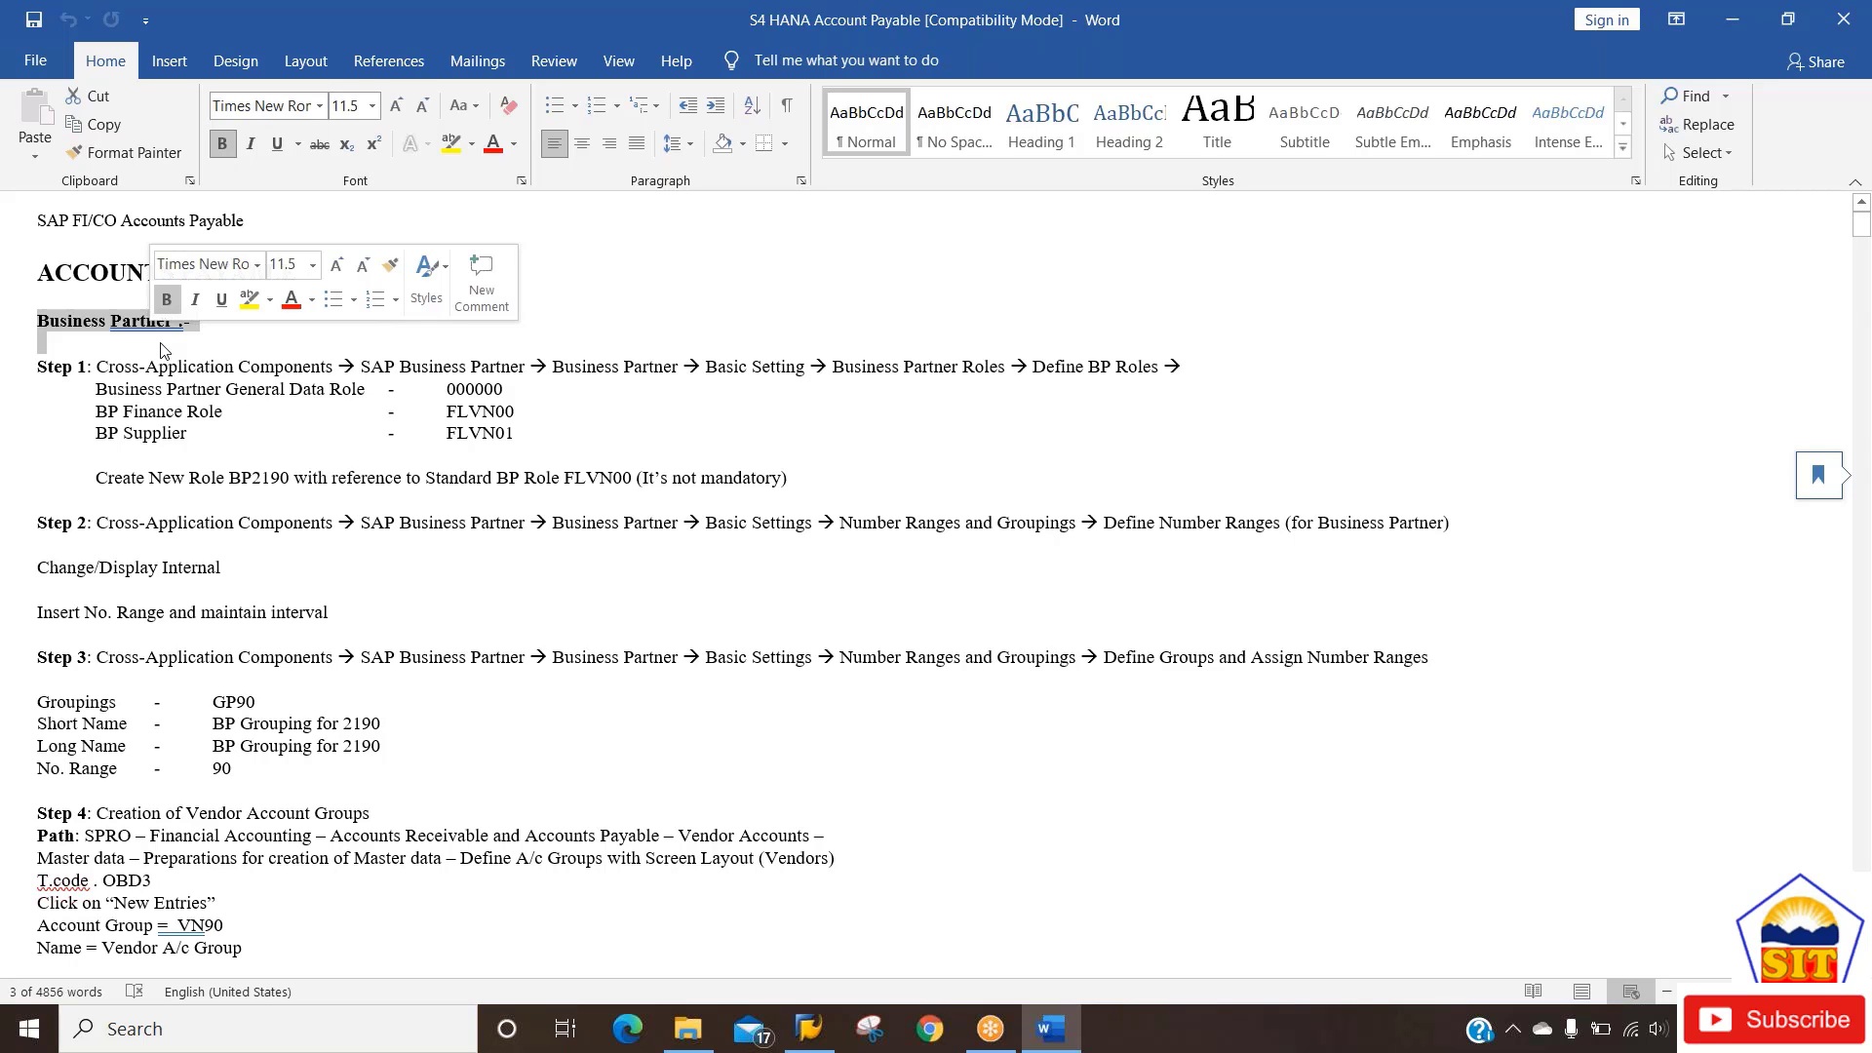
Review Steps 1 to 3 of the Business Partner notes, covering BP roles, number ranges and groupings.
{"action": "left_click_drag", "start_coordinate": [98, 366], "coordinate": [512, 433]}
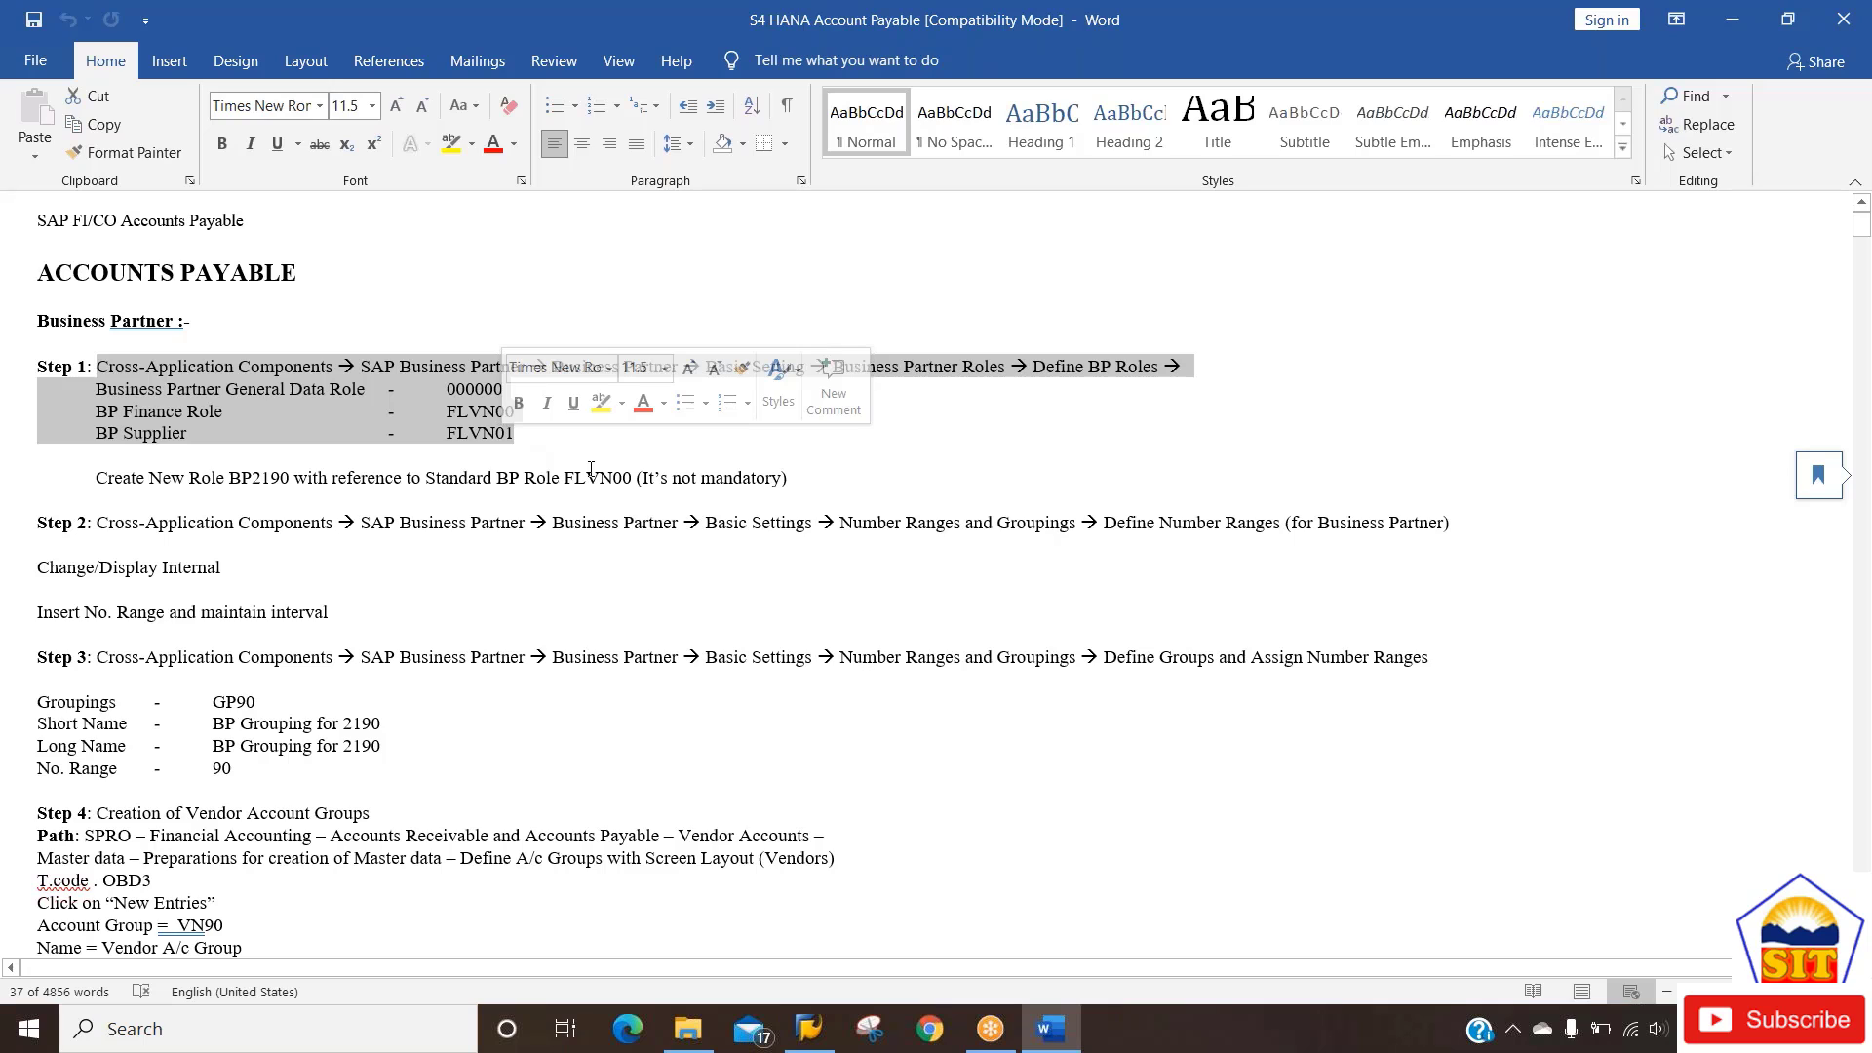
{"action": "left_click", "coordinate": [361, 408]}
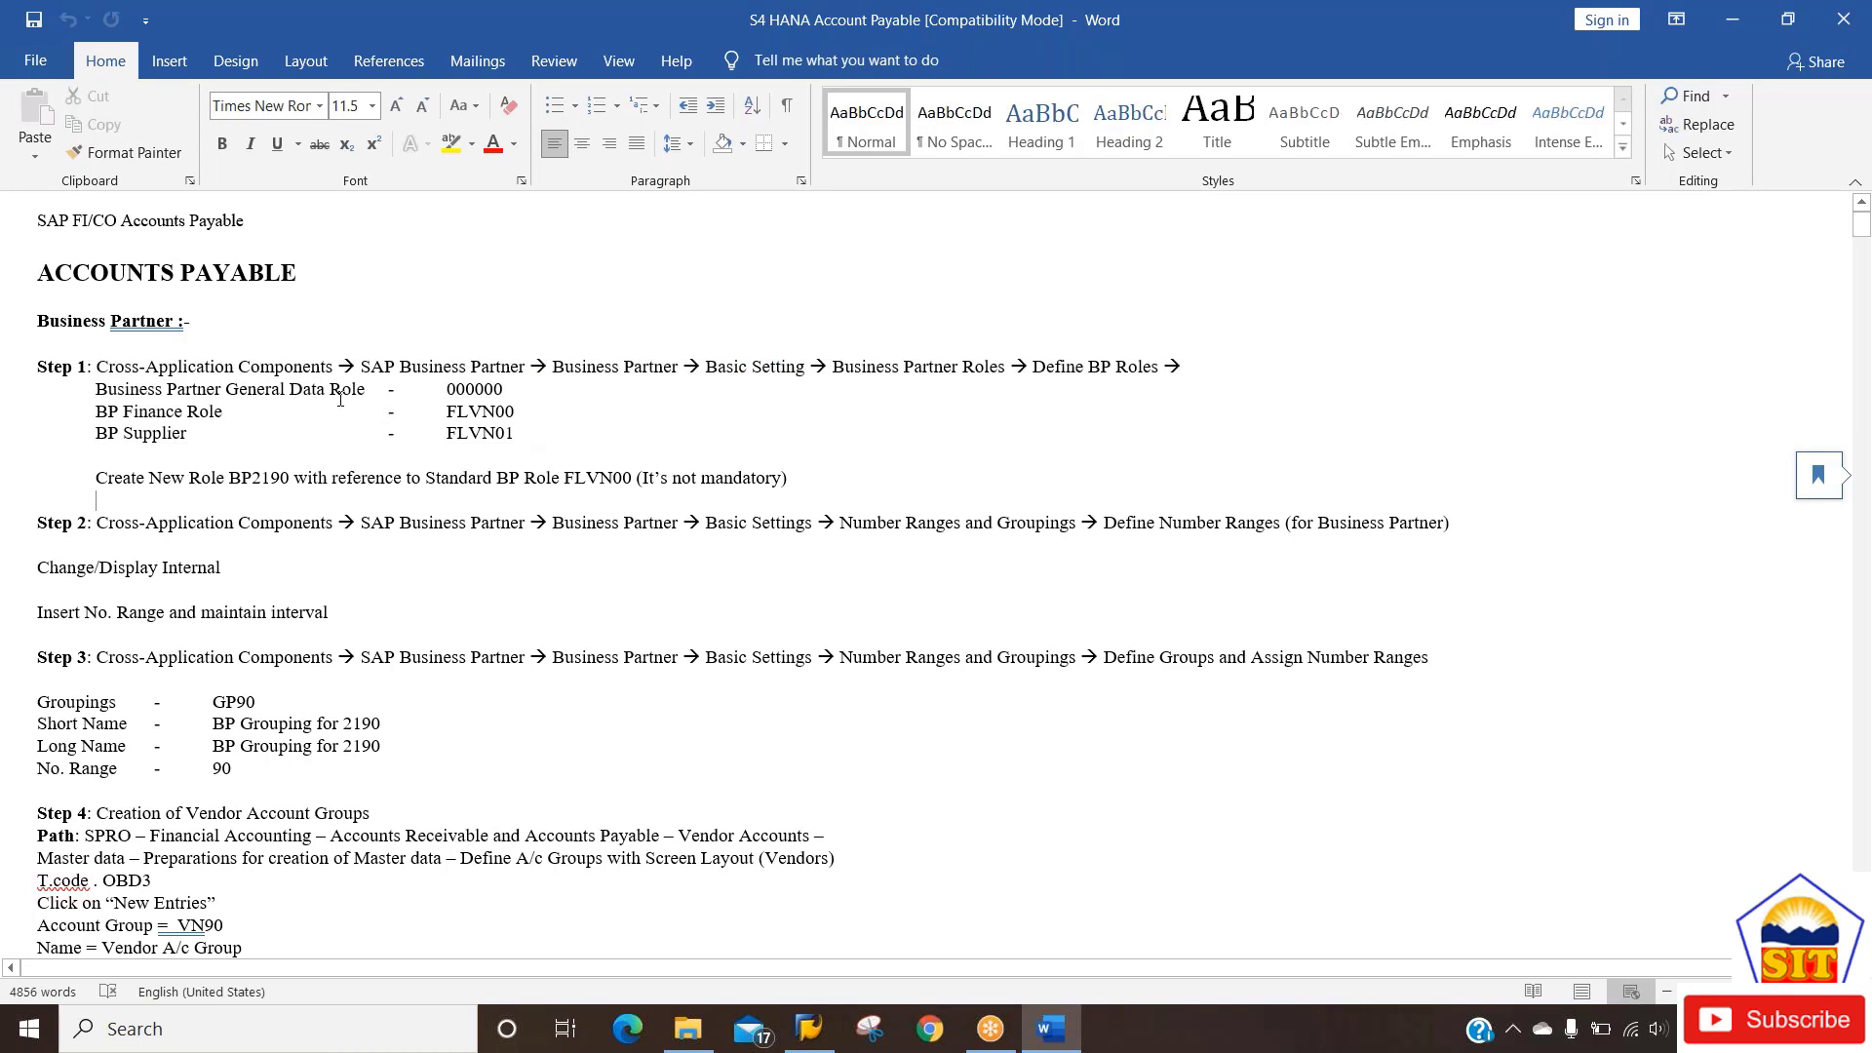
{"action": "left_click_drag", "start_coordinate": [88, 367], "coordinate": [753, 770]}
{"action": "left_click", "coordinate": [682, 745]}
{"action": "left_click_drag", "start_coordinate": [33, 366], "coordinate": [611, 722]}
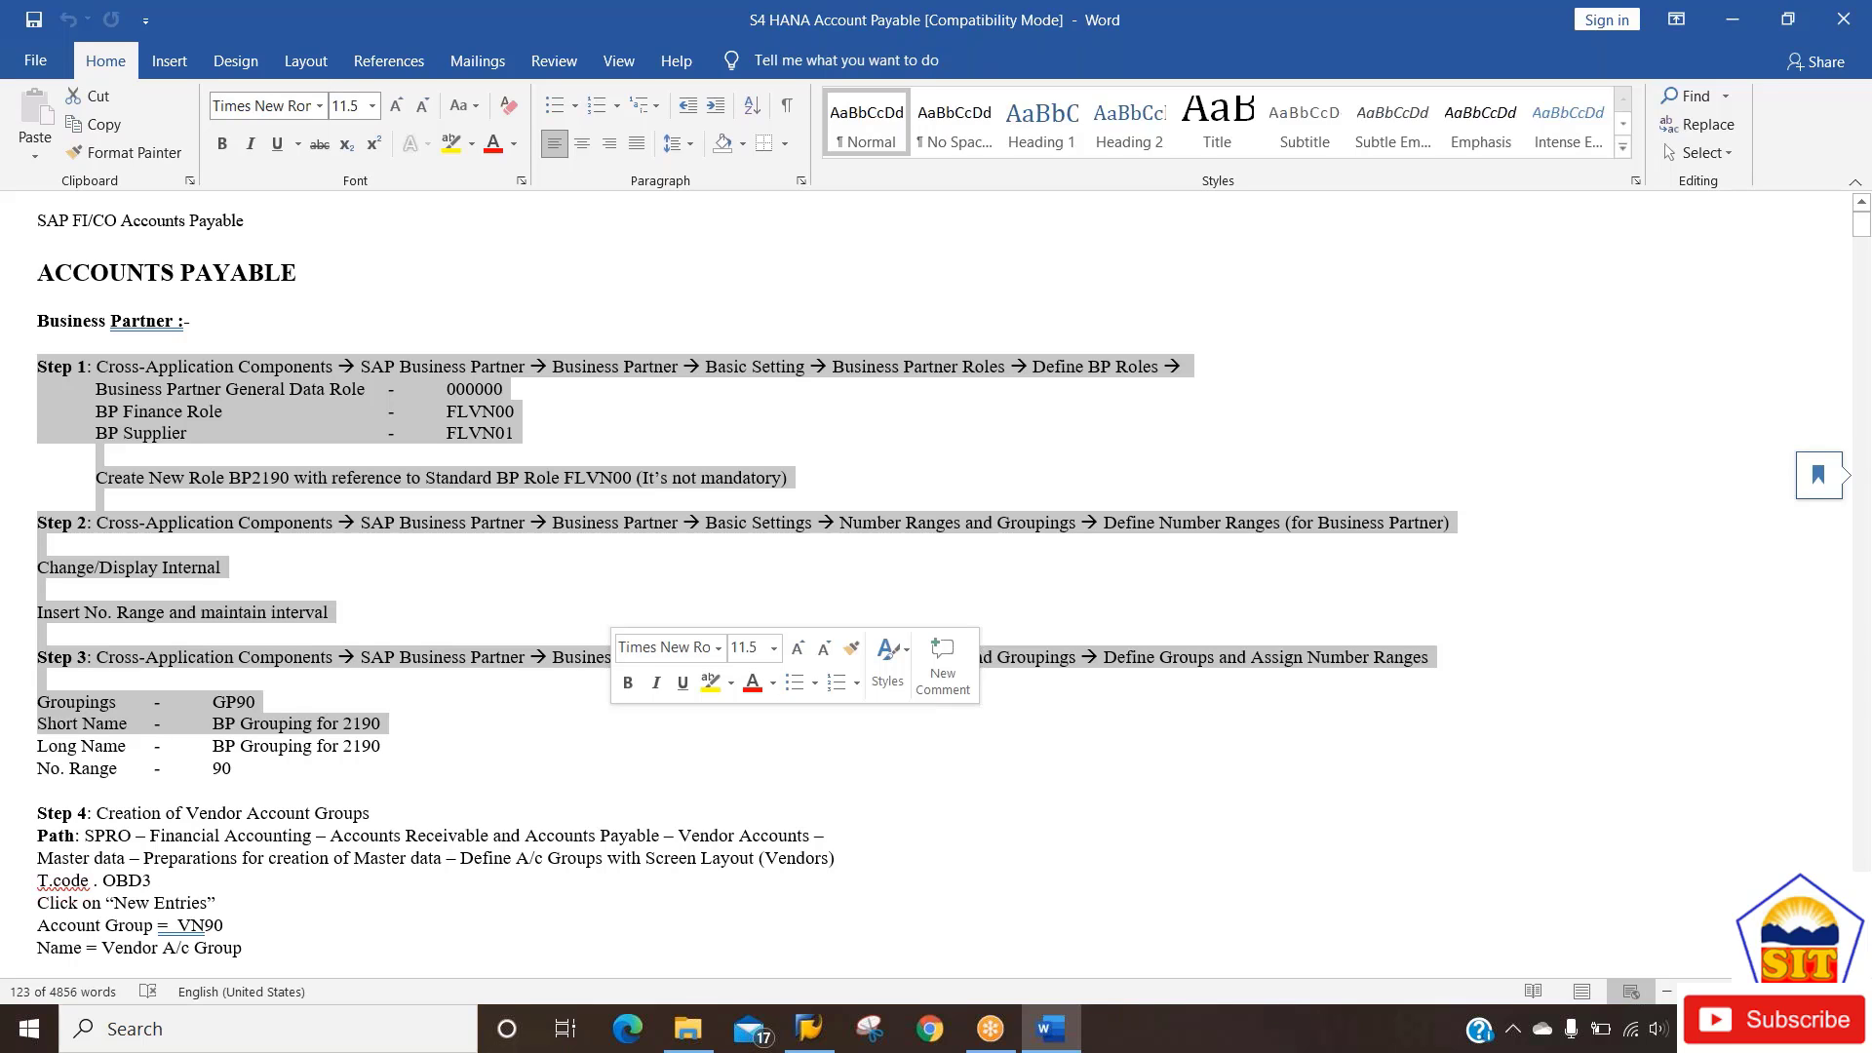
{"action": "left_click", "coordinate": [525, 775]}
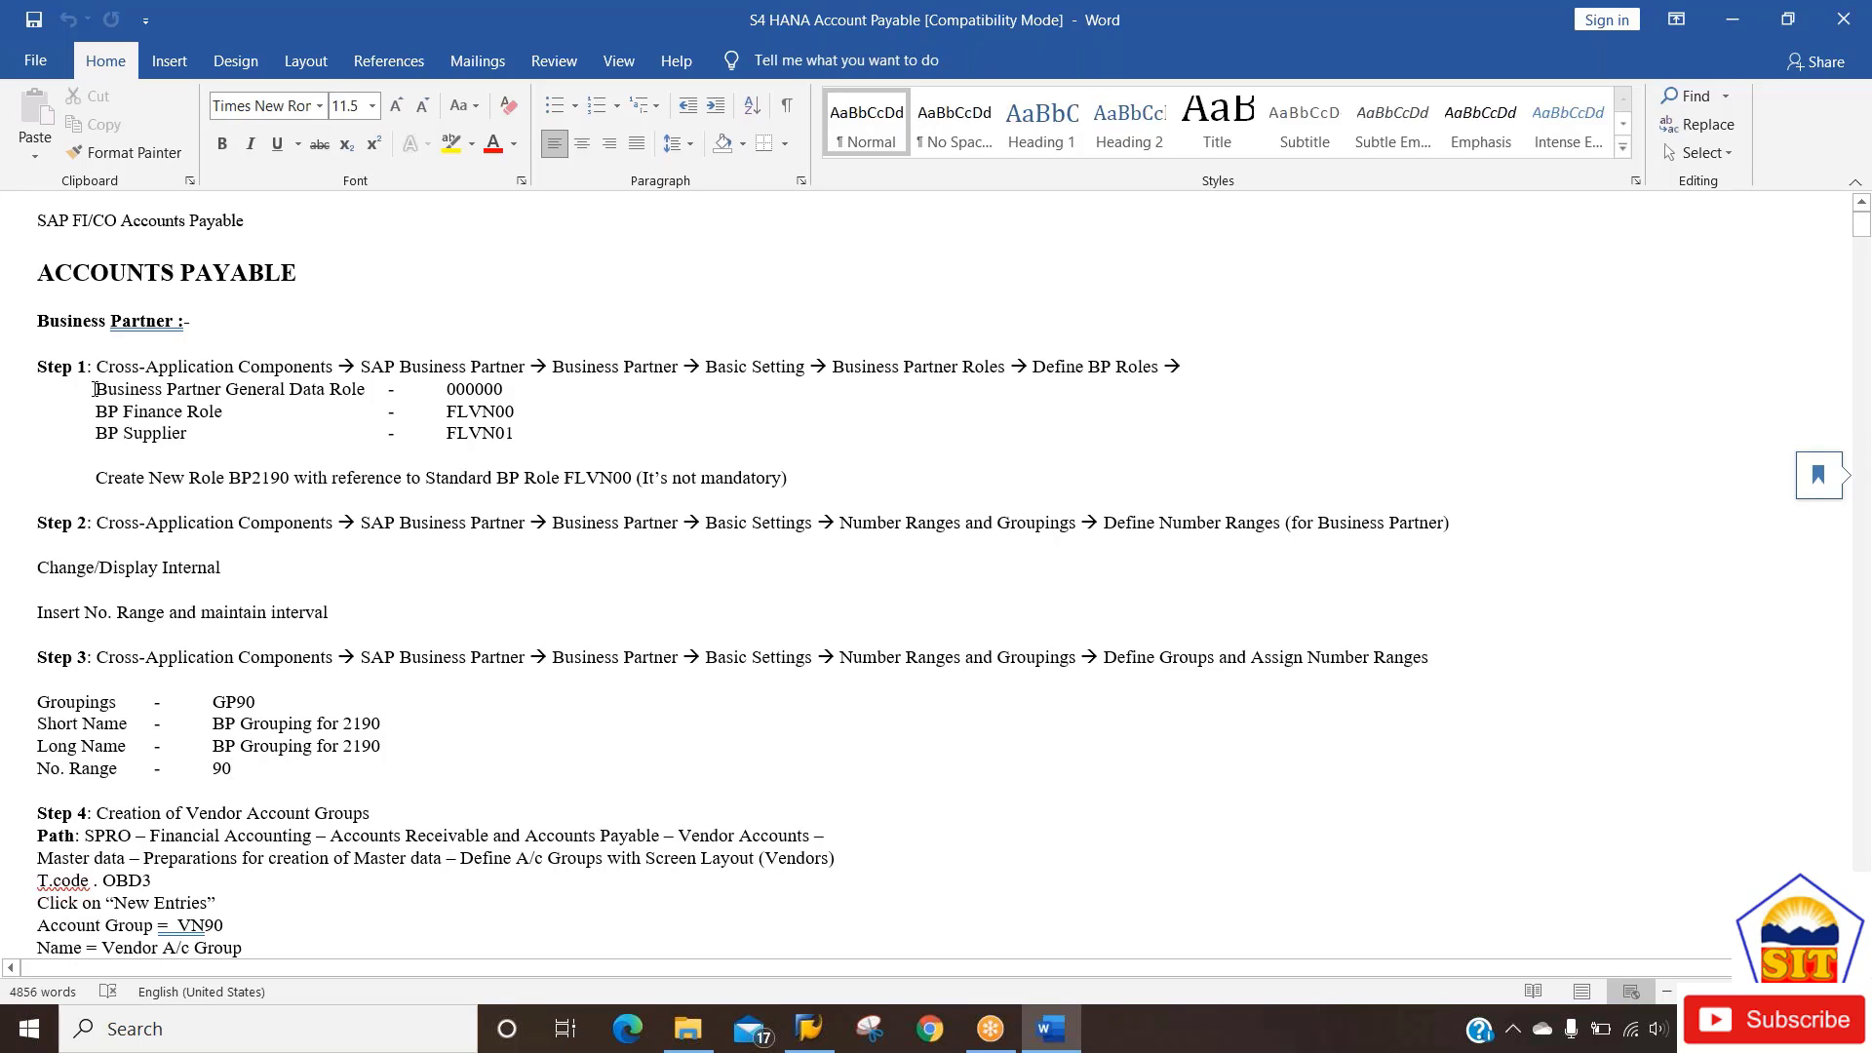
Examine the general data, finance and supplier business partner roles and their codes under Step 1.
{"action": "left_click_drag", "start_coordinate": [94, 389], "coordinate": [478, 415]}
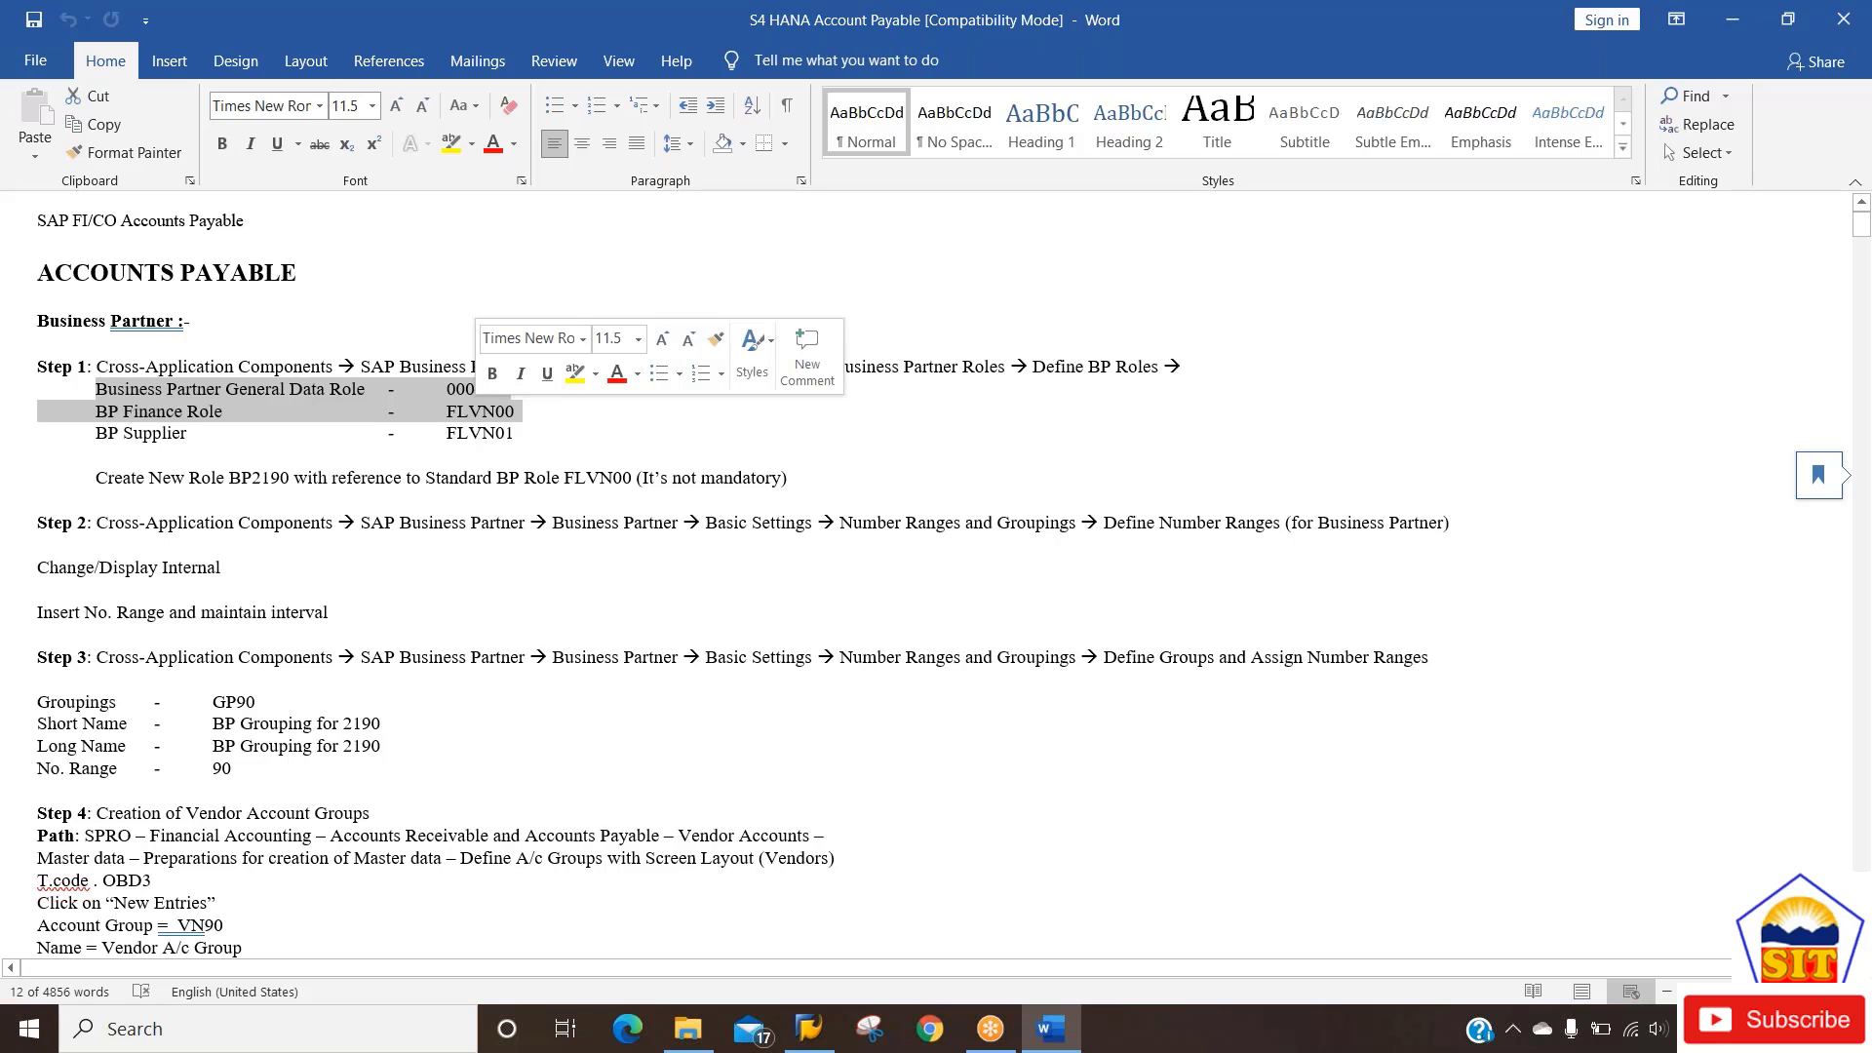
{"action": "left_click", "coordinate": [573, 419]}
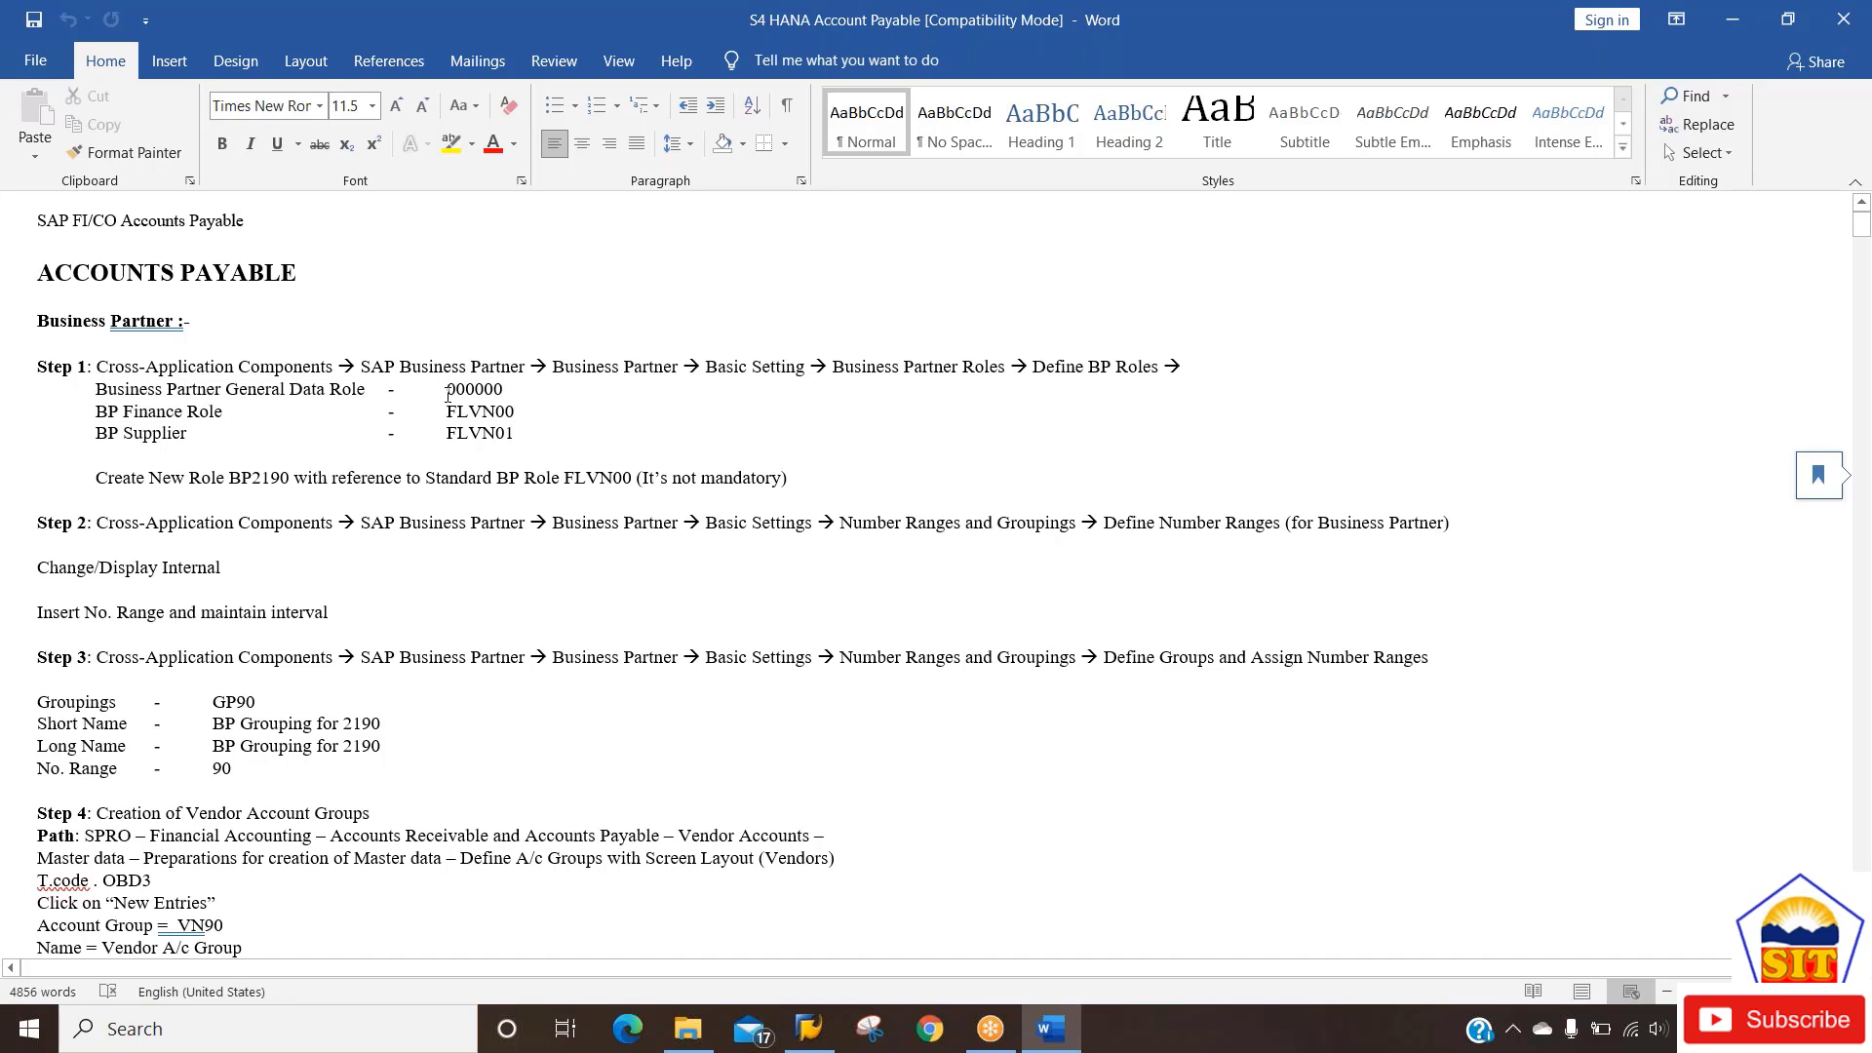
{"action": "left_click_drag", "start_coordinate": [447, 394], "coordinate": [546, 411]}
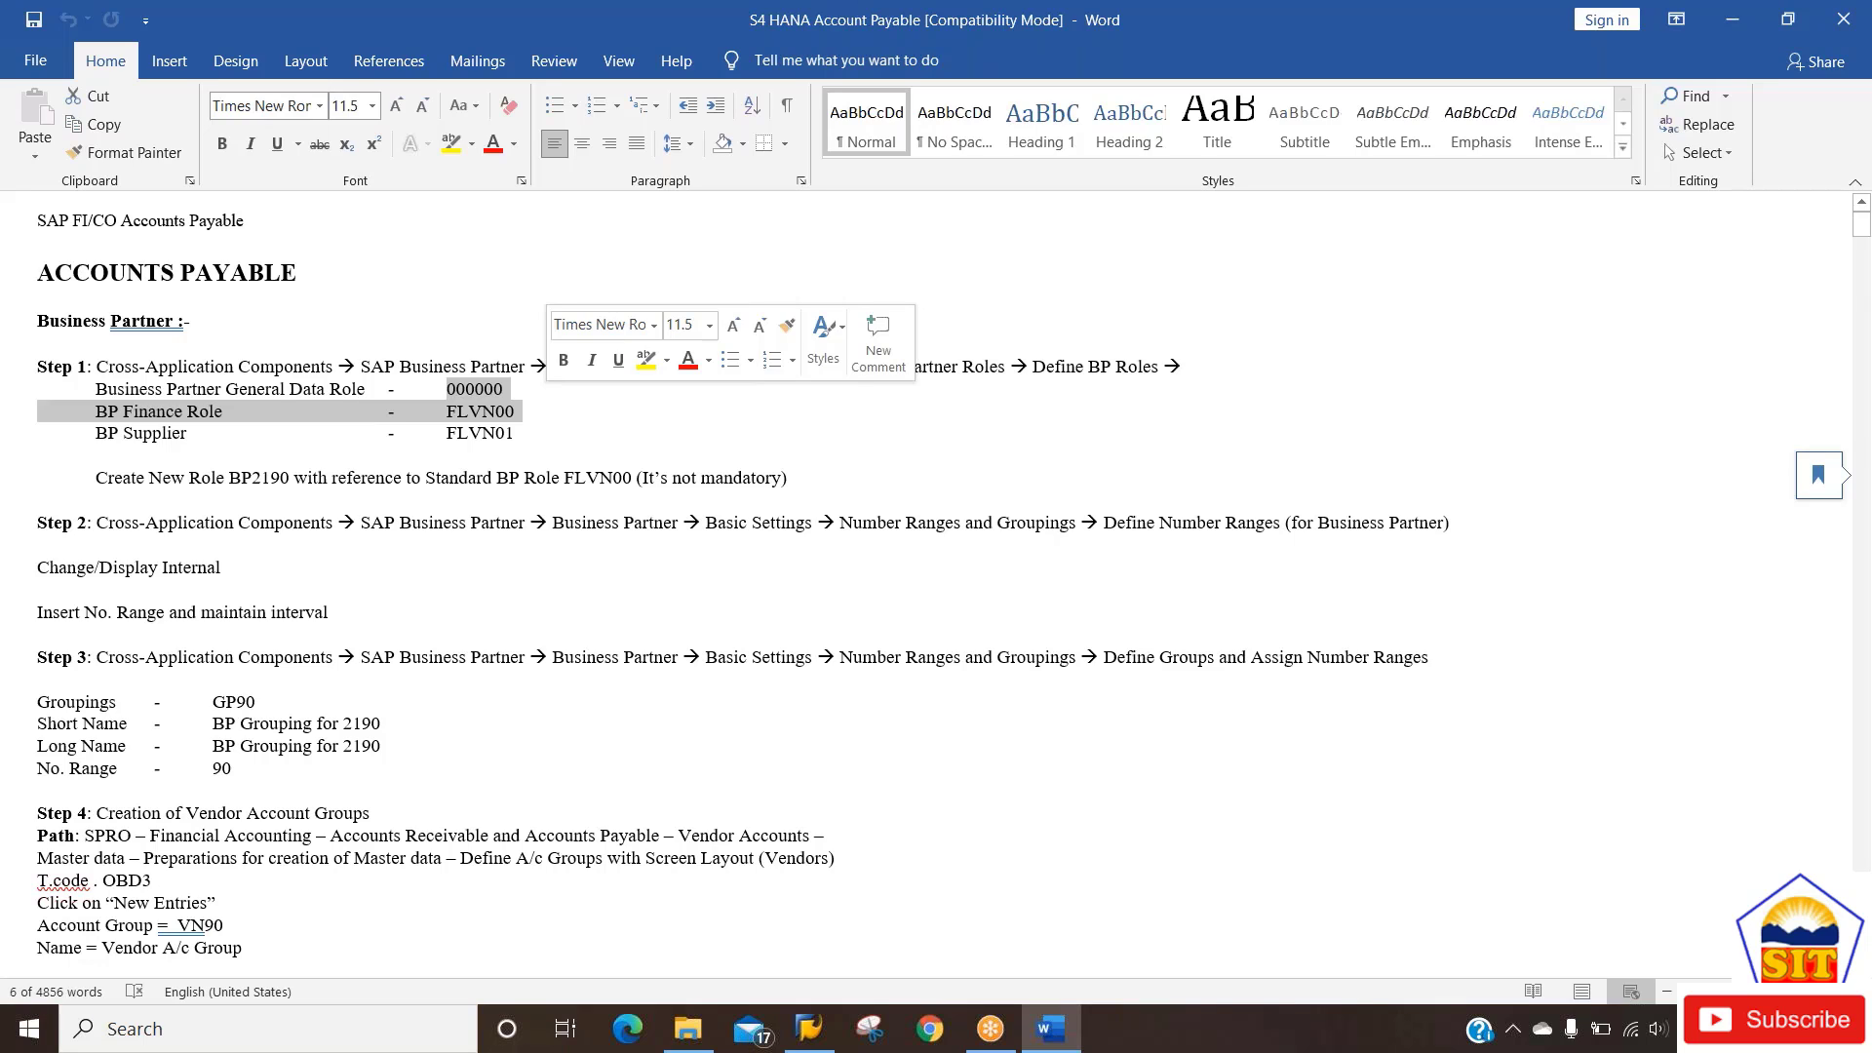
{"action": "left_click", "coordinate": [83, 422]}
{"action": "left_click_drag", "start_coordinate": [94, 418], "coordinate": [541, 407]}
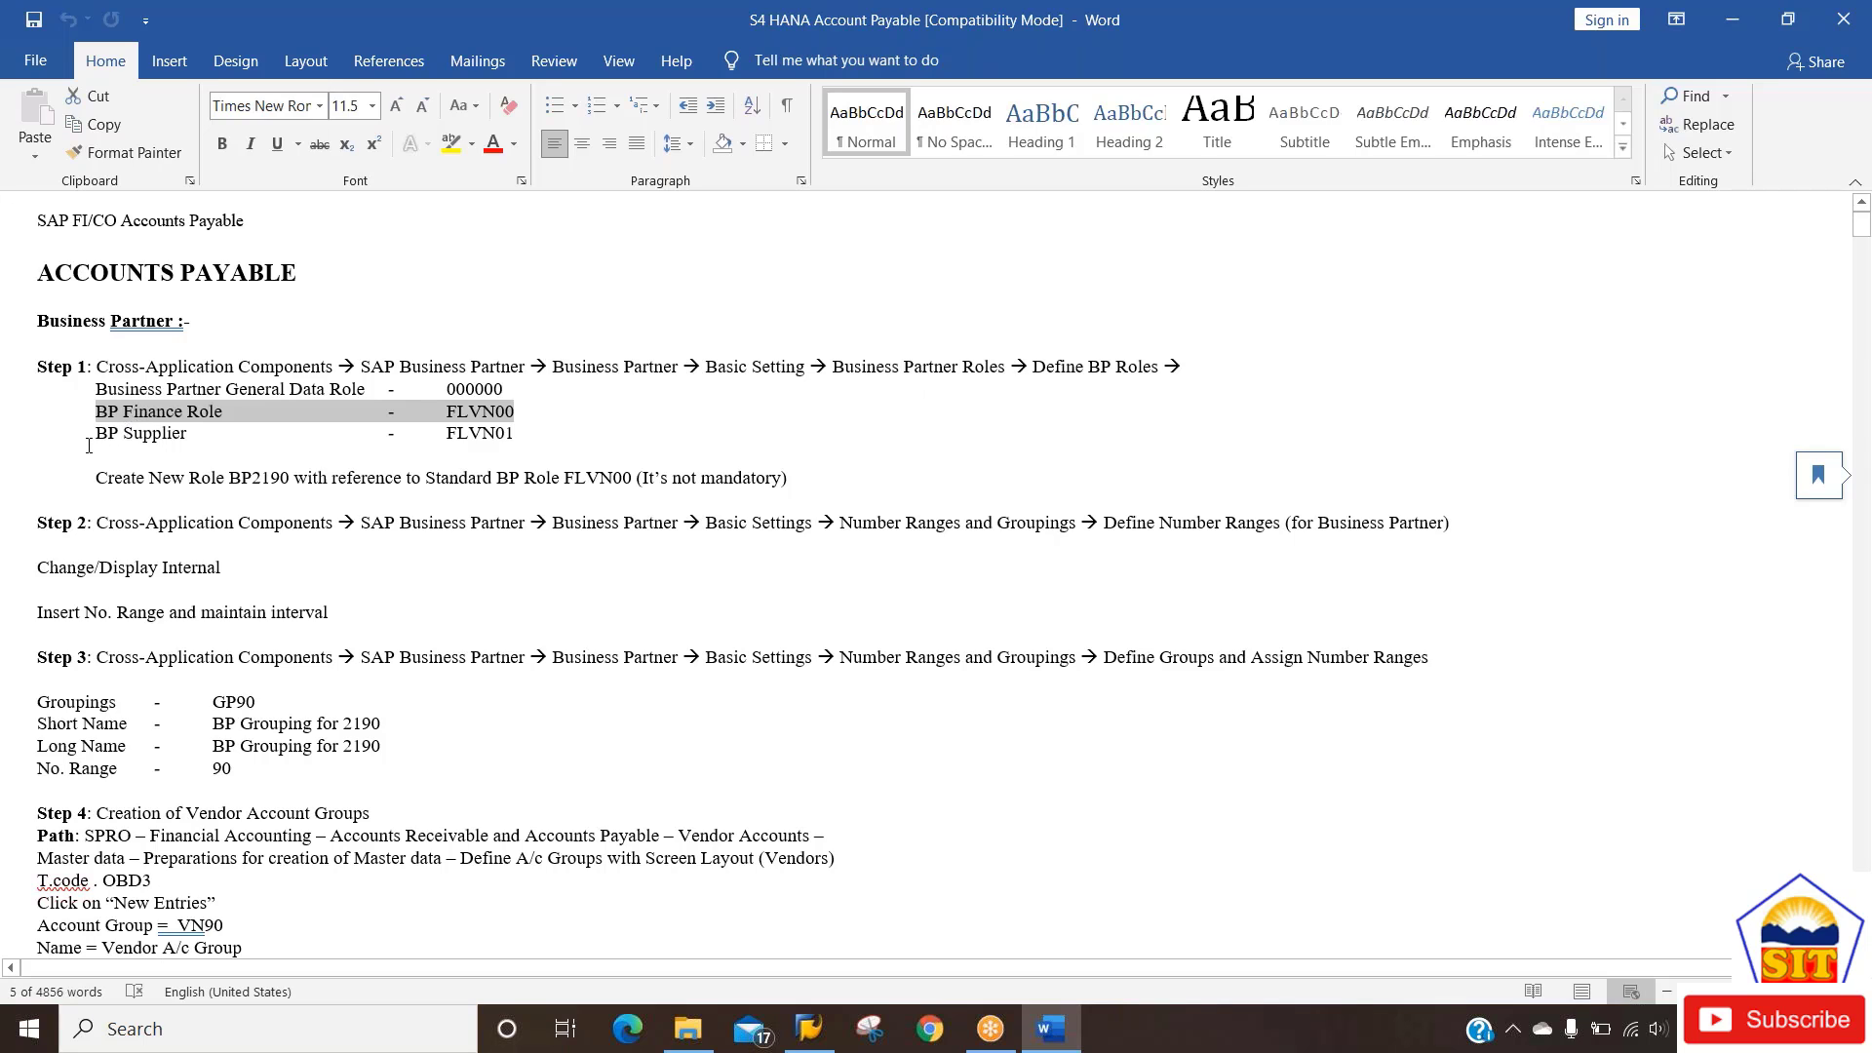
{"action": "left_click_drag", "start_coordinate": [95, 435], "coordinate": [538, 436]}
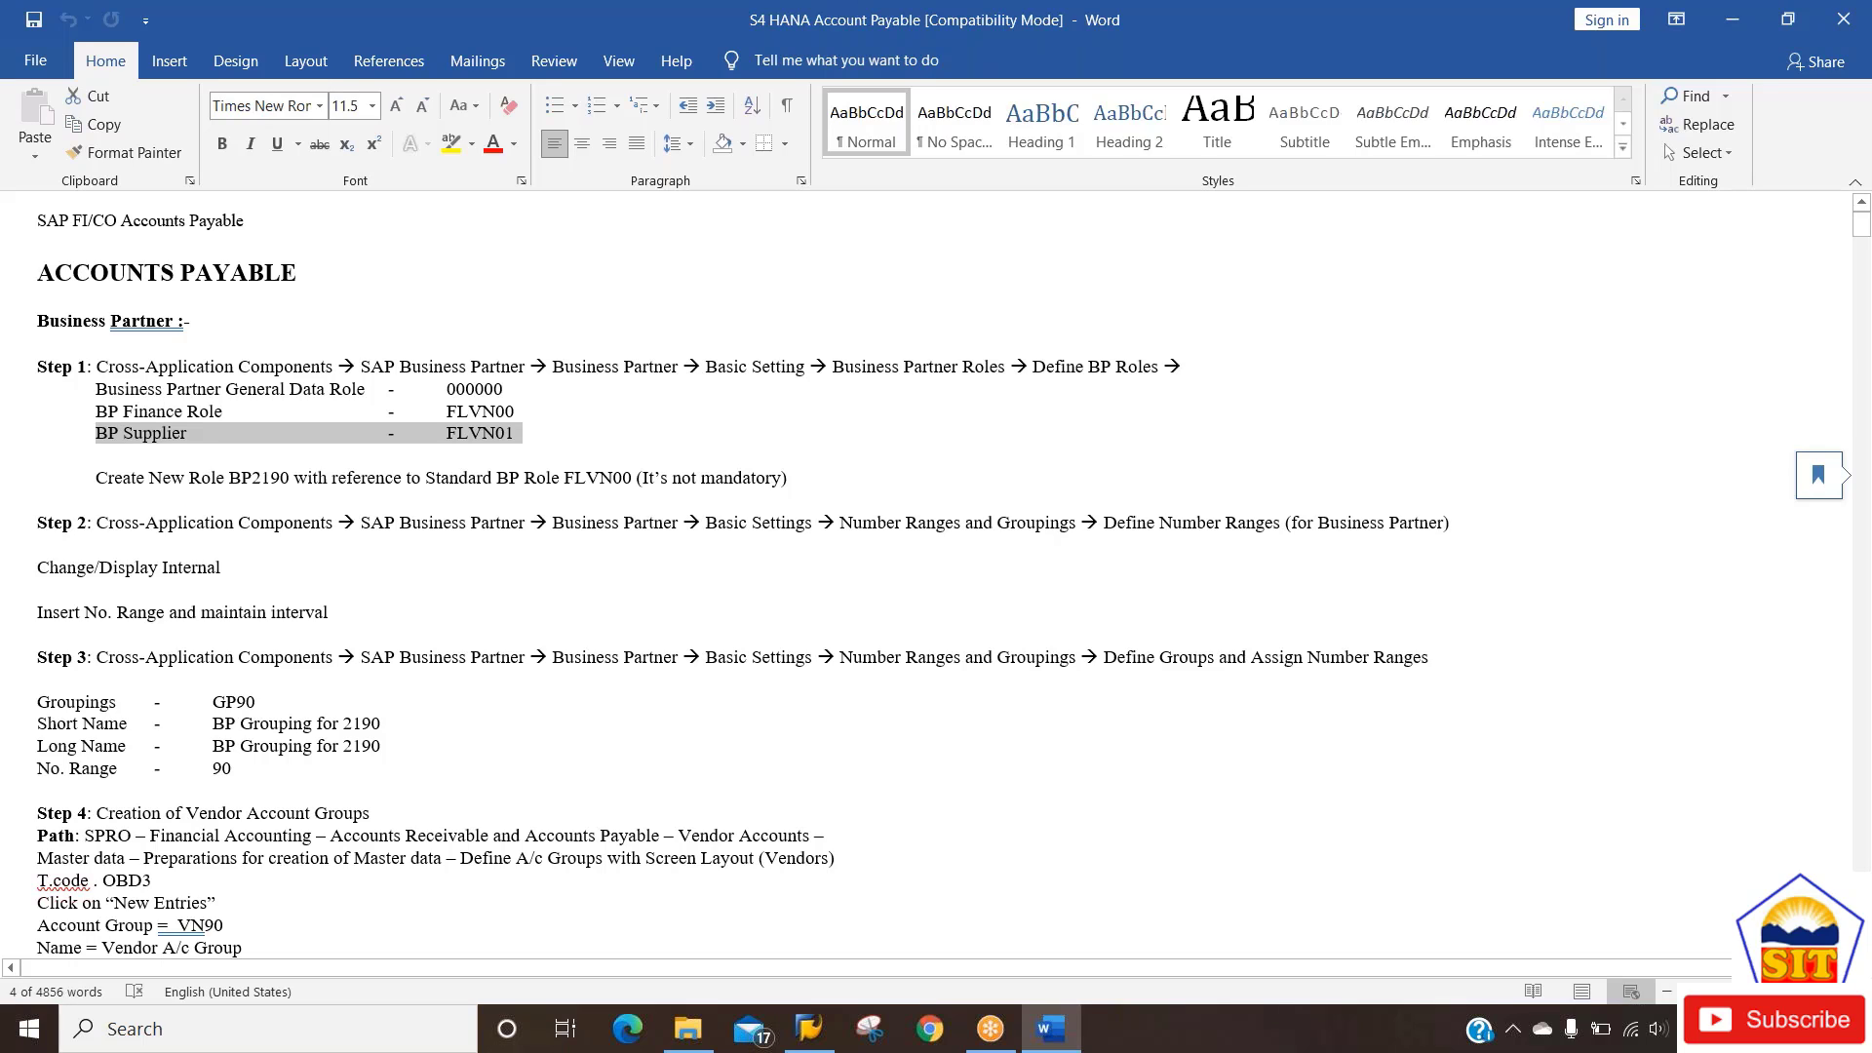
{"action": "left_click_drag", "start_coordinate": [137, 389], "coordinate": [543, 382]}
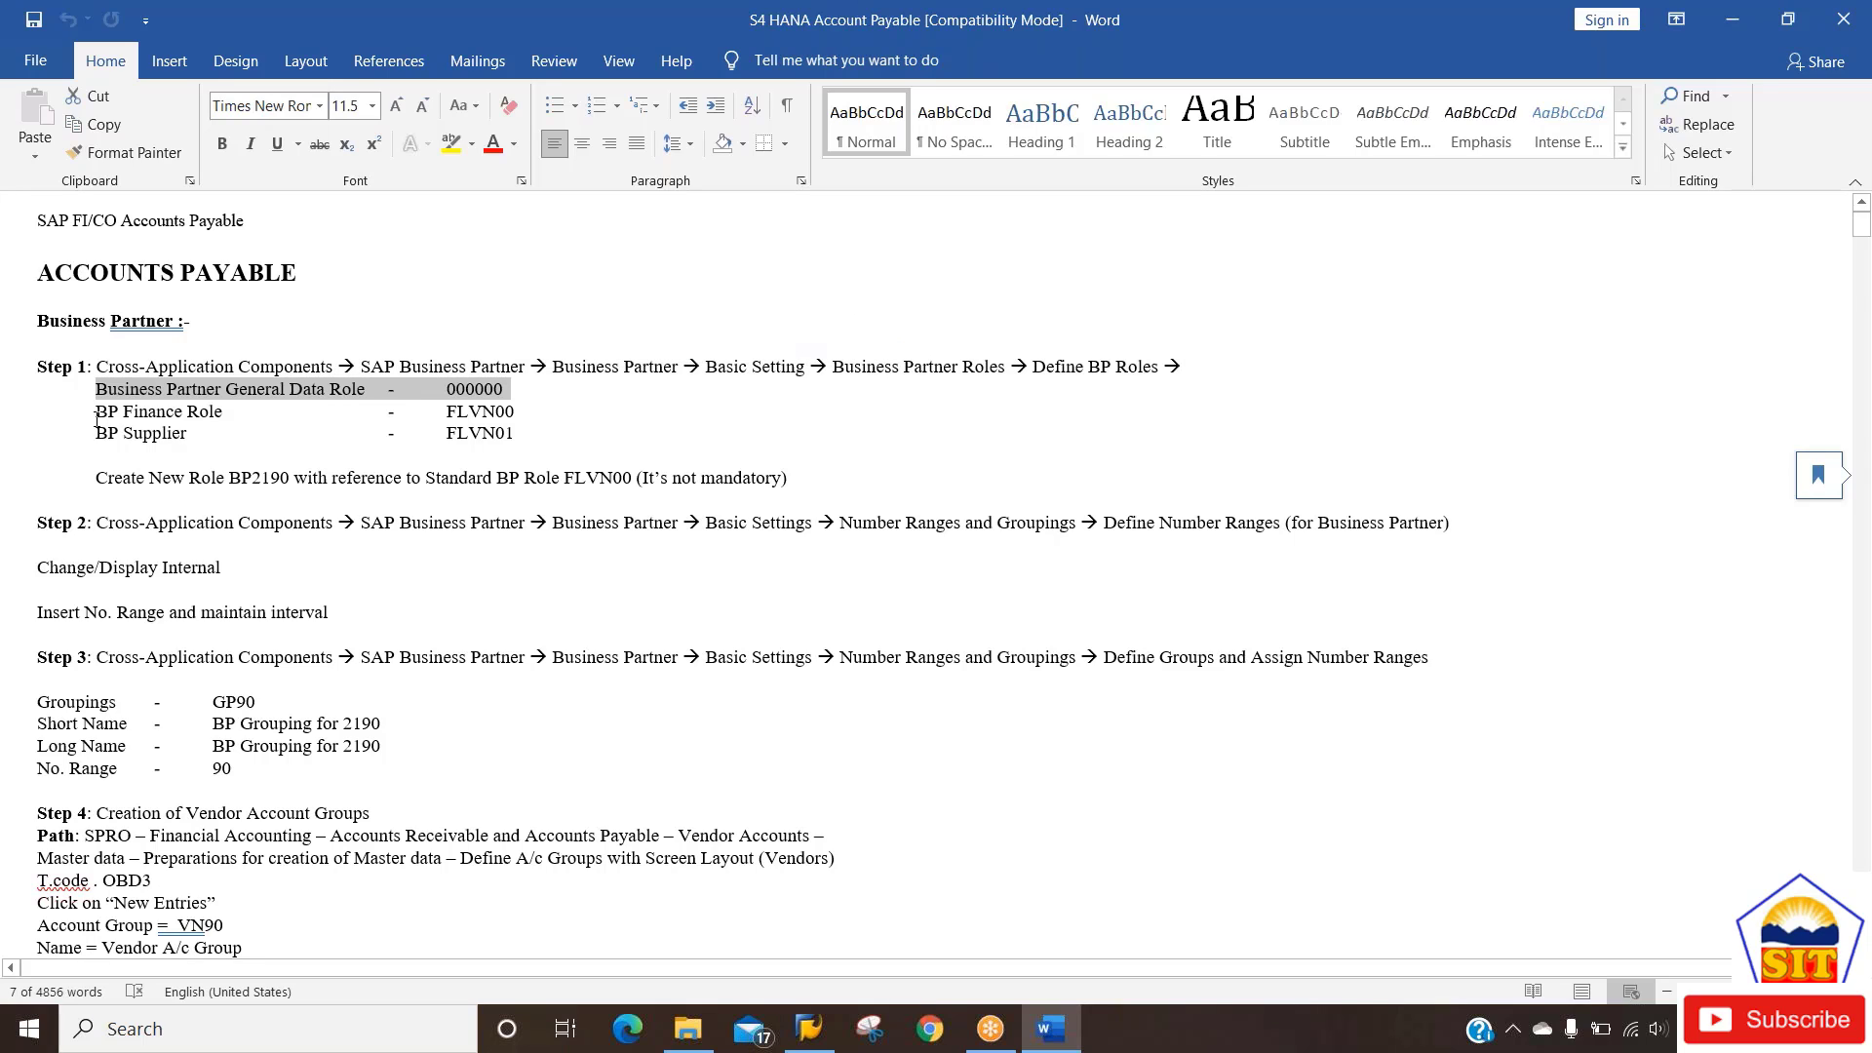
{"action": "left_click_drag", "start_coordinate": [97, 411], "coordinate": [537, 415]}
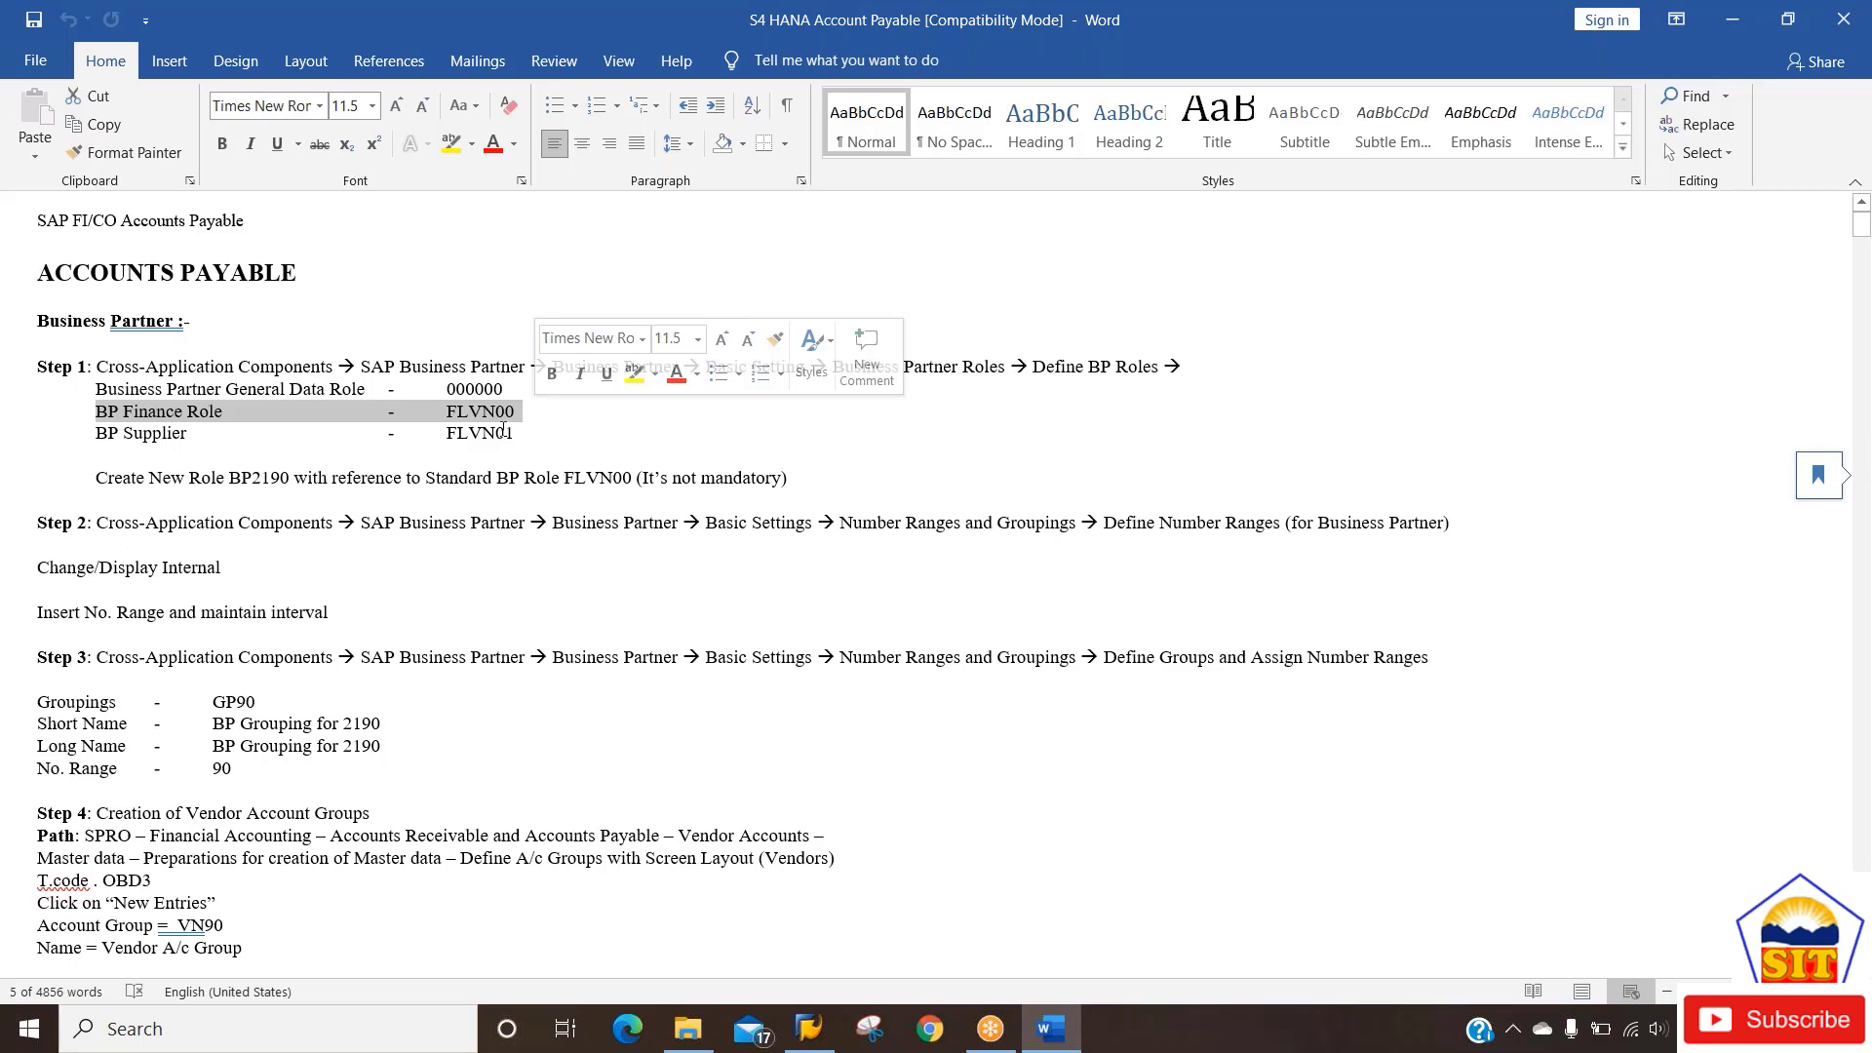
{"action": "left_click", "coordinate": [156, 436]}
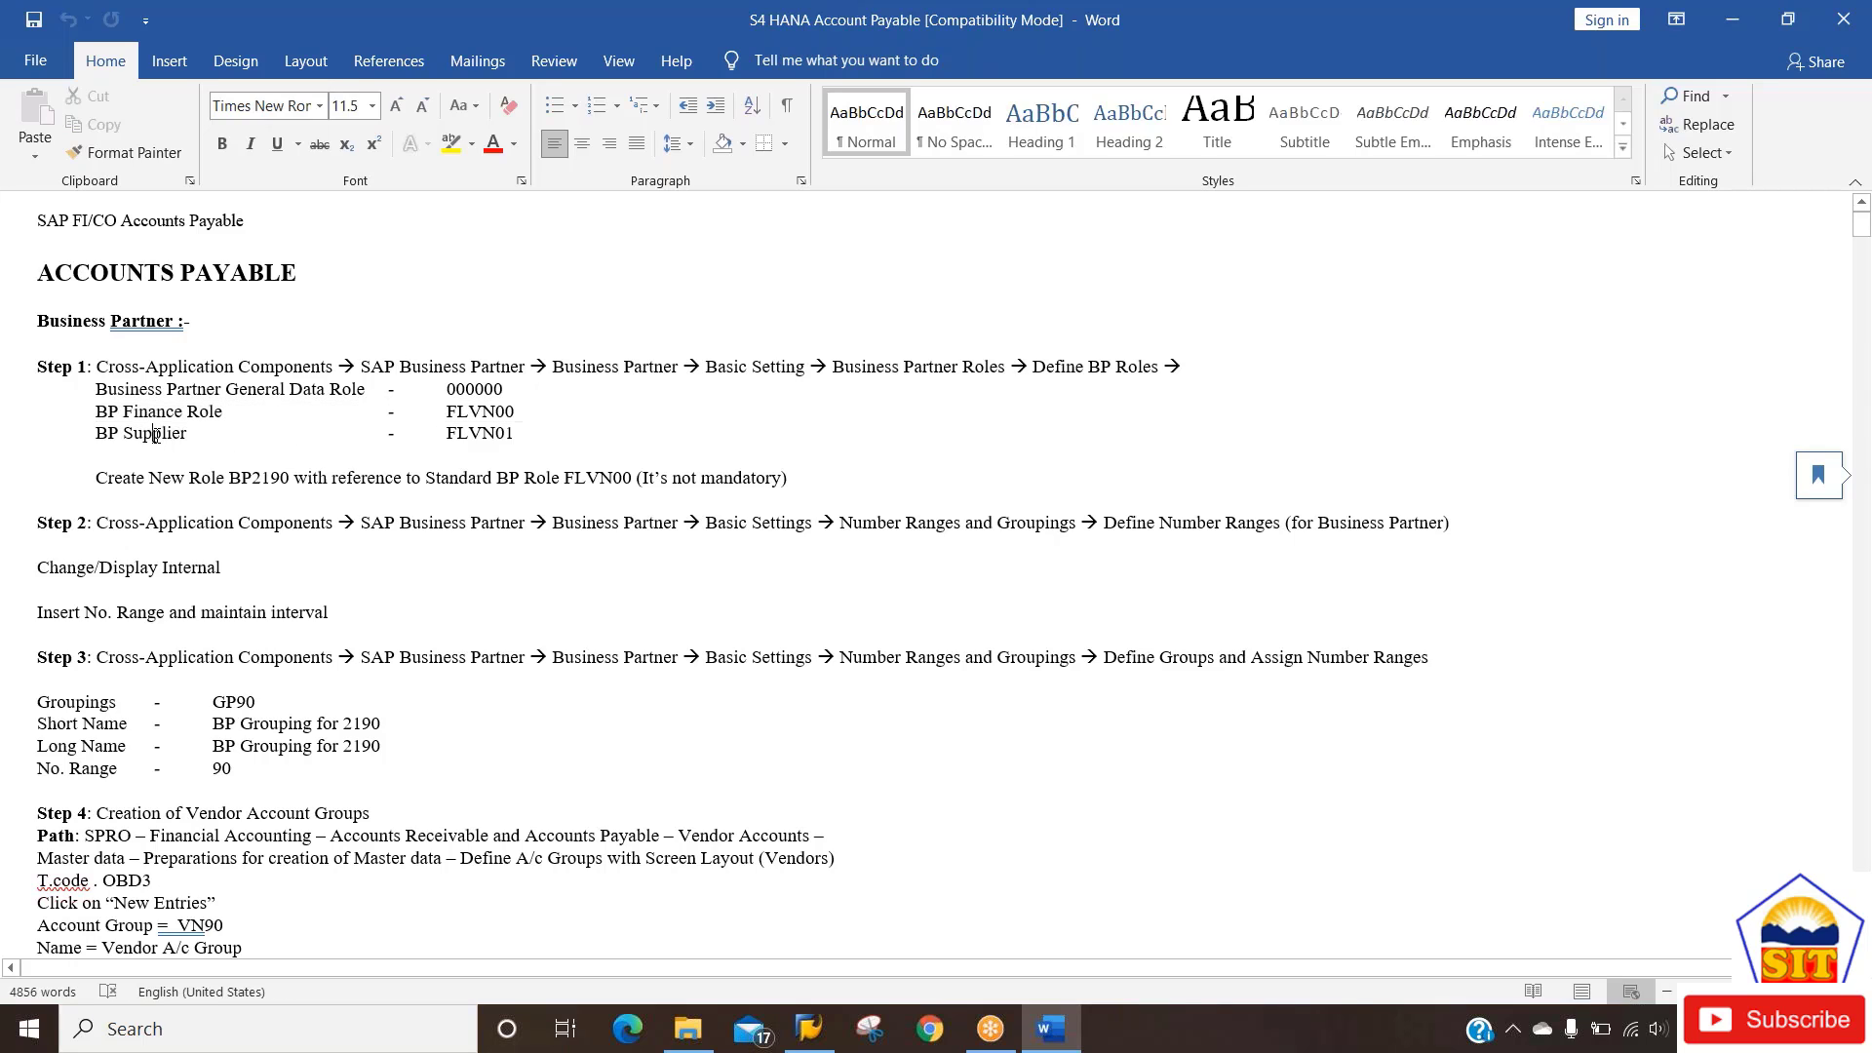
{"action": "double_click", "coordinate": [451, 434]}
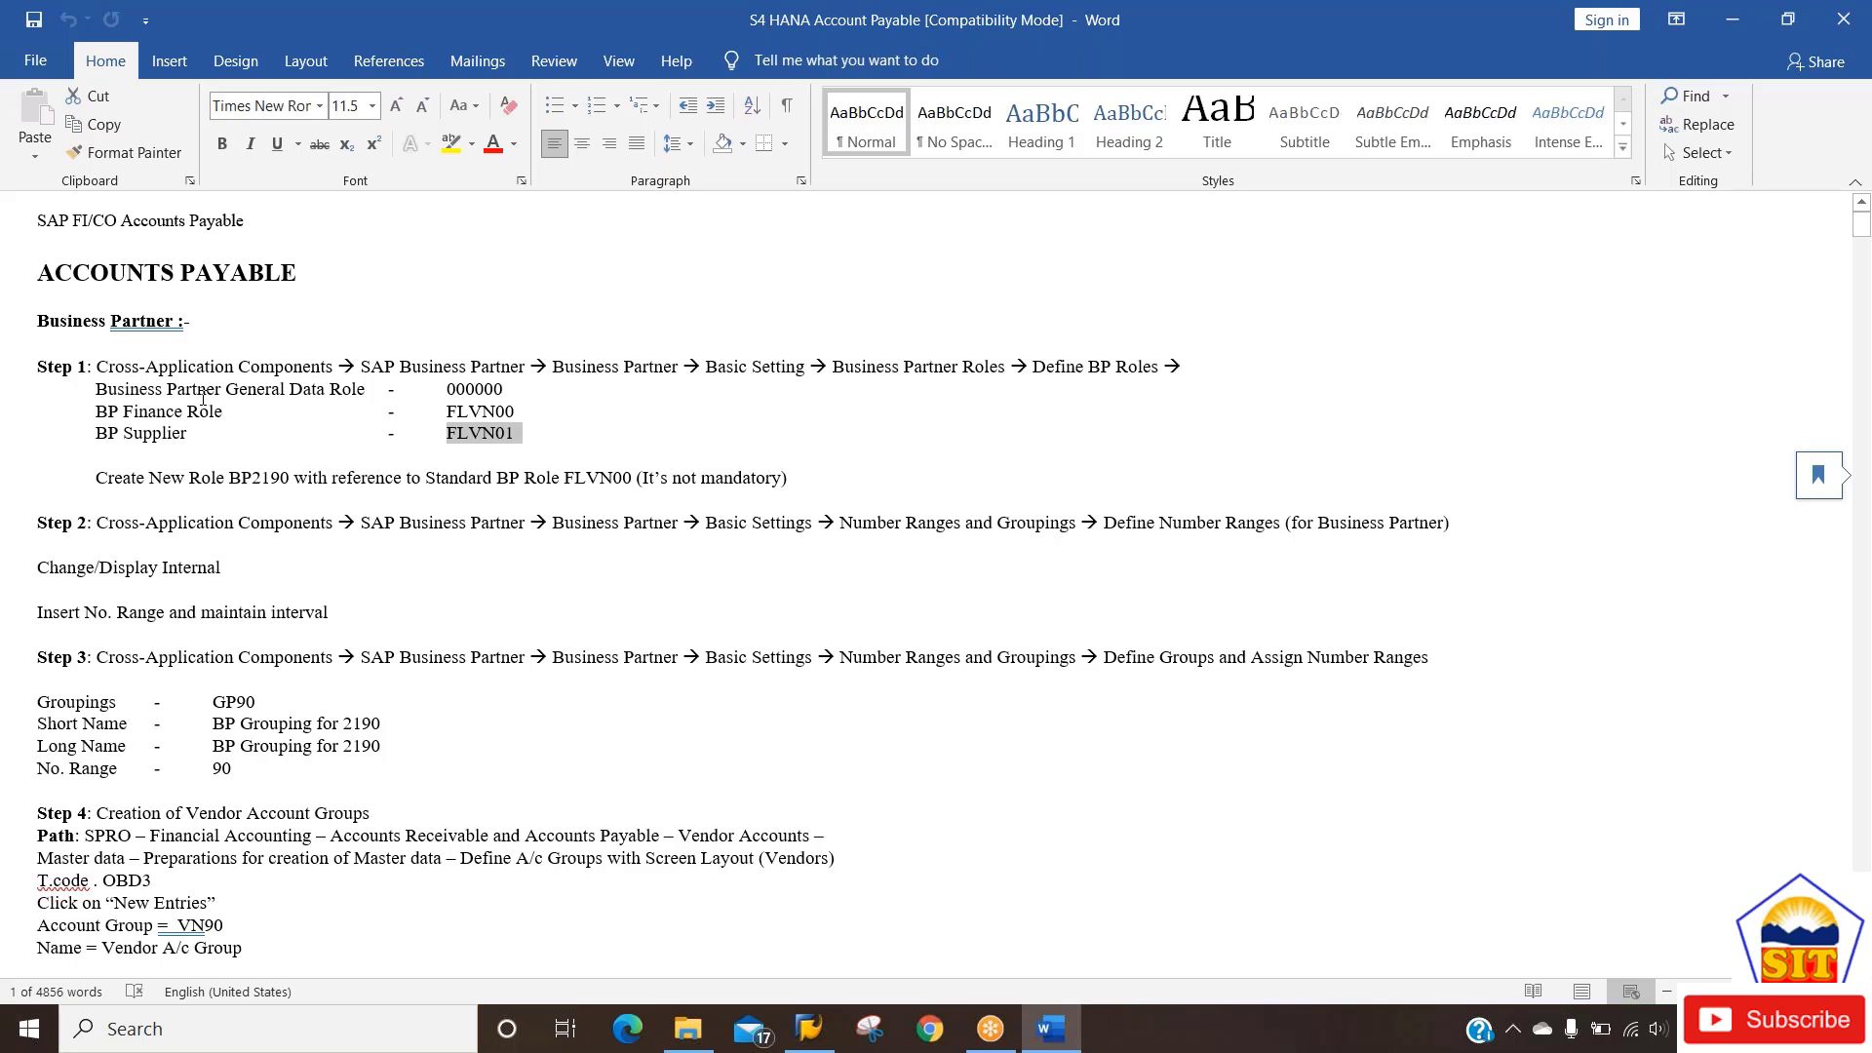
{"action": "left_click", "coordinate": [203, 397]}
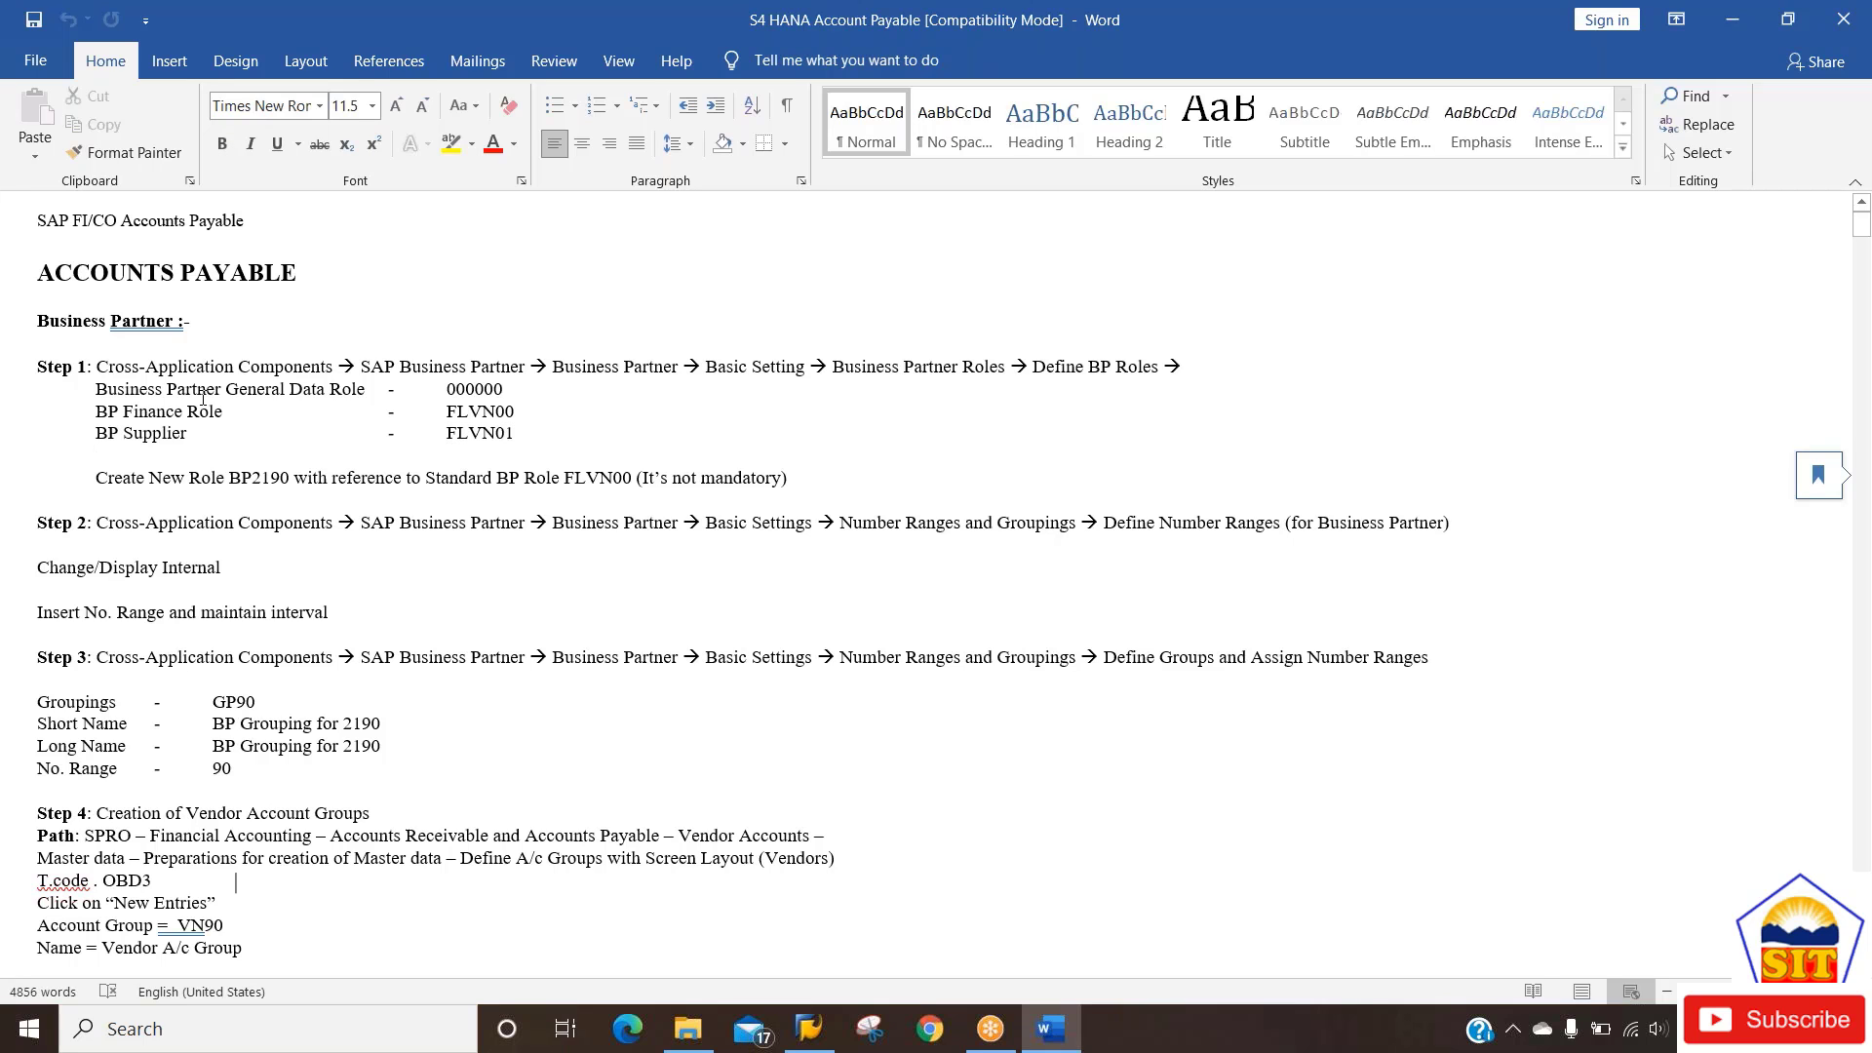
Skim the configuration notes down to the CVI Integration heading and return to the Accounts Payable title.
{"action": "scroll", "coordinate": [203, 397], "scroll_direction": "down", "scroll_amount": 1}
{"action": "scroll", "coordinate": [203, 397], "scroll_direction": "down", "scroll_amount": 5}
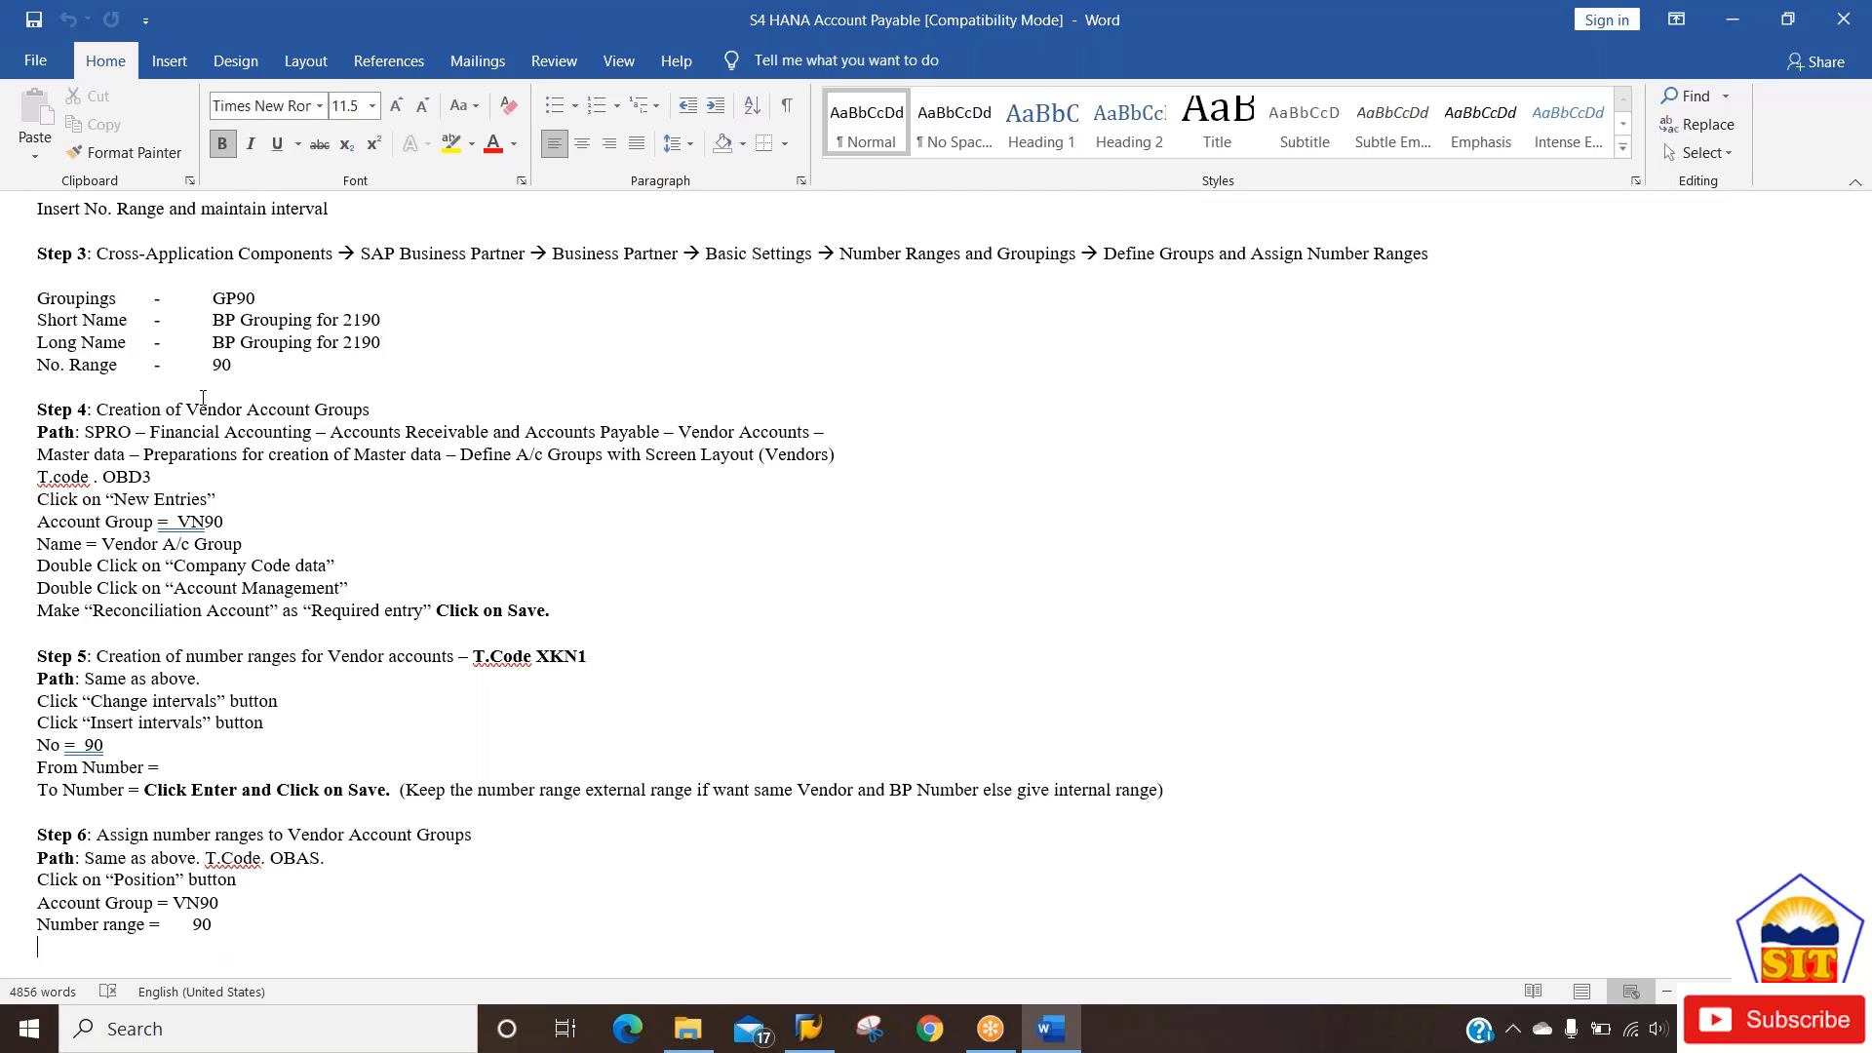
{"action": "scroll", "coordinate": [203, 398], "scroll_direction": "down", "scroll_amount": 1}
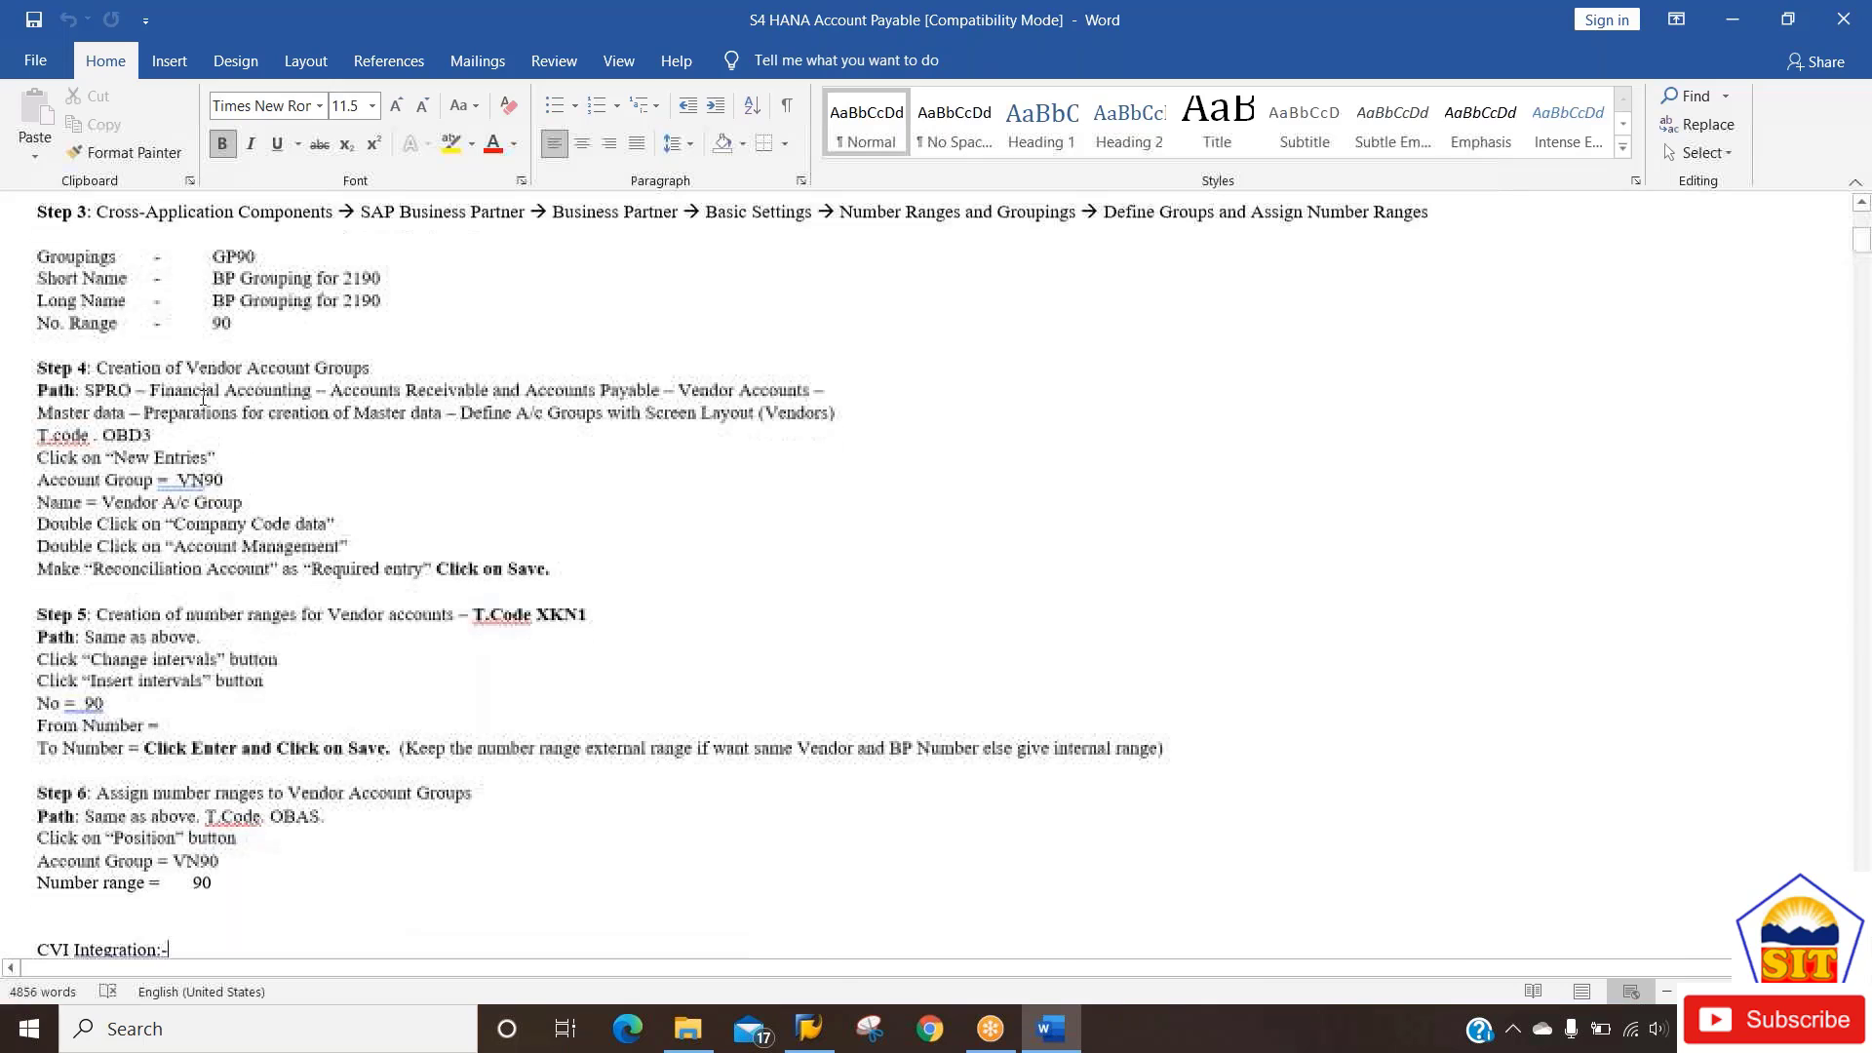
{"action": "key", "text": "Up"}
{"action": "key", "text": "Up"}
{"action": "key", "text": "Up"}
{"action": "key", "text": "Up"}
{"action": "key", "text": "Up"}
{"action": "key", "text": "Up"}
{"action": "key", "text": "Up"}
{"action": "key", "text": "Up"}
{"action": "key", "text": "Up"}
{"action": "key", "text": "Up"}
{"action": "key", "text": "Up"}
{"action": "key", "text": "Up"}
{"action": "key", "text": "Up"}
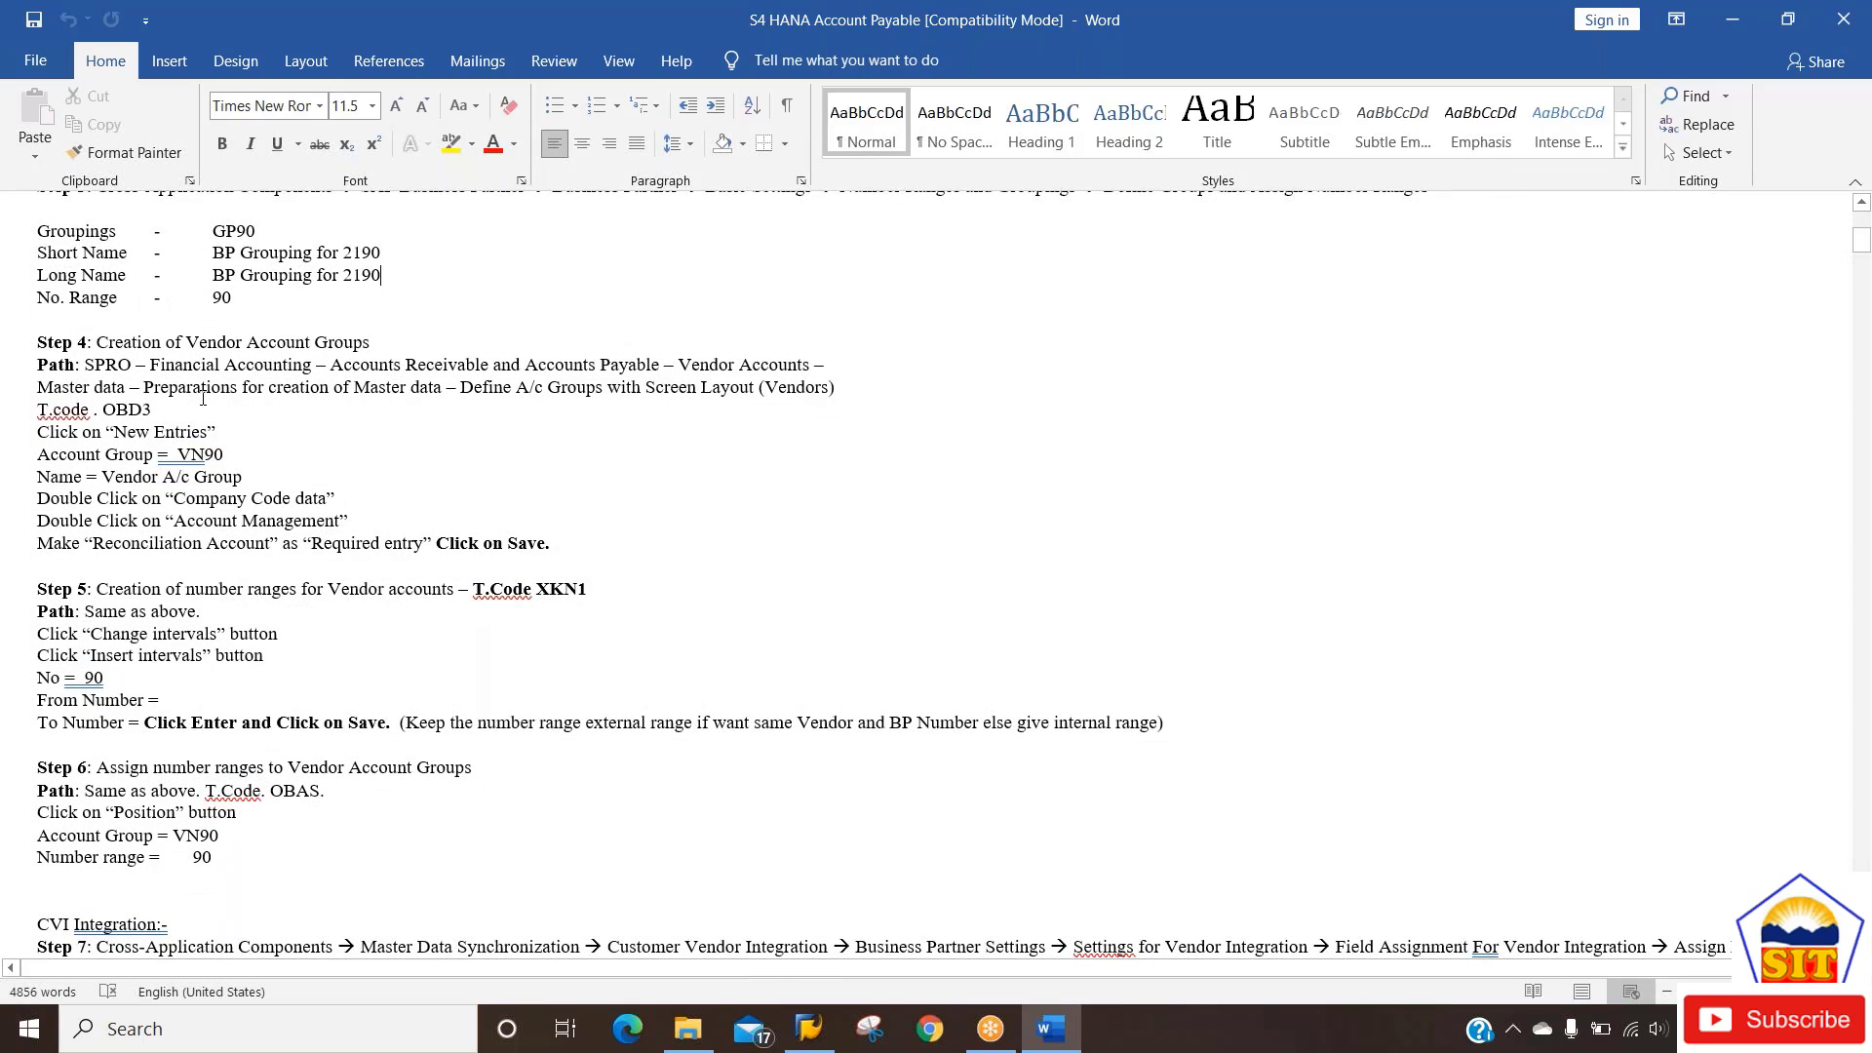
{"action": "key", "text": "Up"}
{"action": "key", "text": "Up"}
{"action": "key", "text": "Up"}
{"action": "key", "text": "Up"}
{"action": "key", "text": "Up"}
{"action": "key", "text": "Up"}
{"action": "key", "text": "Up"}
{"action": "key", "text": "Up"}
{"action": "key", "text": "Up"}
{"action": "key", "text": "Up"}
{"action": "key", "text": "Up"}
{"action": "key", "text": "Up"}
{"action": "key", "text": "Up"}
{"action": "key", "text": "Up"}
{"action": "key", "text": "Up"}
{"action": "key", "text": "Up"}
{"action": "key", "text": "Up"}
{"action": "key", "text": "Up"}
{"action": "key", "text": "Up"}
{"action": "key", "text": "Up"}
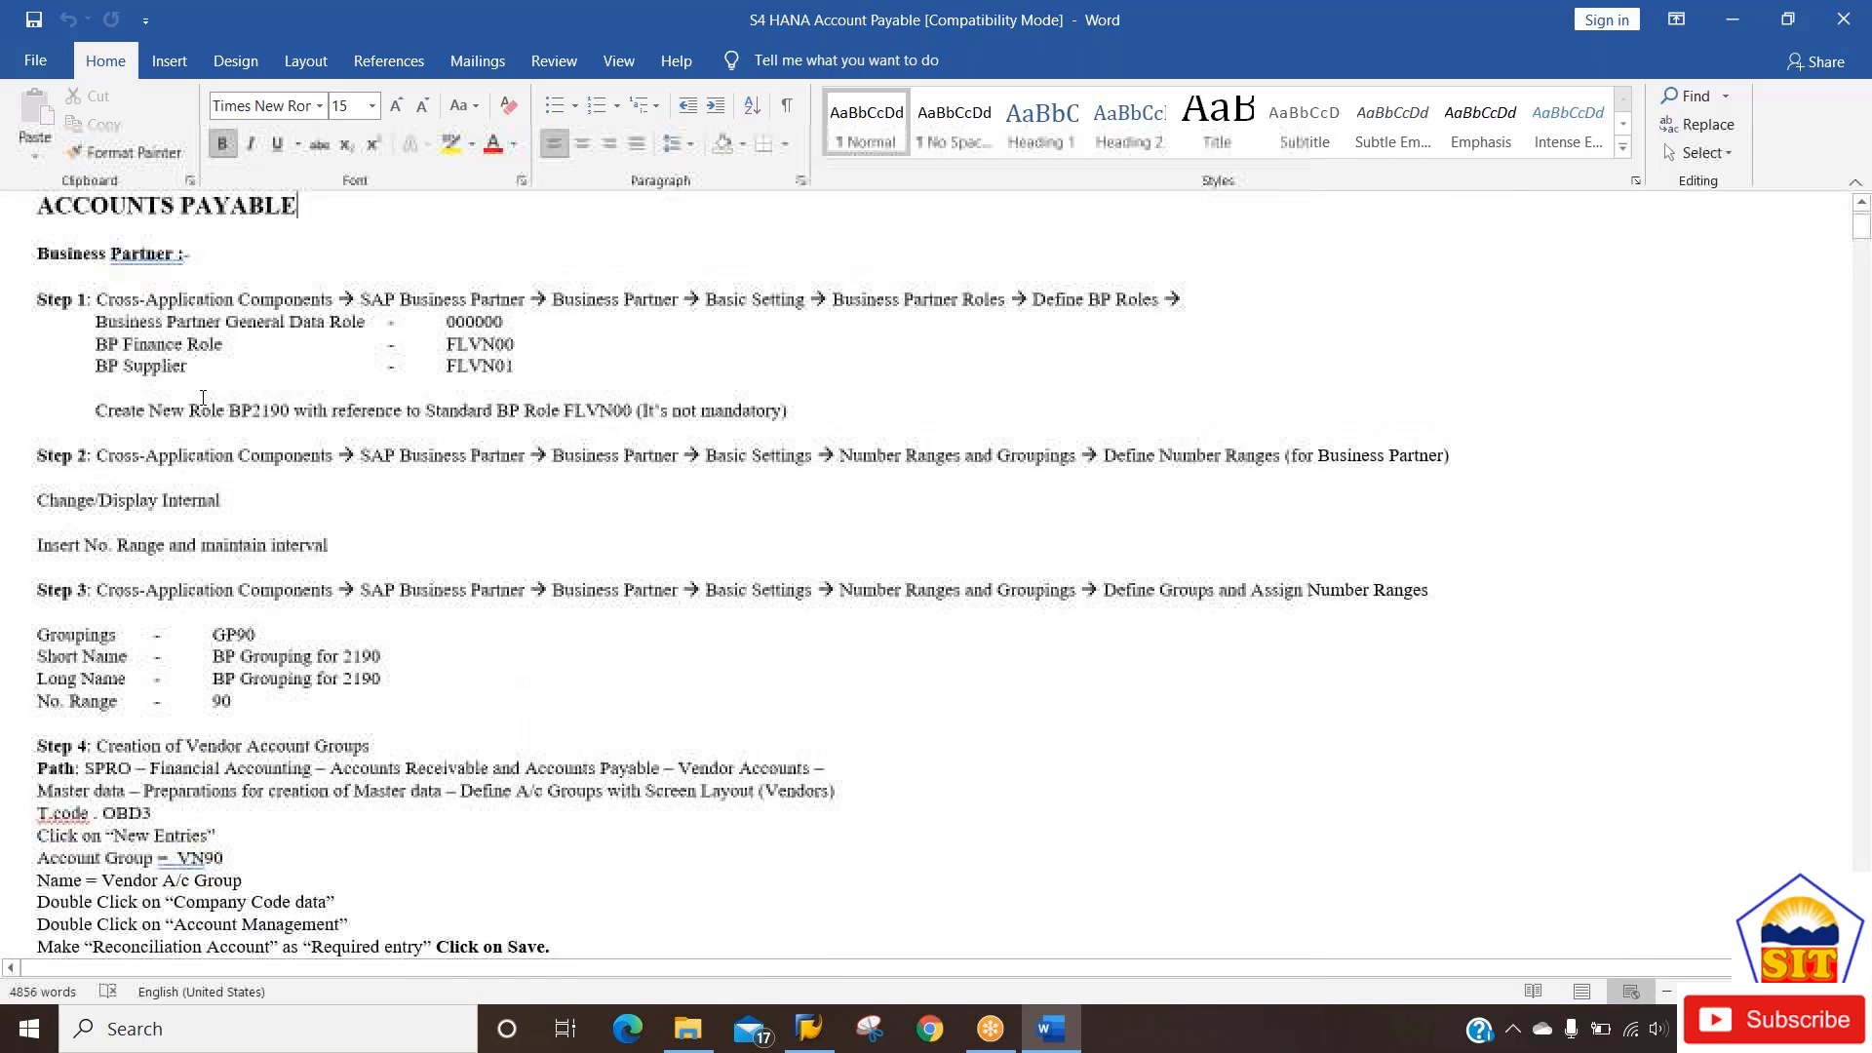
{"action": "scroll", "coordinate": [203, 398], "scroll_direction": "up", "scroll_amount": 1}
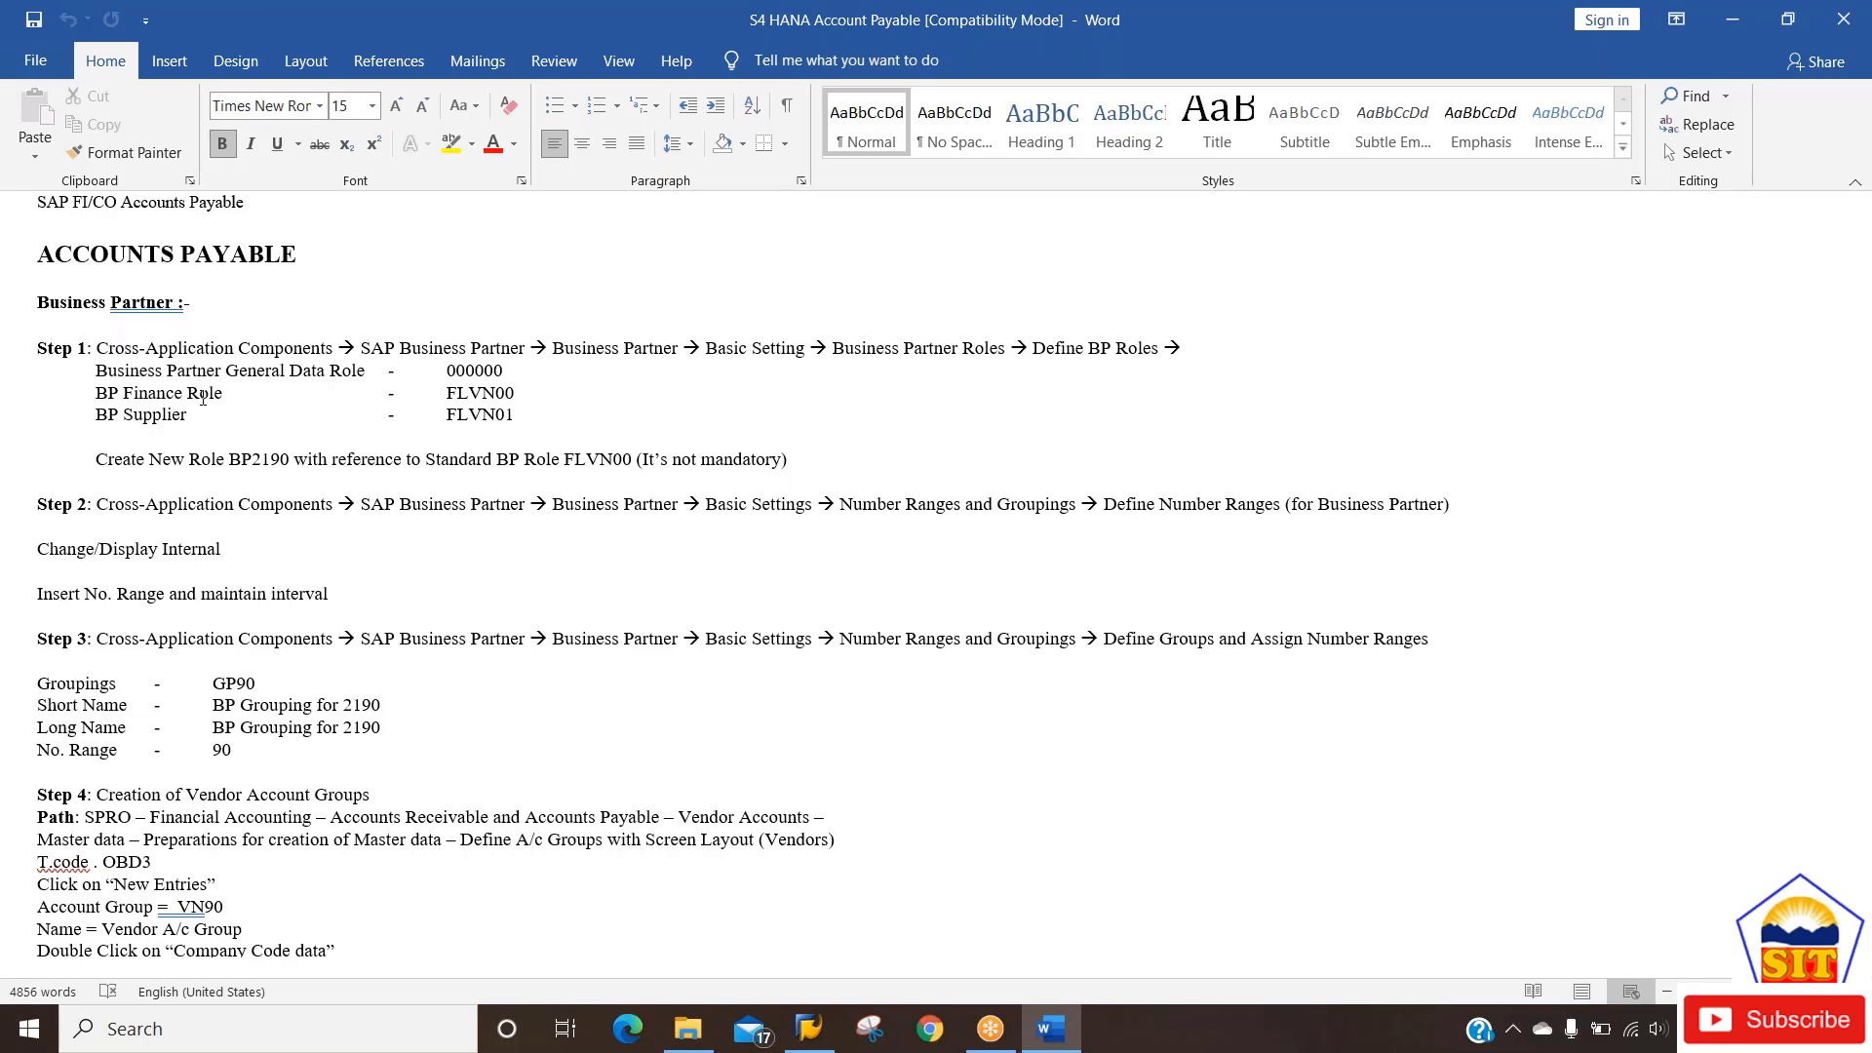
Look over Steps 2 to 6 again, covering BP groupings, vendor account groups and number ranges, and return to the document's beginning.
{"action": "key", "text": "Down"}
{"action": "key", "text": "Down"}
{"action": "key", "text": "Down"}
{"action": "key", "text": "Down"}
{"action": "key", "text": "Down"}
{"action": "key", "text": "Down"}
{"action": "key", "text": "Down"}
{"action": "key", "text": "Down"}
{"action": "key", "text": "Down"}
{"action": "key", "text": "Down"}
{"action": "key", "text": "Down"}
{"action": "key", "text": "Down"}
{"action": "key", "text": "Down"}
{"action": "key", "text": "Down"}
{"action": "key", "text": "Down"}
{"action": "key", "text": "Down"}
{"action": "key", "text": "Down"}
{"action": "key", "text": "Down"}
{"action": "key", "text": "Down"}
{"action": "key", "text": "Down"}
{"action": "key", "text": "Down"}
{"action": "key", "text": "Down"}
{"action": "key", "text": "Down"}
{"action": "key", "text": "Down"}
{"action": "key", "text": "Down"}
{"action": "key", "text": "Down"}
{"action": "key", "text": "Down"}
{"action": "key", "text": "Down"}
{"action": "key", "text": "Down"}
{"action": "key", "text": "Down"}
{"action": "key", "text": "Down"}
{"action": "key", "text": "Down"}
{"action": "key", "text": "Down"}
{"action": "key", "text": "Down"}
{"action": "key", "text": "Down"}
{"action": "key", "text": "Down"}
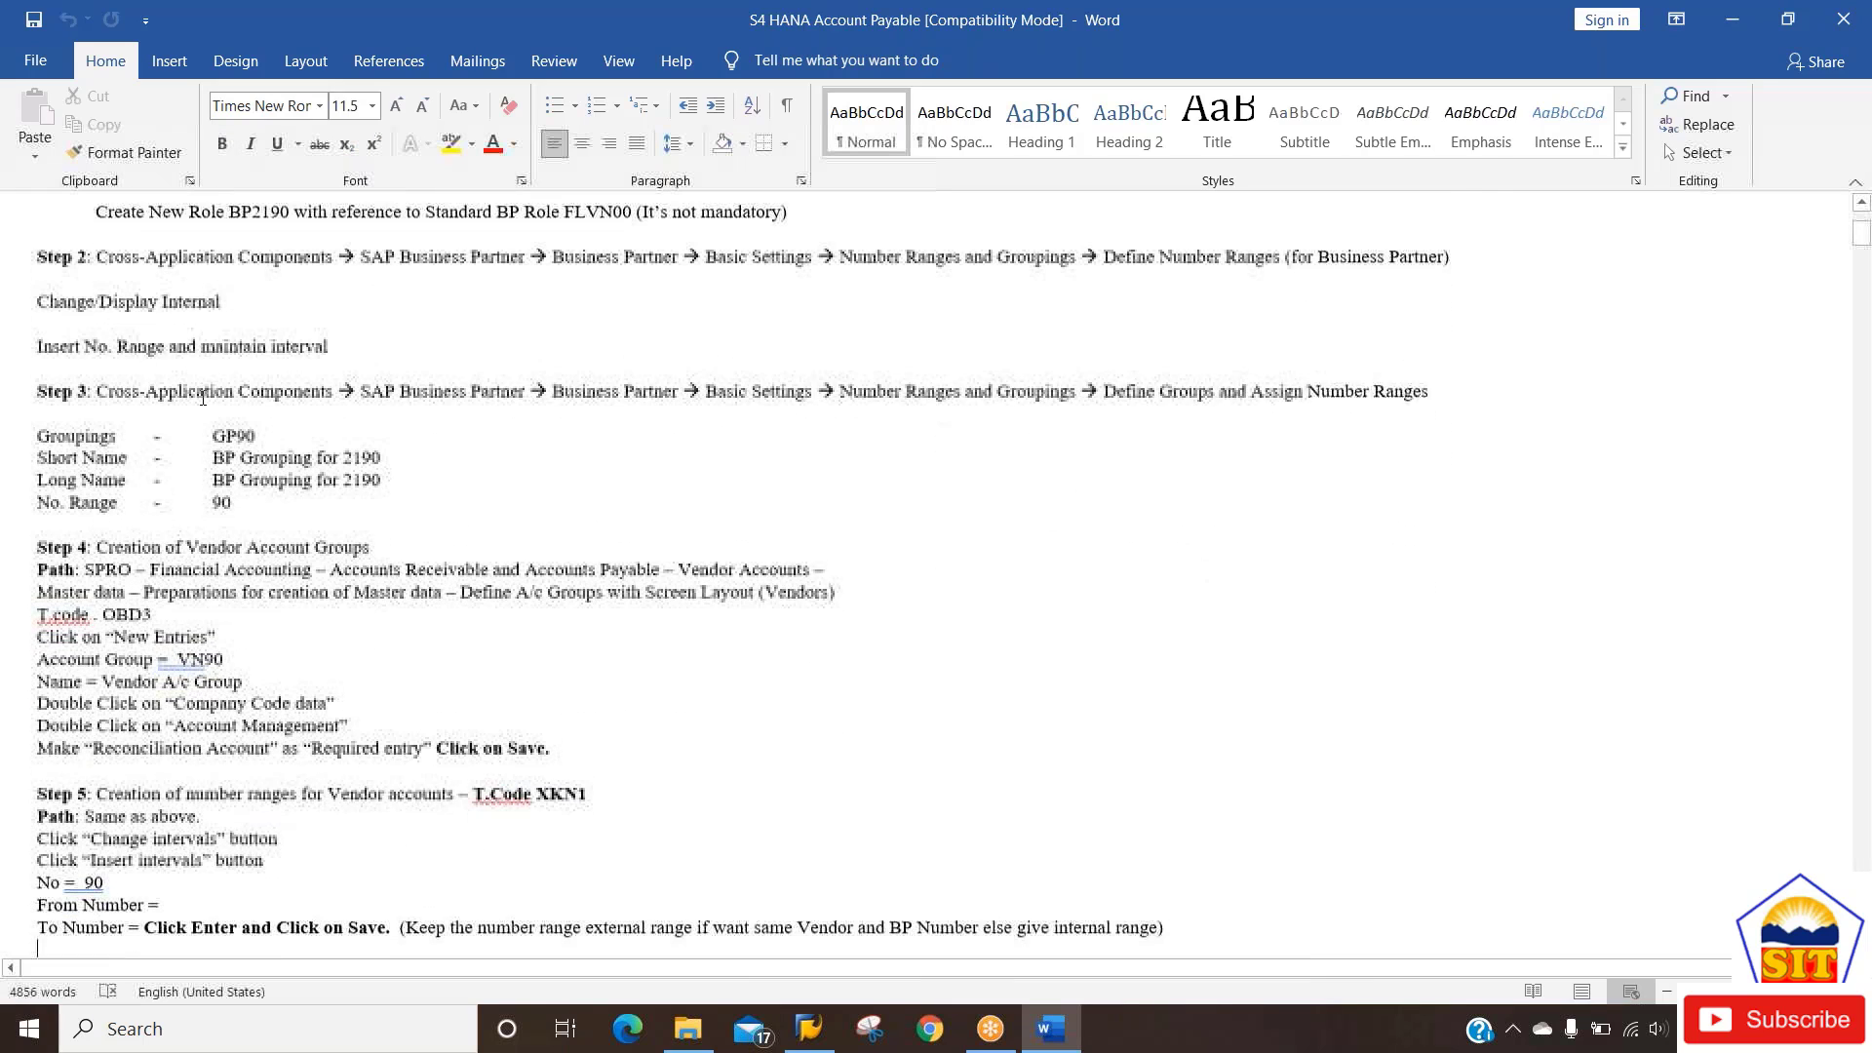
{"action": "key", "text": "Down"}
{"action": "key", "text": "Down"}
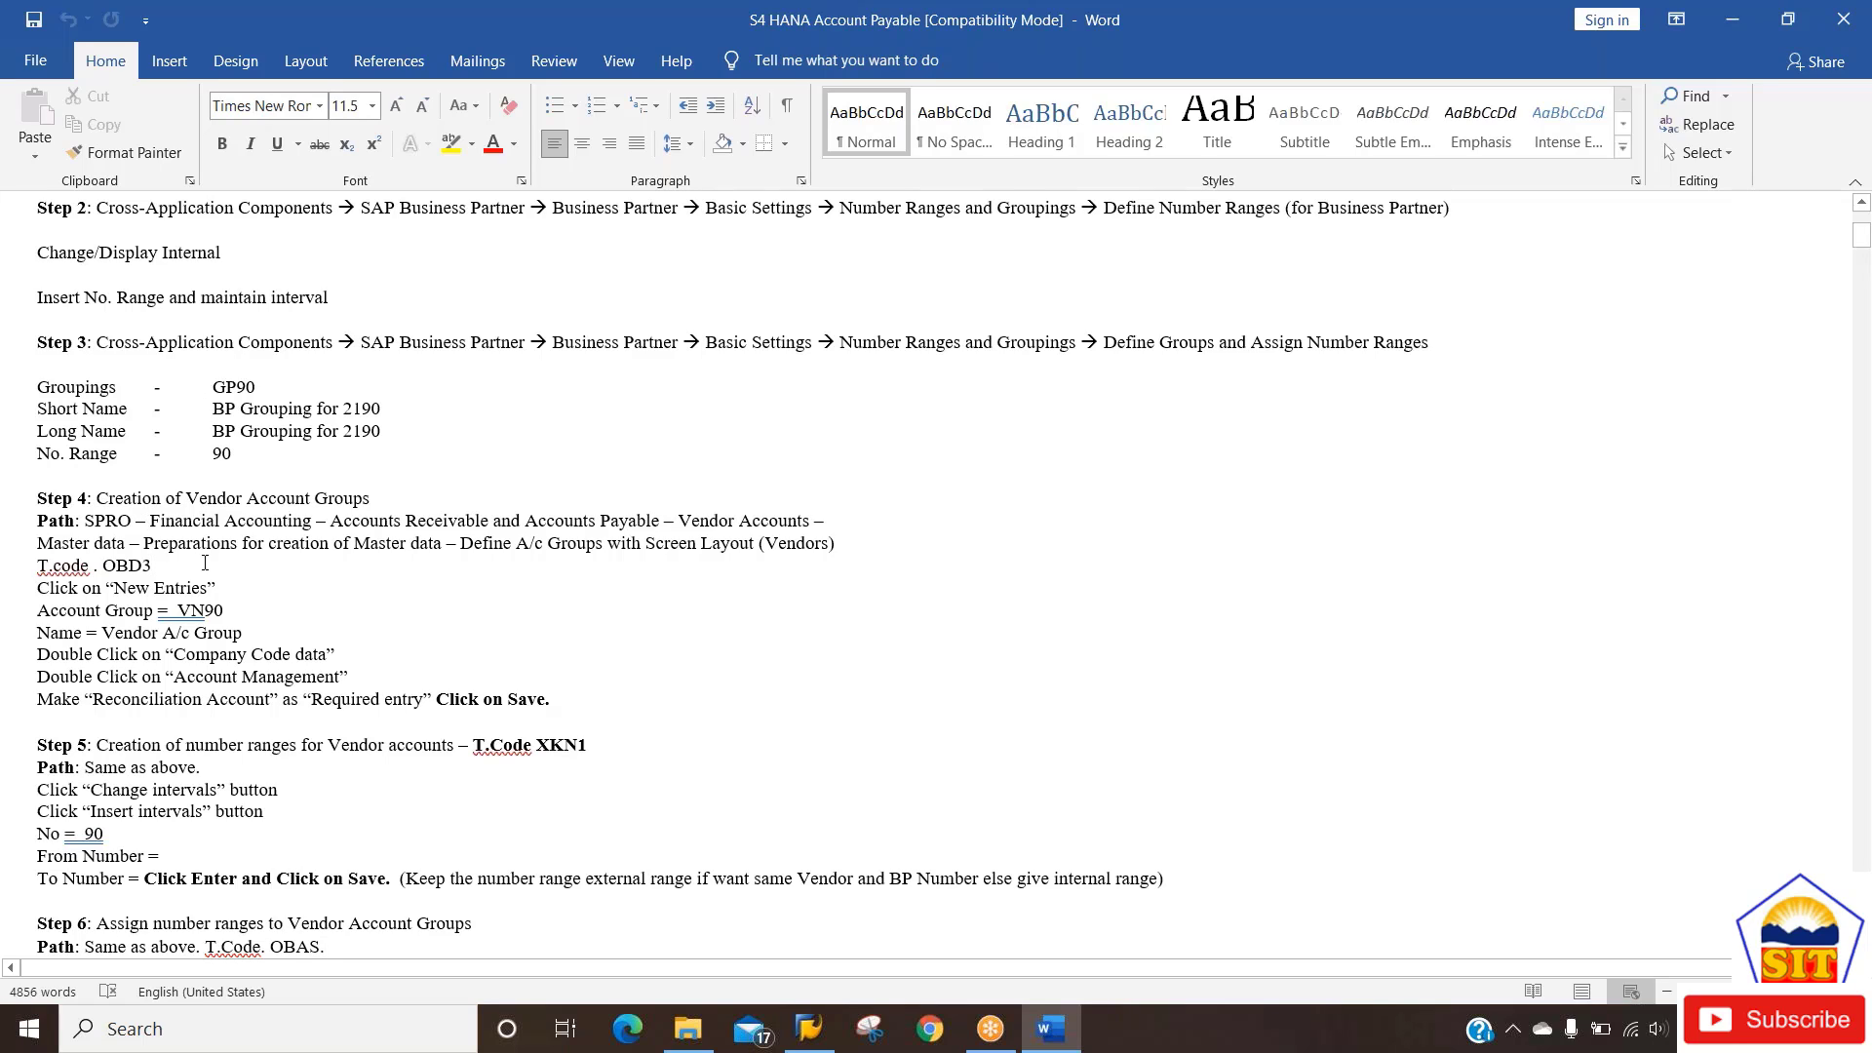
{"action": "key", "text": "Up"}
{"action": "key", "text": "Up"}
{"action": "key", "text": "Up"}
{"action": "key", "text": "Up"}
{"action": "key", "text": "Up"}
{"action": "key", "text": "Up"}
{"action": "key", "text": "Up"}
{"action": "key", "text": "Up"}
{"action": "key", "text": "Up"}
{"action": "key", "text": "Up"}
{"action": "key", "text": "Up"}
{"action": "key", "text": "Up"}
{"action": "key", "text": "Up"}
{"action": "key", "text": "Down"}
{"action": "key", "text": "Down"}
{"action": "key", "text": "Down"}
{"action": "key", "text": "Down"}
{"action": "key", "text": "Down"}
{"action": "key", "text": "Down"}
{"action": "key", "text": "Down"}
{"action": "key", "text": "Down"}
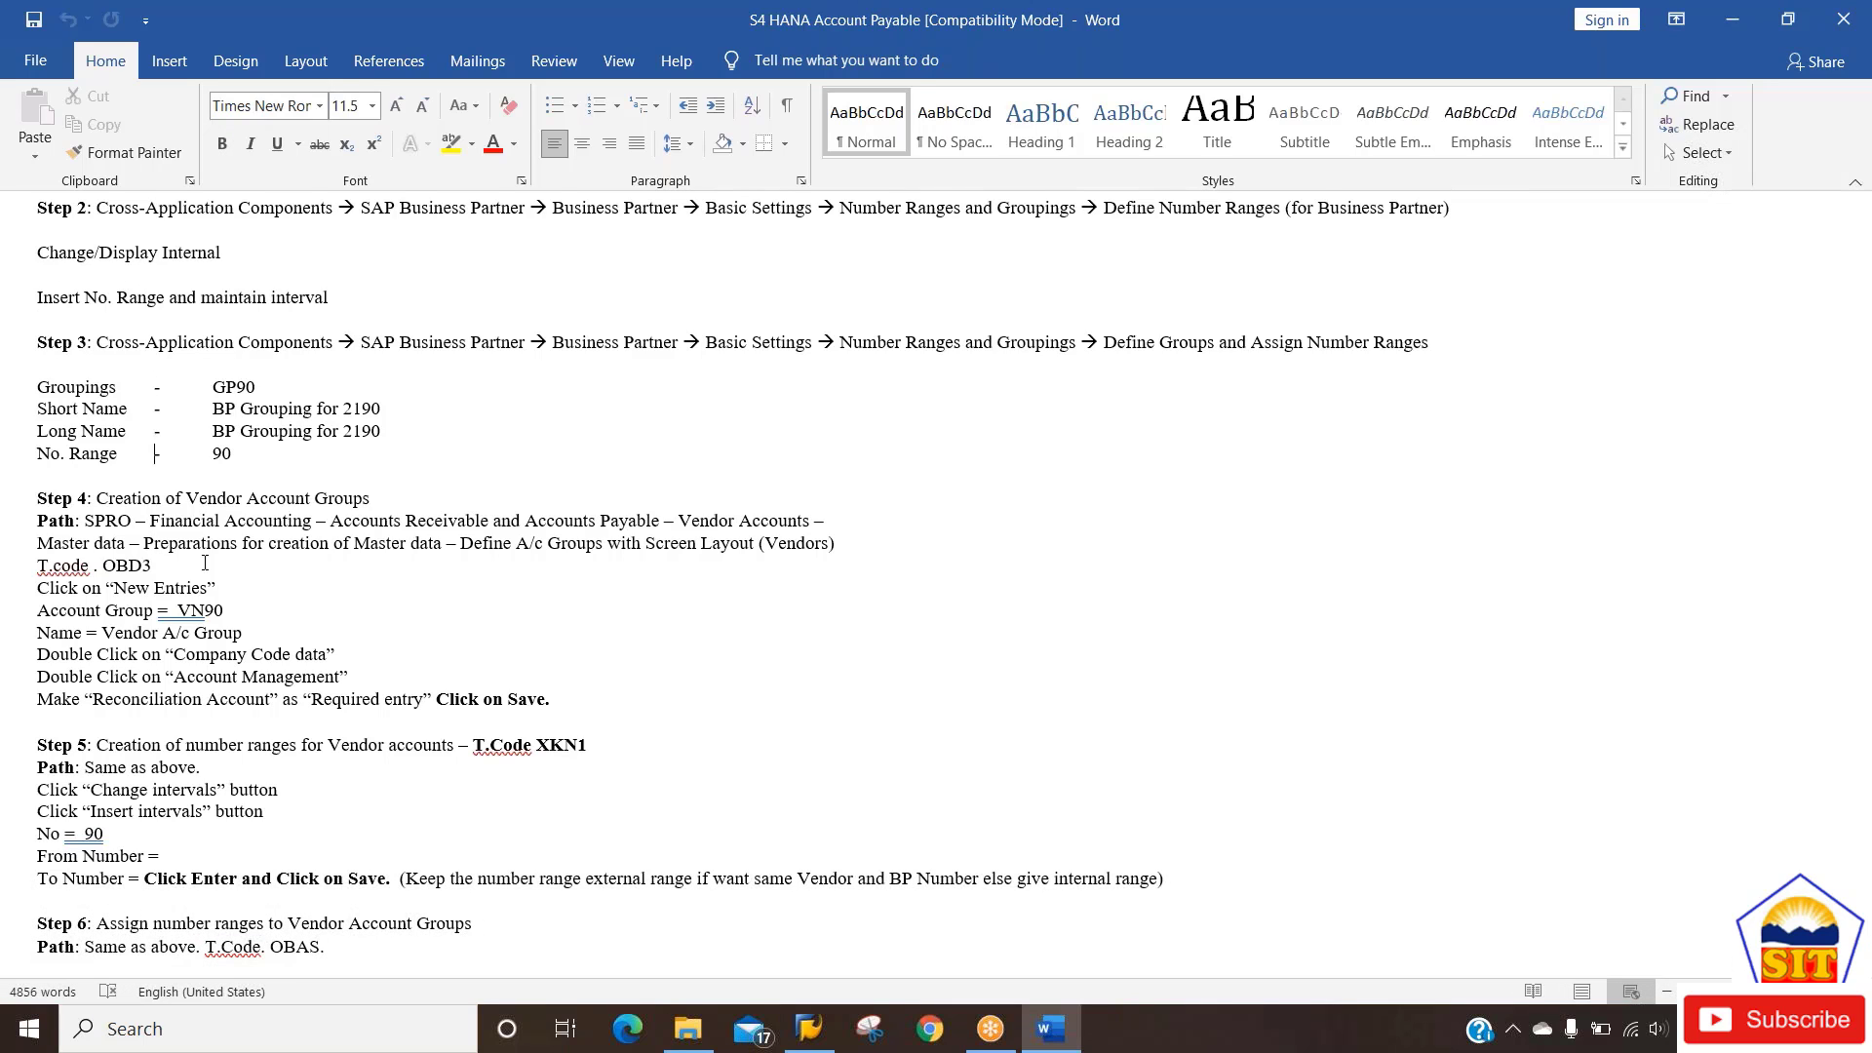
{"action": "key", "text": "Down"}
{"action": "key", "text": "Down"}
{"action": "key", "text": "Down"}
{"action": "key", "text": "Down"}
{"action": "key", "text": "Down"}
{"action": "key", "text": "Down"}
{"action": "key", "text": "Up"}
{"action": "key", "text": "Up"}
{"action": "key", "text": "Up"}
{"action": "key", "text": "Up"}
{"action": "key", "text": "Up"}
{"action": "key", "text": "Up"}
{"action": "key", "text": "Up"}
{"action": "key", "text": "Up"}
{"action": "key", "text": "Up"}
{"action": "key", "text": "Up"}
{"action": "key", "text": "Up"}
{"action": "key", "text": "Up"}
{"action": "key", "text": "Up"}
{"action": "key", "text": "Up"}
{"action": "key", "text": "Up"}
{"action": "key", "text": "Up"}
{"action": "key", "text": "Up"}
{"action": "key", "text": "Up"}
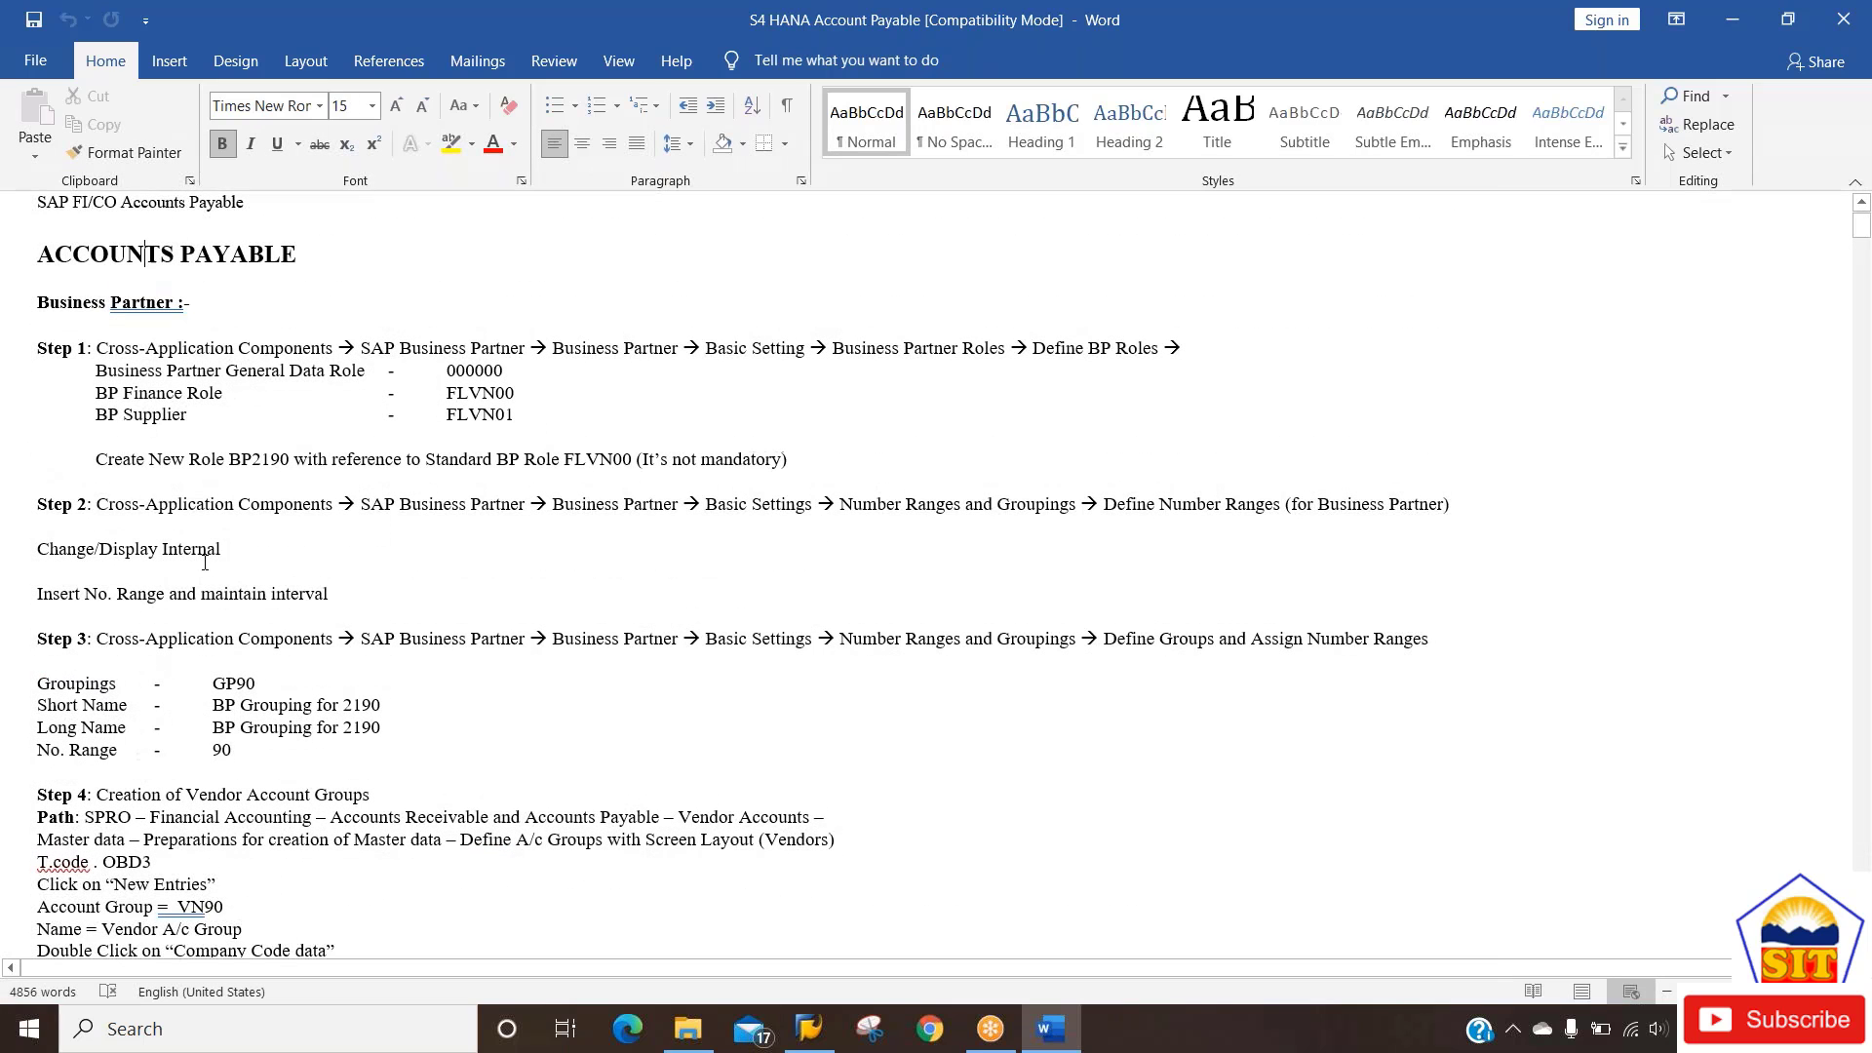
{"action": "key", "text": "Down"}
Switch to SAP Logon and log on to the SAP S4H 1909 connection.
{"action": "left_click", "coordinate": [792, 1016]}
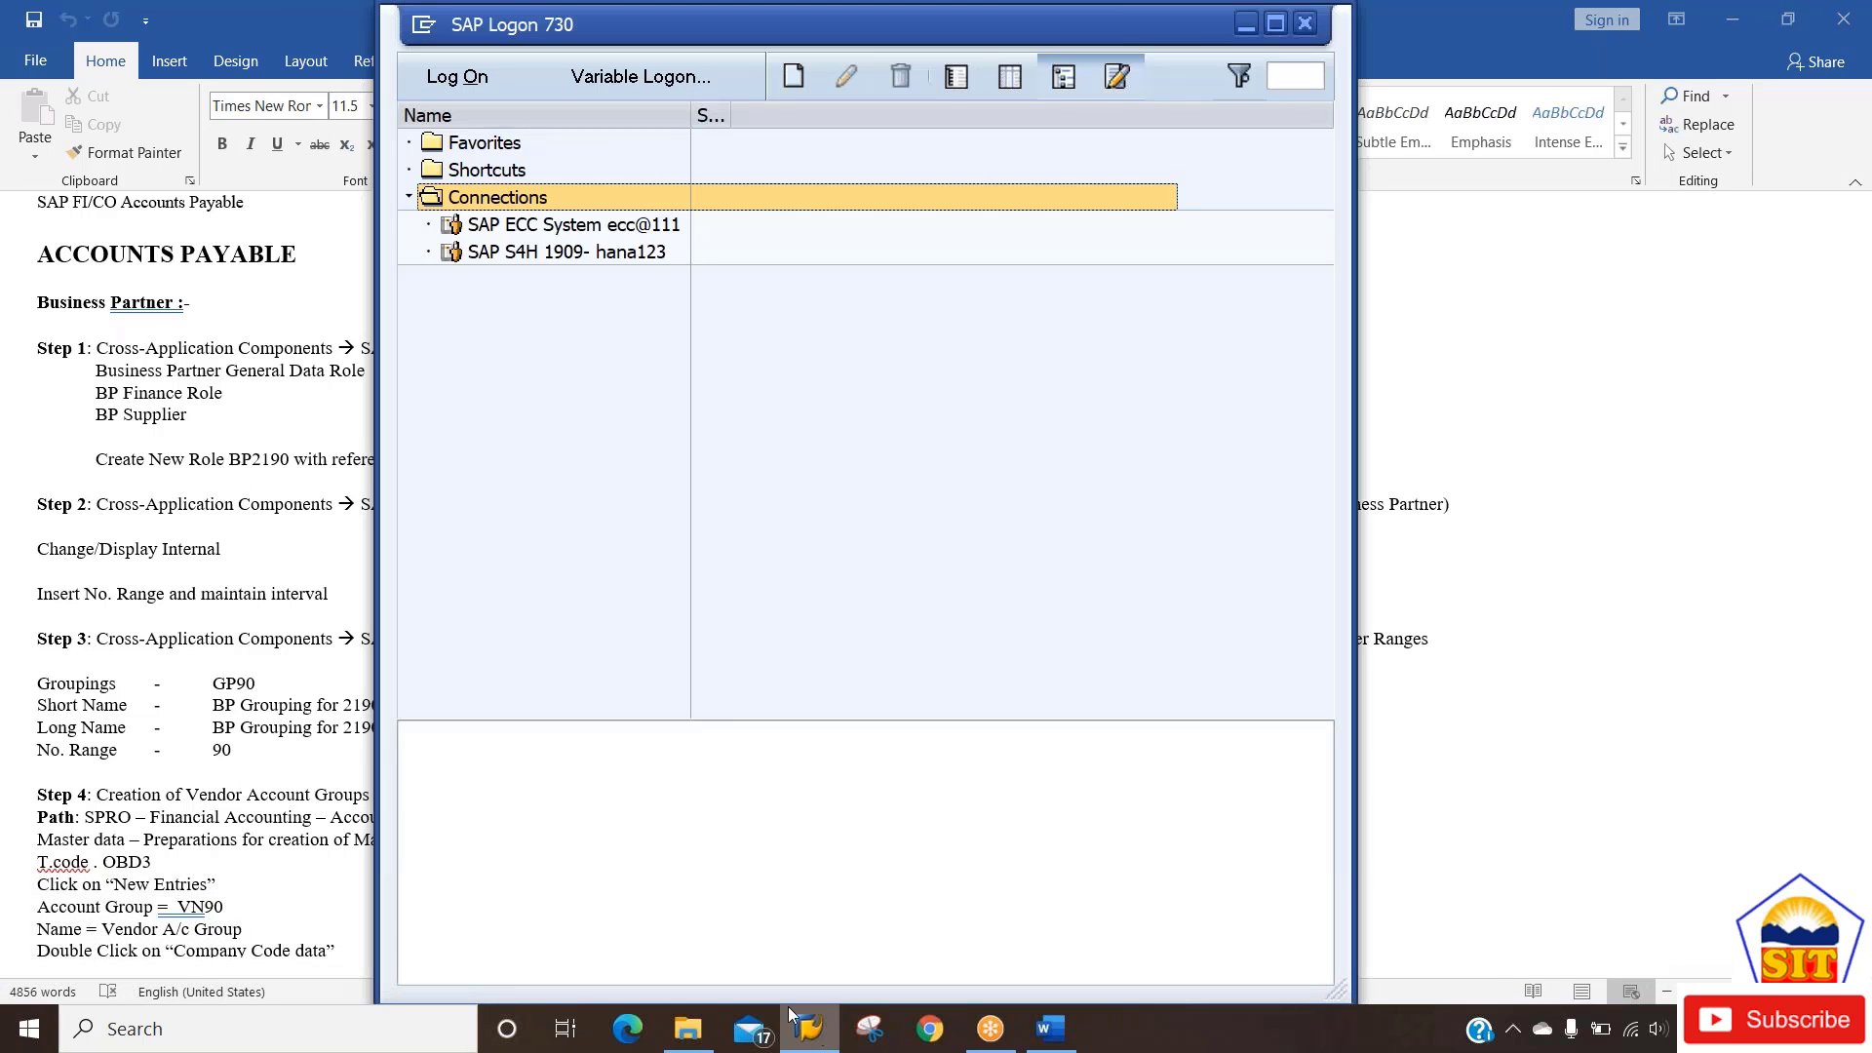
{"action": "key", "text": "Down"}
{"action": "key", "text": "Down"}
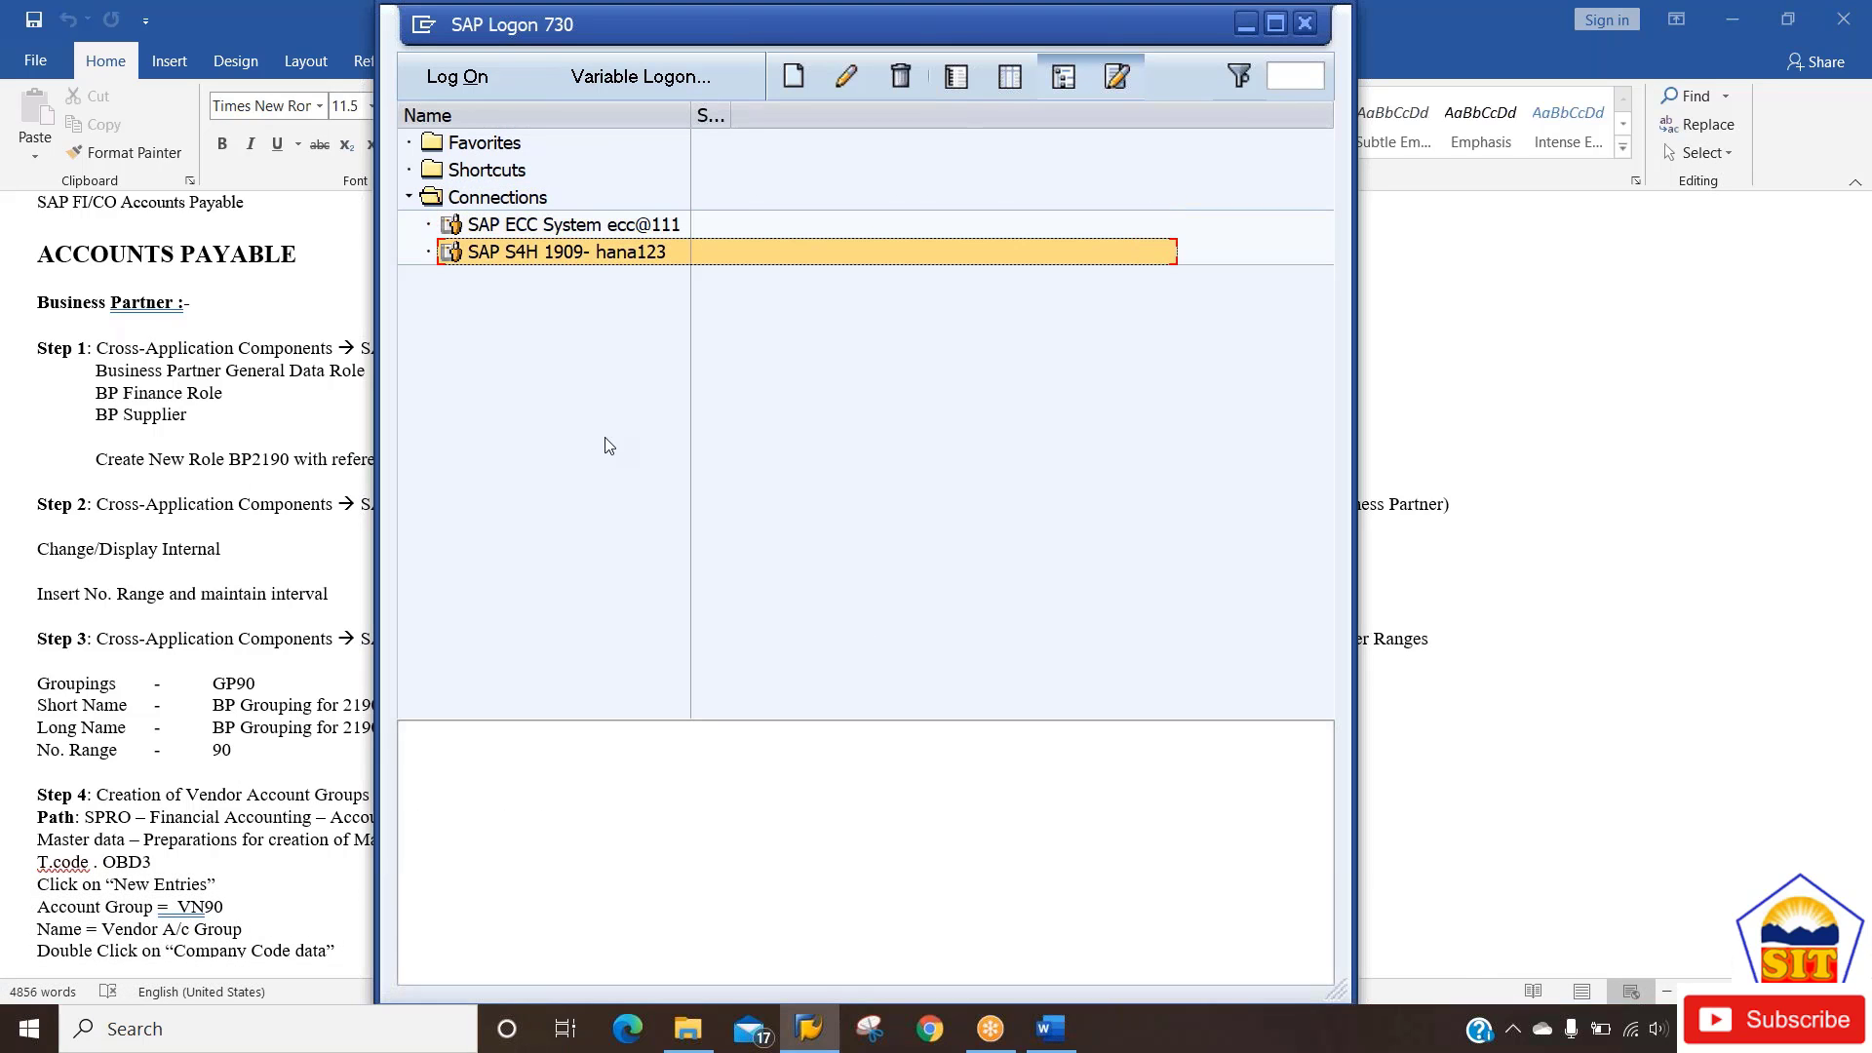
{"action": "key", "text": "Return"}
Run transaction SPRO, display the SAP Customizing Implementation Guide and select the Cross-Application Components node.
{"action": "type", "text": "spro"}
{"action": "key", "text": "Return"}
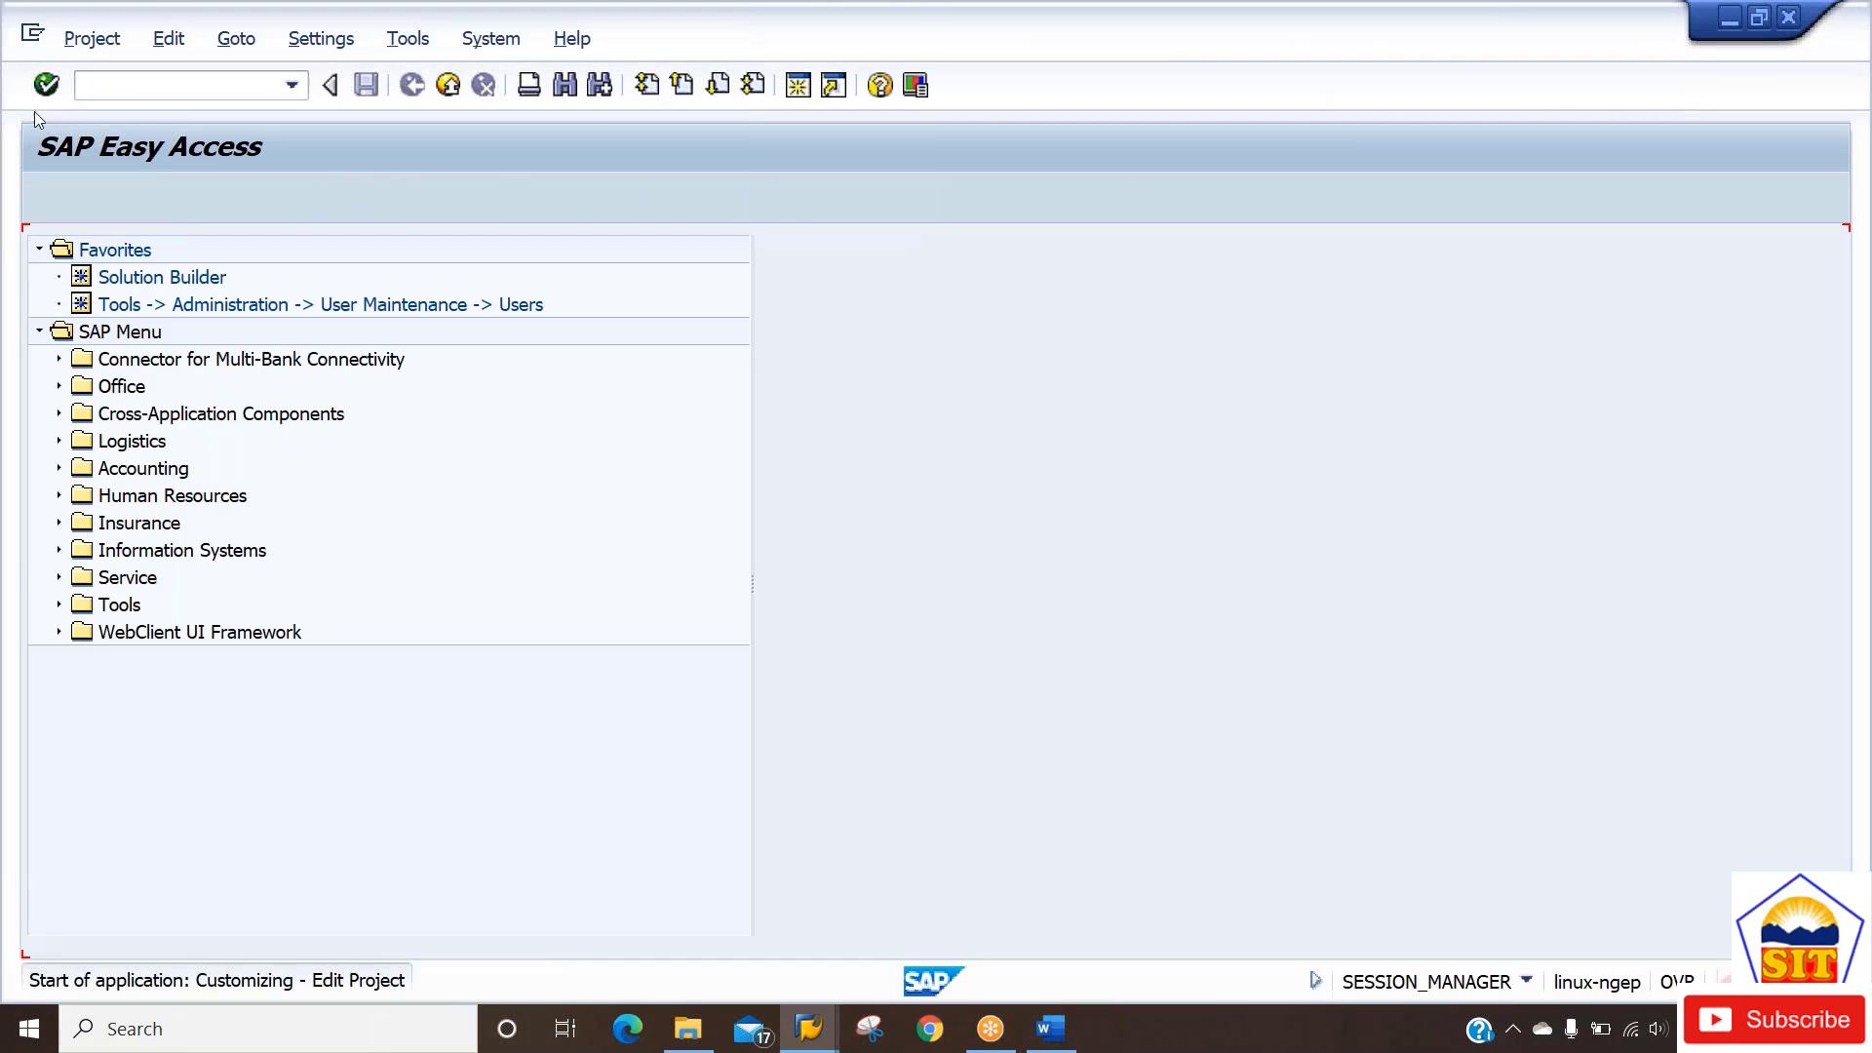
{"action": "left_click", "coordinate": [141, 206]}
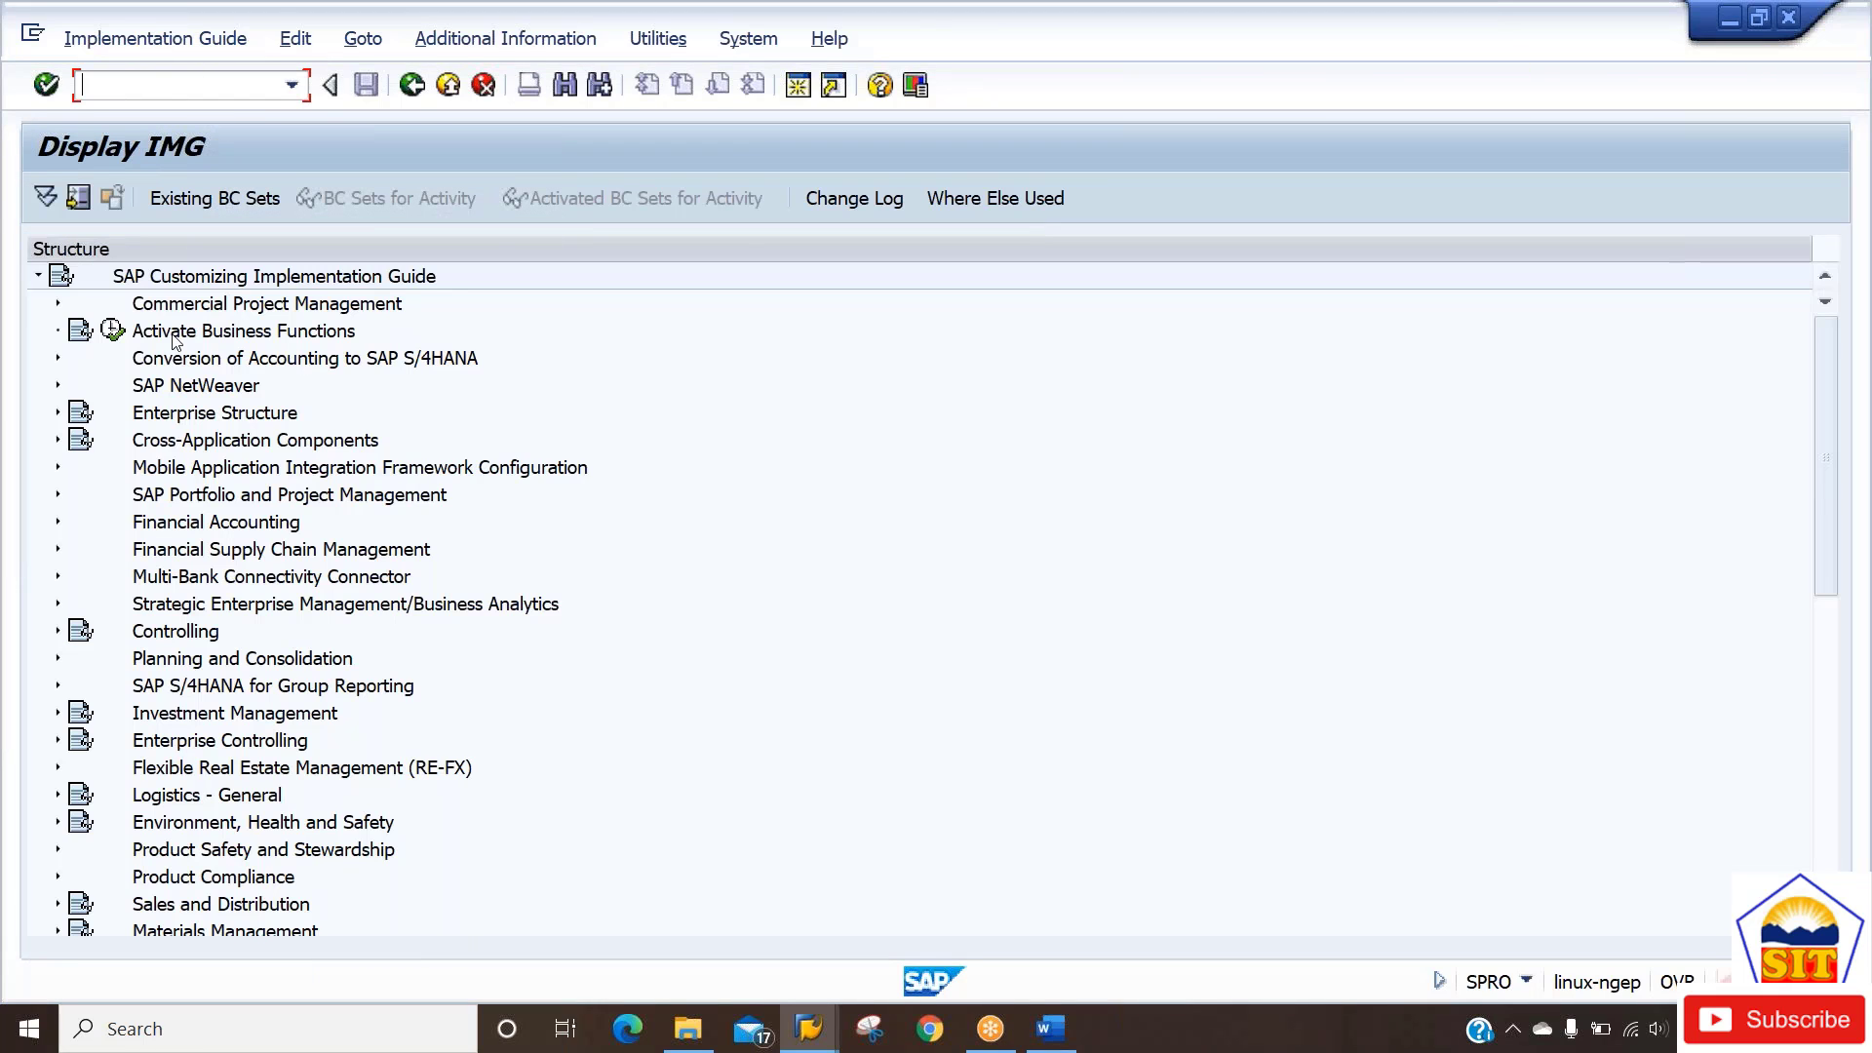
{"action": "left_click", "coordinate": [185, 444]}
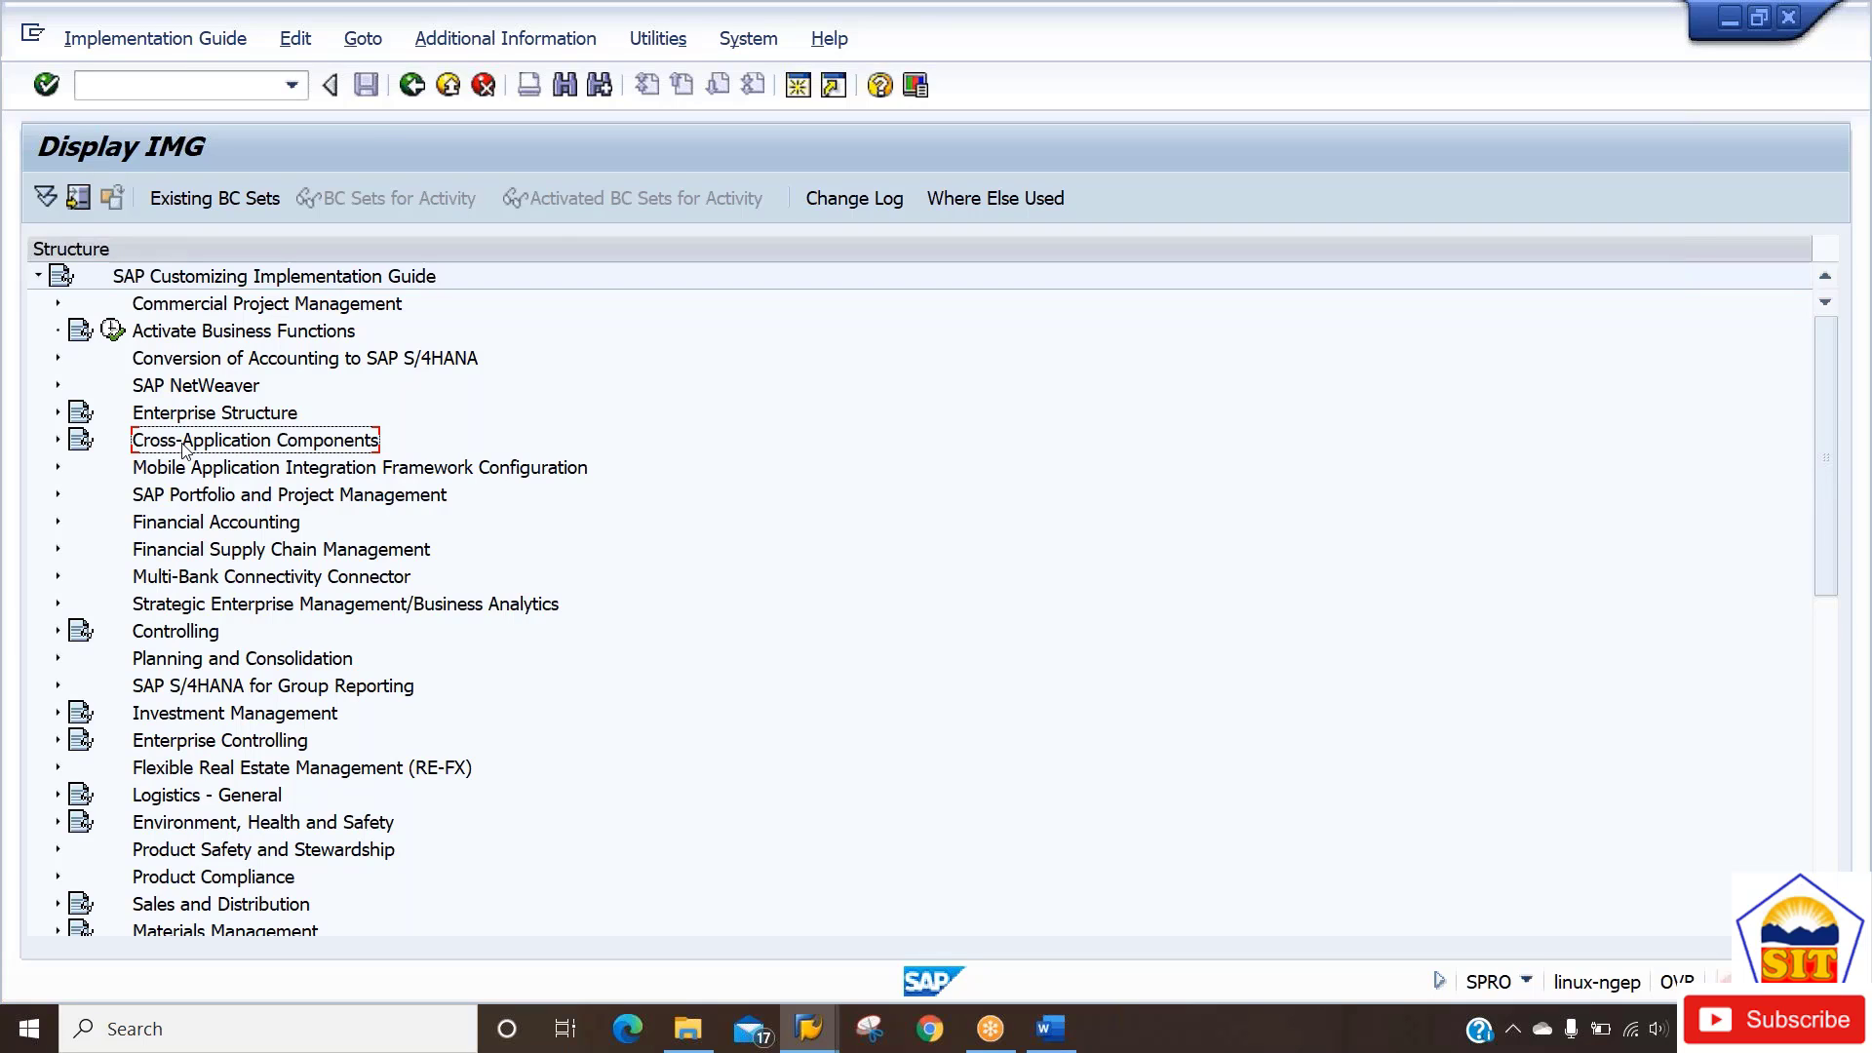
Expand Cross-Application Components in the implementation guide, and expand its SAP Business Partner node.
{"action": "double_click", "coordinate": [182, 449]}
{"action": "key", "text": "Down"}
{"action": "key", "text": "Down"}
{"action": "key", "text": "Down"}
{"action": "key", "text": "Down"}
{"action": "key", "text": "Down"}
{"action": "key", "text": "Down"}
{"action": "key", "text": "Down"}
{"action": "key", "text": "Down"}
{"action": "key", "text": "Down"}
{"action": "key", "text": "Down"}
{"action": "key", "text": "Down"}
{"action": "key", "text": "Down"}
{"action": "key", "text": "Down"}
{"action": "key", "text": "Down"}
{"action": "key", "text": "Down"}
{"action": "key", "text": "Down"}
{"action": "key", "text": "Down"}
{"action": "key", "text": "Down"}
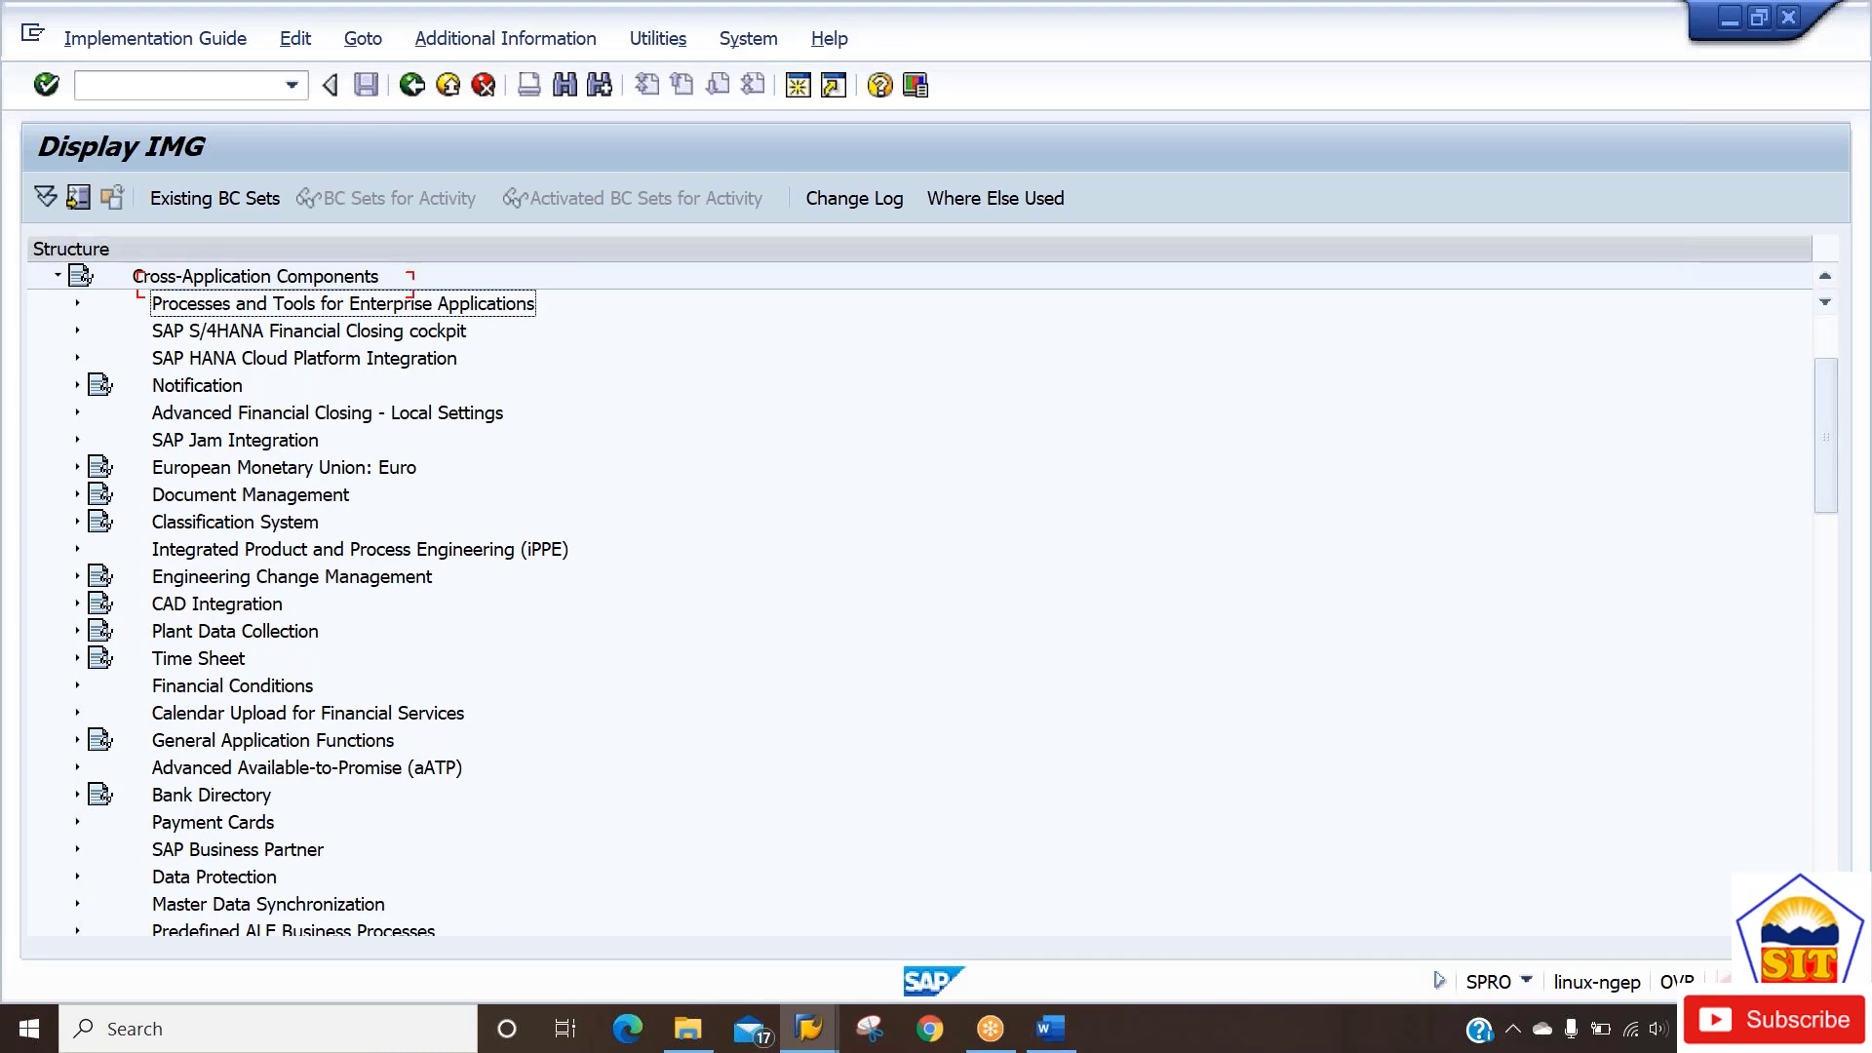
{"action": "key", "text": "Down"}
{"action": "key", "text": "Down"}
{"action": "key", "text": "Down"}
{"action": "key", "text": "Down"}
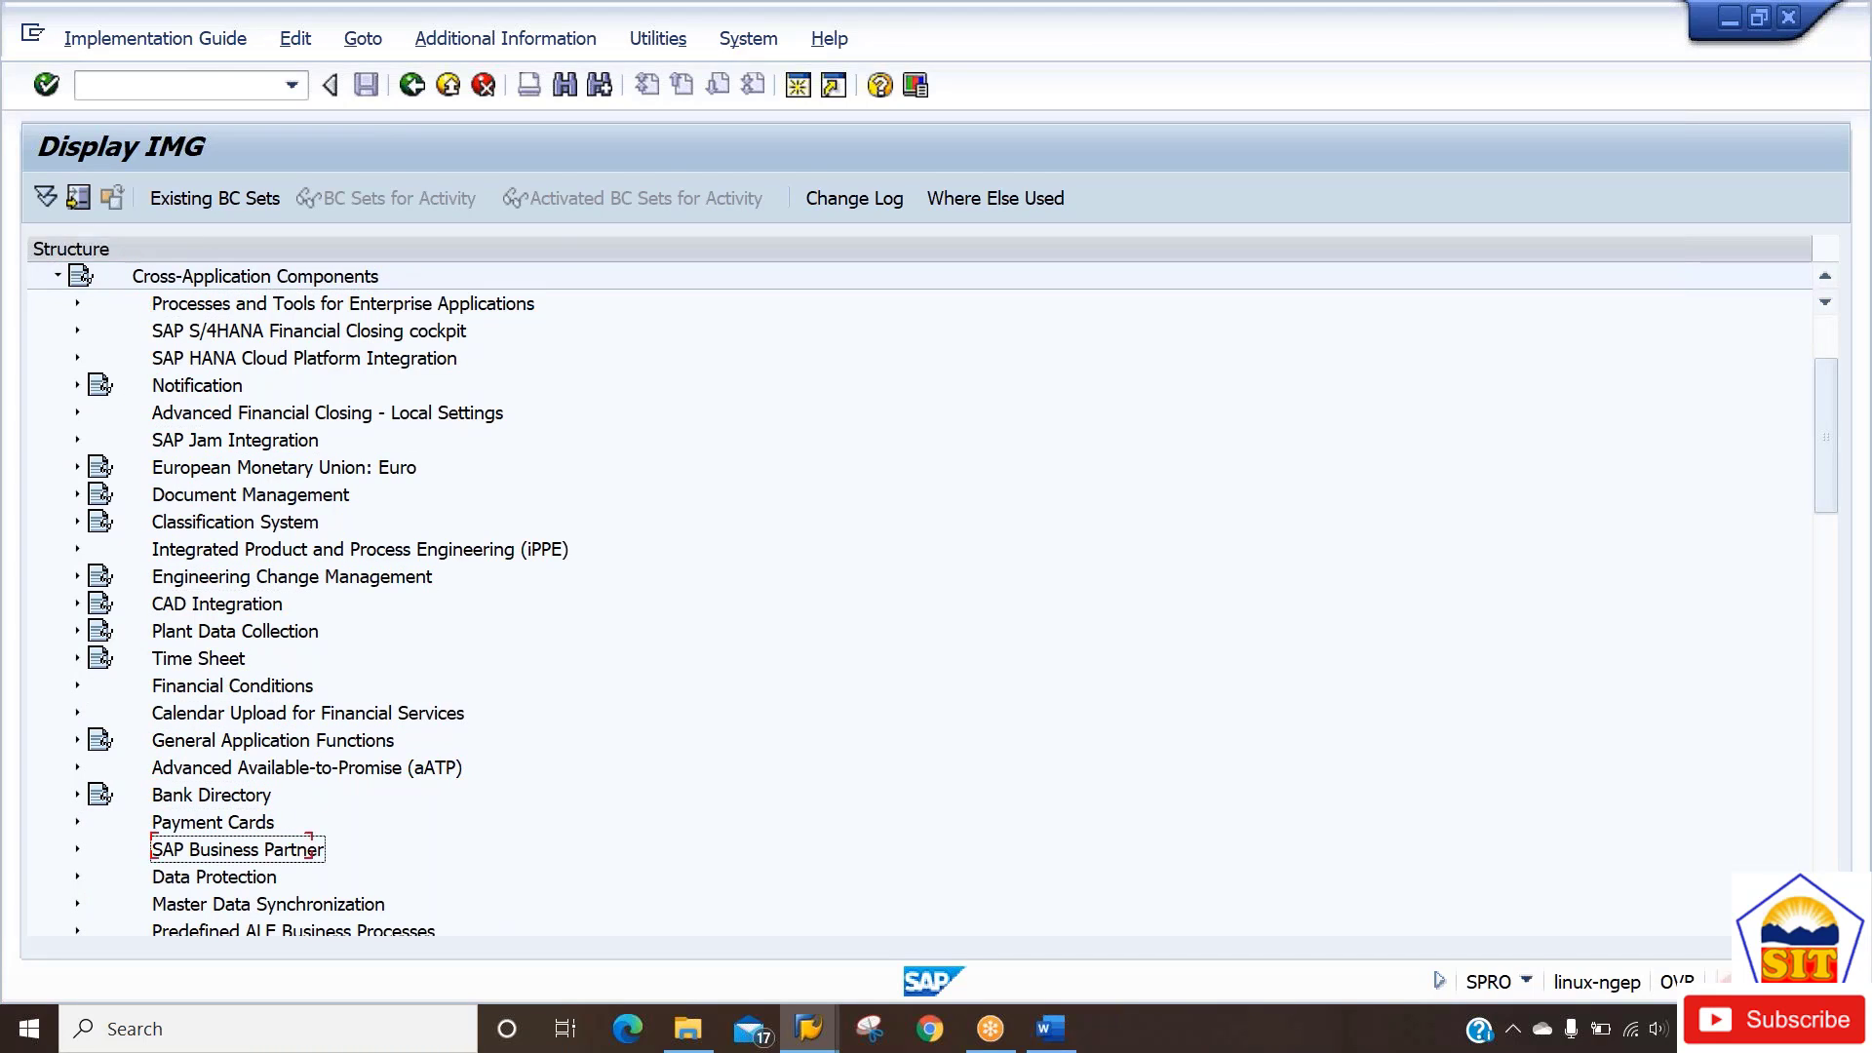
{"action": "key", "text": "Up"}
{"action": "key", "text": "Up"}
{"action": "key", "text": "Right"}
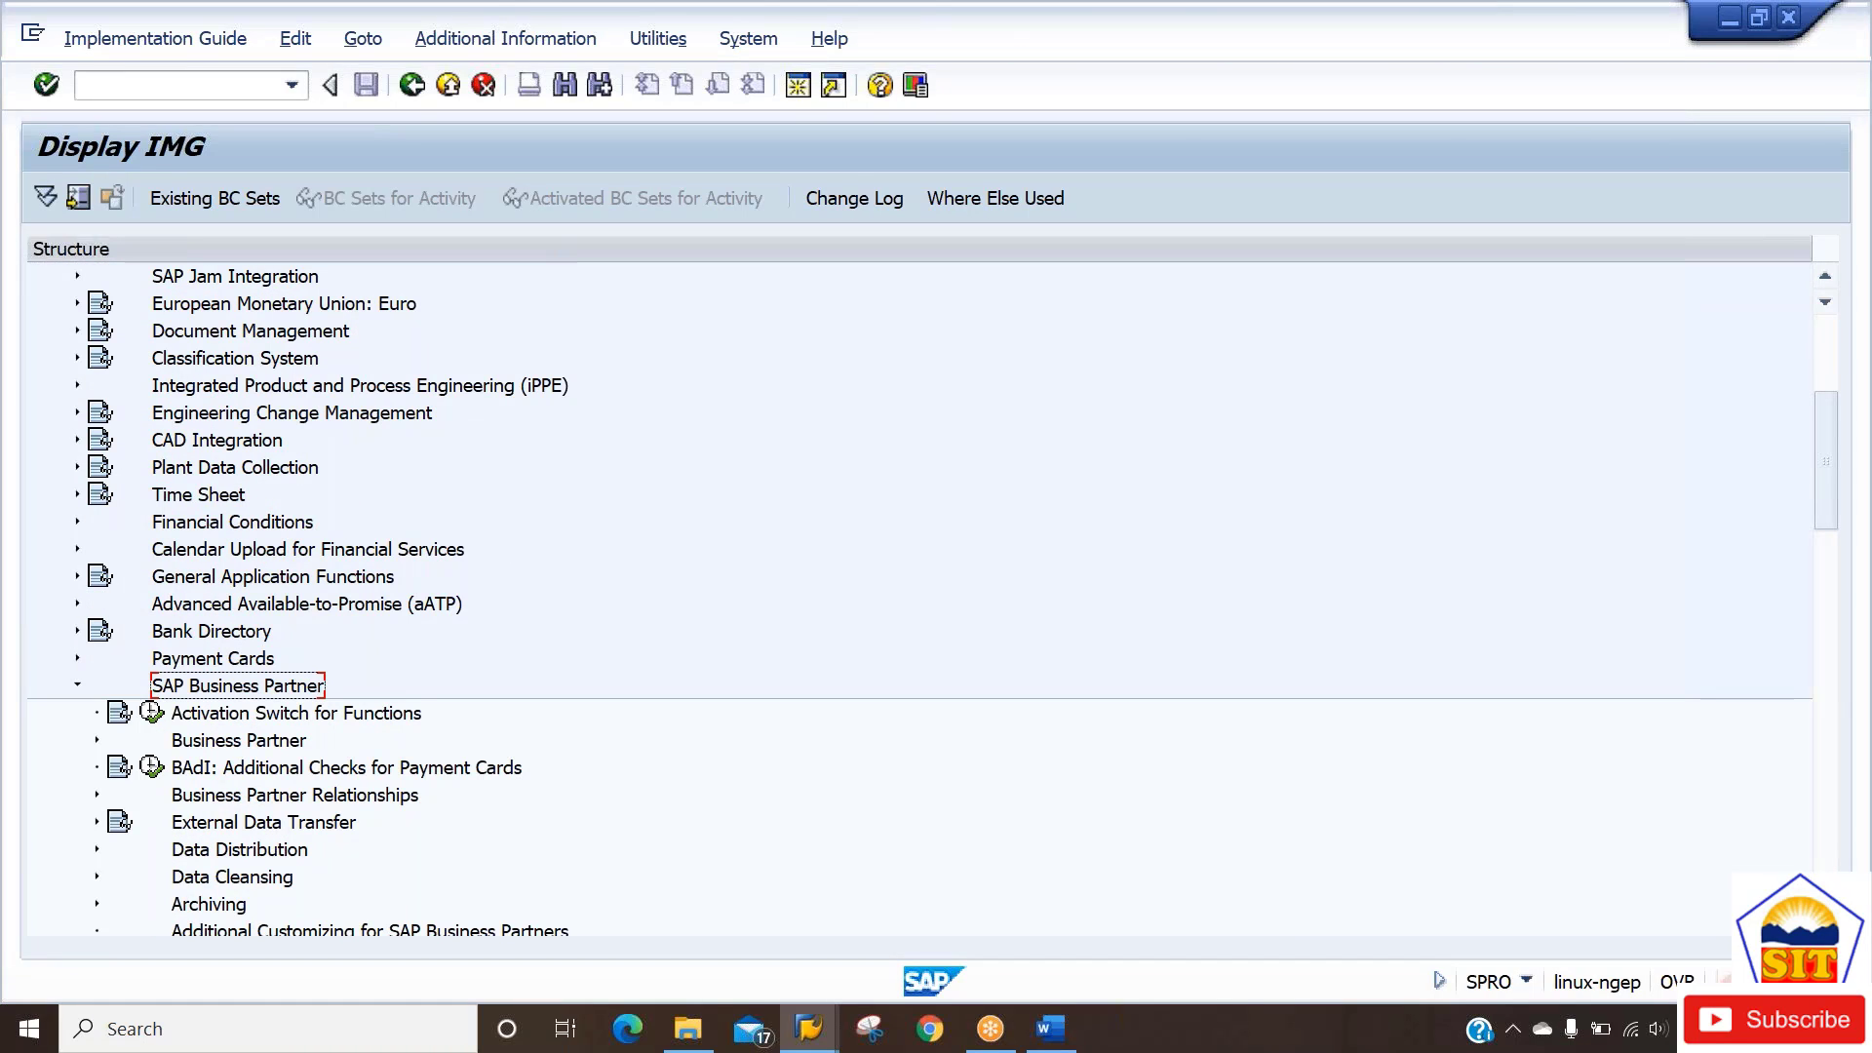
Expand Business Partner, Basic Settings and Business Partner Roles, and open the Define BP Roles activity.
{"action": "key", "text": "Down"}
{"action": "key", "text": "Down"}
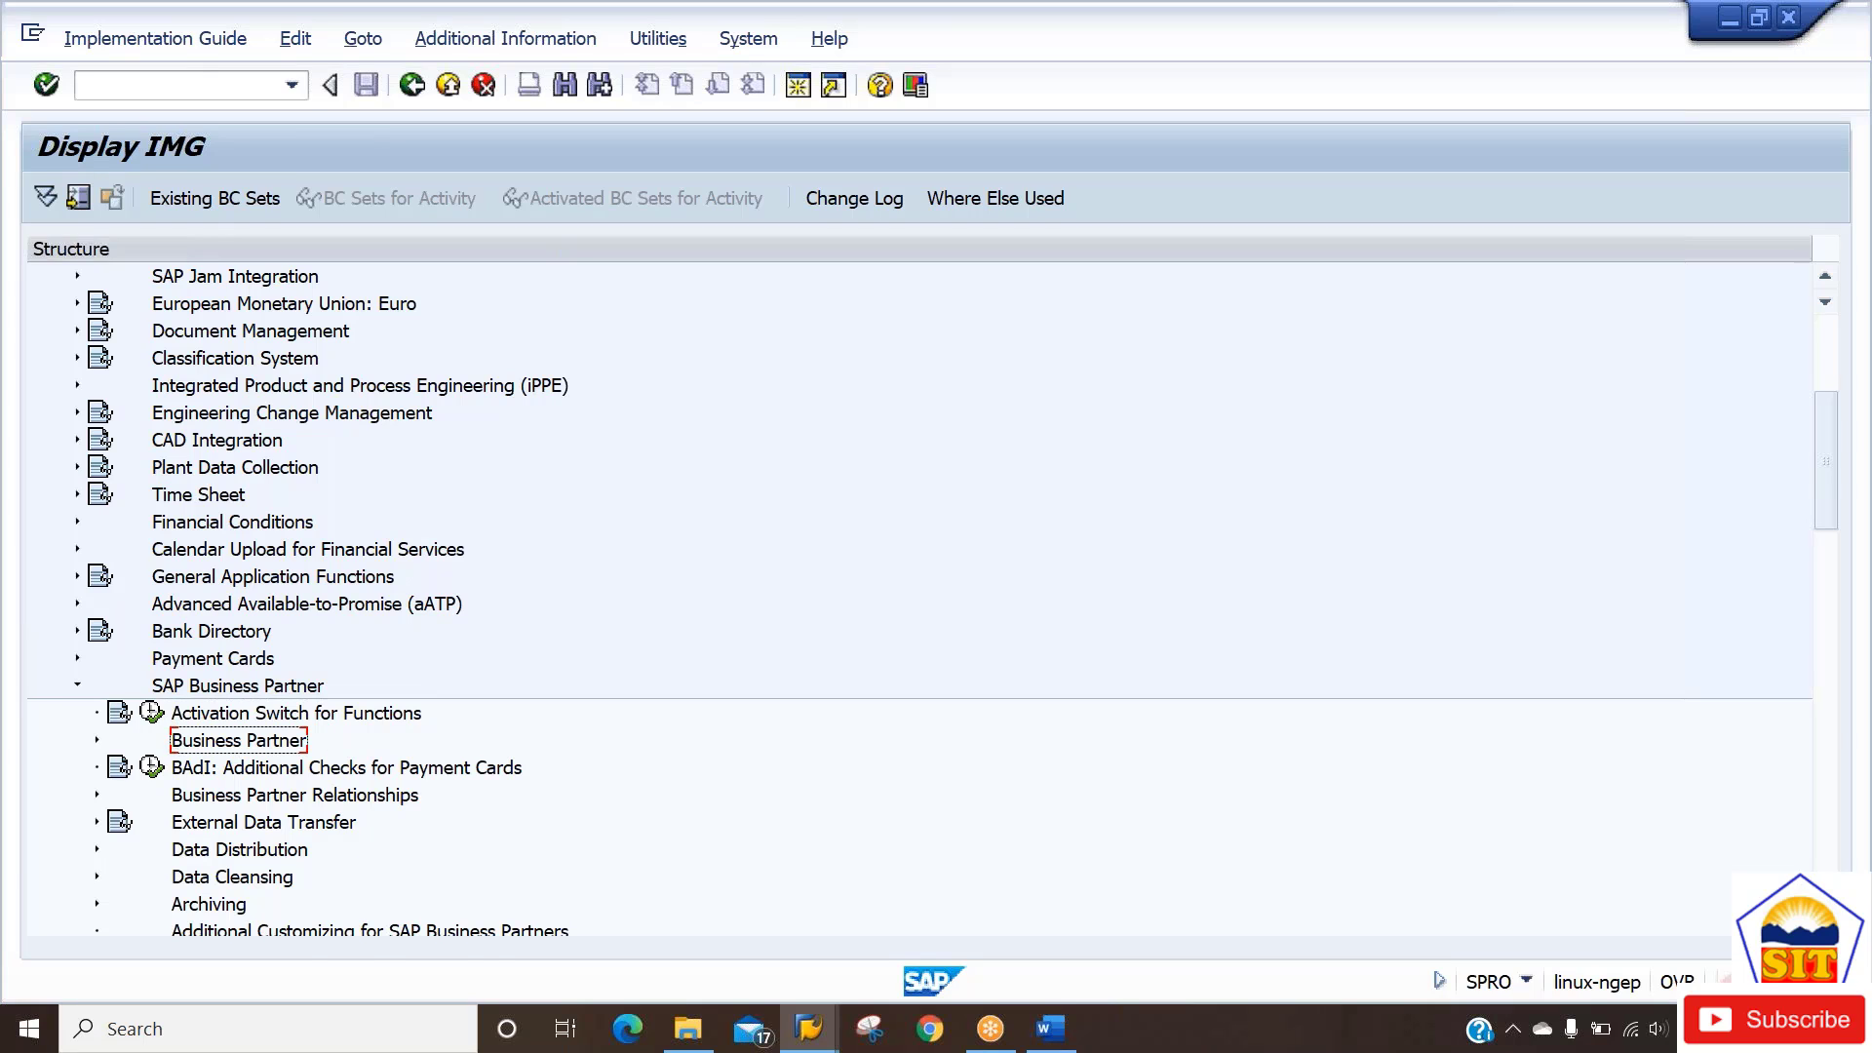
{"action": "key", "text": "Right"}
{"action": "key", "text": "Down"}
{"action": "key", "text": "Right"}
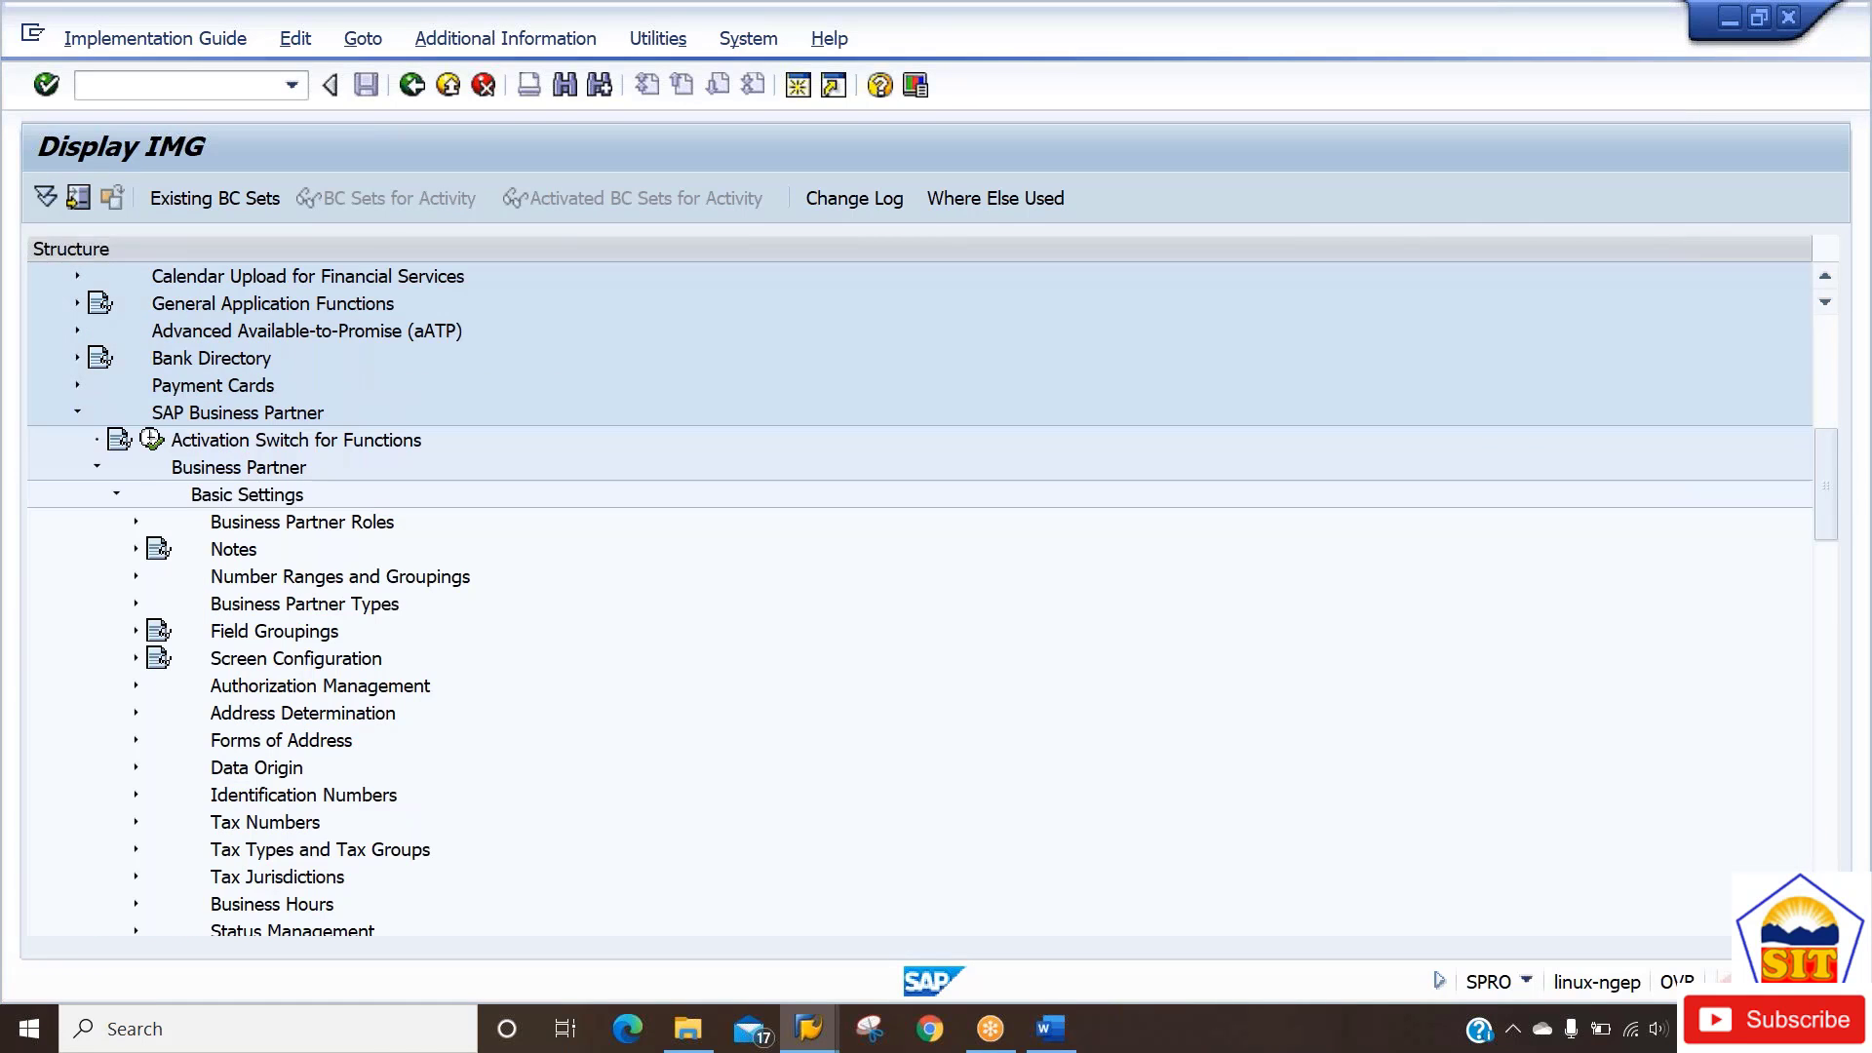
{"action": "key", "text": "Down"}
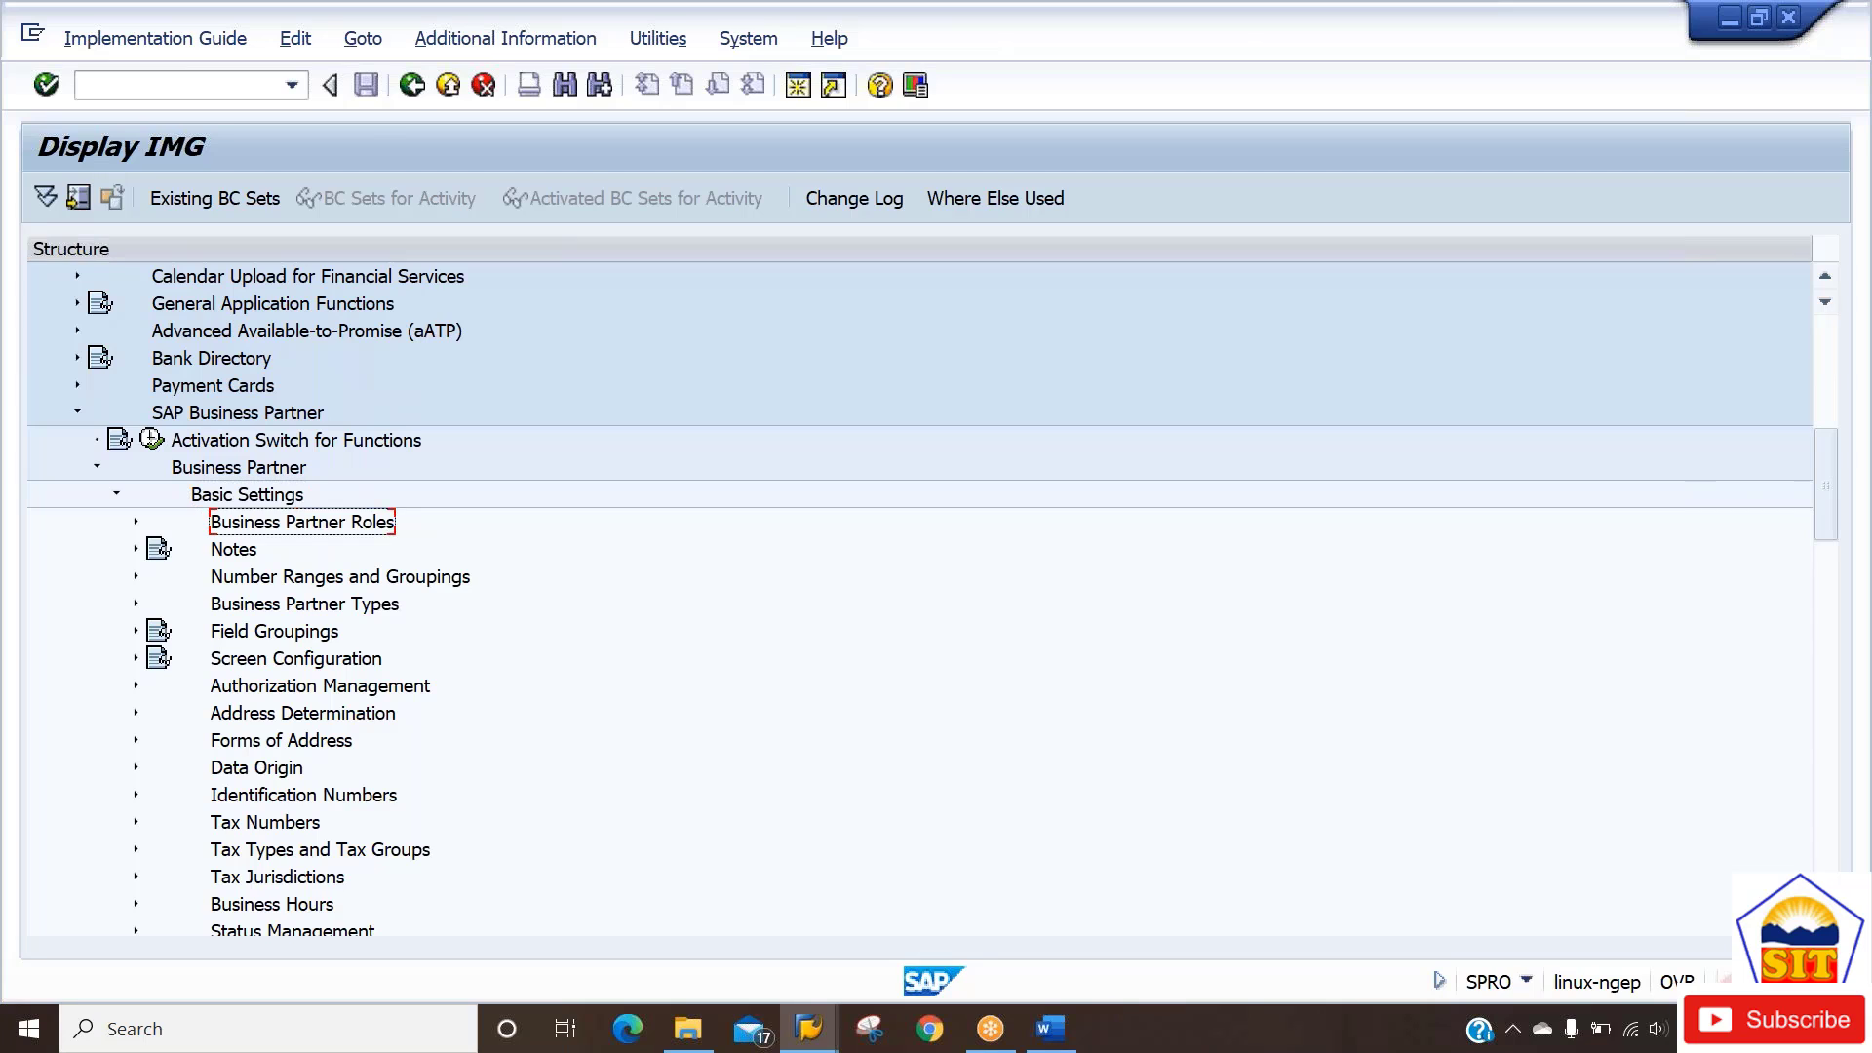
{"action": "key", "text": "Right"}
{"action": "key", "text": "Down"}
{"action": "key", "text": "Down"}
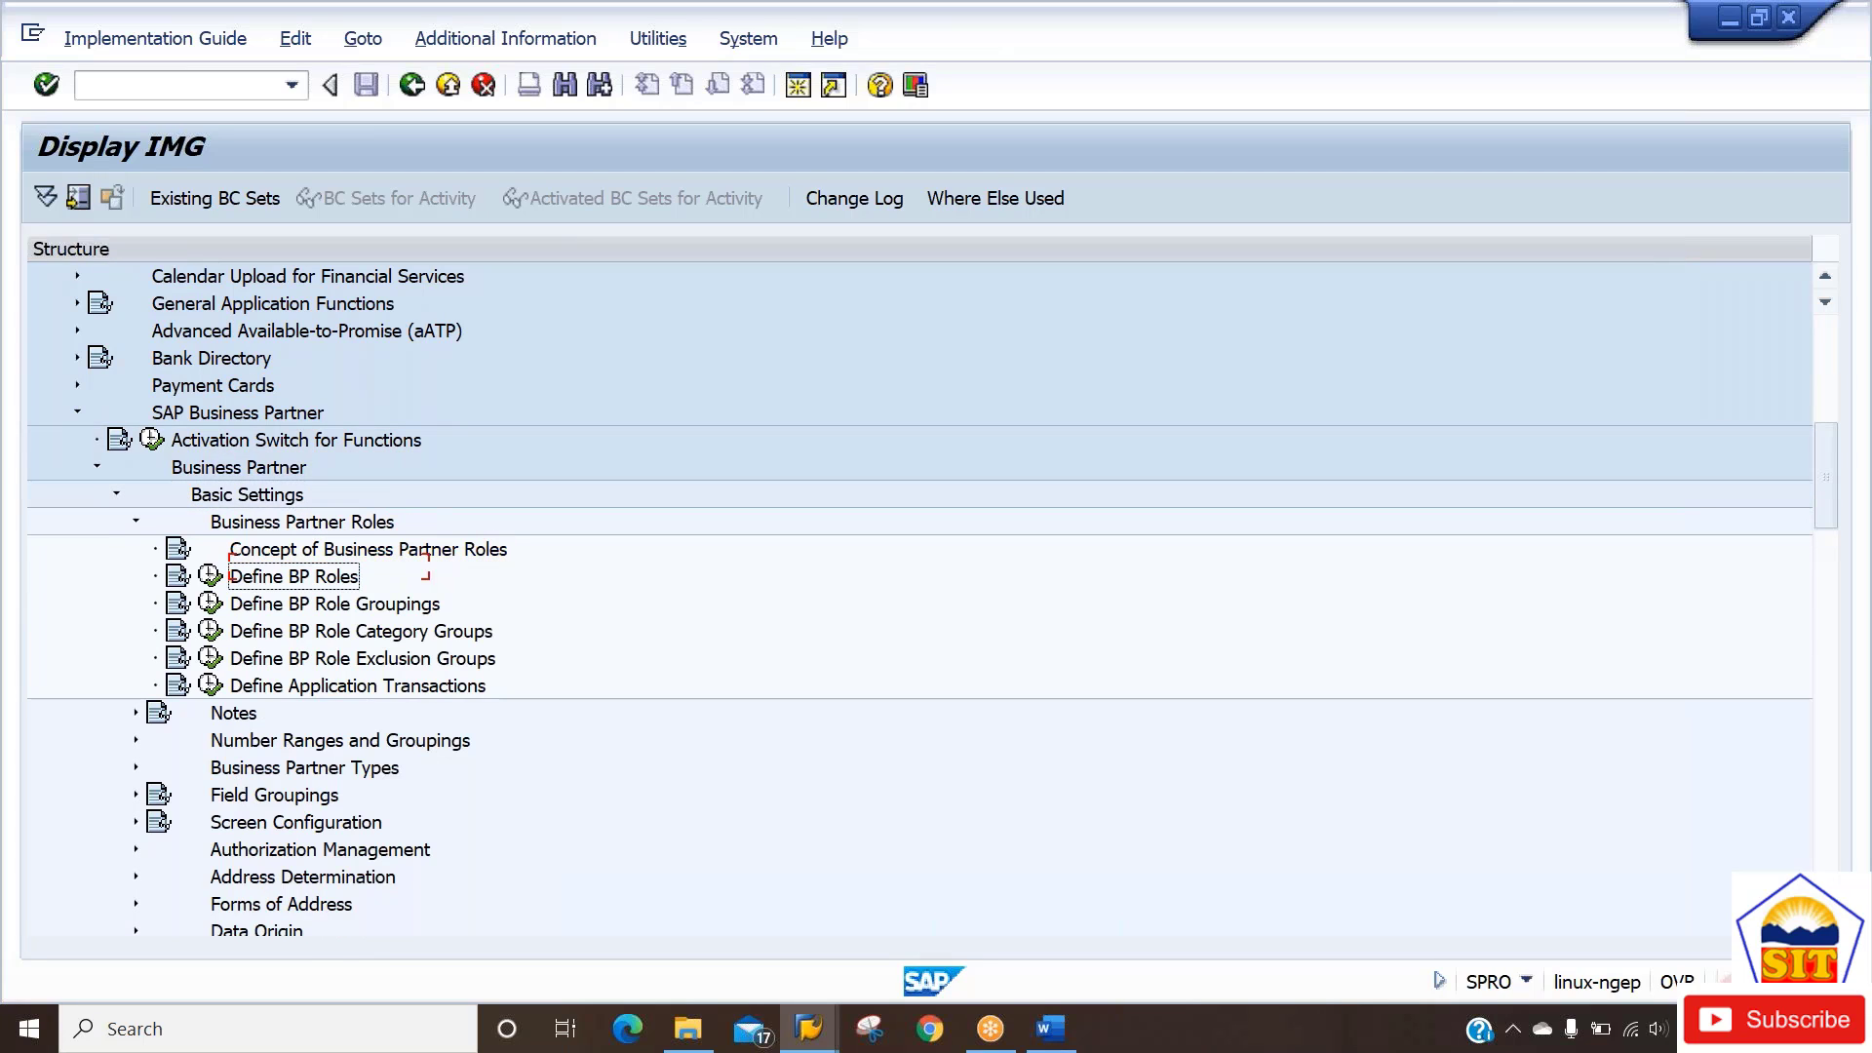
{"action": "left_click", "coordinate": [208, 578]}
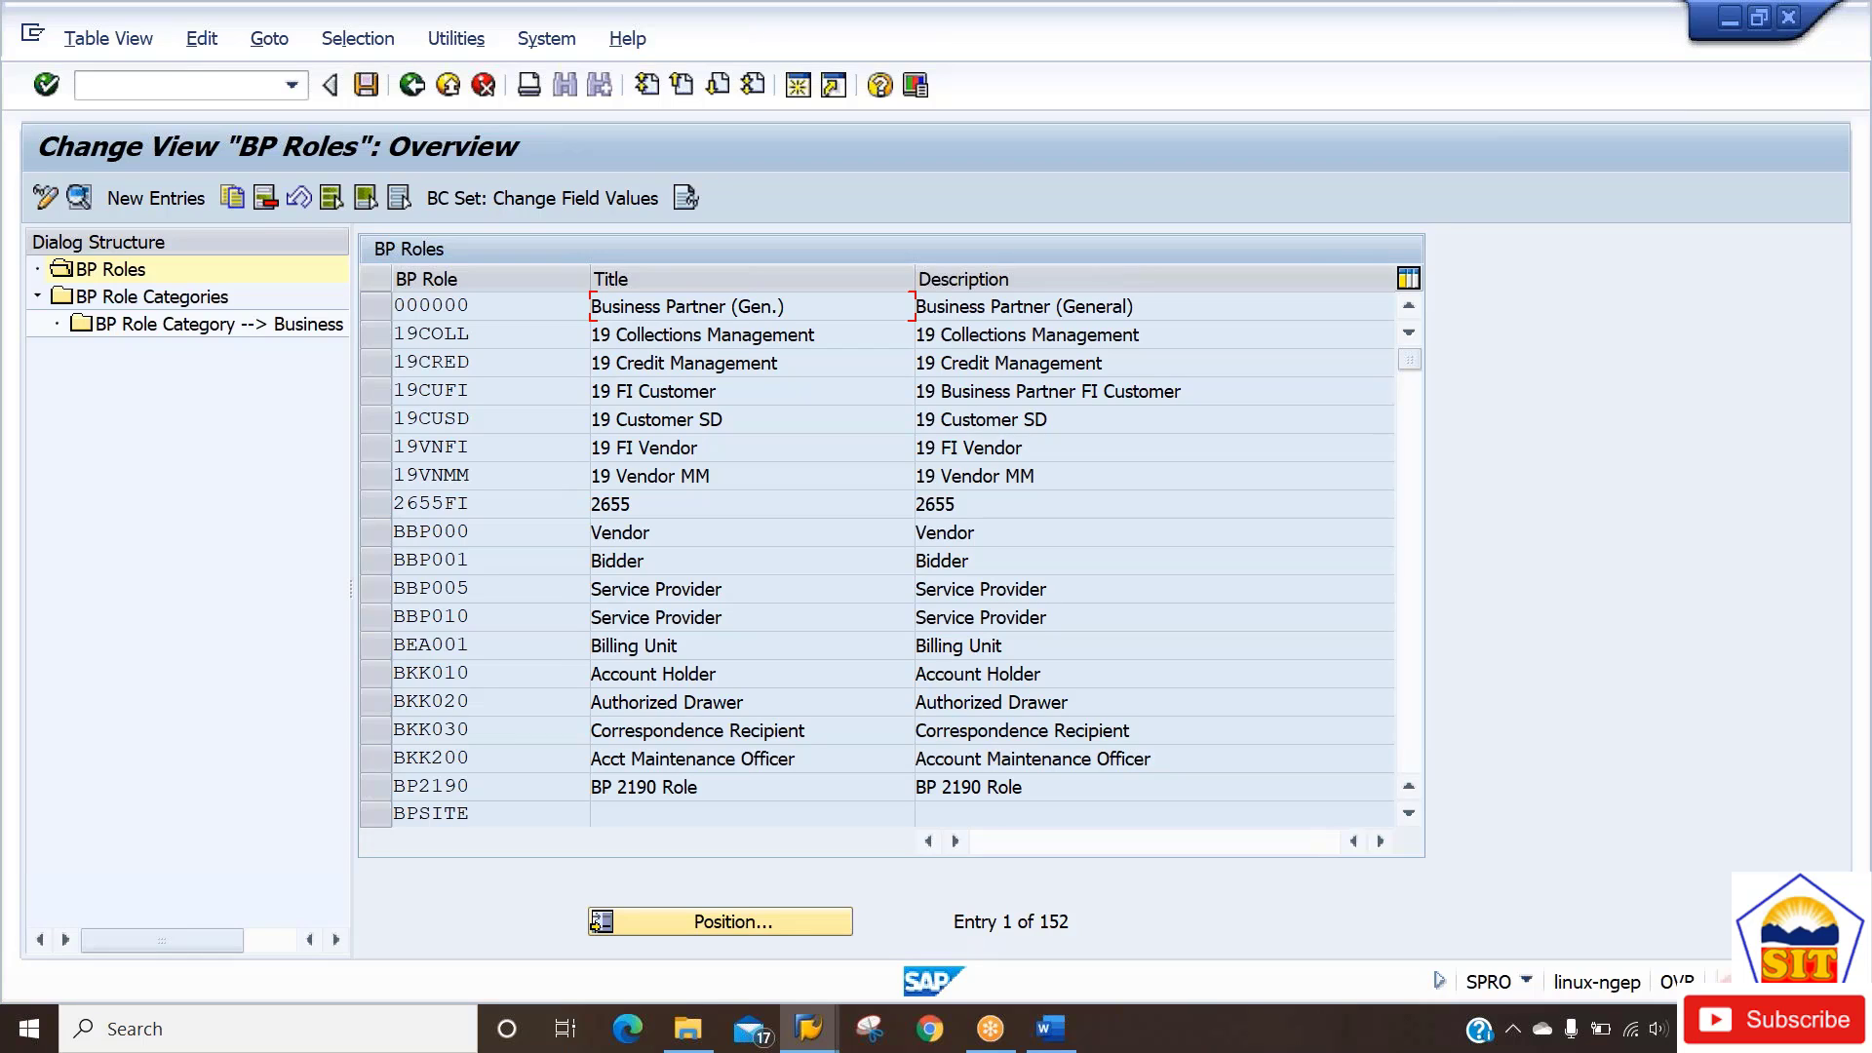
Look through the list of BP roles, from the general business partner role through the vendor, healthcare and loan roles.
{"action": "left_click", "coordinate": [683, 536]}
{"action": "left_click", "coordinate": [685, 558]}
{"action": "left_click", "coordinate": [750, 639]}
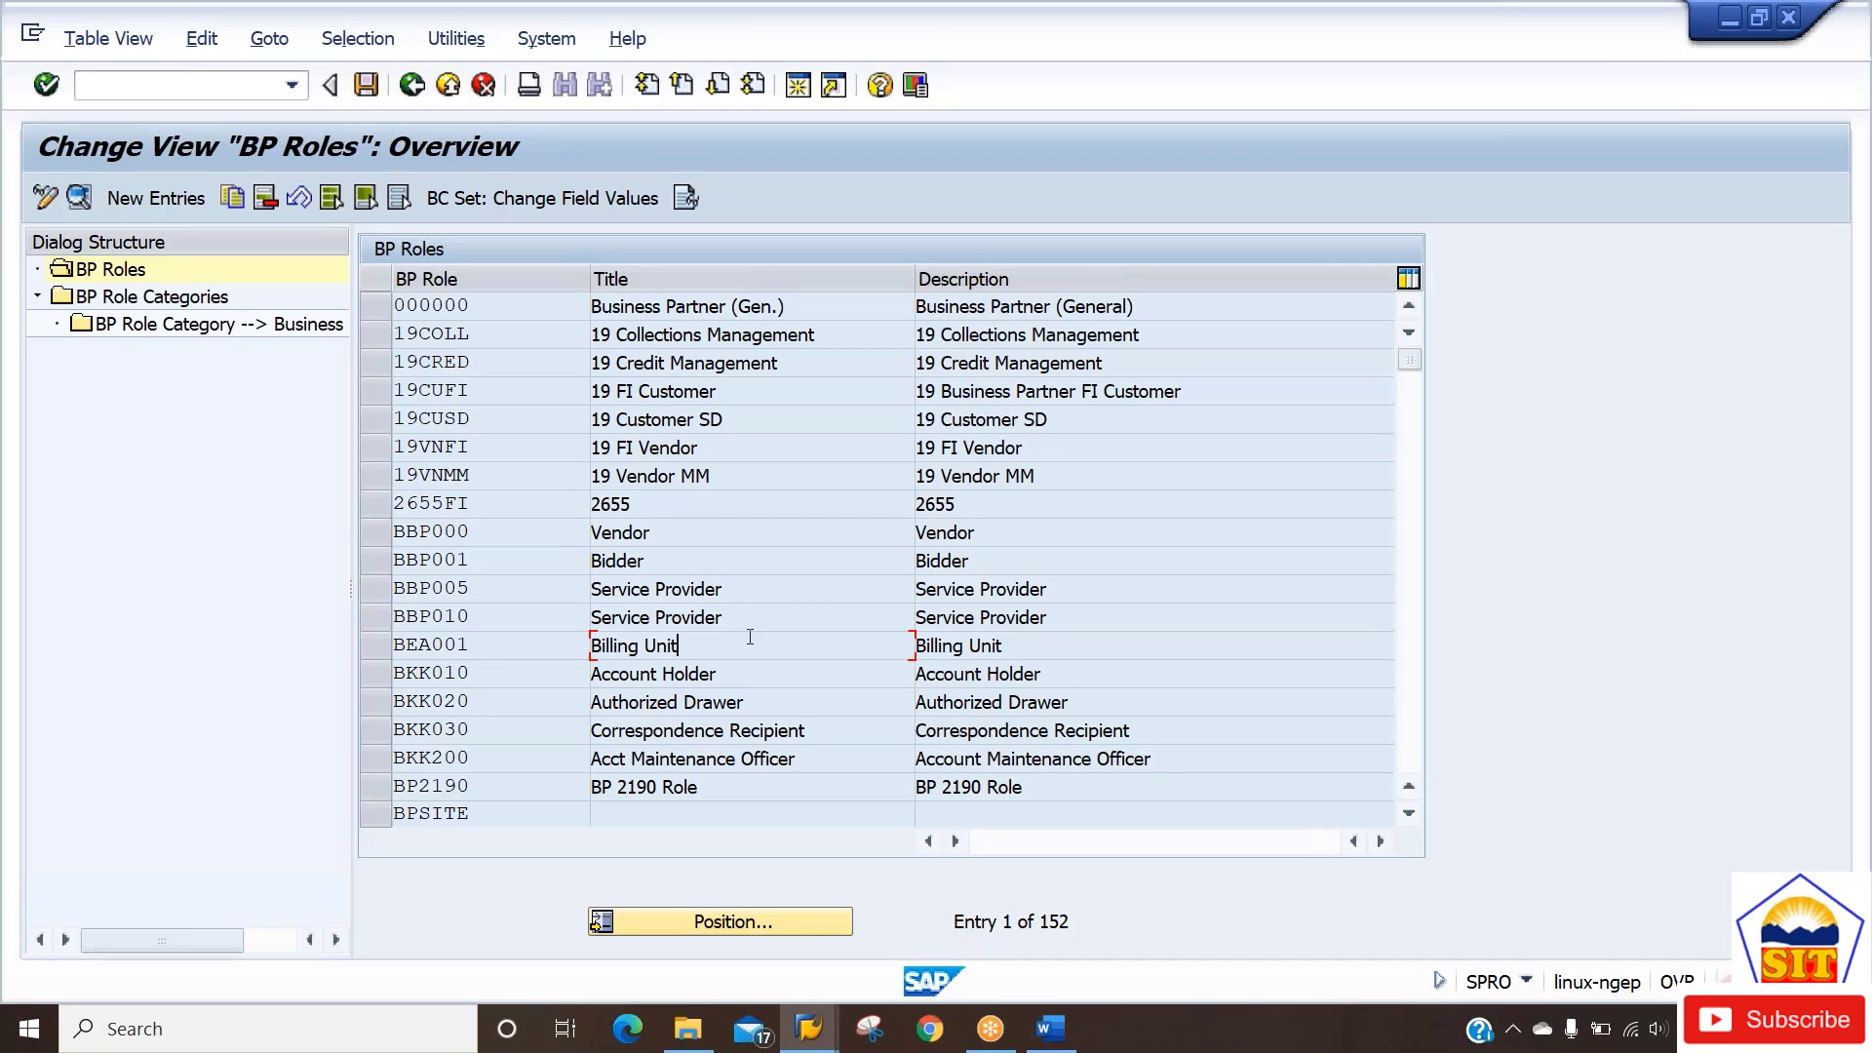
{"action": "left_click", "coordinate": [785, 694]}
{"action": "key", "text": "Page_Down"}
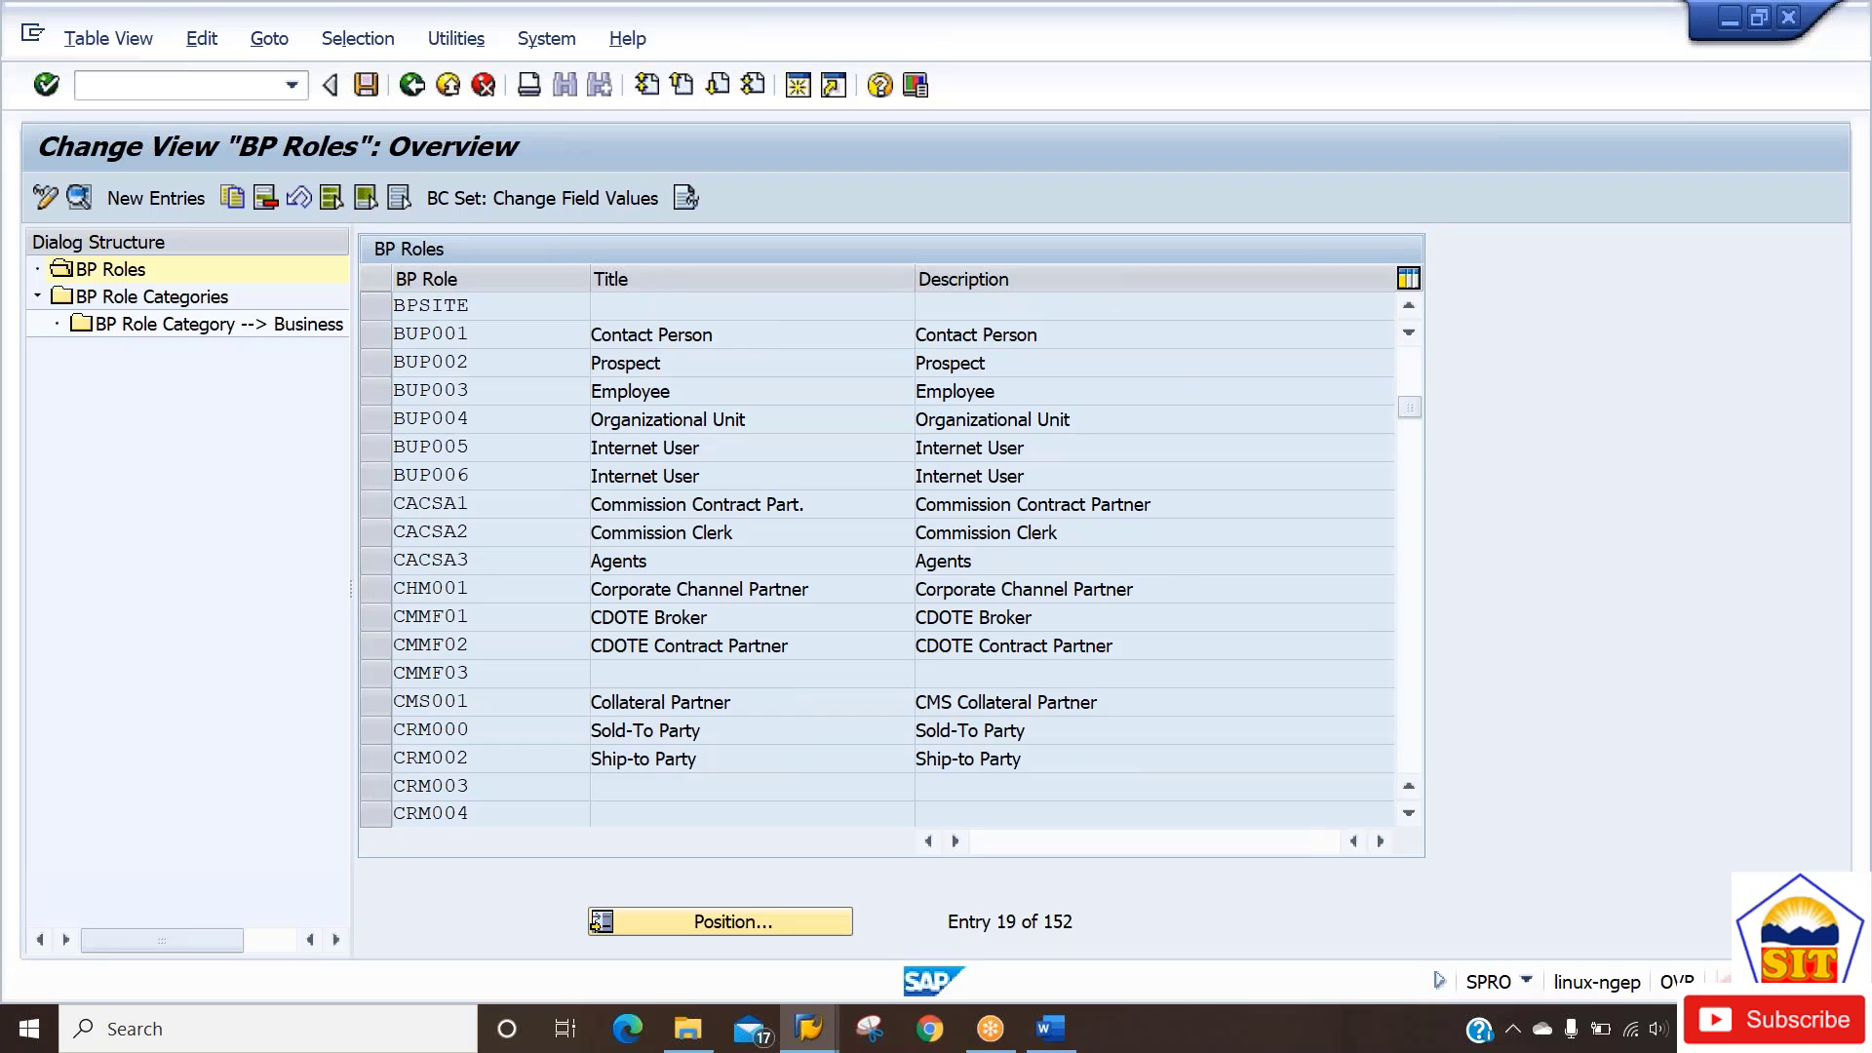
{"action": "key", "text": "Page_Down"}
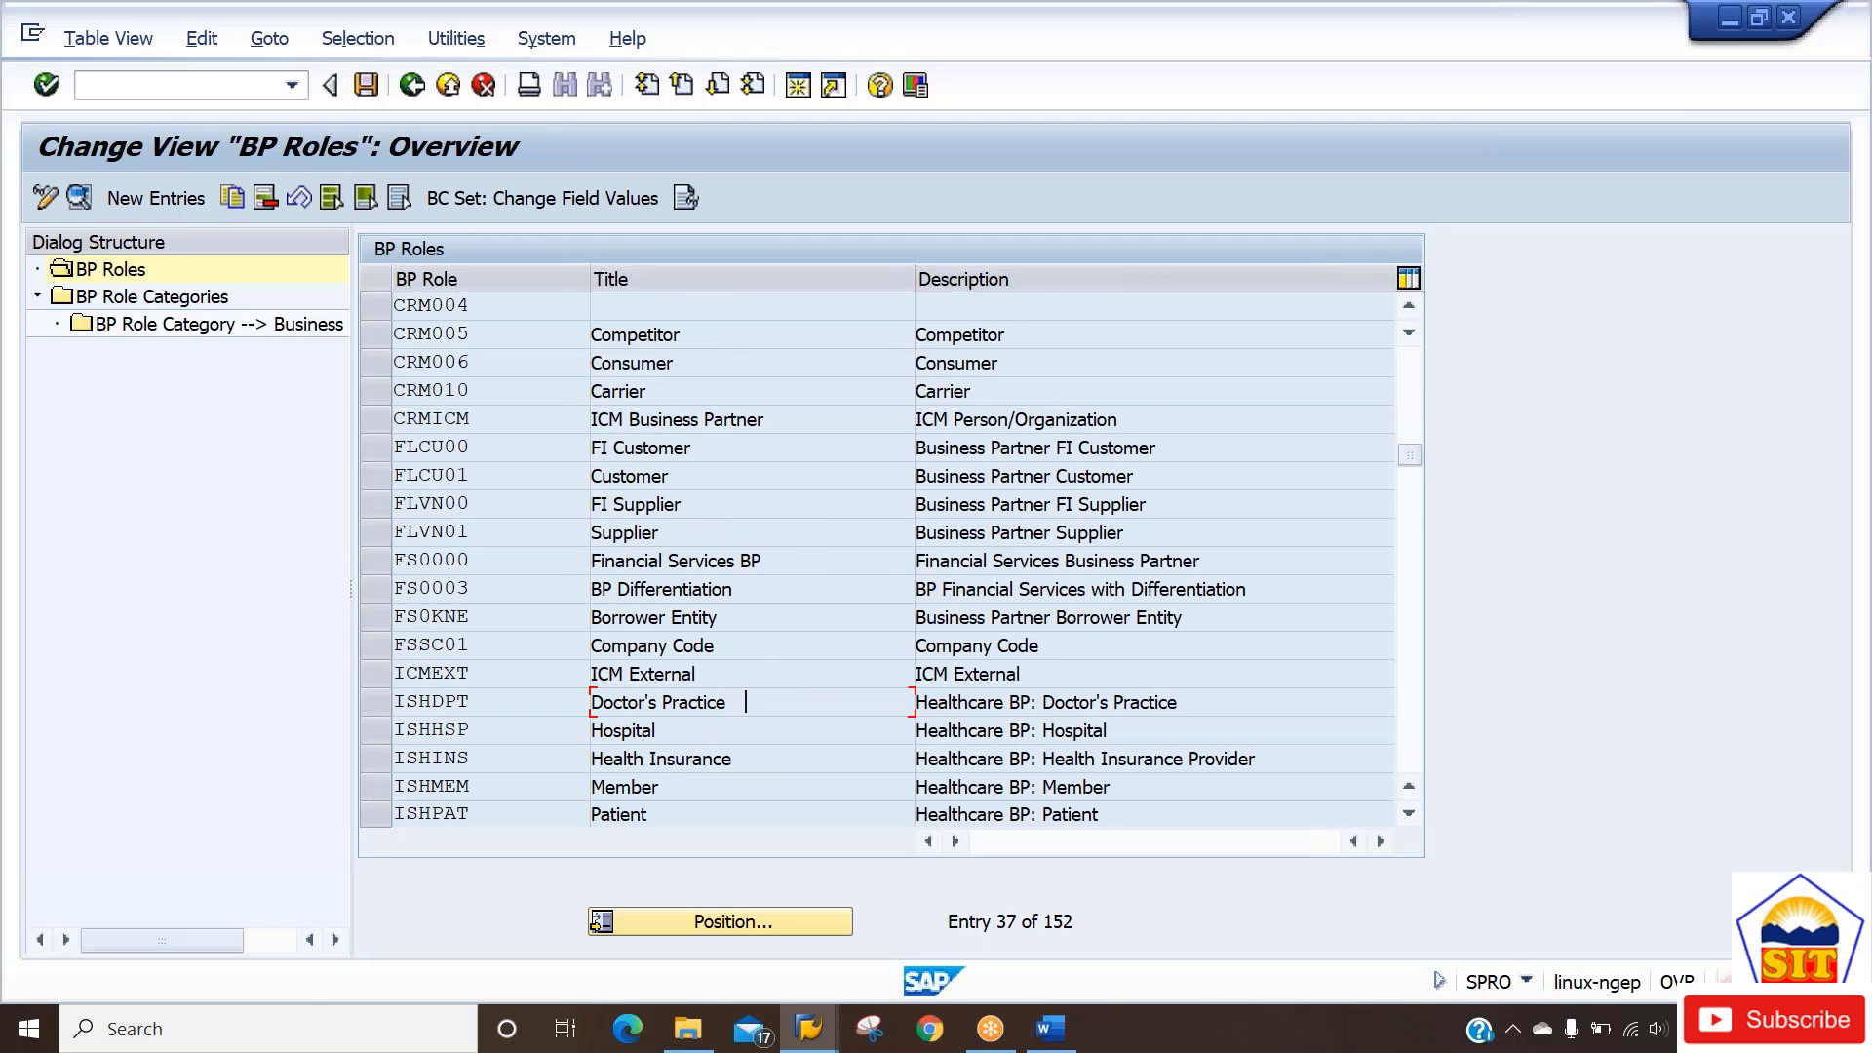
{"action": "key", "text": "Page_Down"}
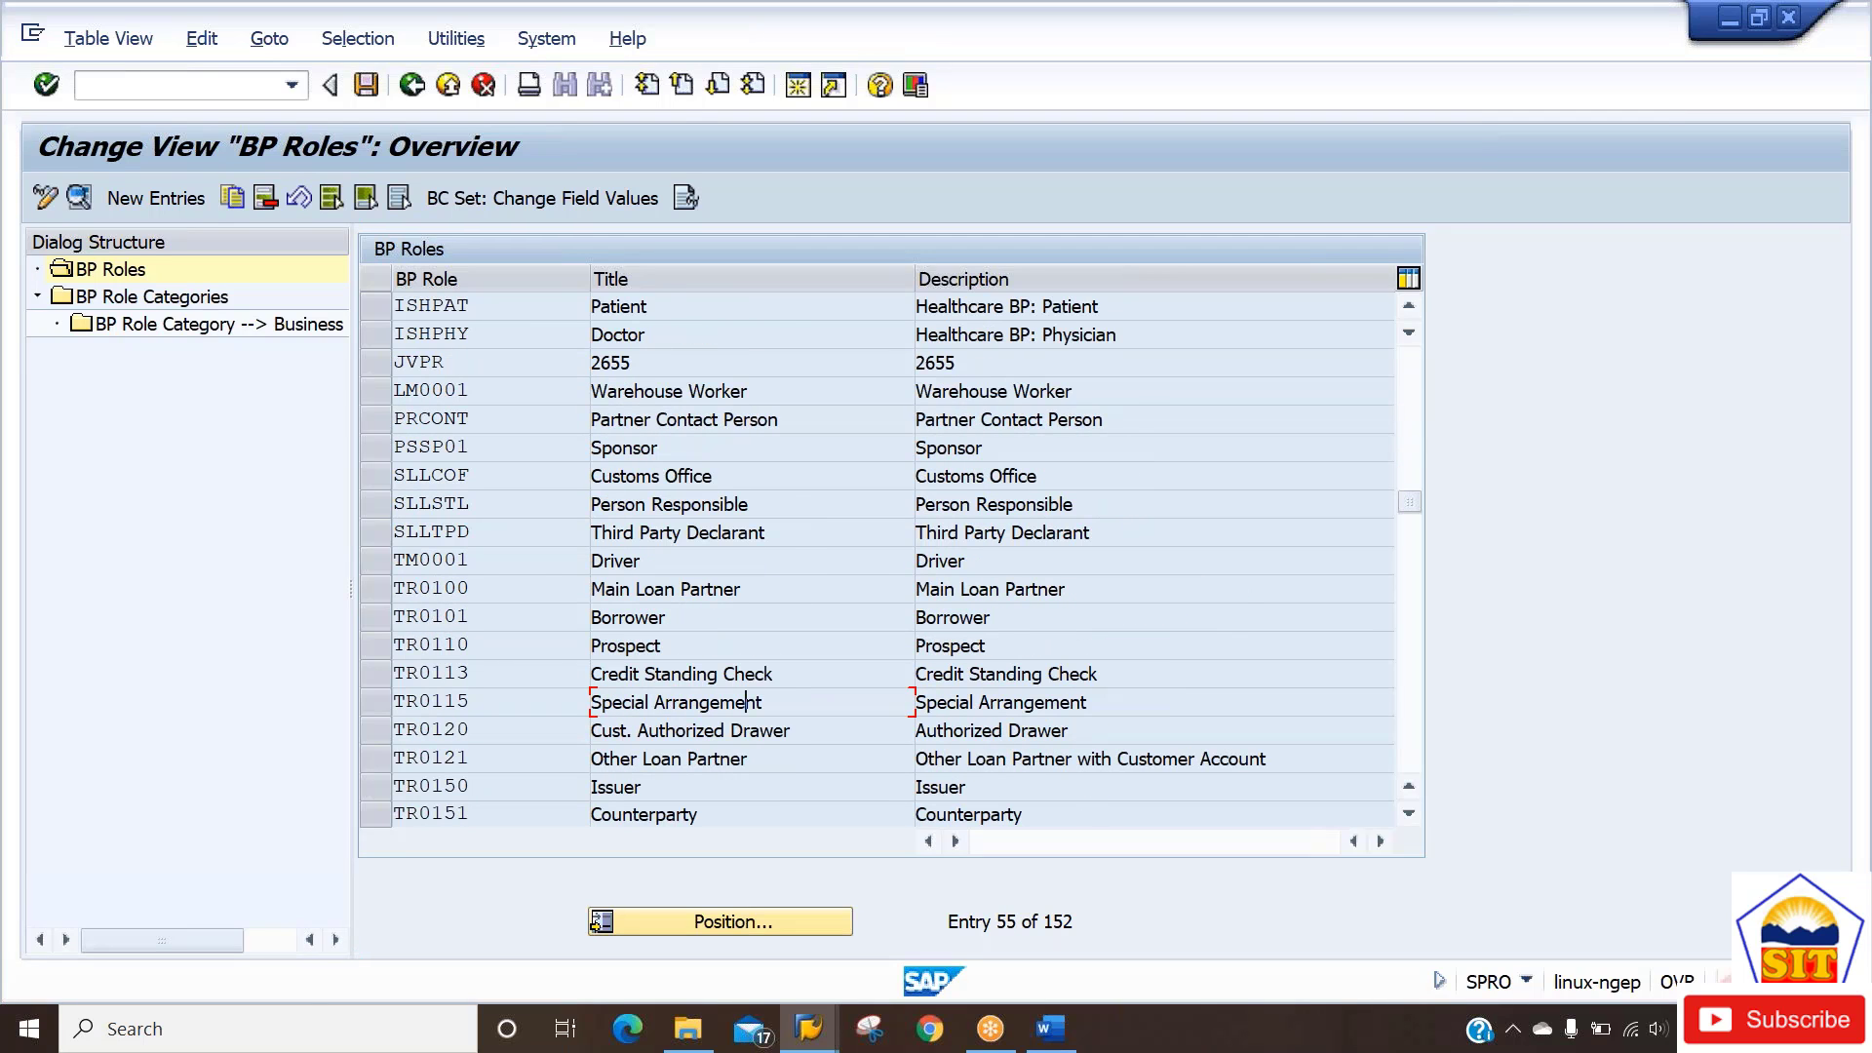
Position the BP roles list at FLVN00 and look at the FI Supplier and Supplier roles.
{"action": "left_click", "coordinate": [712, 921]}
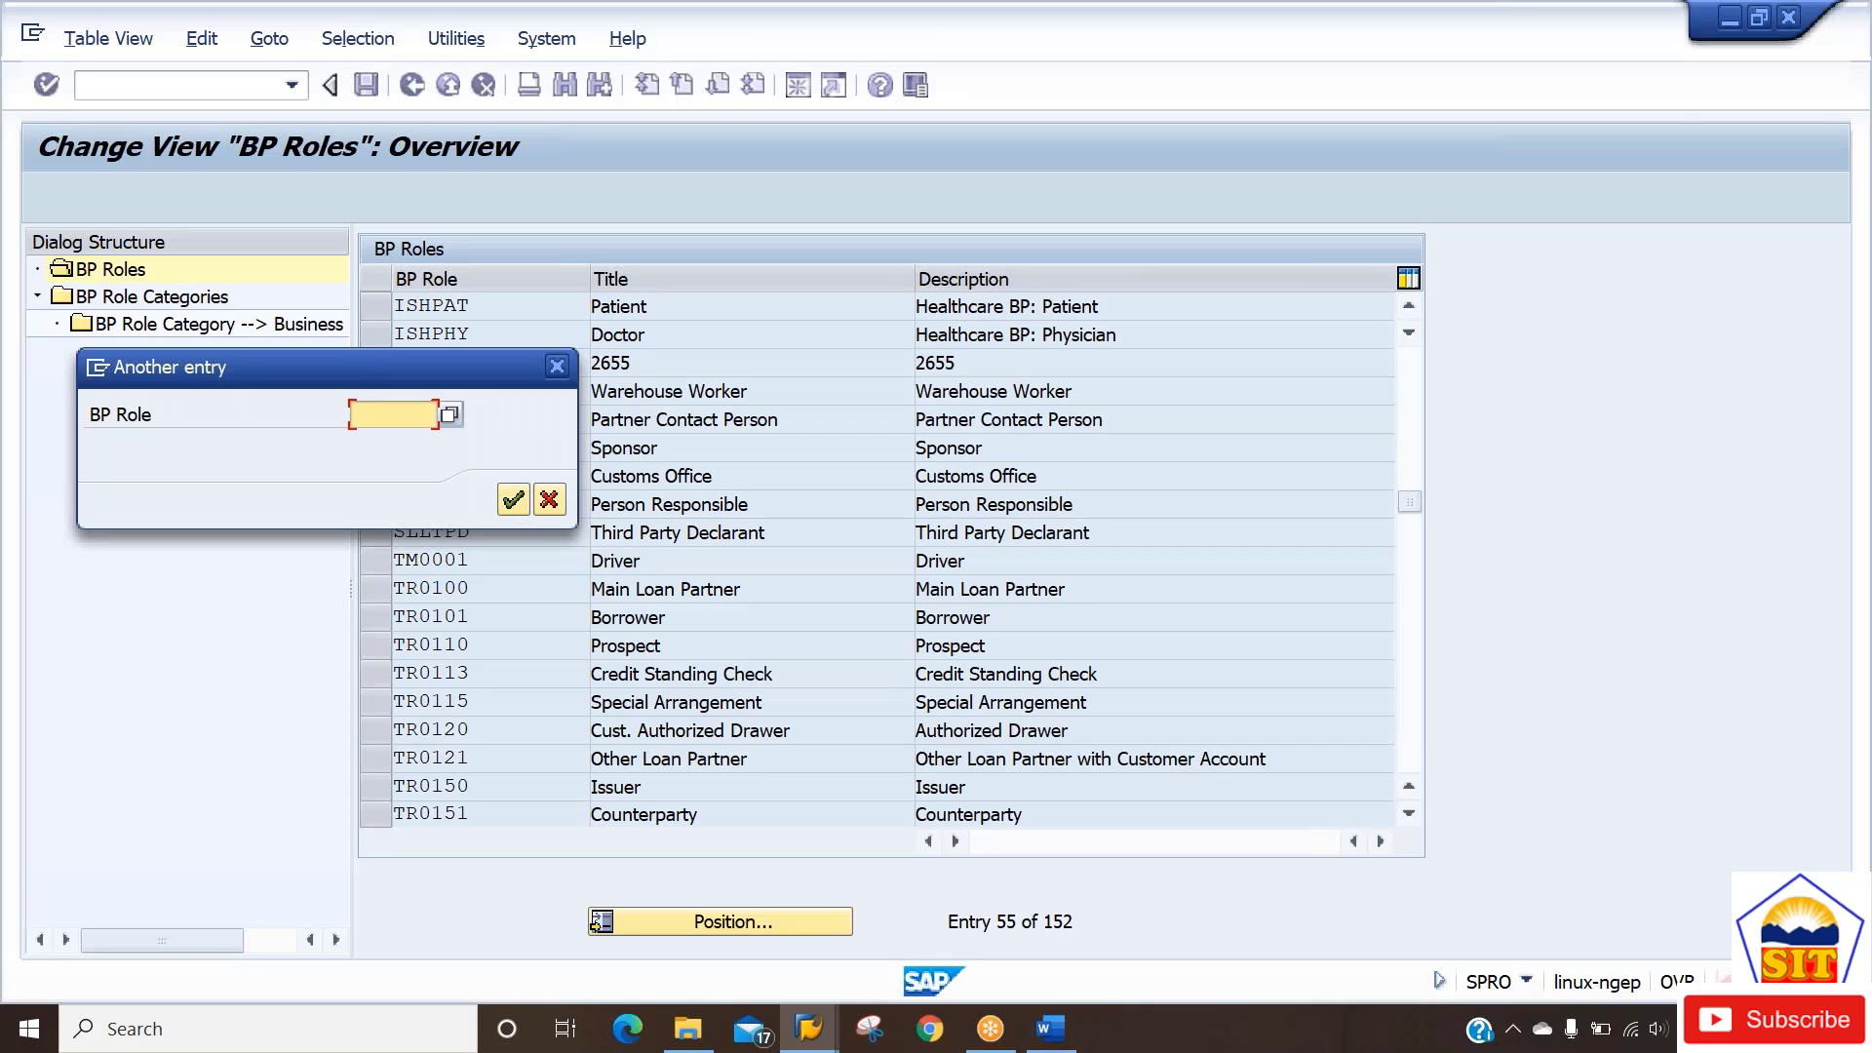
{"action": "key", "text": "alt+Tab"}
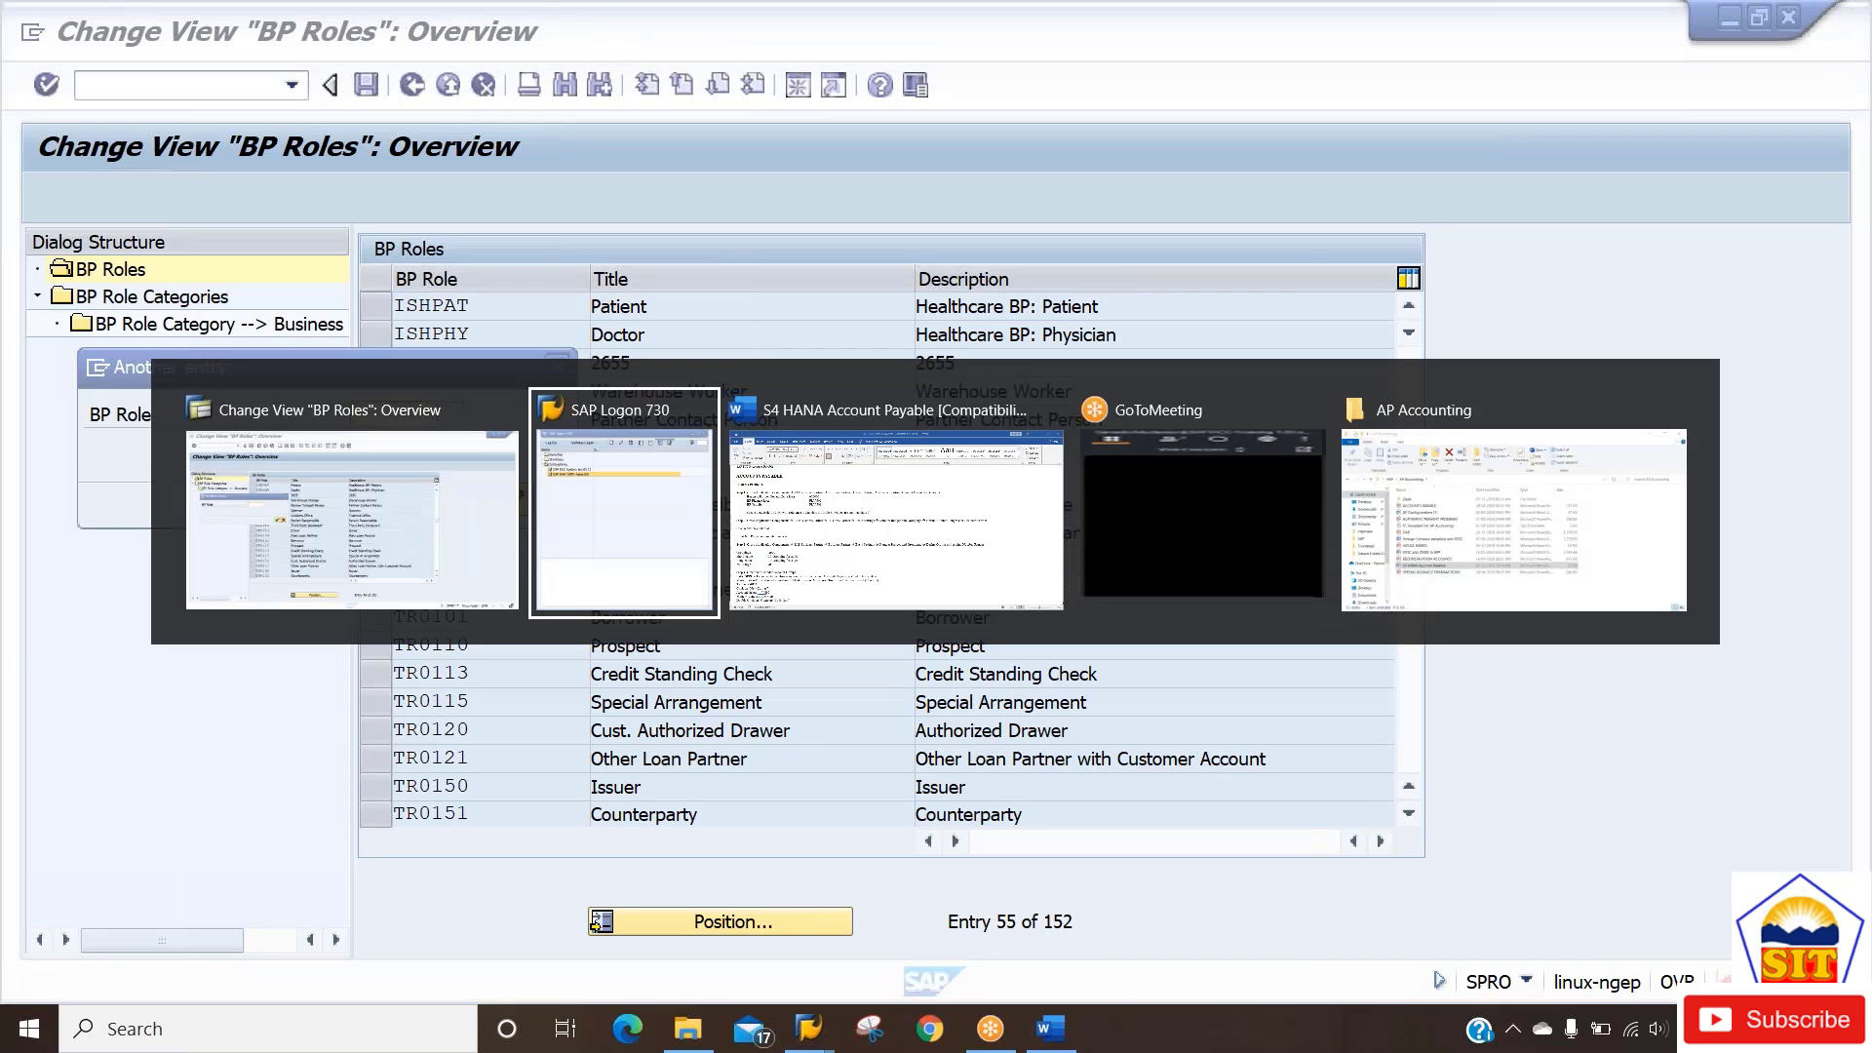
{"action": "key", "text": "alt+Tab"}
{"action": "type", "text": "fl"}
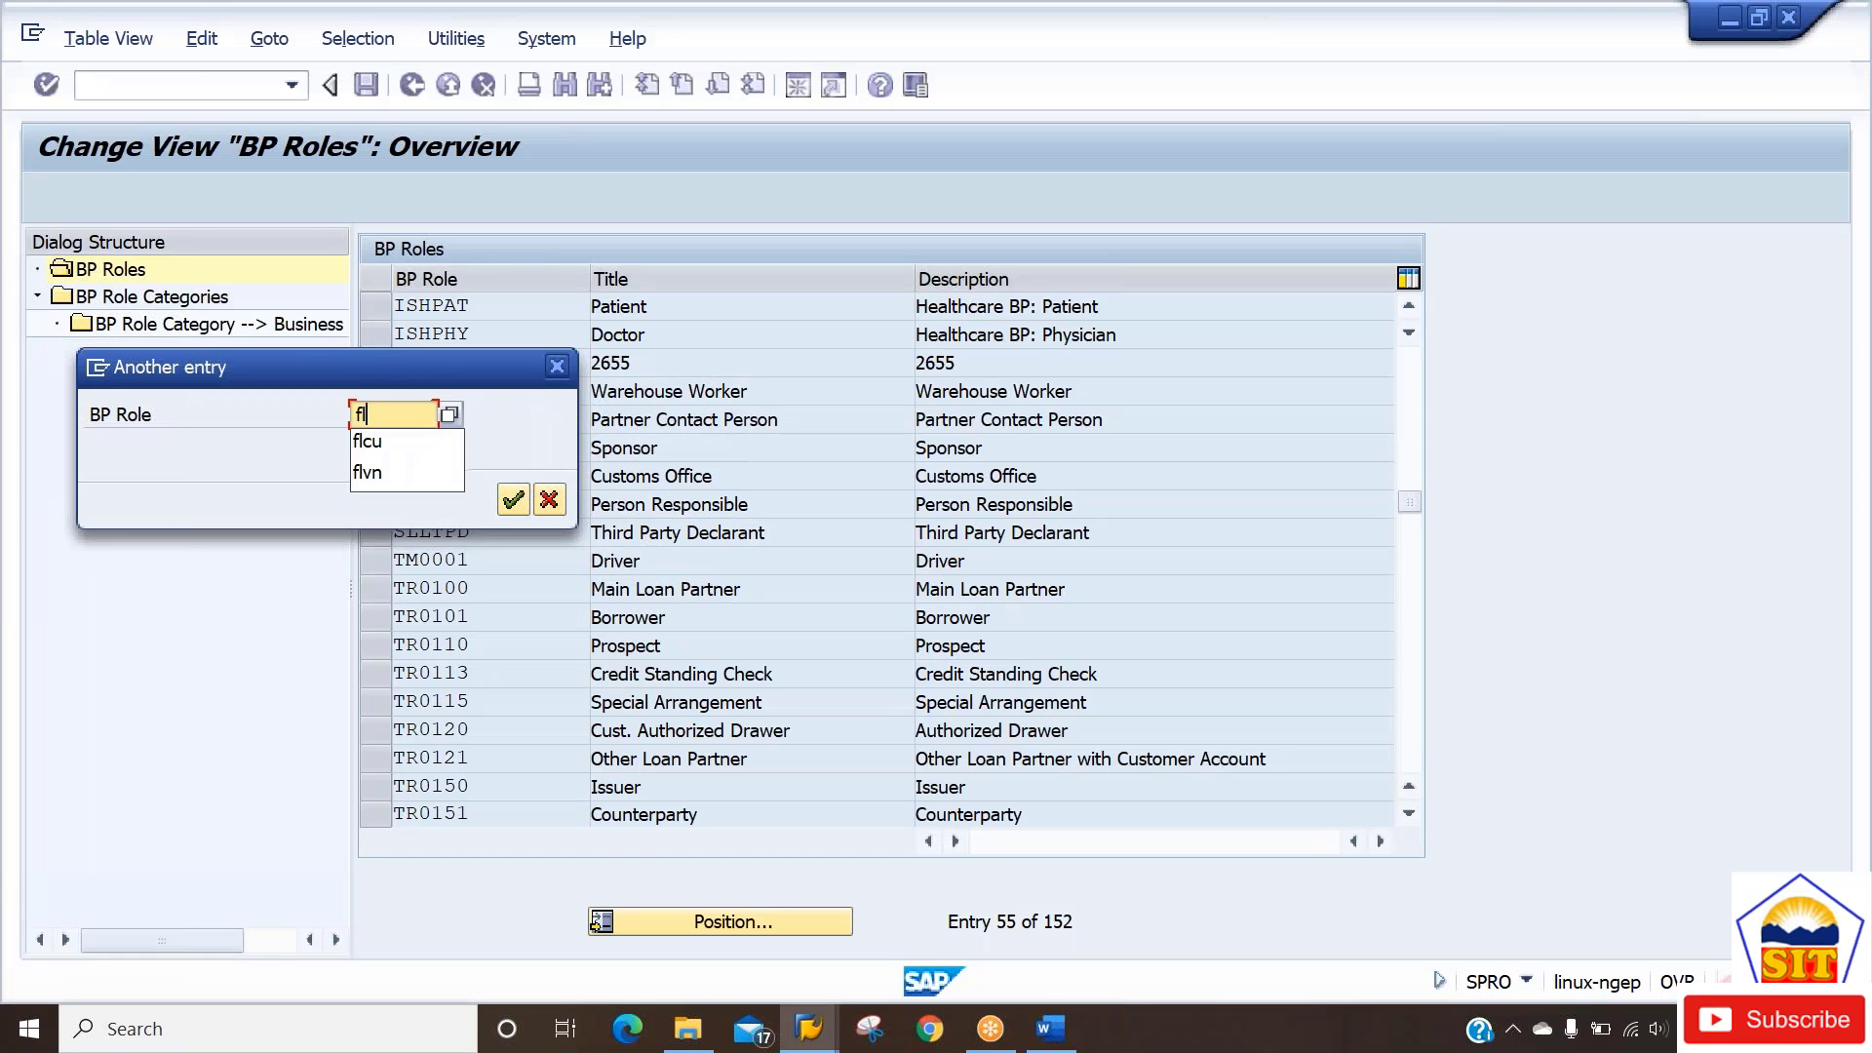
{"action": "type", "text": "vn00"}
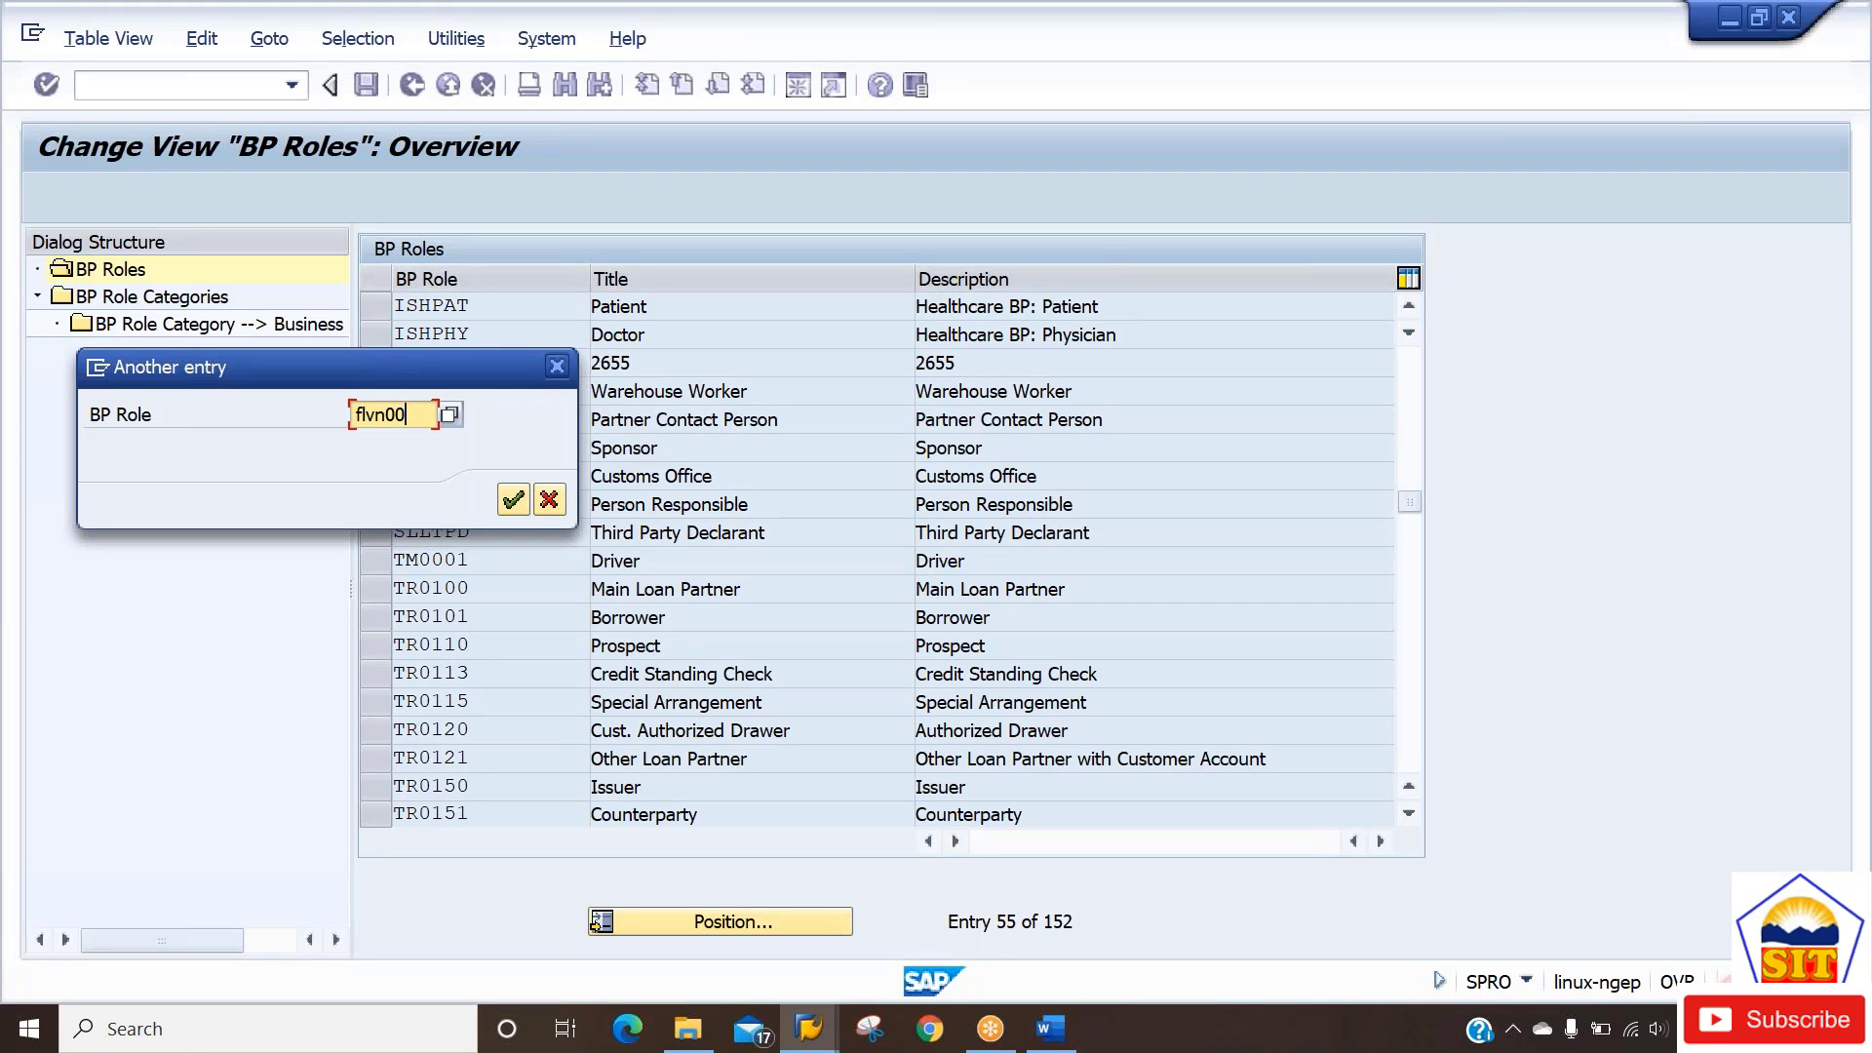
{"action": "key", "text": "Return"}
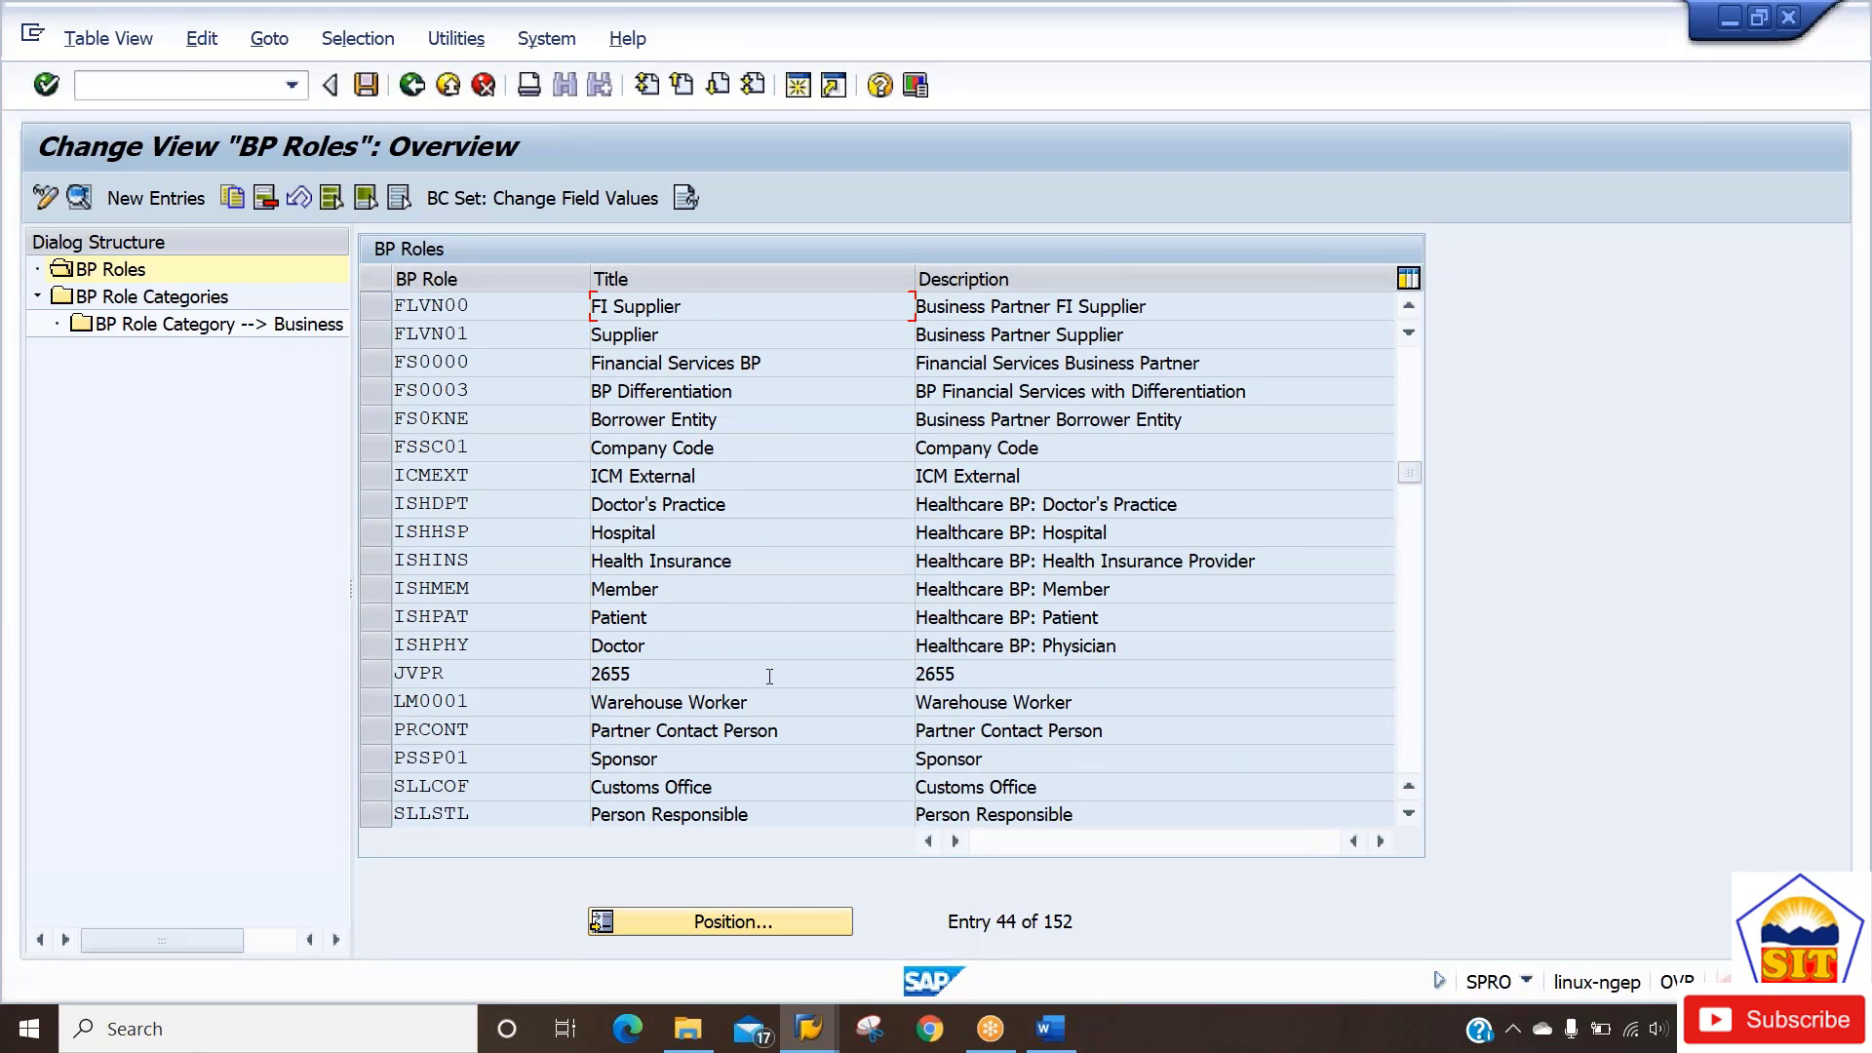
{"action": "left_click", "coordinate": [528, 315]}
{"action": "left_click", "coordinate": [490, 332]}
{"action": "left_click", "coordinate": [694, 334]}
Position the BP roles list at FLCU00 and look at the FI Customer and Customer roles.
{"action": "left_click", "coordinate": [695, 921]}
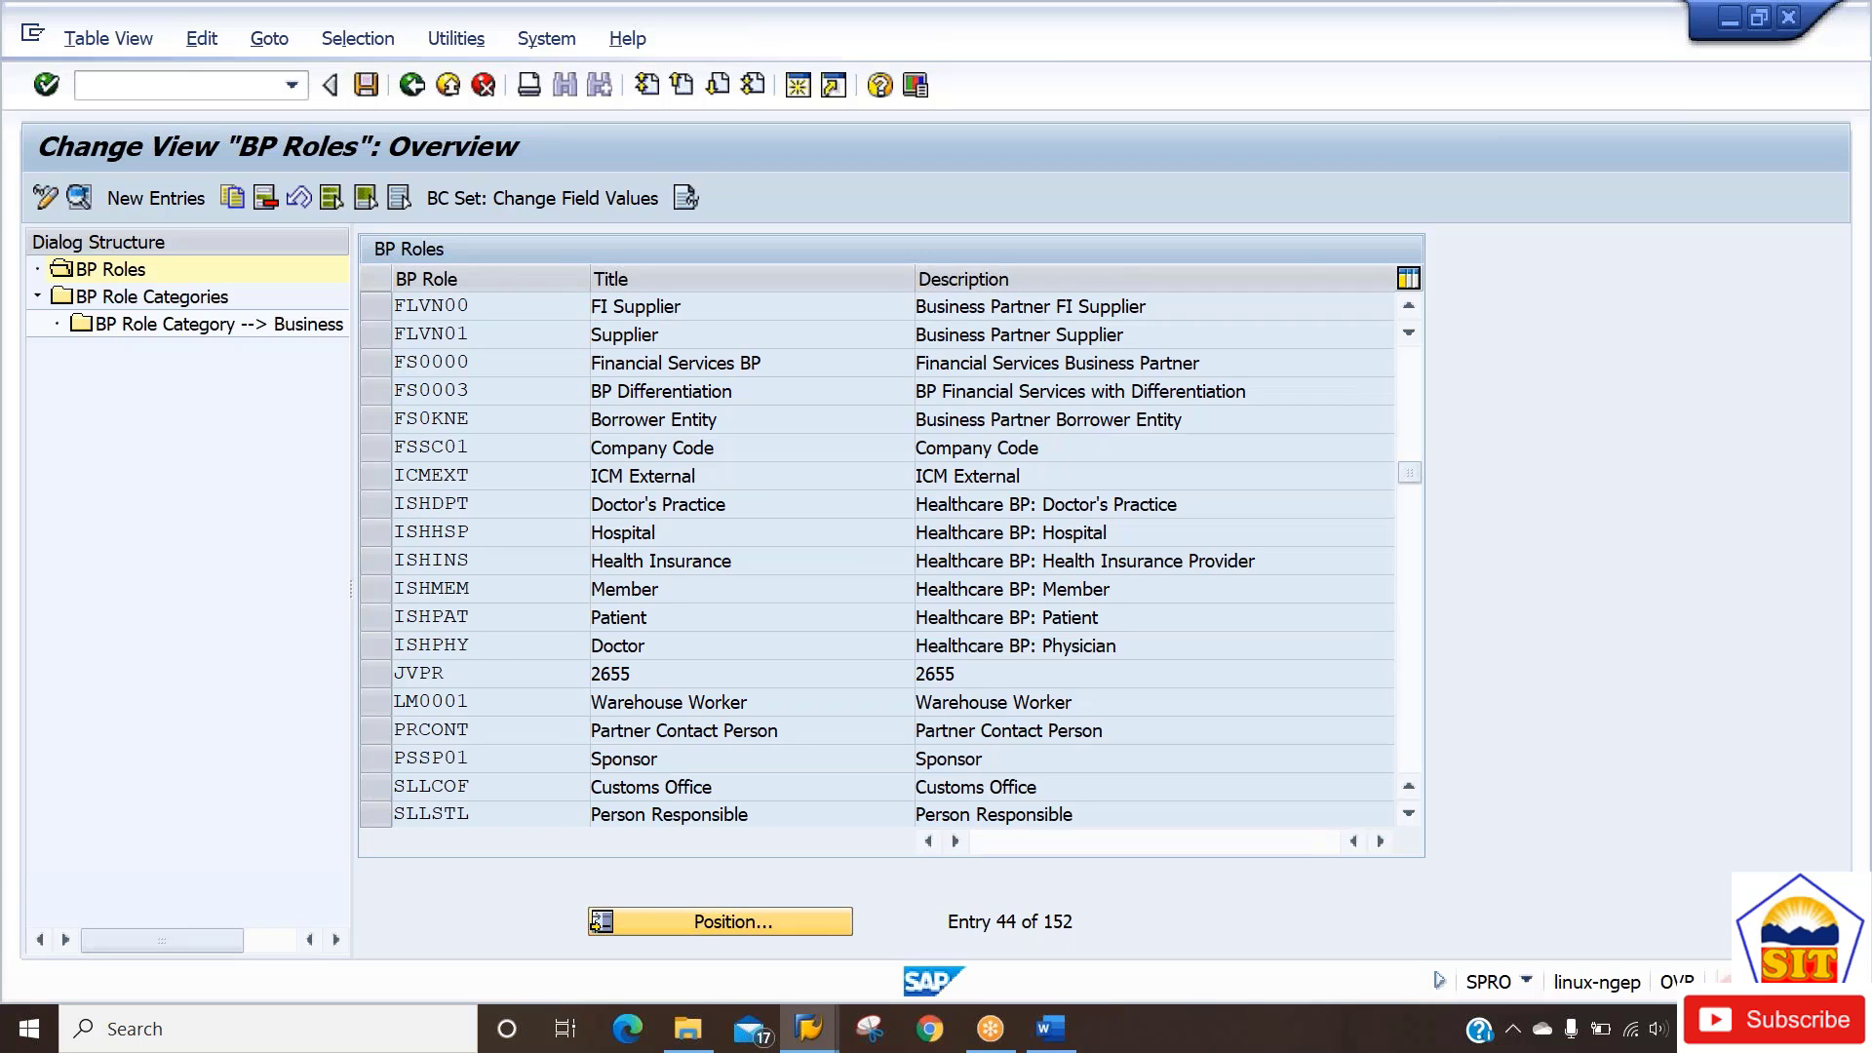
{"action": "type", "text": "fl"}
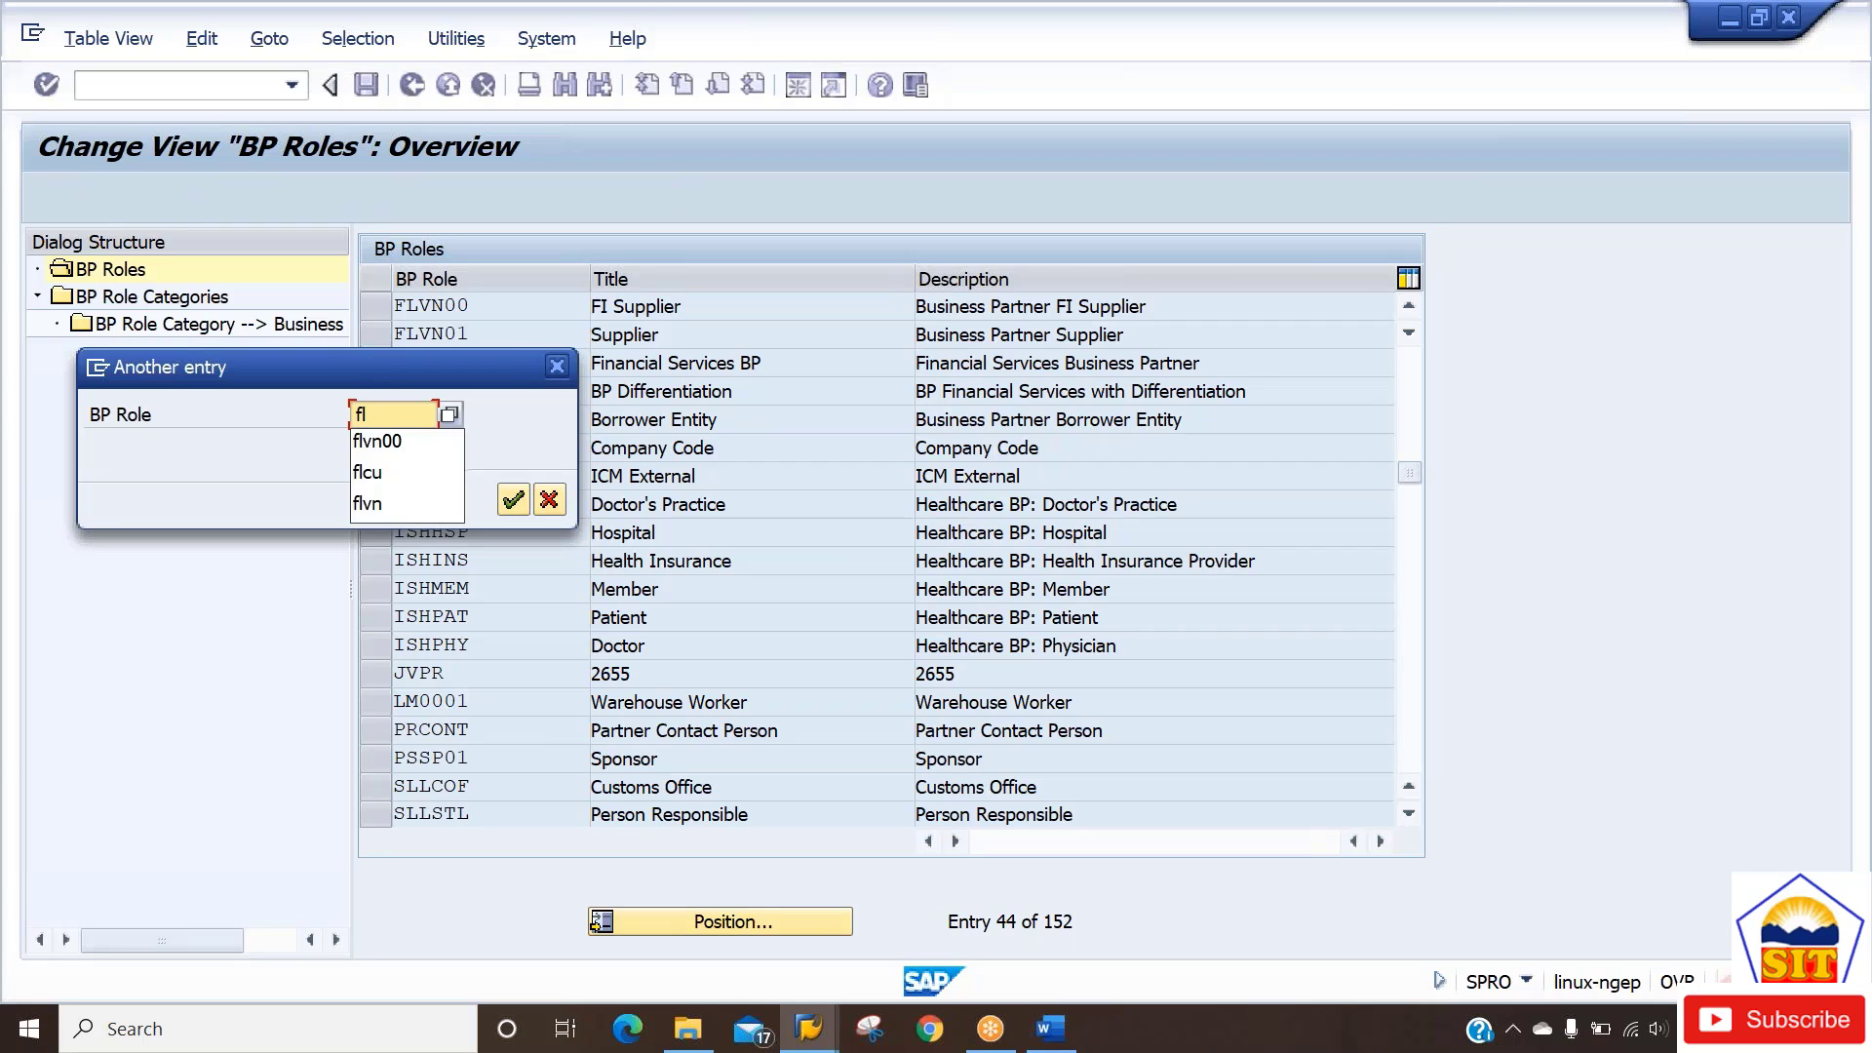
{"action": "type", "text": "cu00"}
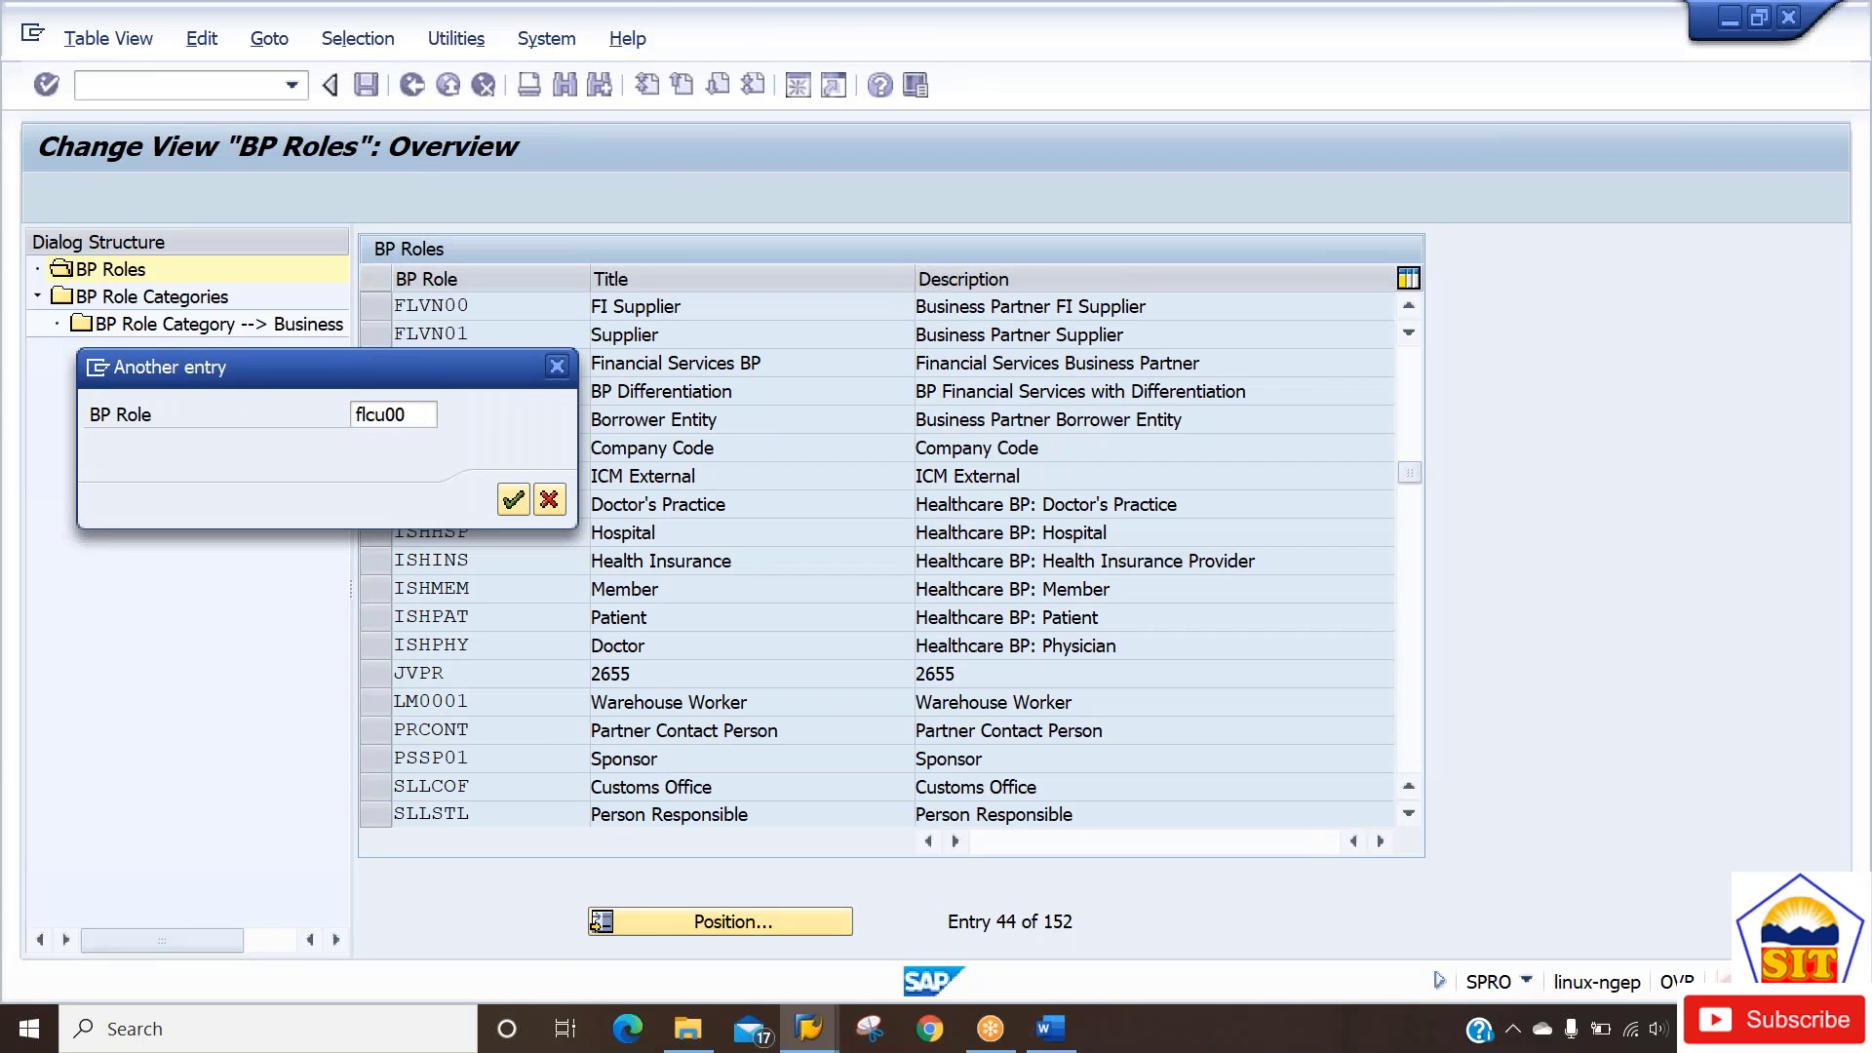
{"action": "key", "text": "Return"}
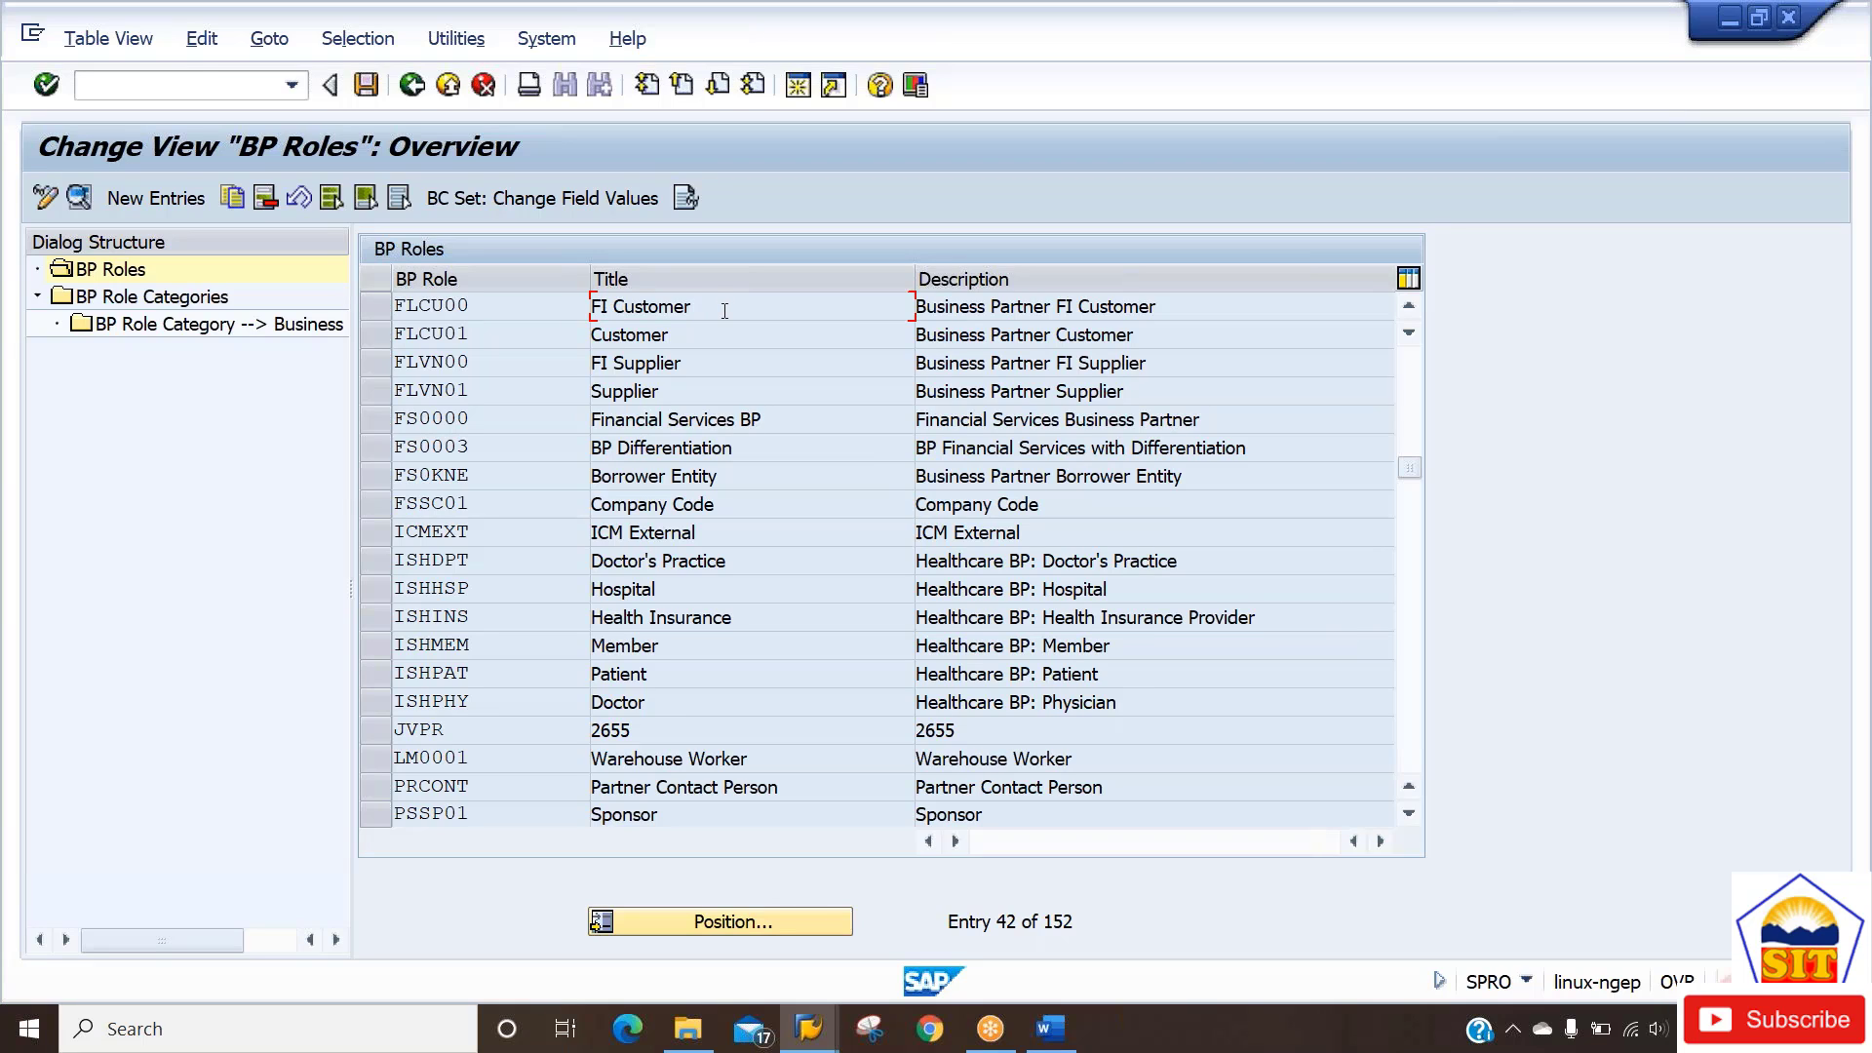
{"action": "left_click", "coordinate": [741, 353]}
{"action": "left_click", "coordinate": [741, 332]}
Switch to the Word notes to review the BP roles in Step 1, and return to the first entry of SAP's BP roles list.
{"action": "key", "text": "alt+Tab"}
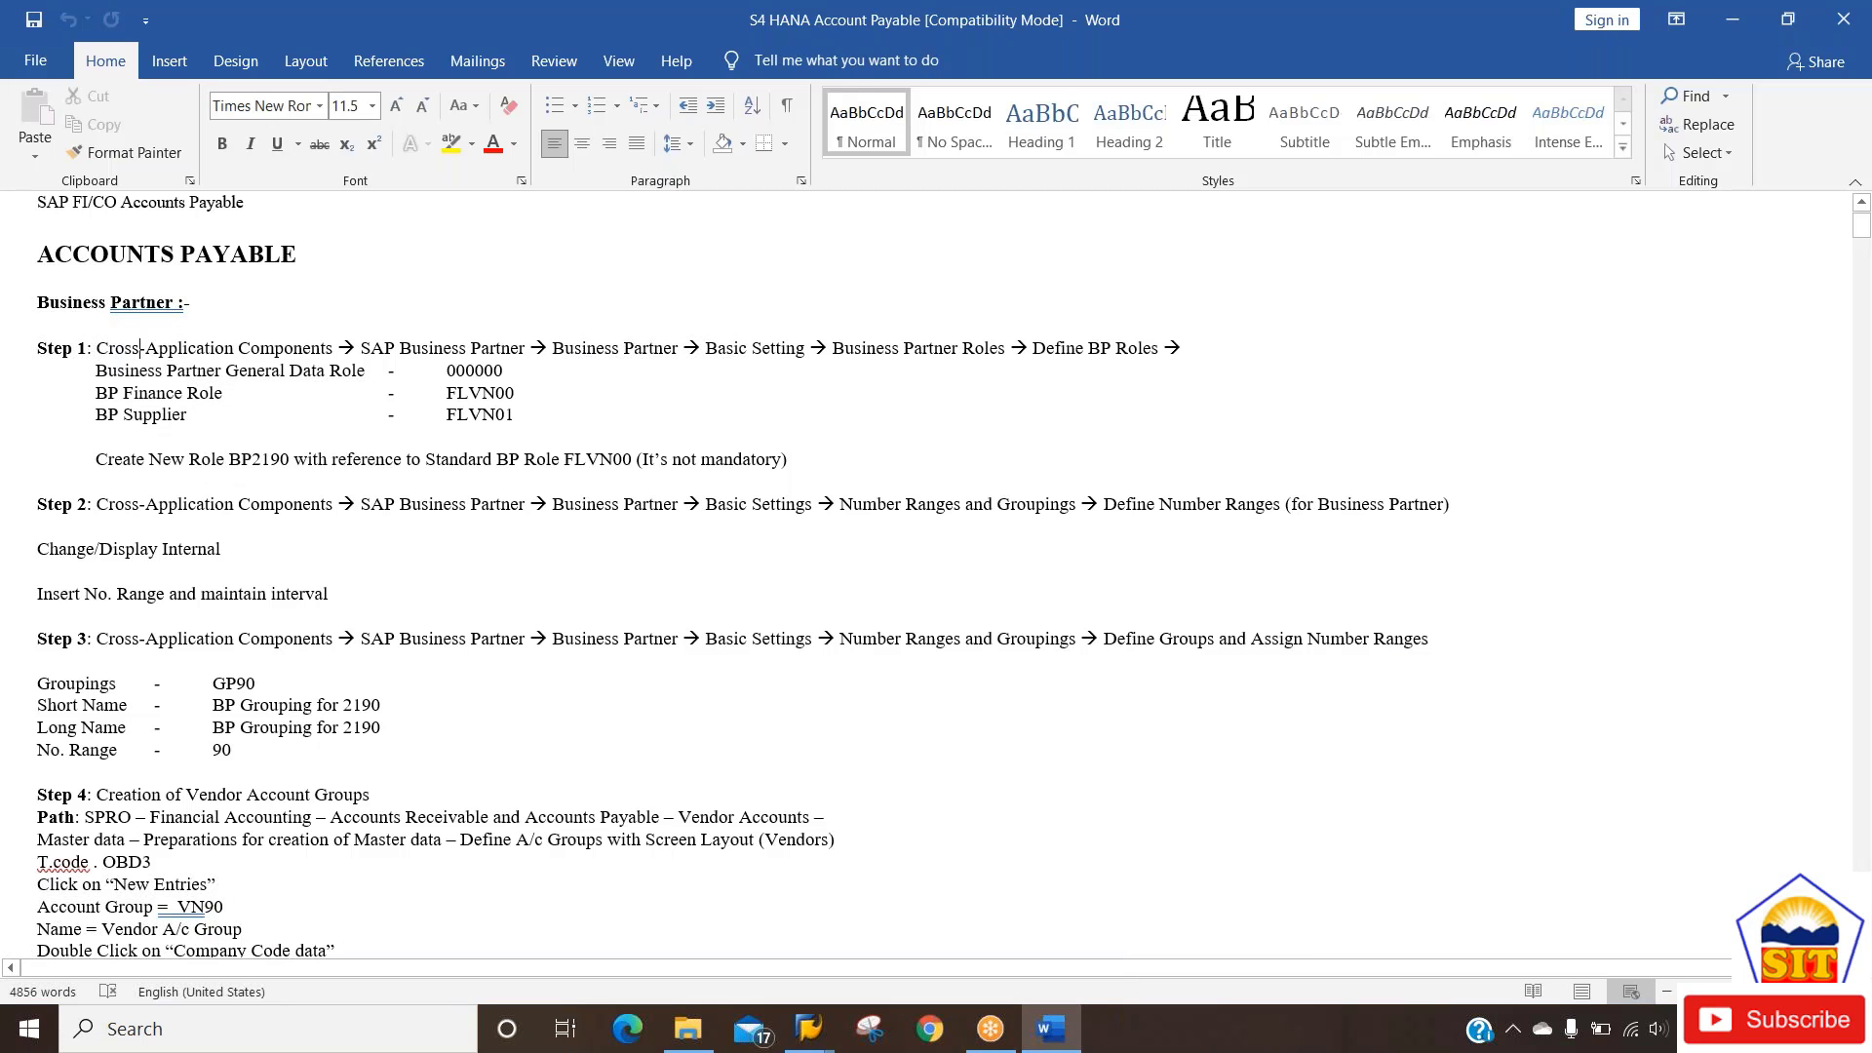
{"action": "left_click", "coordinate": [78, 349]}
{"action": "left_click_drag", "start_coordinate": [794, 460], "coordinate": [564, 459]}
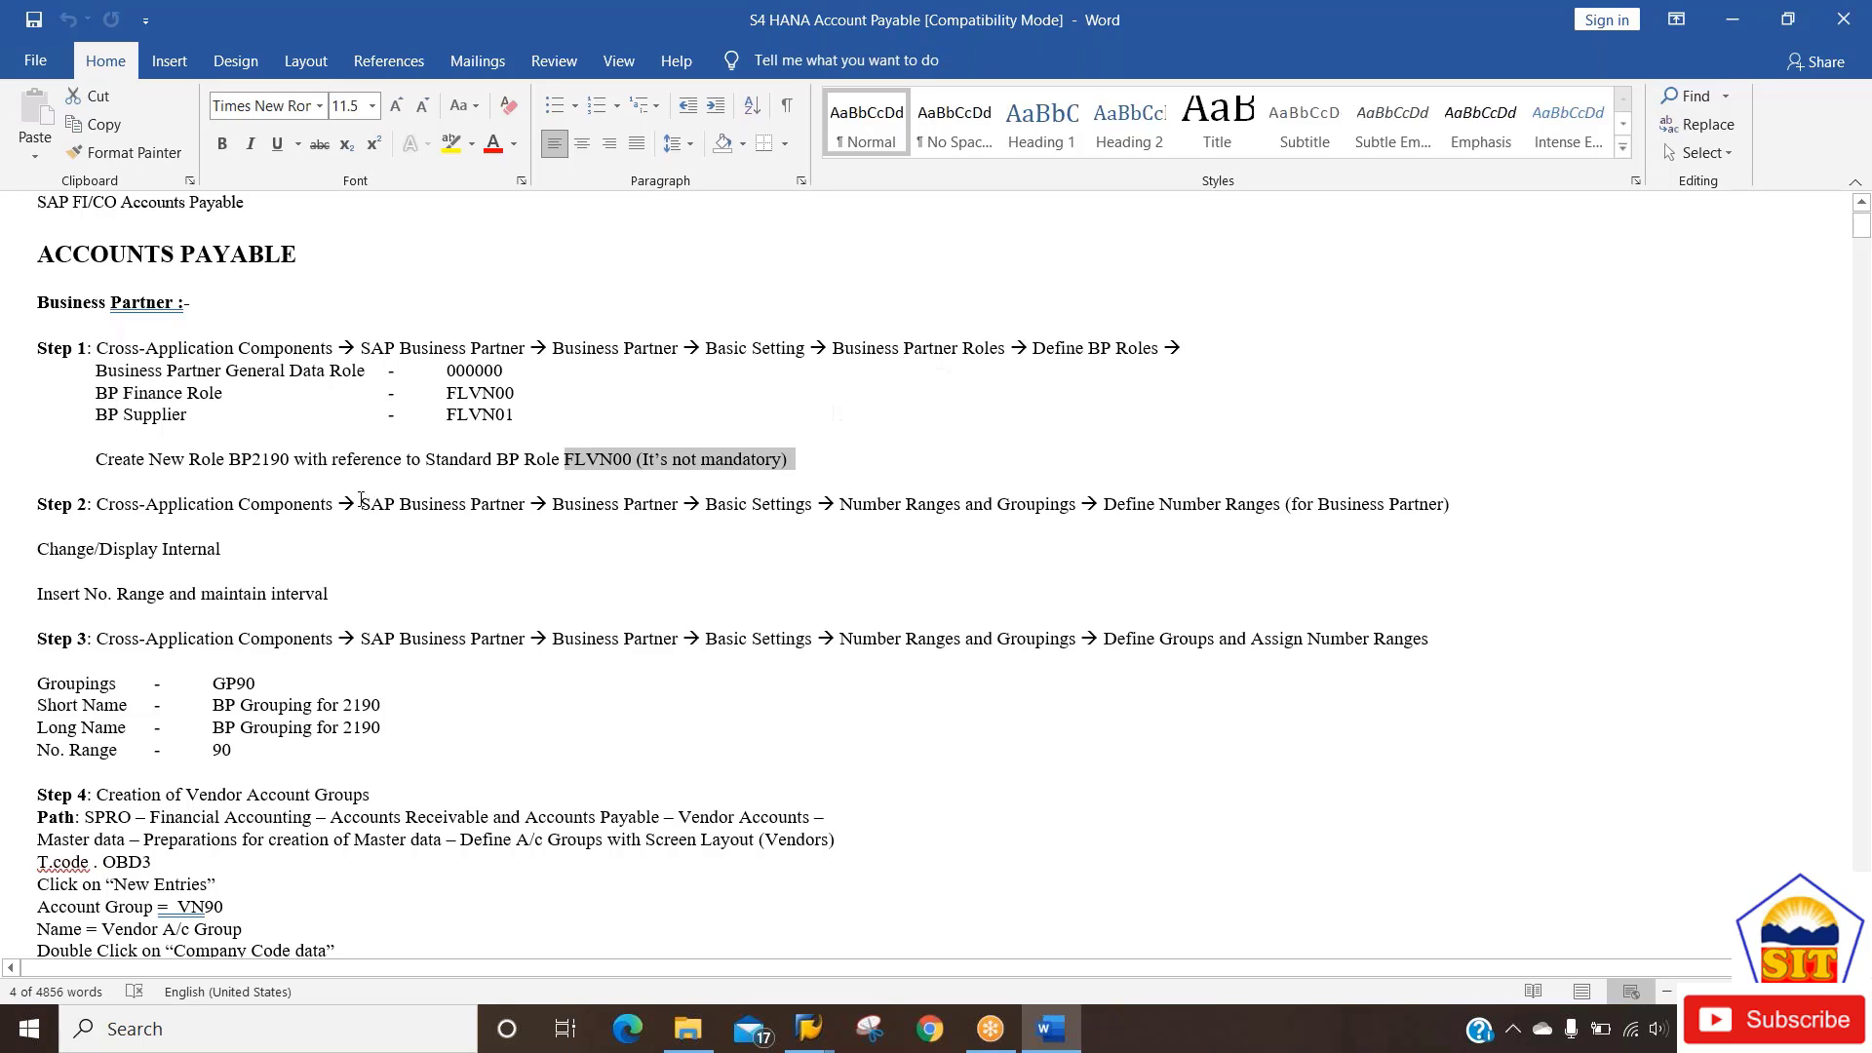
{"action": "left_click", "coordinate": [321, 464]}
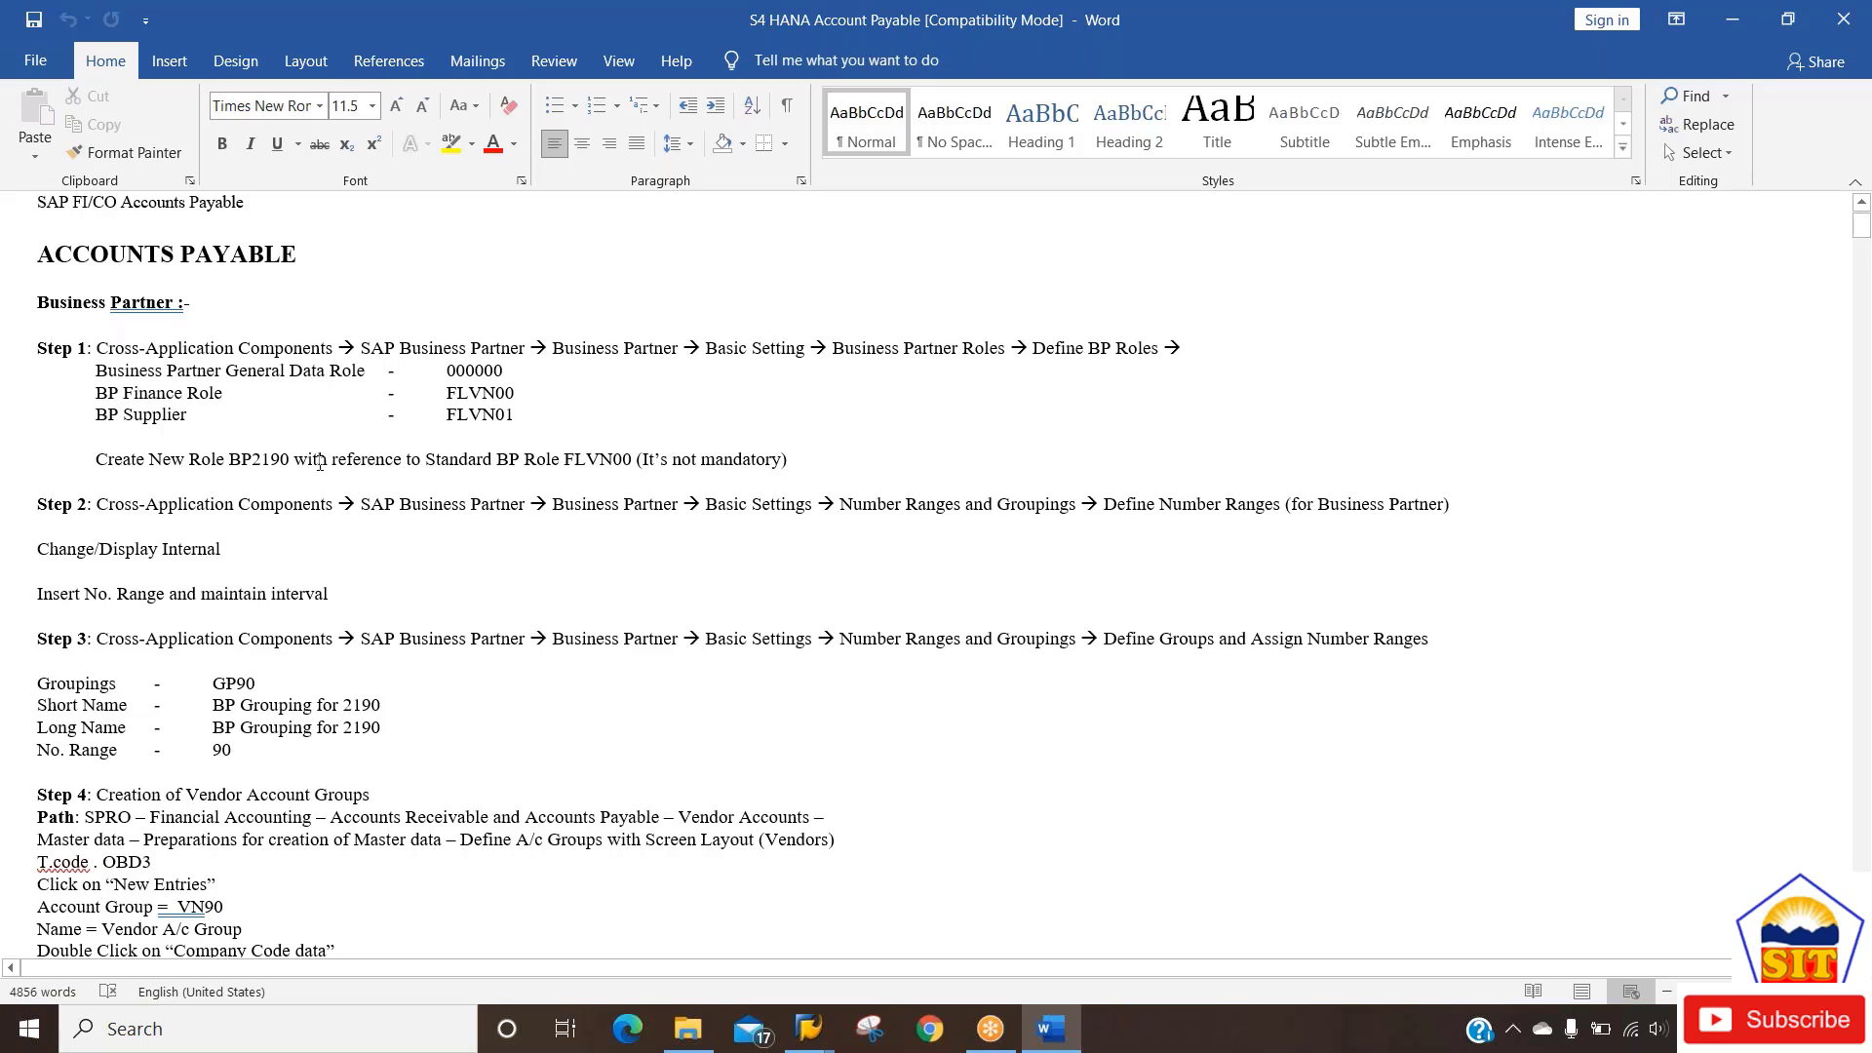
{"action": "left_click_drag", "start_coordinate": [319, 462], "coordinate": [564, 463]}
{"action": "left_click_drag", "start_coordinate": [96, 371], "coordinate": [262, 383]}
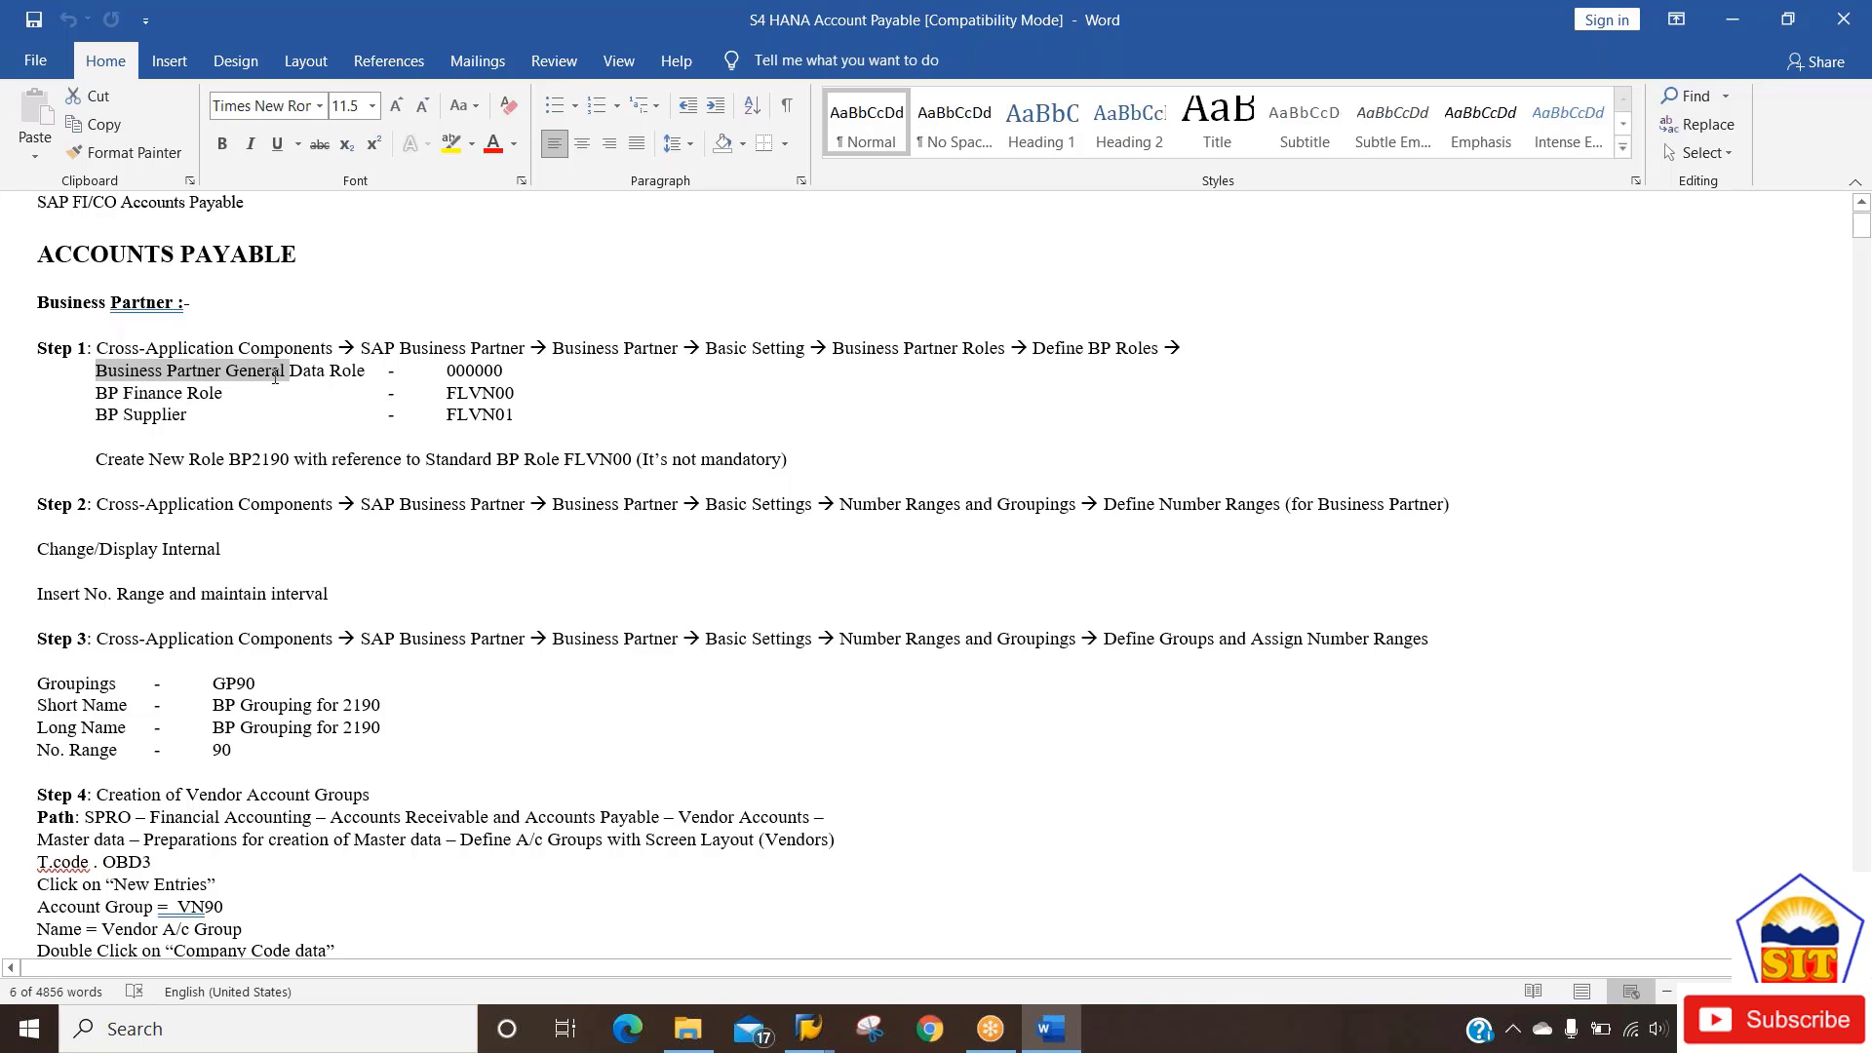
{"action": "left_click", "coordinate": [143, 368]}
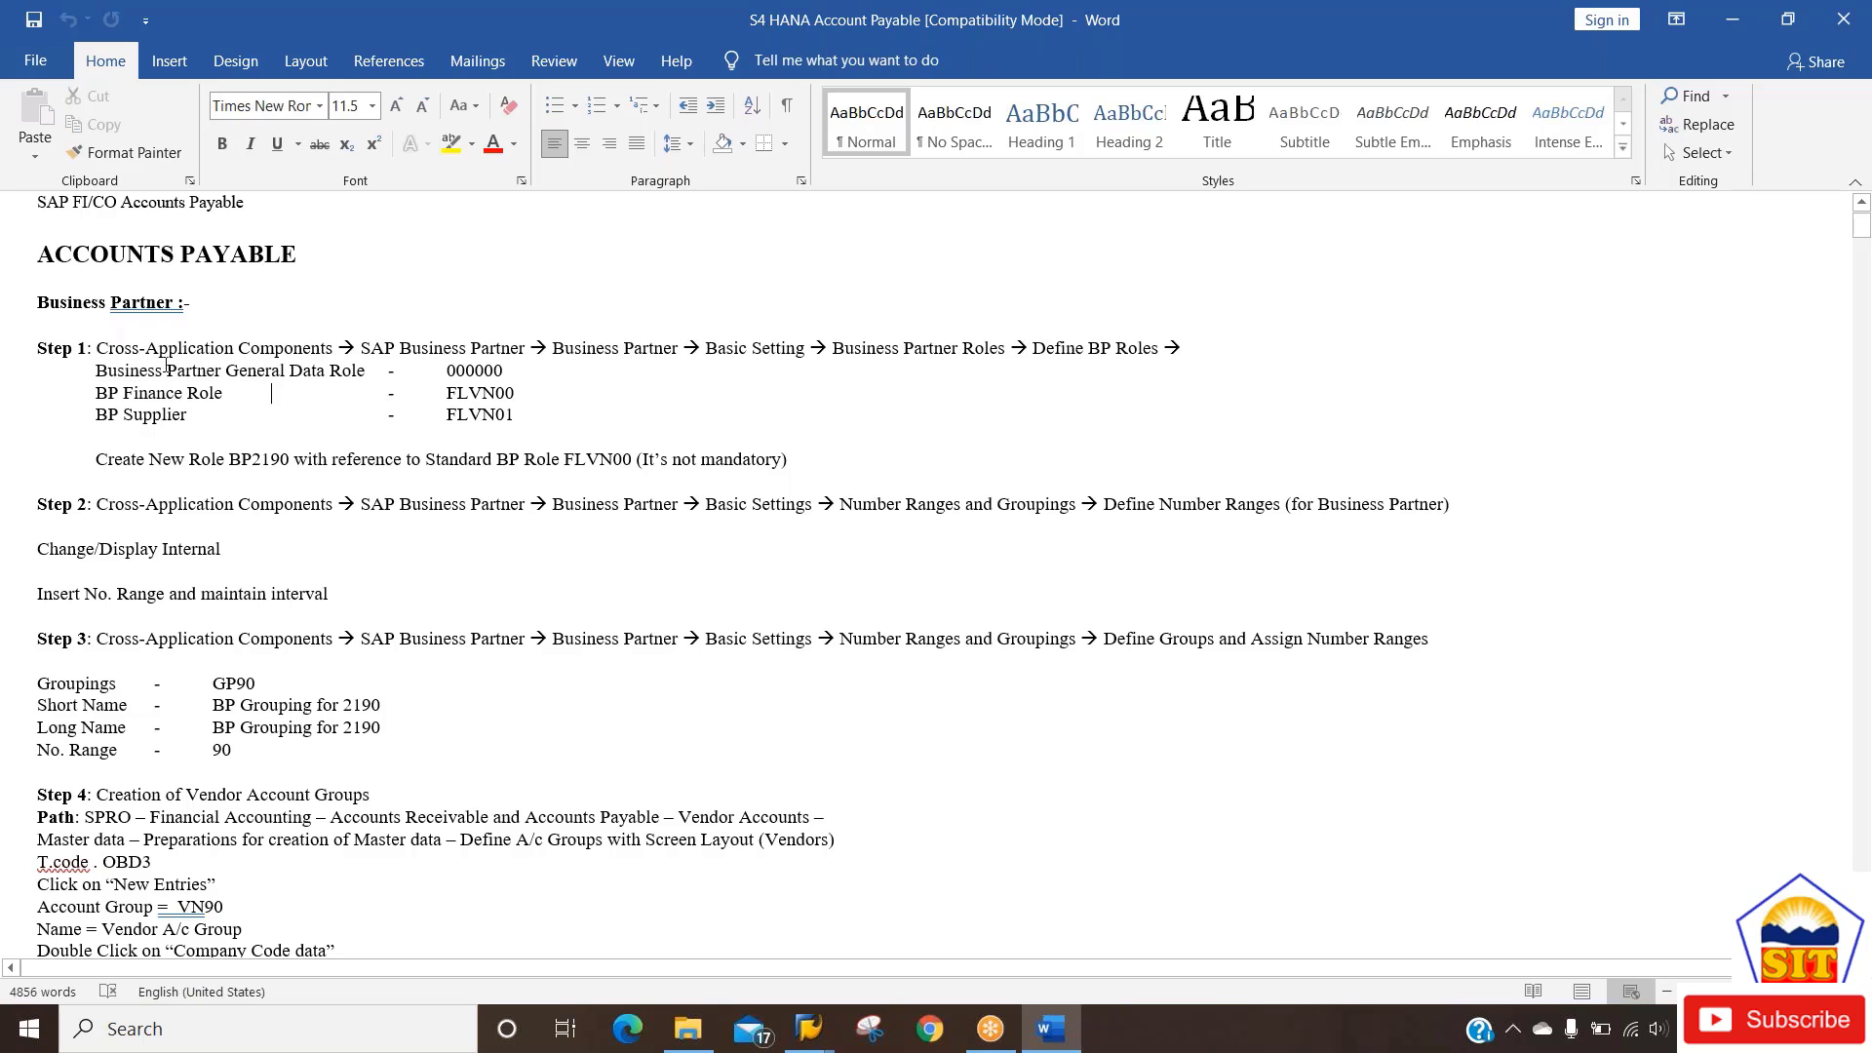
{"action": "left_click_drag", "start_coordinate": [129, 370], "coordinate": [414, 388]}
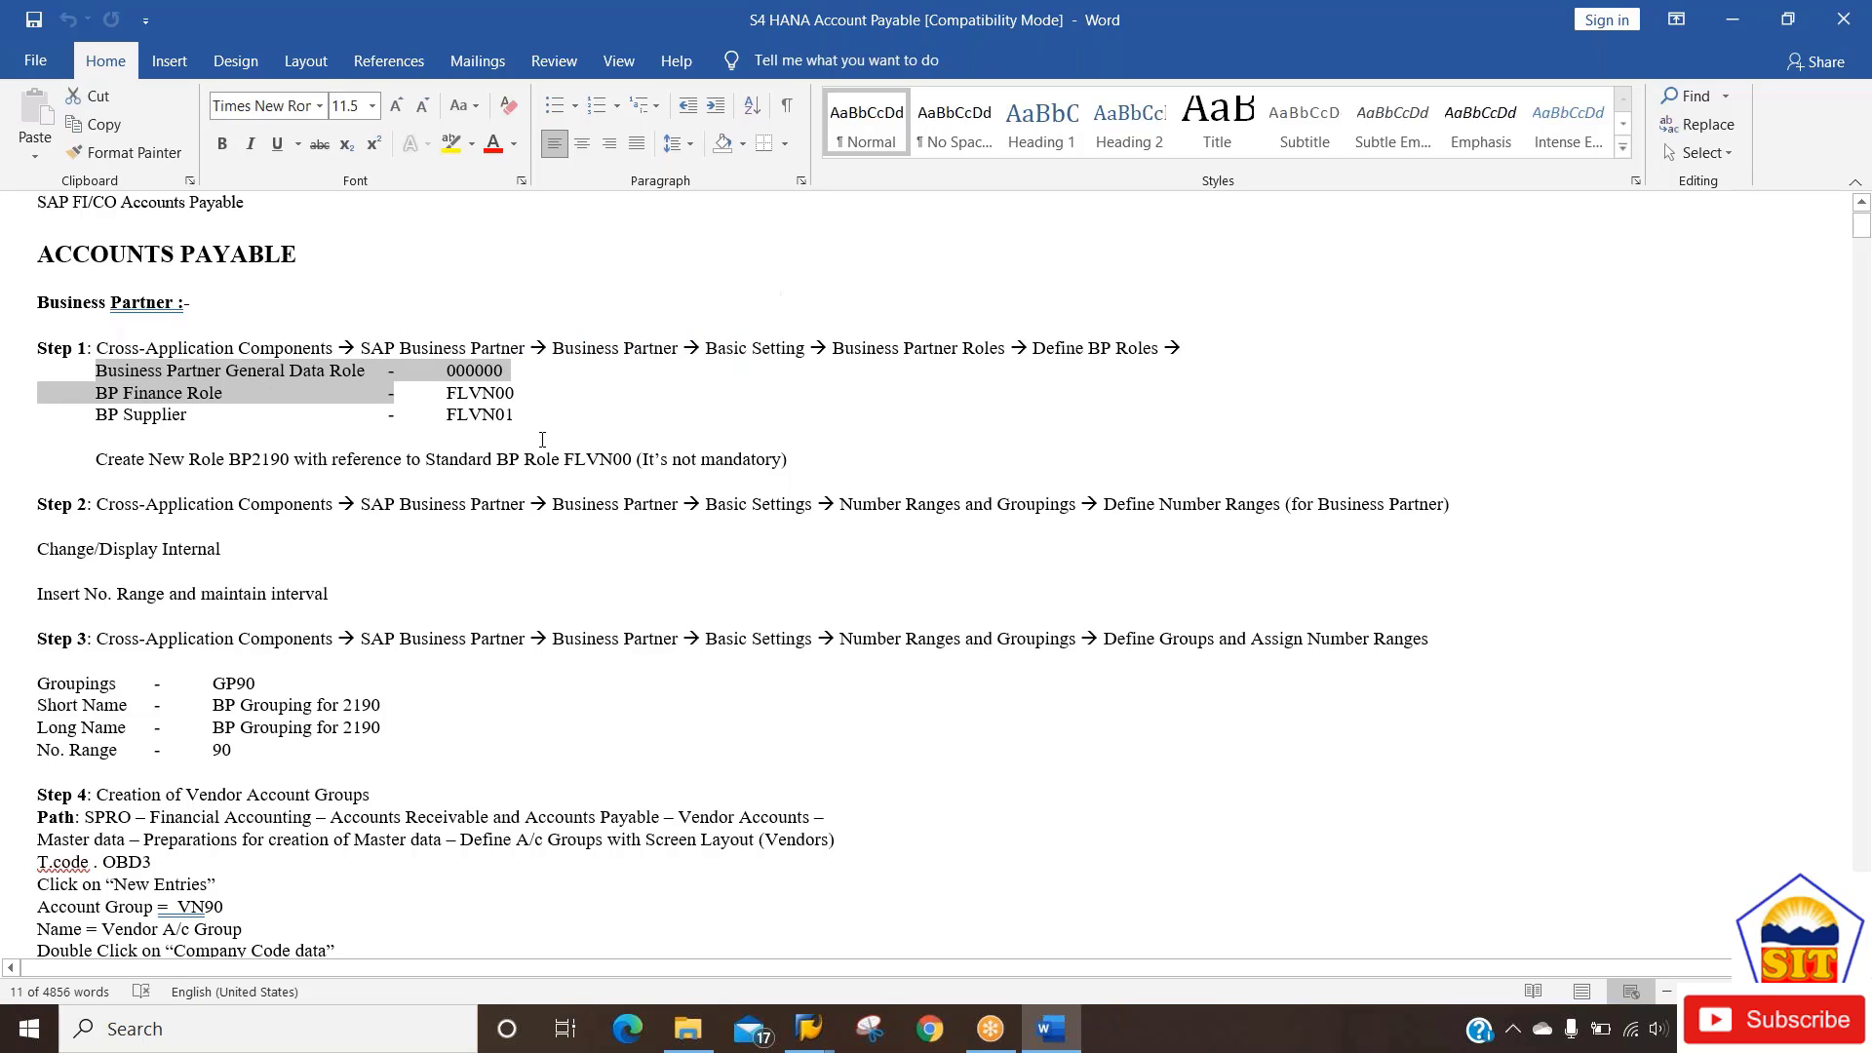
{"action": "key", "text": "alt+Tab"}
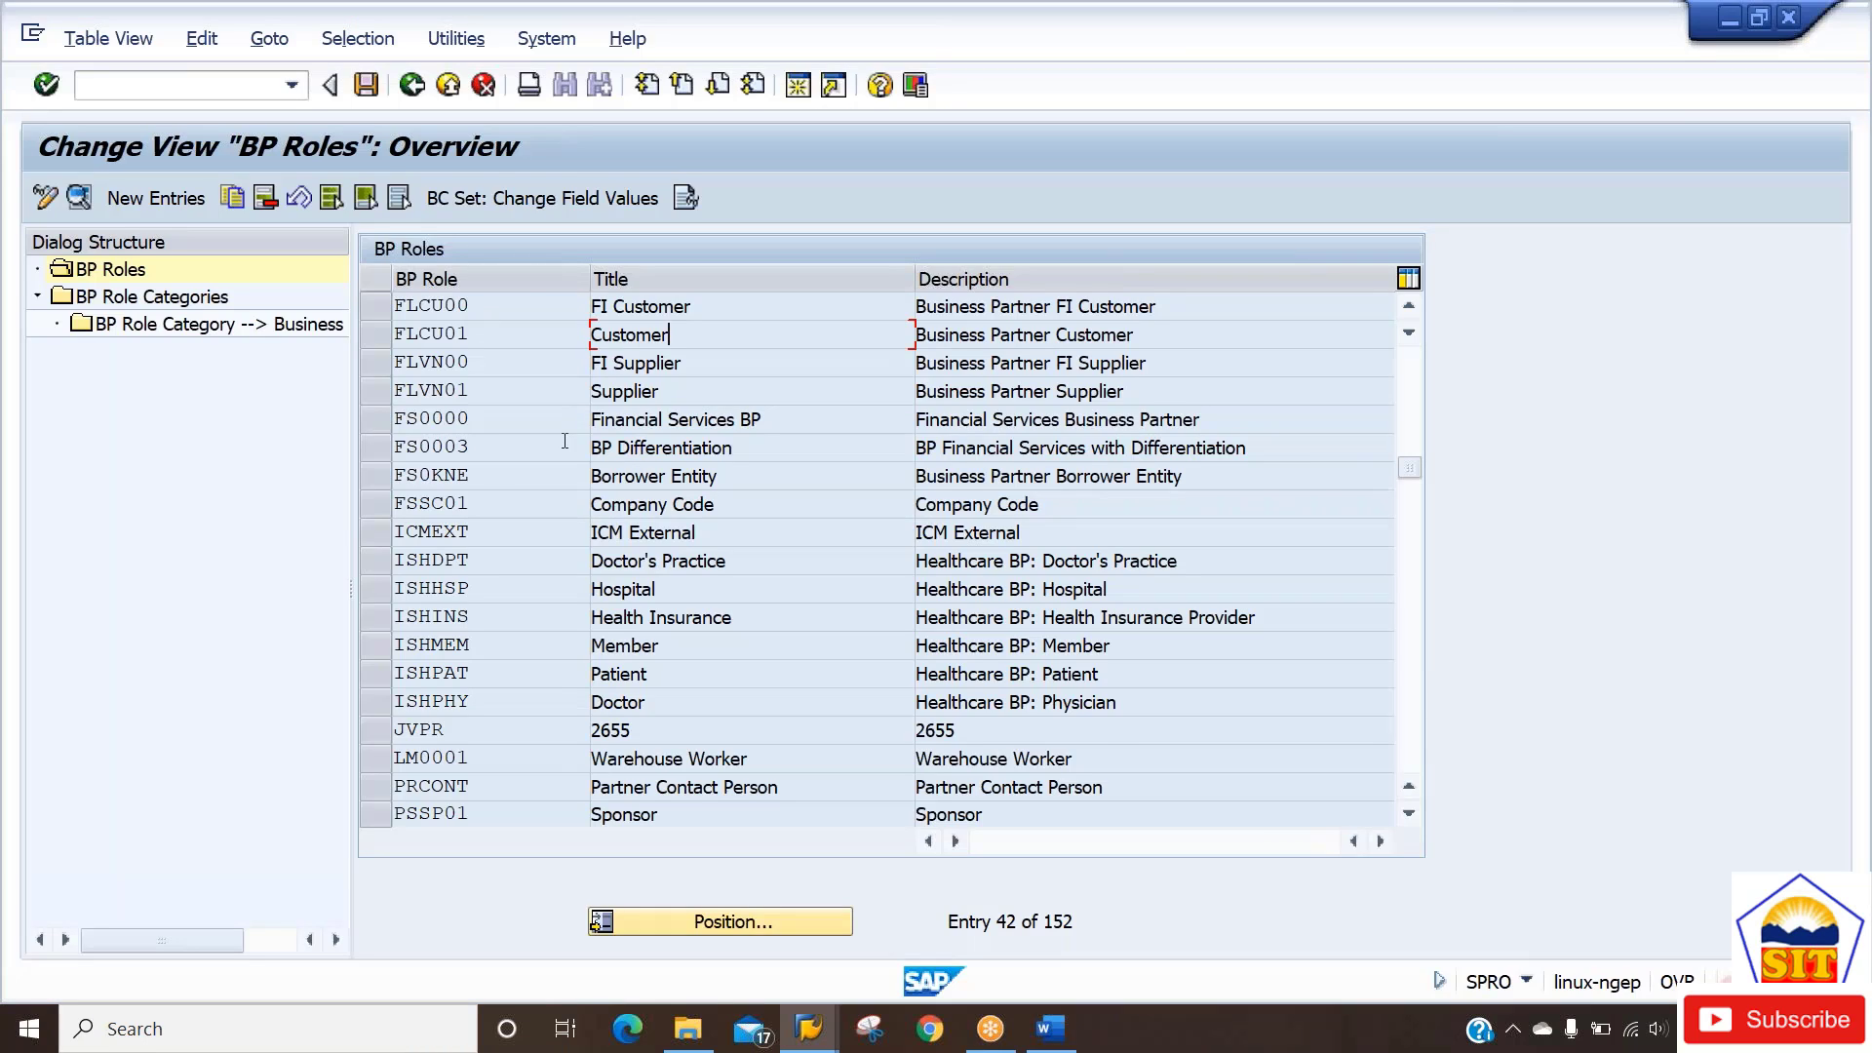
{"action": "key", "text": "ctrl+Page_Up"}
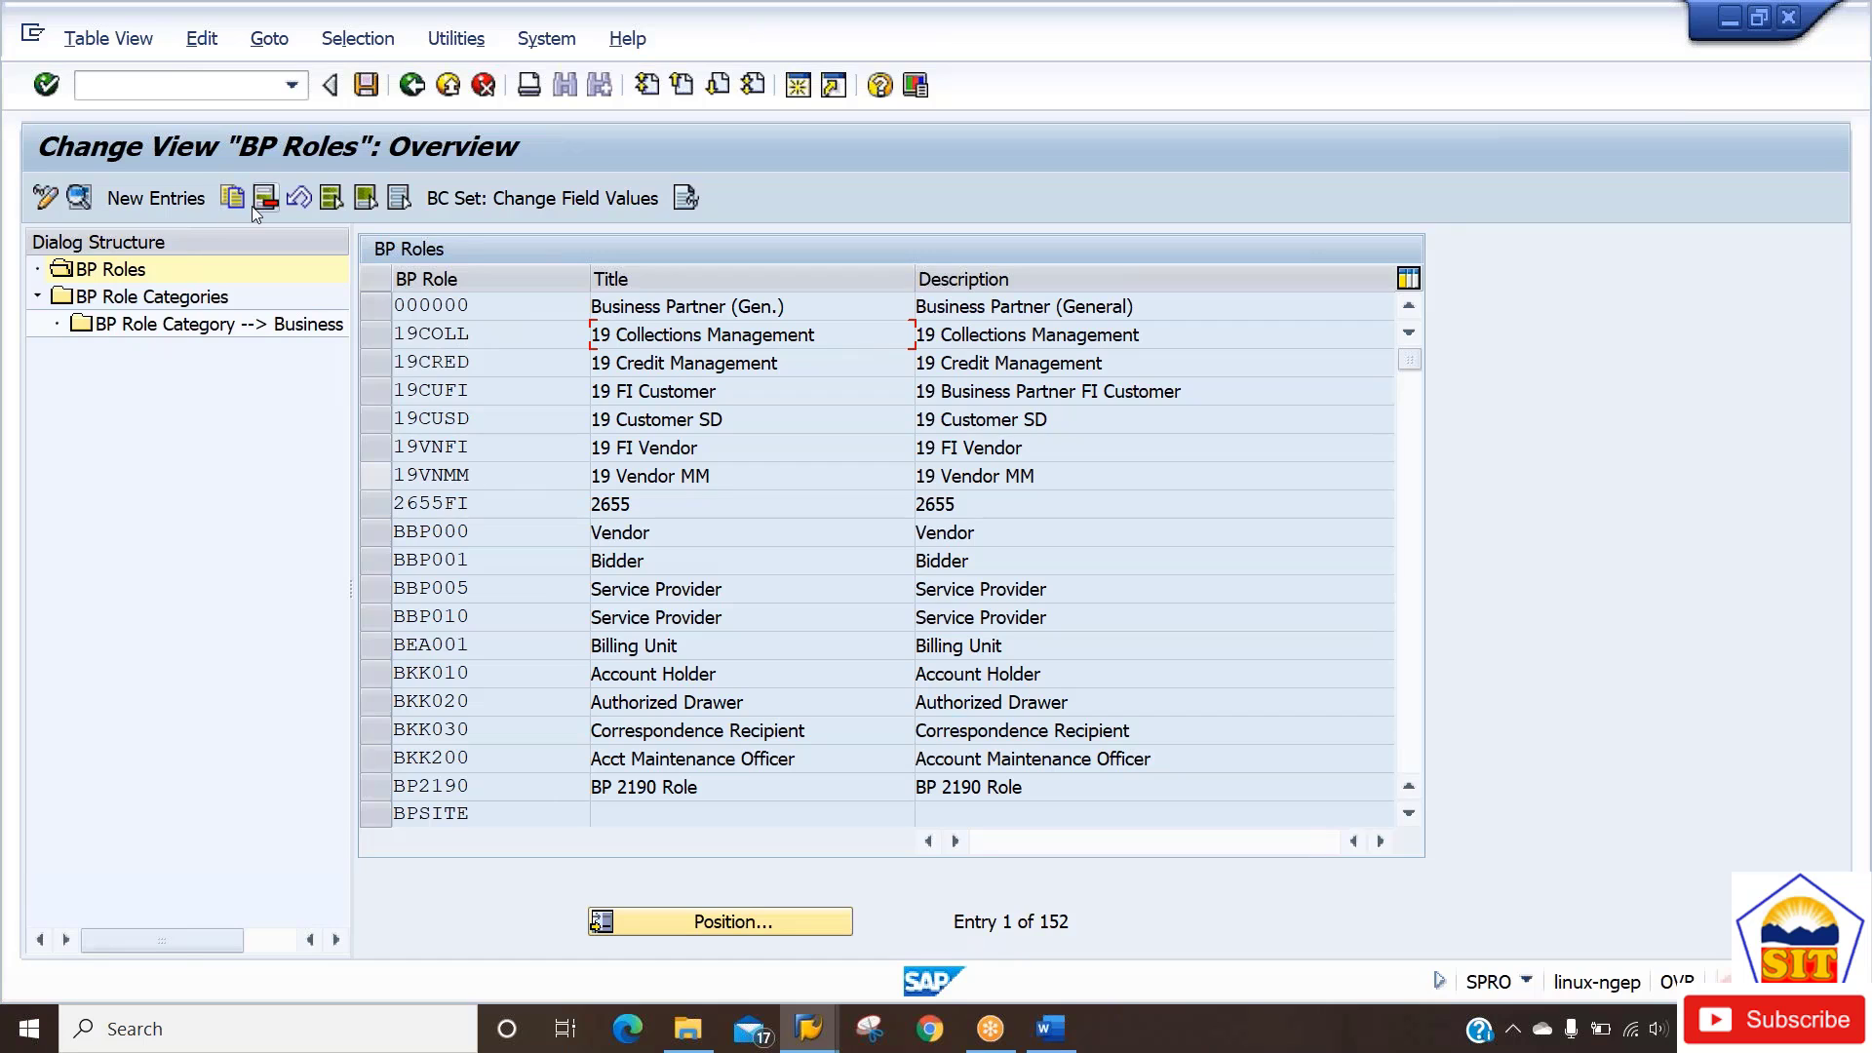
Switch to the Word notes and look over Steps 3 to 6 for the vendor account group transaction code.
{"action": "key", "text": "alt+Tab"}
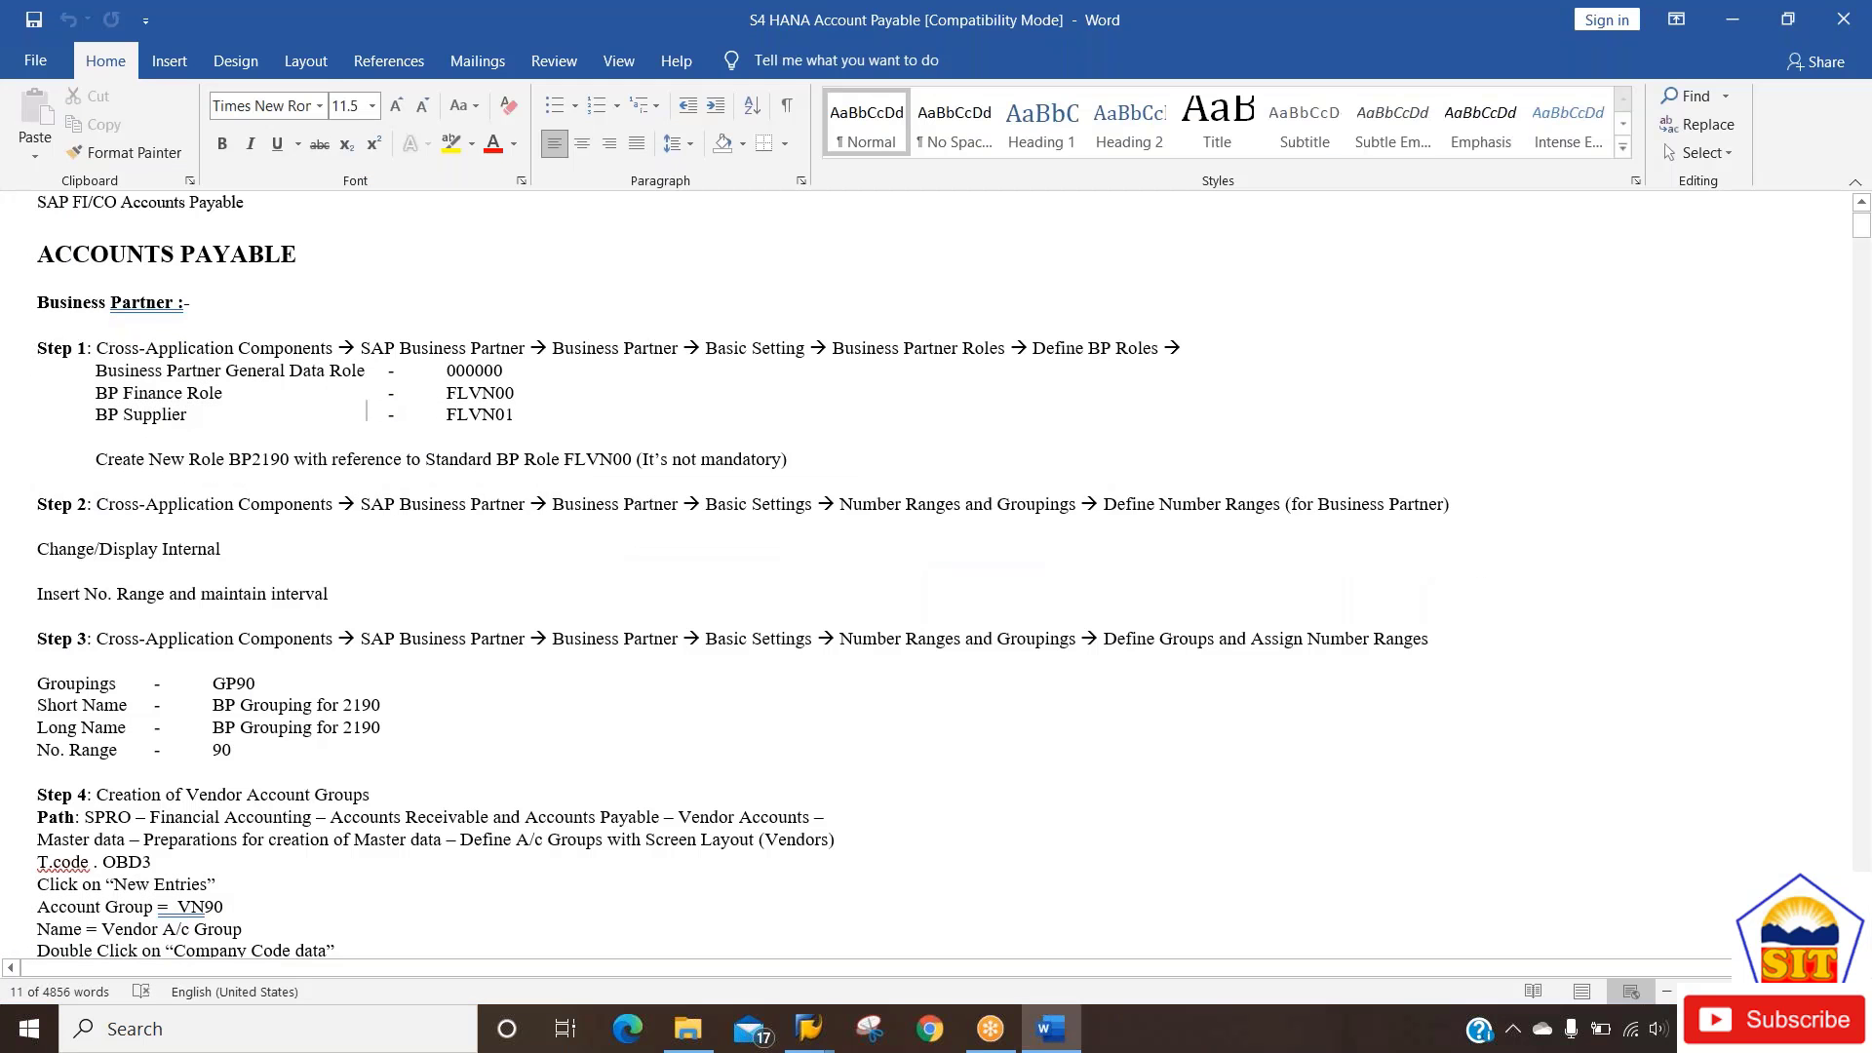
{"action": "scroll", "coordinate": [927, 575], "scroll_direction": "down", "scroll_amount": 5}
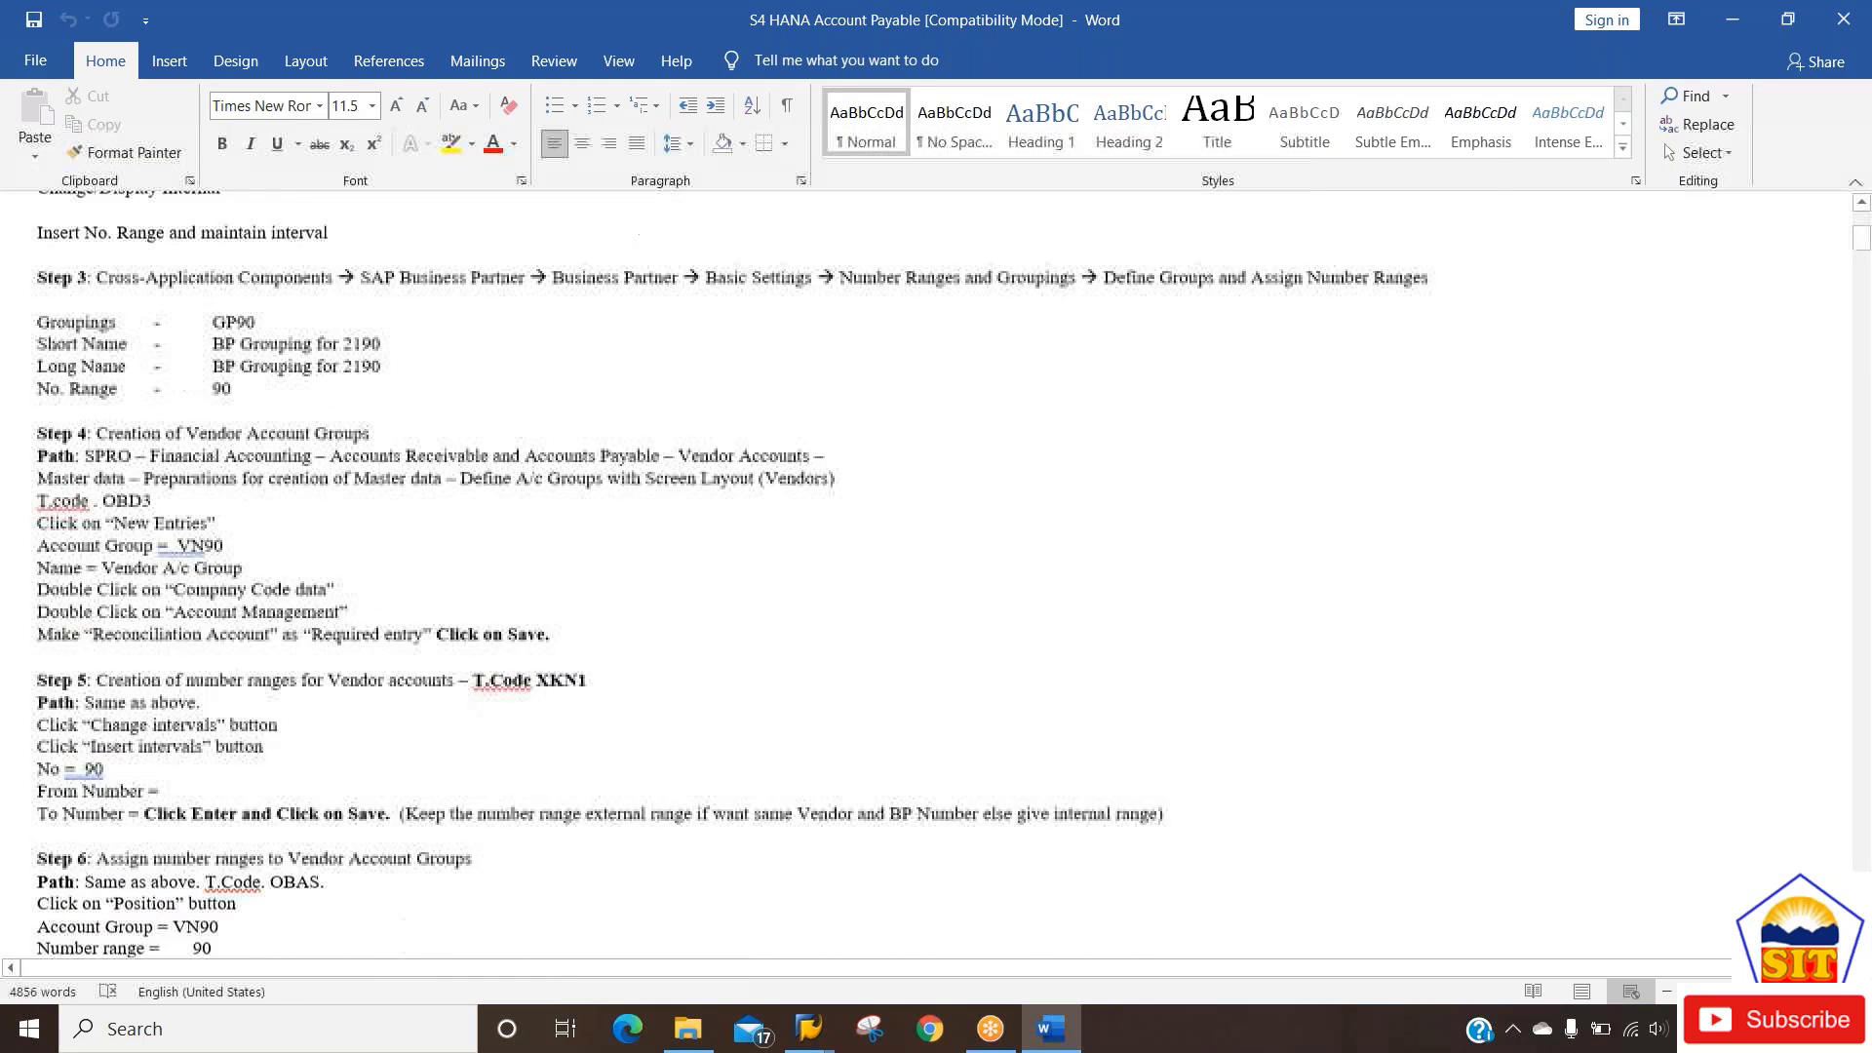
{"action": "key", "text": "Down"}
{"action": "key", "text": "Down"}
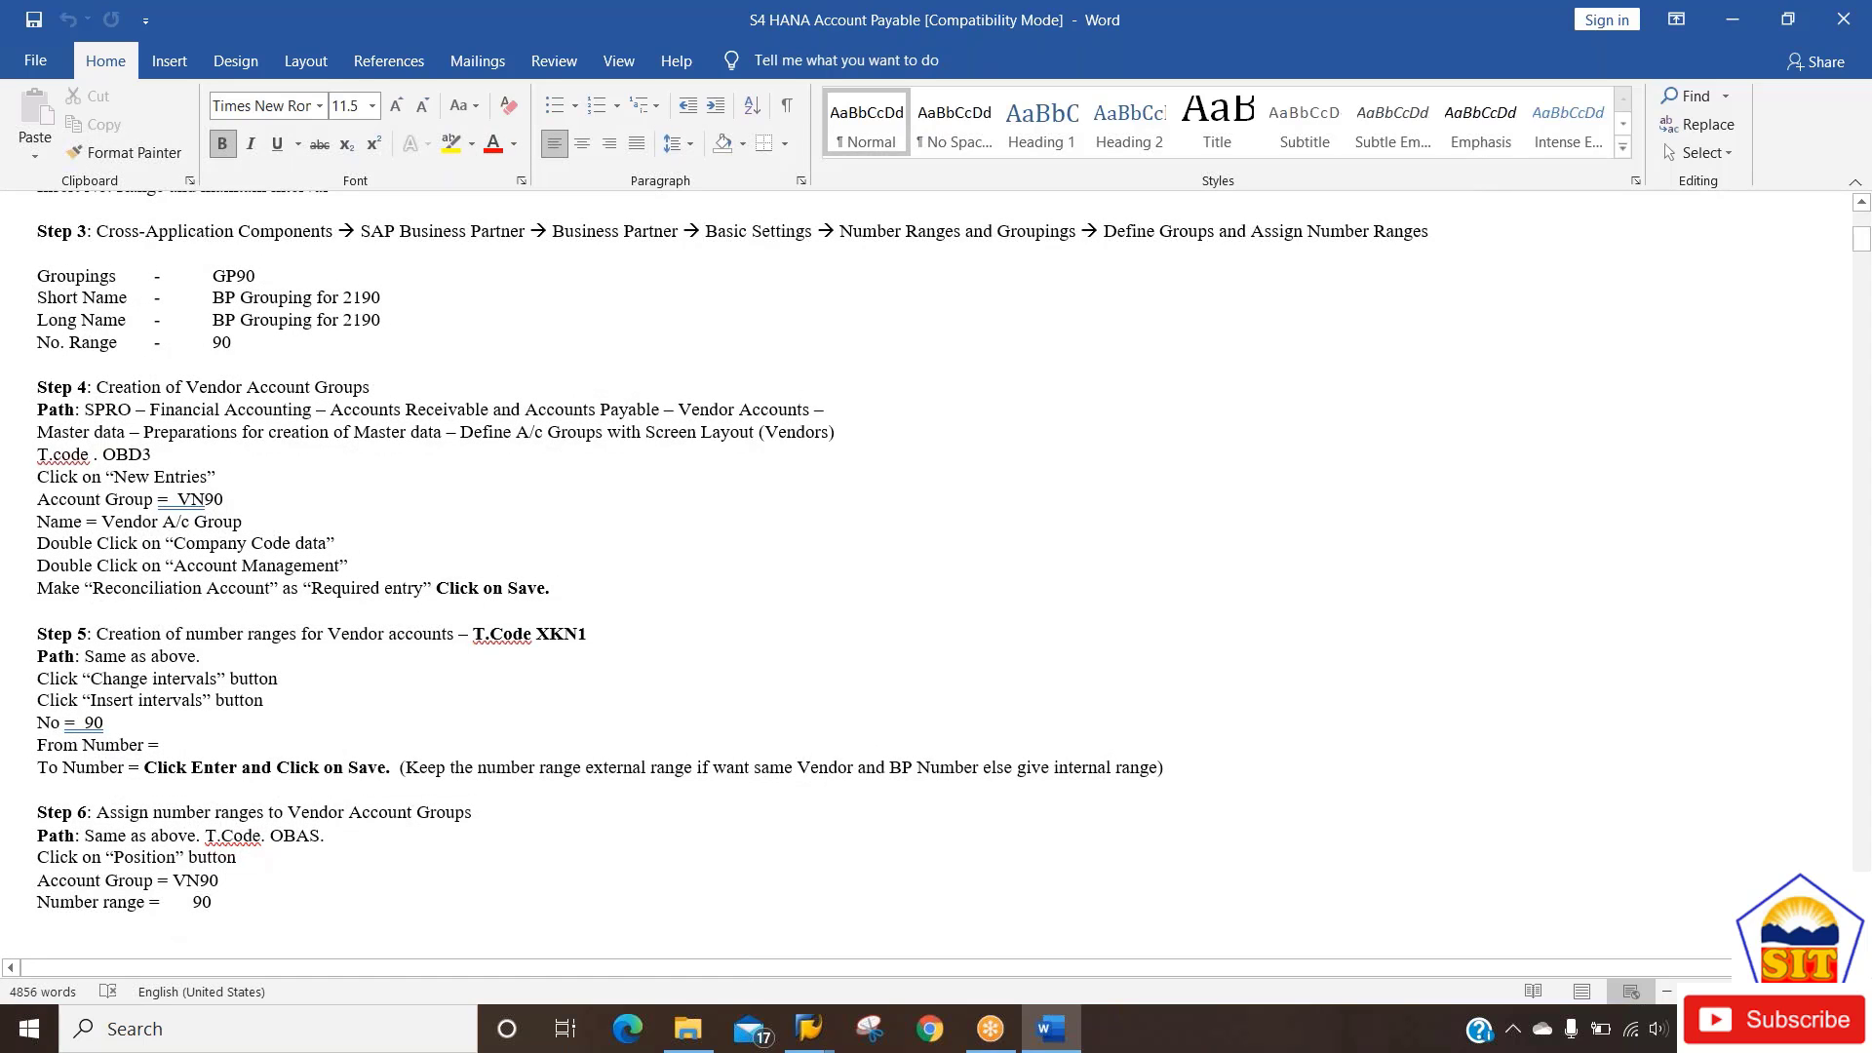
Switch back to SAP, leave the BP roles configuration and run transaction OBD3 for vendor account groups.
{"action": "key", "text": "alt+Tab"}
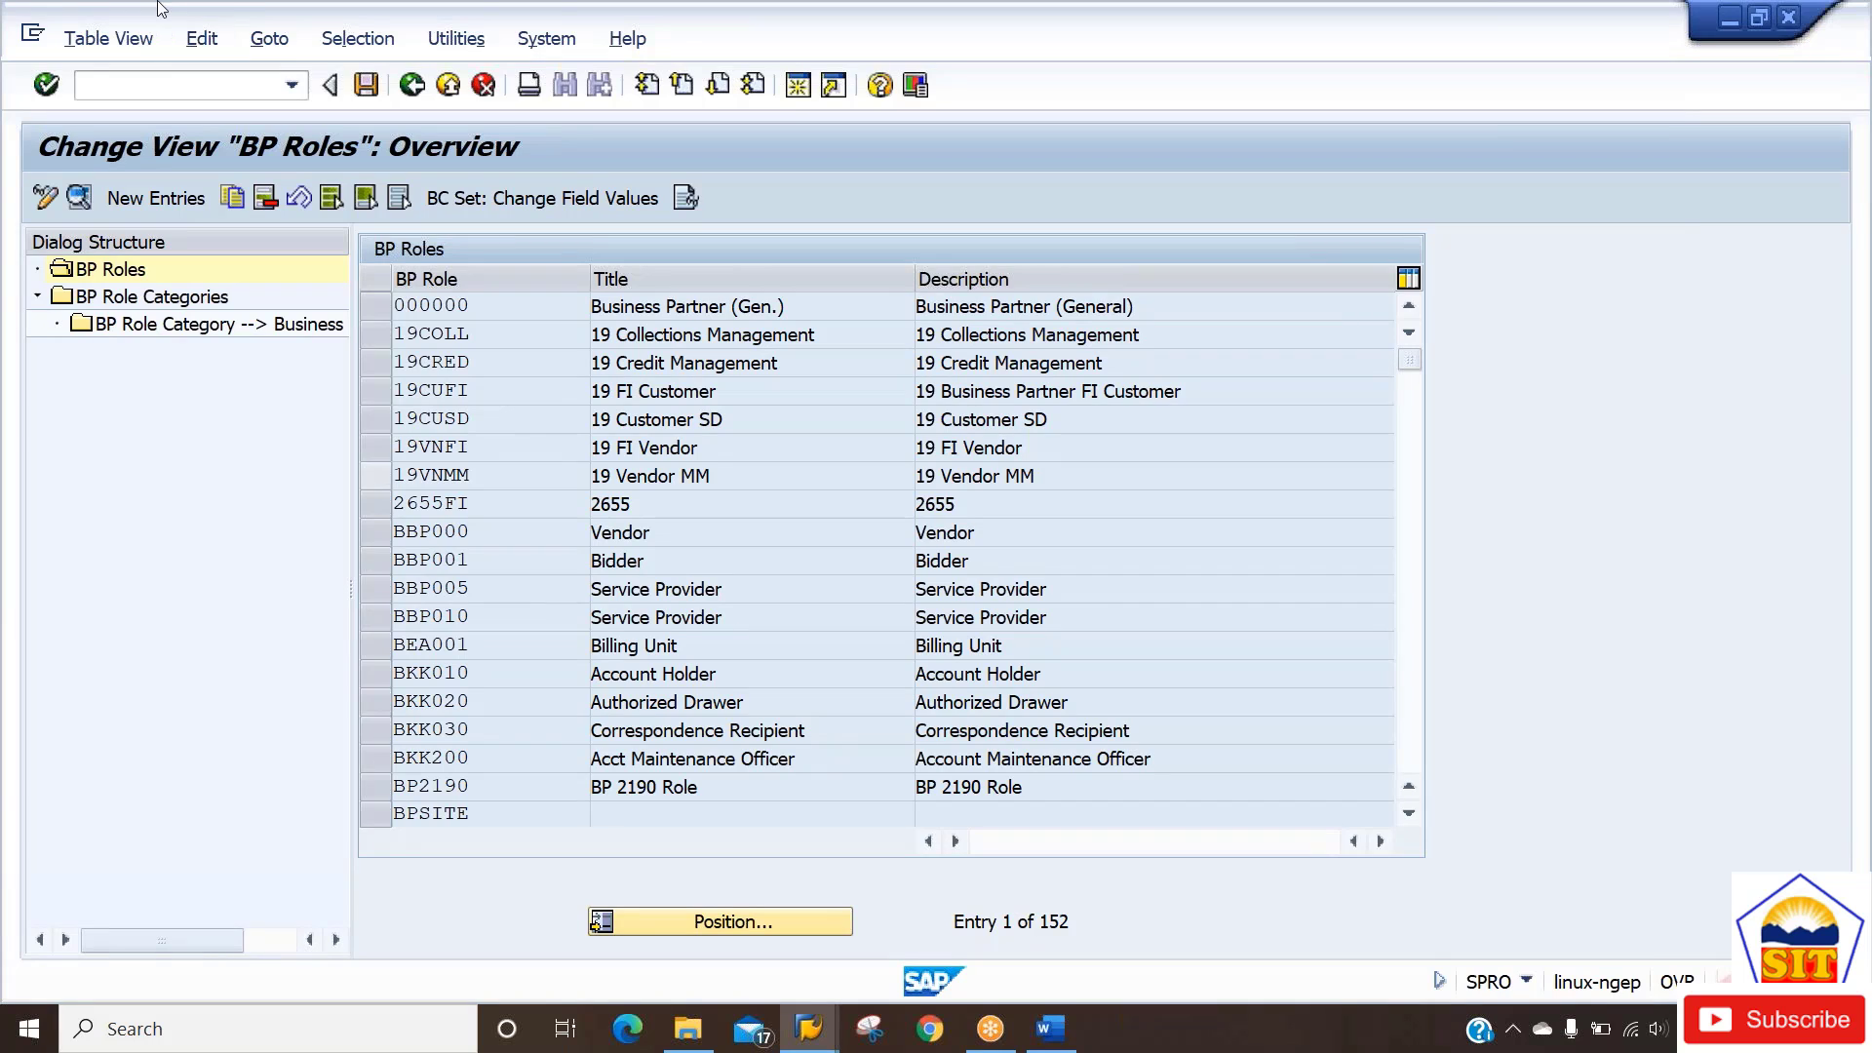
{"action": "key", "text": "F3"}
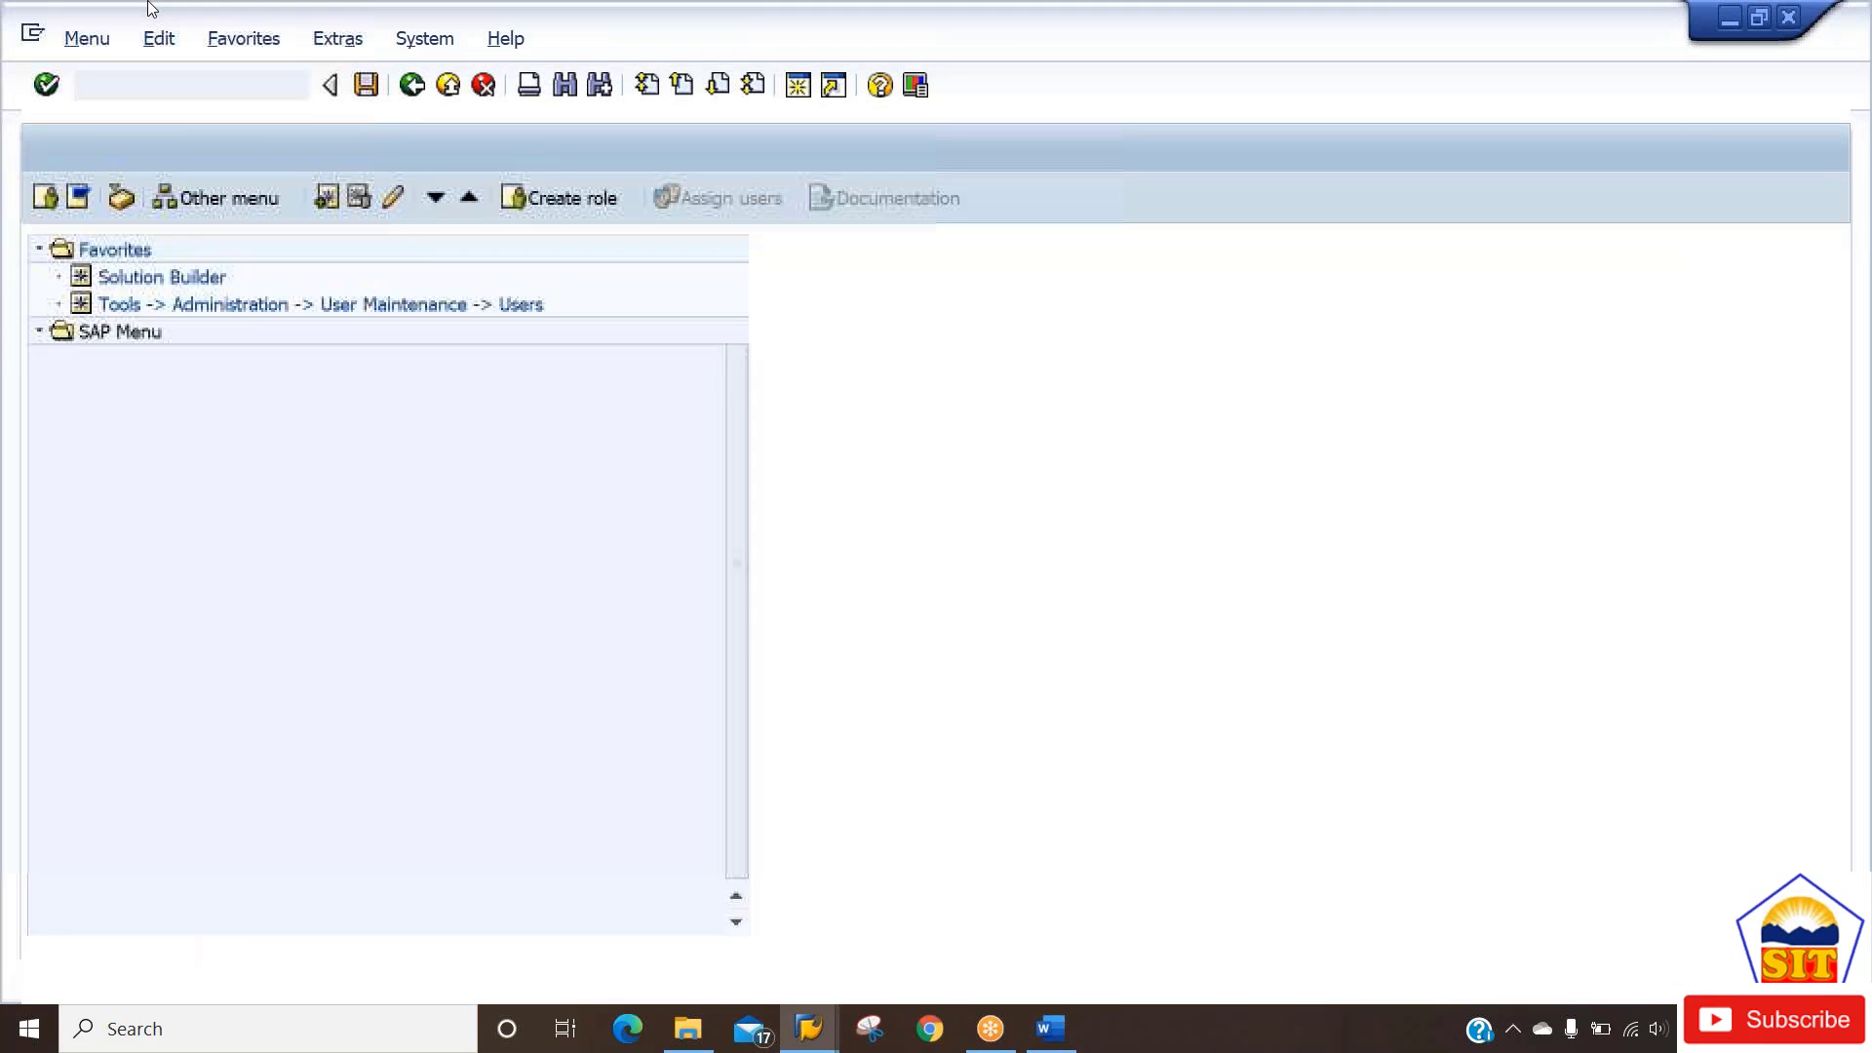
{"action": "type", "text": "obd3"}
{"action": "key", "text": "Return"}
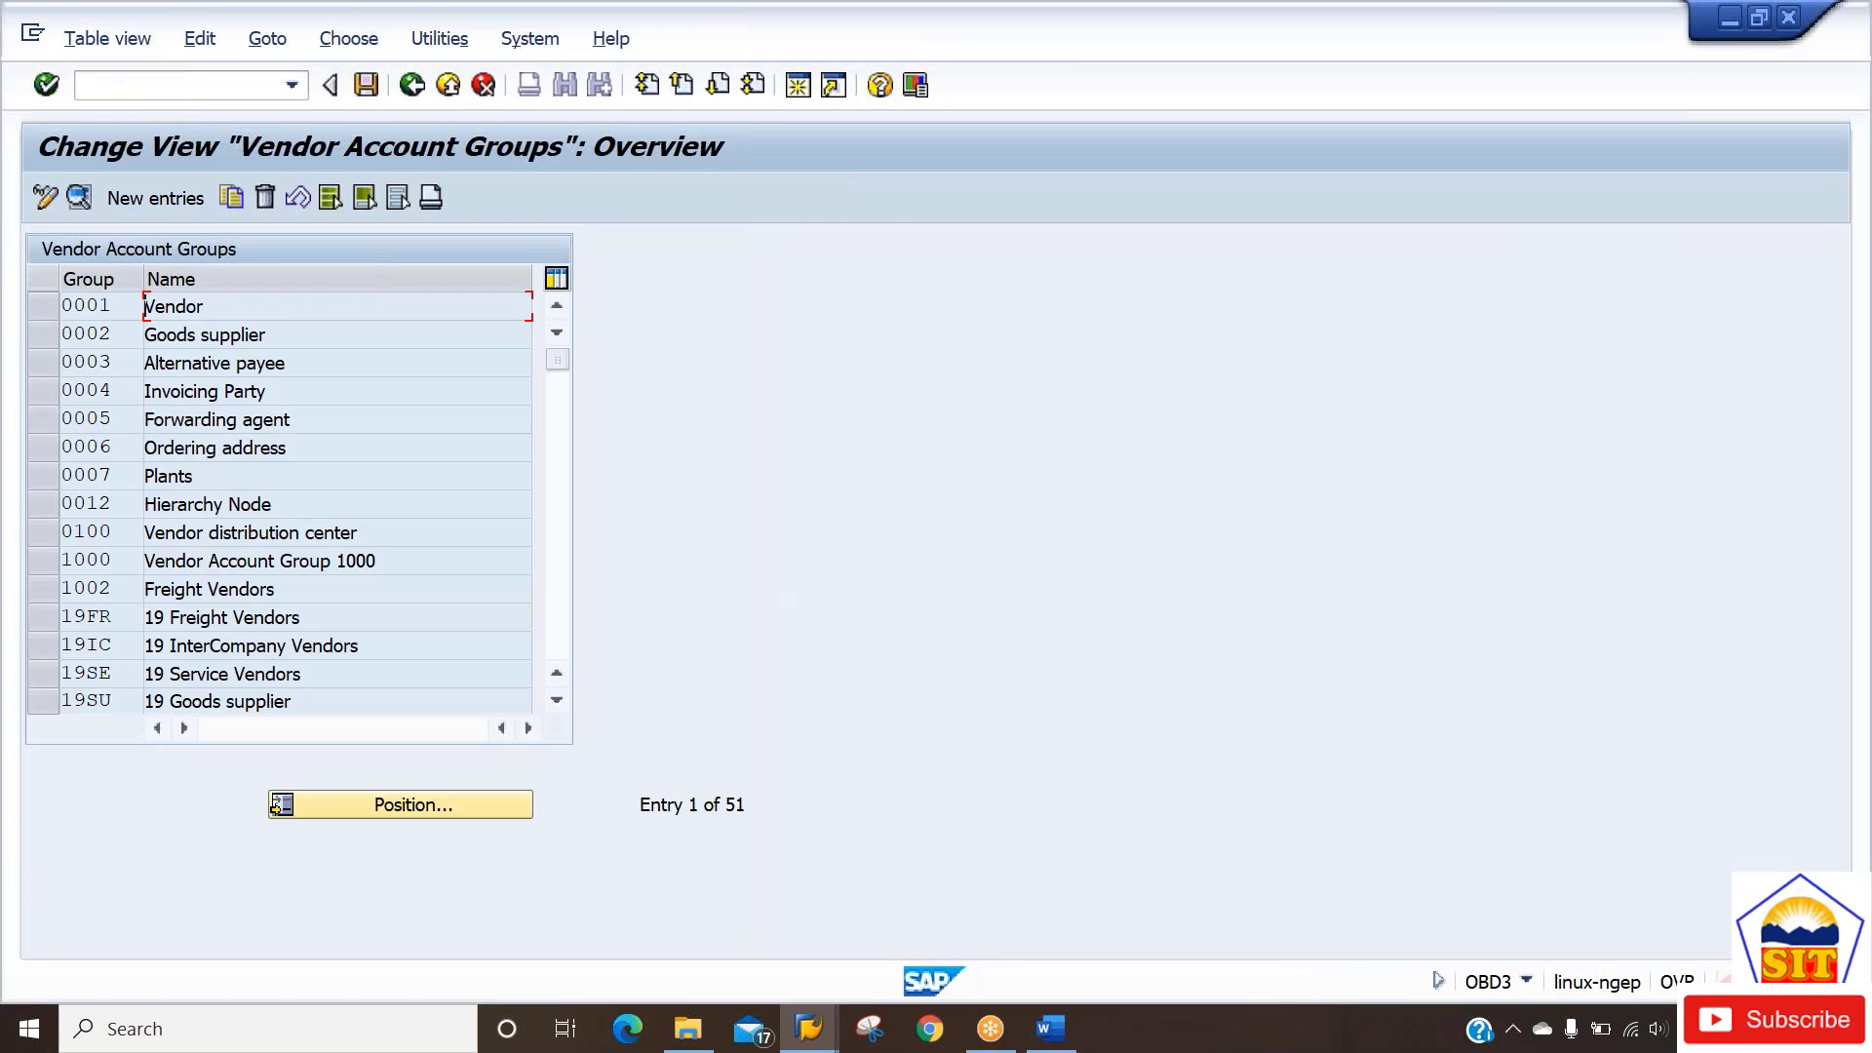
Create a new vendor account group VN91 with the meaning "Vendor A/c Group for 2191".
{"action": "left_click", "coordinate": [152, 199]}
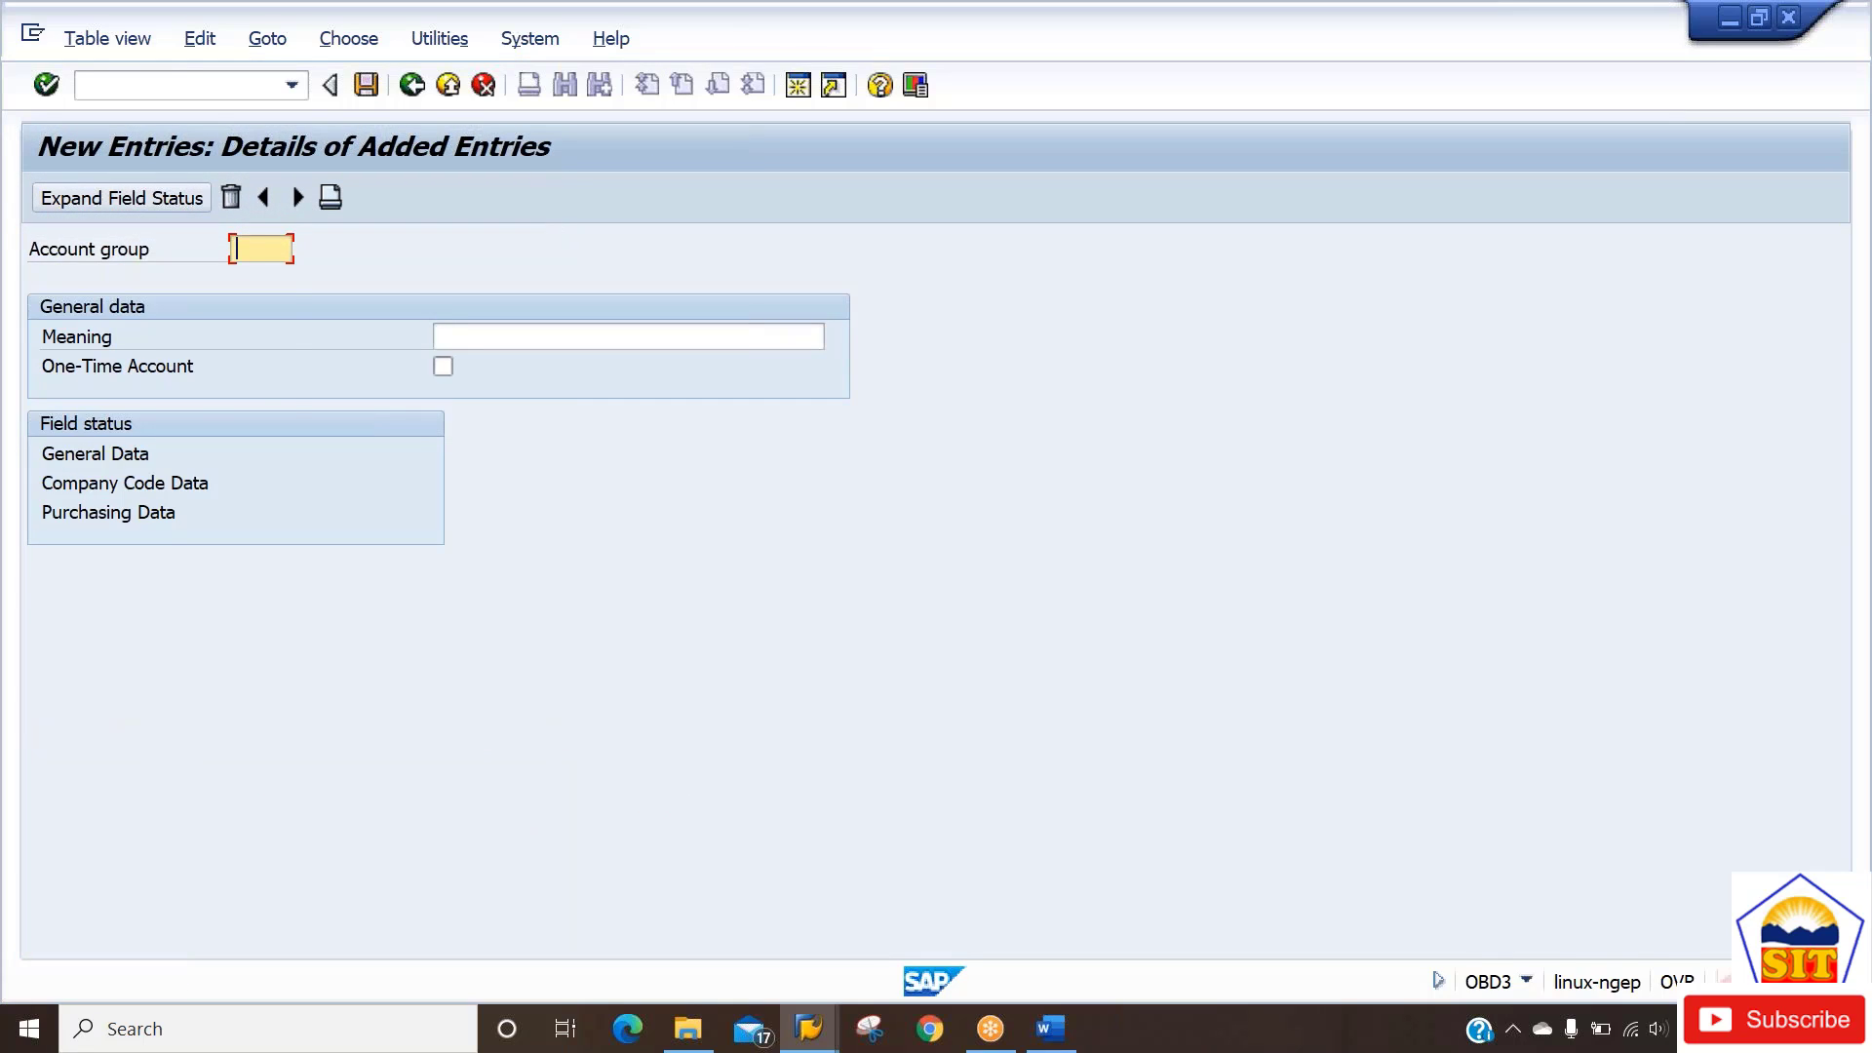
{"action": "key", "text": "Down"}
{"action": "key", "text": "Down"}
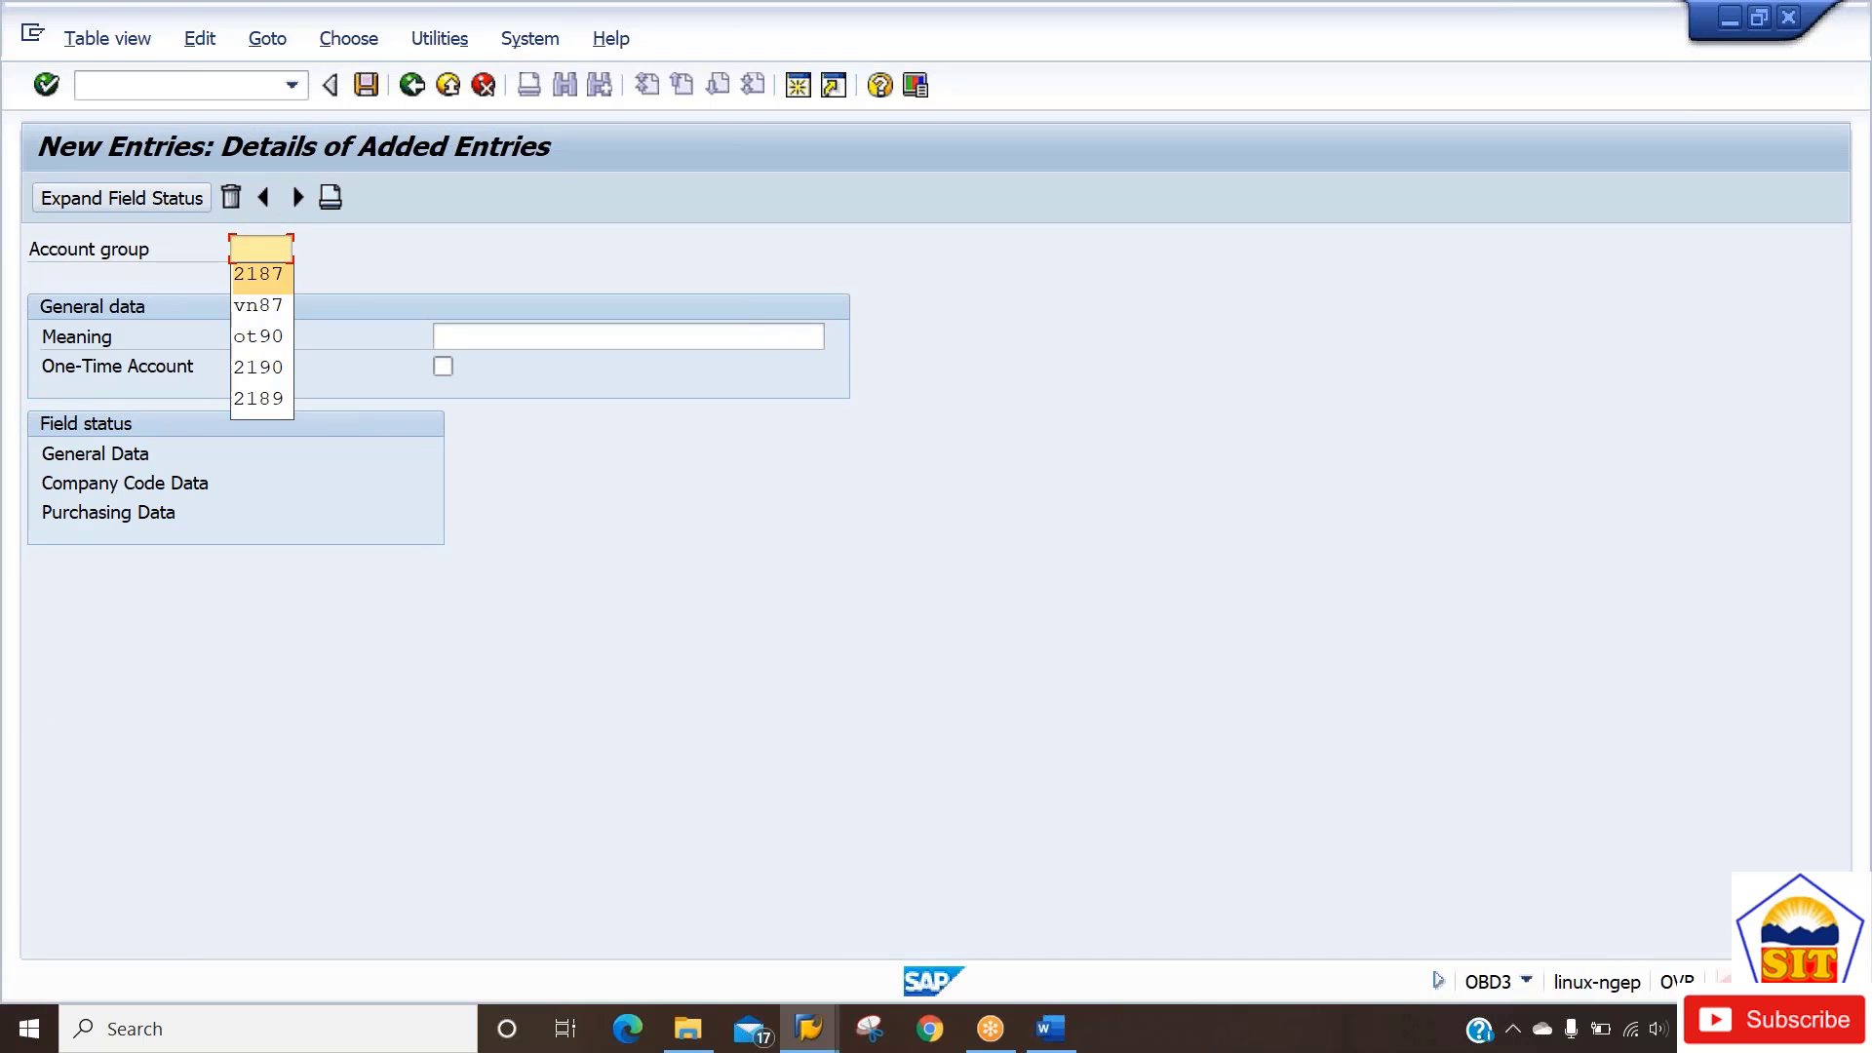
{"action": "type", "text": "vn"}
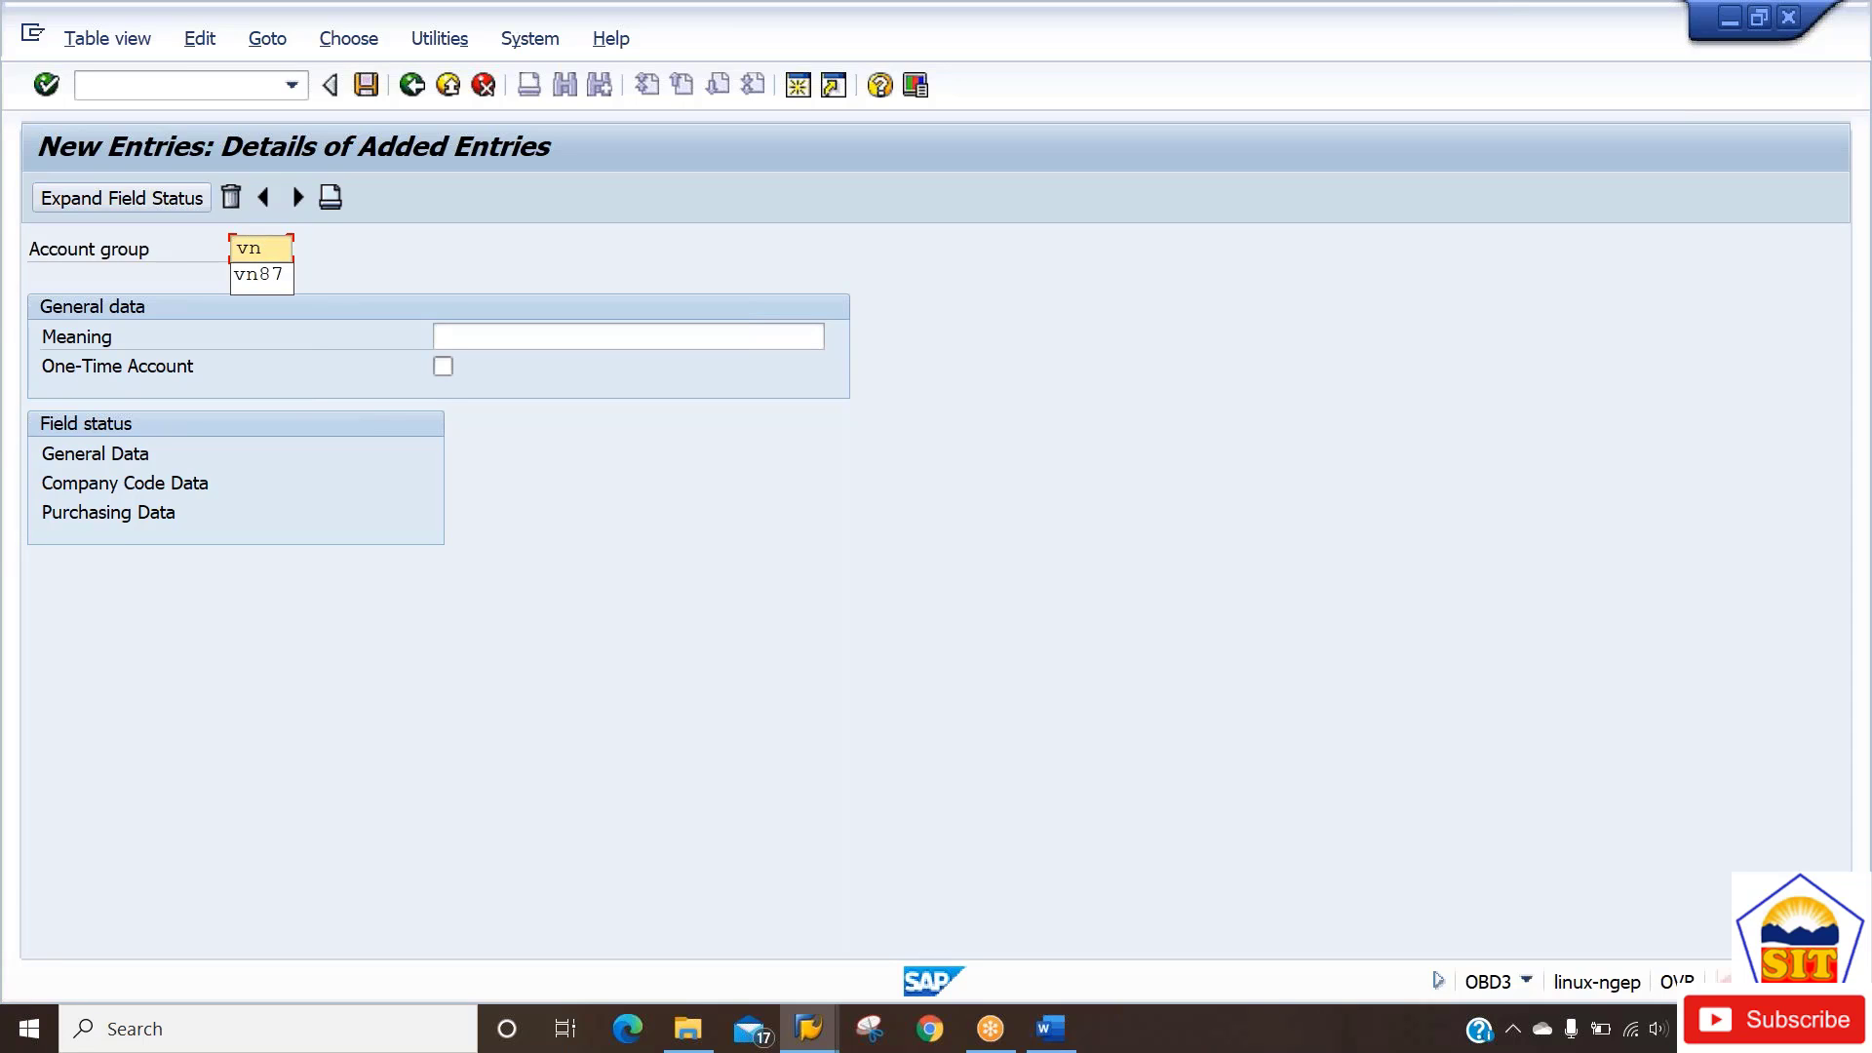
{"action": "type", "text": "91"}
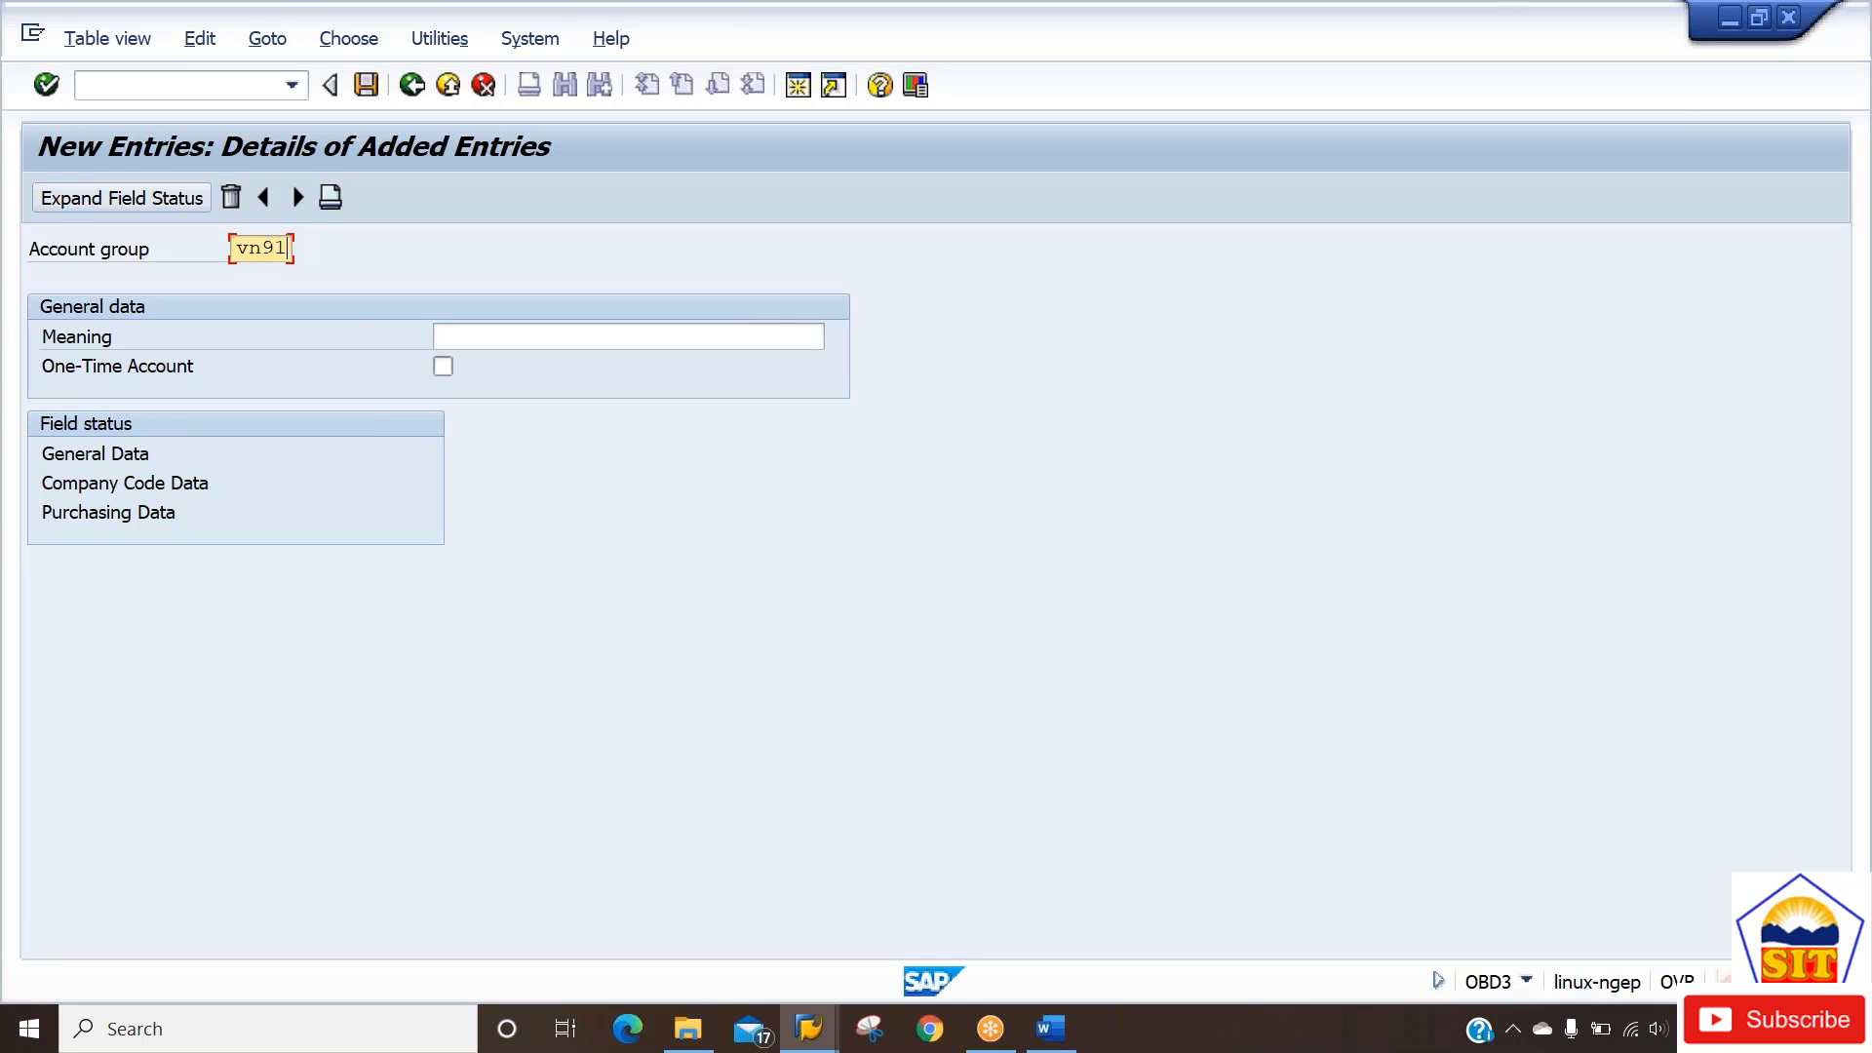
{"action": "key", "text": "Tab"}
{"action": "type", "text": "Ven"}
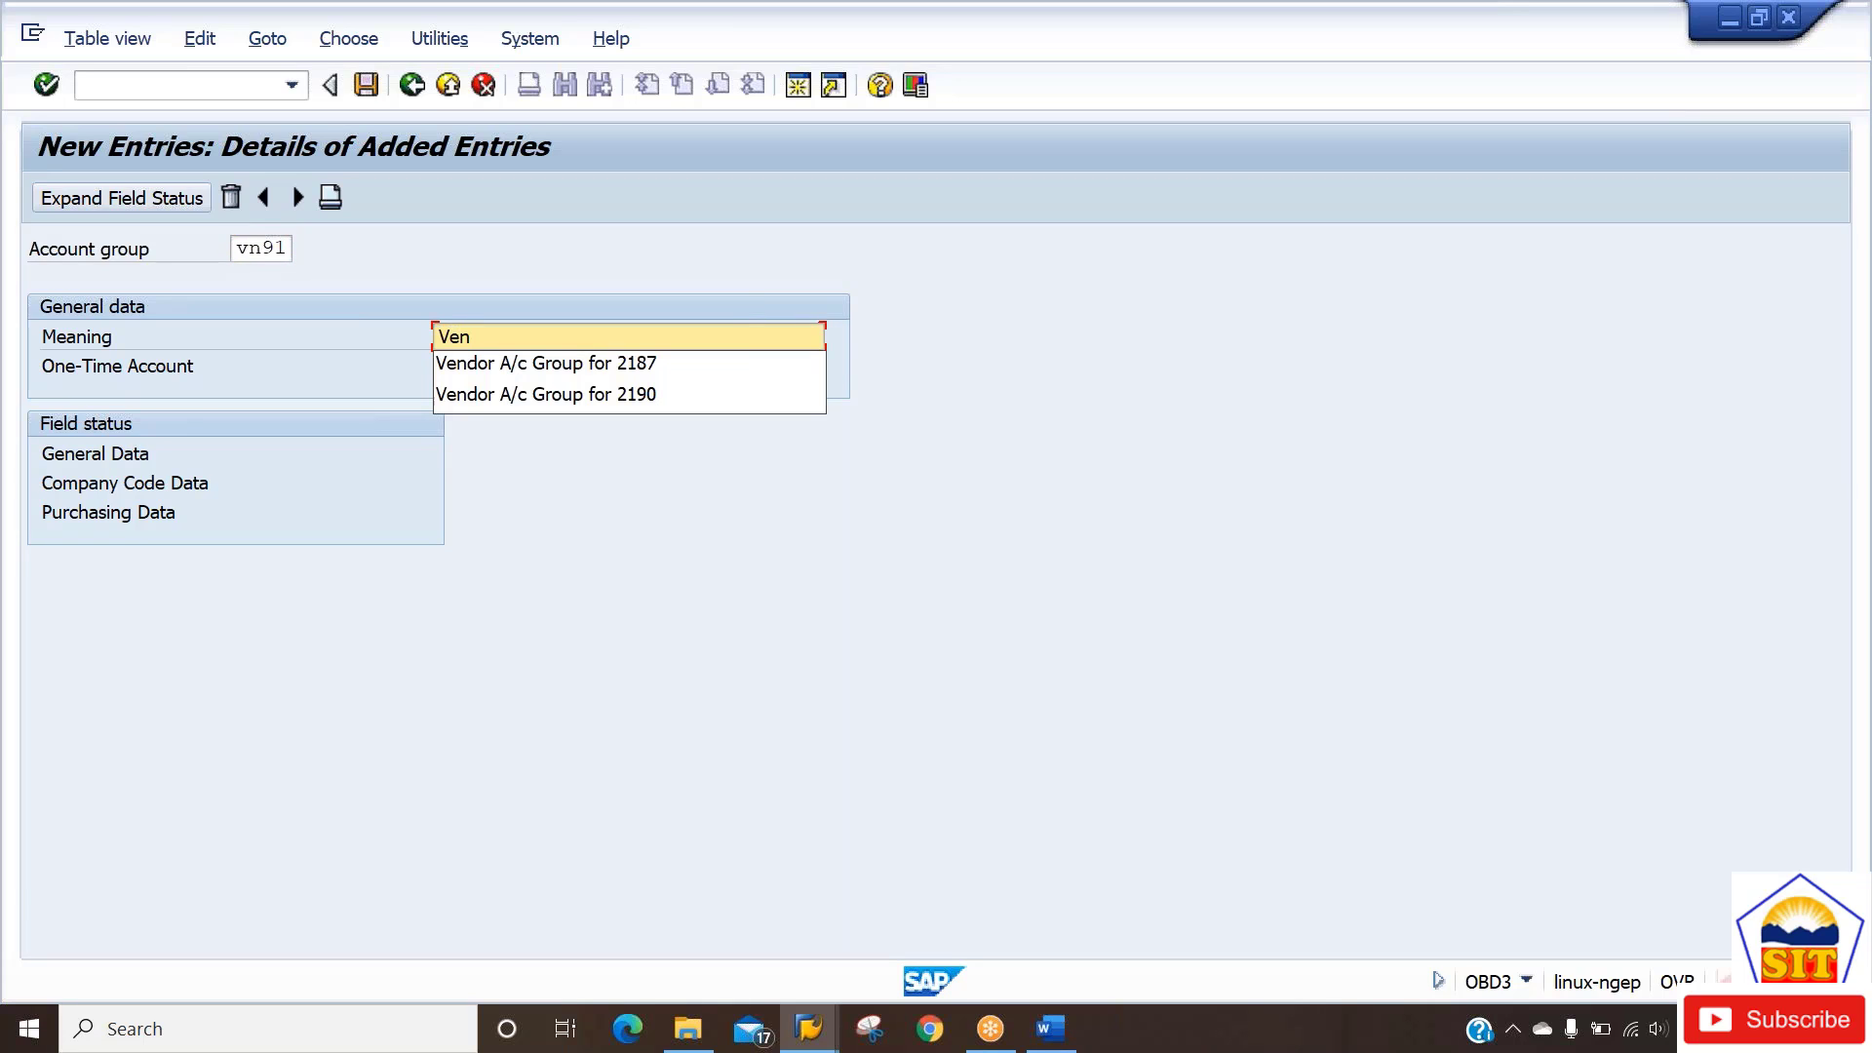
{"action": "key", "text": "Down"}
{"action": "left_click", "coordinate": [438, 362]}
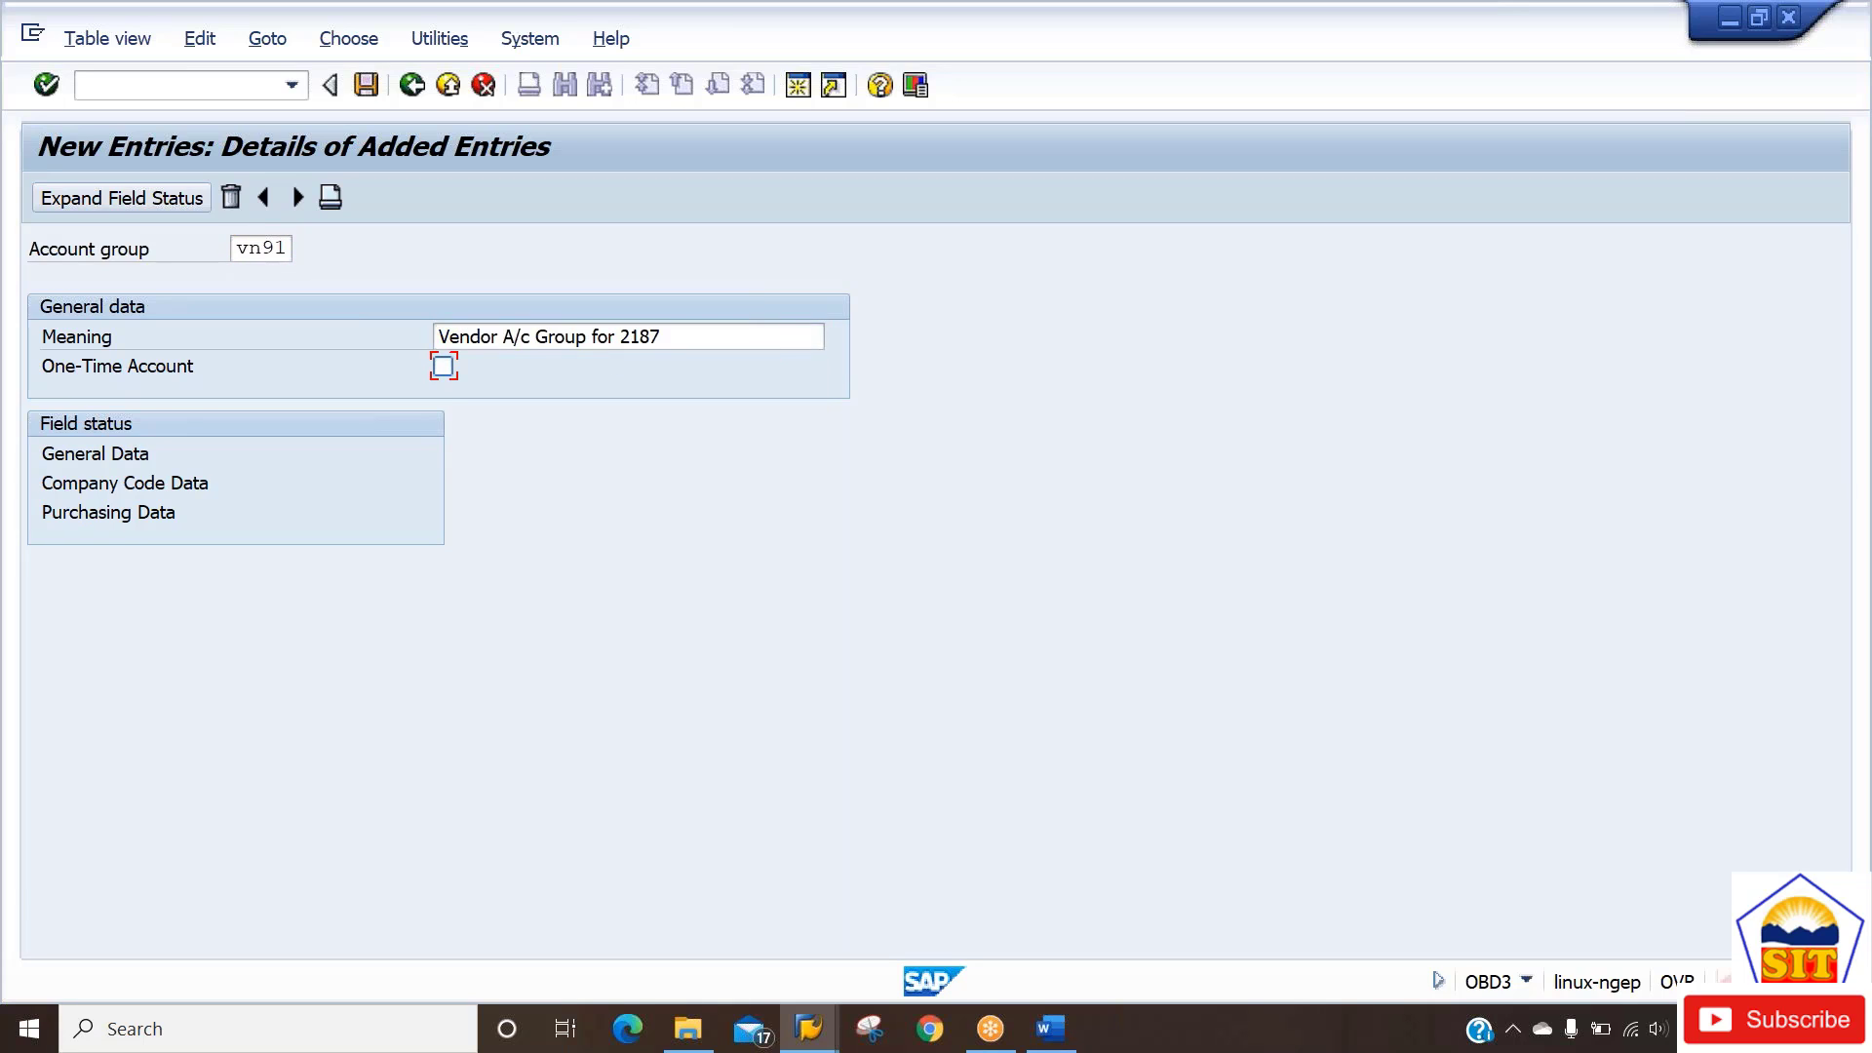
{"action": "type", "text": "91"}
{"action": "key", "text": "Return"}
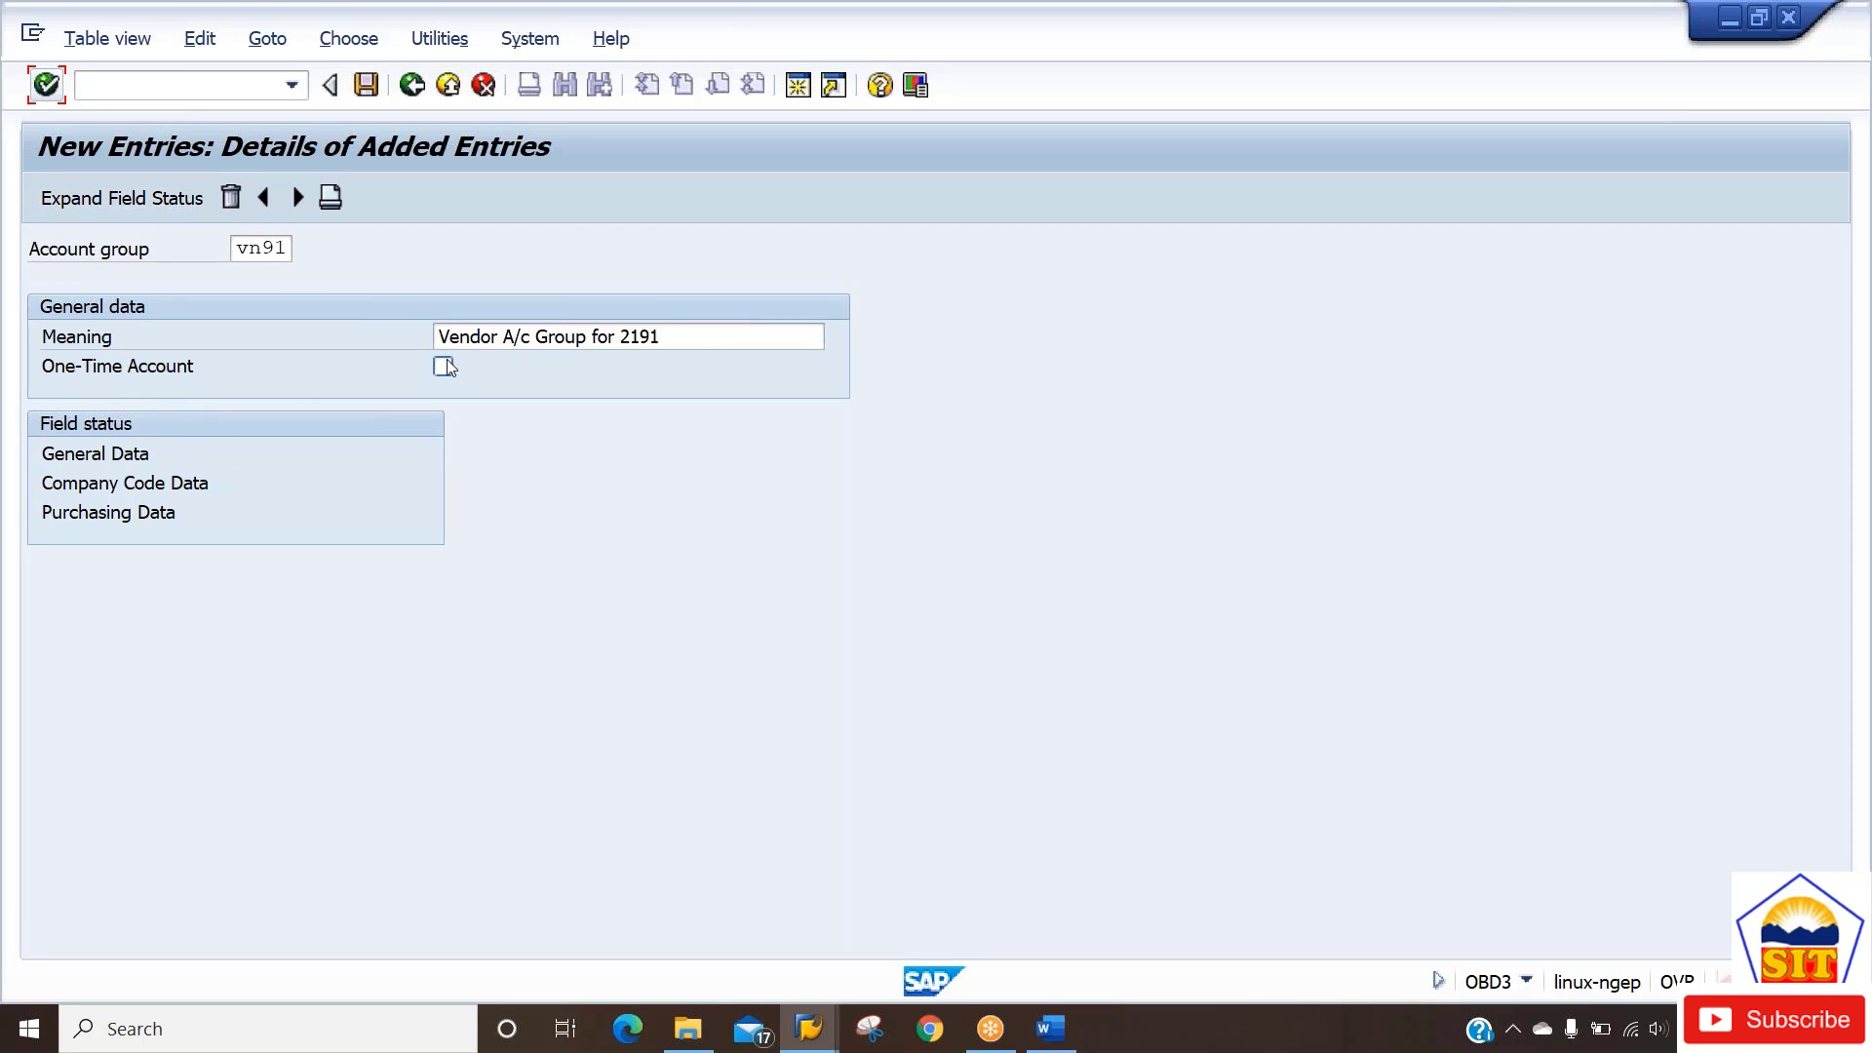
In VN91's company code data, make Reconciliation account a required entry under Account management and save to customizing request S4TK900470.
{"action": "double_click", "coordinate": [96, 488]}
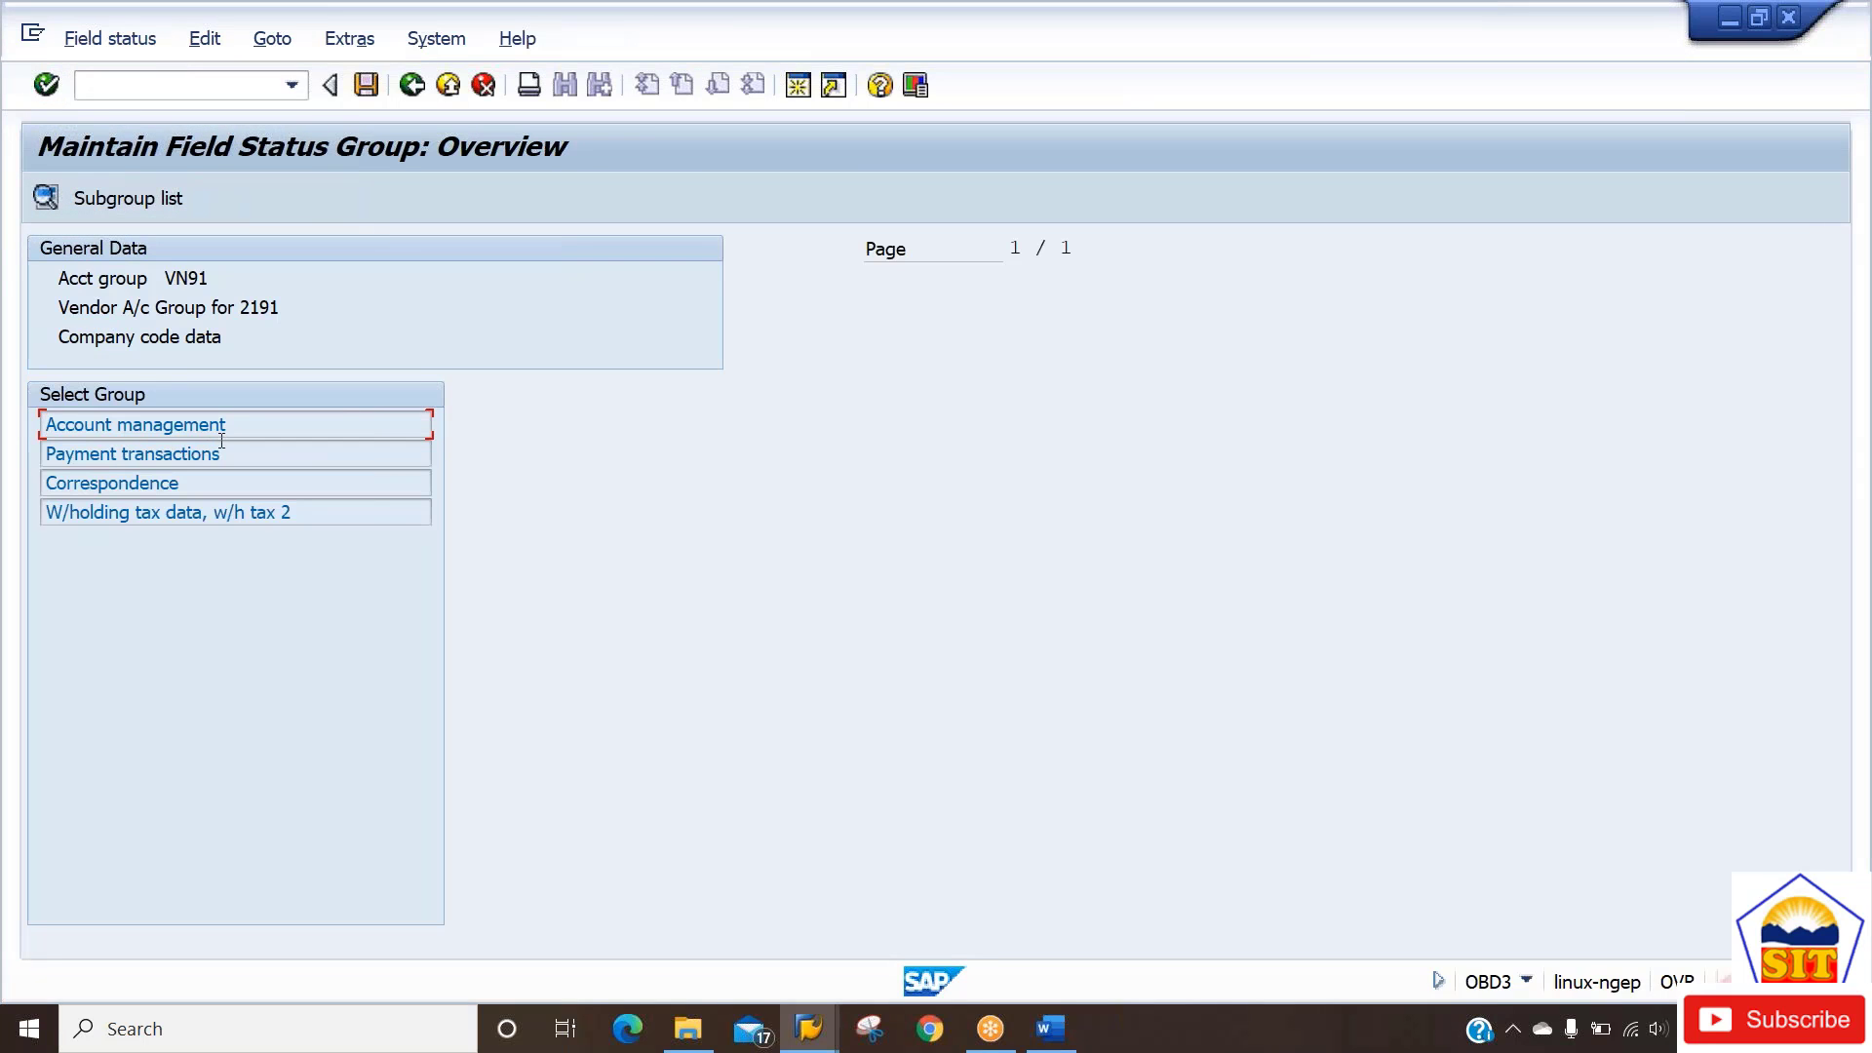
{"action": "double_click", "coordinate": [223, 425]}
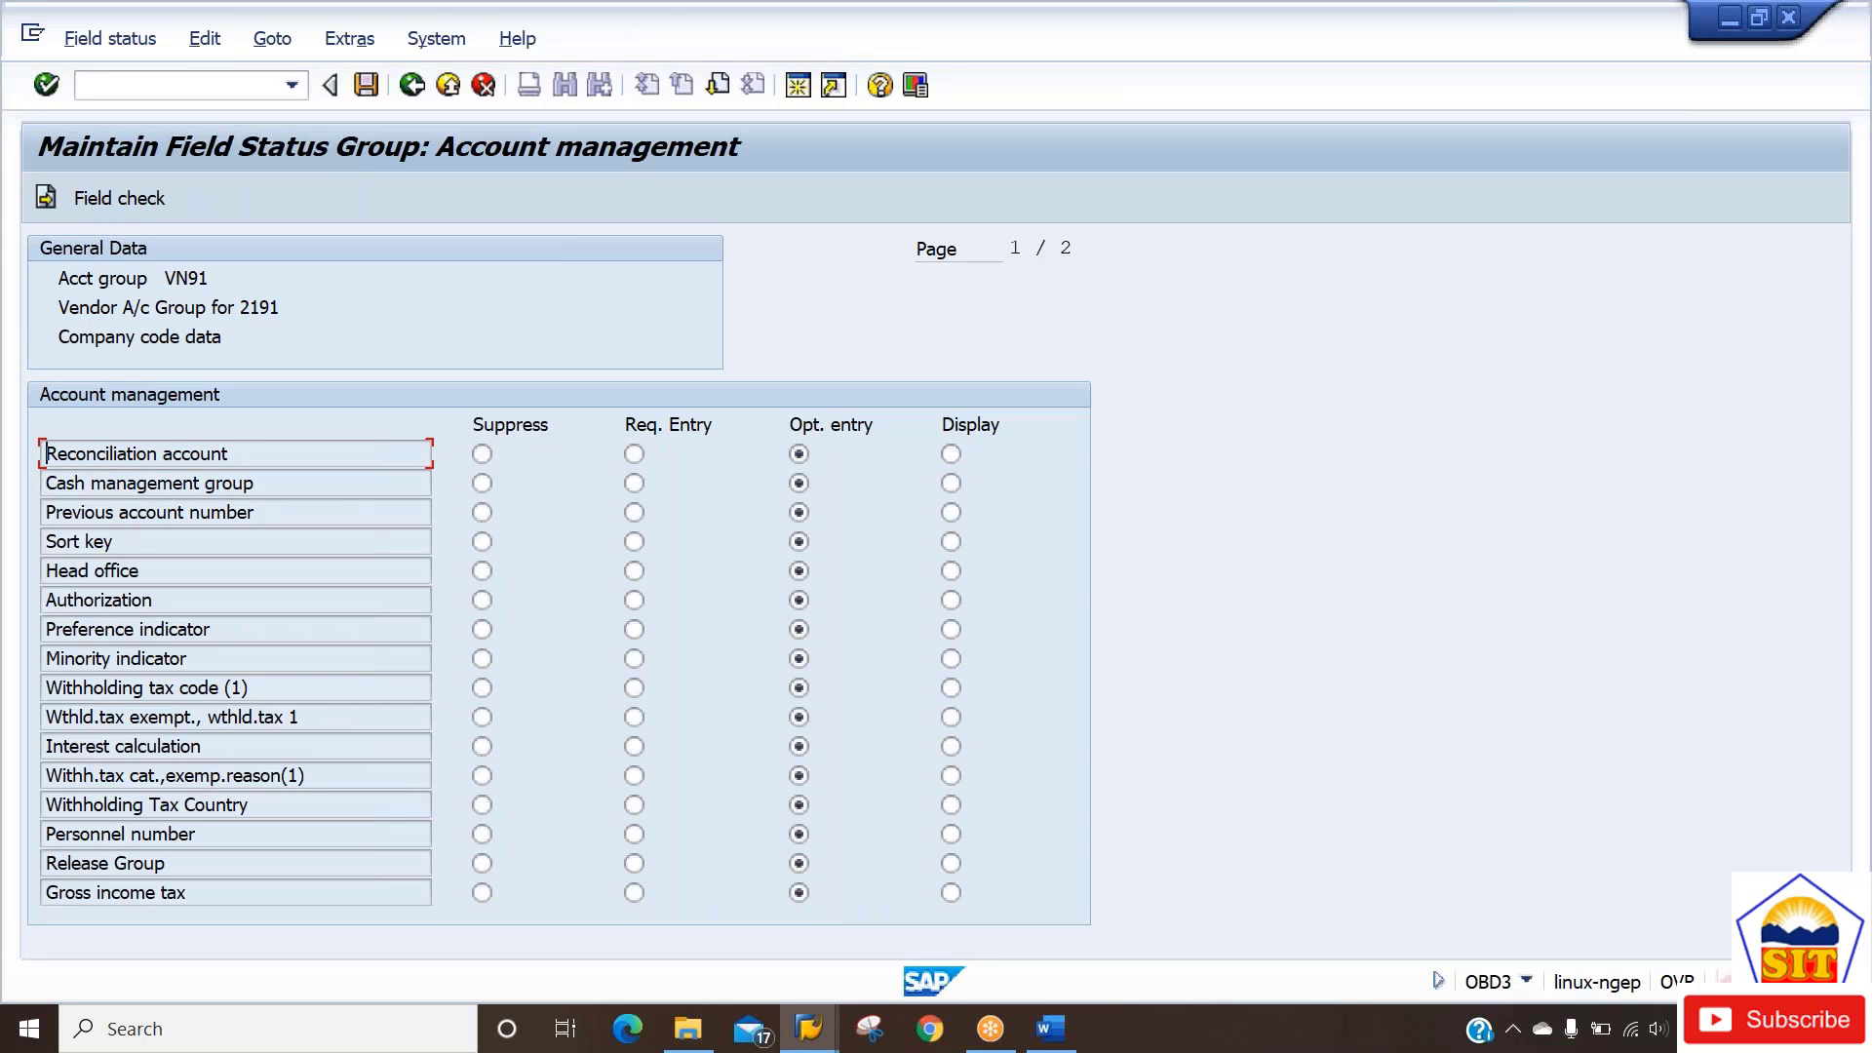
{"action": "left_click", "coordinate": [634, 455]}
{"action": "left_click", "coordinate": [367, 86]}
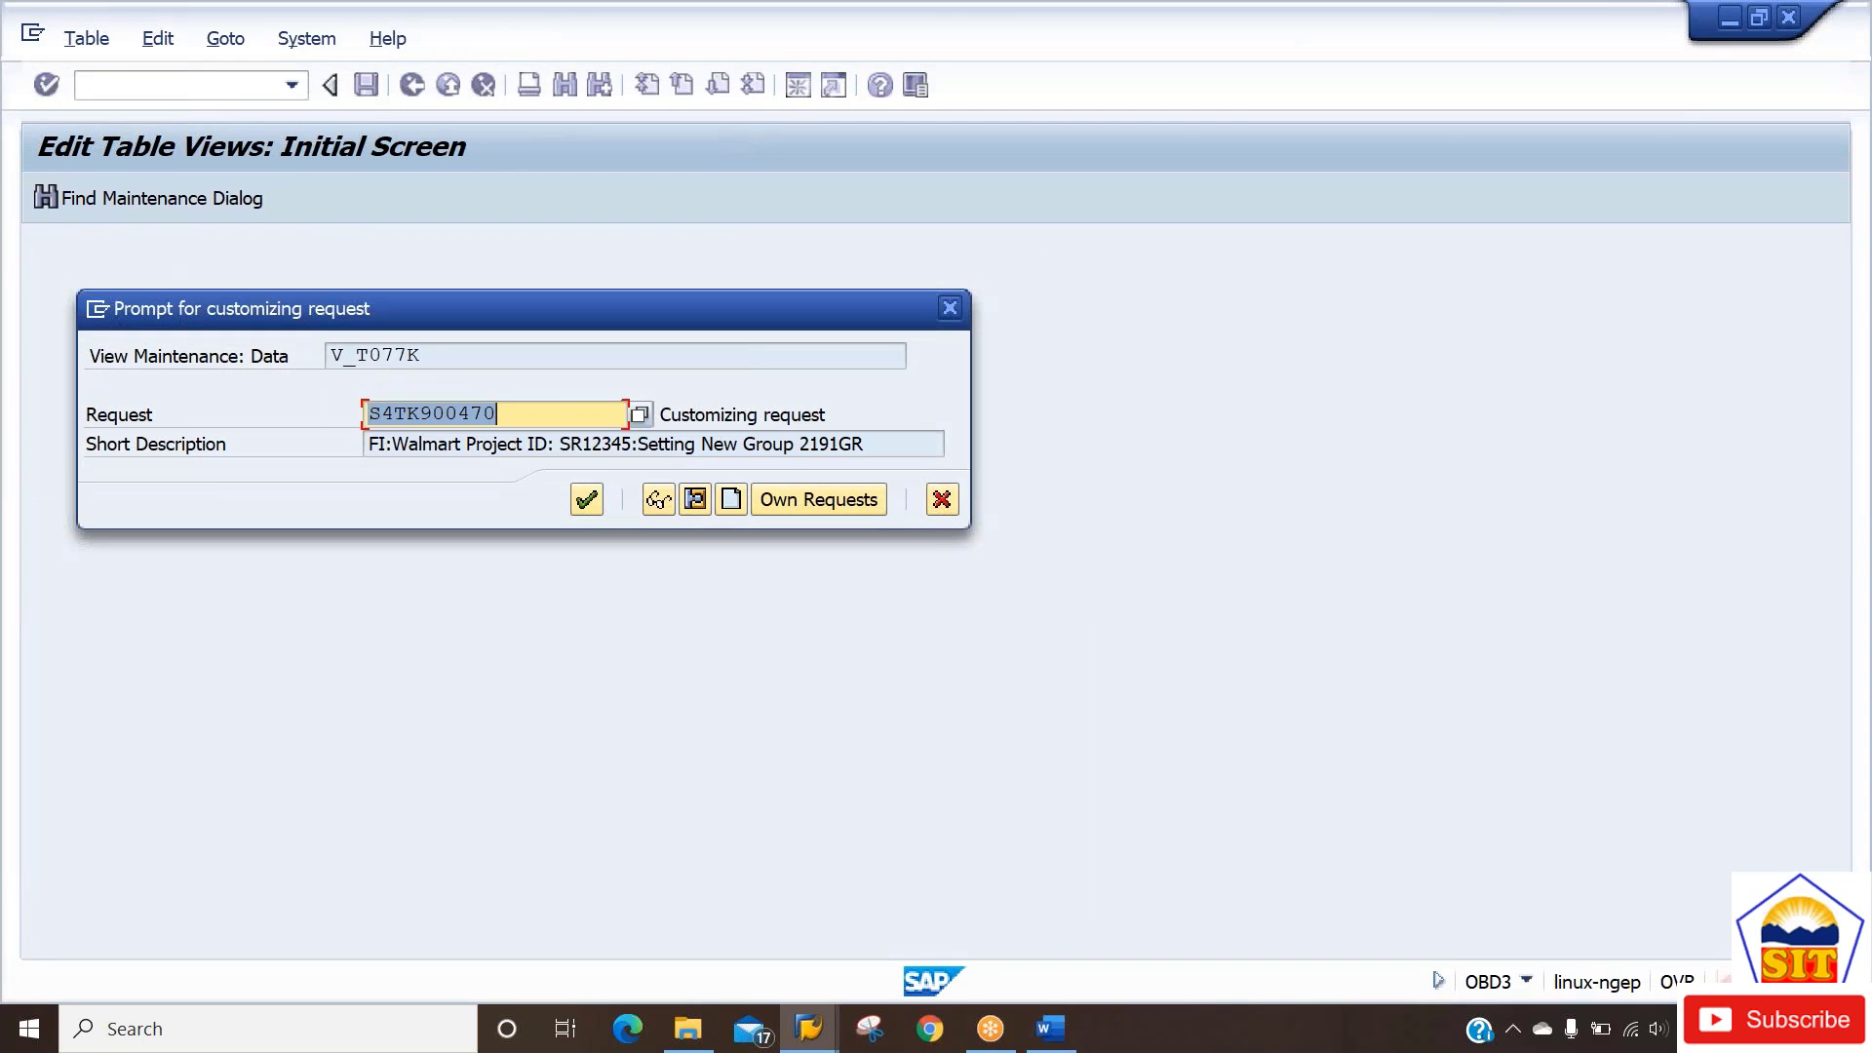
{"action": "key", "text": "Return"}
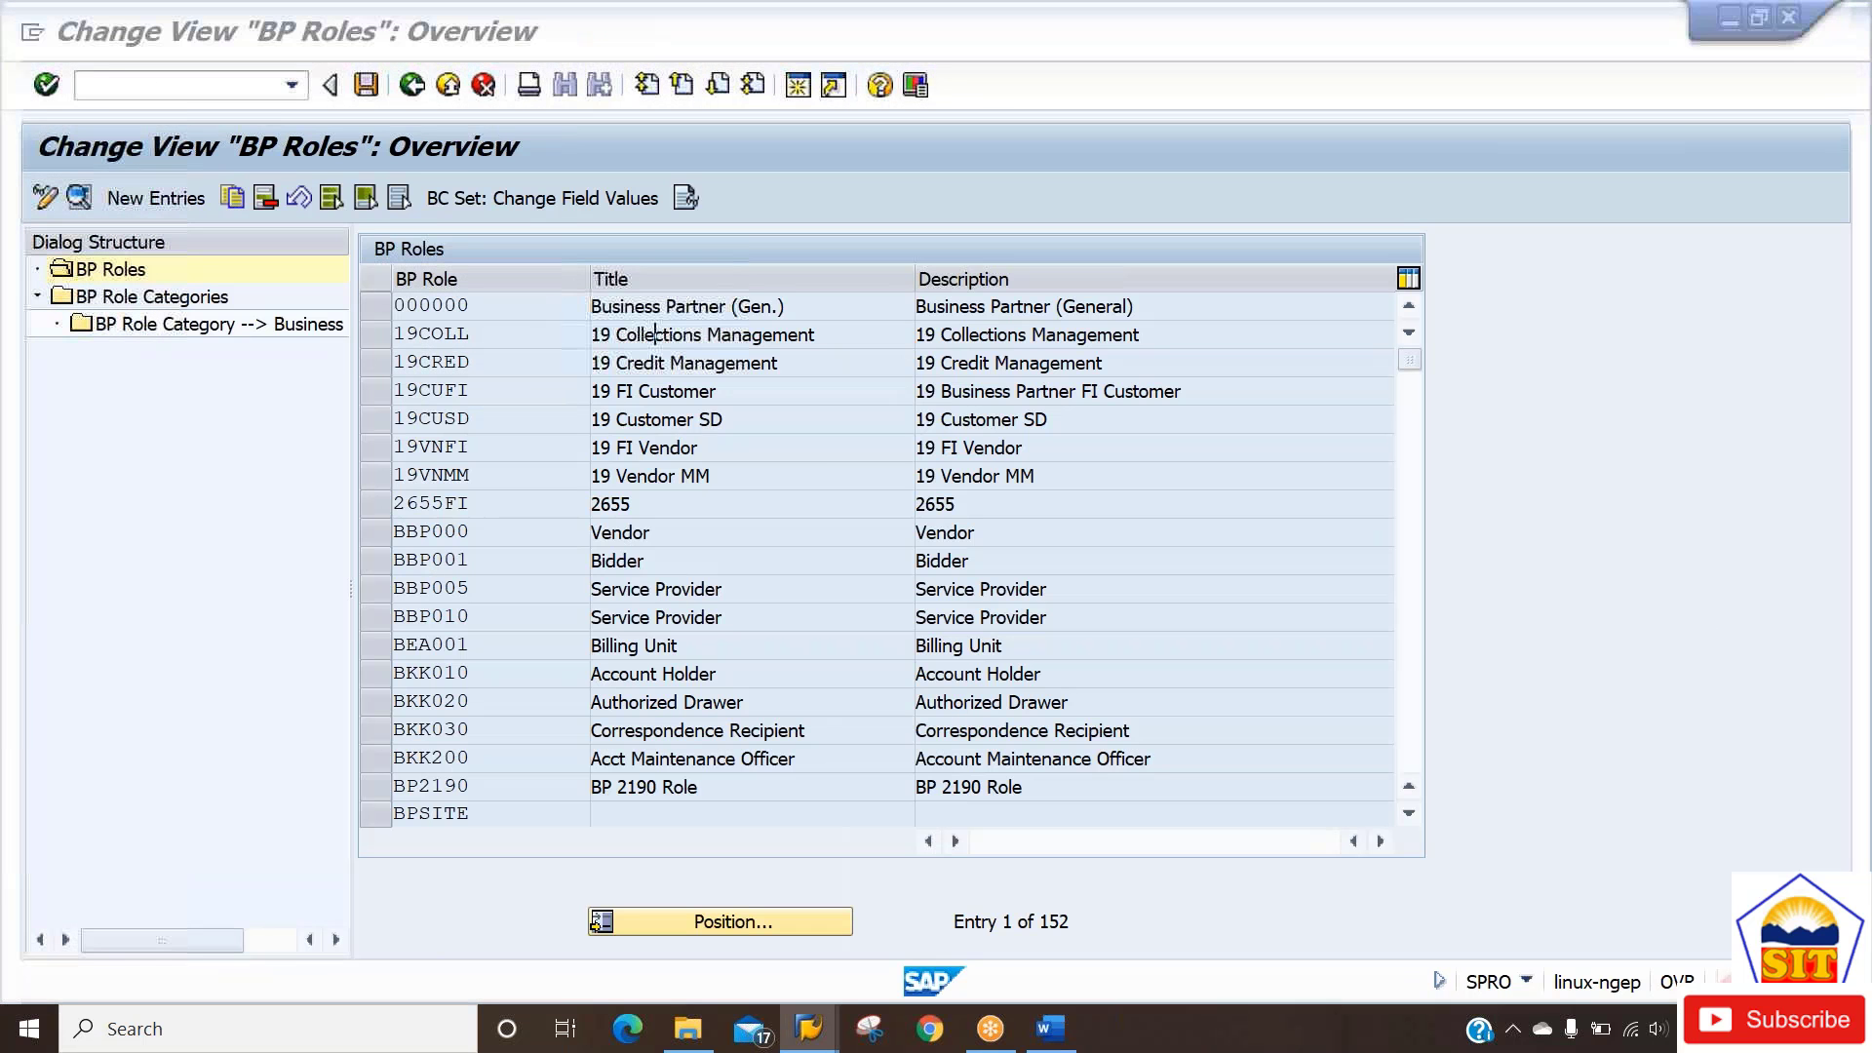
Switch to the Word notes and look up Step 5 for the vendor number range transaction code.
{"action": "key", "text": "alt+Tab"}
{"action": "key", "text": "Down"}
{"action": "key", "text": "Down"}
{"action": "key", "text": "Down"}
{"action": "key", "text": "Down"}
{"action": "key", "text": "Down"}
{"action": "key", "text": "Down"}
{"action": "key", "text": "Down"}
{"action": "key", "text": "Down"}
{"action": "key", "text": "Down"}
{"action": "key", "text": "Down"}
{"action": "key", "text": "Down"}
{"action": "key", "text": "Down"}
{"action": "key", "text": "Down"}
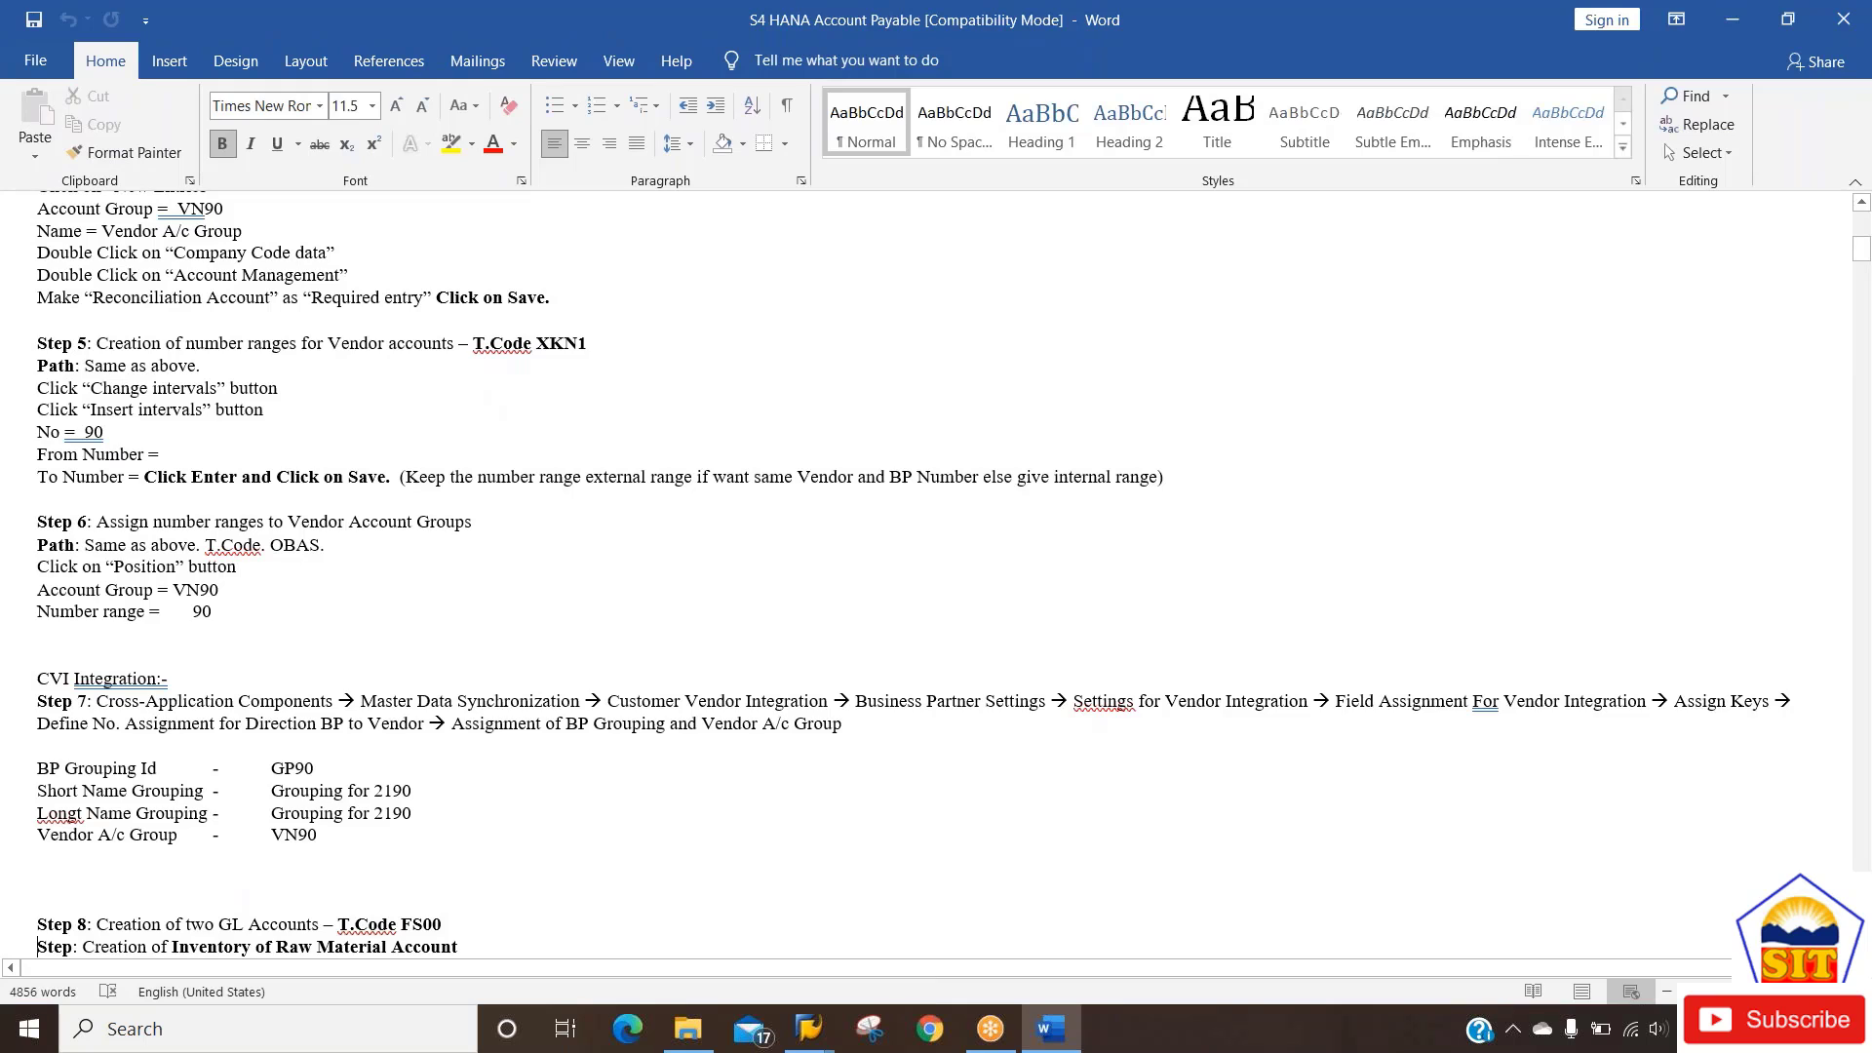
Switch back to SAP, run transaction XKN1 and open the vendor number range intervals for editing.
{"action": "key", "text": "alt+Tab"}
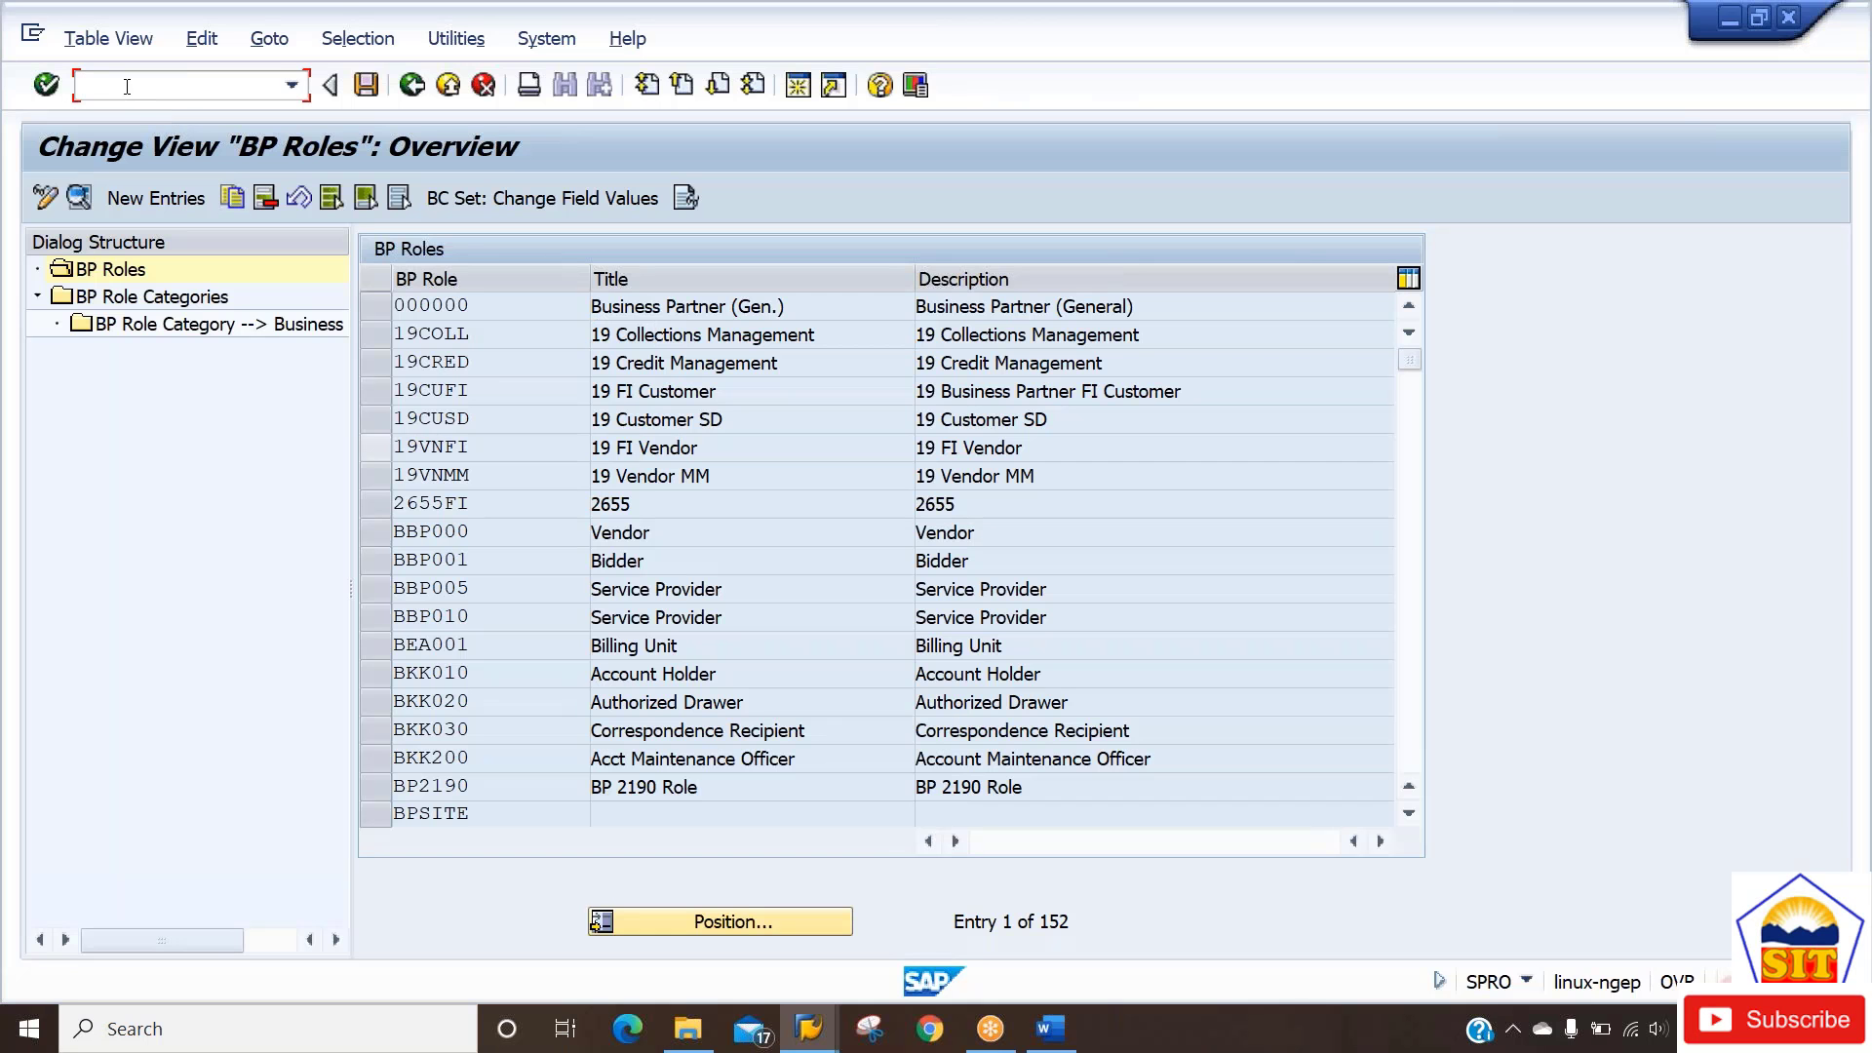
{"action": "type", "text": "/nxkn1"}
{"action": "key", "text": "Return"}
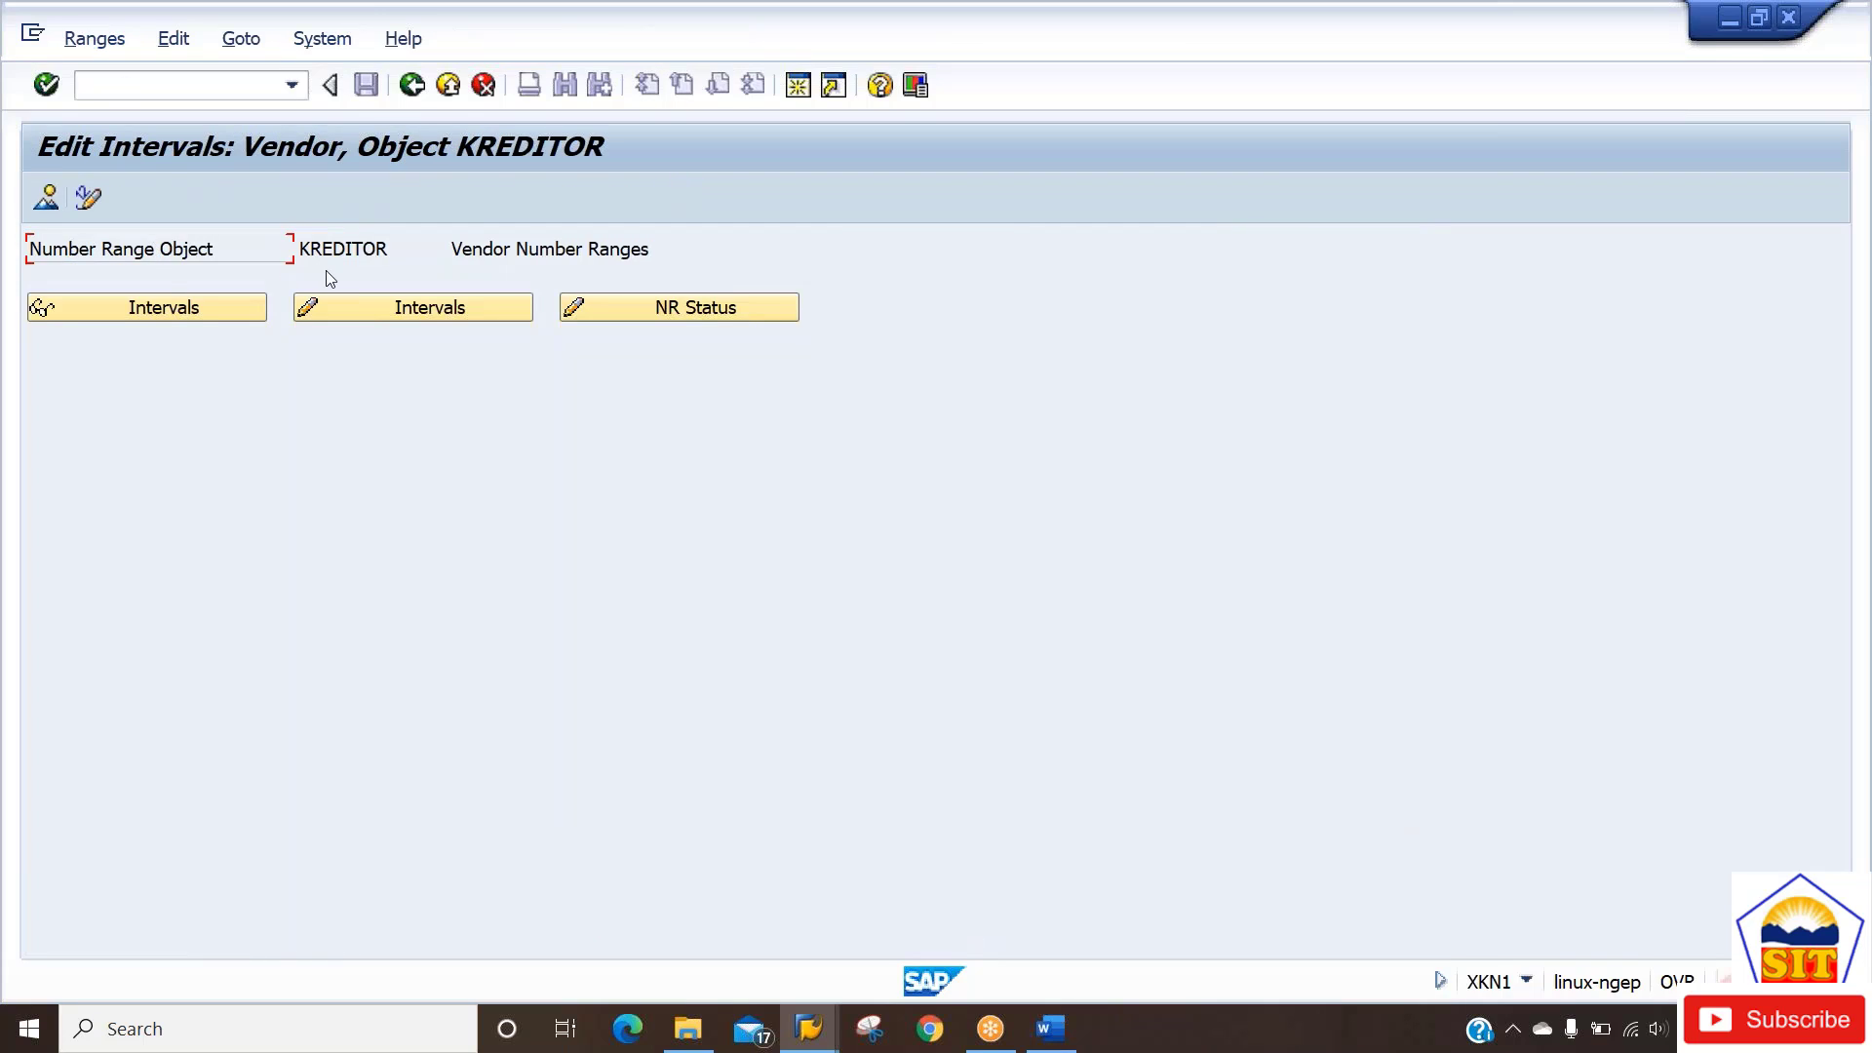
{"action": "double_click", "coordinate": [307, 252]}
{"action": "left_click", "coordinate": [389, 310]}
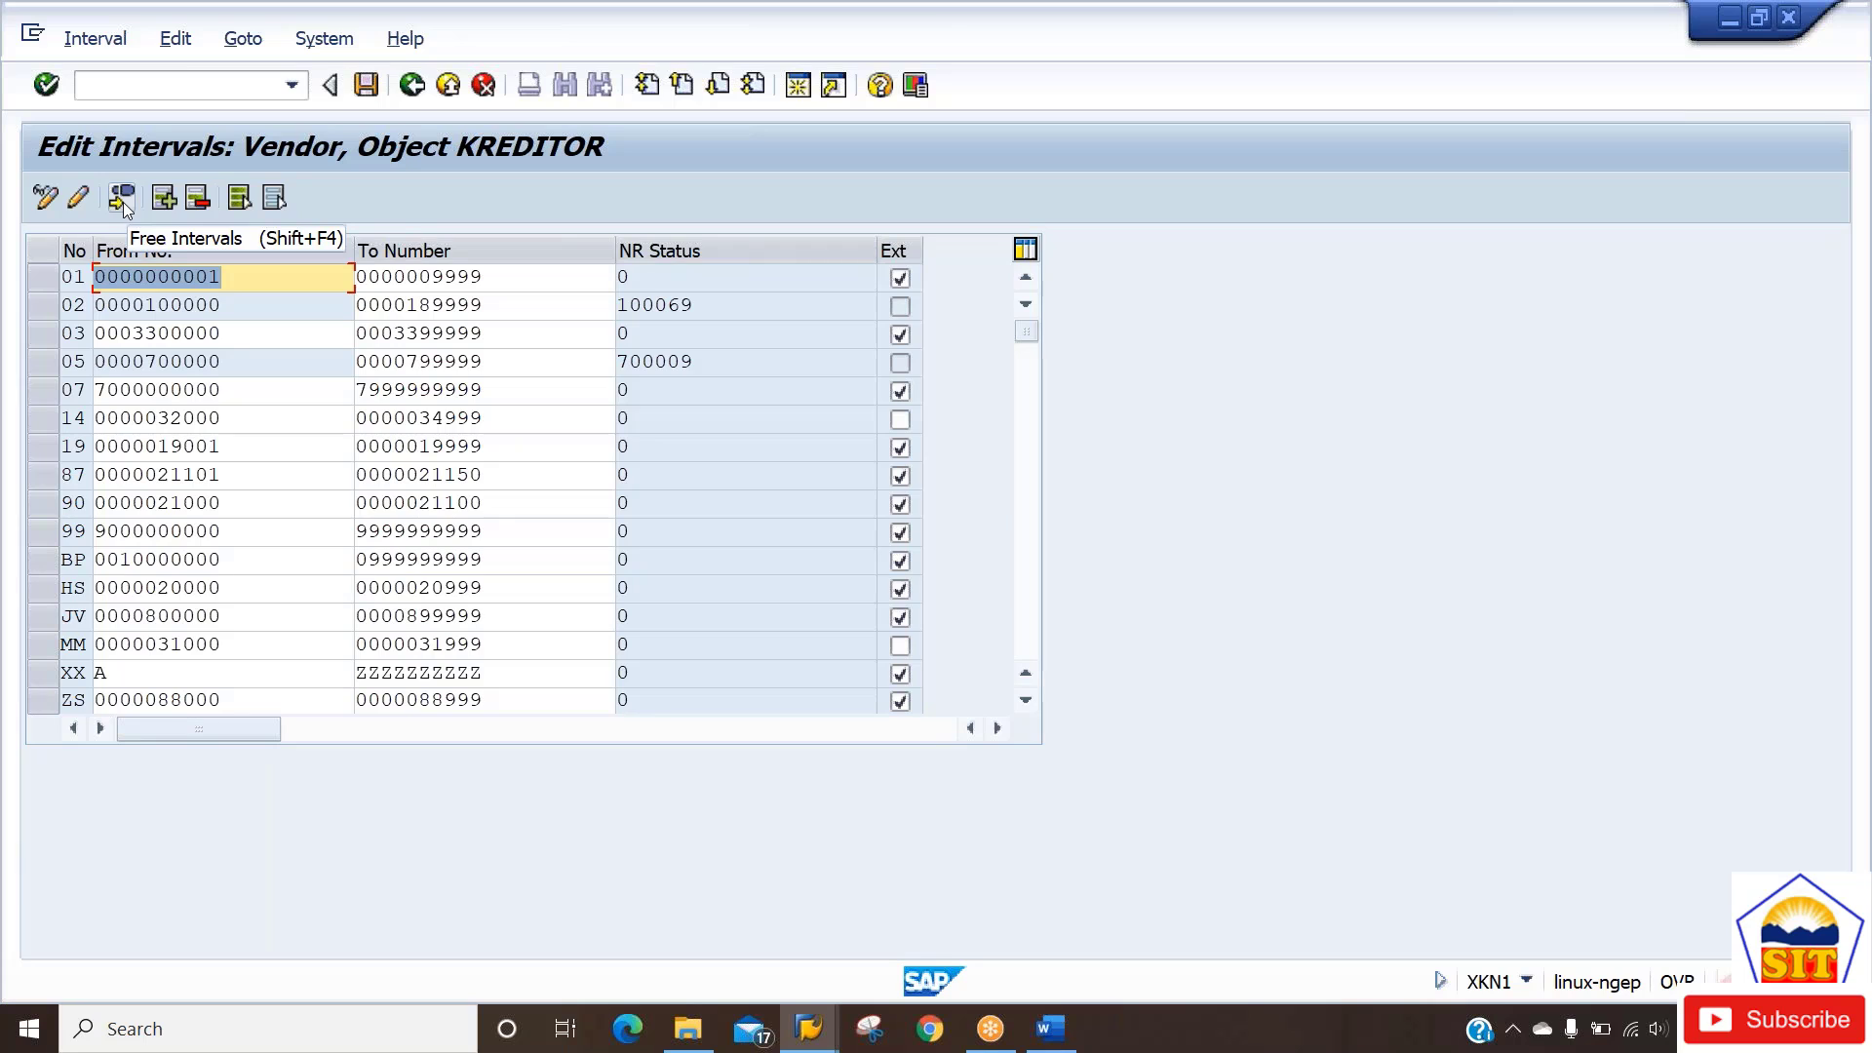
Examine the free intervals of the vendor number ranges for an unused range, and close the list without choosing one.
{"action": "left_click", "coordinate": [122, 199]}
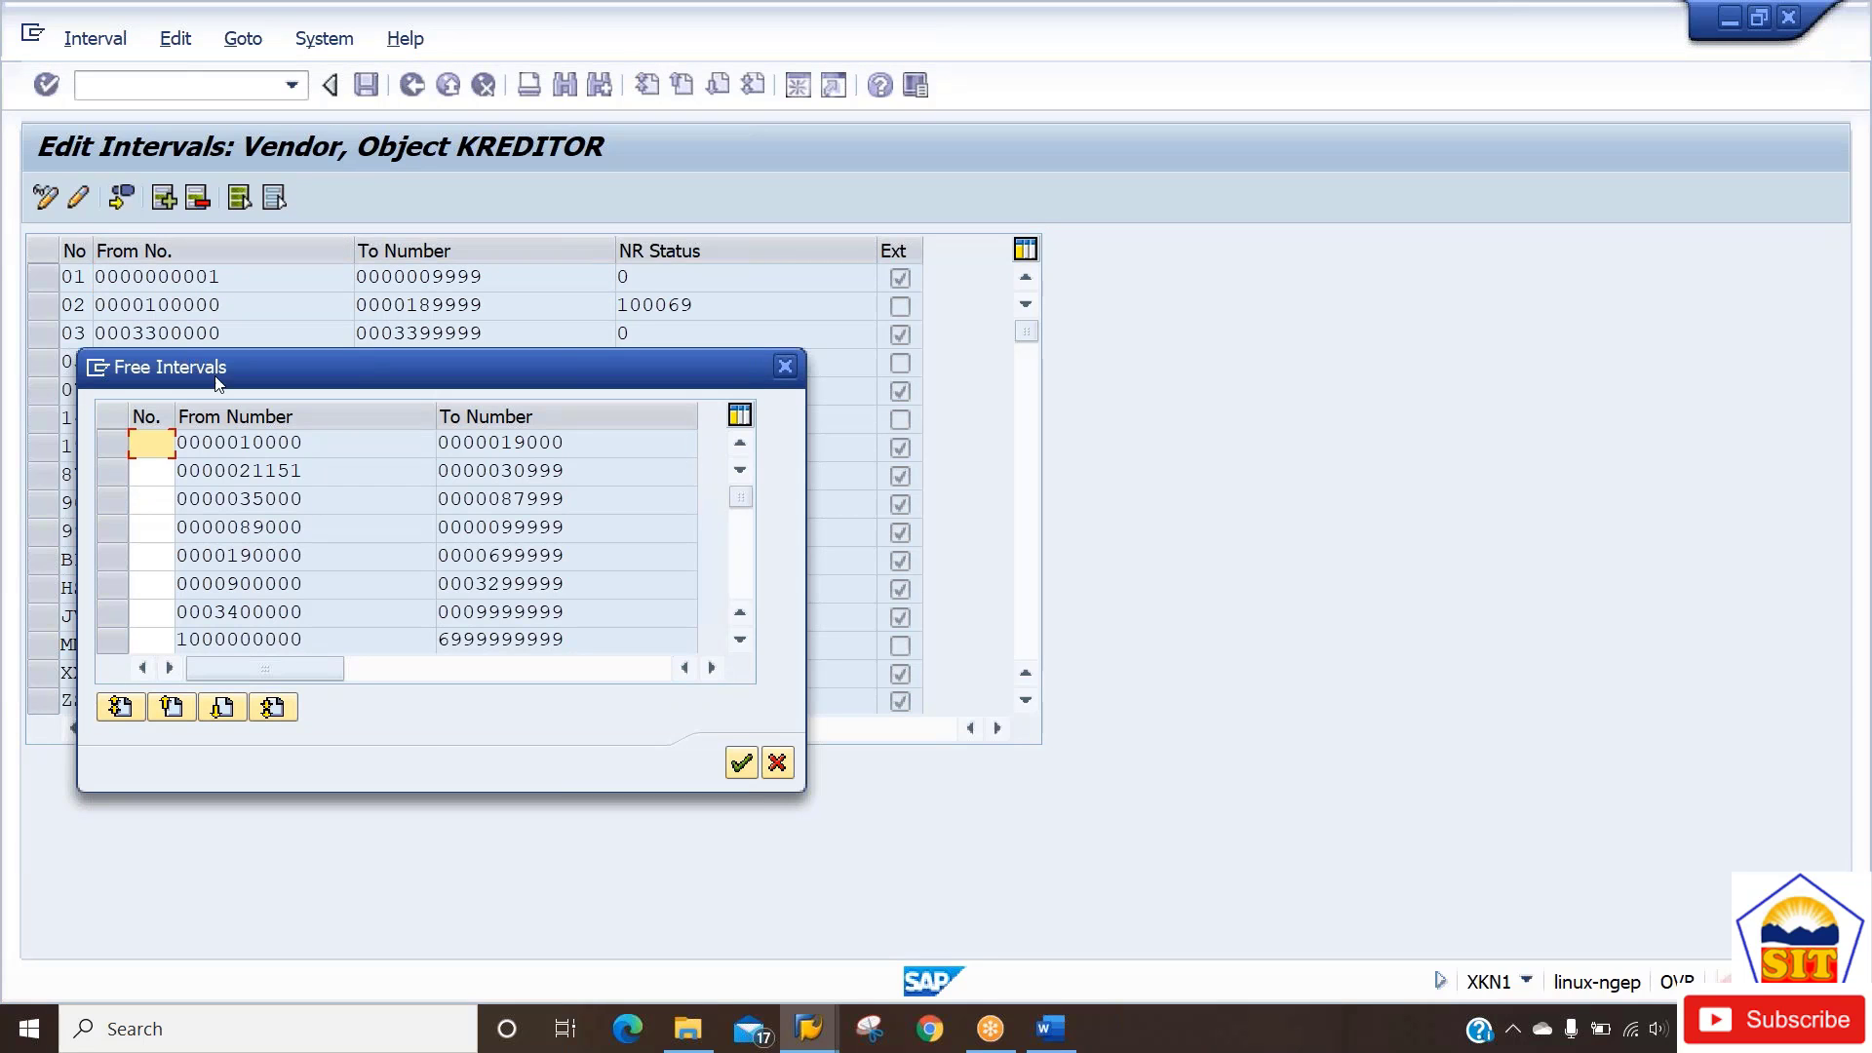
{"action": "left_click", "coordinate": [303, 470]}
{"action": "left_click_drag", "start_coordinate": [303, 470], "coordinate": [103, 475]}
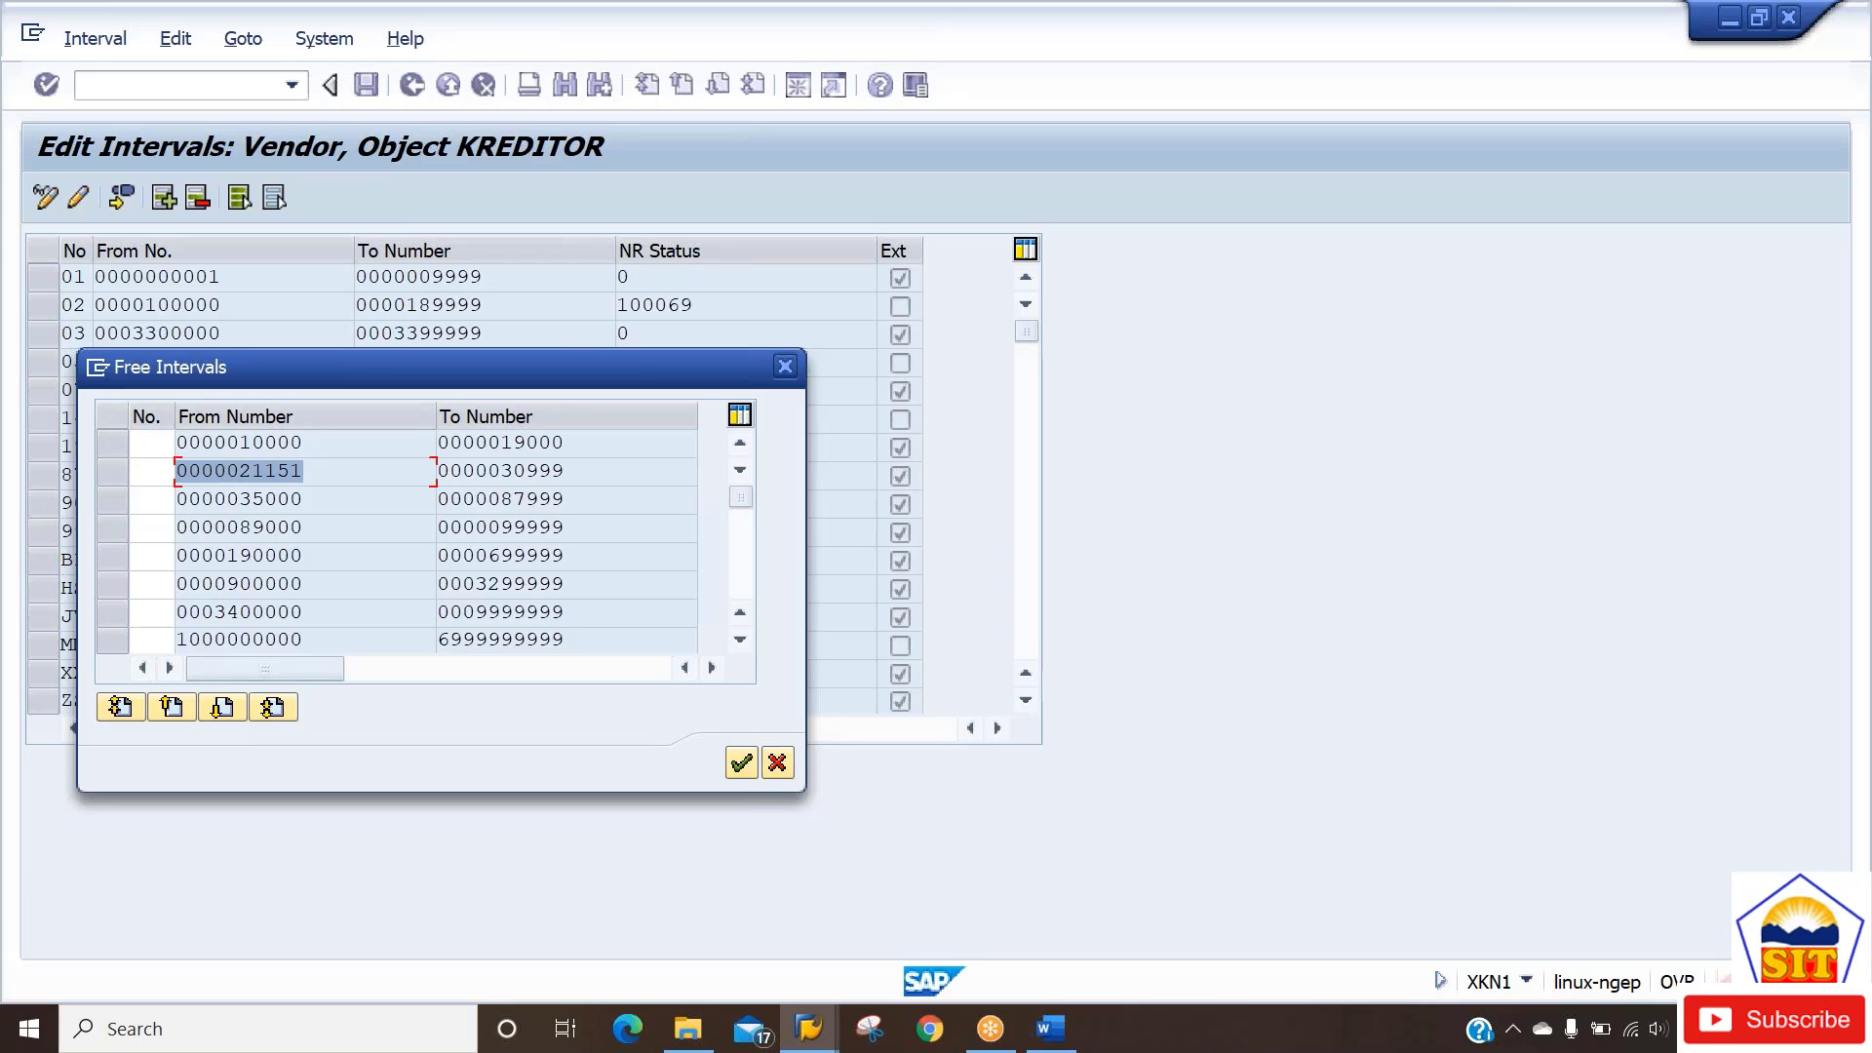
{"action": "double_click", "coordinate": [297, 445]}
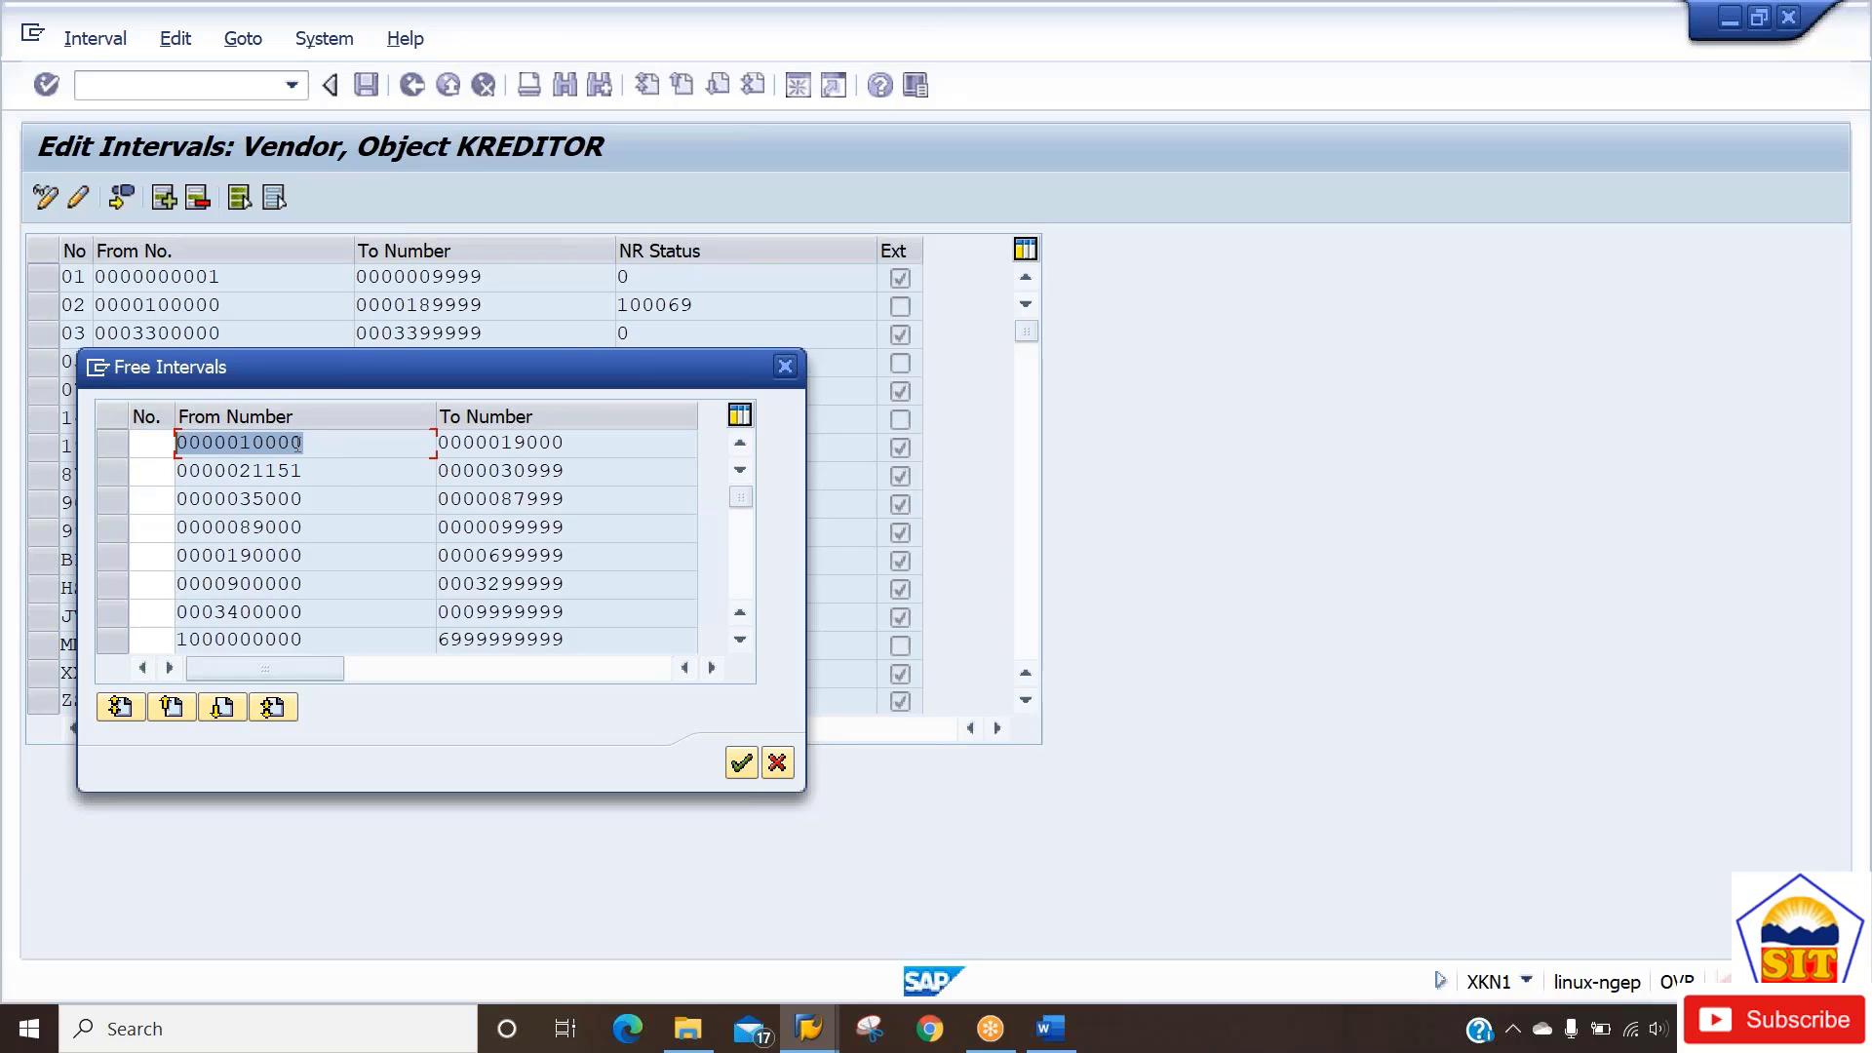
{"action": "left_click_drag", "start_coordinate": [555, 453], "coordinate": [476, 449]}
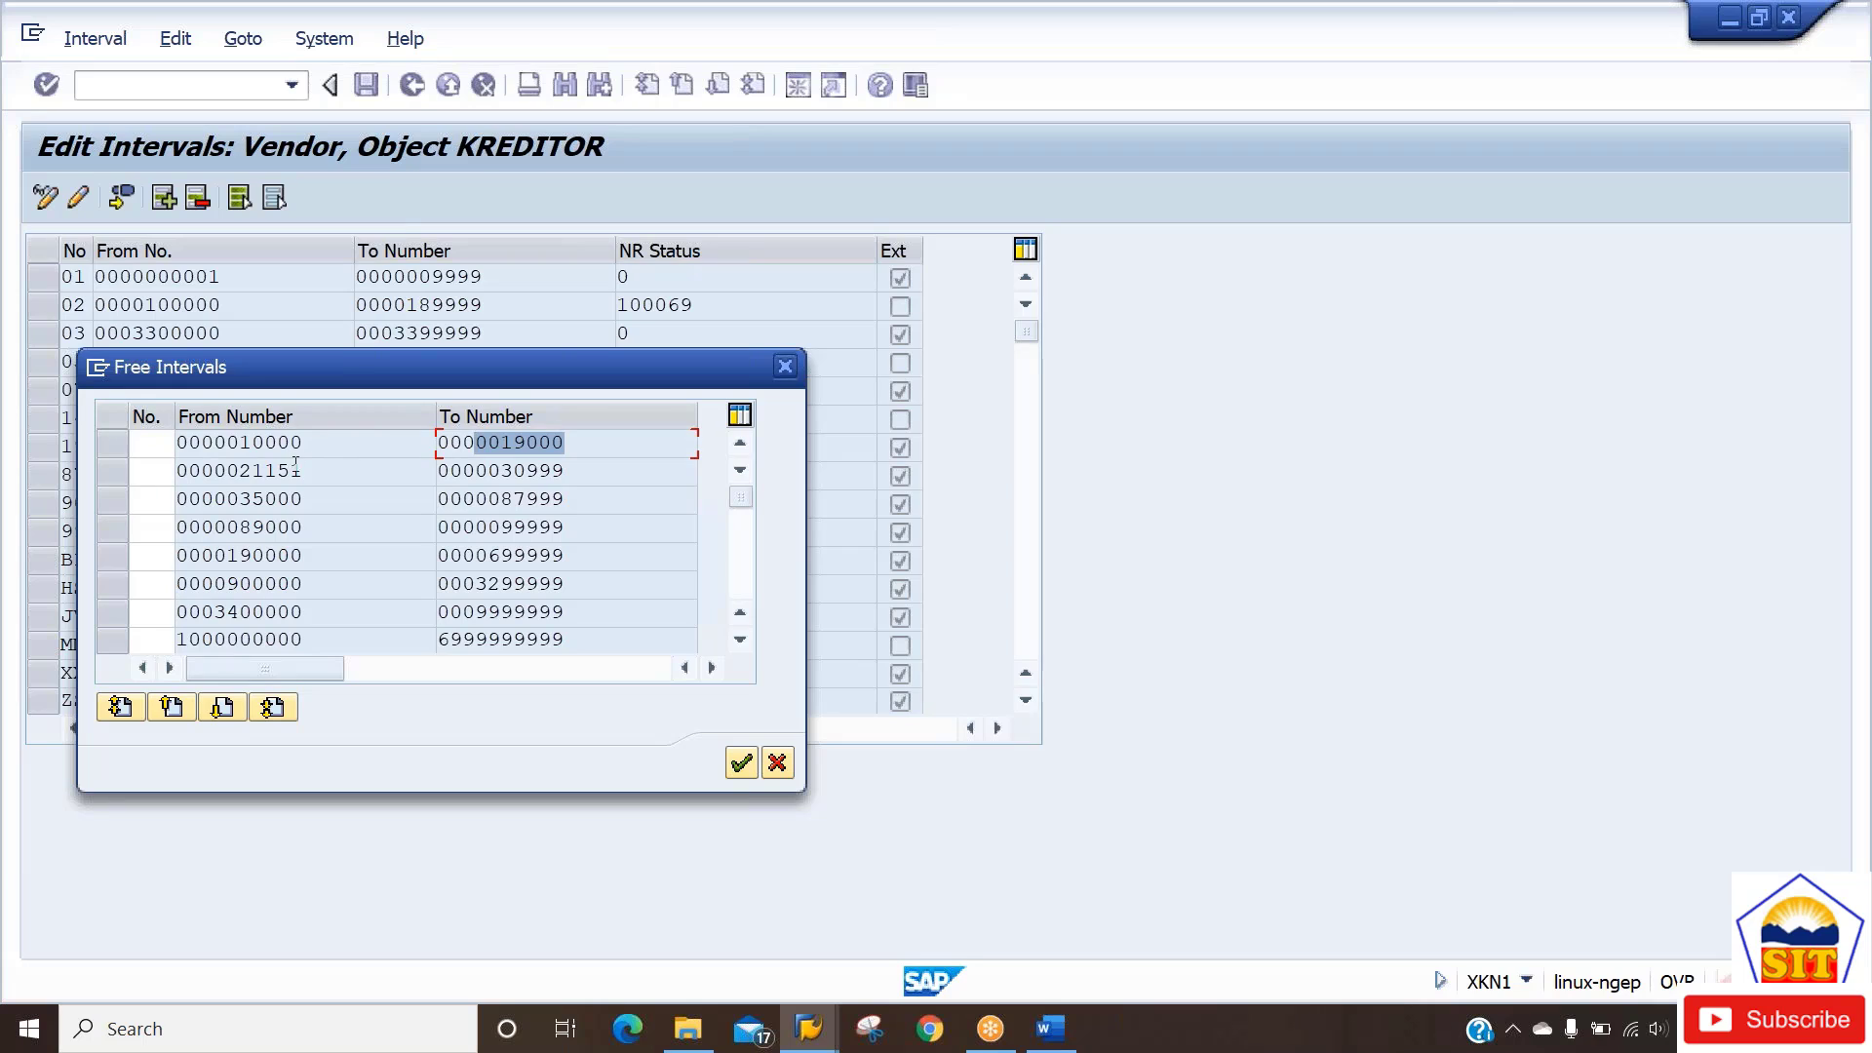
{"action": "left_click", "coordinate": [290, 472]}
{"action": "left_click_drag", "start_coordinate": [290, 472], "coordinate": [197, 471]}
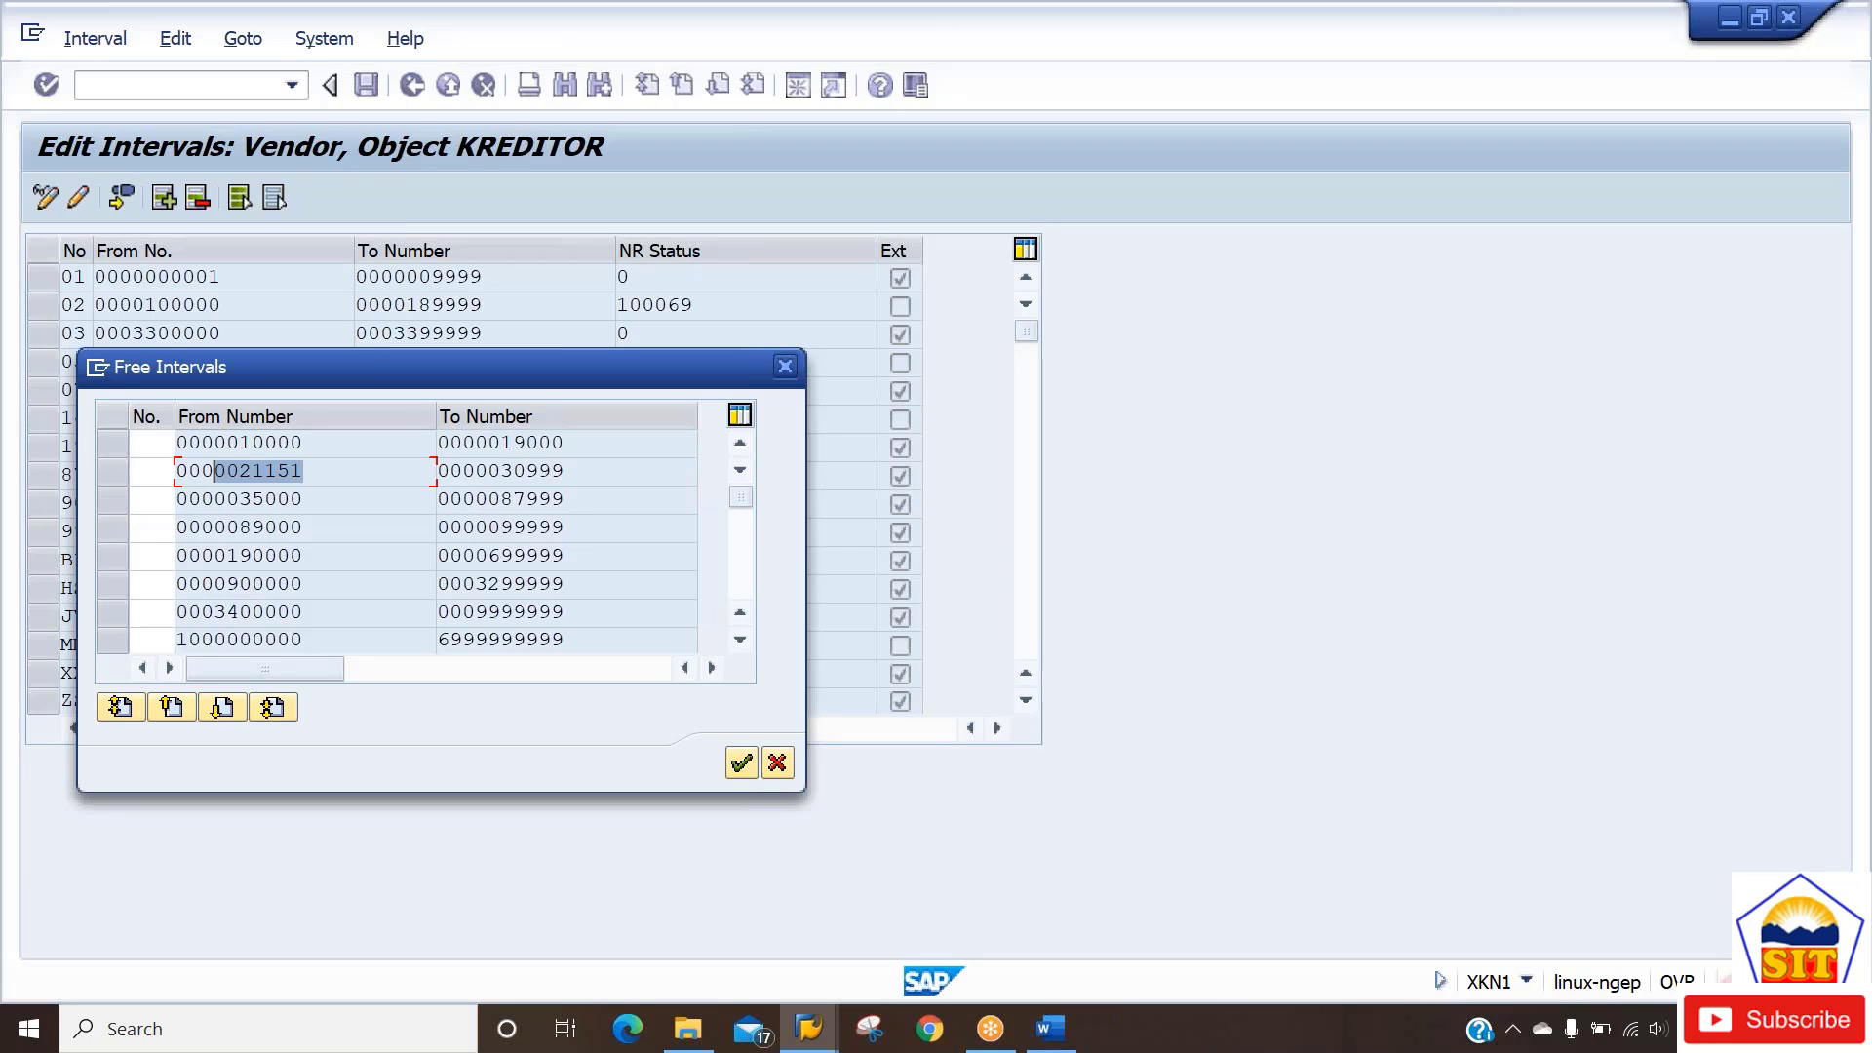
{"action": "left_click_drag", "start_coordinate": [311, 472], "coordinate": [241, 479]}
{"action": "left_click", "coordinate": [241, 479]}
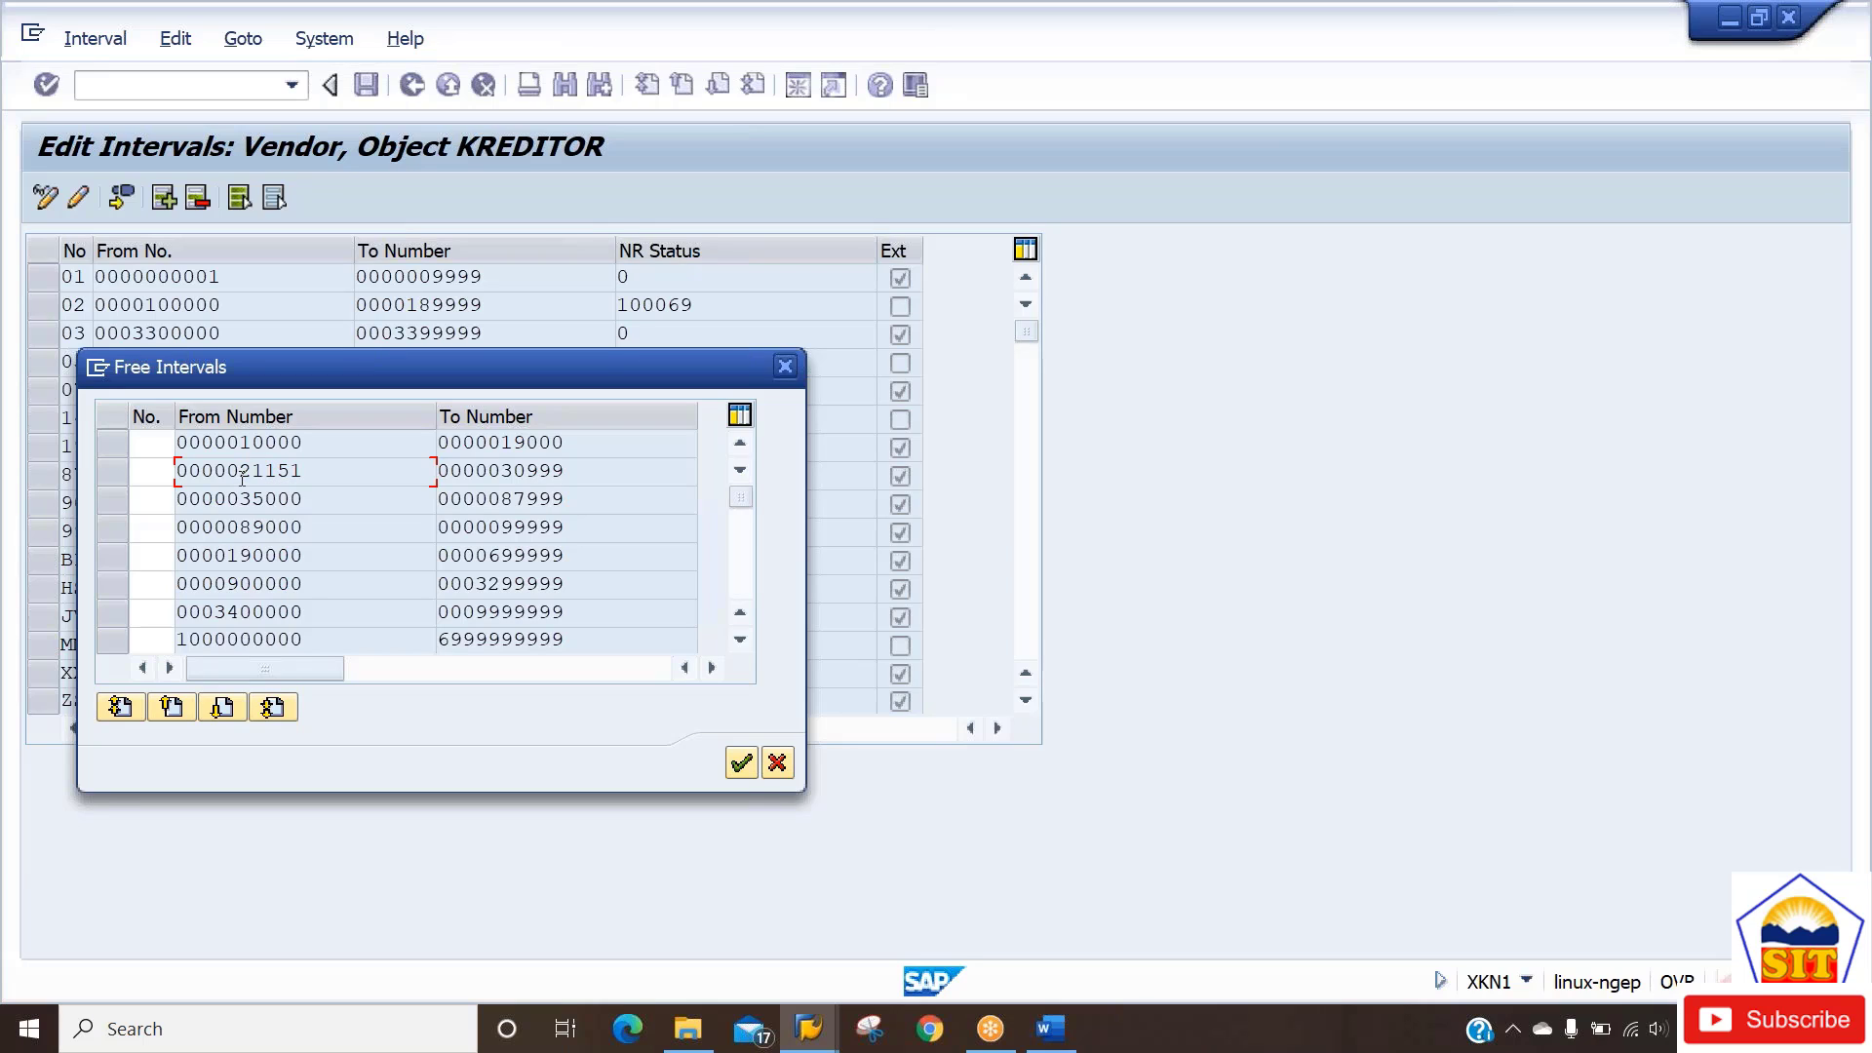
{"action": "left_click", "coordinate": [777, 764]}
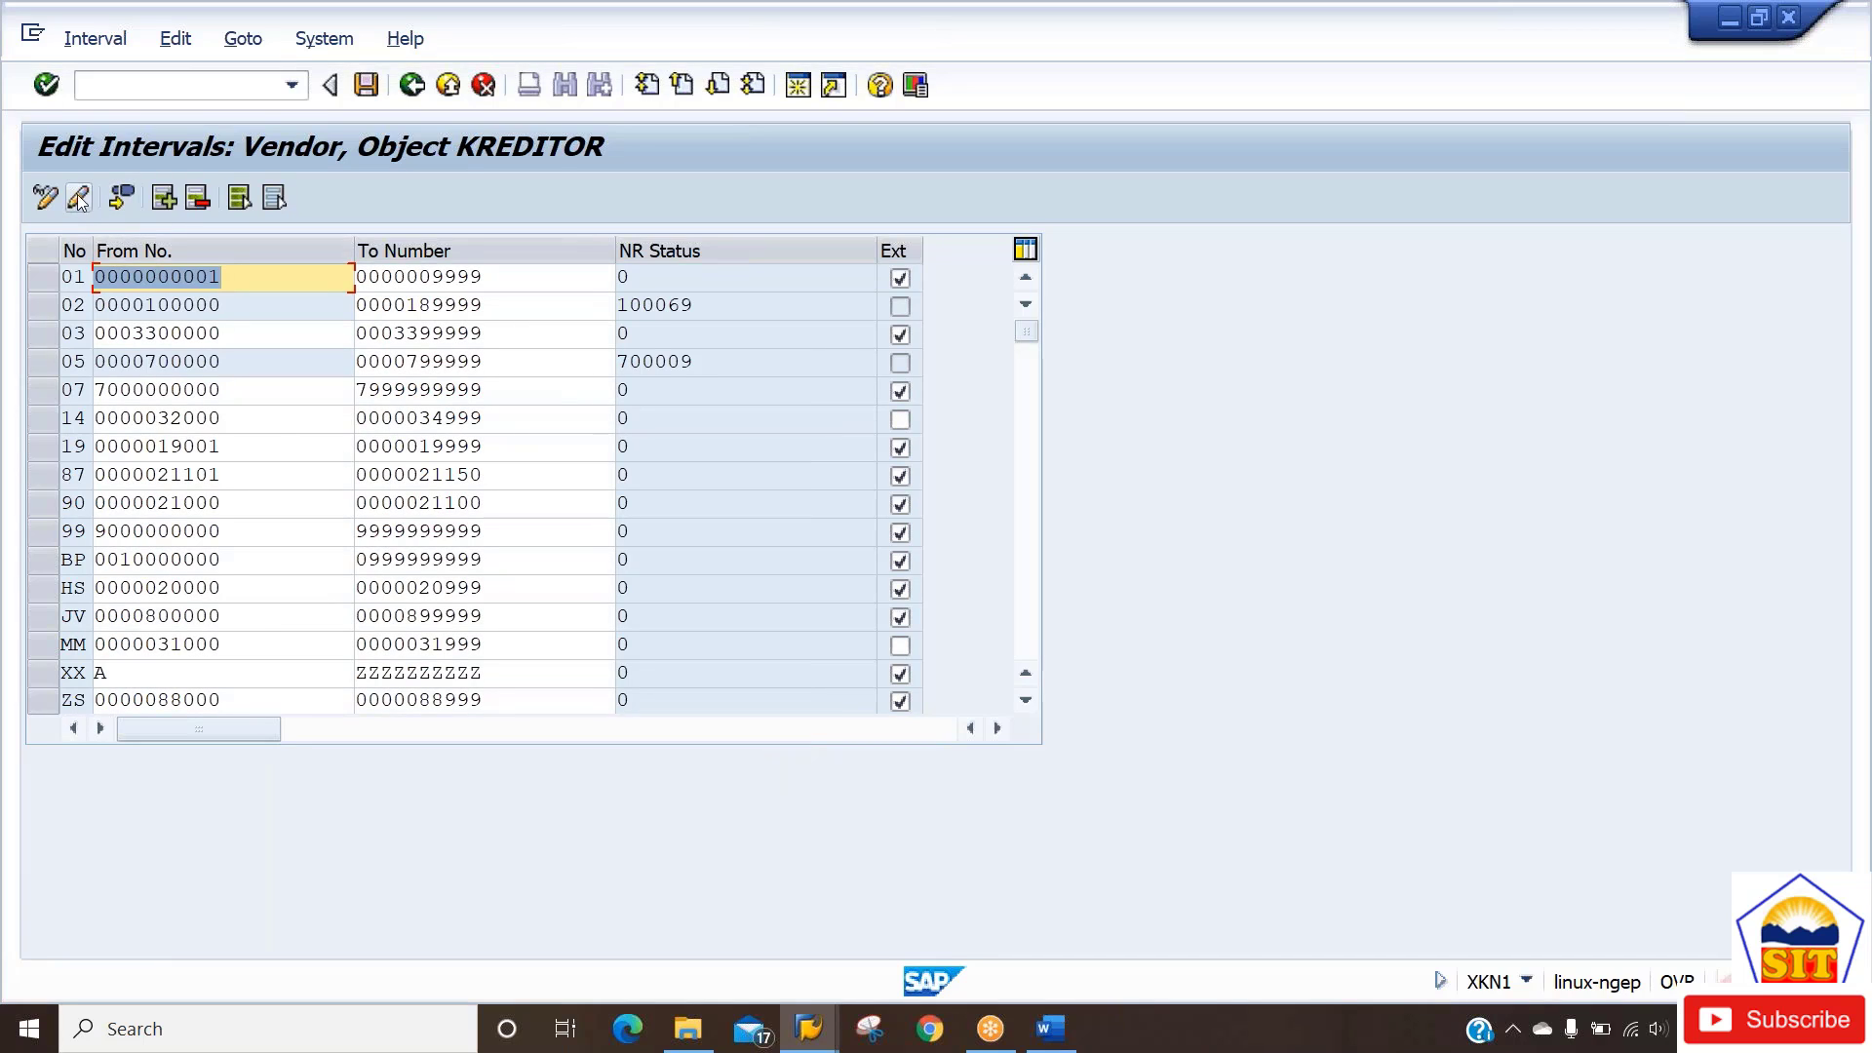
Insert vendor number range interval 91 from 21151 to 21199 as an external range and save it.
{"action": "left_click", "coordinate": [162, 199]}
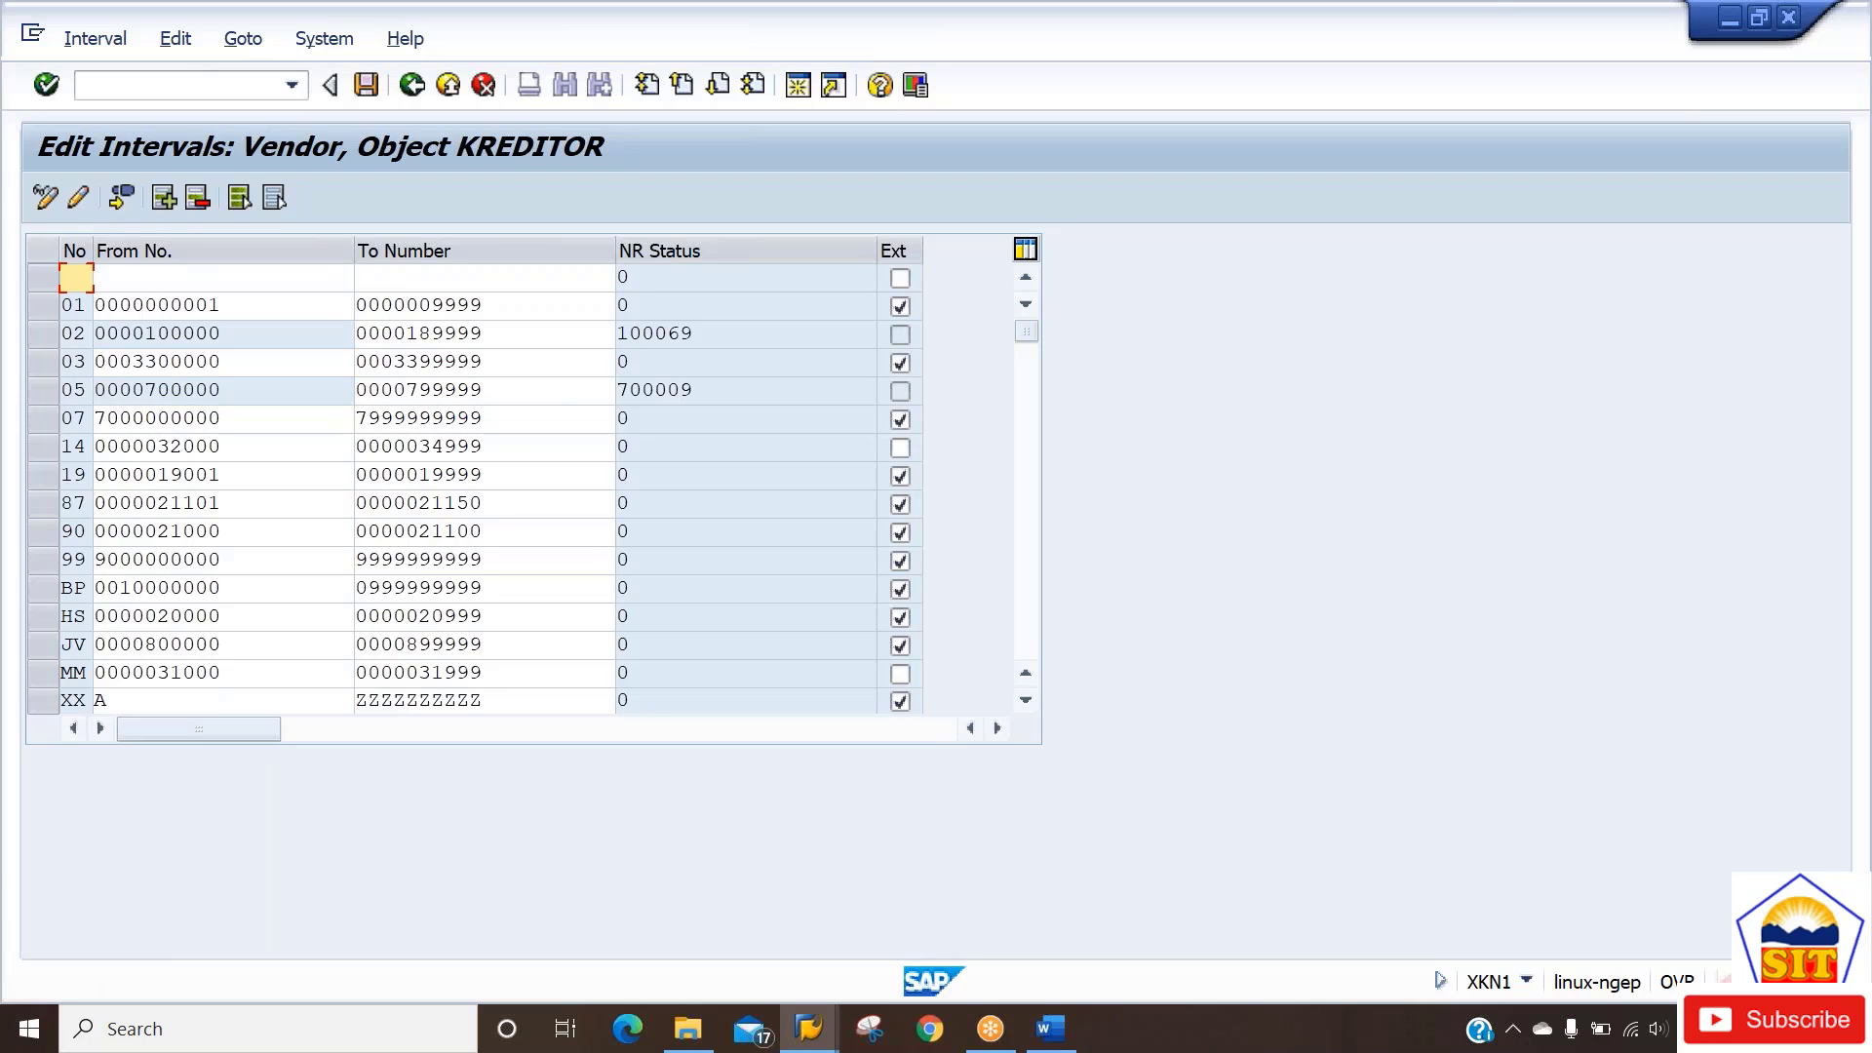
{"action": "type", "text": "91"}
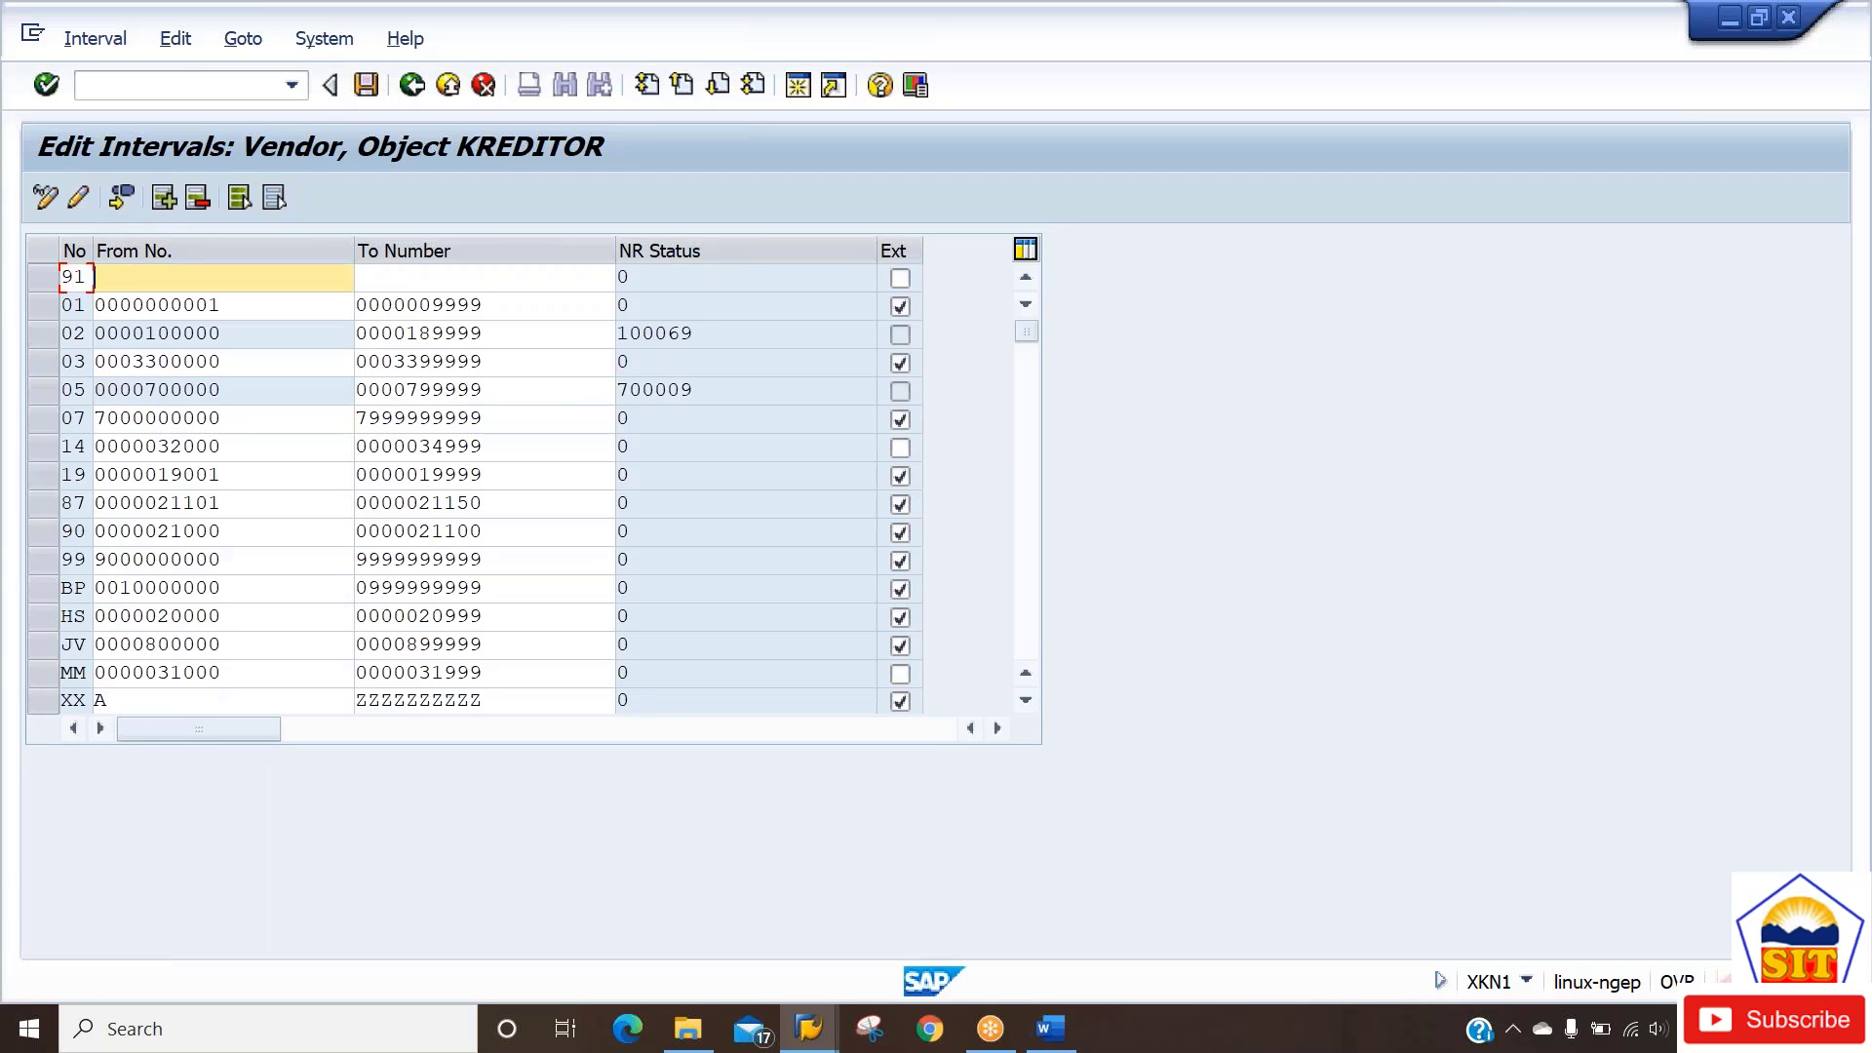
{"action": "type", "text": "21151"}
{"action": "key", "text": "Tab"}
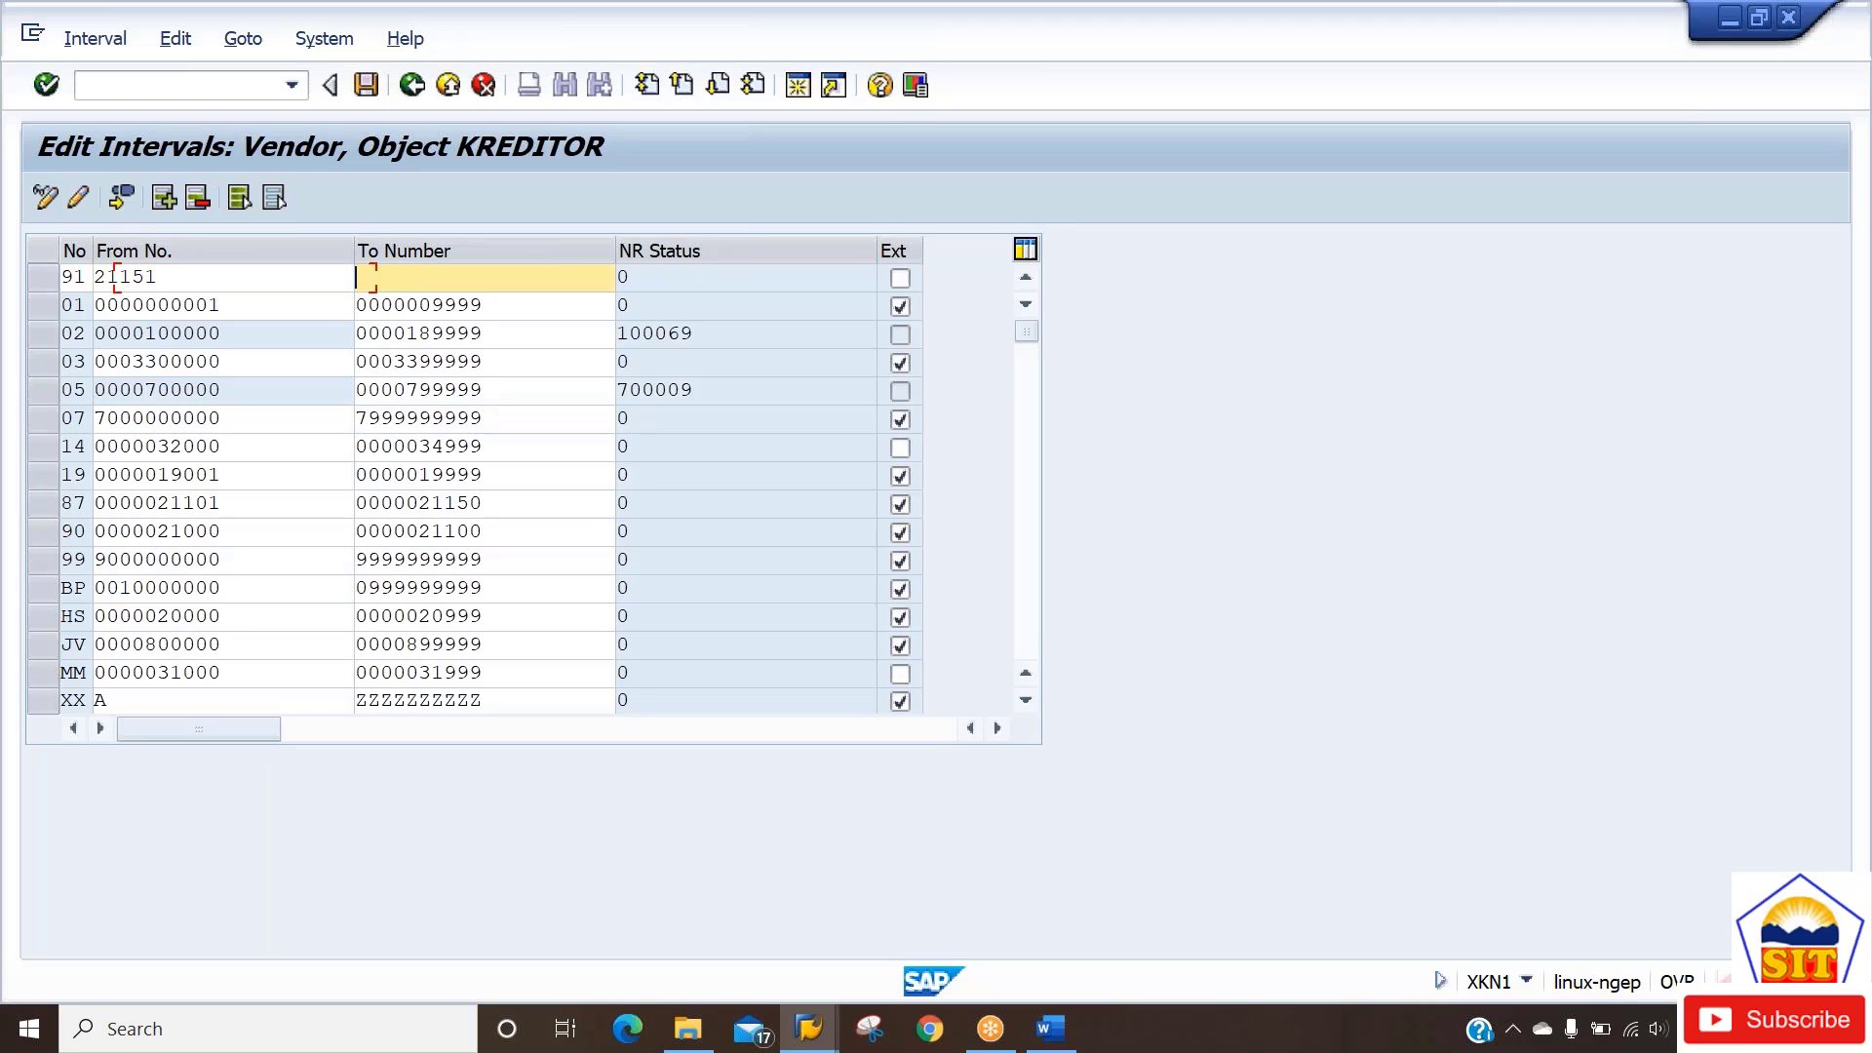
{"action": "type", "text": "21151"}
{"action": "key", "text": "BackSpace"}
{"action": "key", "text": "BackSpace"}
{"action": "type", "text": "99"}
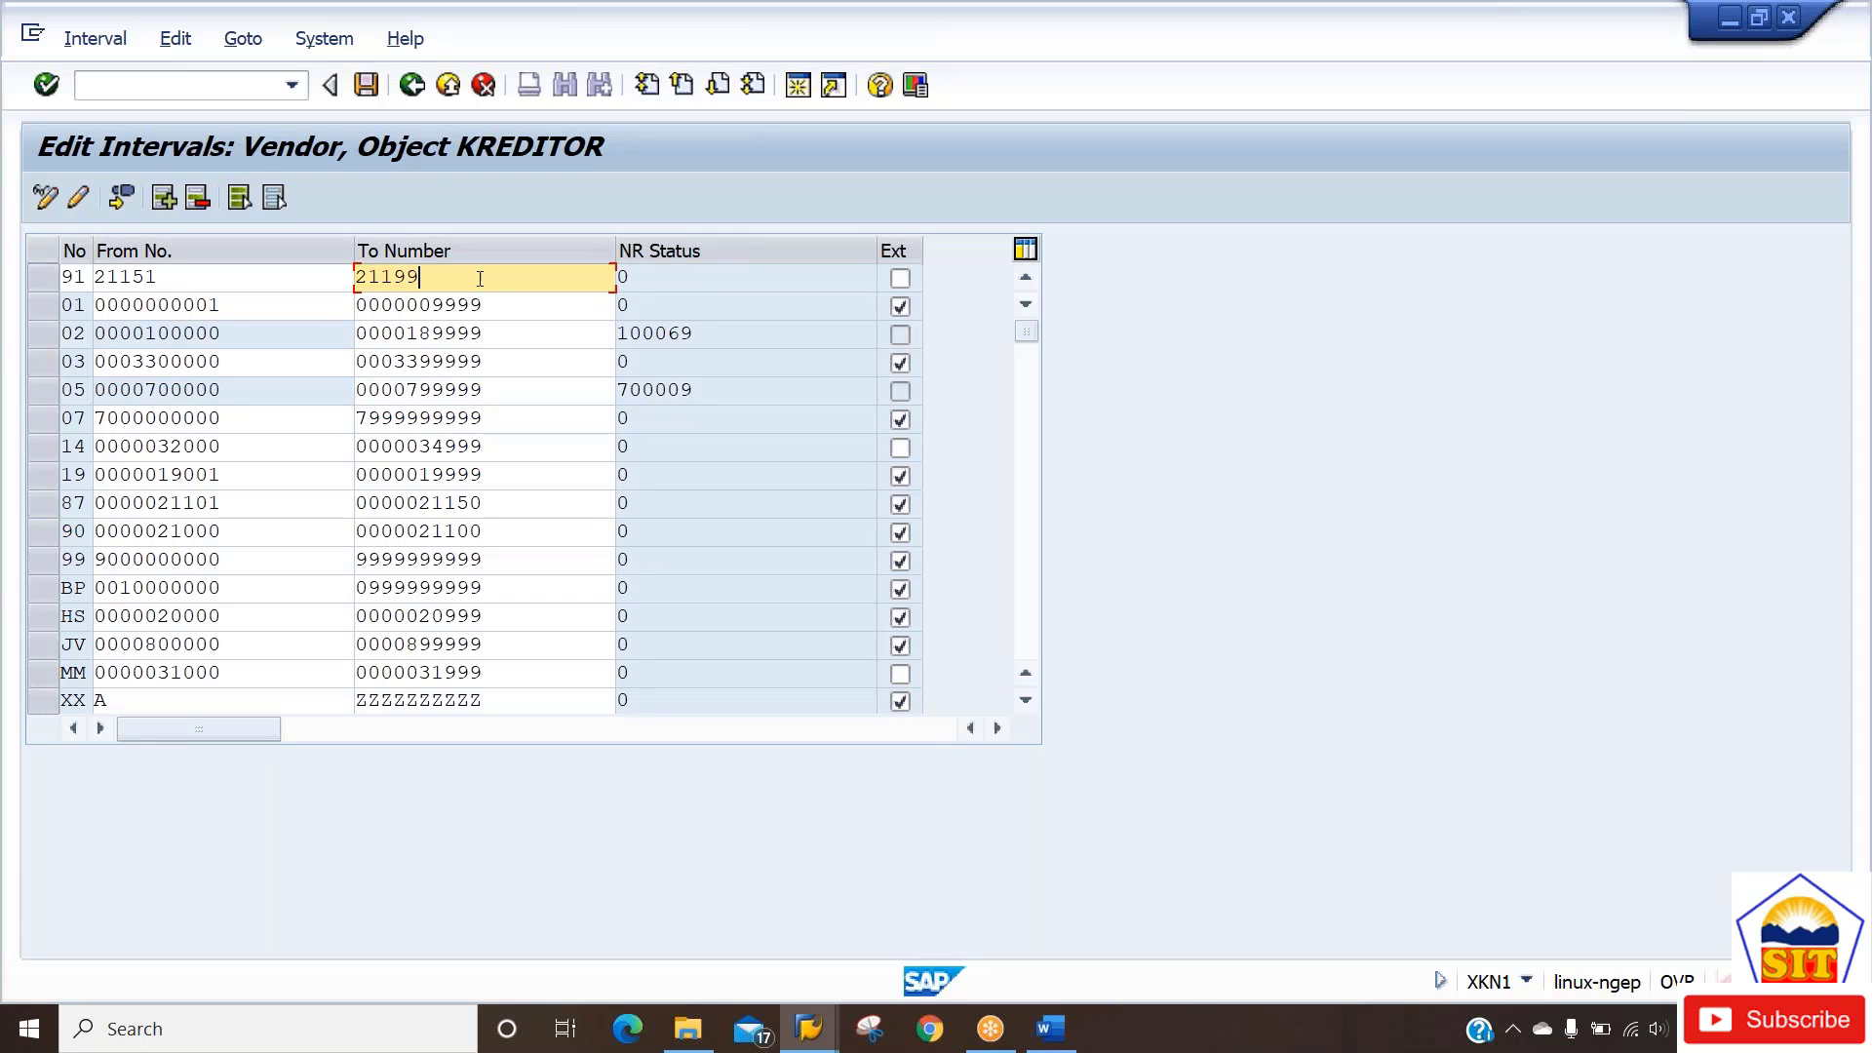
{"action": "left_click", "coordinate": [900, 282]}
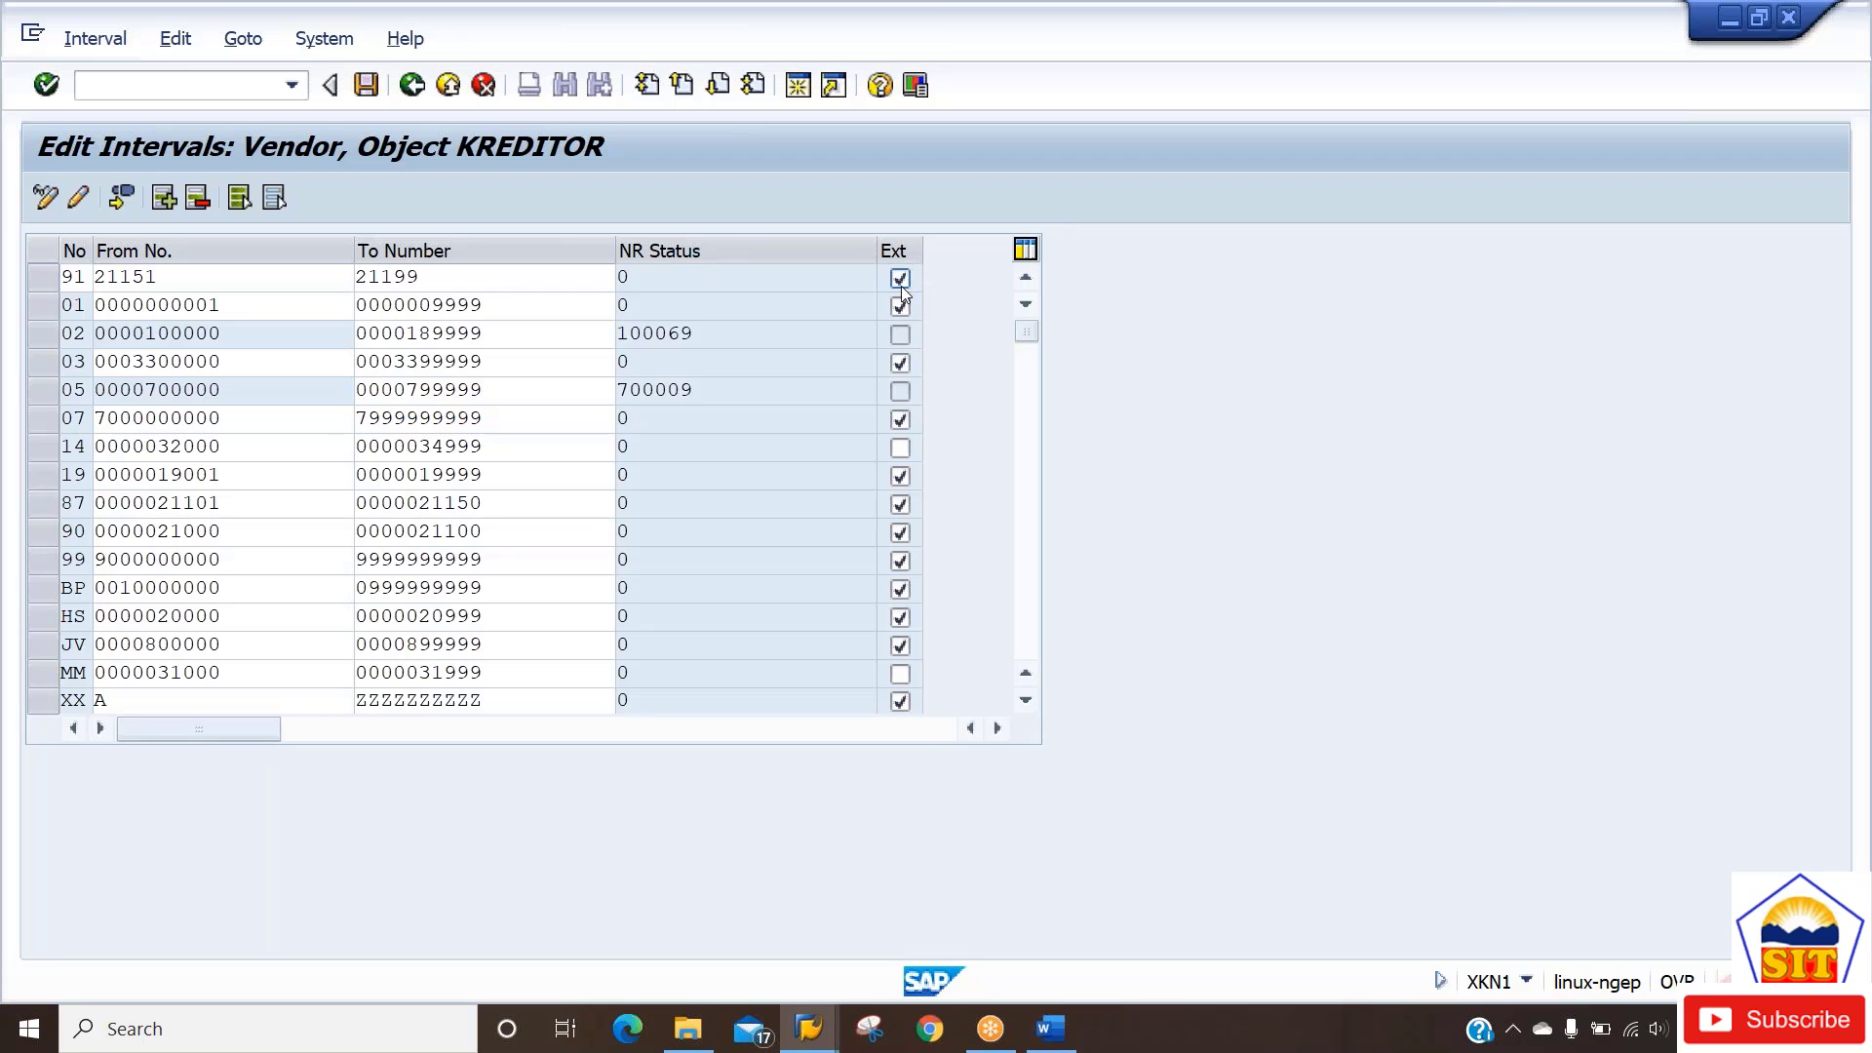
{"action": "key", "text": "Return"}
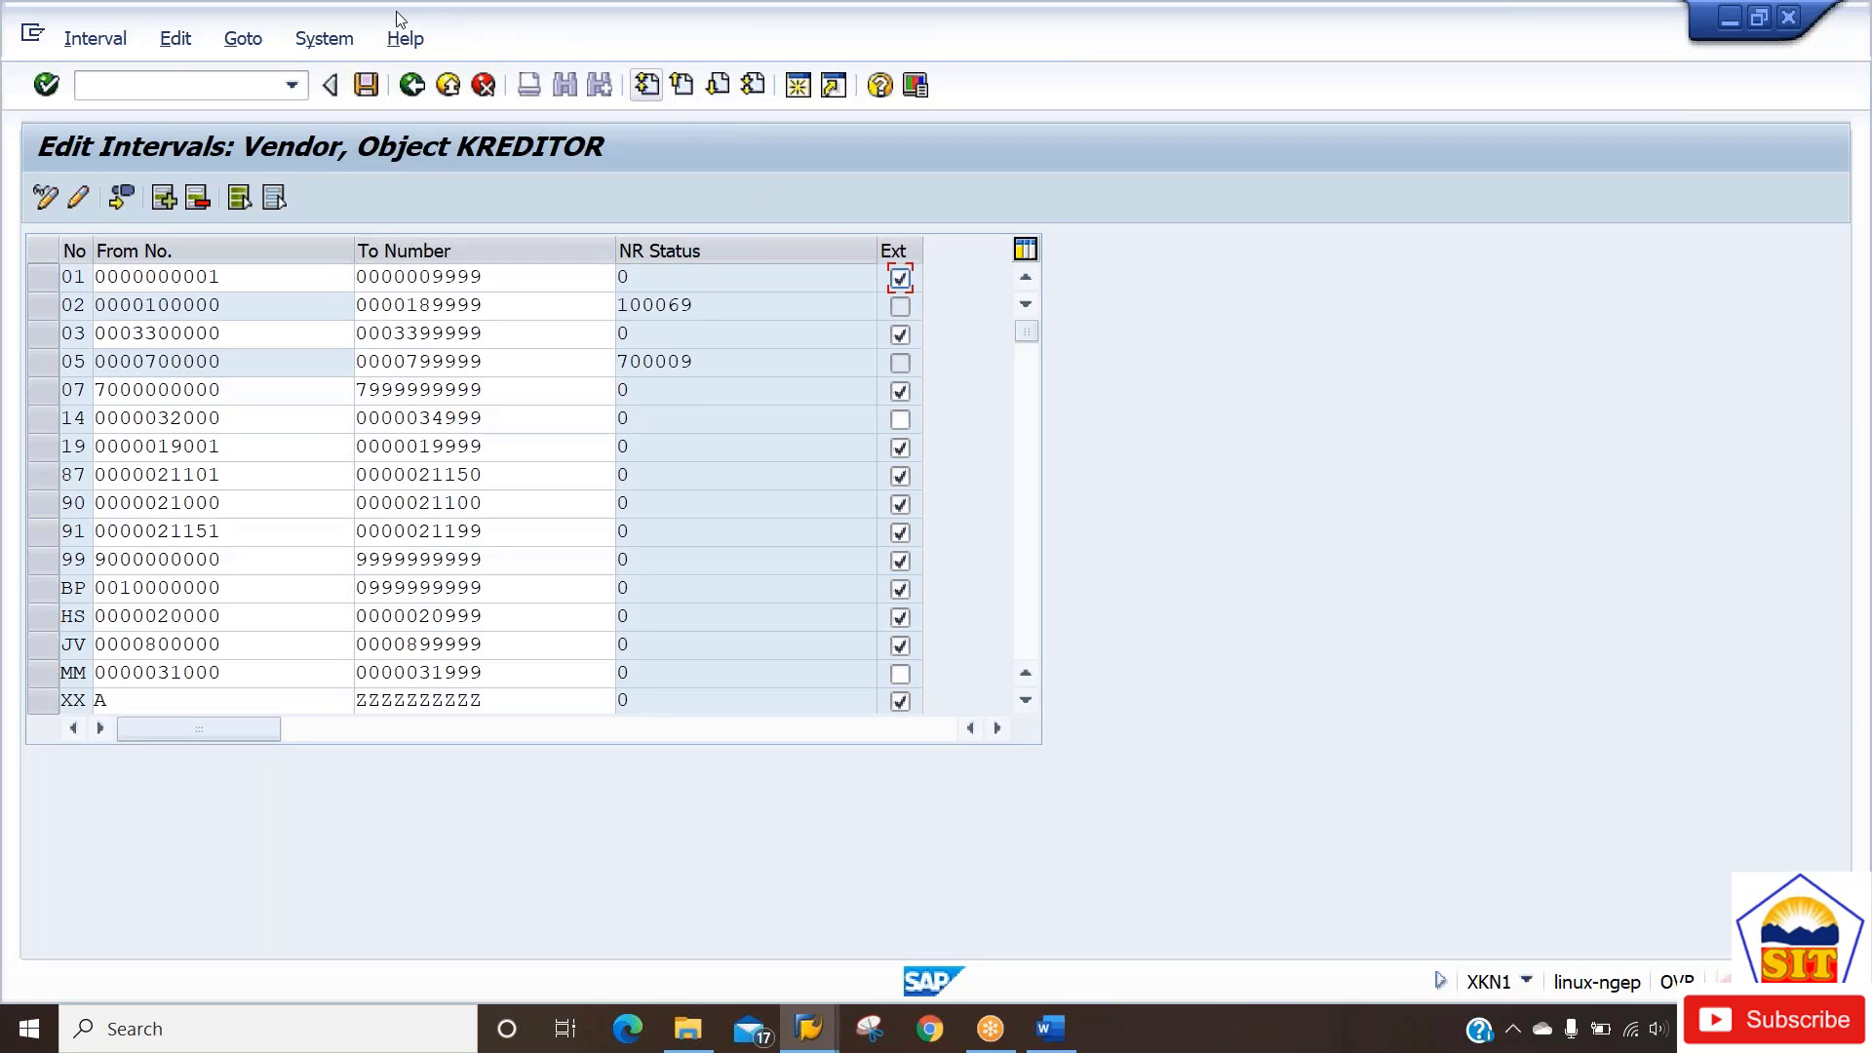
{"action": "left_click", "coordinate": [367, 85]}
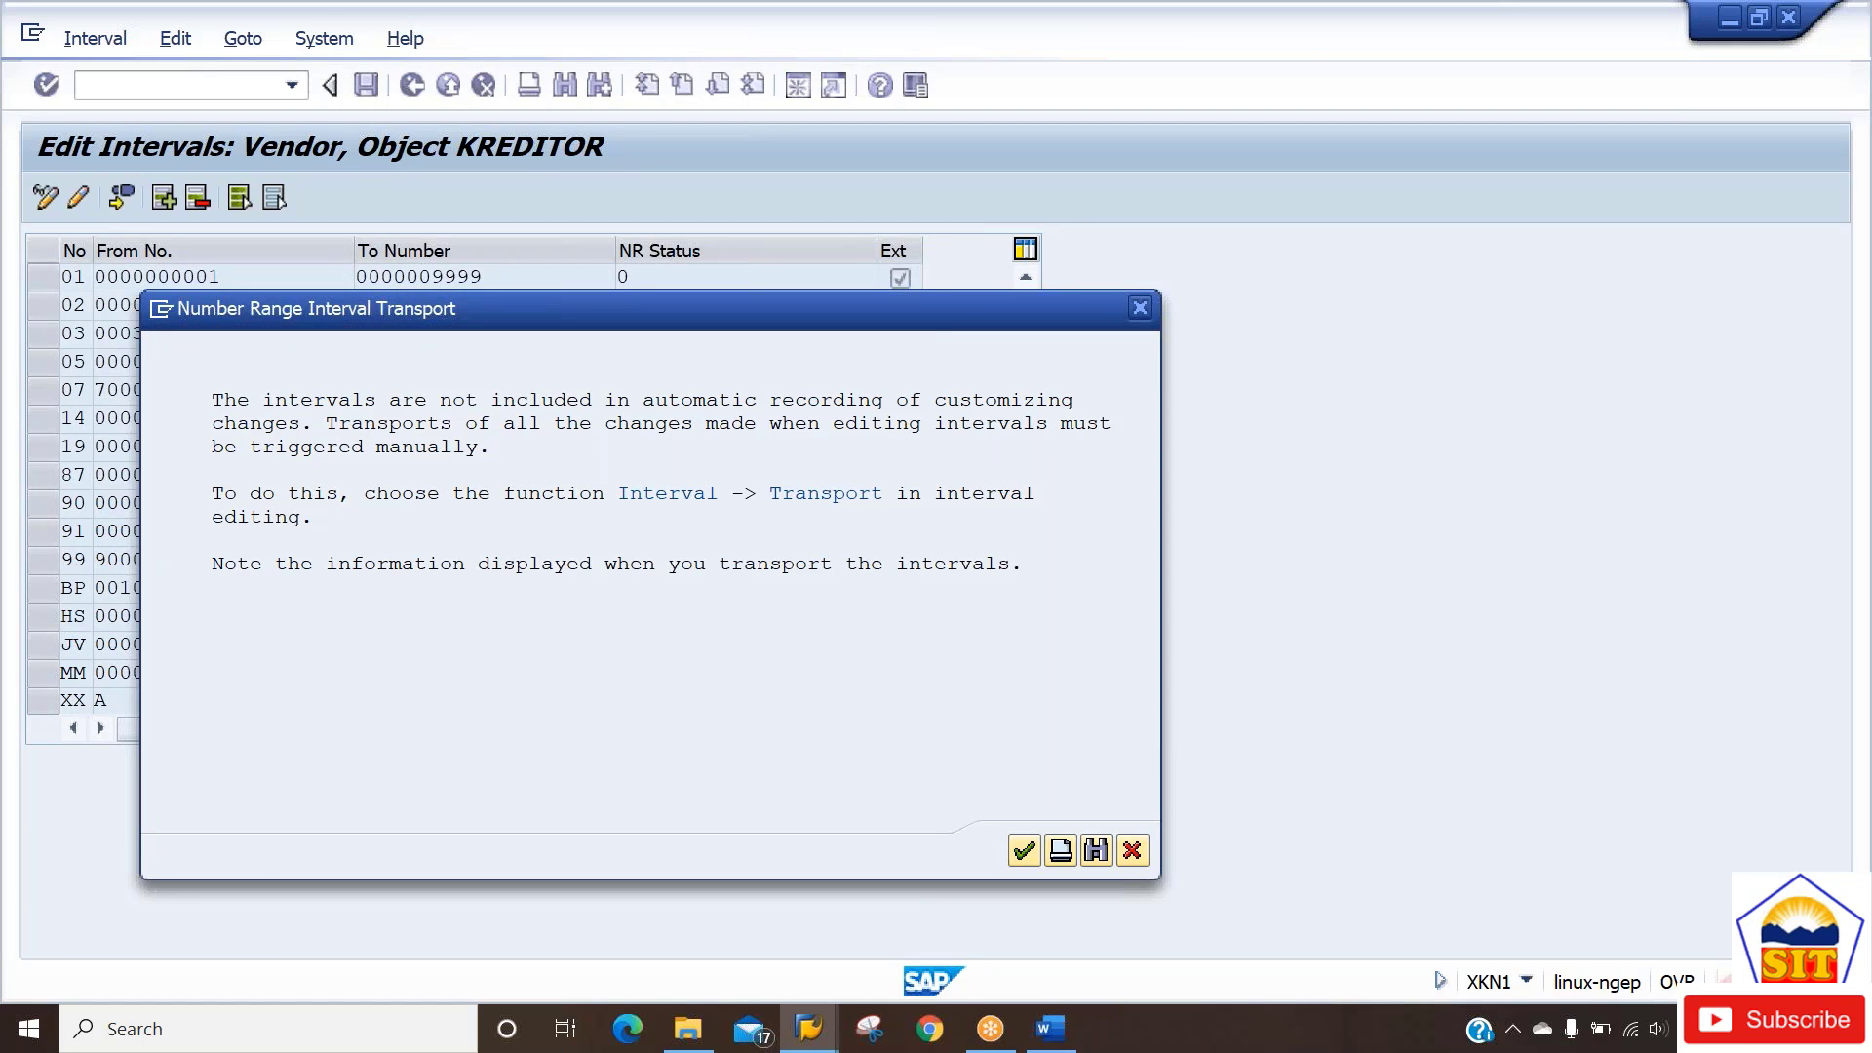
{"action": "key", "text": "Return"}
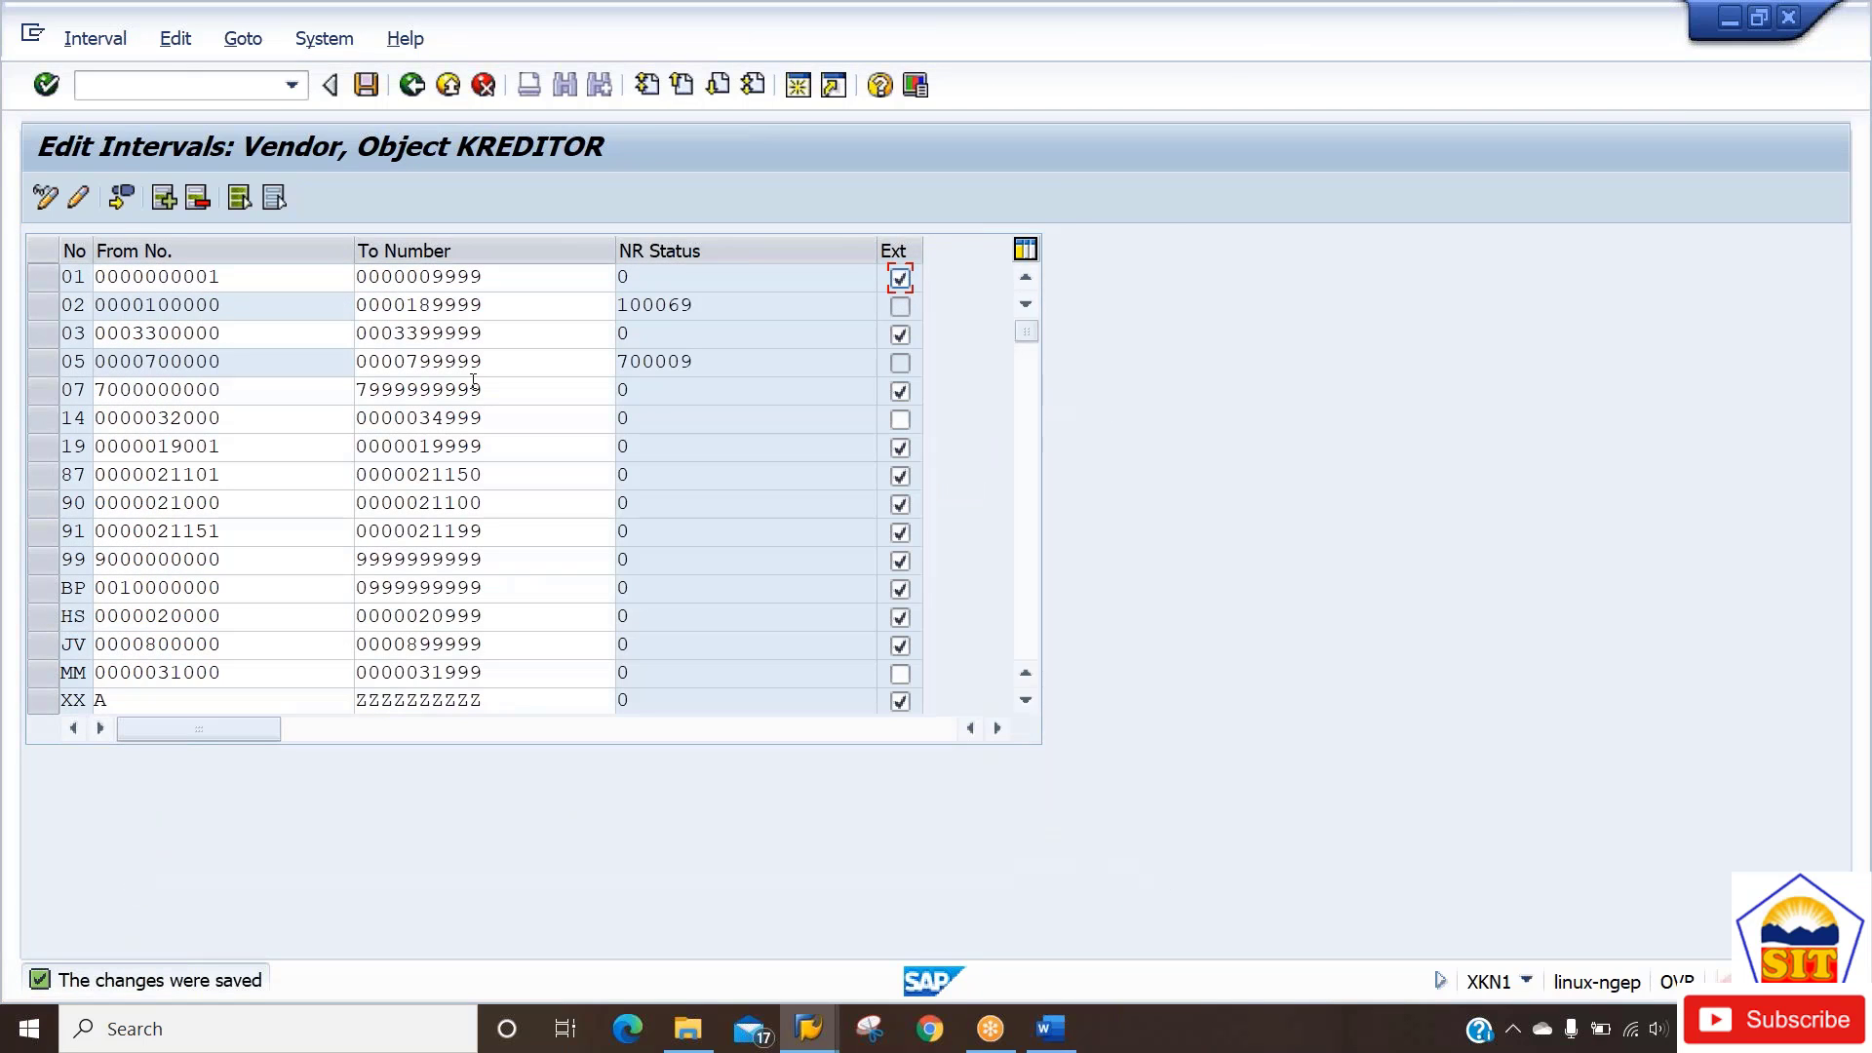
Switch to the Word notes and look over Step 6 for assigning number ranges to vendor account groups.
{"action": "key", "text": "alt+Tab"}
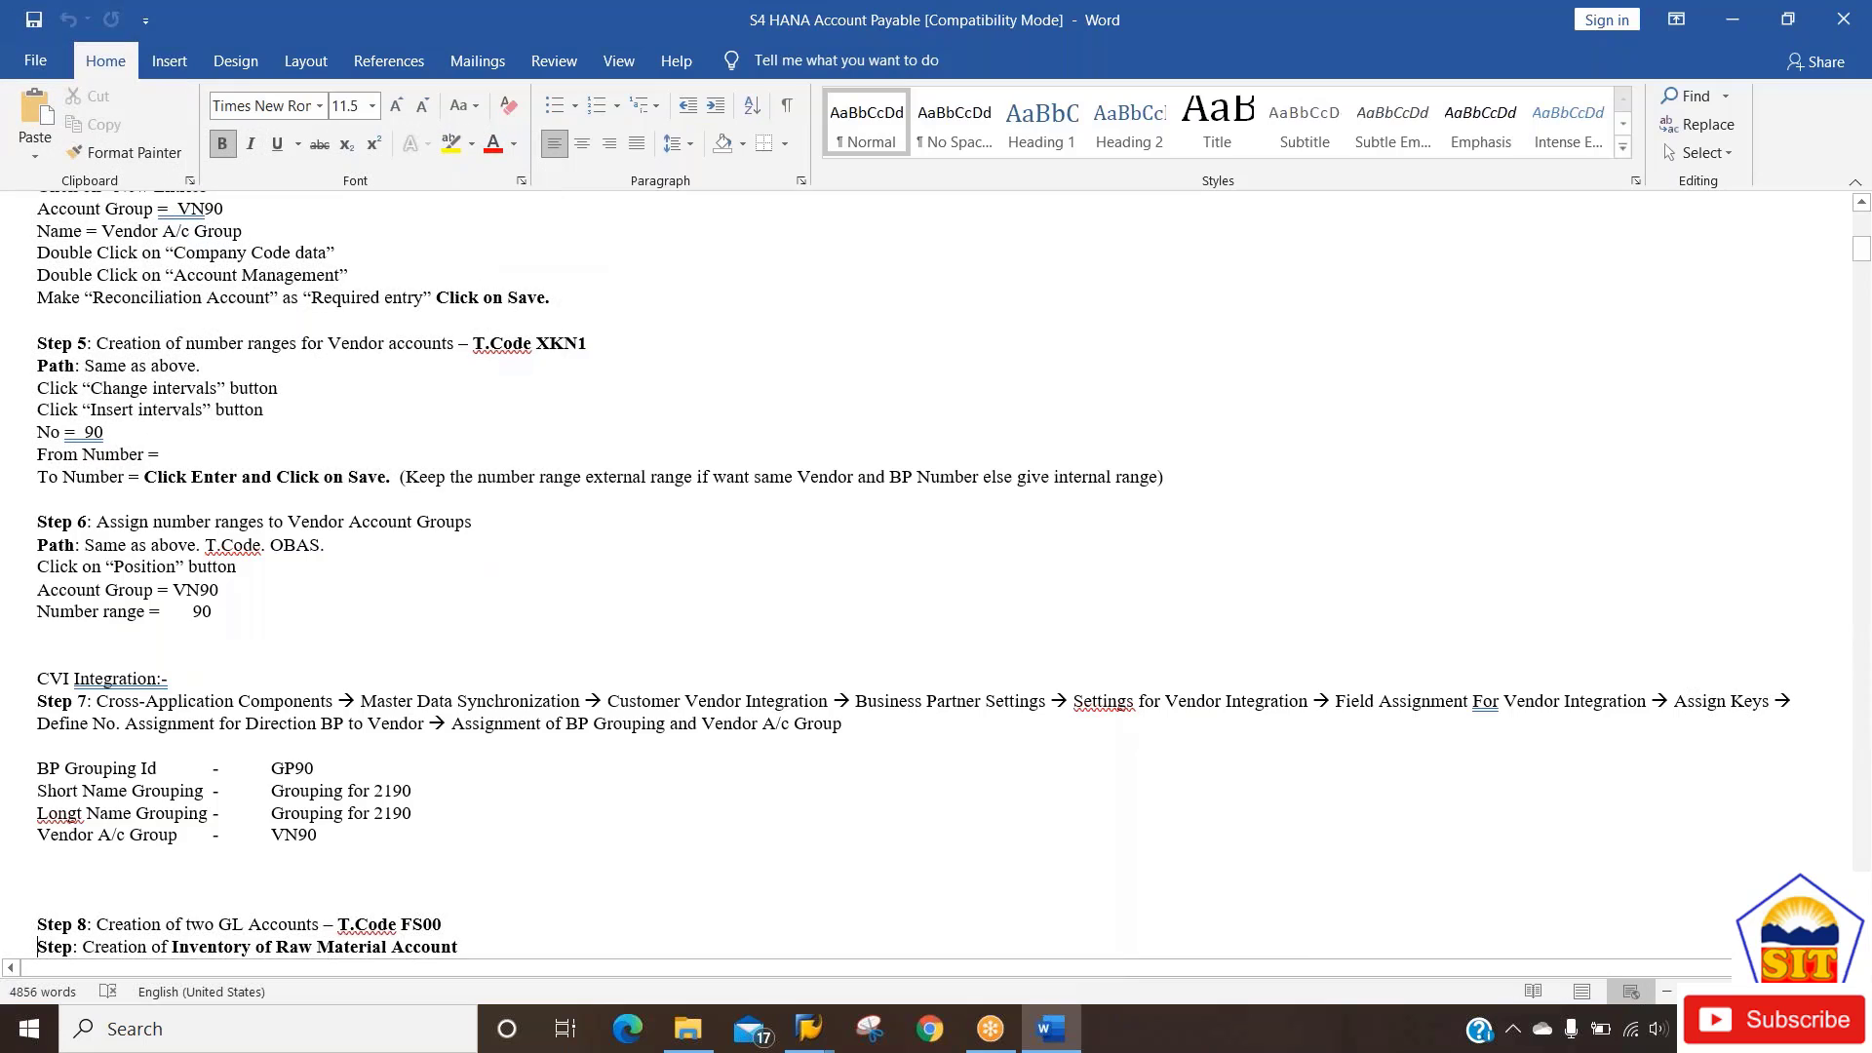
{"action": "scroll", "coordinate": [912, 573], "scroll_direction": "down", "scroll_amount": 2}
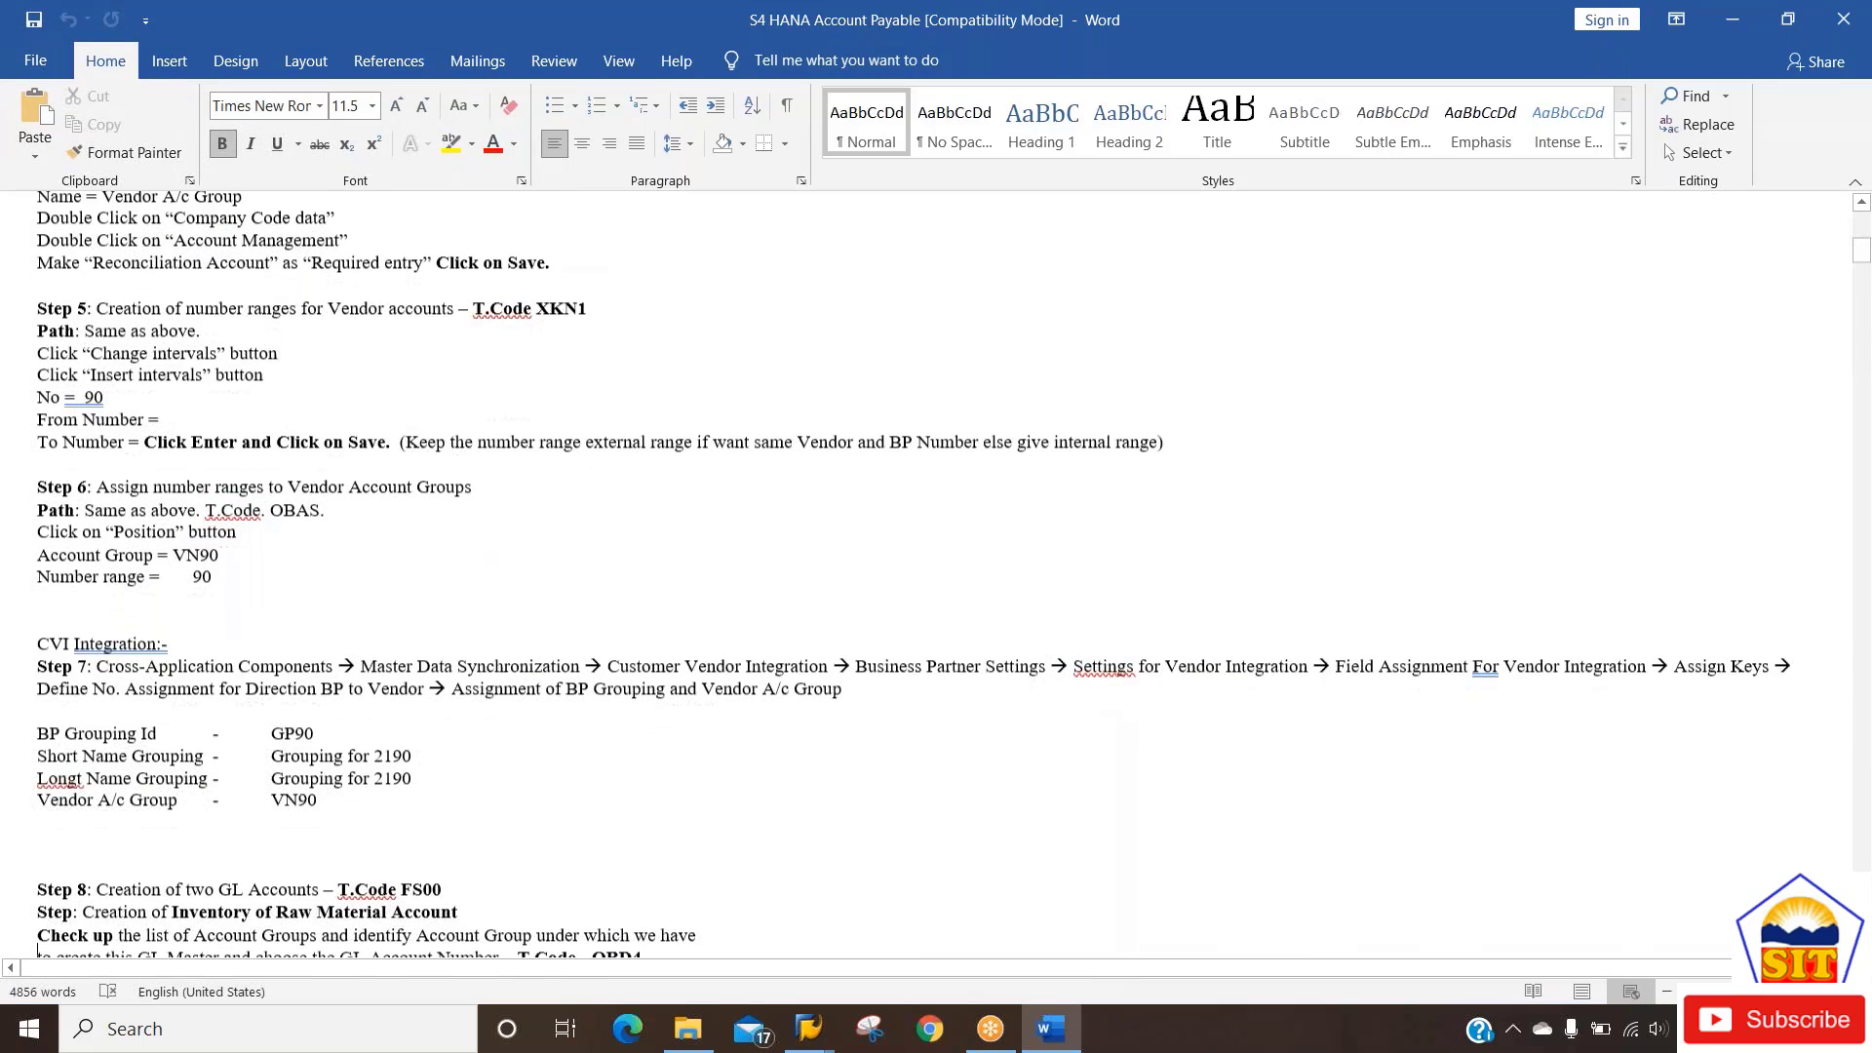
{"action": "scroll", "coordinate": [913, 573], "scroll_direction": "down", "scroll_amount": 1}
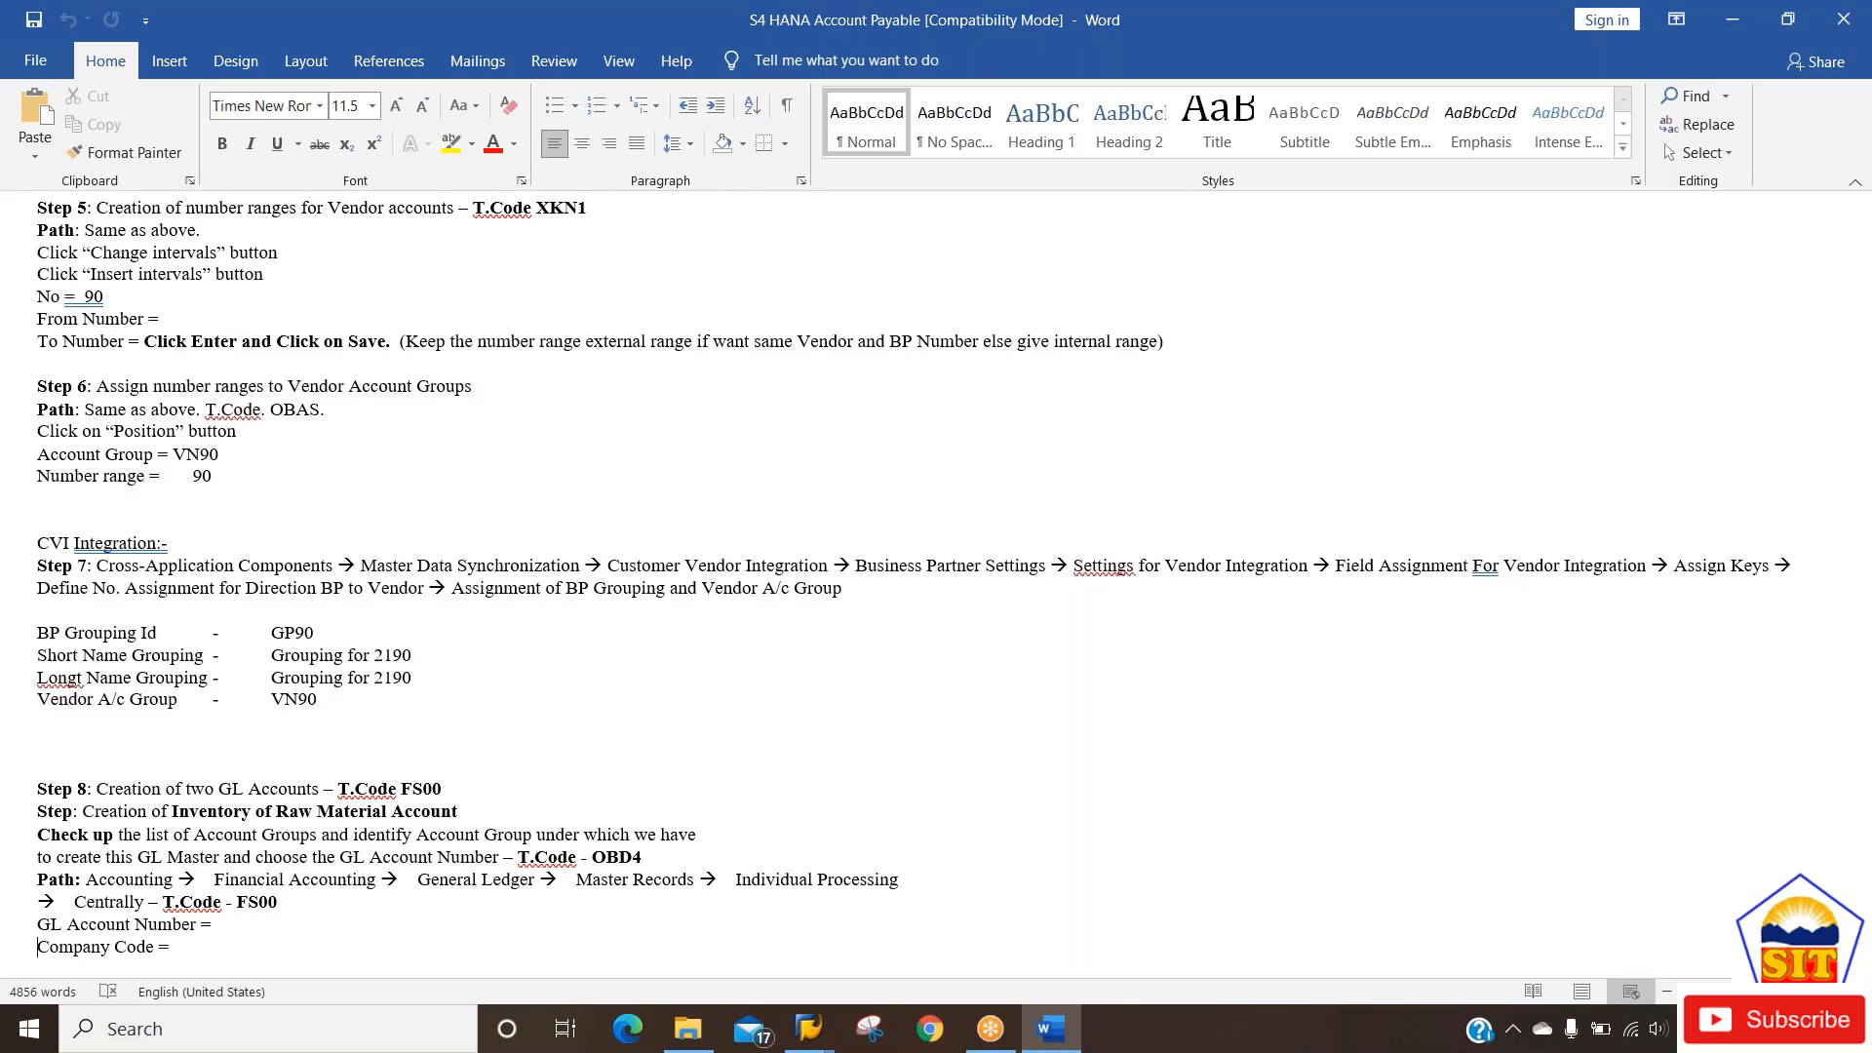
{"action": "scroll", "coordinate": [912, 573], "scroll_direction": "down", "scroll_amount": 1}
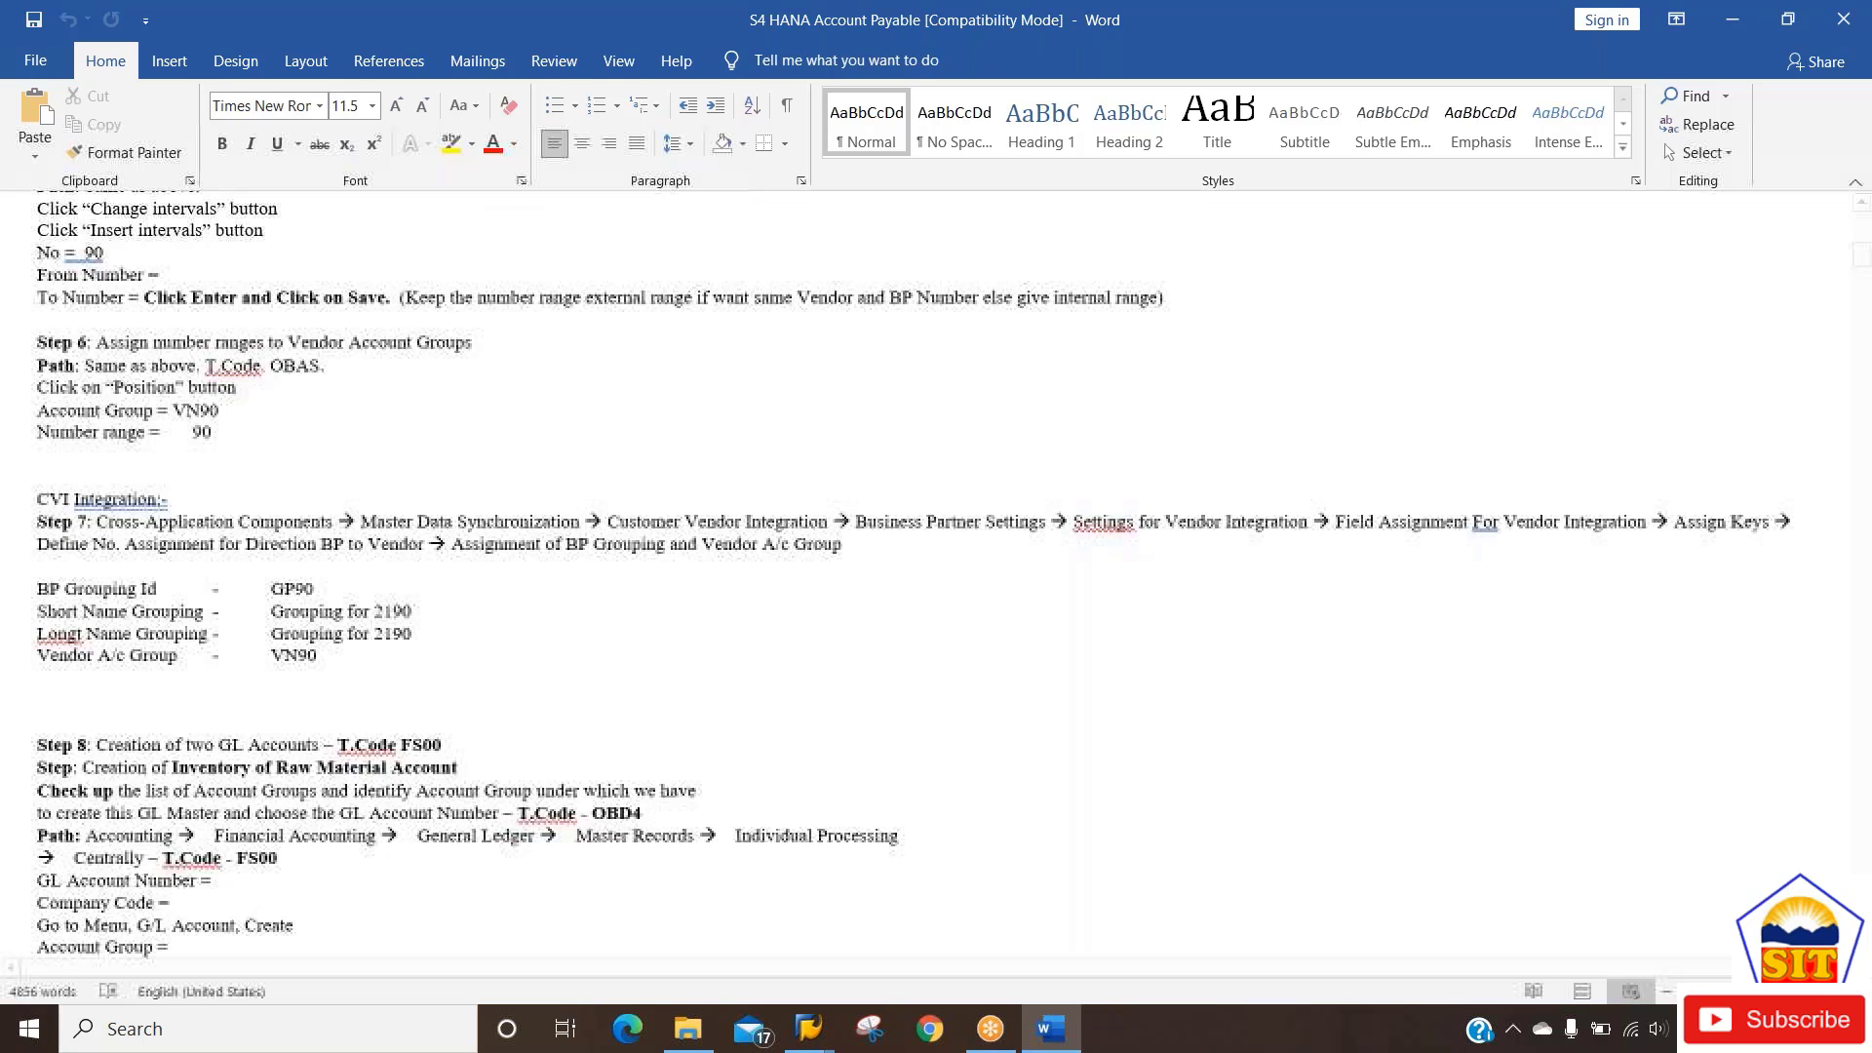
{"action": "key", "text": "alt+Tab"}
{"action": "key", "text": "alt+Tab"}
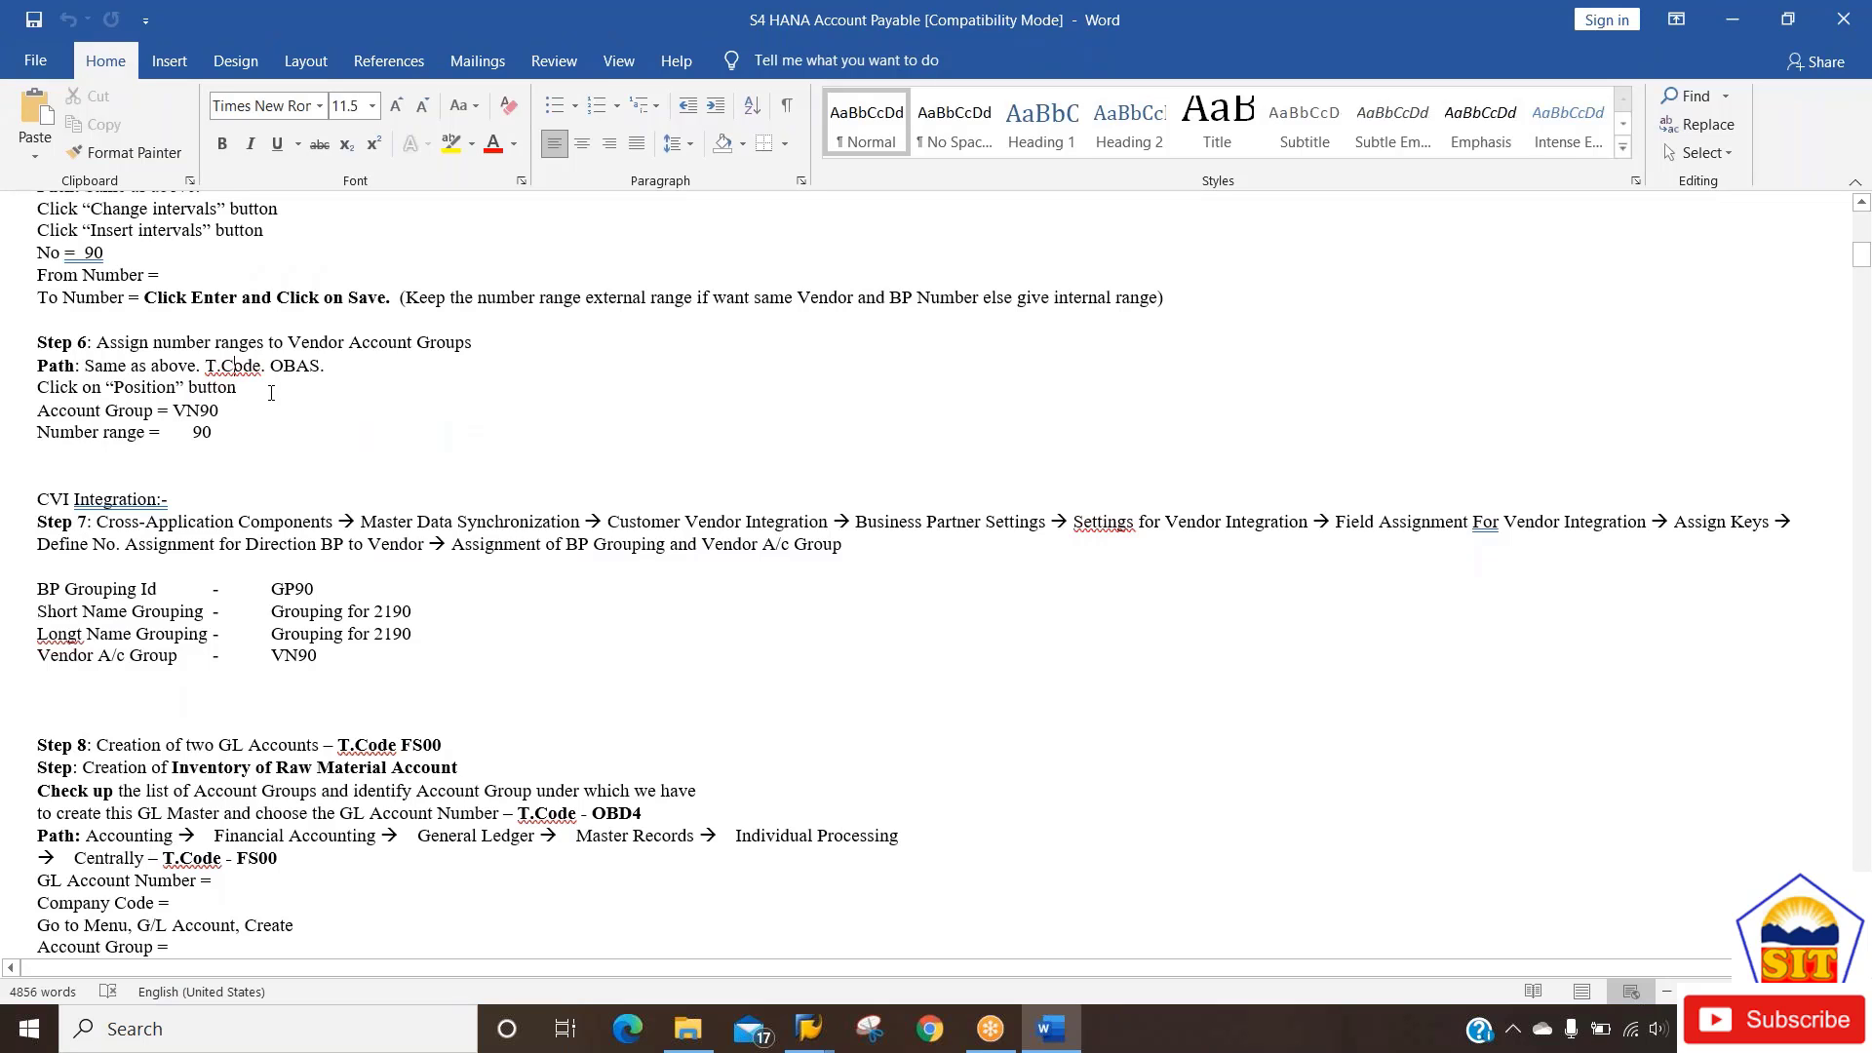
Review Steps 5 and 6 of the notes on creating vendor number ranges and assigning them to vendor account groups.
{"action": "scroll", "coordinate": [271, 393], "scroll_direction": "up", "scroll_amount": 3}
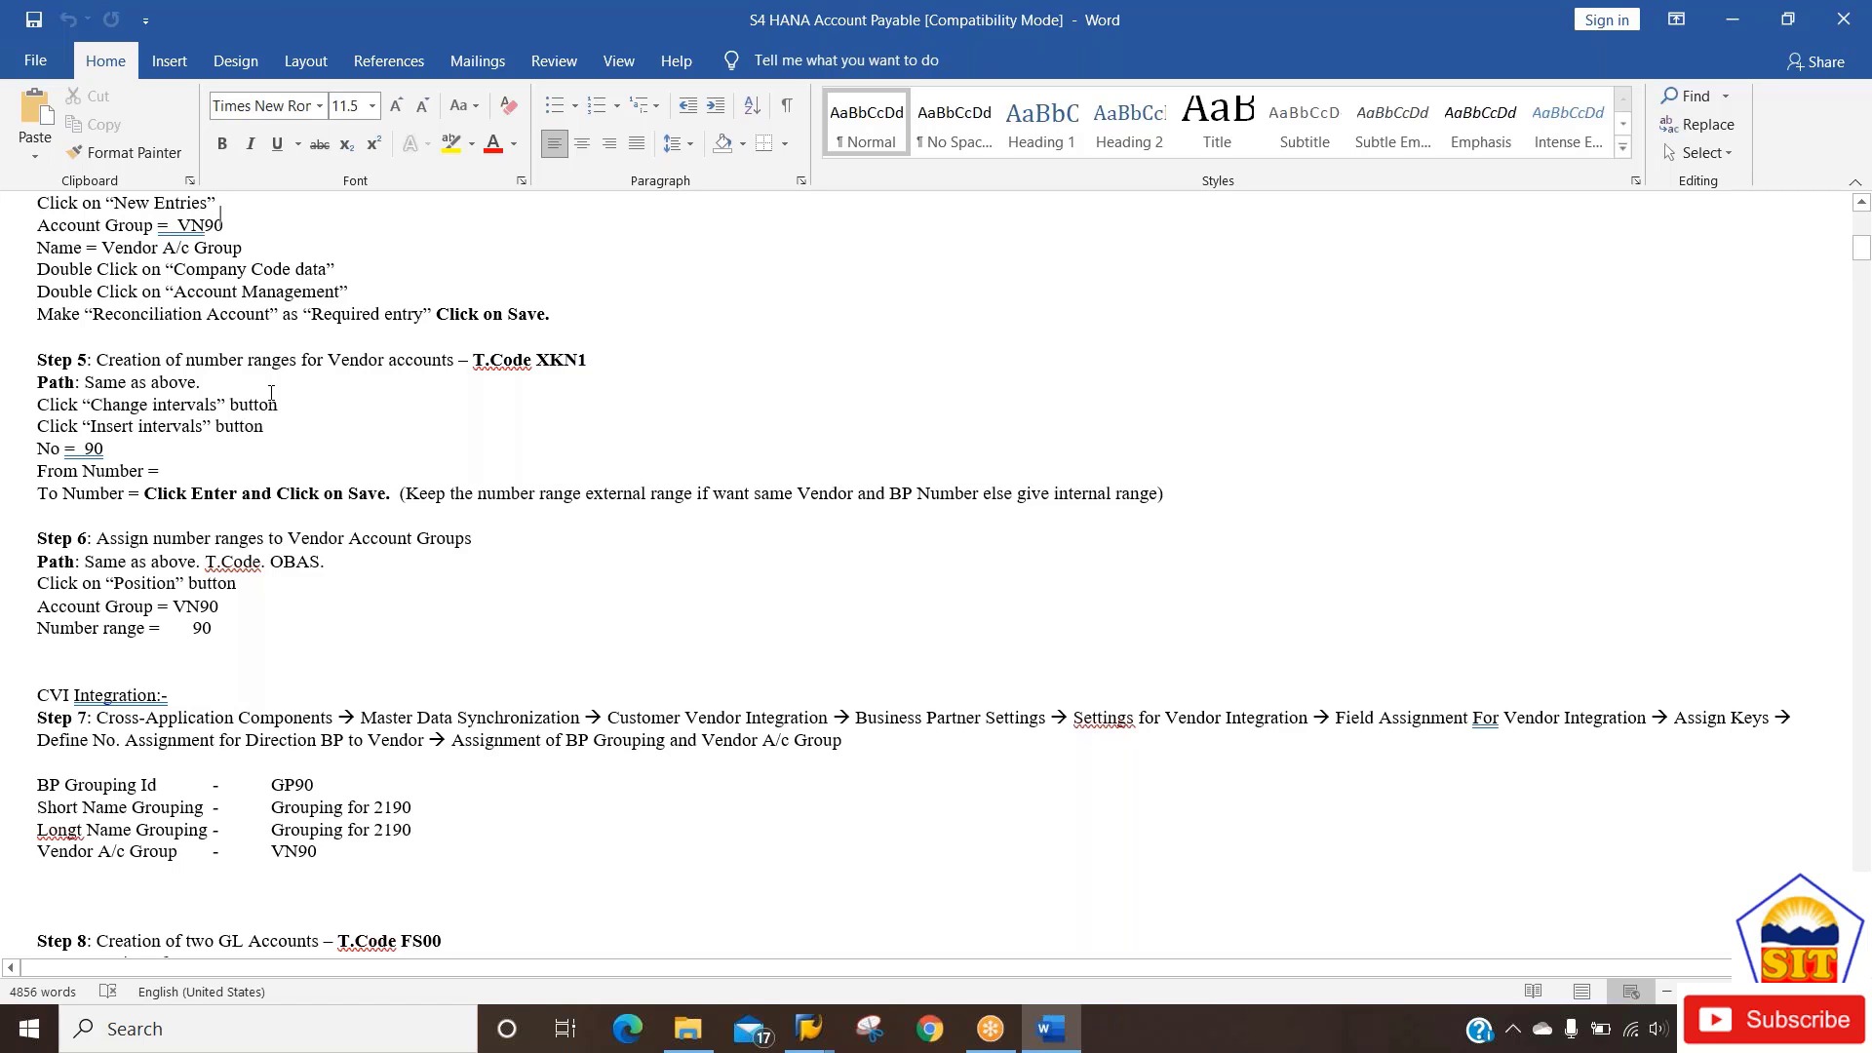
{"action": "key", "text": "Down"}
{"action": "key", "text": "Down"}
{"action": "key", "text": "Down"}
{"action": "key", "text": "Down"}
{"action": "key", "text": "Down"}
{"action": "key", "text": "Down"}
{"action": "key", "text": "Down"}
{"action": "key", "text": "Down"}
{"action": "key", "text": "Down"}
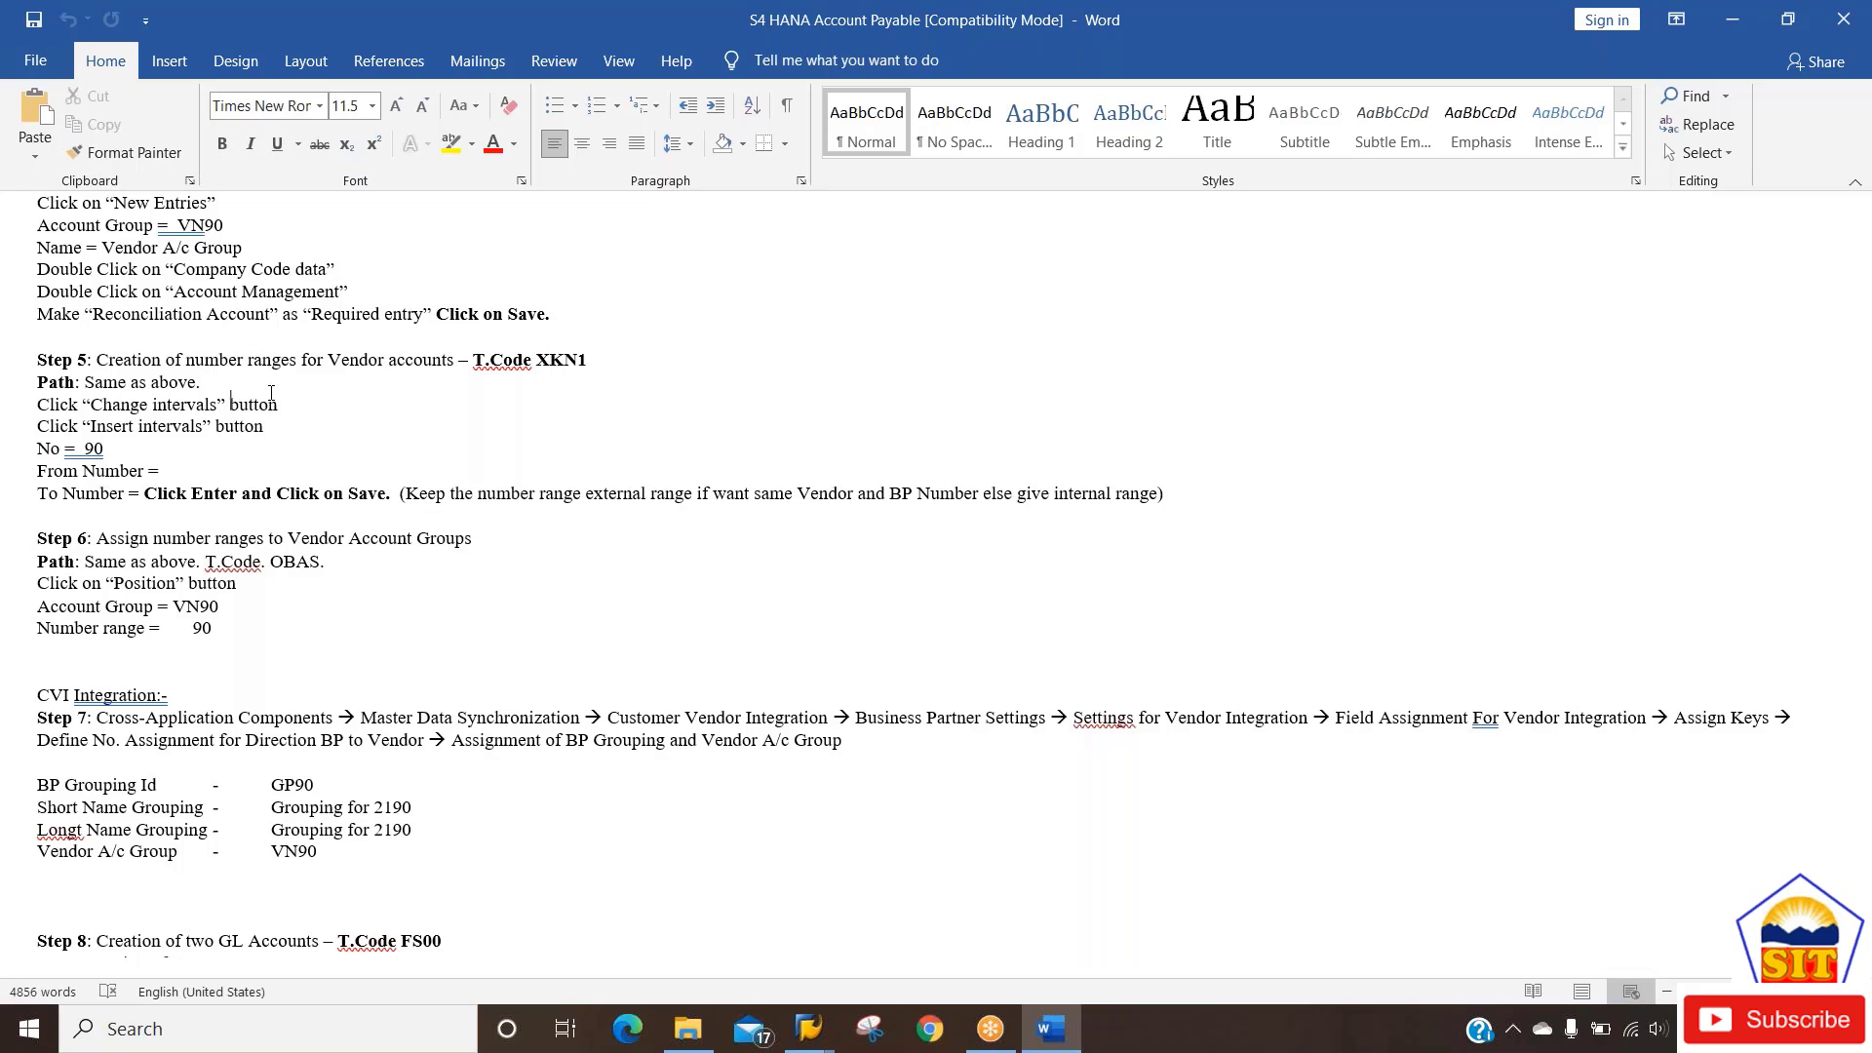
{"action": "key", "text": "Right"}
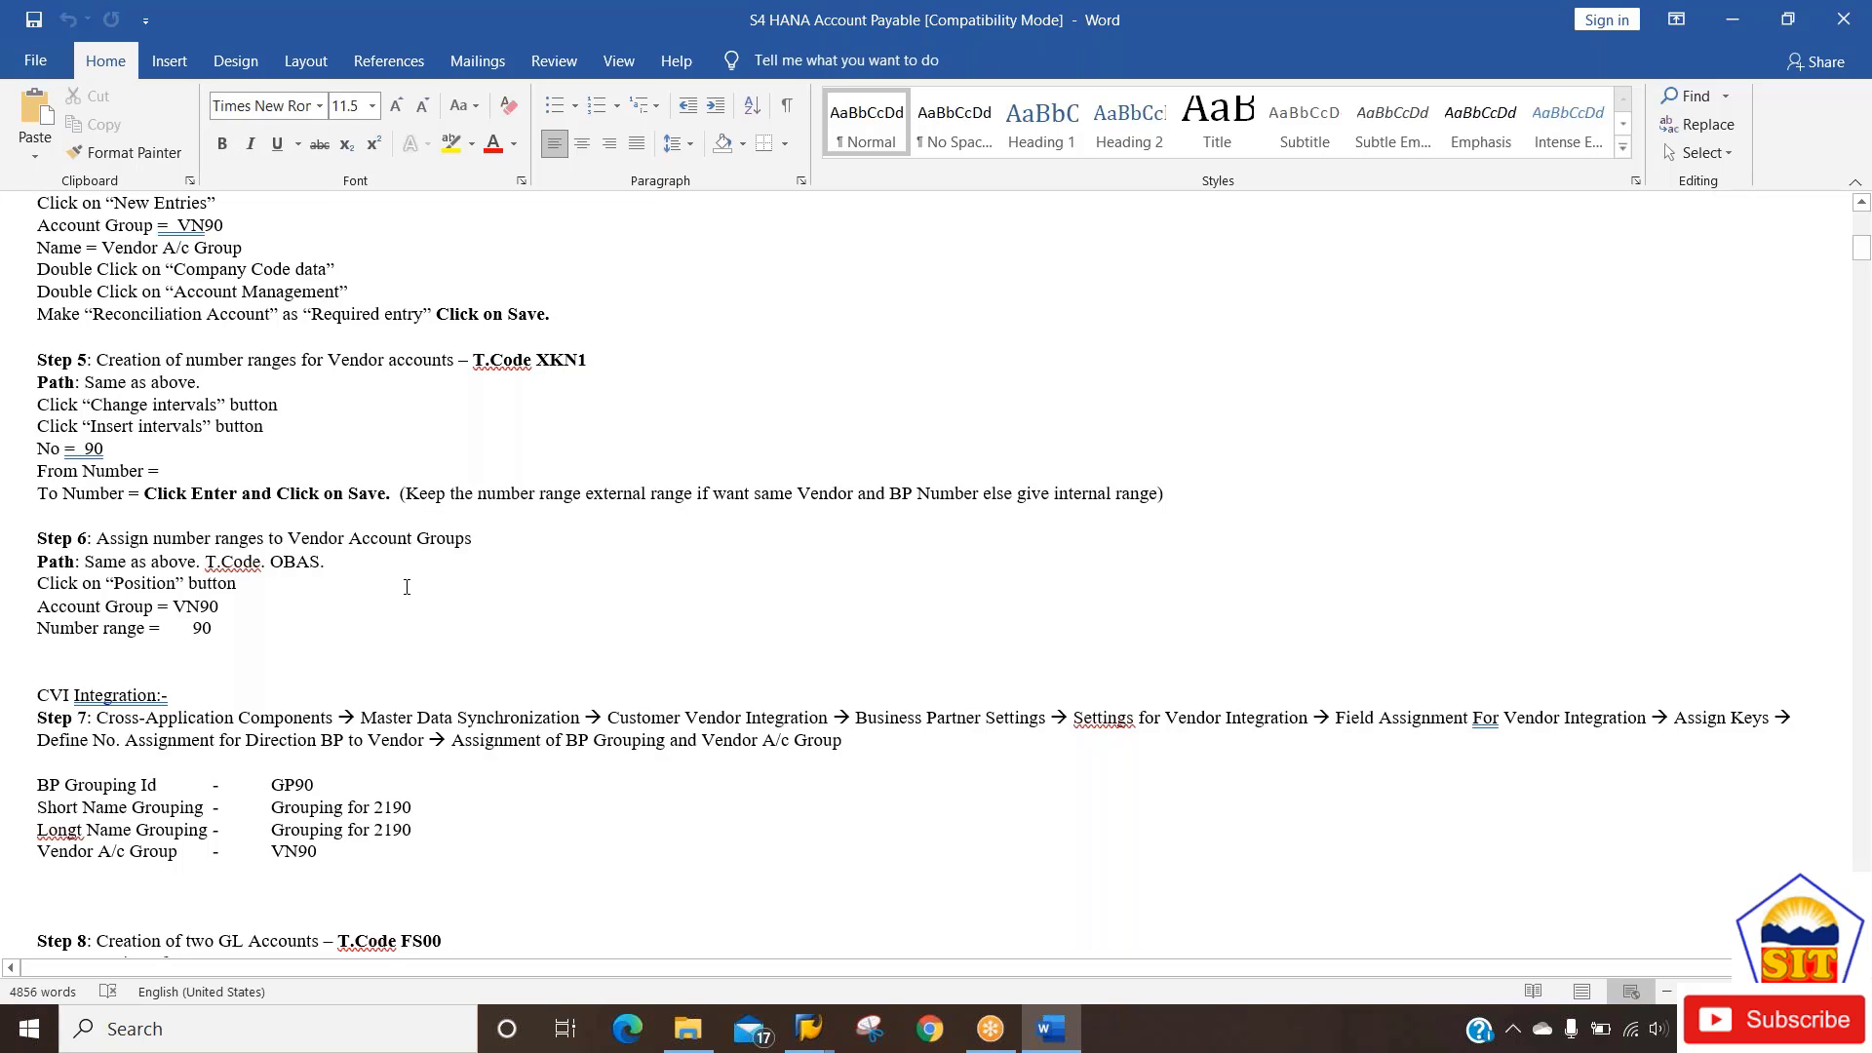
Switch back to SAP, leave the vendor number range intervals and run transaction OBAS.
{"action": "key", "text": "alt+Tab"}
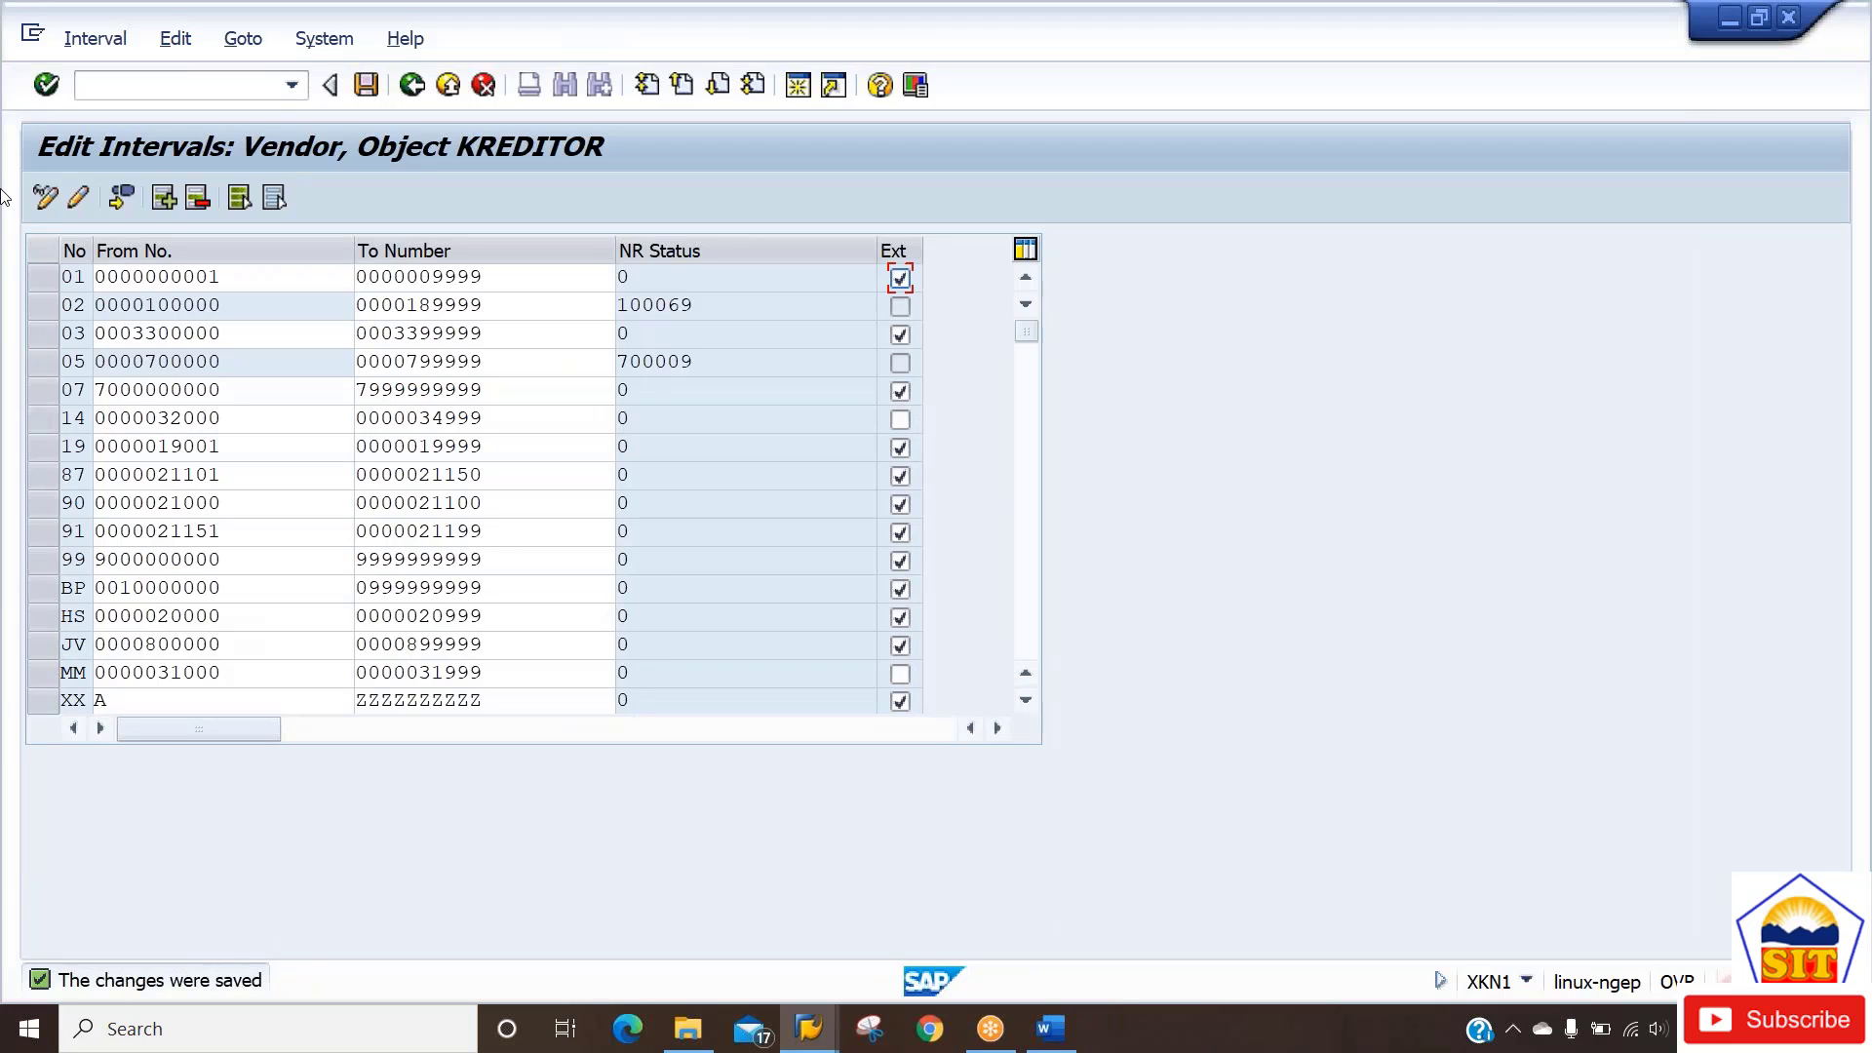
{"action": "left_click", "coordinate": [176, 87]}
{"action": "type", "text": "/n21151"}
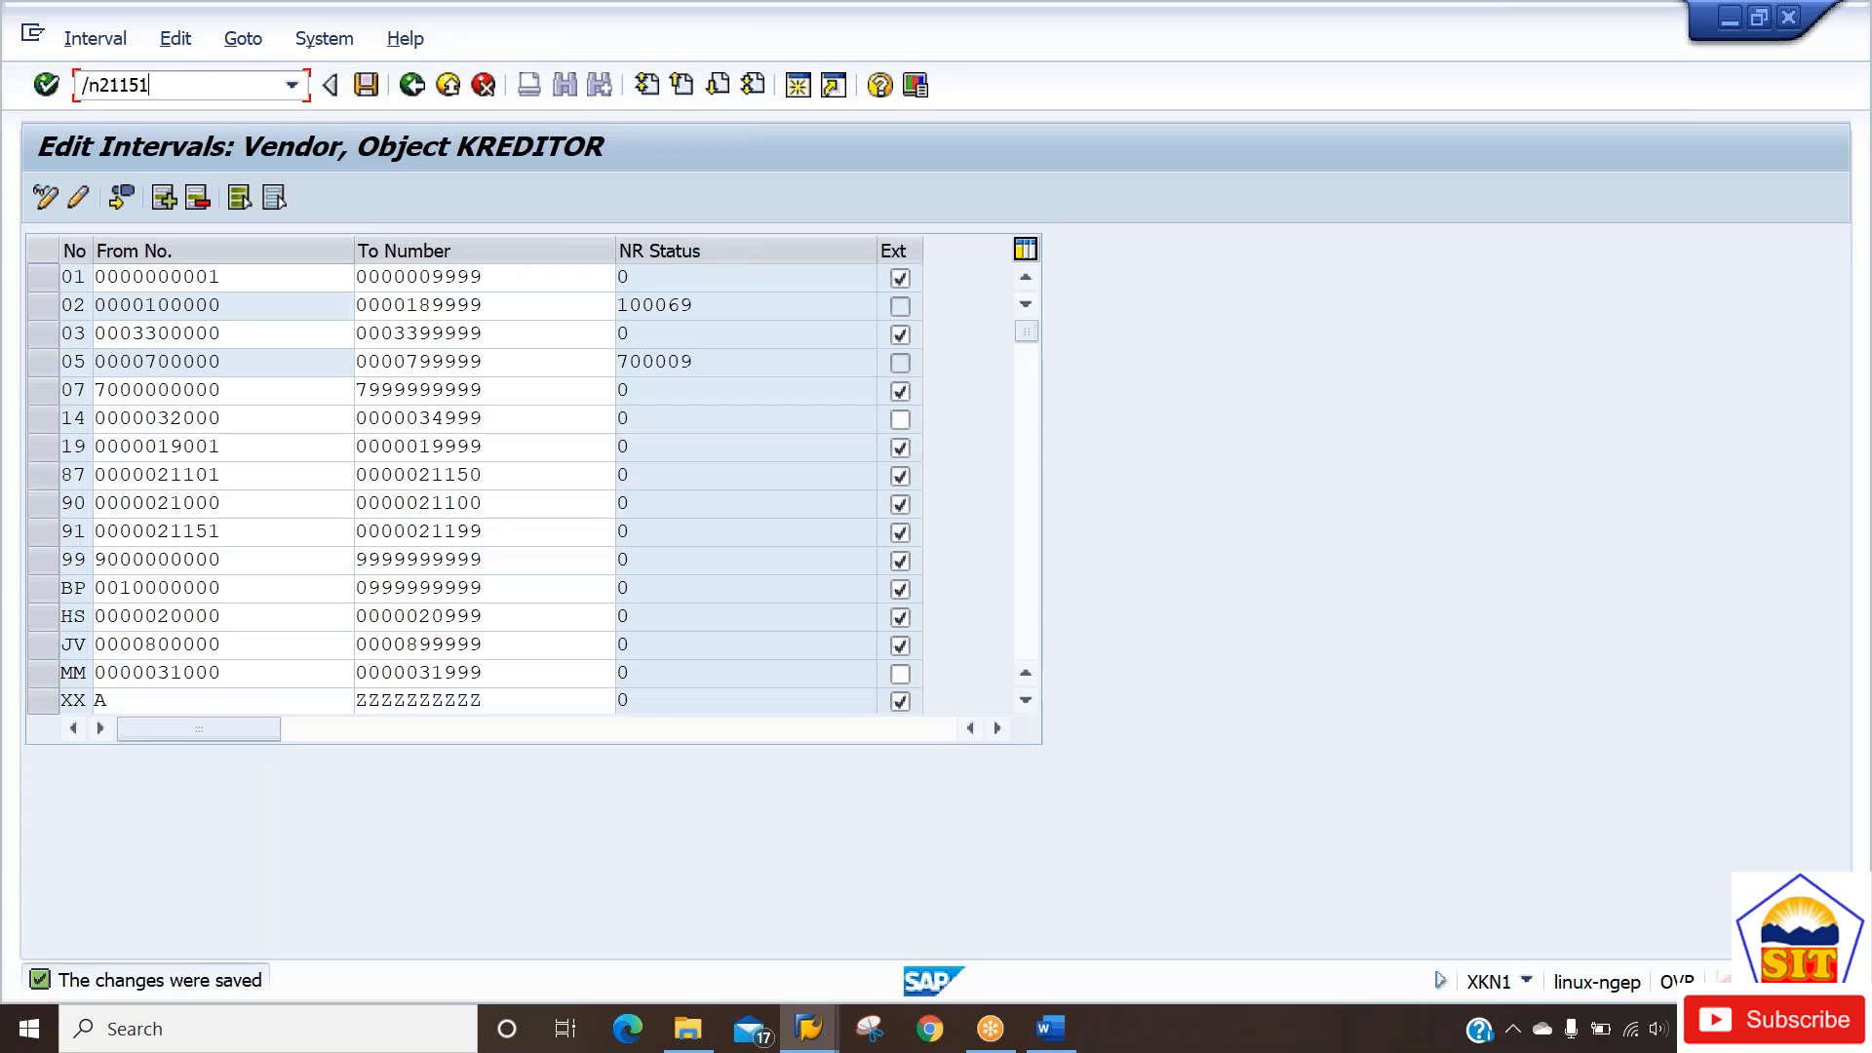
{"action": "key", "text": "BackSpace"}
{"action": "key", "text": "BackSpace"}
{"action": "key", "text": "BackSpace"}
{"action": "key", "text": "BackSpace"}
{"action": "key", "text": "BackSpace"}
{"action": "type", "text": "xk01"}
{"action": "key", "text": "Return"}
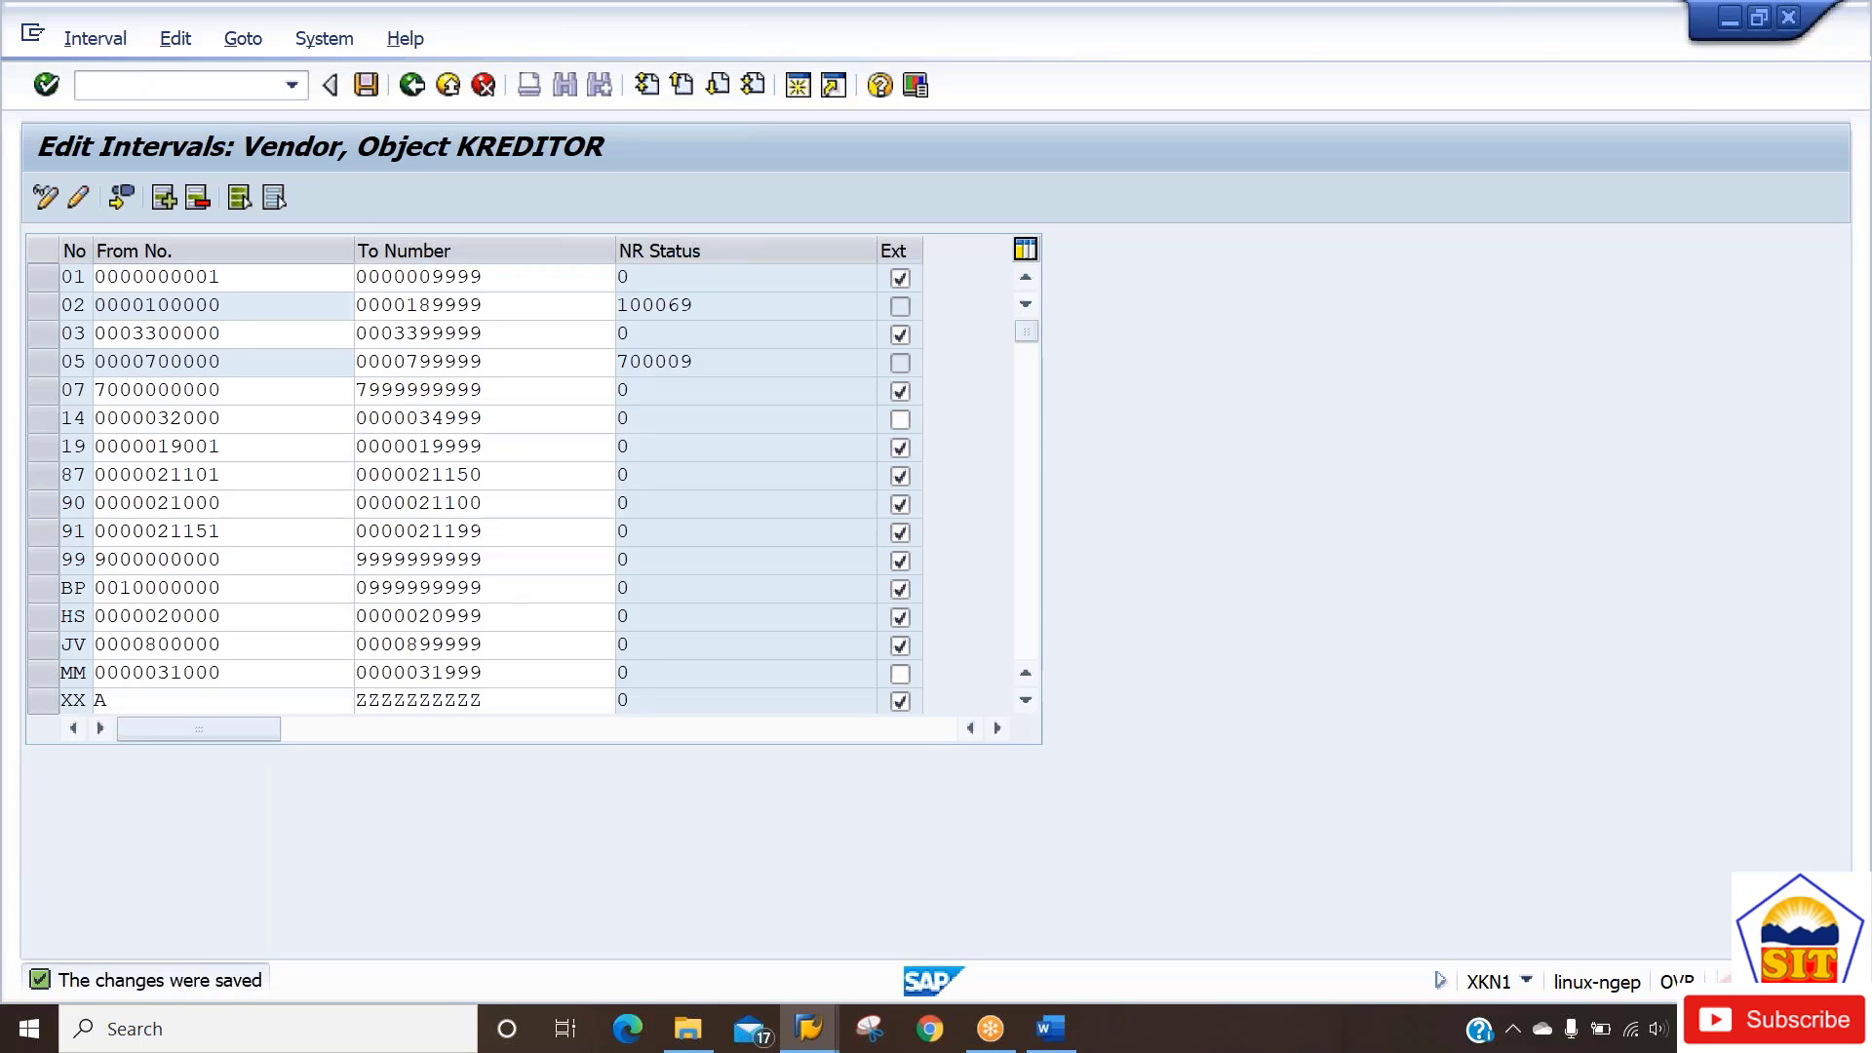
{"action": "key", "text": "alt+Tab"}
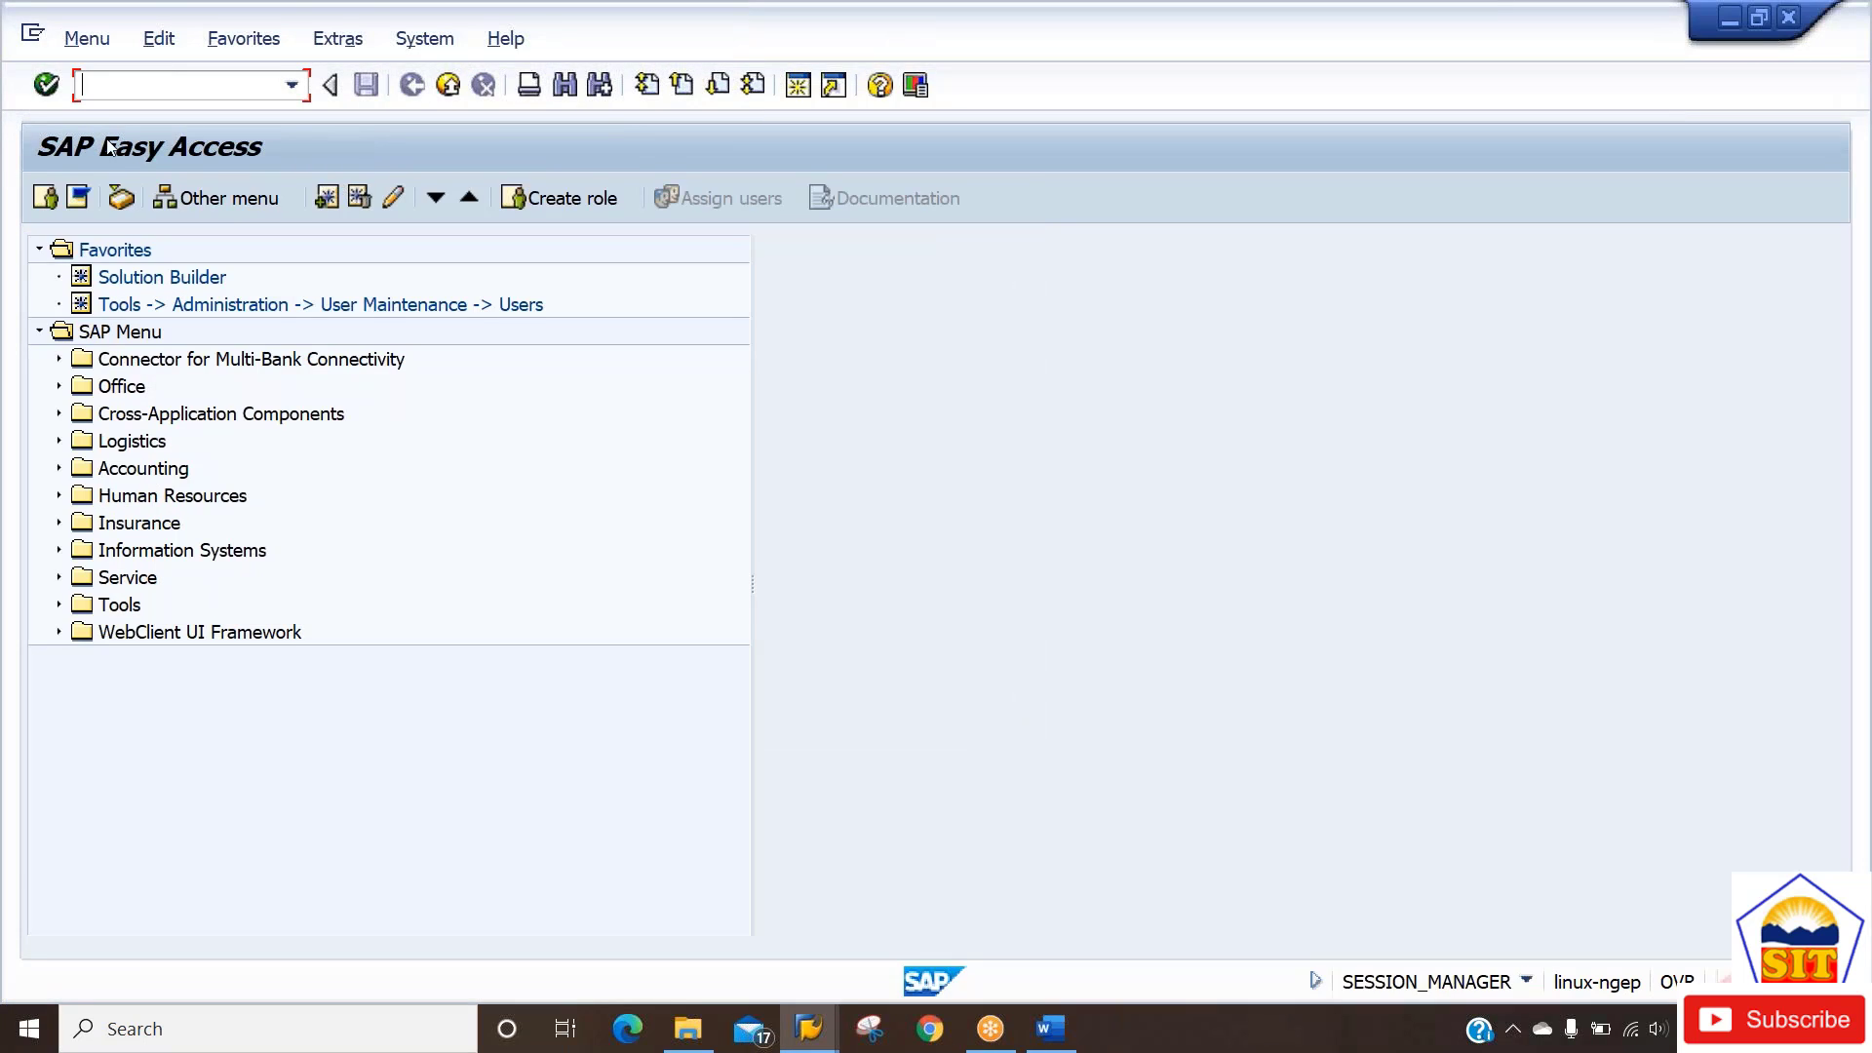
{"action": "type", "text": "obd3"}
{"action": "key", "text": "Return"}
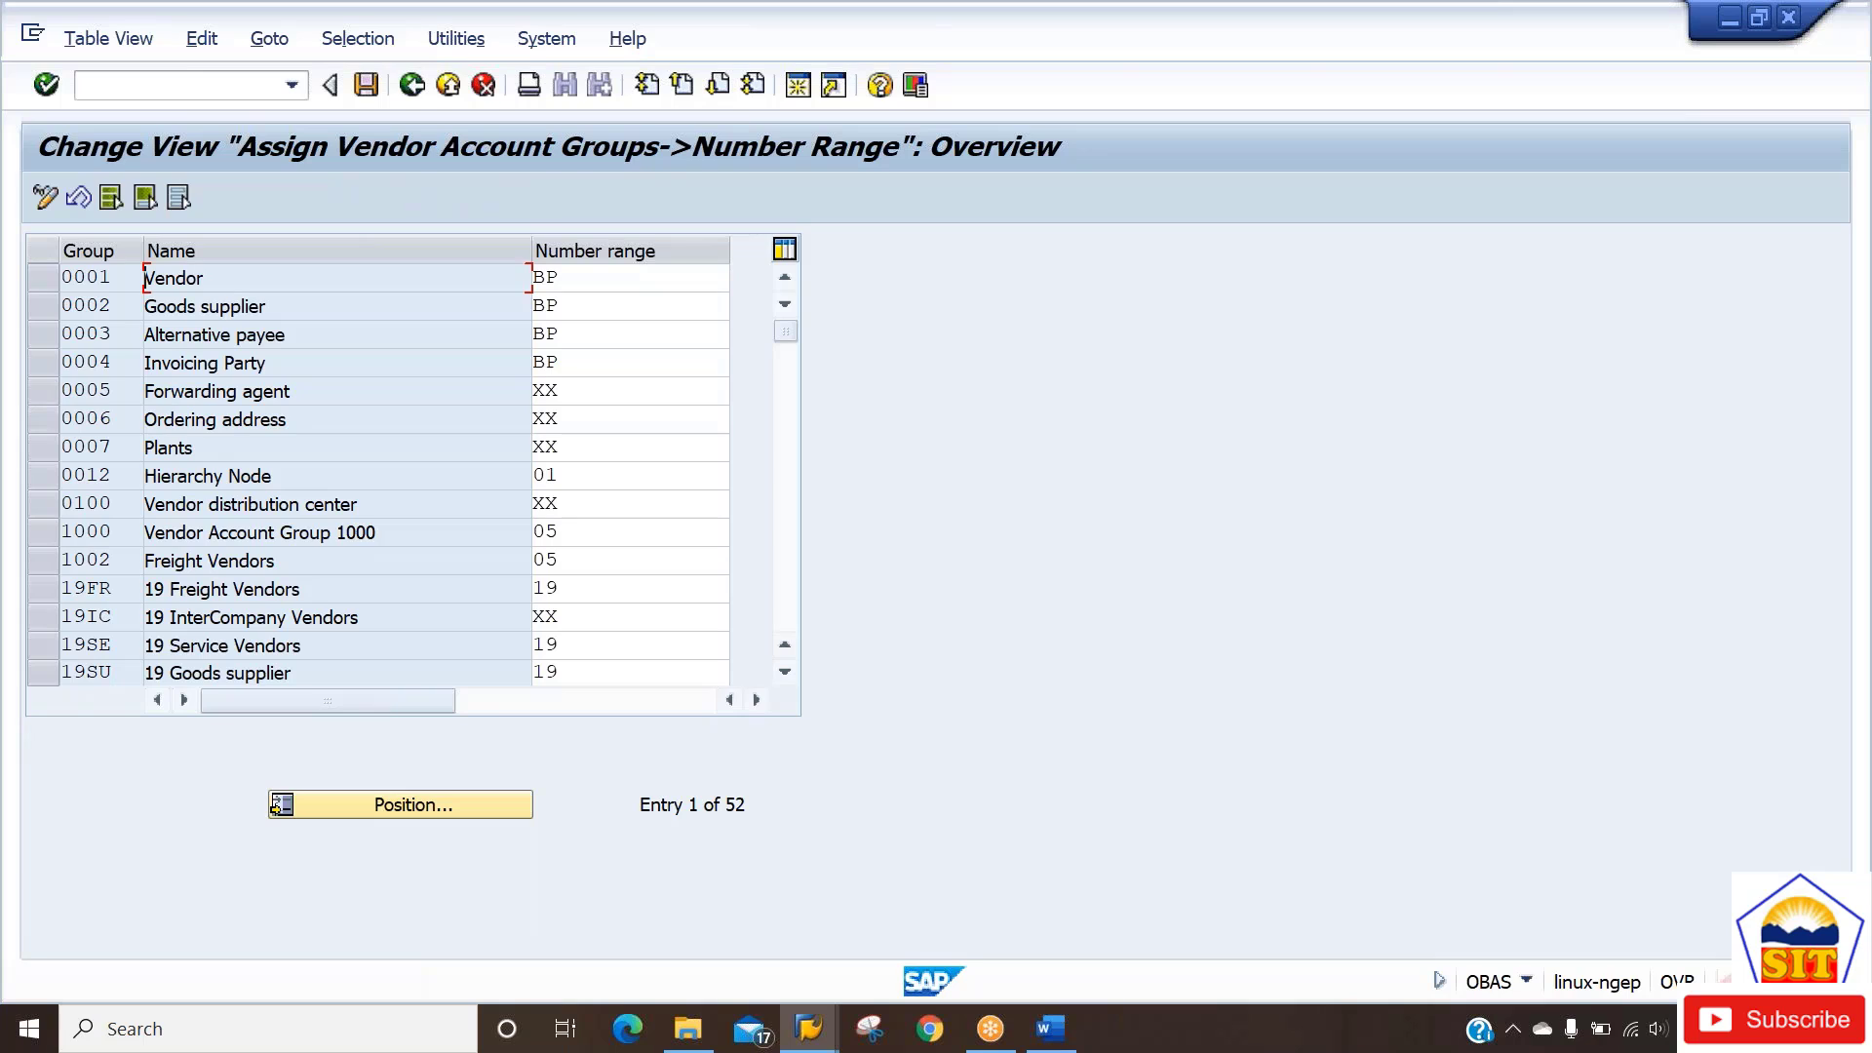
Position to account group VN91, assign number range 91 to it and save with the proposed customizing request.
{"action": "left_click", "coordinate": [435, 807]}
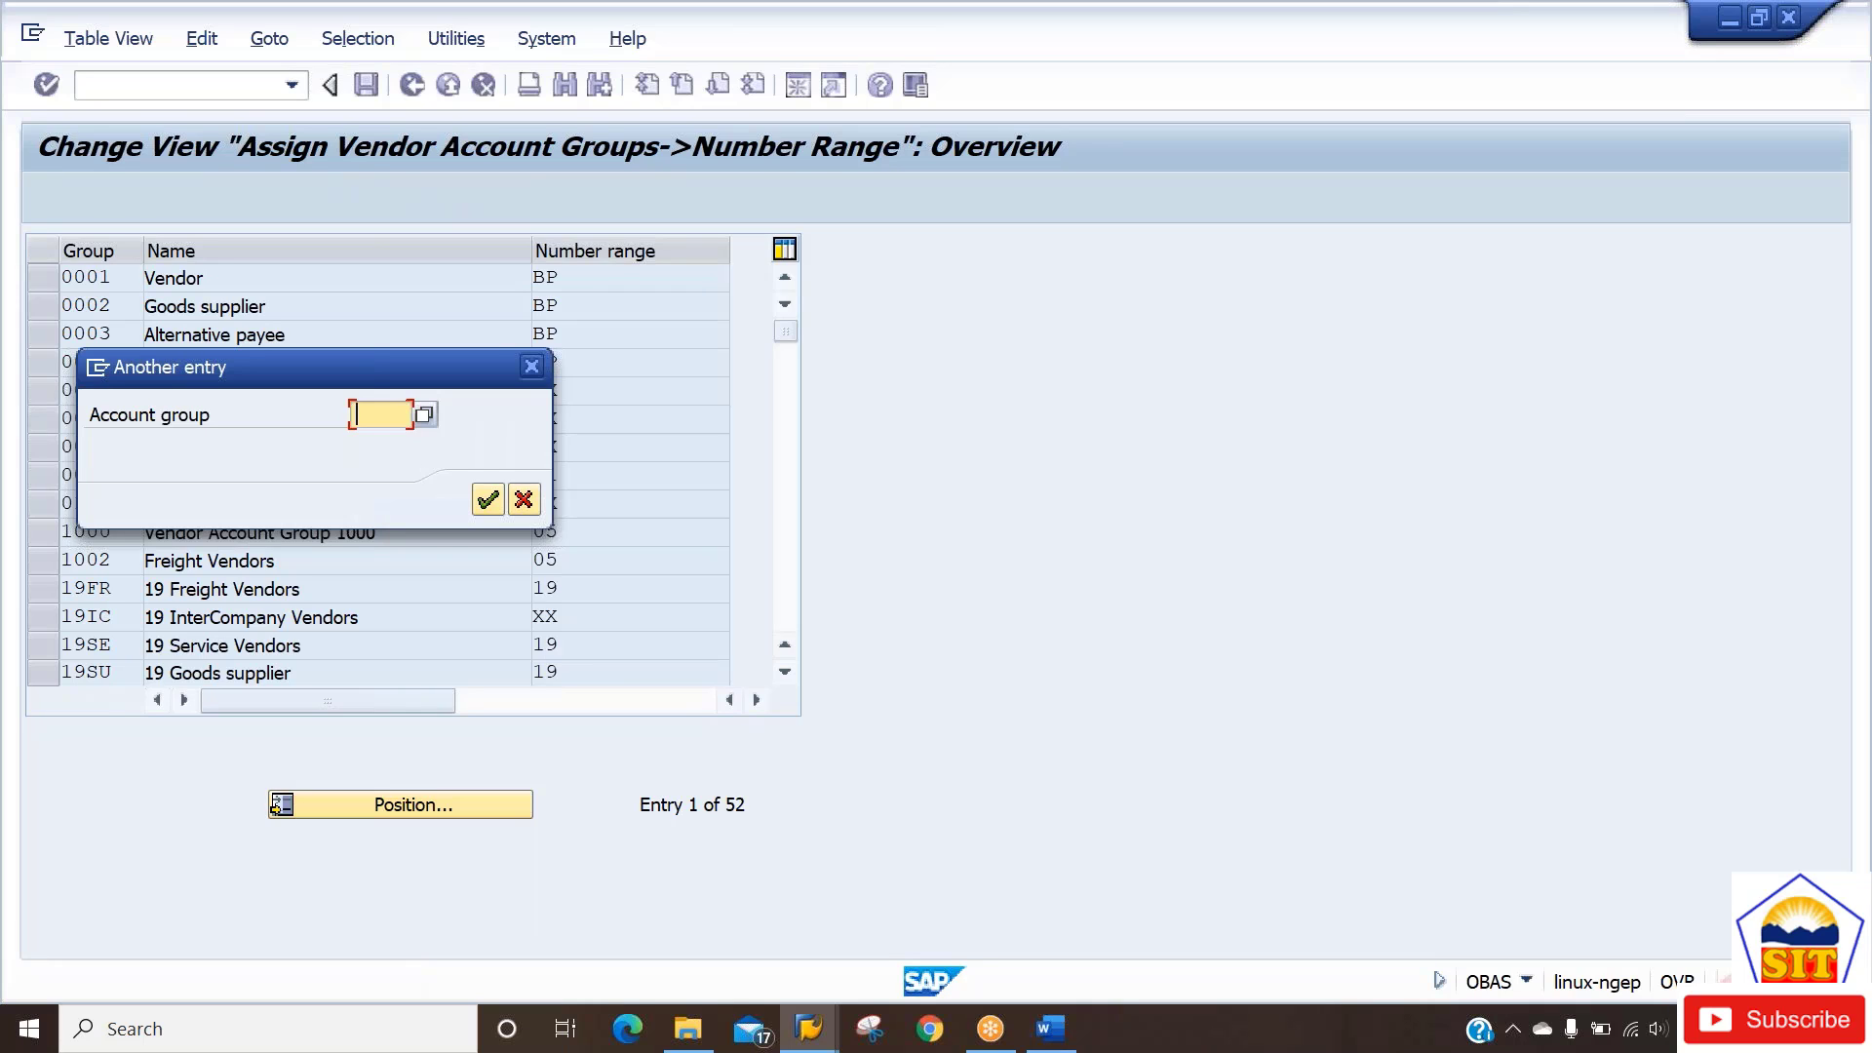
{"action": "type", "text": "vn91"}
{"action": "key", "text": "Return"}
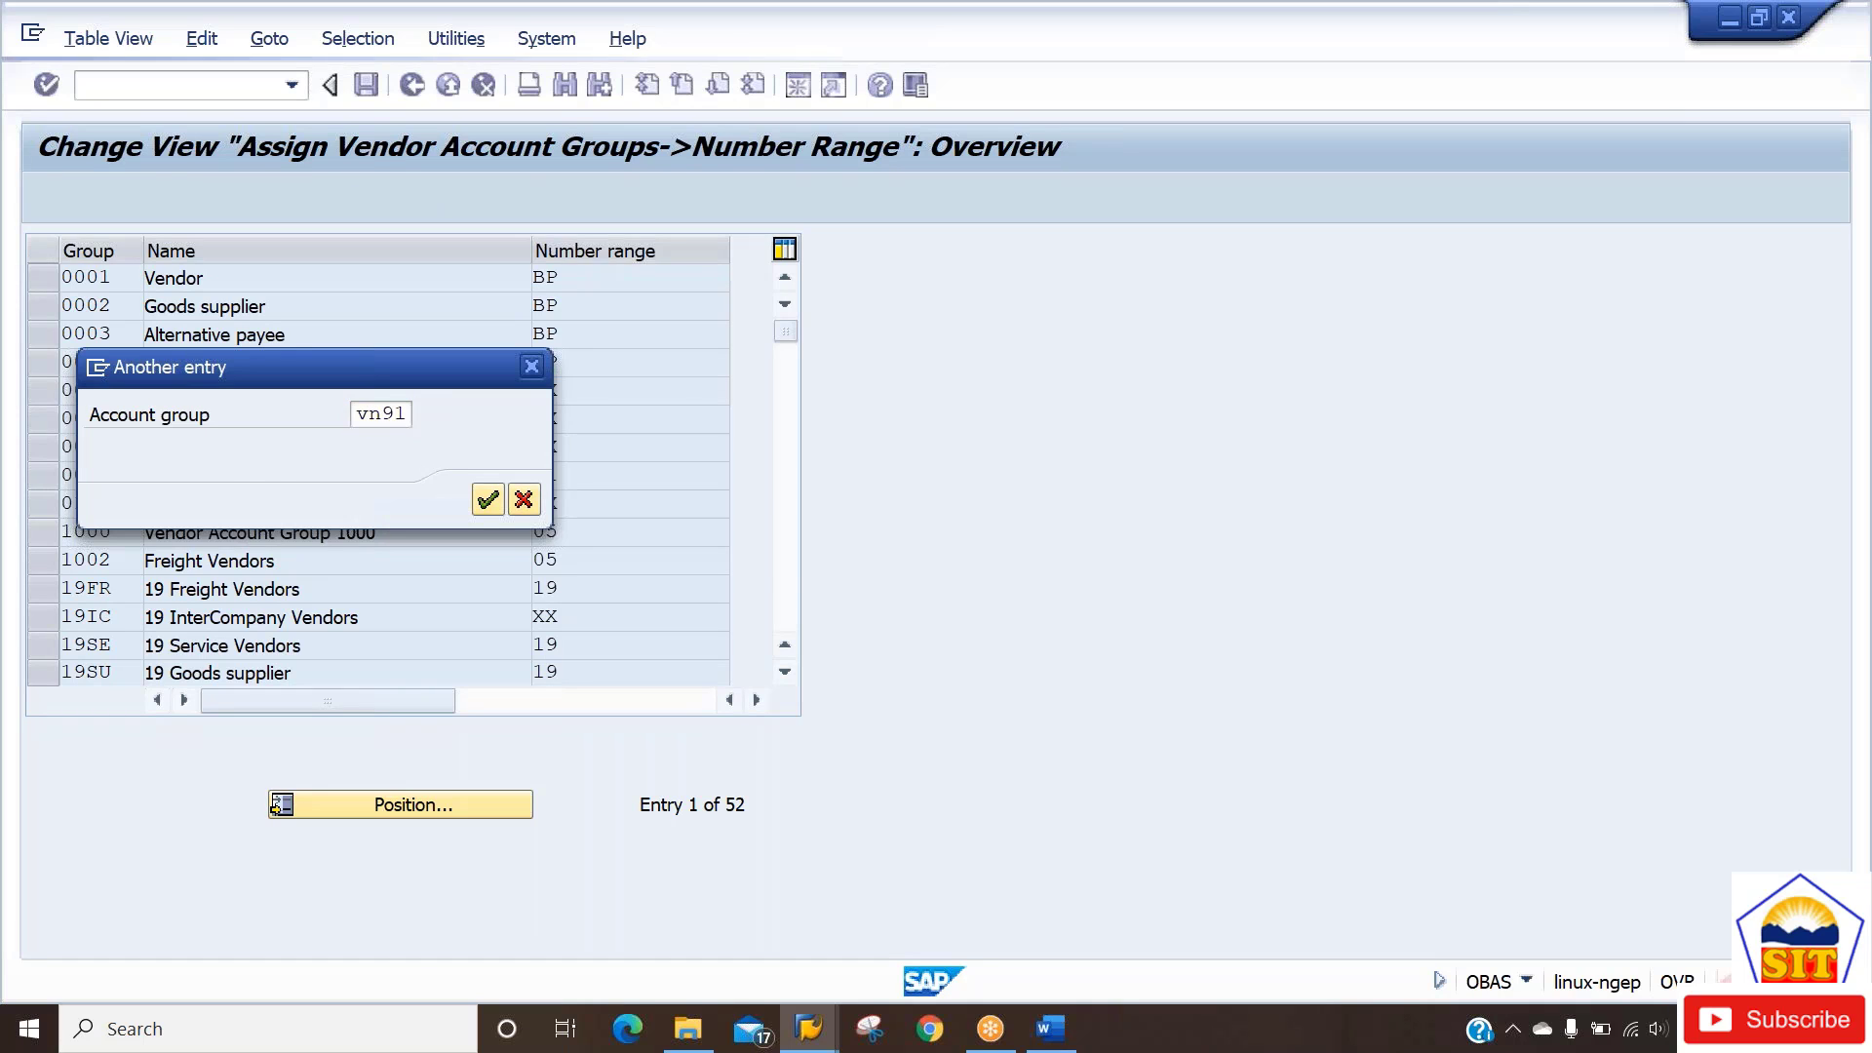
{"action": "left_click", "coordinate": [597, 277]}
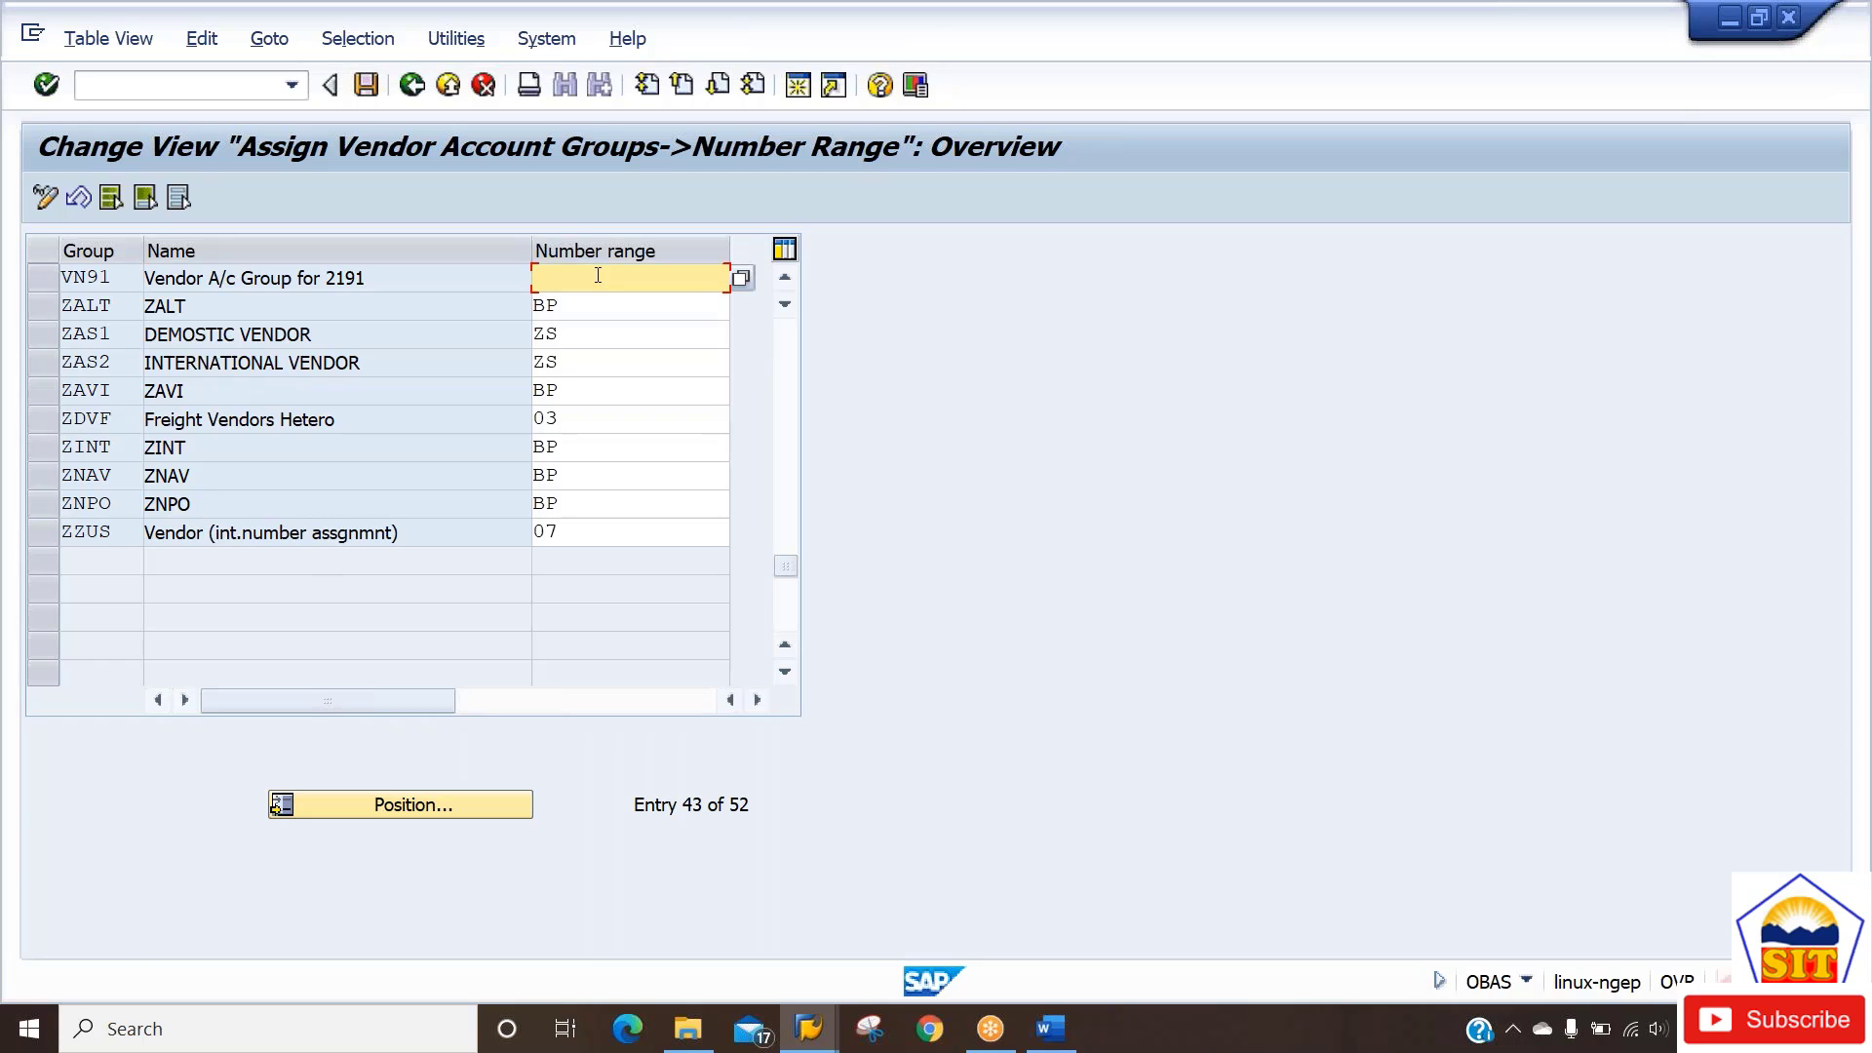
{"action": "type", "text": "91"}
{"action": "key", "text": "Return"}
{"action": "left_click", "coordinate": [383, 78]}
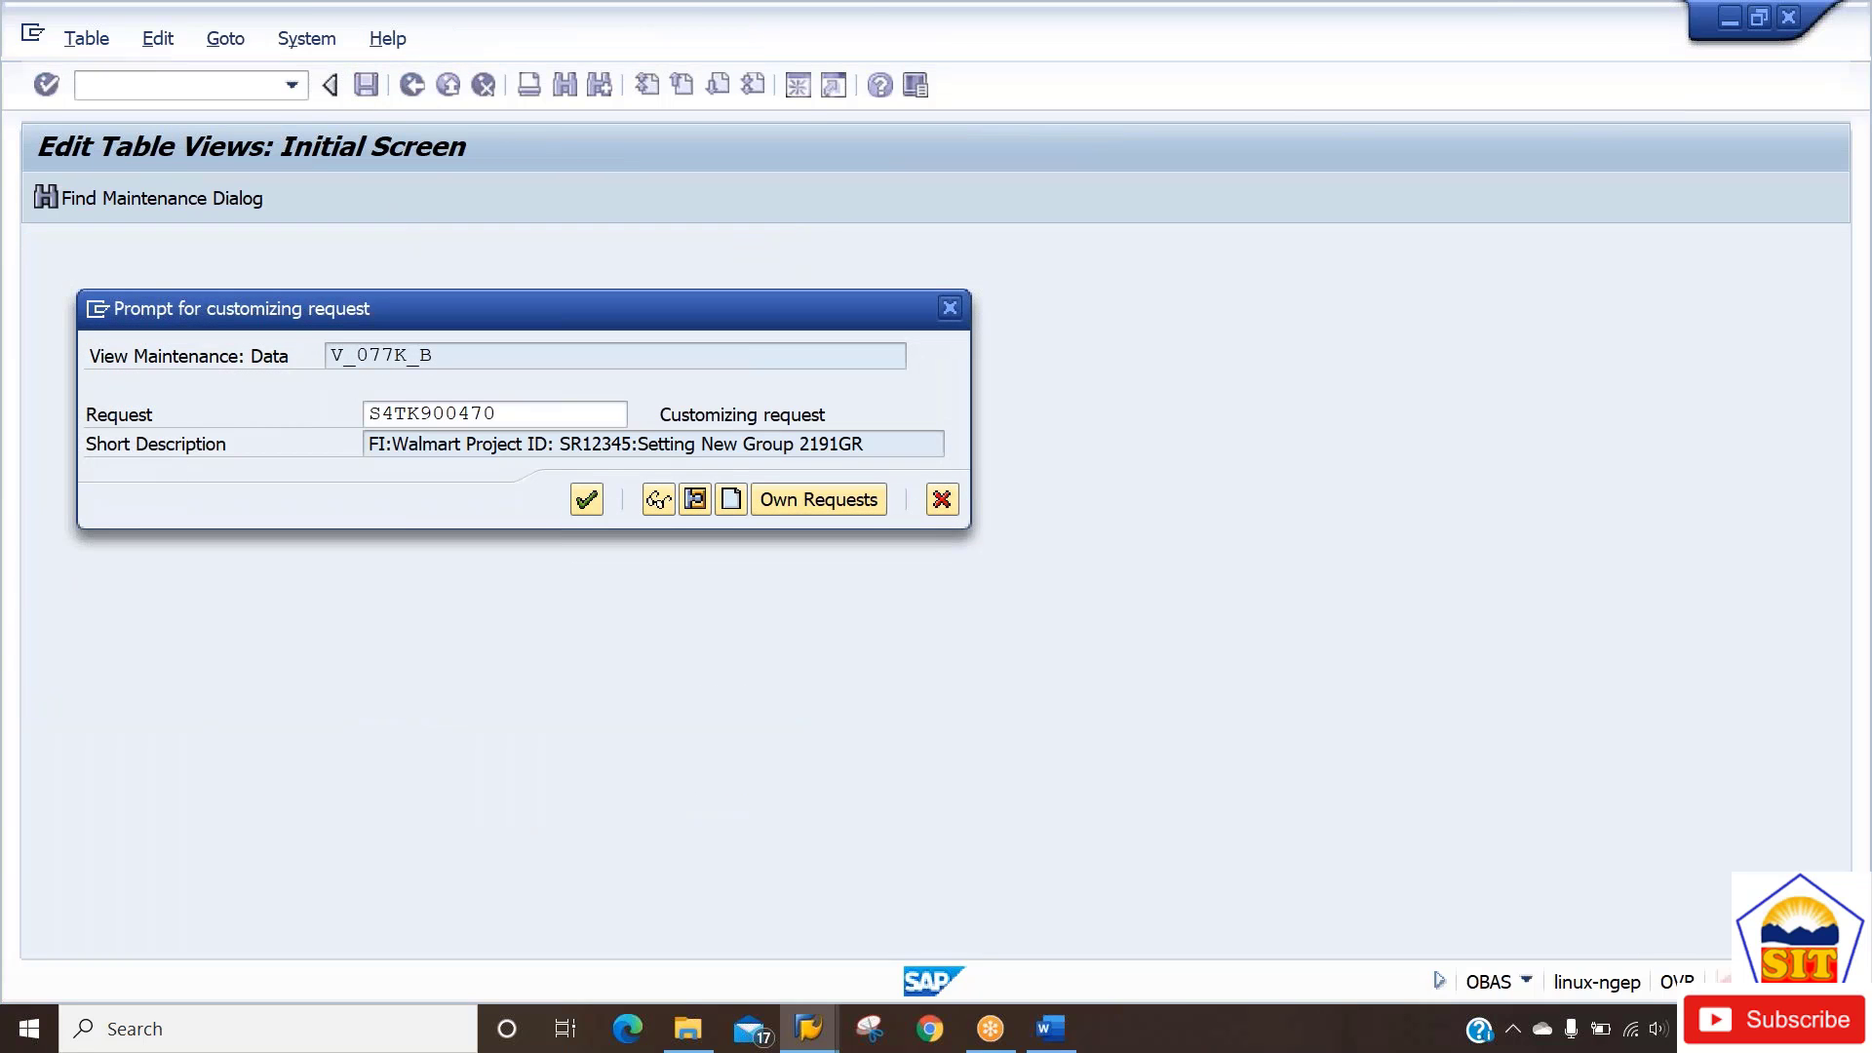
{"action": "key", "text": "Return"}
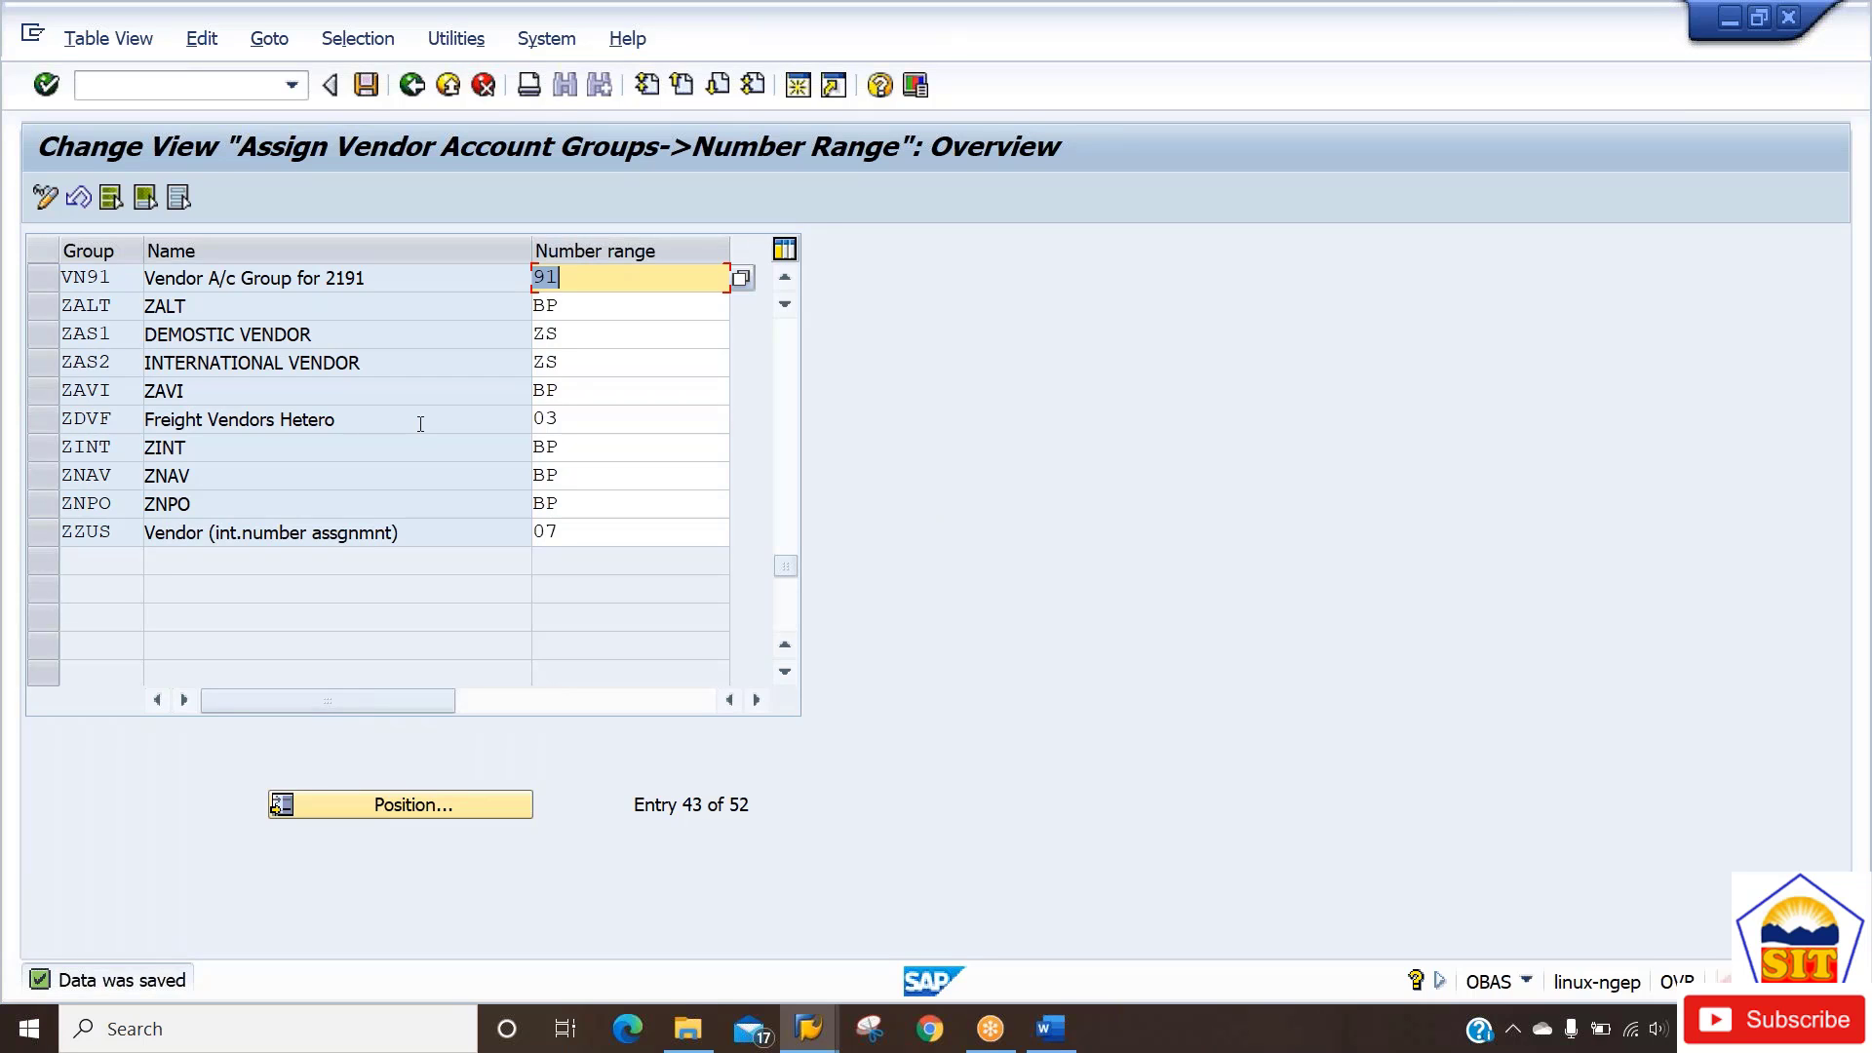
Switch to the Word notes and read the Business Partner Steps 1 to 3 for their configuration paths.
{"action": "key", "text": "alt+Tab"}
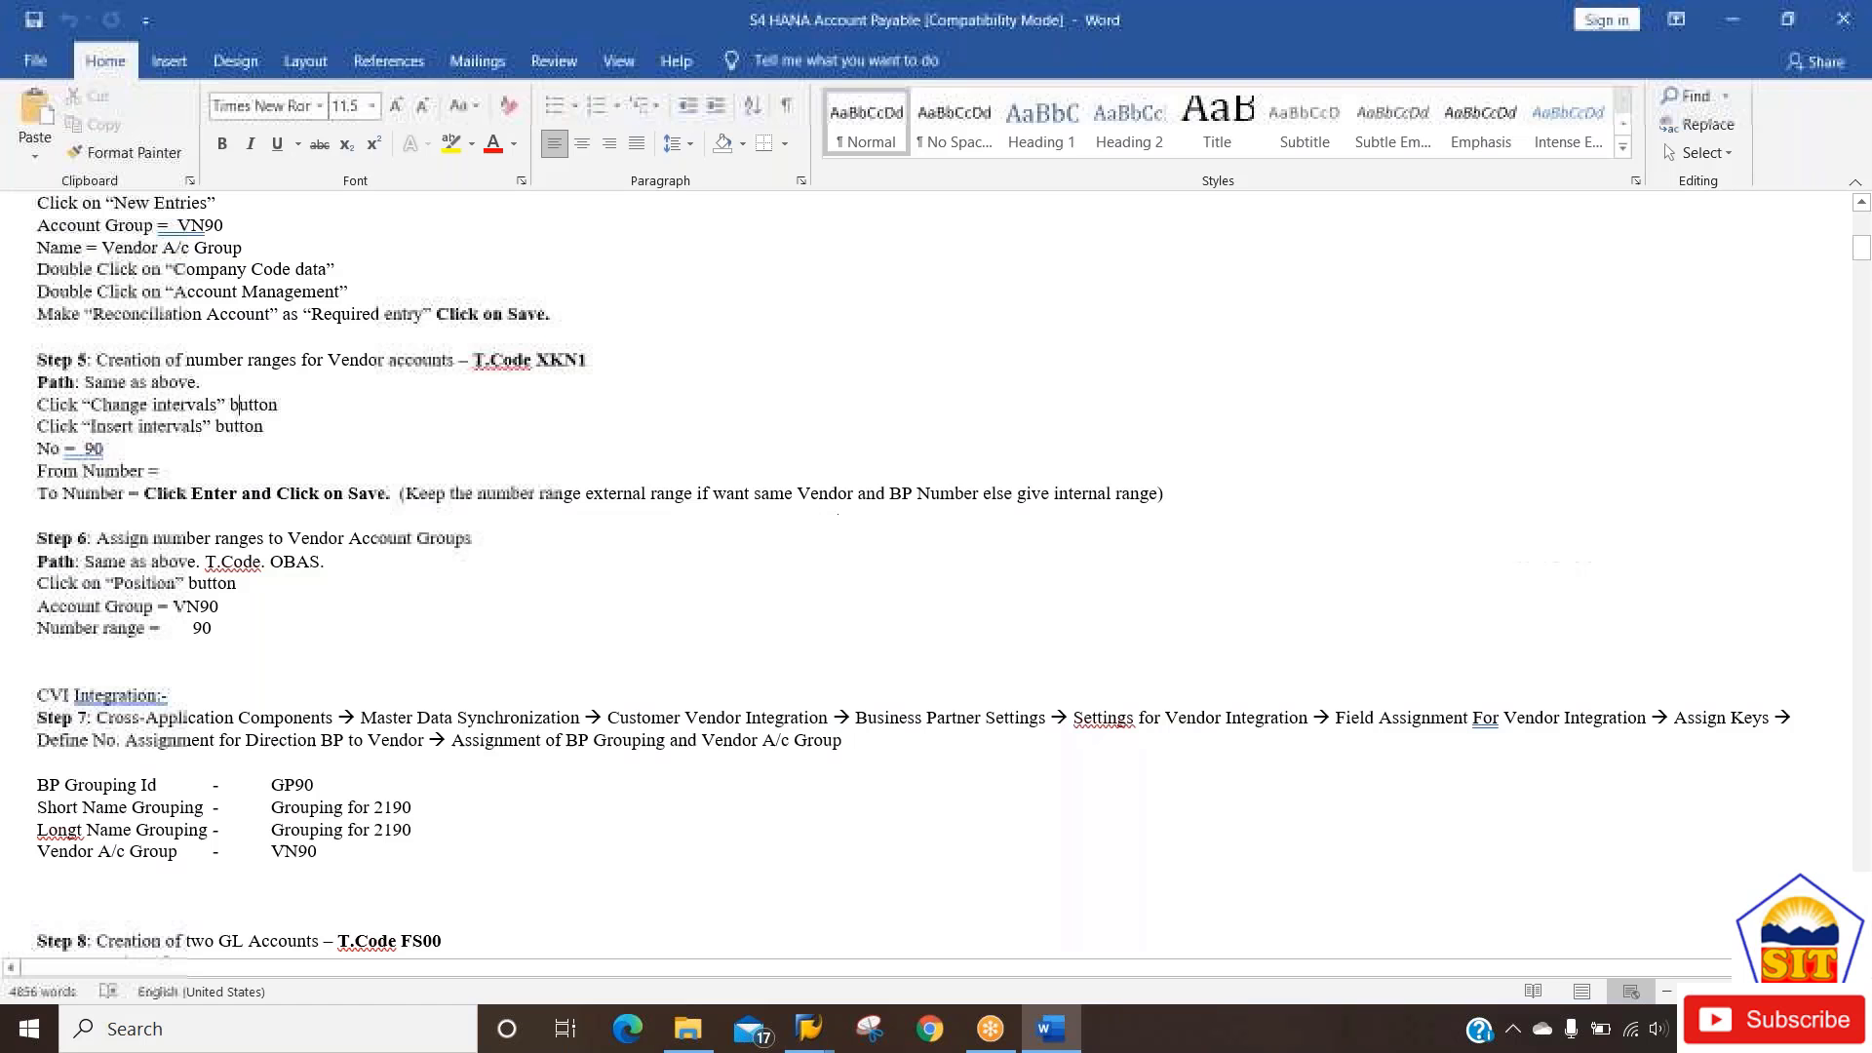
{"action": "scroll", "coordinate": [221, 216], "scroll_direction": "up", "scroll_amount": 7}
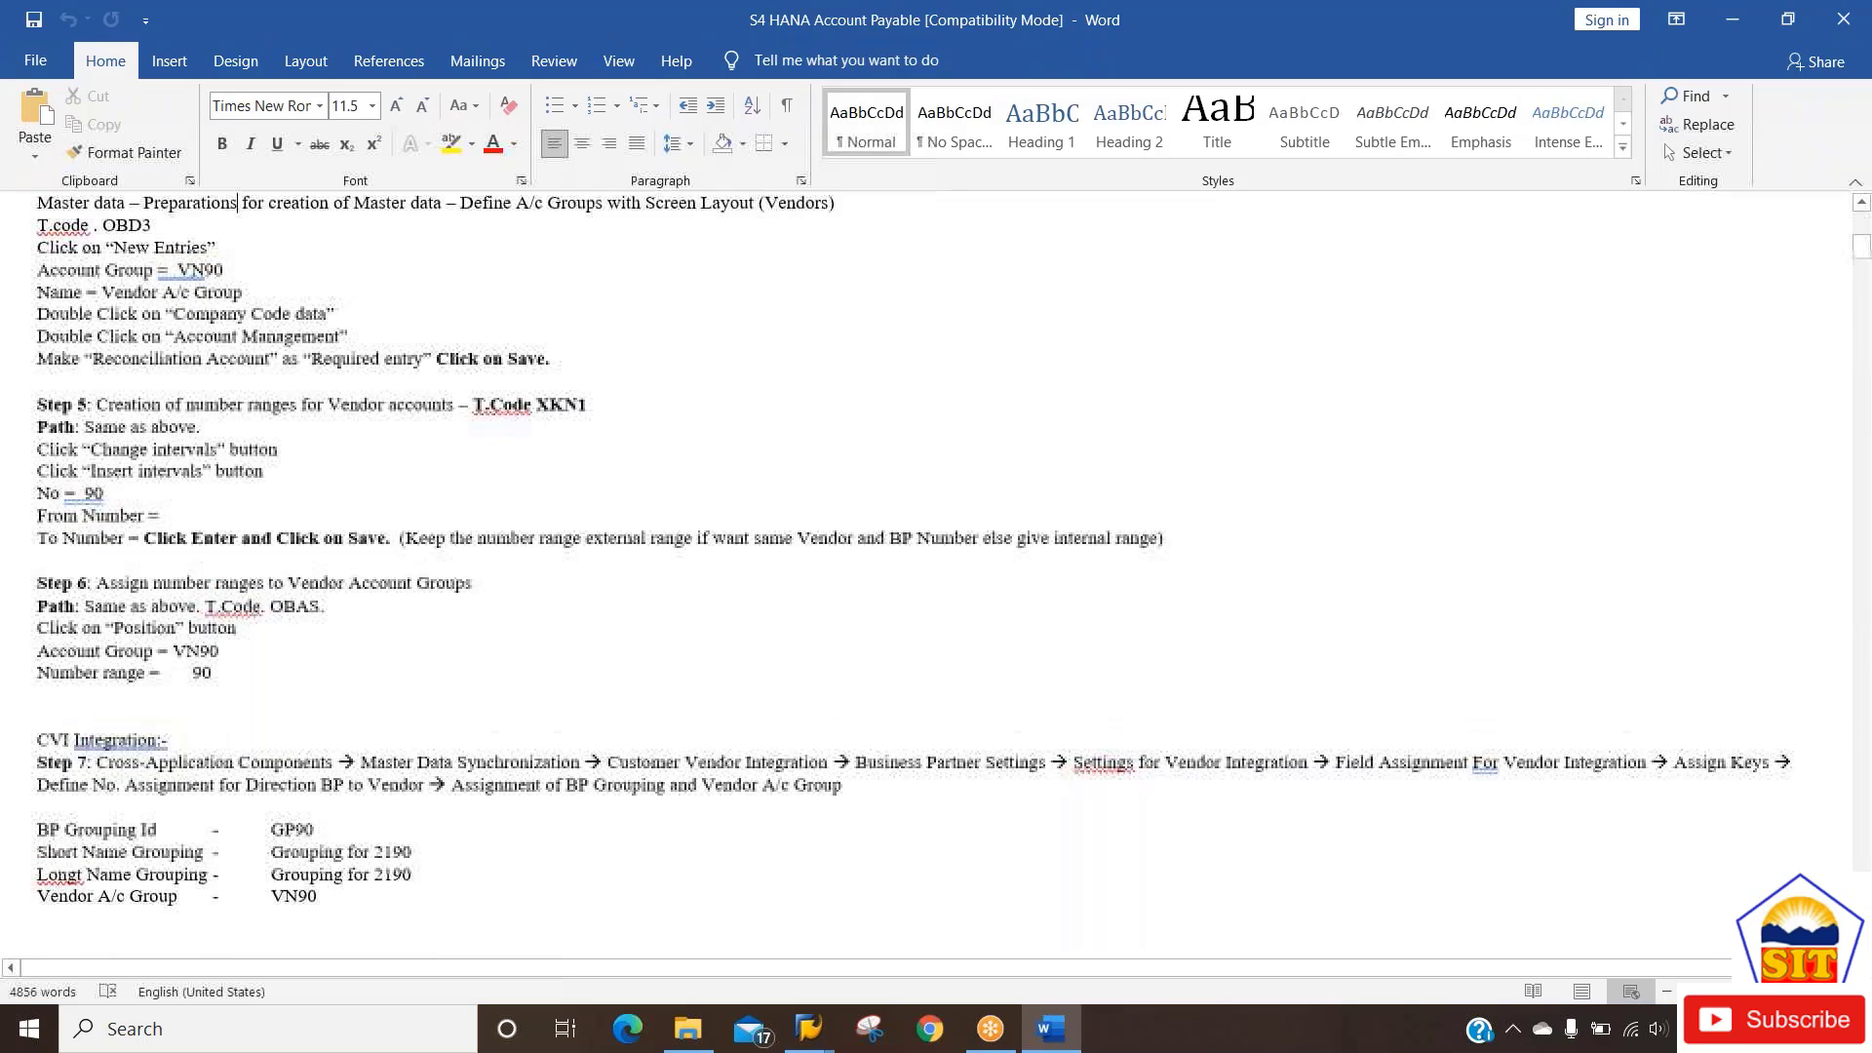
{"action": "scroll", "coordinate": [164, 195], "scroll_direction": "up", "scroll_amount": 3}
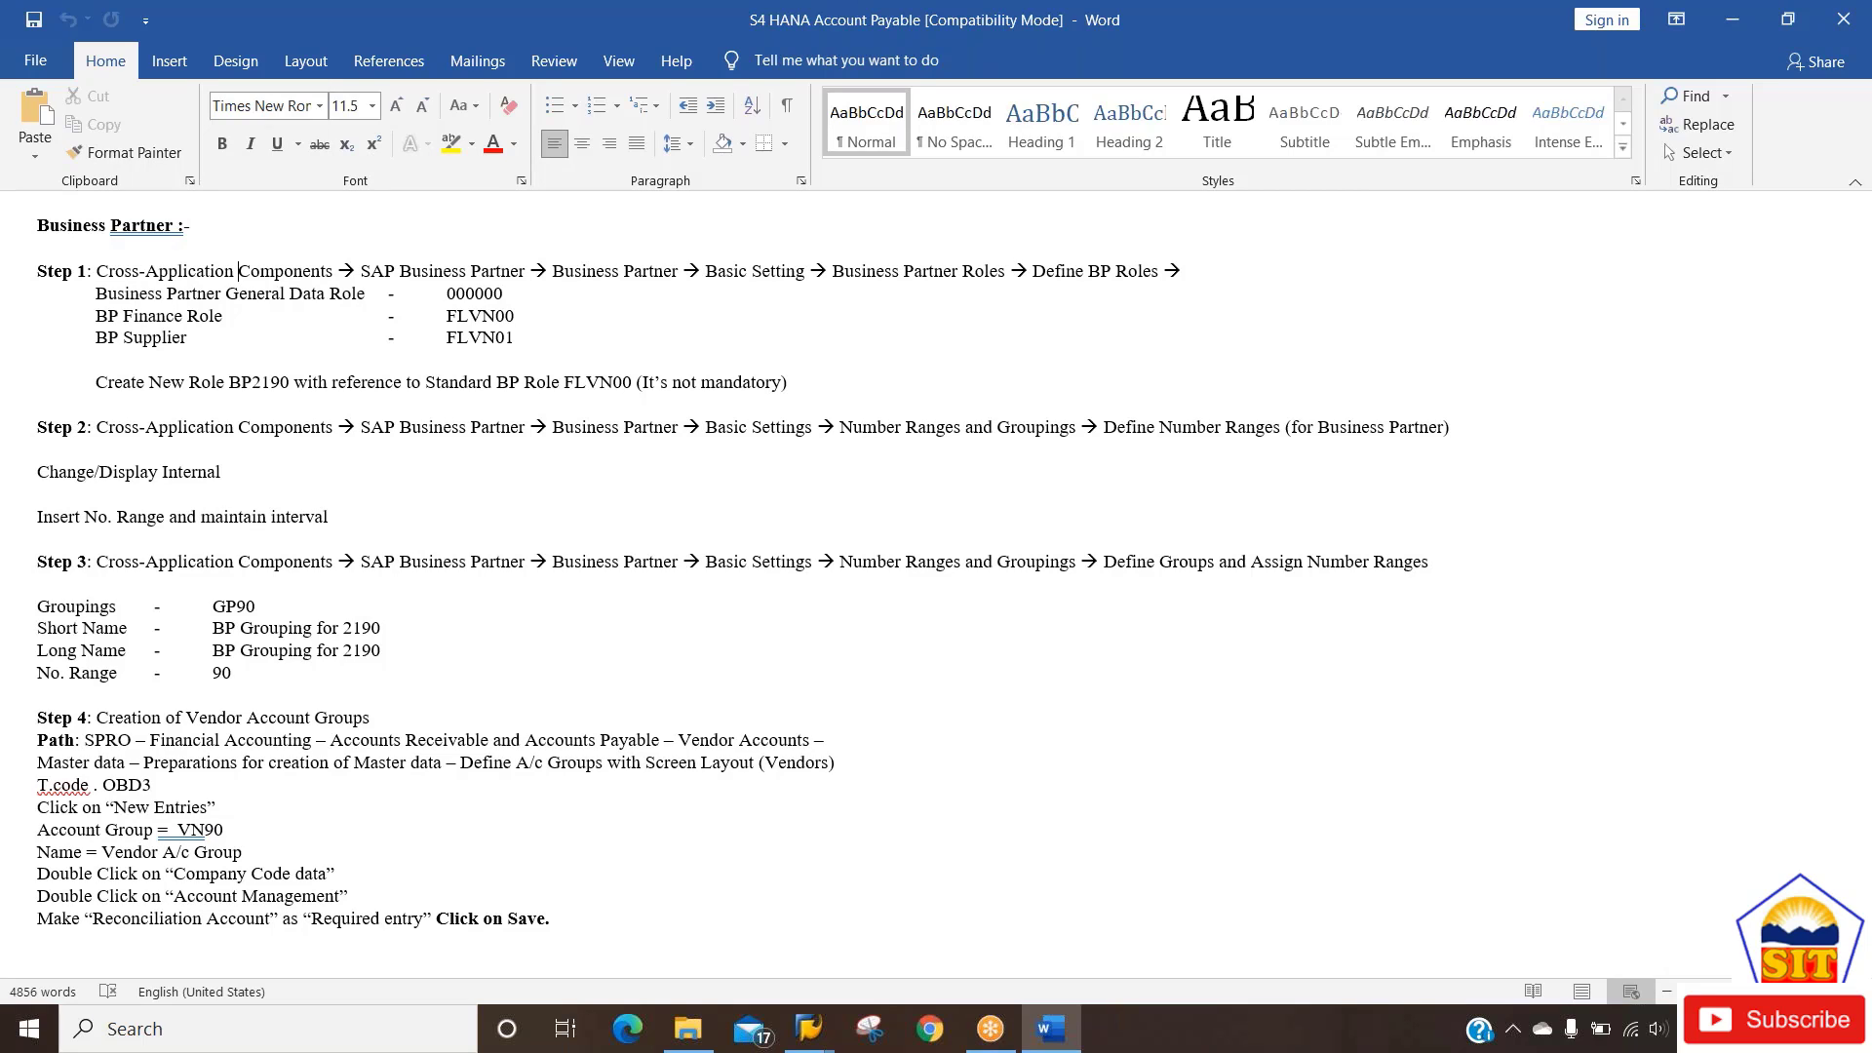
{"action": "key", "text": "Down"}
{"action": "key", "text": "Down"}
{"action": "key", "text": "Down"}
{"action": "key", "text": "Down"}
{"action": "key", "text": "Down"}
{"action": "key", "text": "Down"}
{"action": "key", "text": "Down"}
{"action": "key", "text": "Down"}
Switch back to SAP, run transaction SPRO and expand Cross-Application Components in the implementation guide.
{"action": "key", "text": "alt+Tab"}
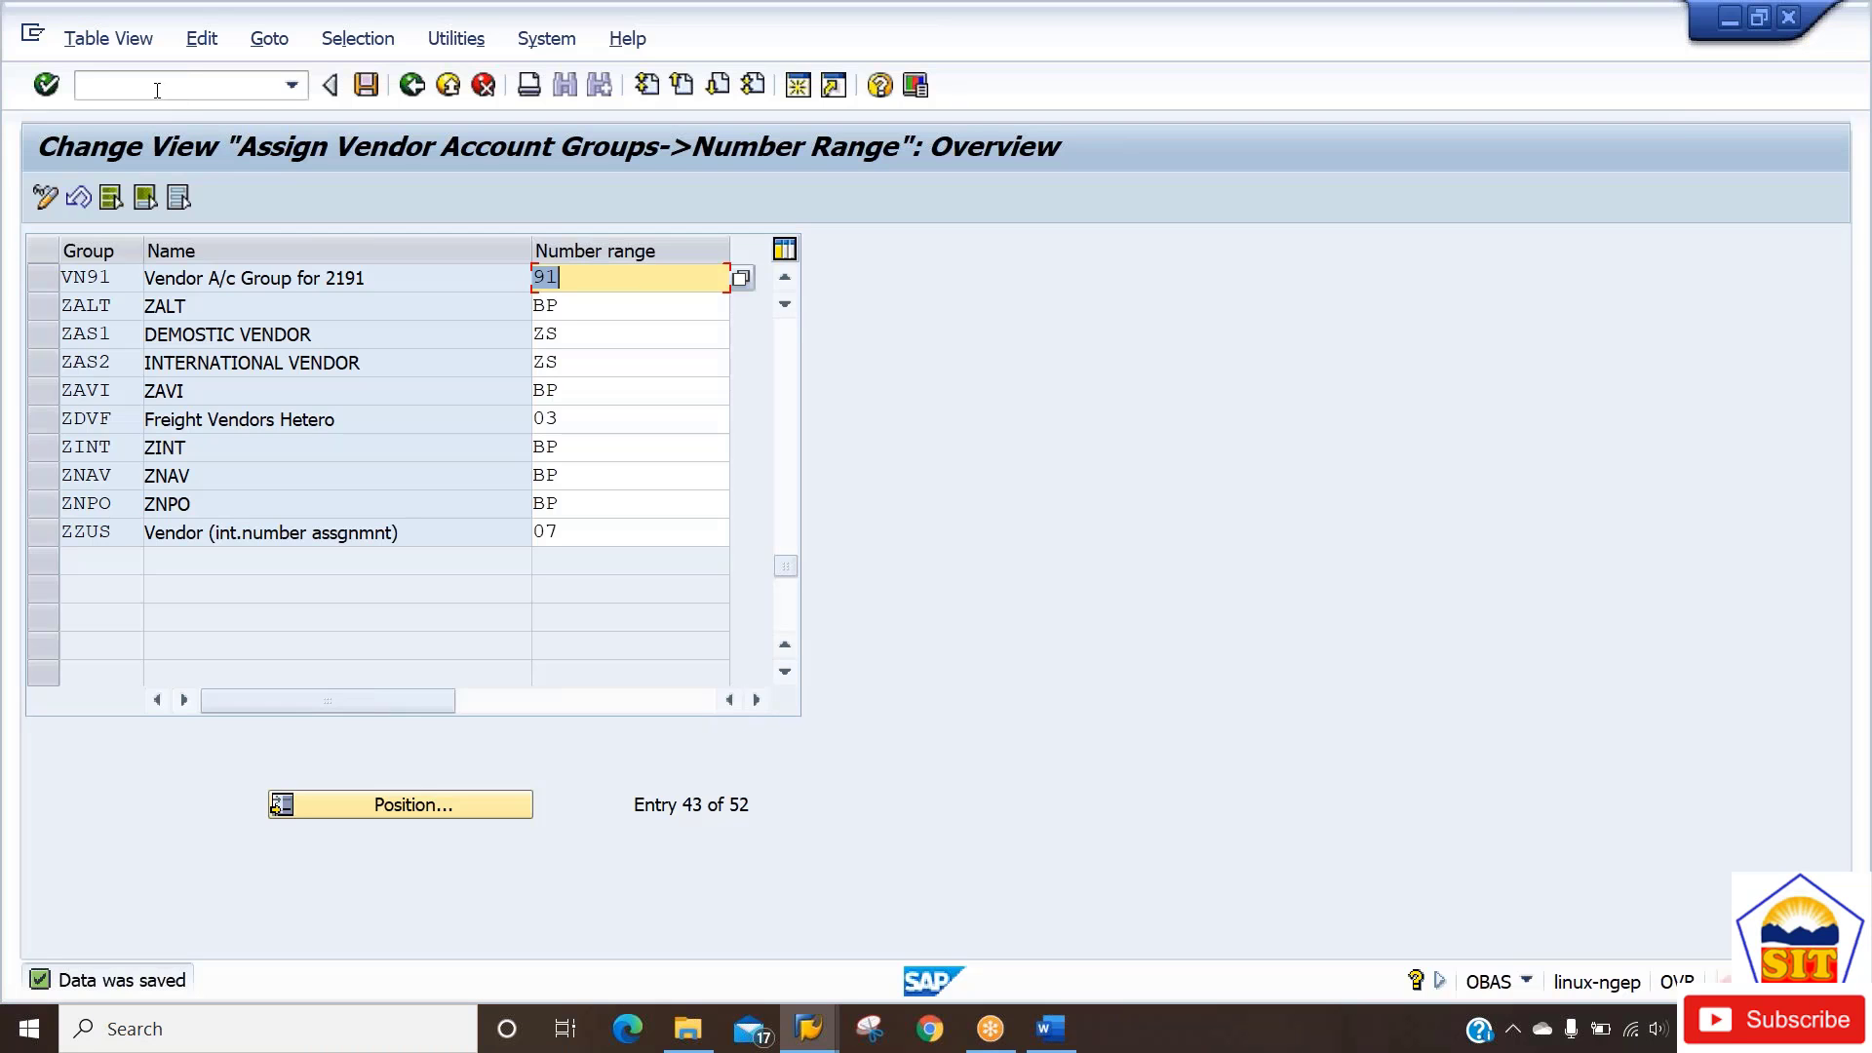
{"action": "type", "text": "/nxk01"}
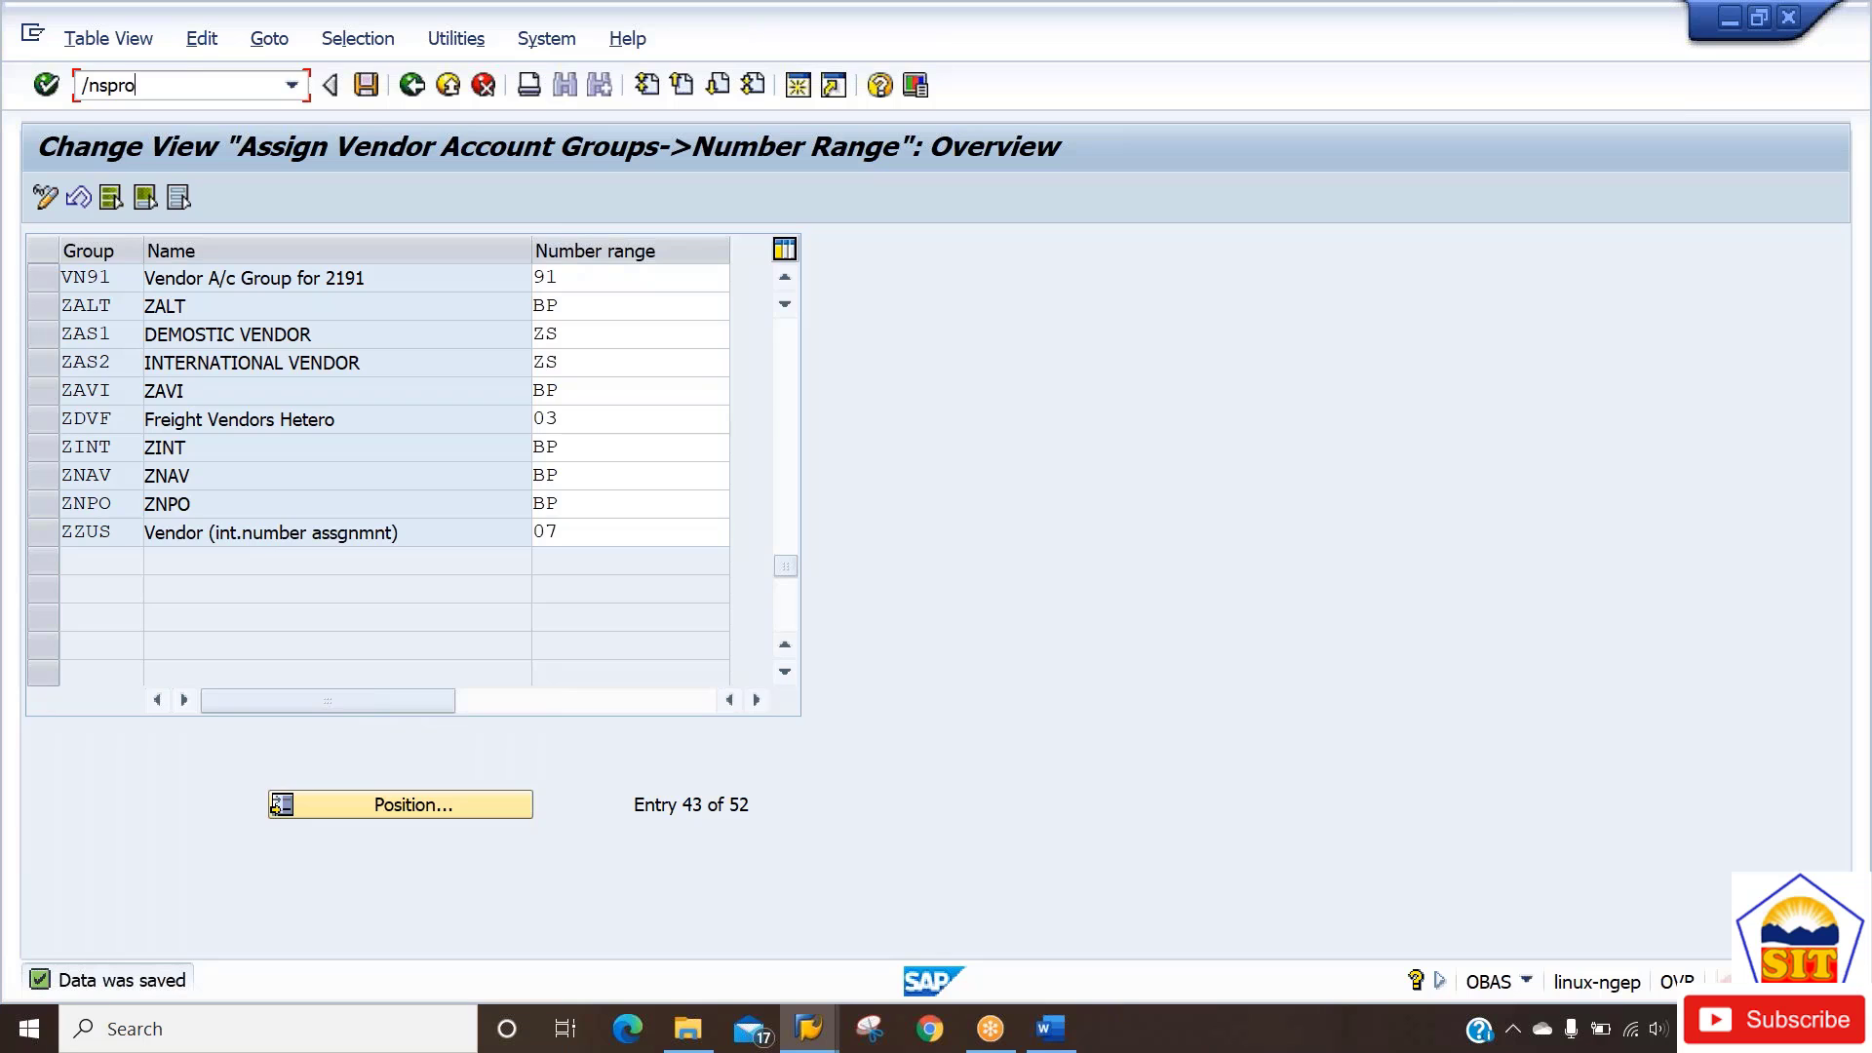
{"action": "key", "text": "Return"}
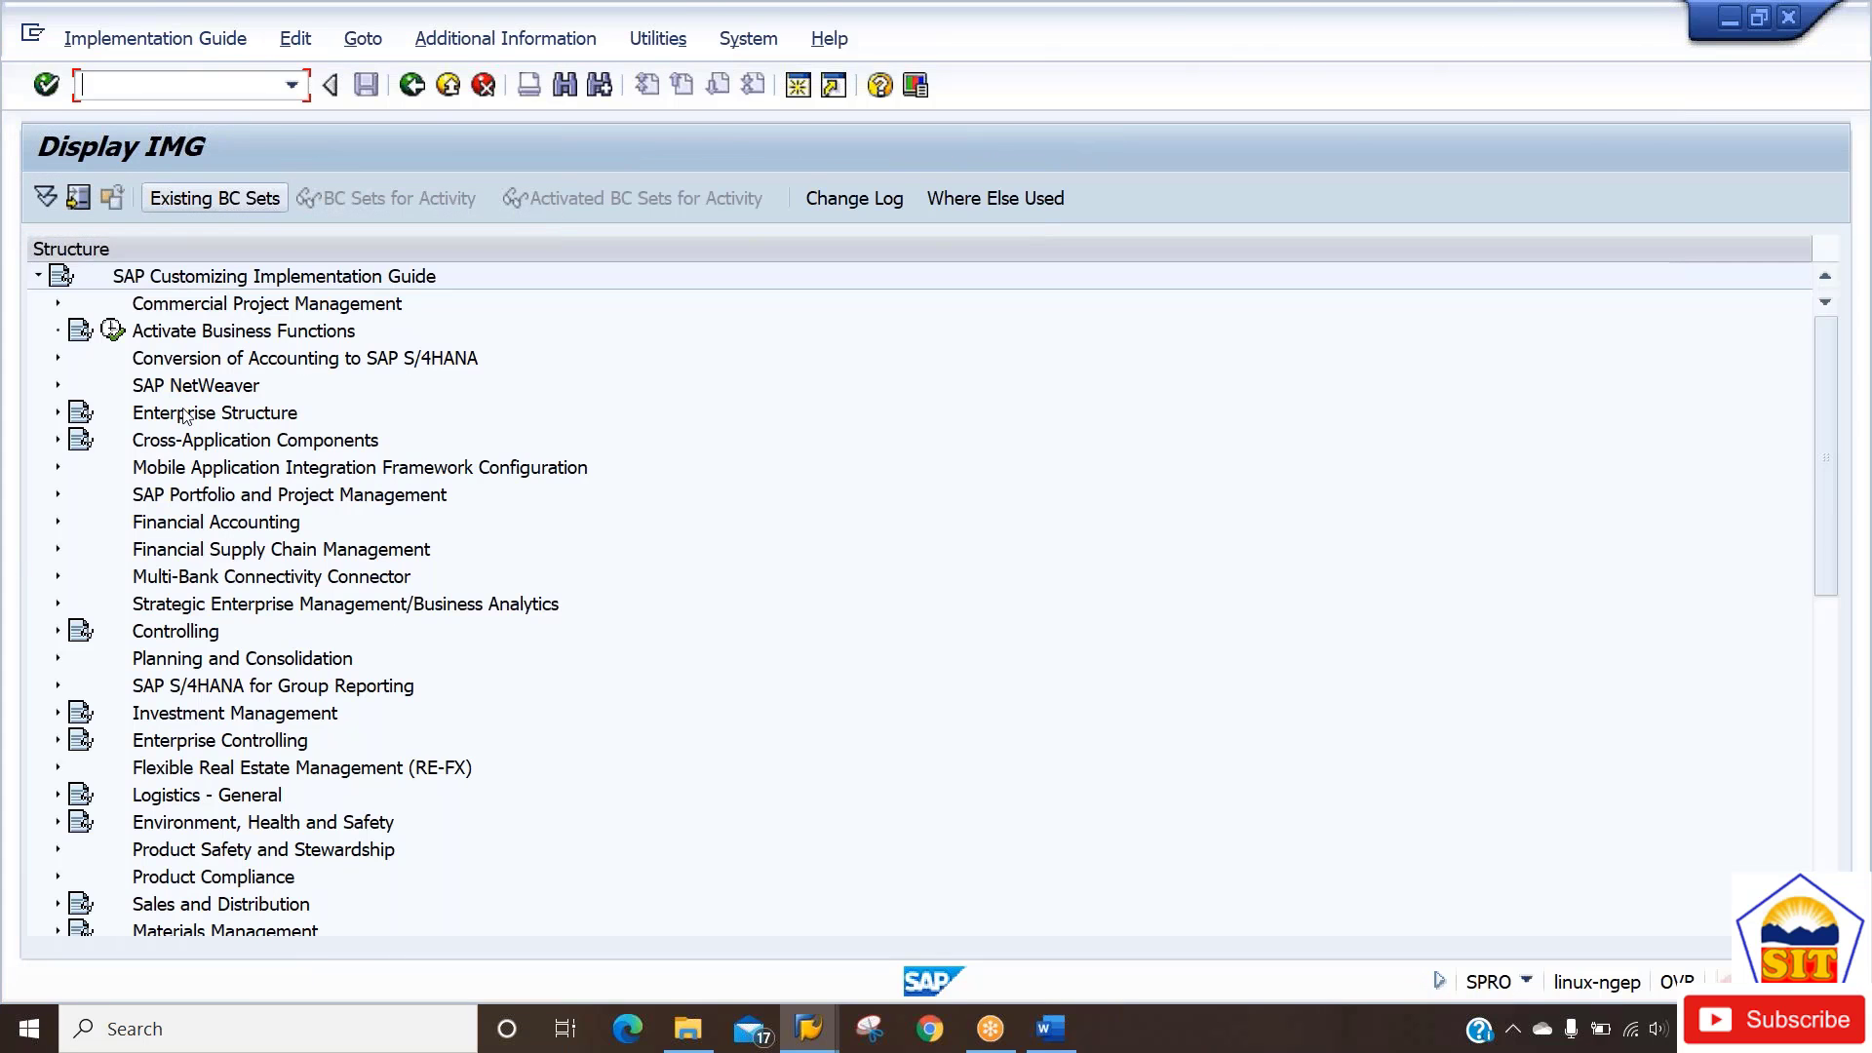
{"action": "left_click", "coordinate": [190, 522]}
{"action": "key", "text": "Up"}
{"action": "key", "text": "Up"}
{"action": "key", "text": "Up"}
{"action": "key", "text": "Up"}
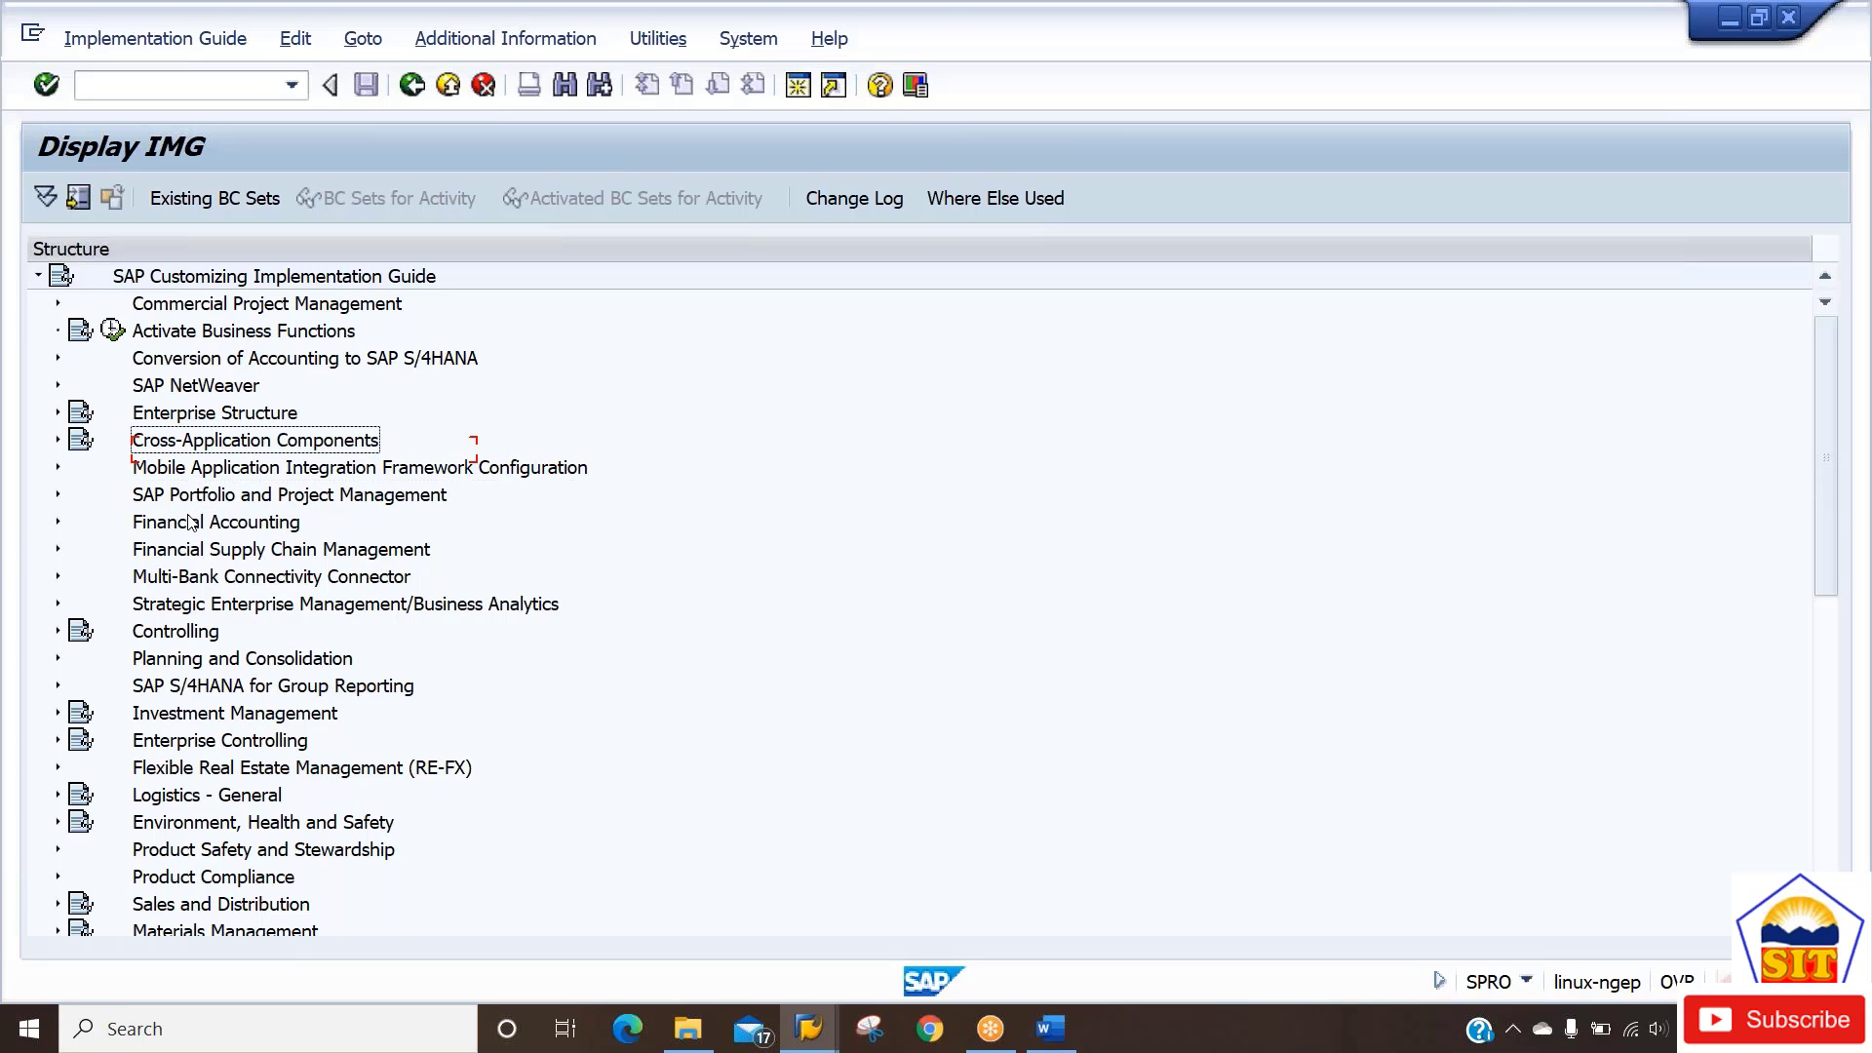
{"action": "key", "text": "Down"}
{"action": "key", "text": "Right"}
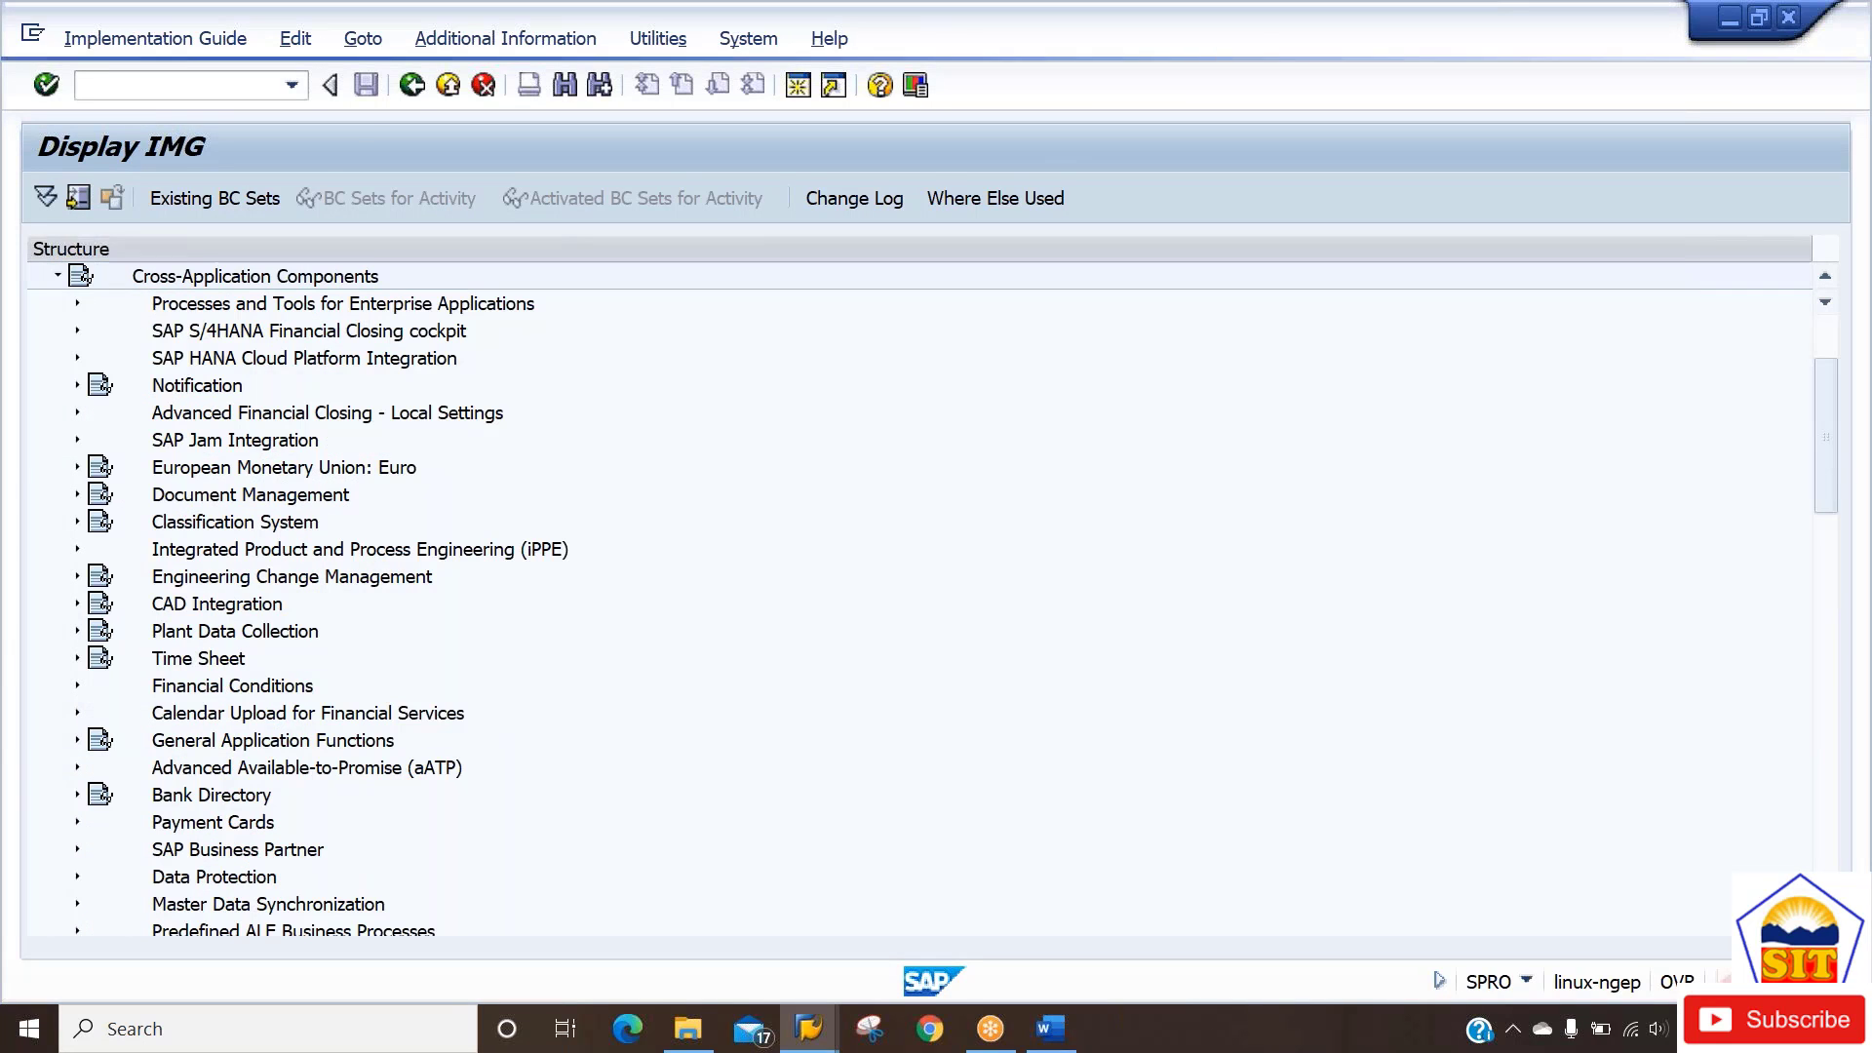
Expand the SAP Business Partner node under Cross-Application Components.
{"action": "key", "text": "Down"}
{"action": "key", "text": "Down"}
{"action": "key", "text": "Down"}
{"action": "key", "text": "Down"}
{"action": "key", "text": "Down"}
{"action": "key", "text": "Down"}
{"action": "key", "text": "Down"}
{"action": "key", "text": "Down"}
{"action": "key", "text": "Down"}
{"action": "key", "text": "Down"}
{"action": "key", "text": "Down"}
{"action": "key", "text": "Down"}
{"action": "key", "text": "Down"}
{"action": "key", "text": "Down"}
{"action": "key", "text": "Down"}
{"action": "key", "text": "Down"}
{"action": "key", "text": "Down"}
{"action": "key", "text": "Down"}
{"action": "key", "text": "Down"}
{"action": "key", "text": "Down"}
{"action": "key", "text": "Down"}
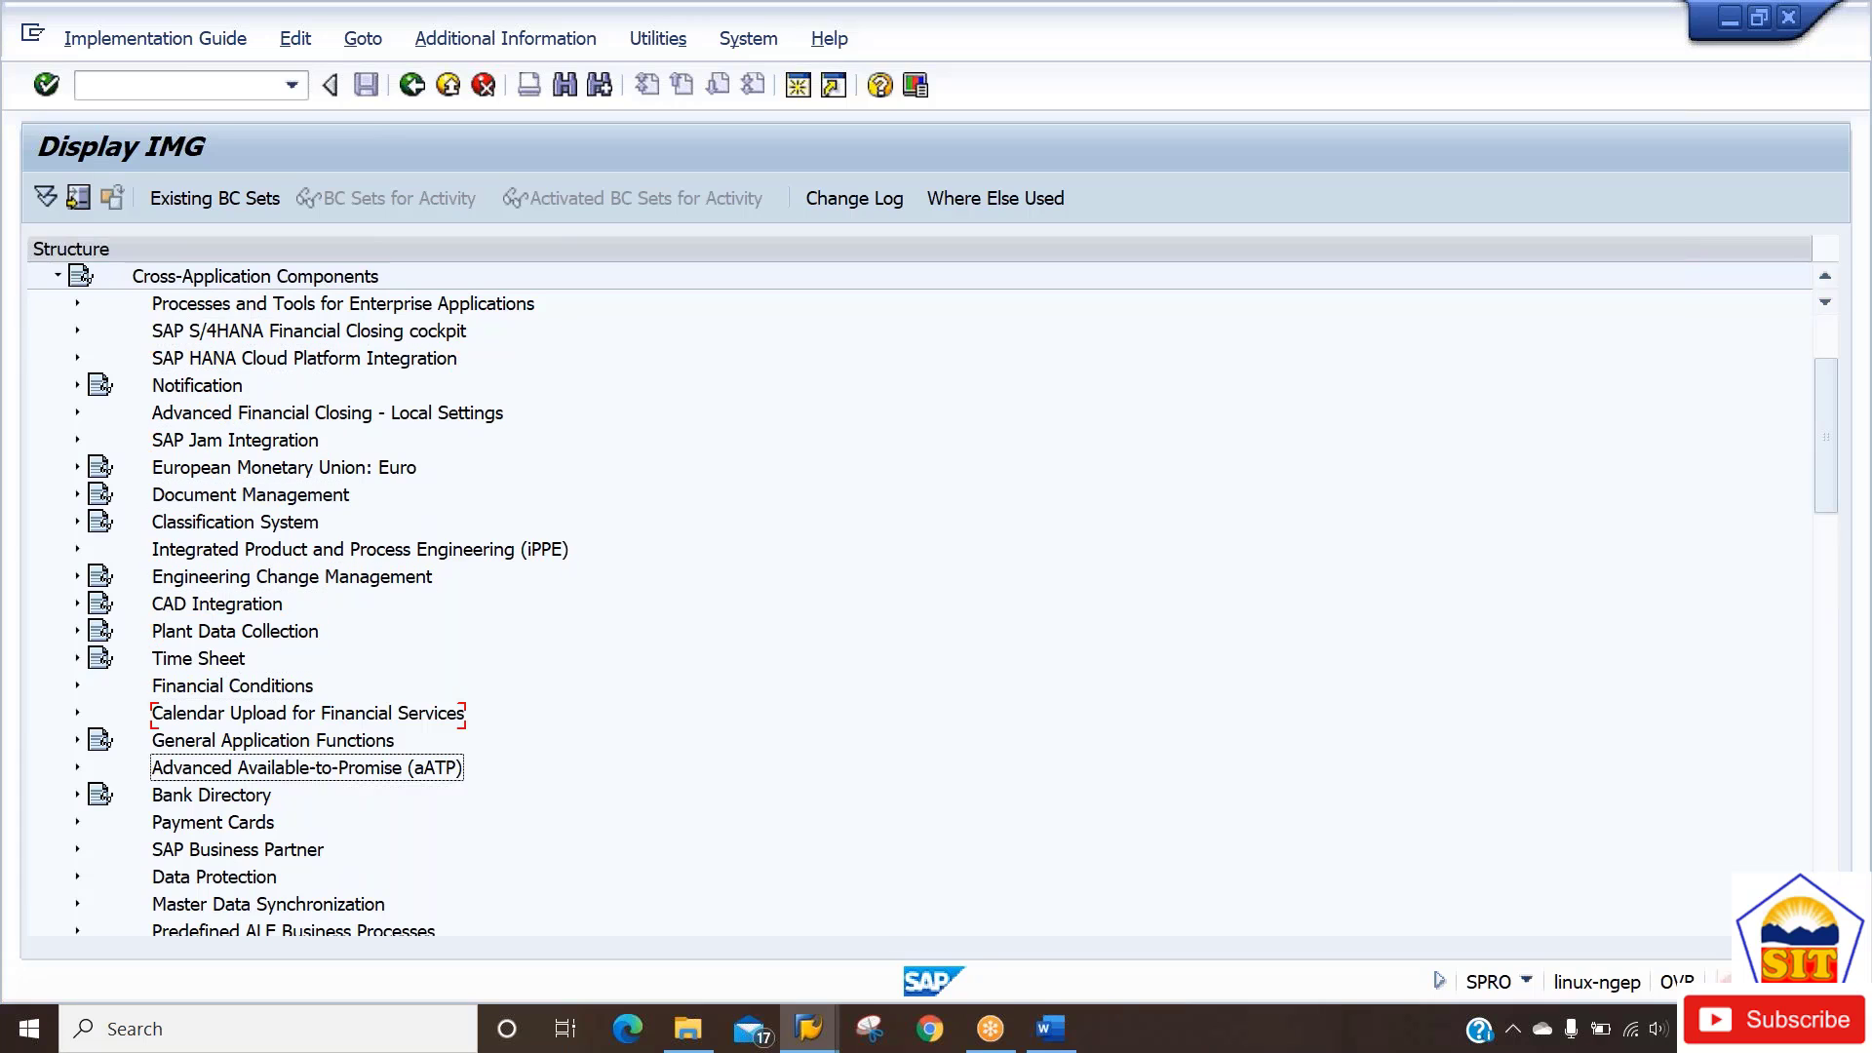
{"action": "key", "text": "Right"}
Expand Business Partner and its Basic Settings, and move to Number Ranges and Groupings.
{"action": "key", "text": "Down"}
{"action": "key", "text": "Down"}
{"action": "key", "text": "Down"}
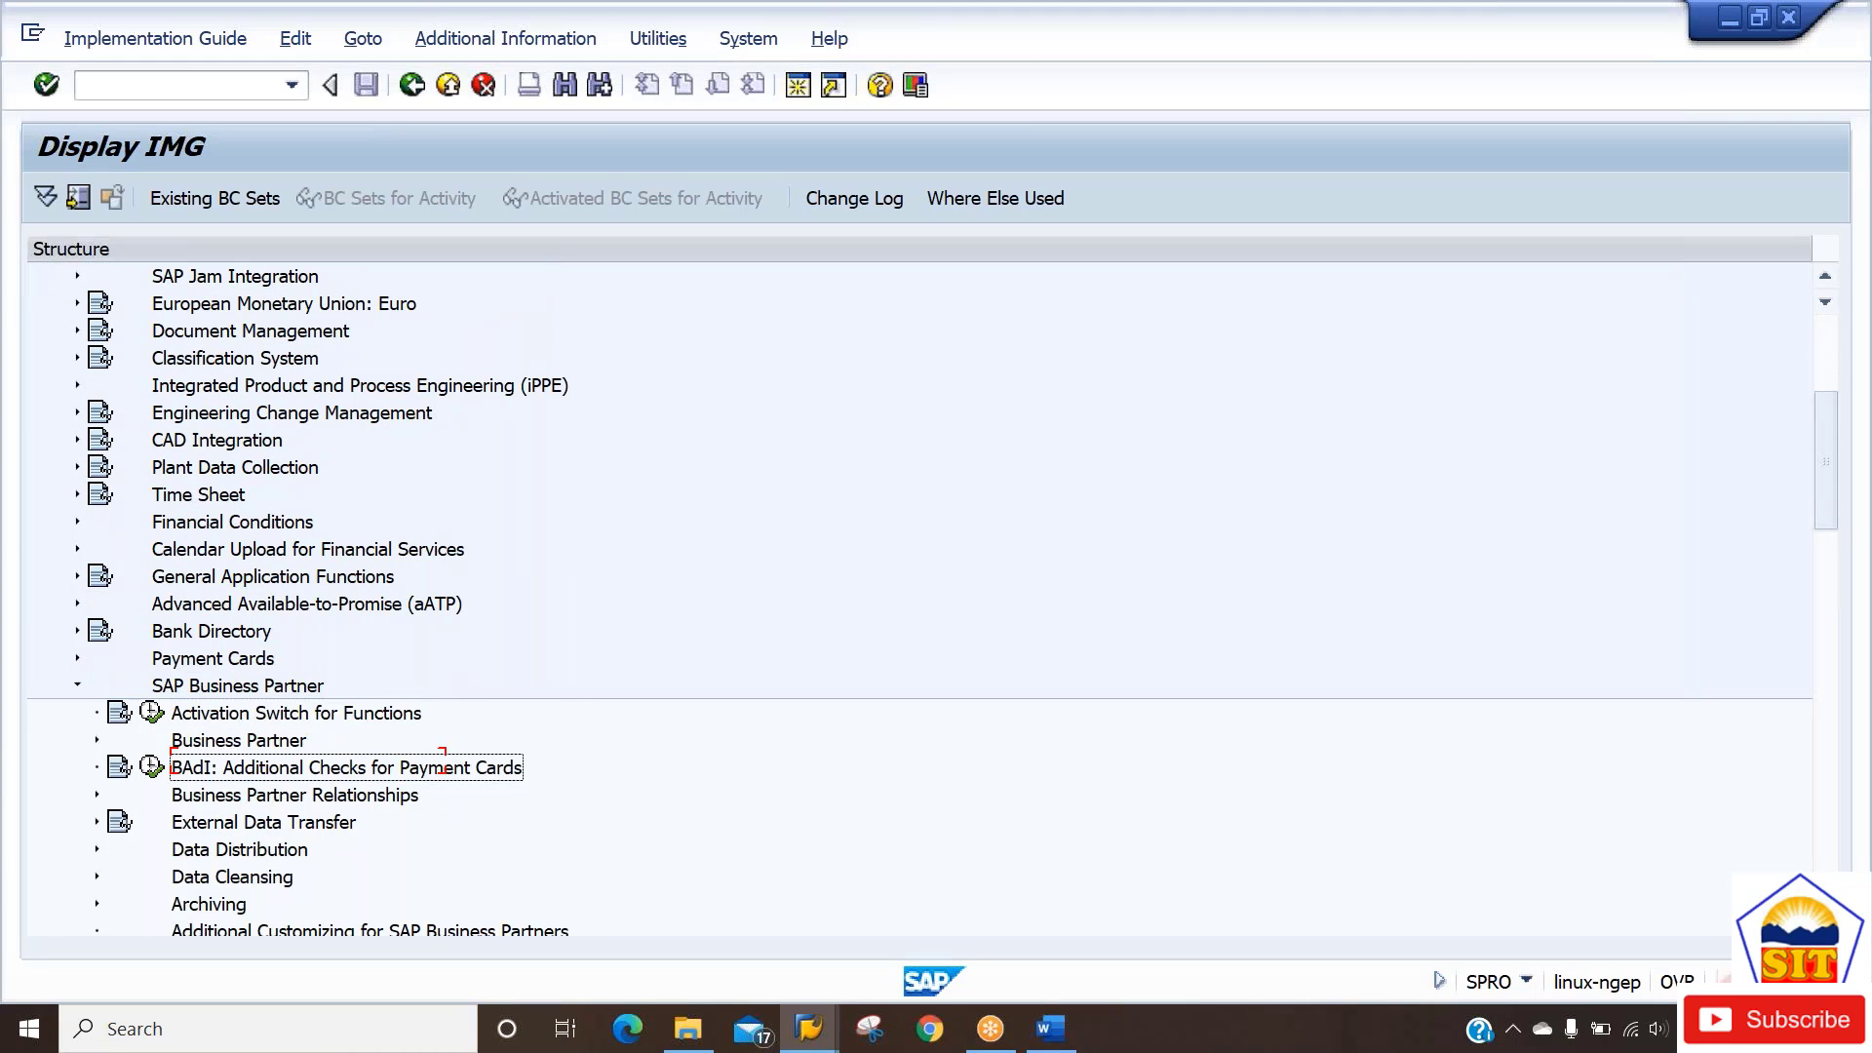
{"action": "key", "text": "Up"}
{"action": "key", "text": "Right"}
{"action": "key", "text": "Down"}
{"action": "key", "text": "Down"}
{"action": "key", "text": "Up"}
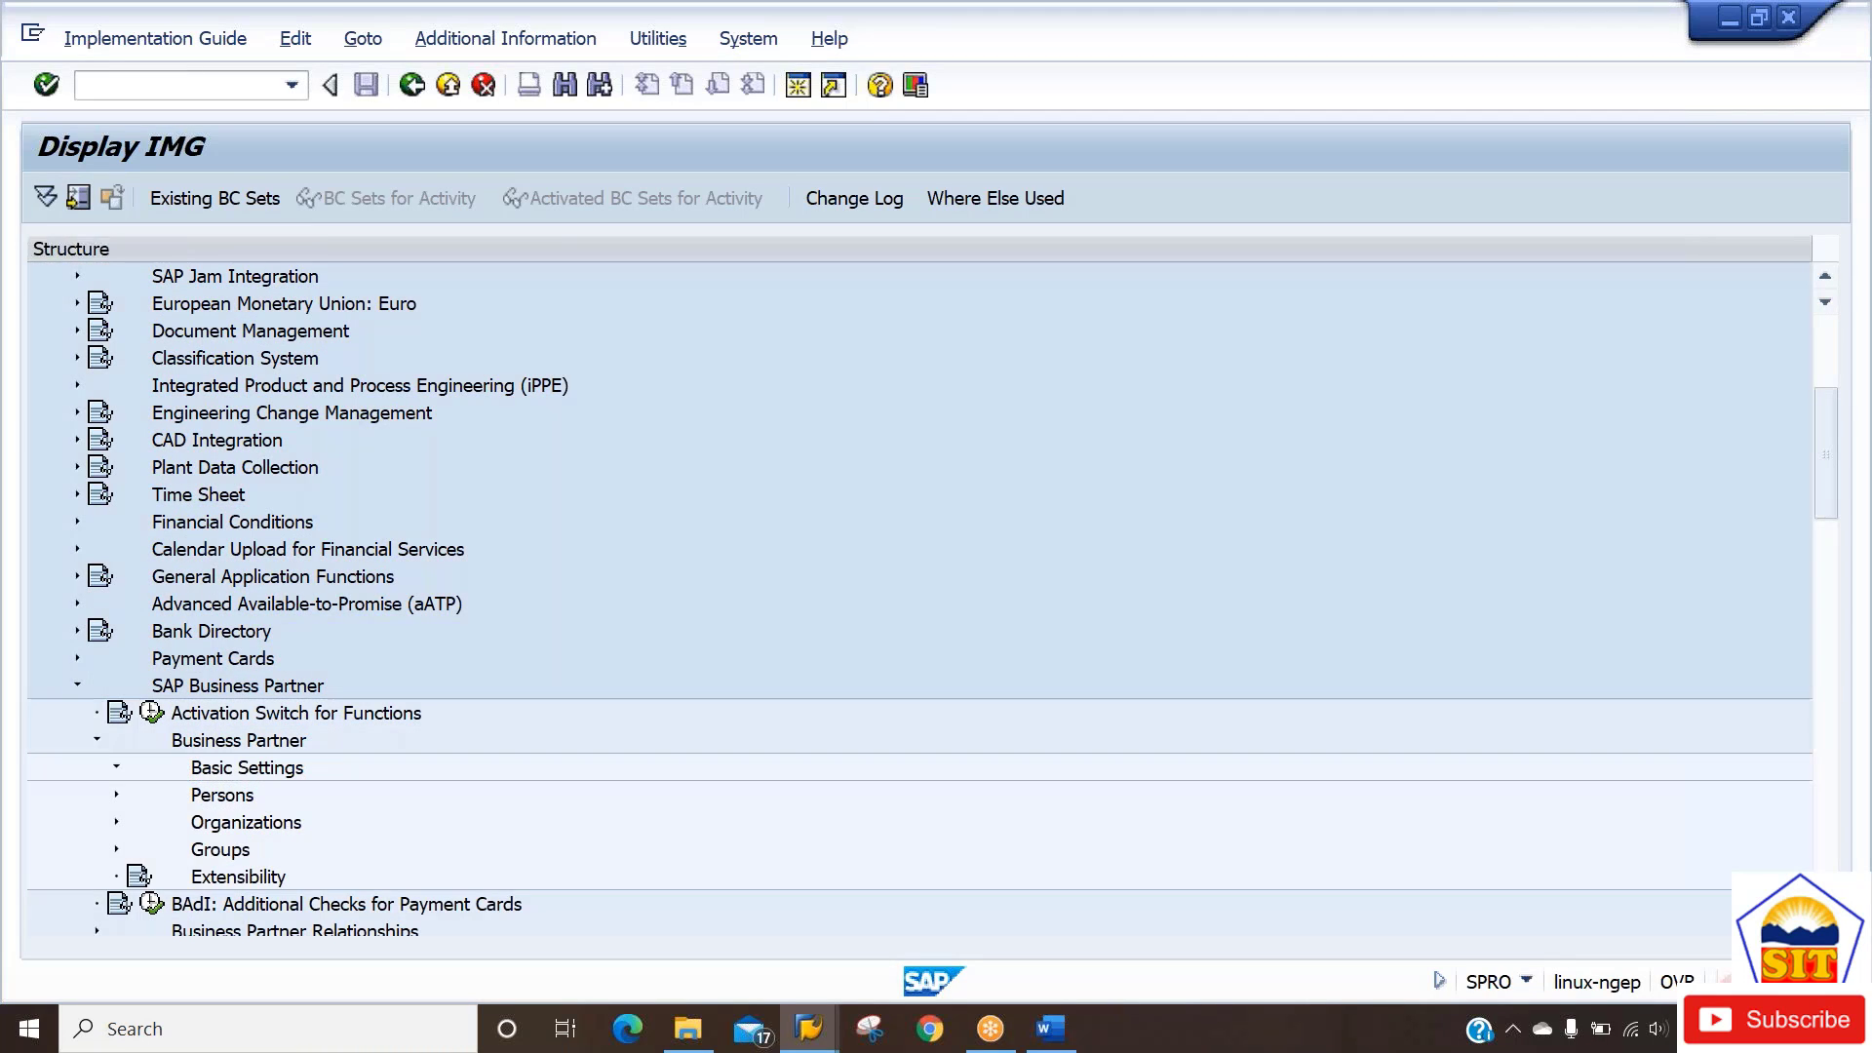
{"action": "key", "text": "Right"}
{"action": "key", "text": "Down"}
{"action": "key", "text": "Down"}
{"action": "key", "text": "Down"}
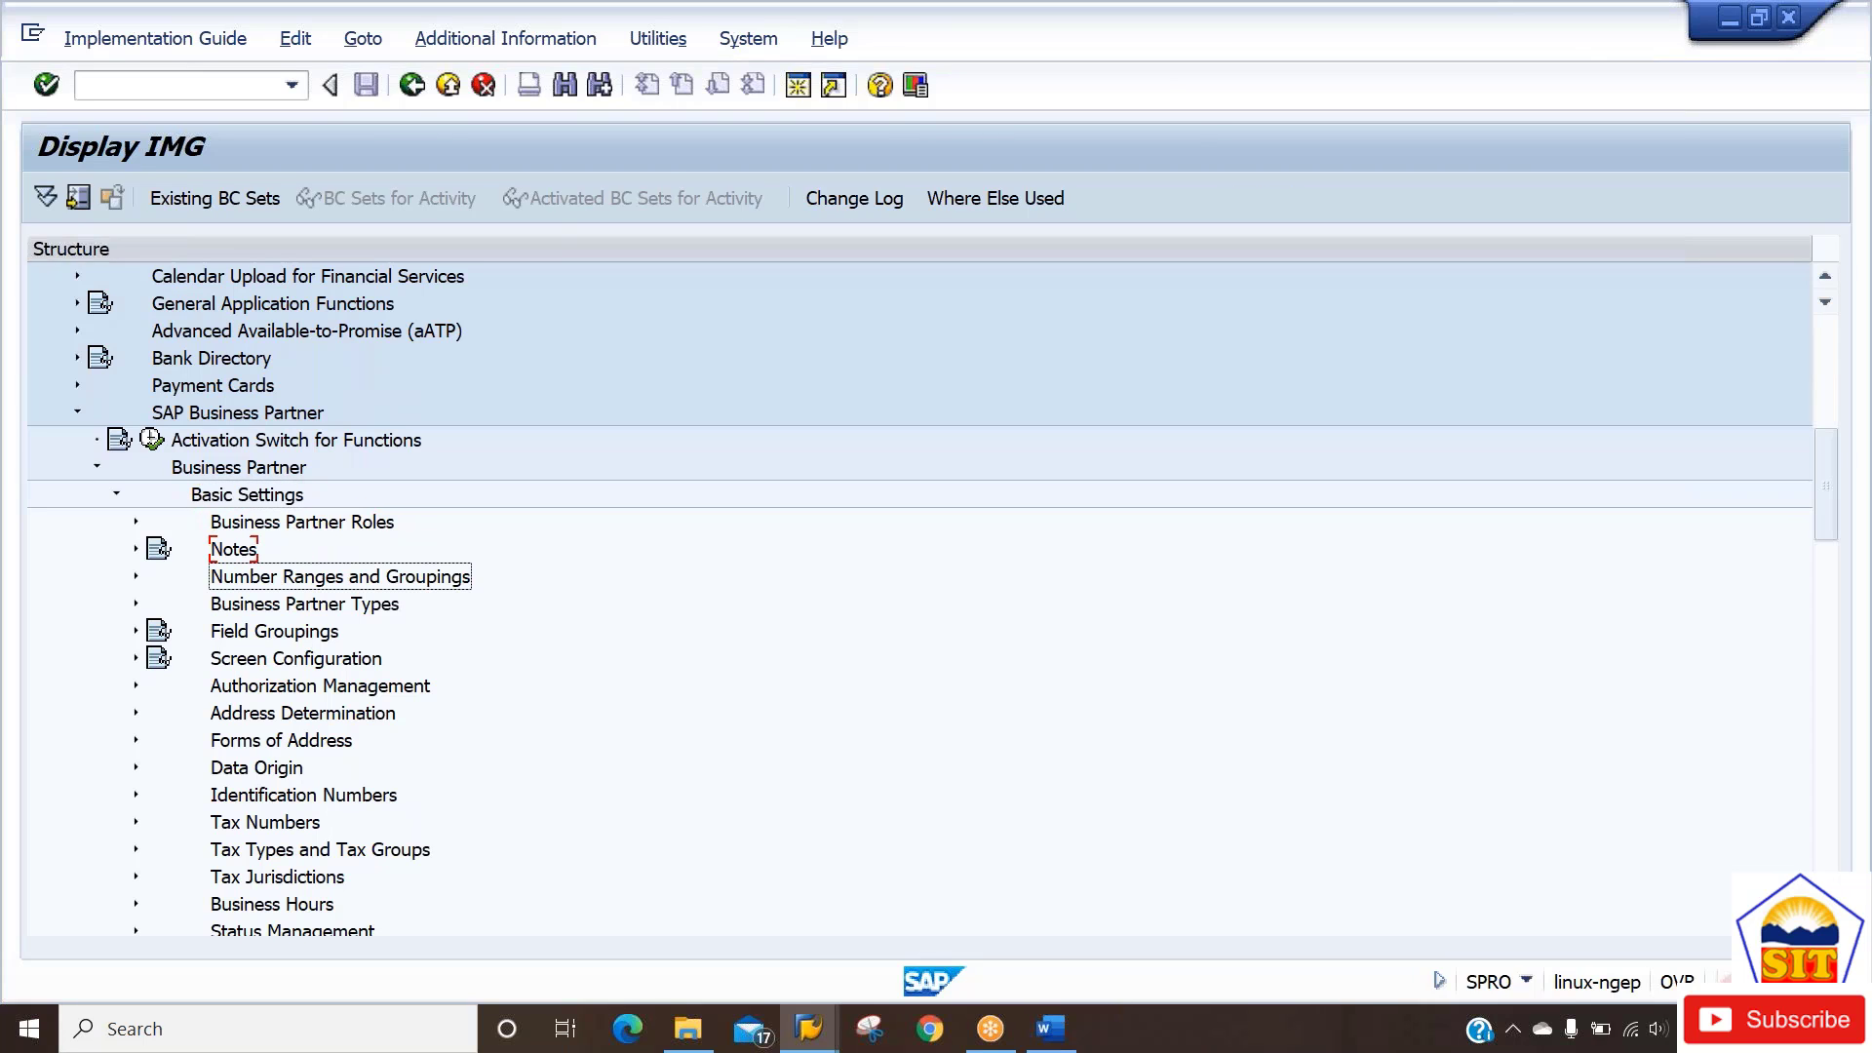
Expand Number Ranges and Groupings, run Define Number Ranges and open the business partner intervals for editing.
{"action": "key", "text": "alt+Tab"}
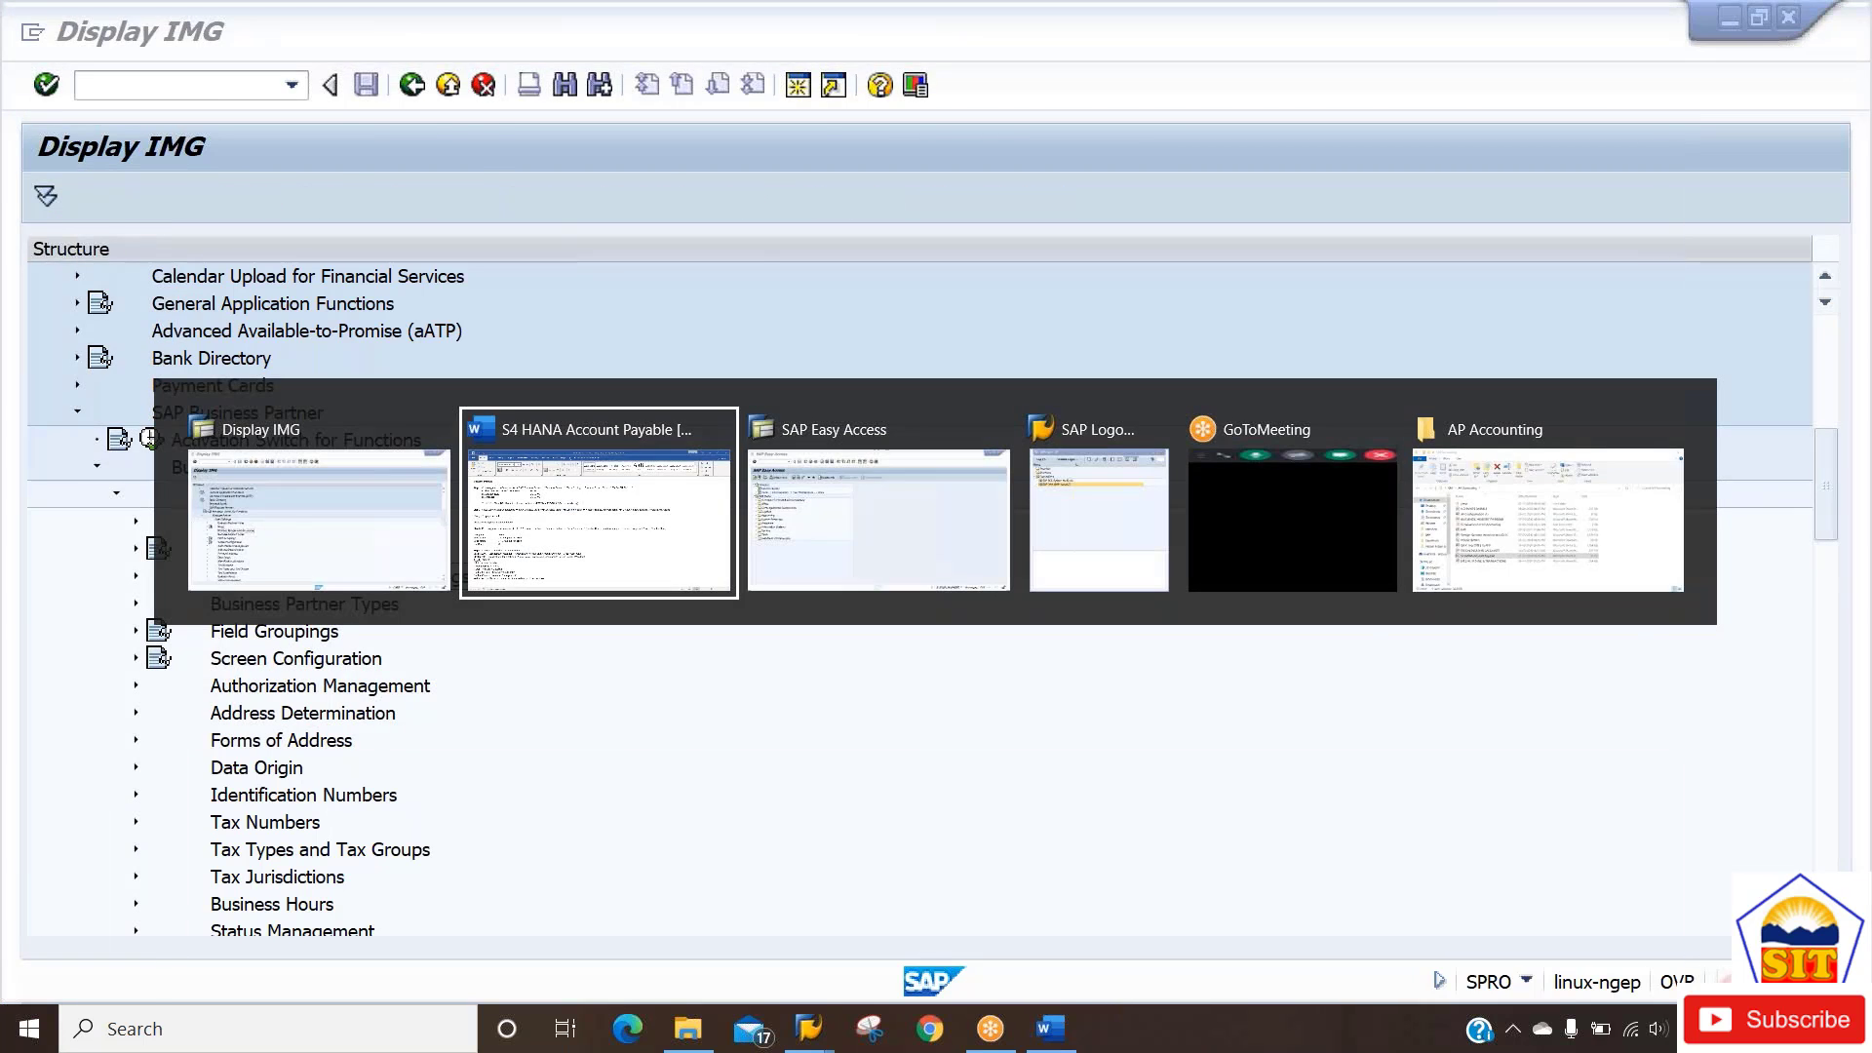
{"action": "key", "text": "alt+Tab"}
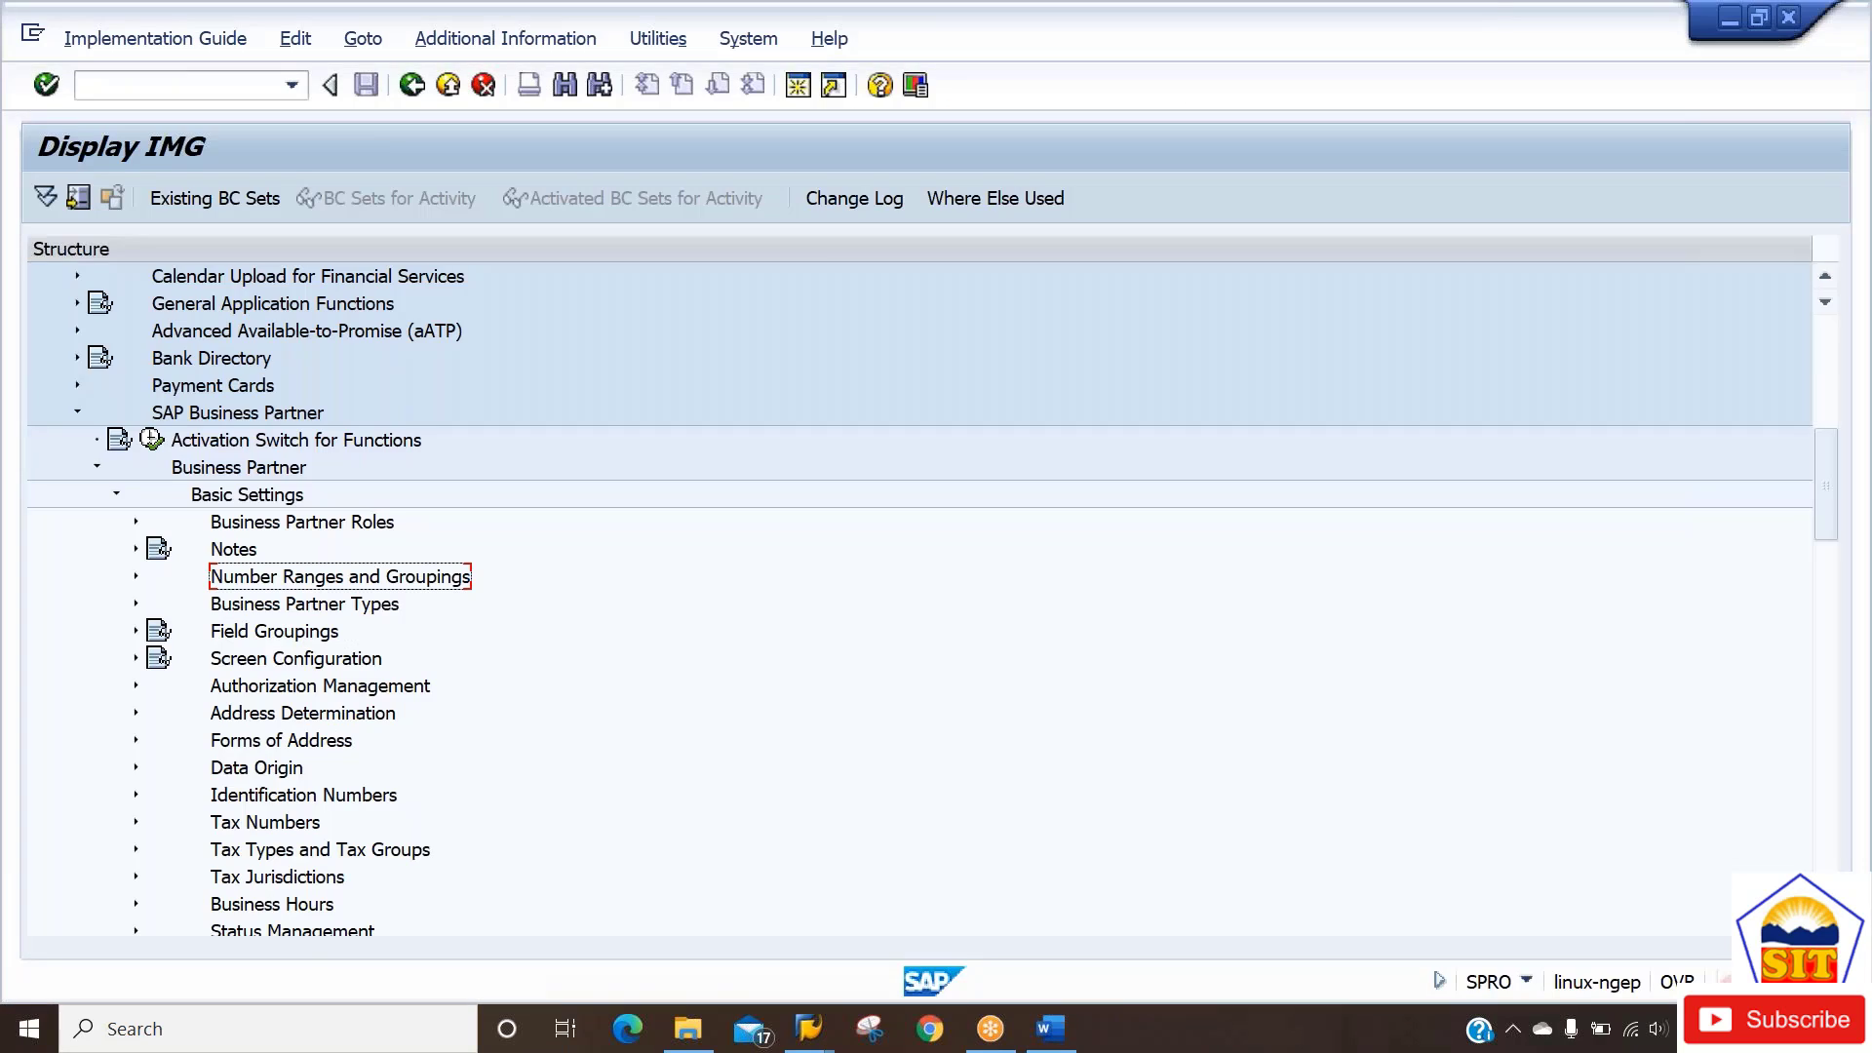
{"action": "key", "text": "Right"}
{"action": "key", "text": "Down"}
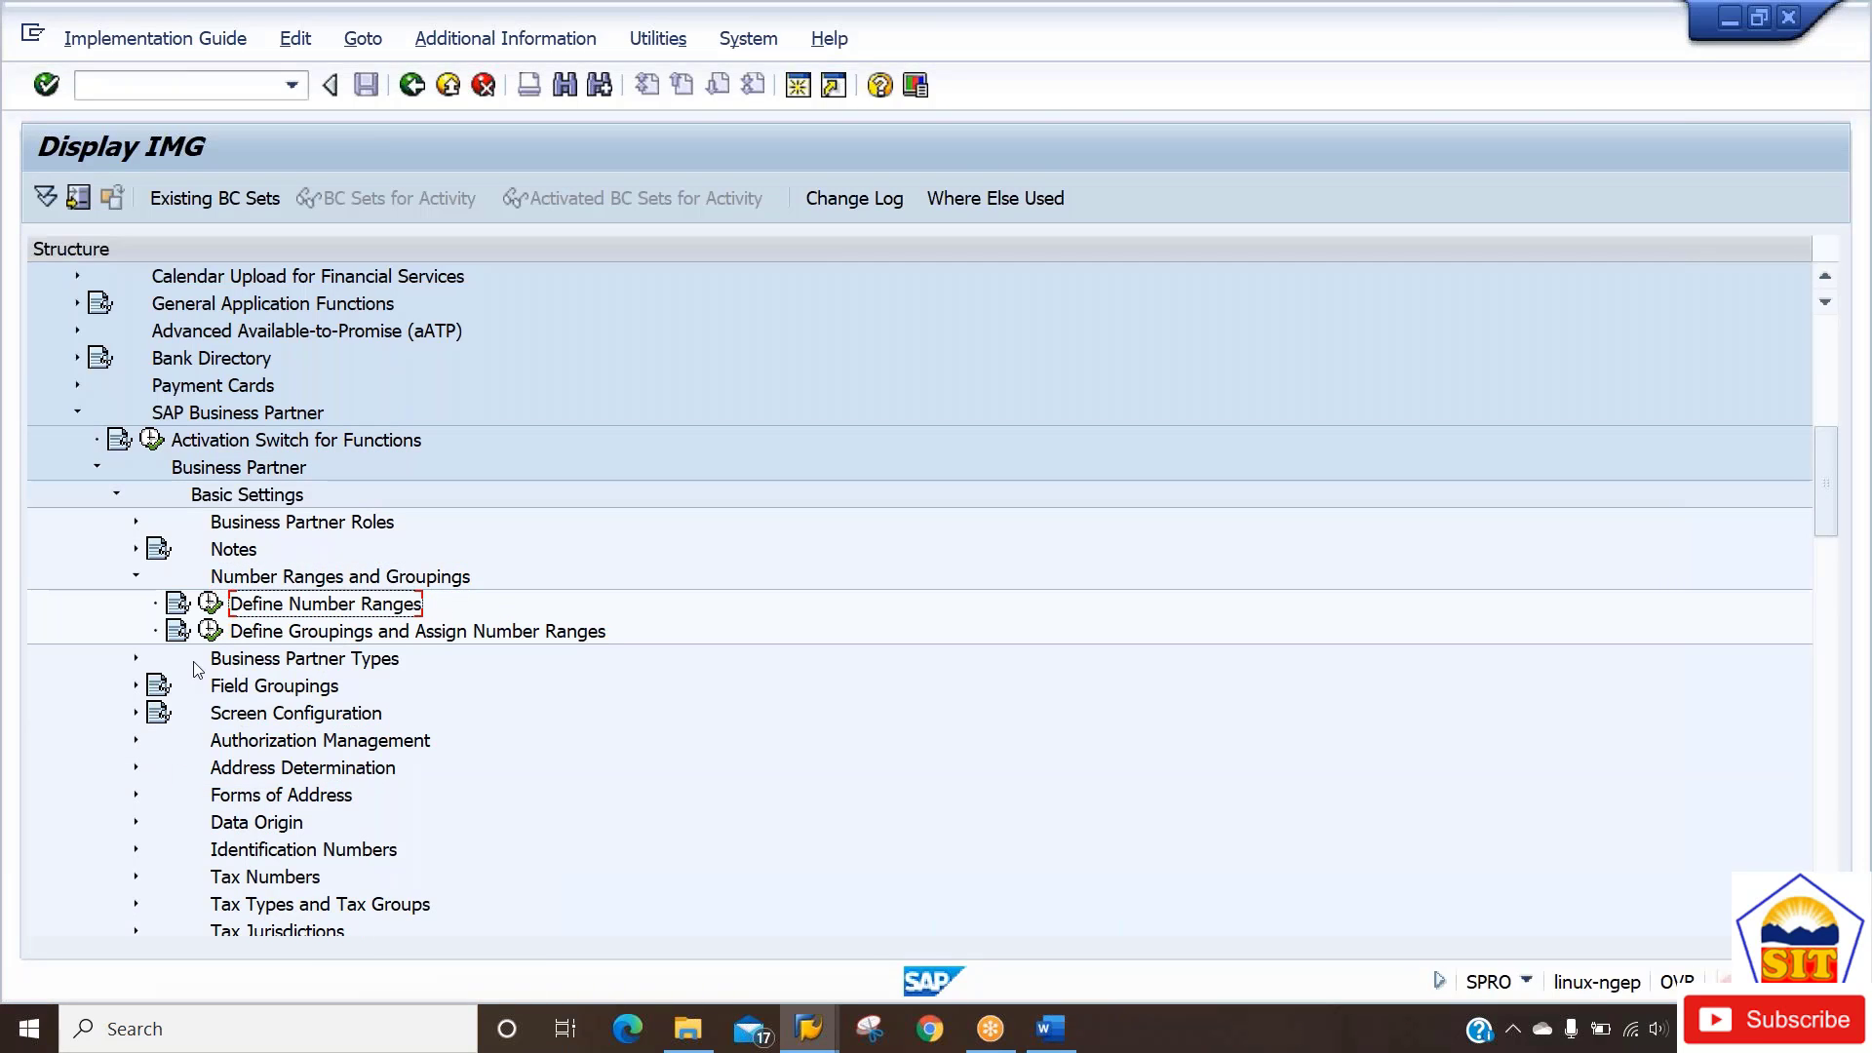
{"action": "left_click", "coordinate": [207, 607]}
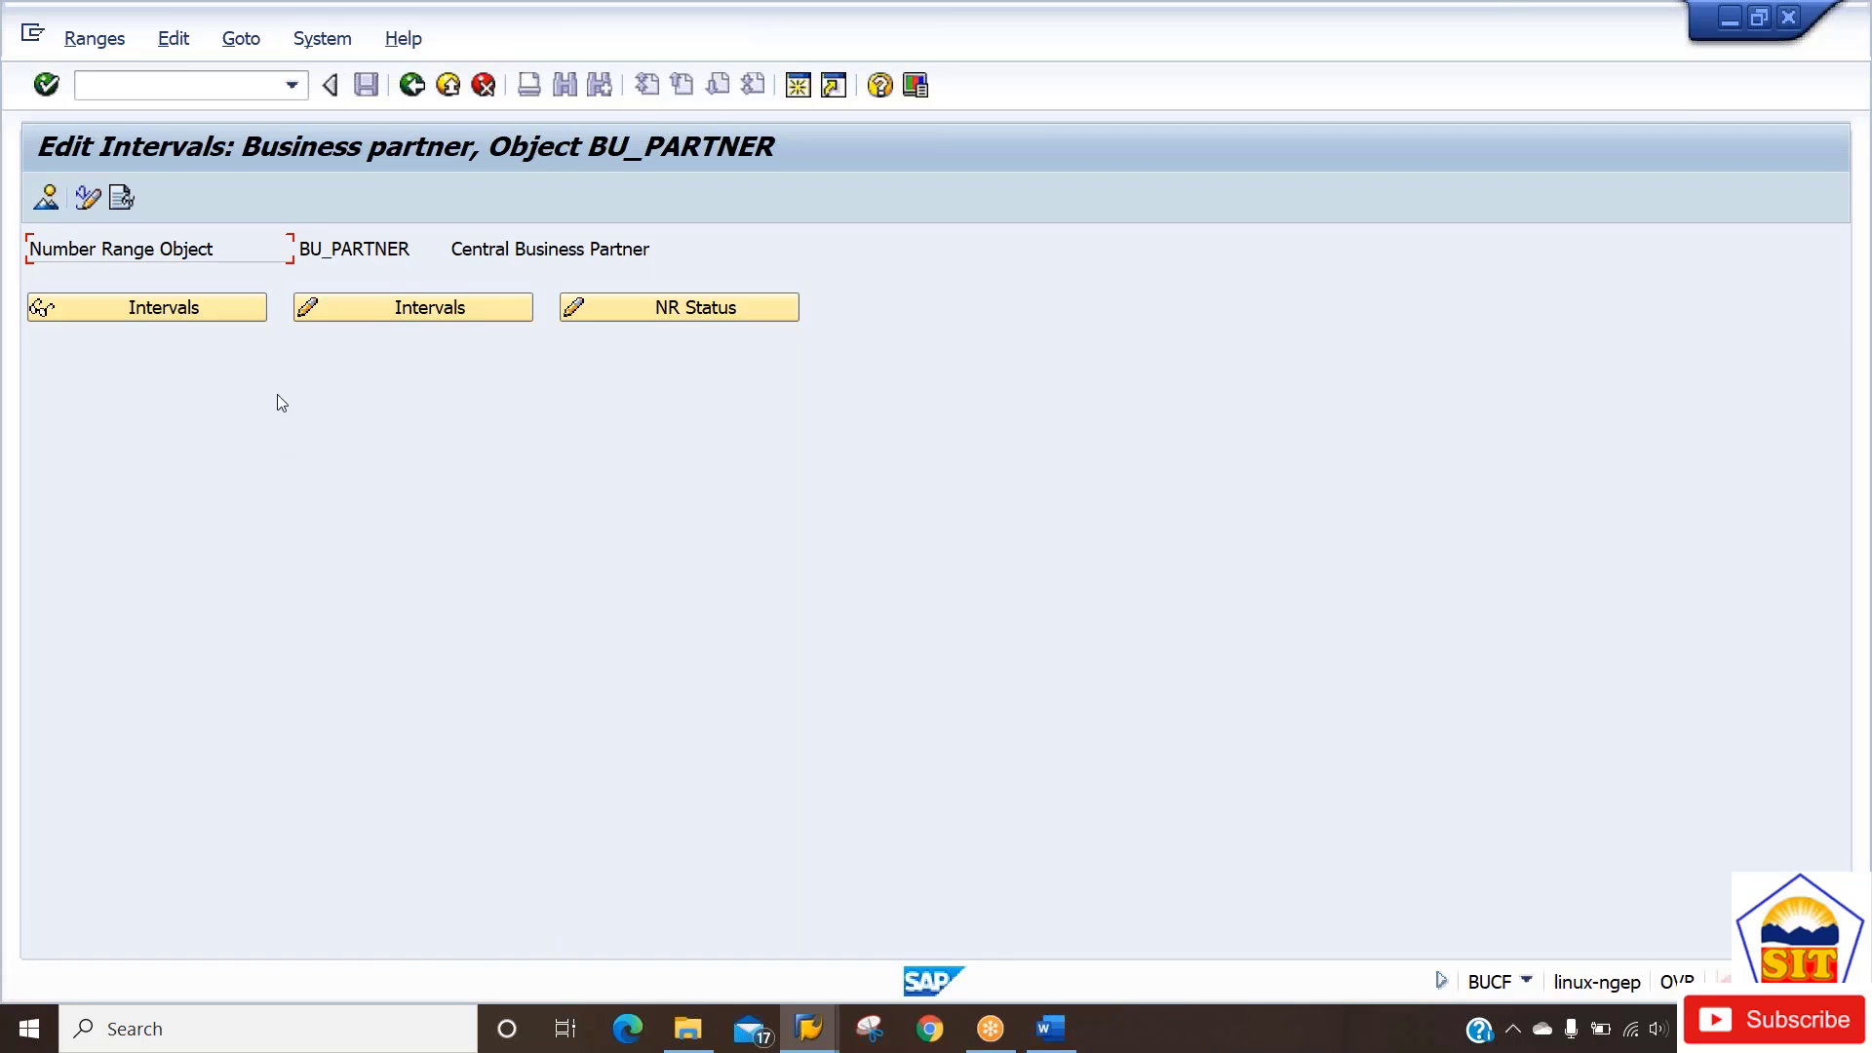
{"action": "left_click", "coordinate": [403, 311]}
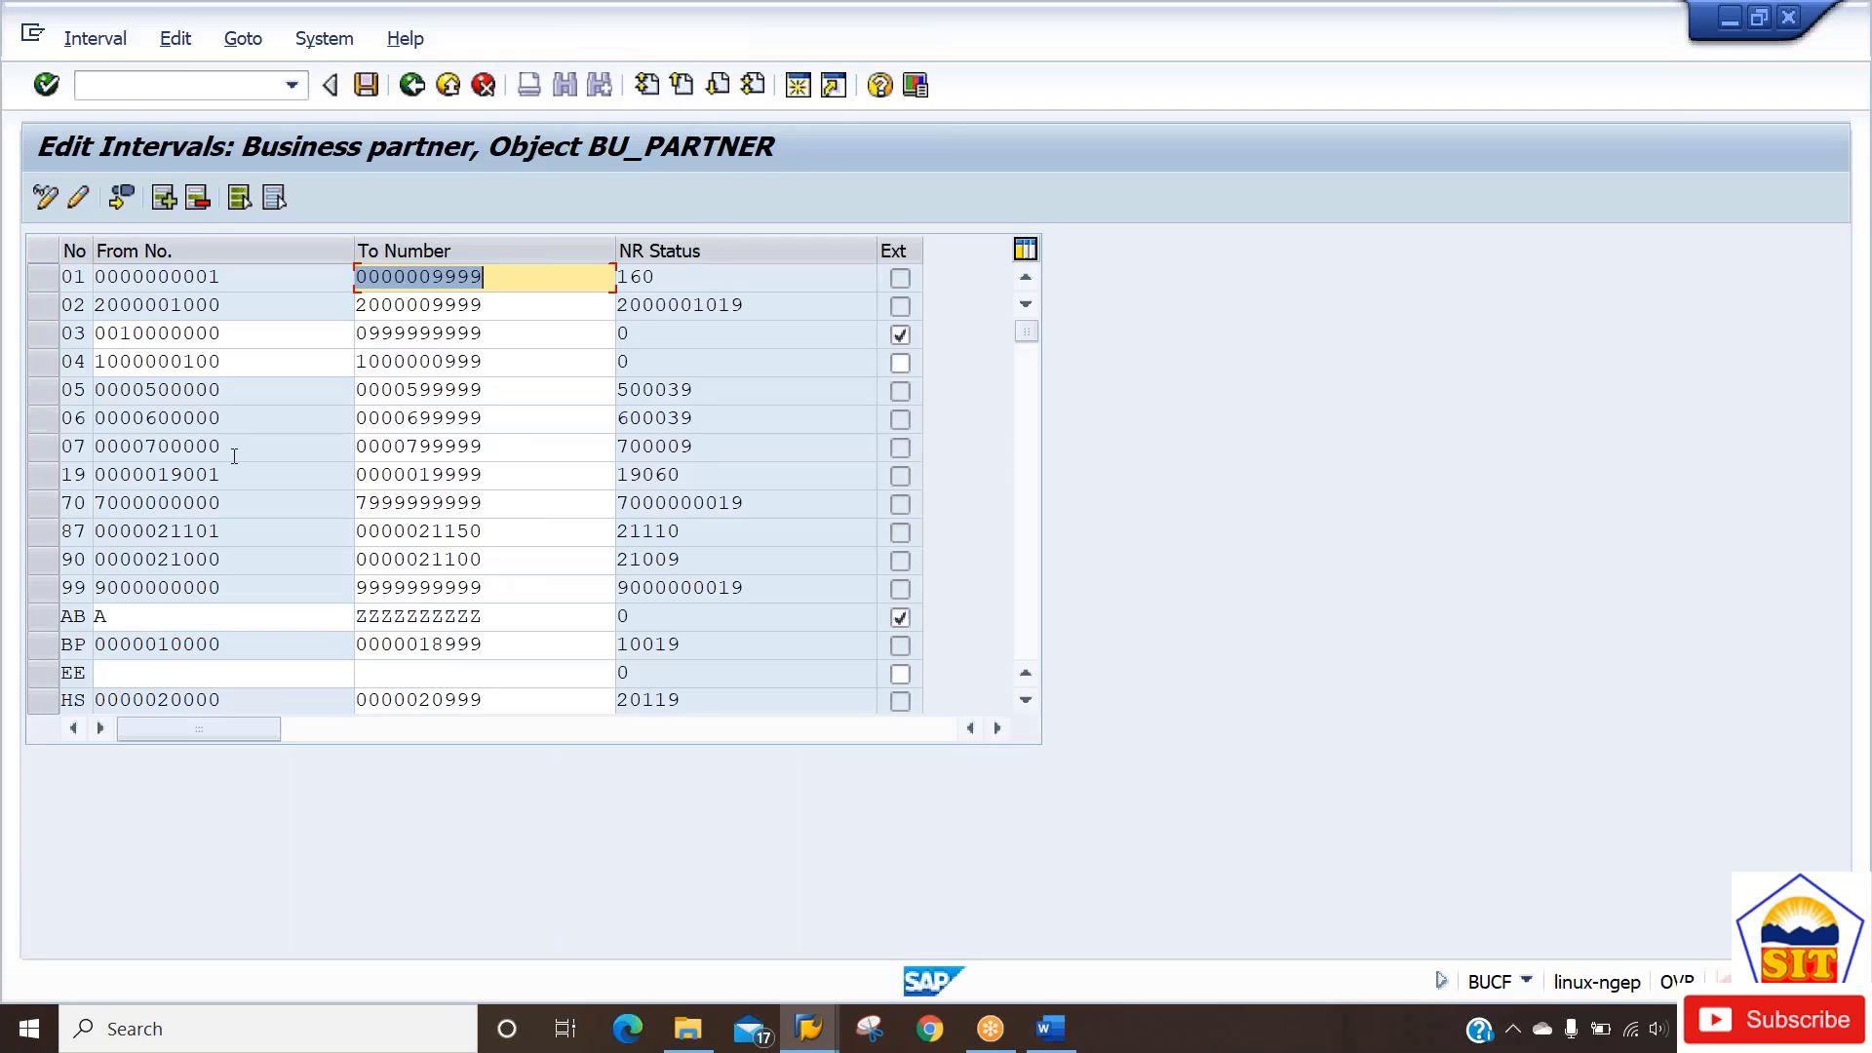
Examine the free intervals of the business partner number ranges and close the list without choosing one.
{"action": "left_click", "coordinate": [124, 199]}
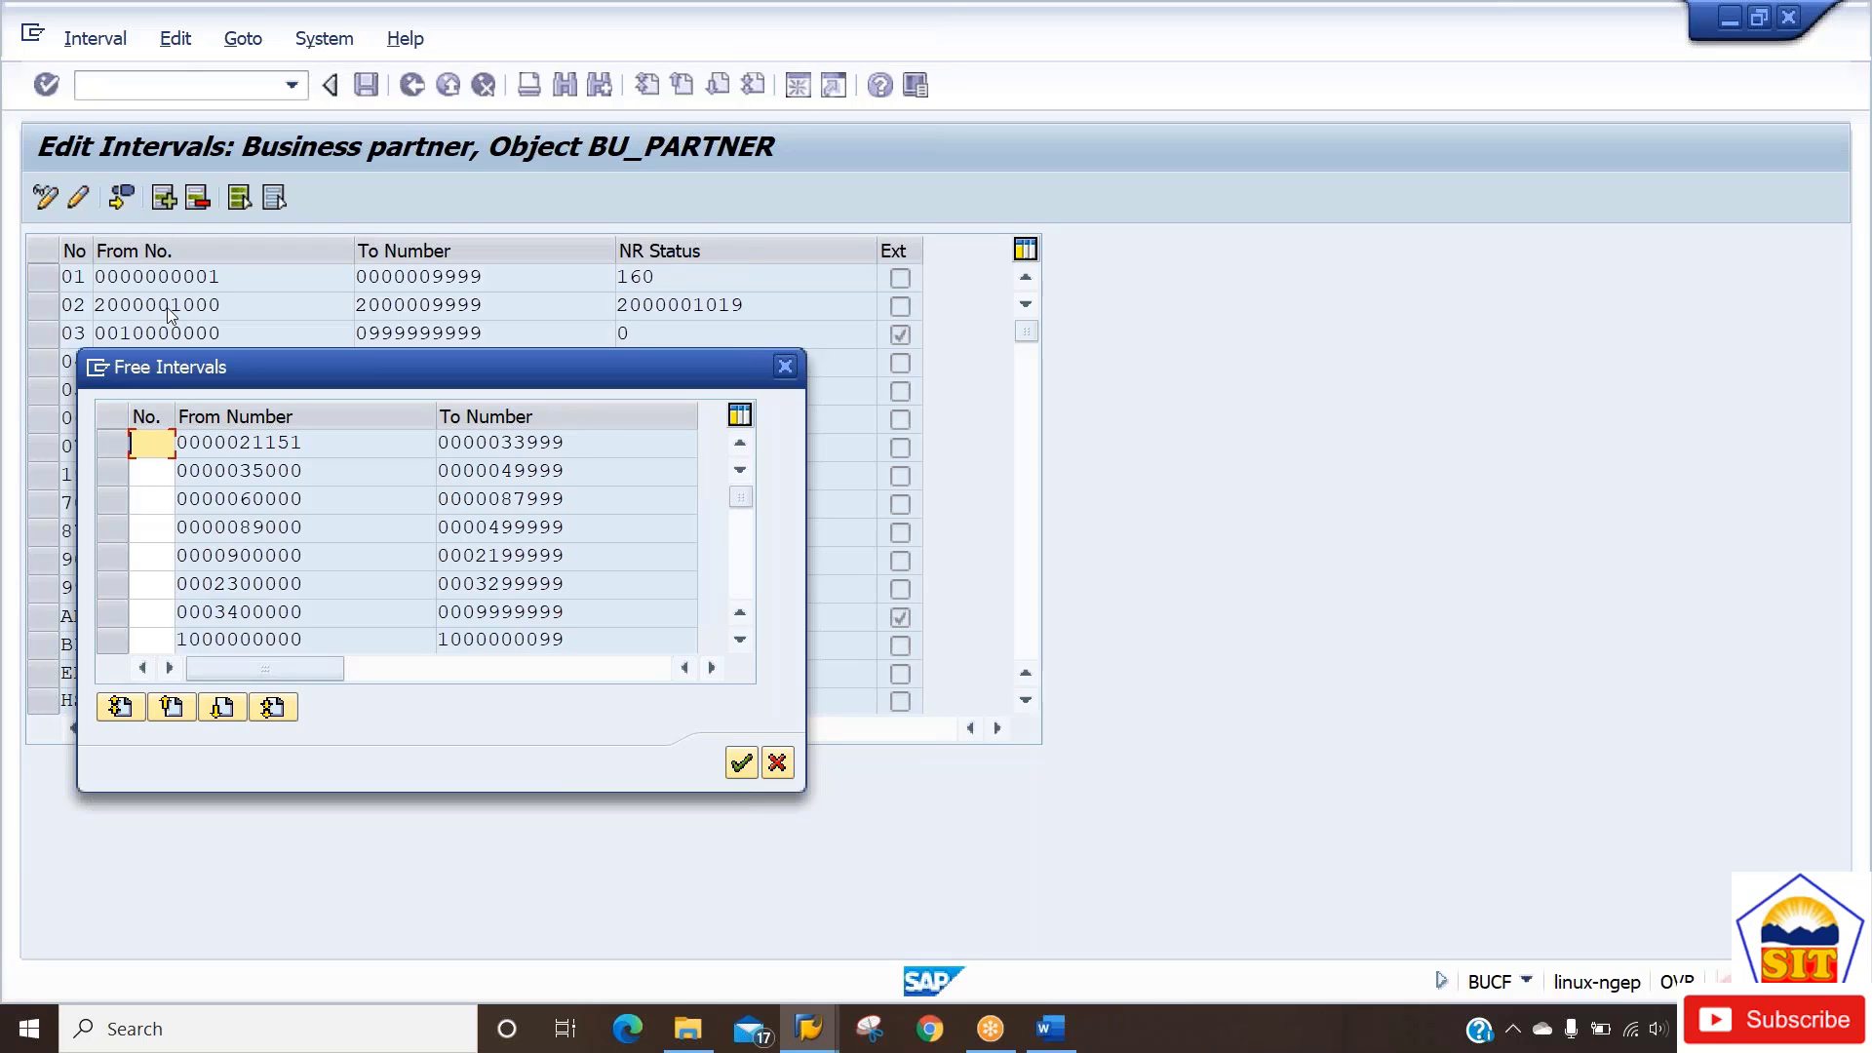
{"action": "left_click", "coordinate": [332, 442]}
{"action": "left_click", "coordinate": [777, 763]}
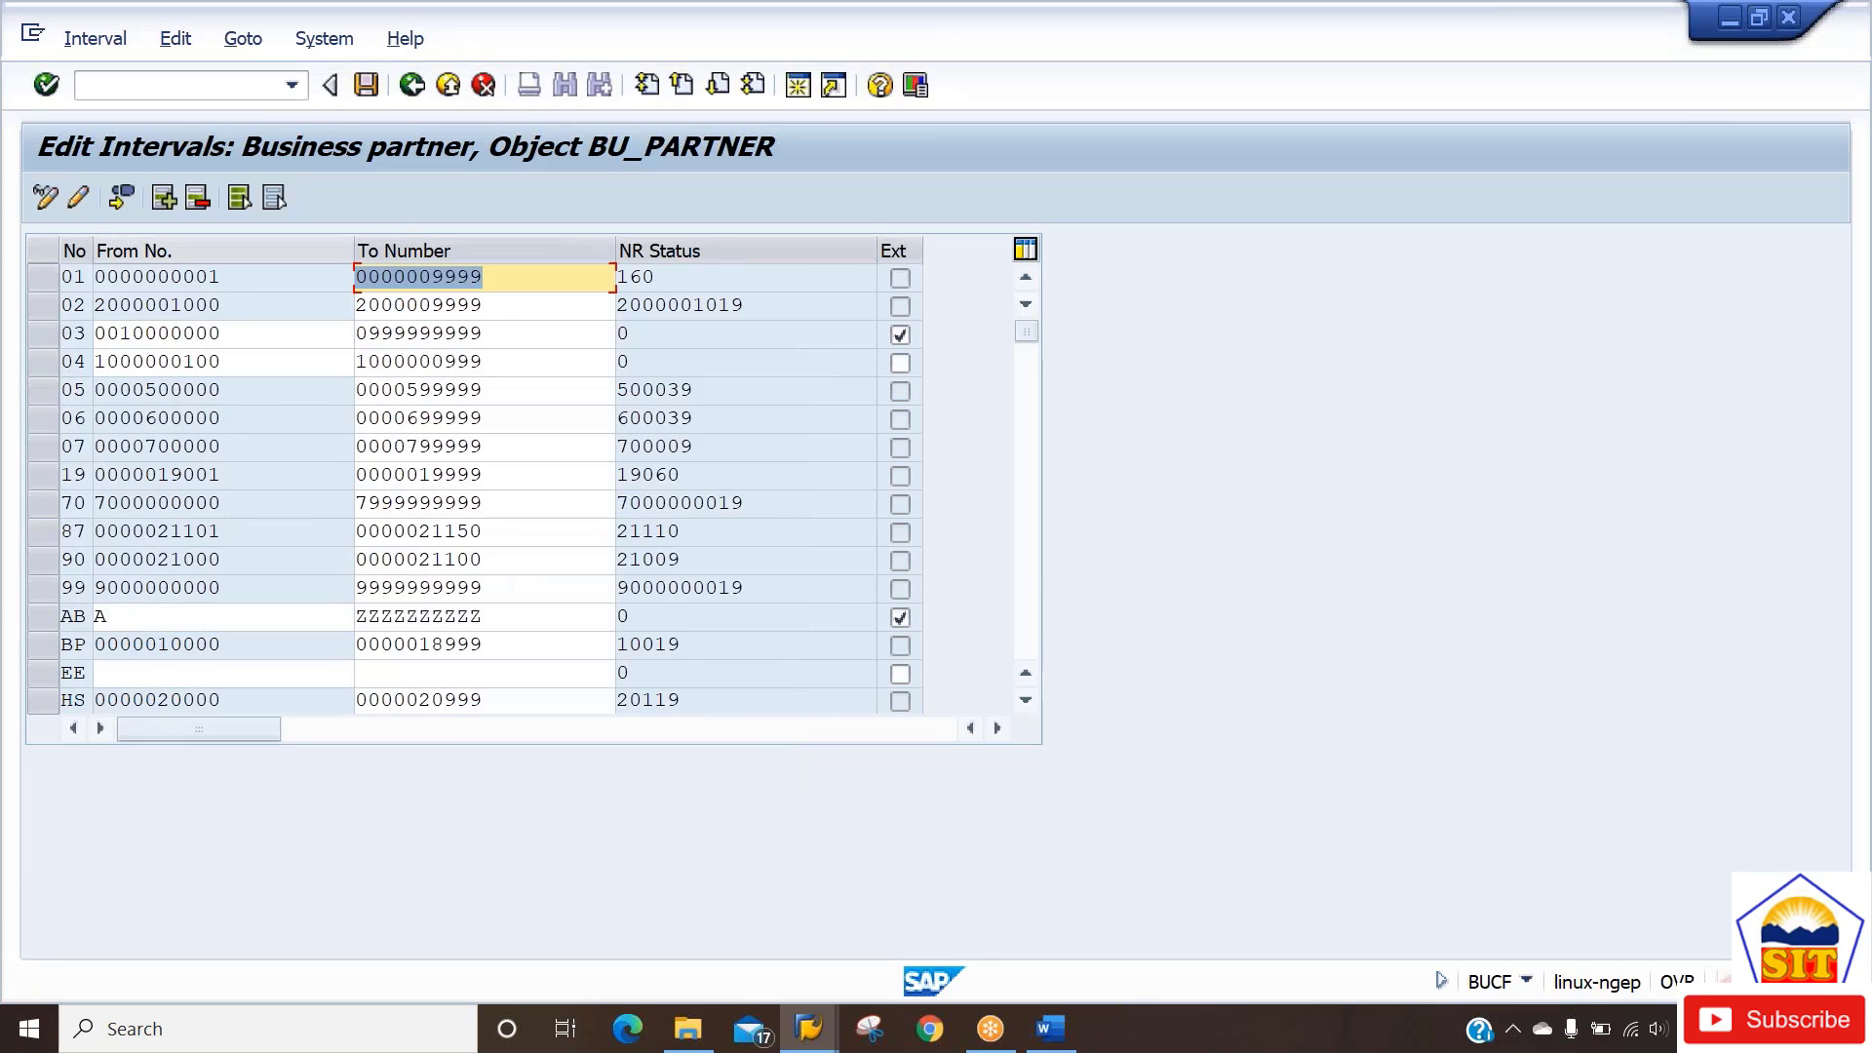
Insert business partner number range interval 91 running from 21151 to 21199.
{"action": "left_click", "coordinate": [164, 198]}
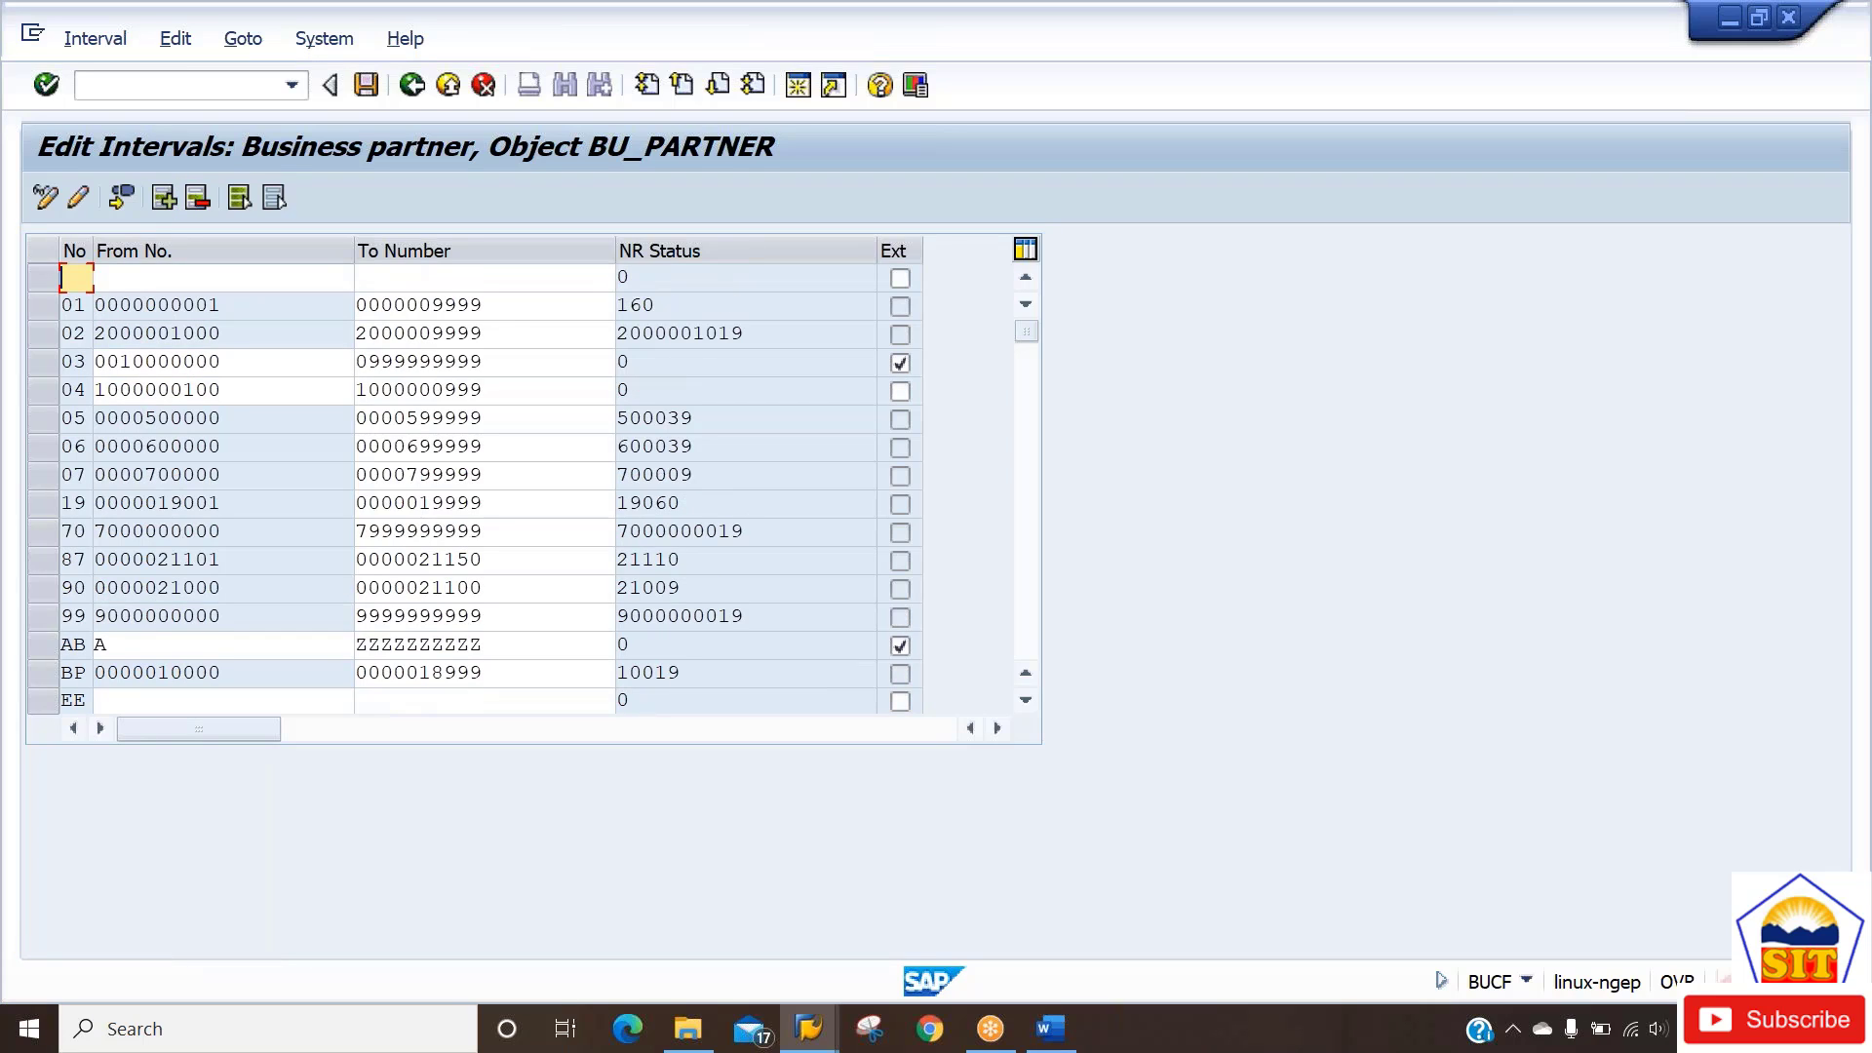
{"action": "type", "text": "91"}
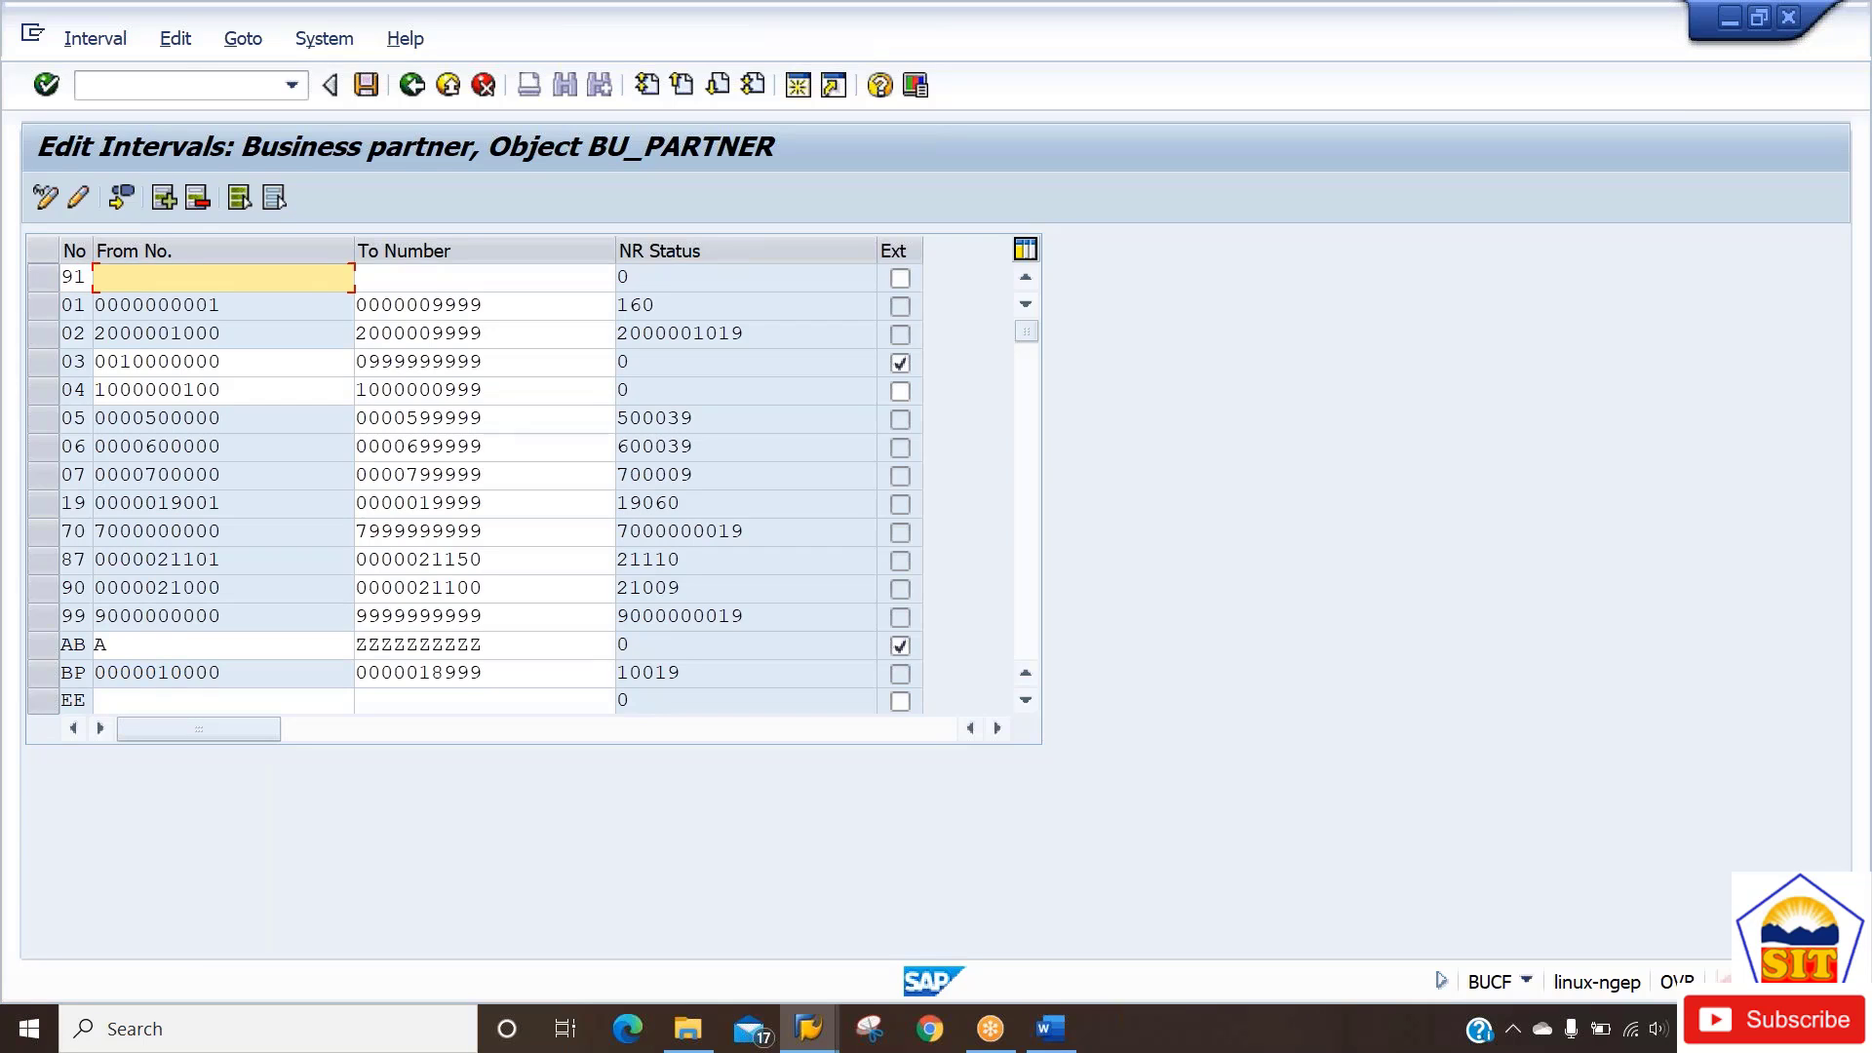
{"action": "key", "text": "BackSpace"}
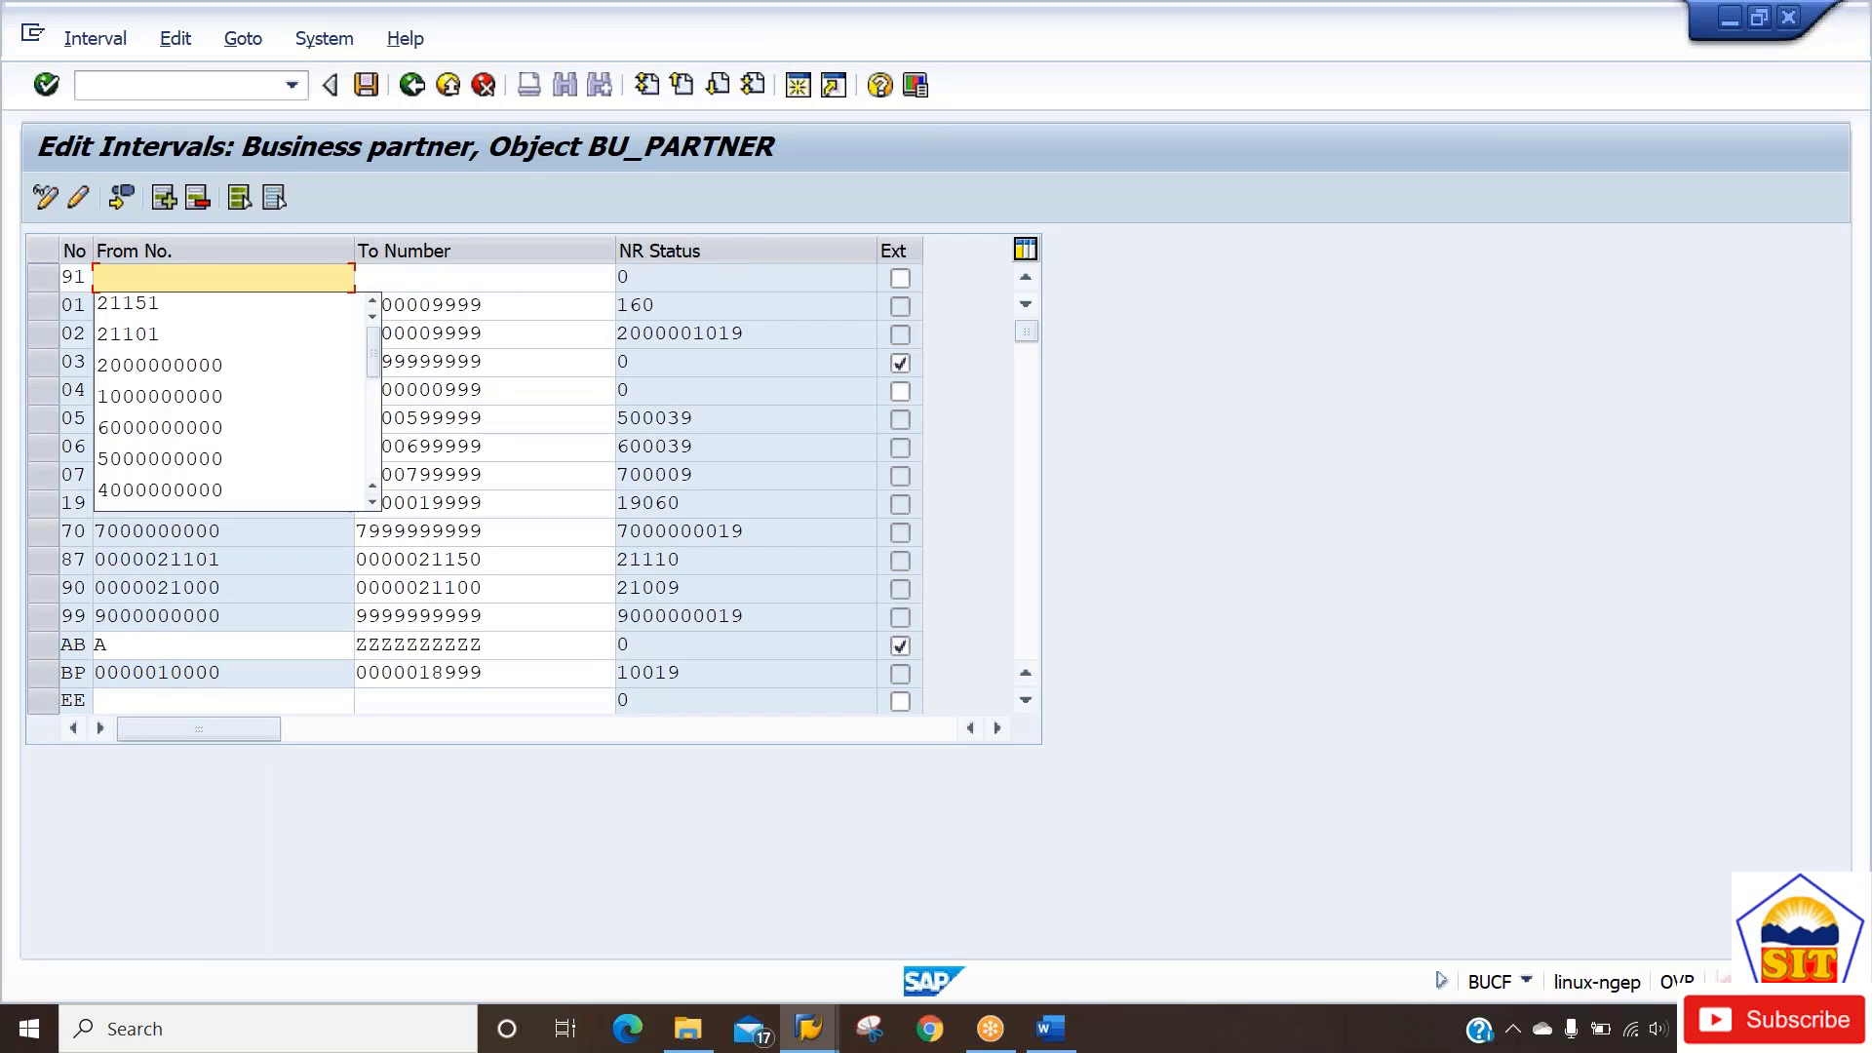
{"action": "key", "text": "Down"}
{"action": "key", "text": "Tab"}
{"action": "key", "text": "BackSpace"}
{"action": "key", "text": "Down"}
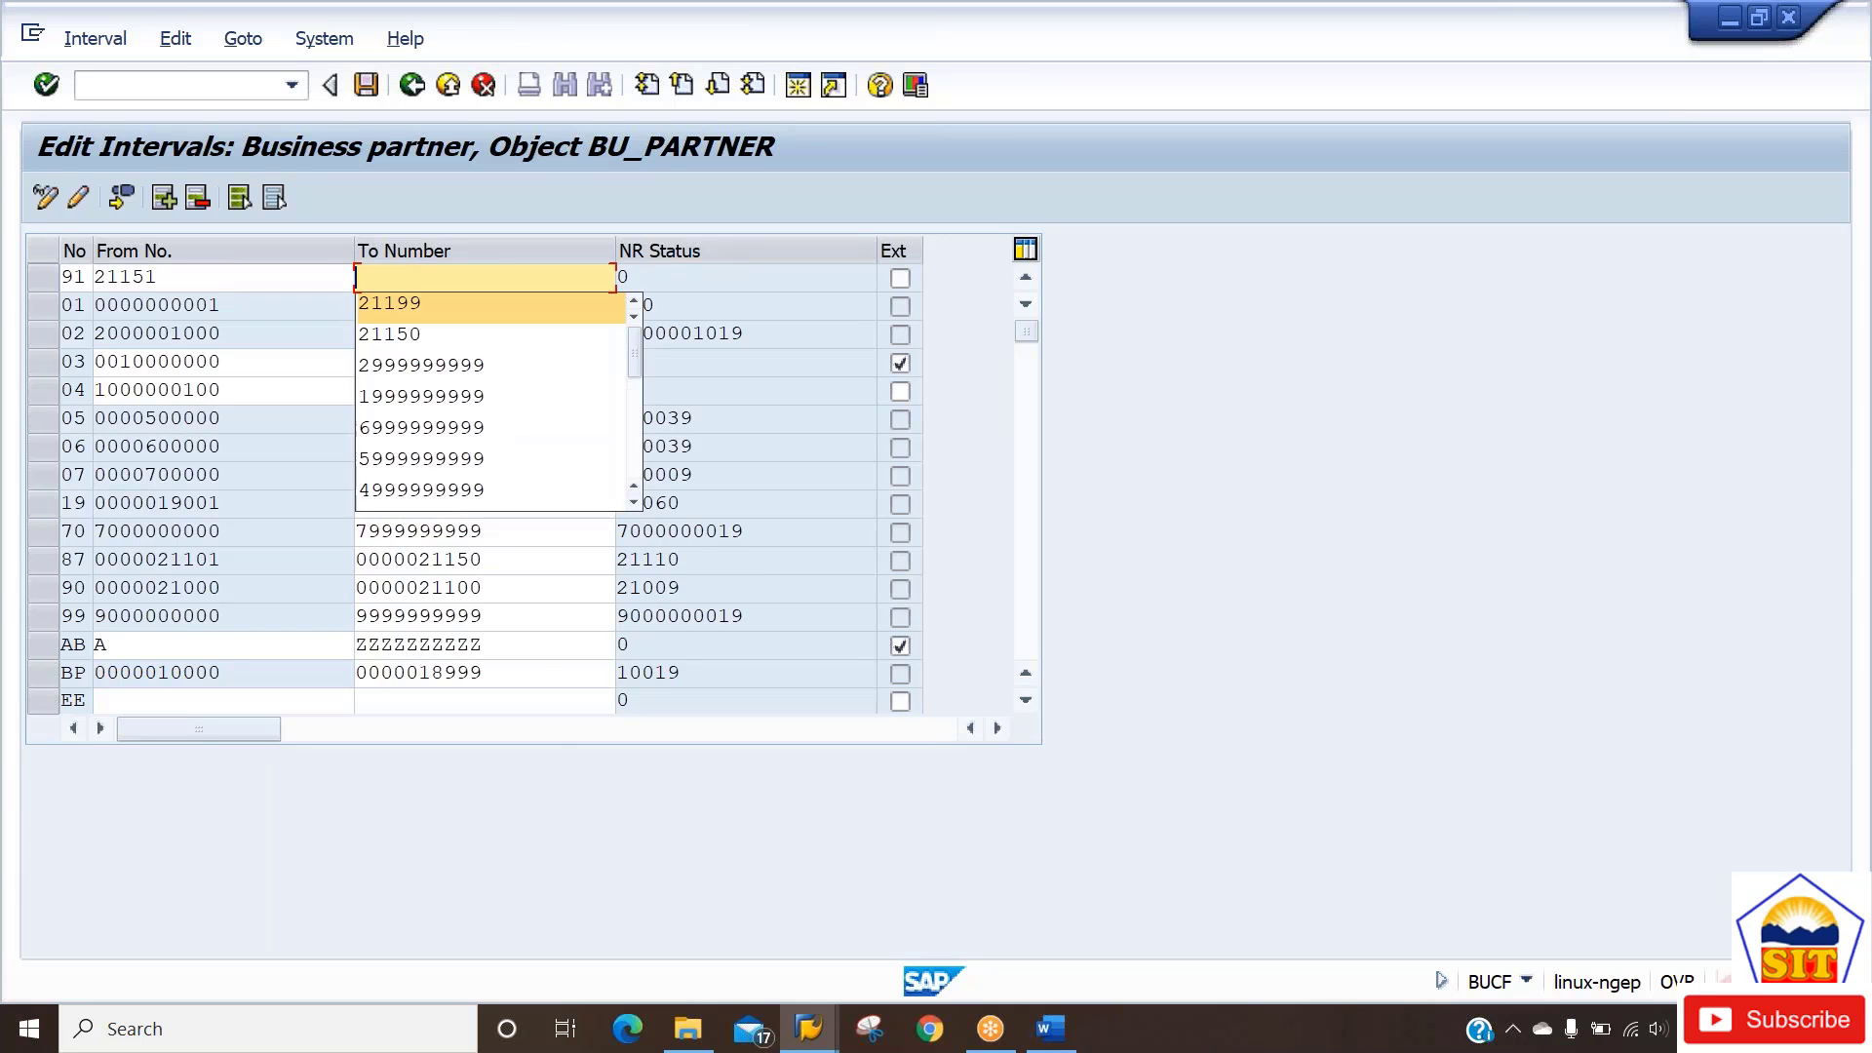
{"action": "key", "text": "Tab"}
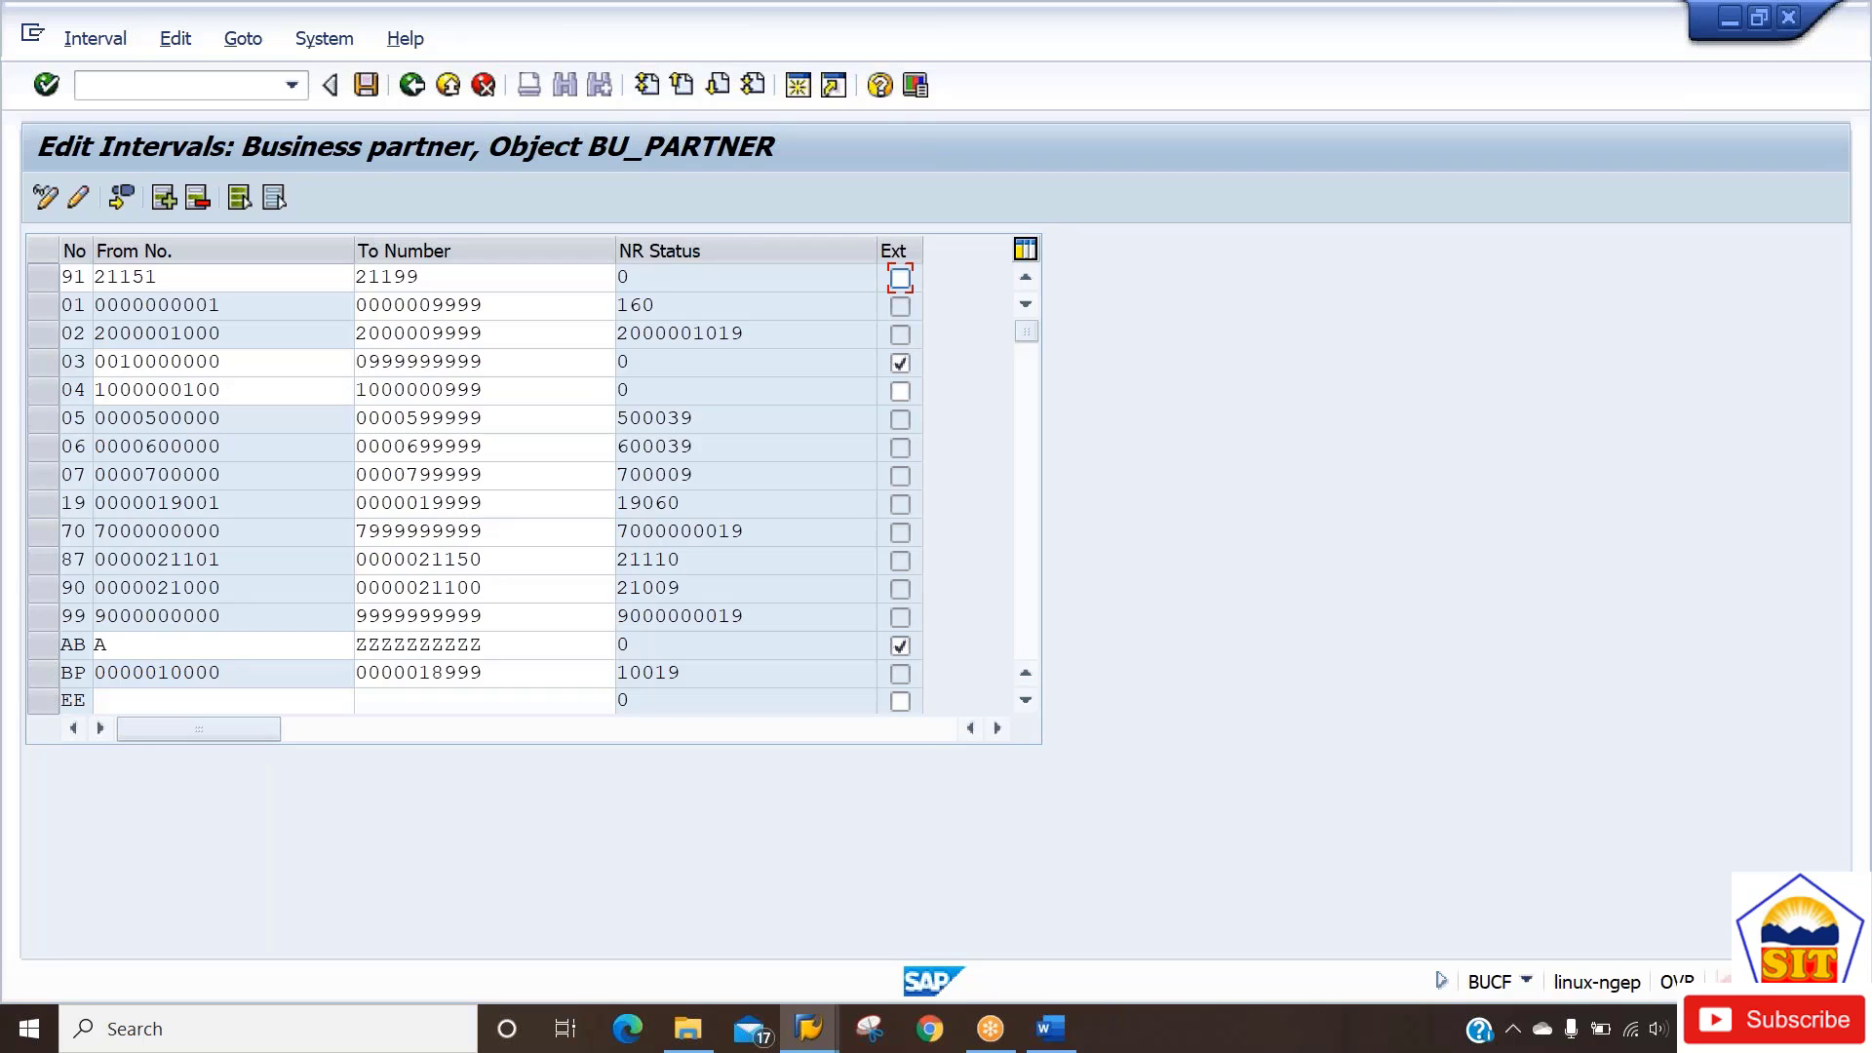
{"action": "key", "text": "Return"}
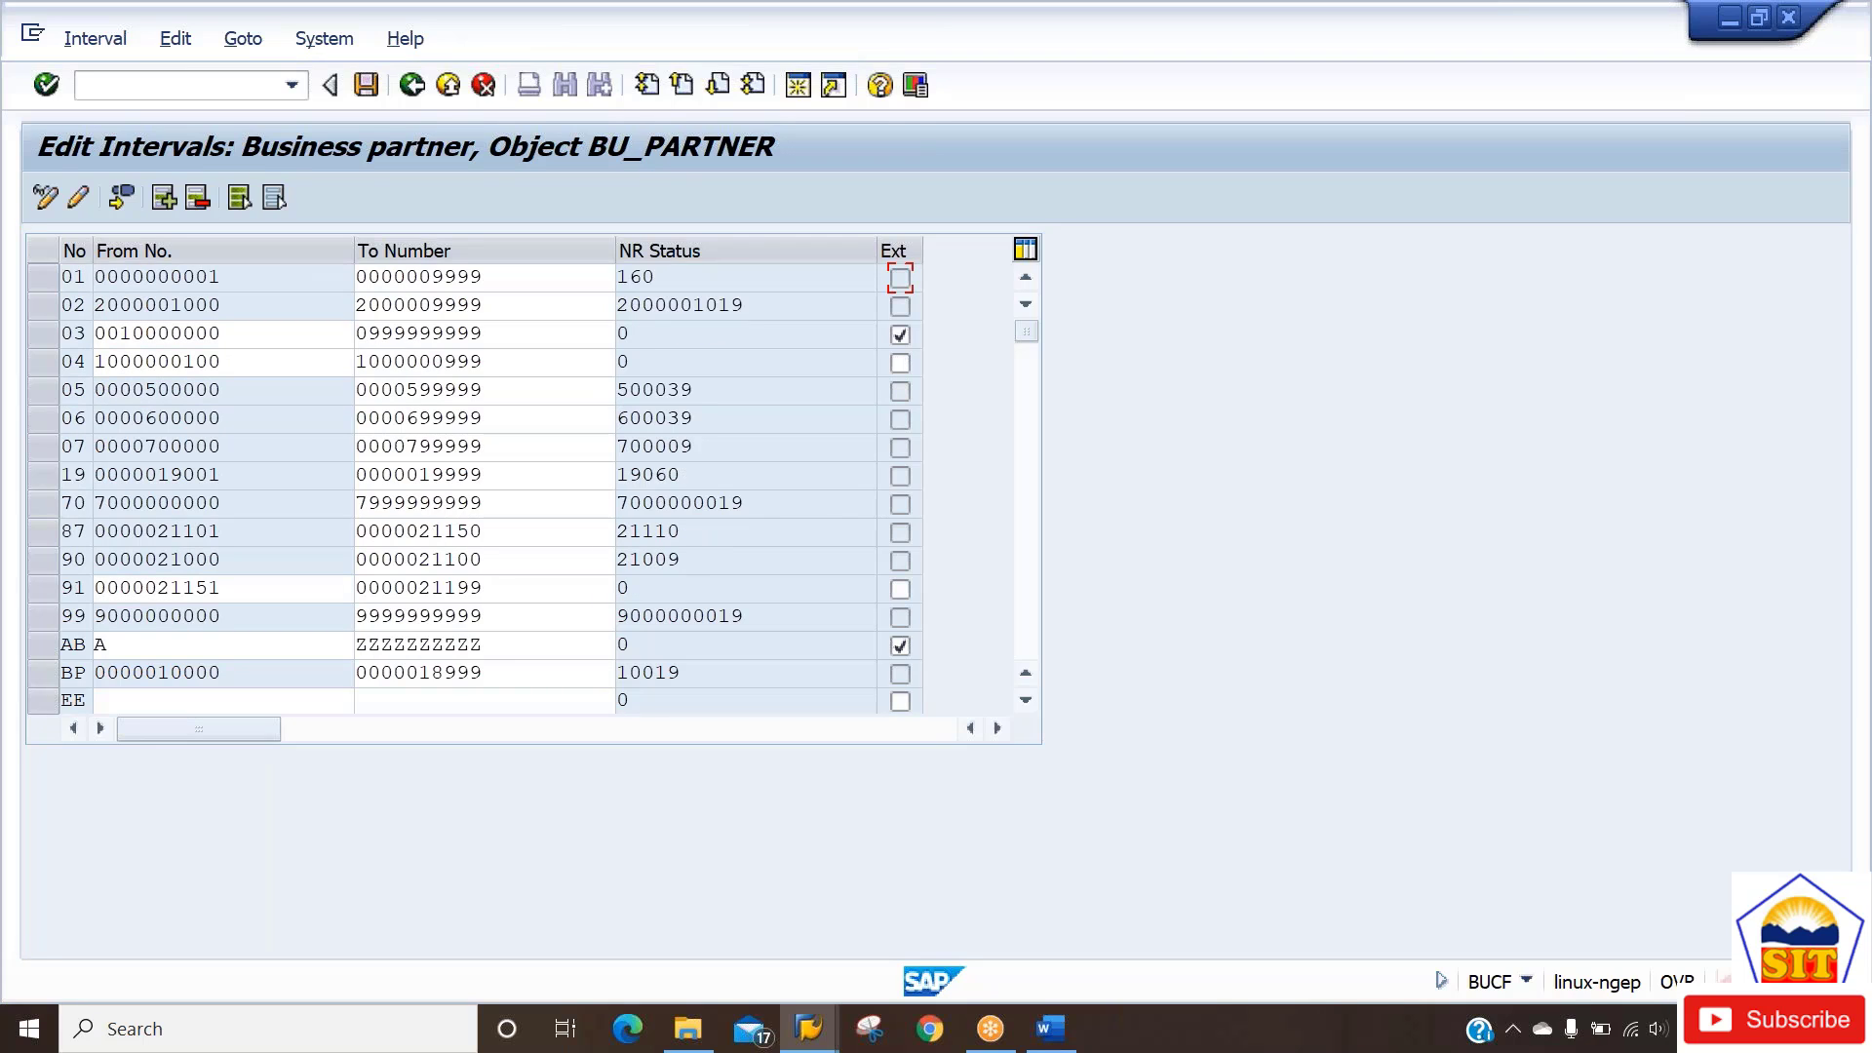
Save the business partner intervals, acknowledge the transport notice and return to the implementation guide.
{"action": "left_click", "coordinate": [365, 86]}
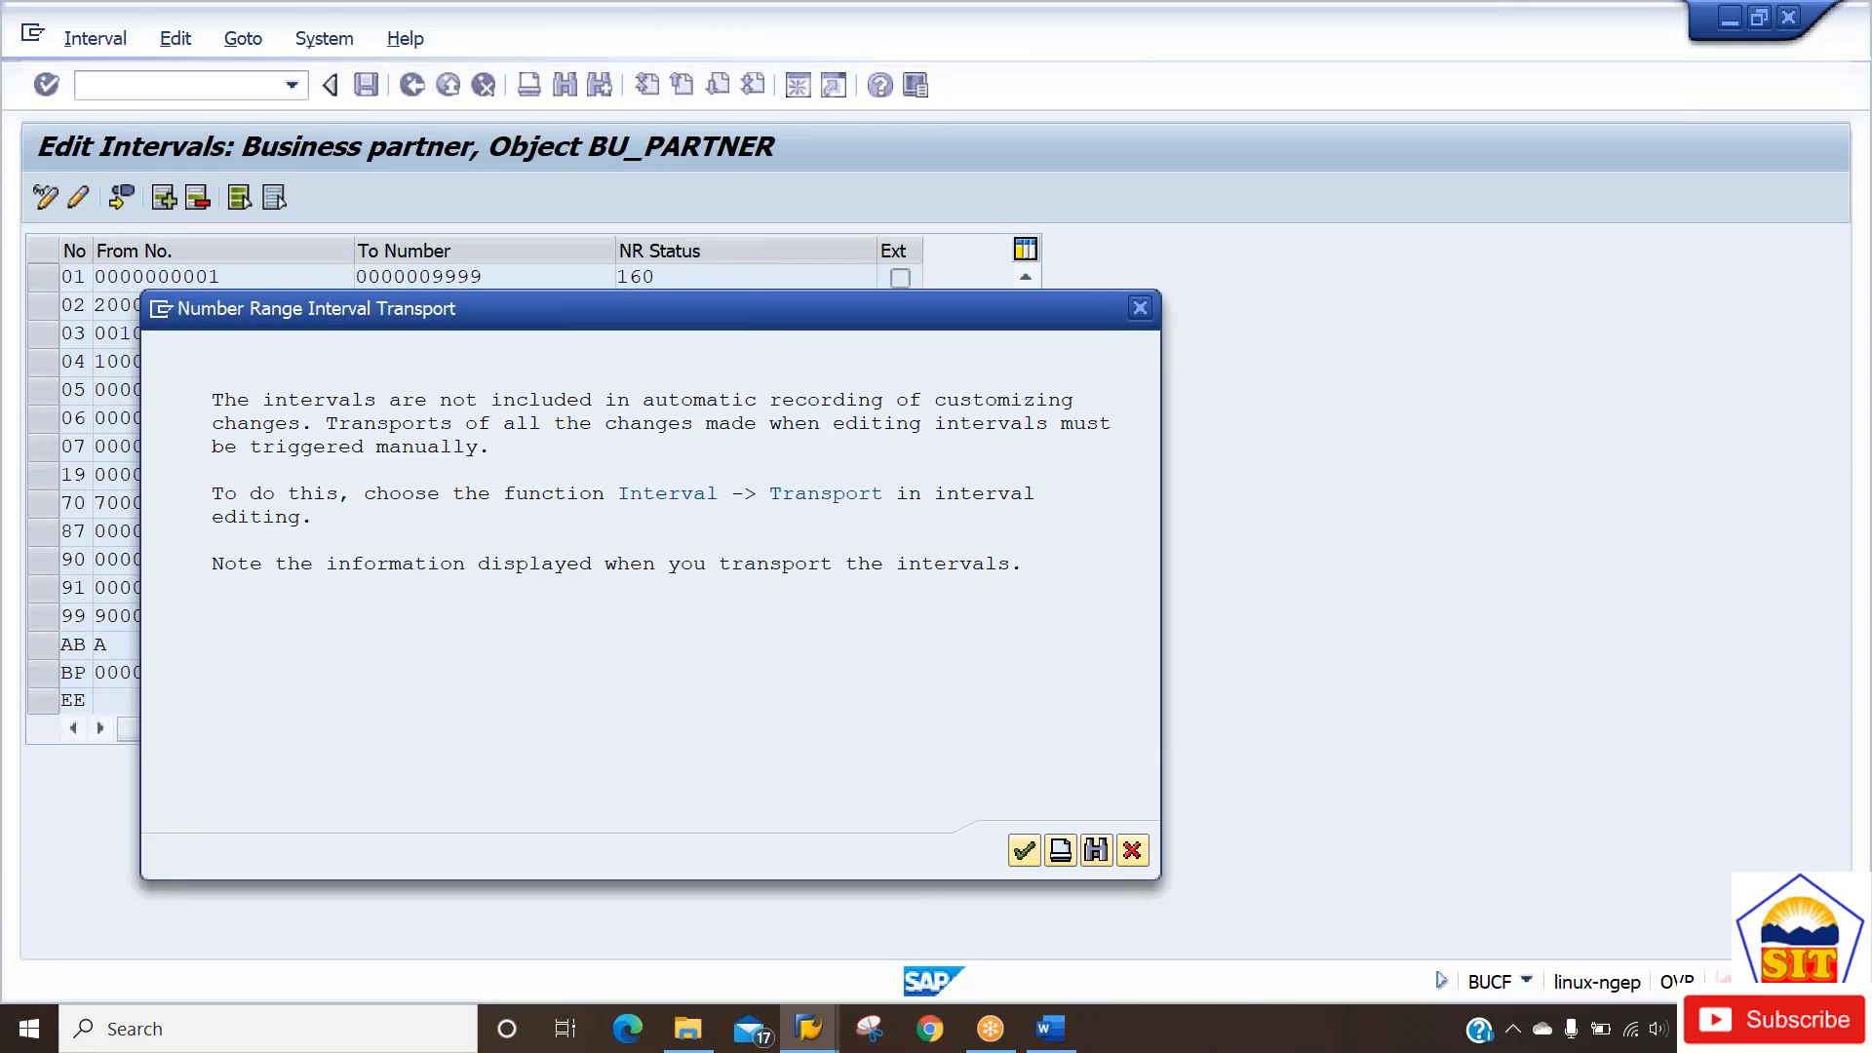
{"action": "key", "text": "Return"}
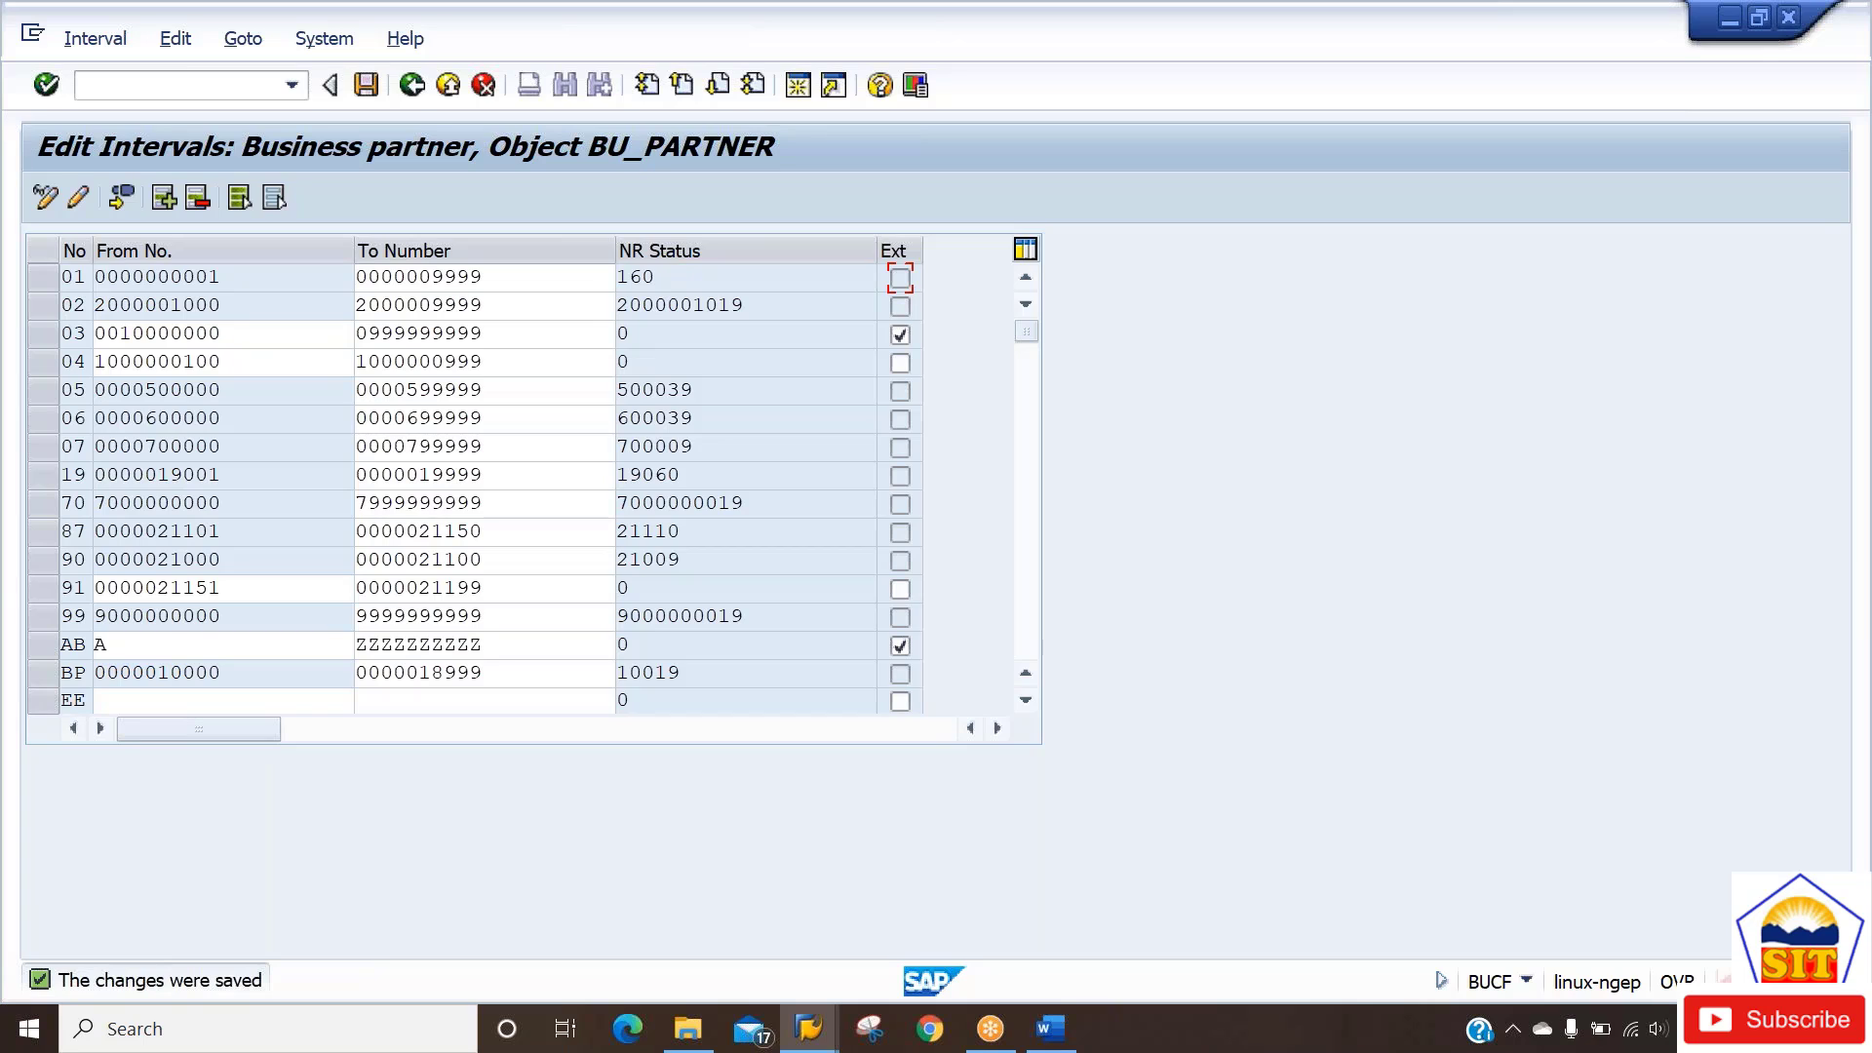
{"action": "left_click", "coordinate": [414, 90]}
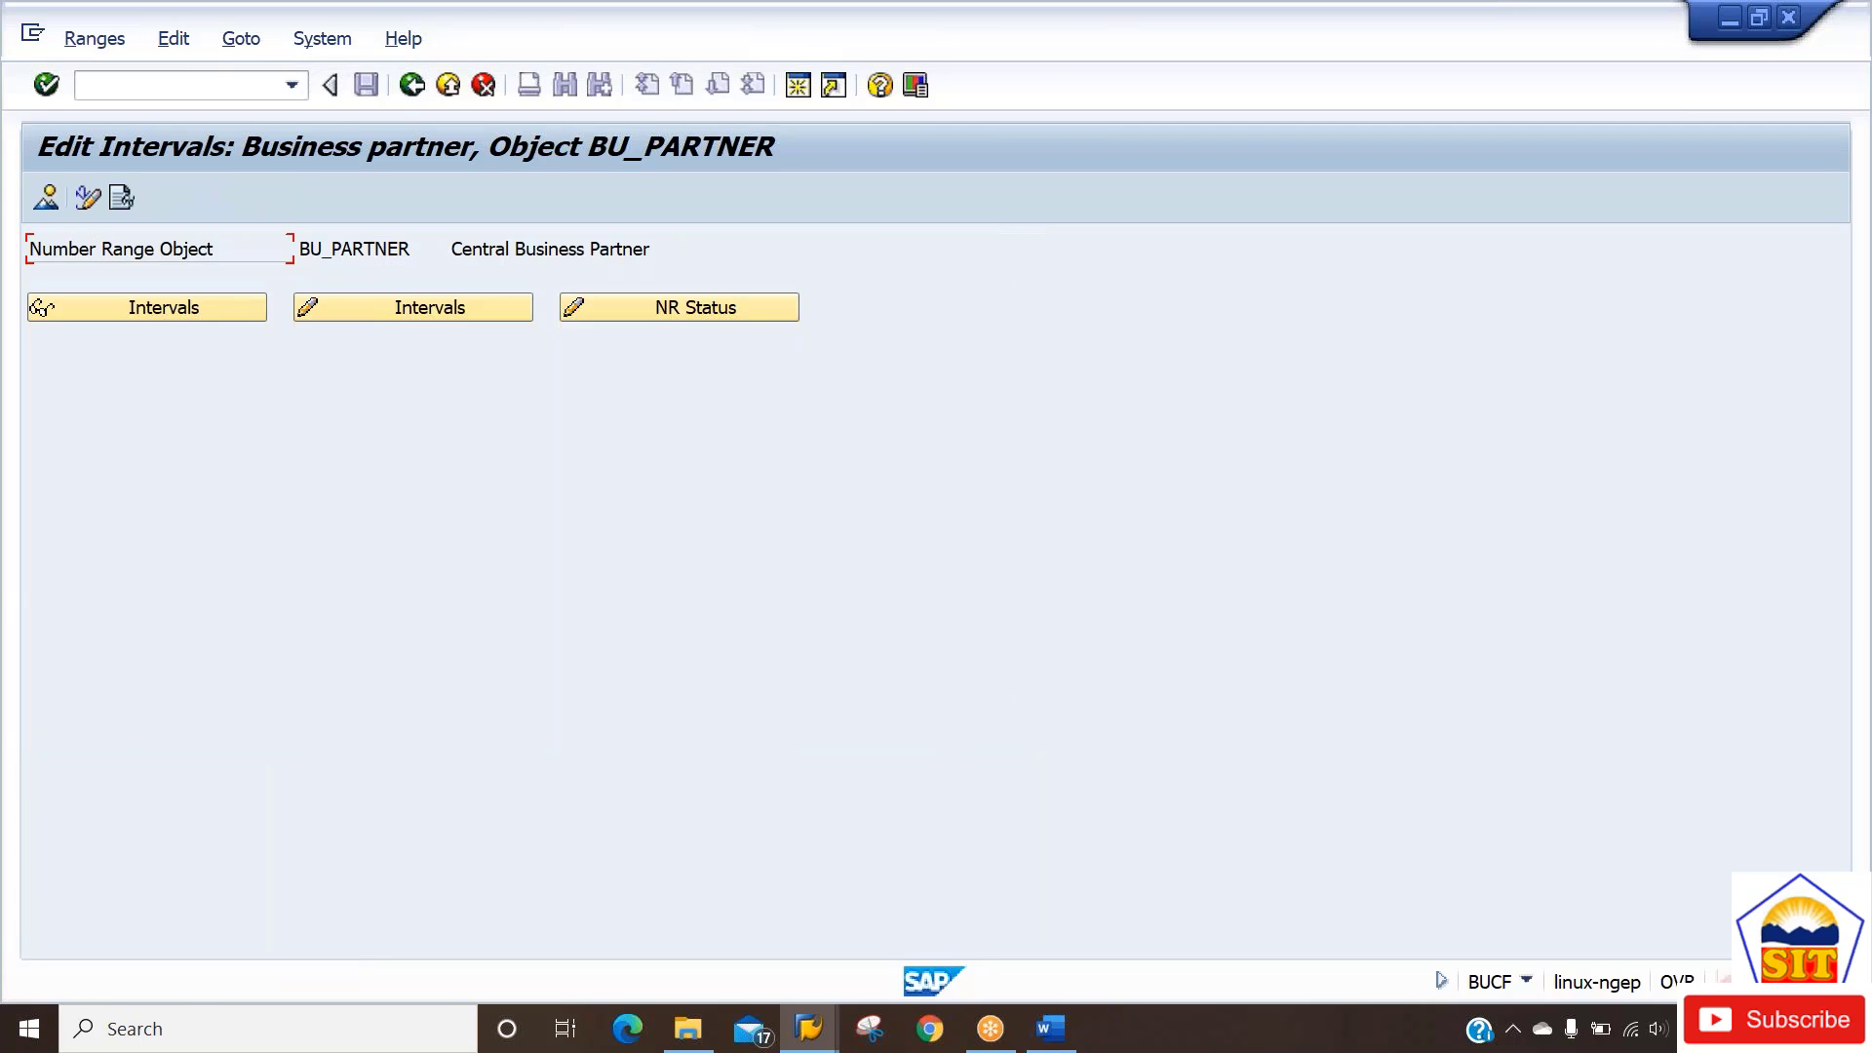
{"action": "key", "text": "F3"}
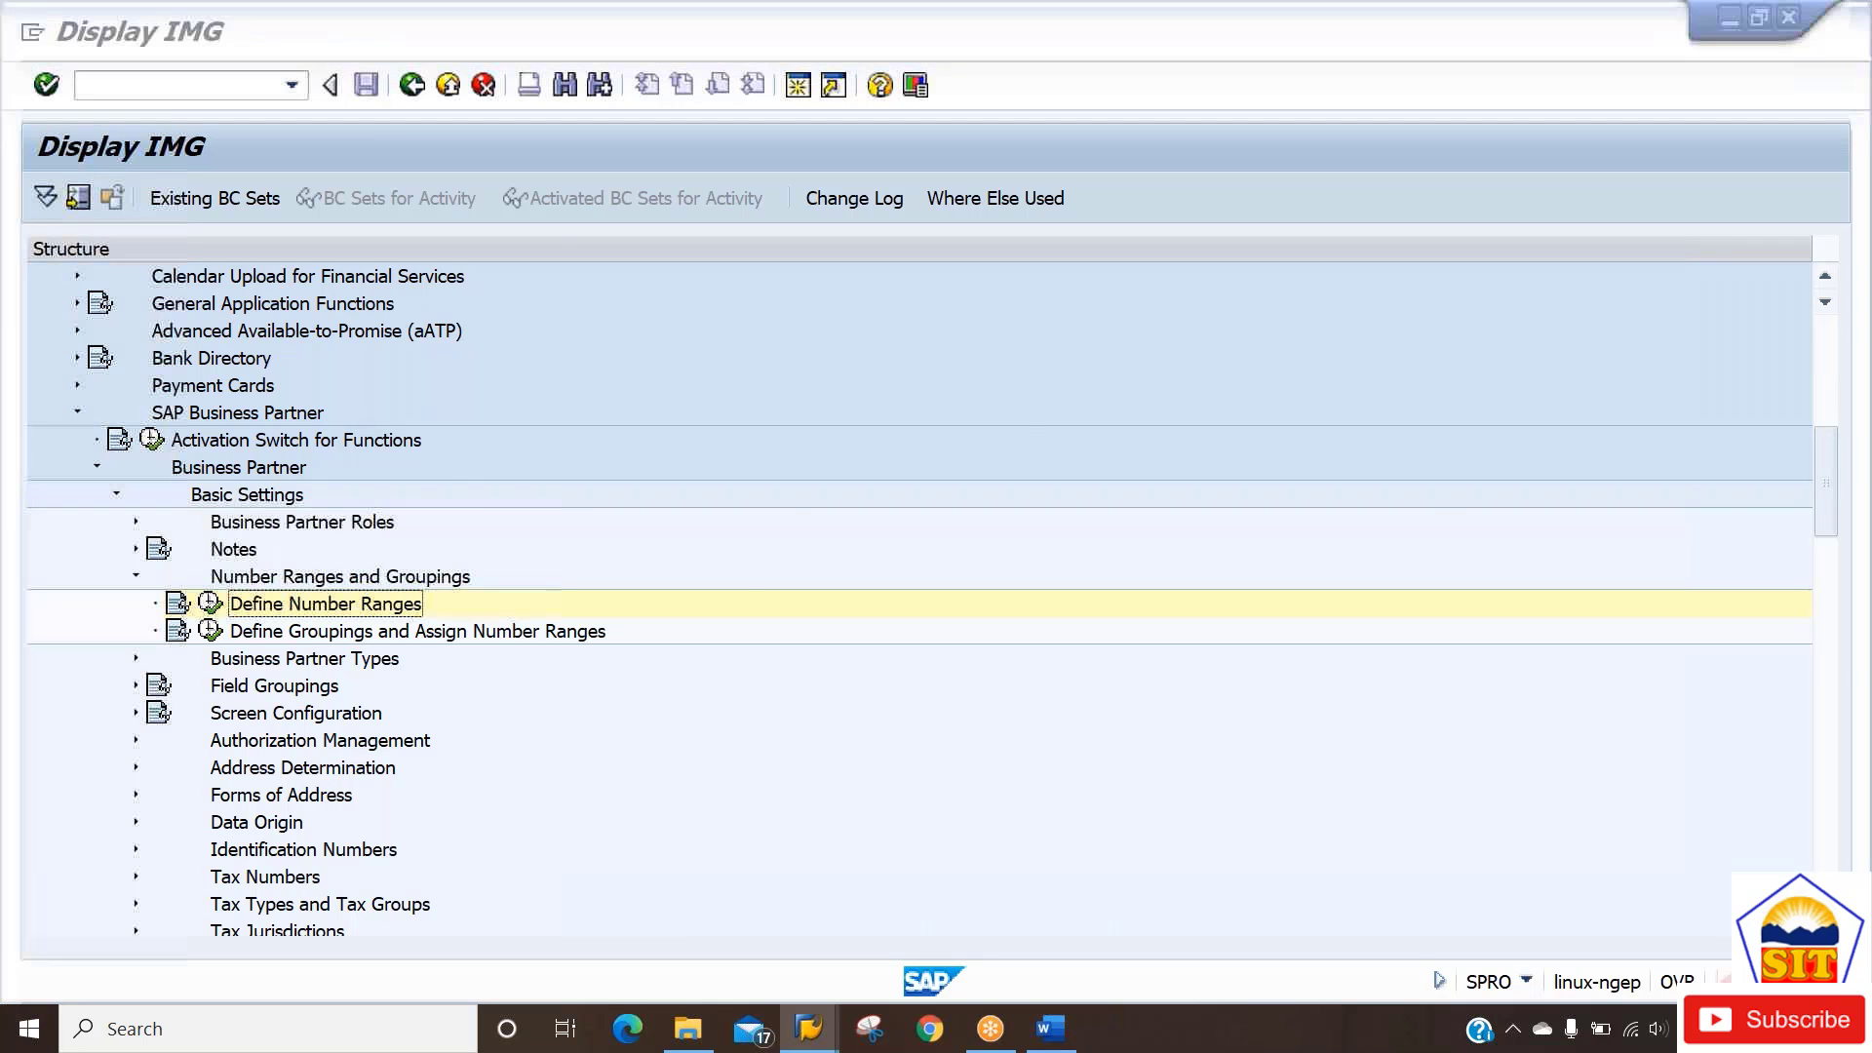
Switch to the Word notes, highlight Step 3 on defining groupings to read its path and values, and return to SAP.
{"action": "key", "text": "alt+Tab"}
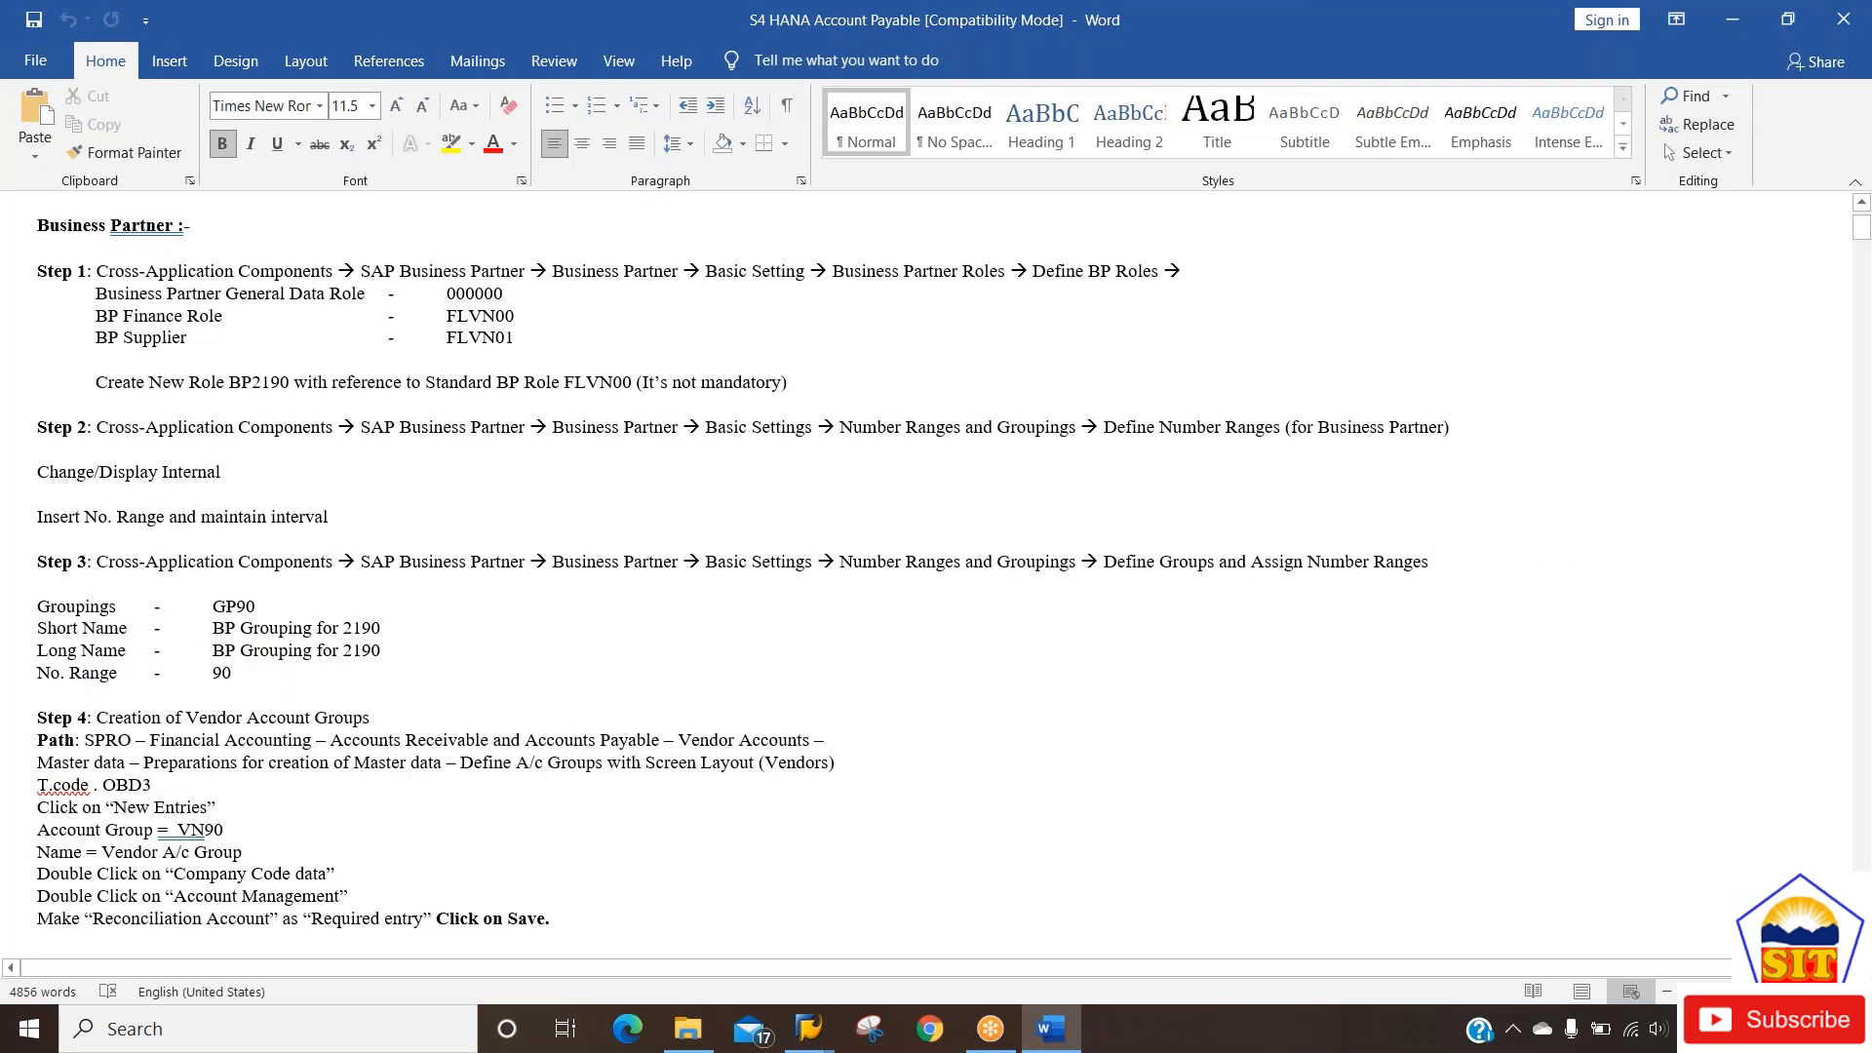
{"action": "key", "text": "Down"}
{"action": "key", "text": "Down"}
{"action": "key", "text": "Down"}
{"action": "key", "text": "Down"}
{"action": "key", "text": "Down"}
{"action": "key", "text": "shift+Down"}
{"action": "key", "text": "shift+Down"}
{"action": "key", "text": "shift+Down"}
{"action": "key", "text": "shift+Down"}
{"action": "key", "text": "shift+Down"}
{"action": "key", "text": "shift+Down"}
{"action": "key", "text": "shift+Down"}
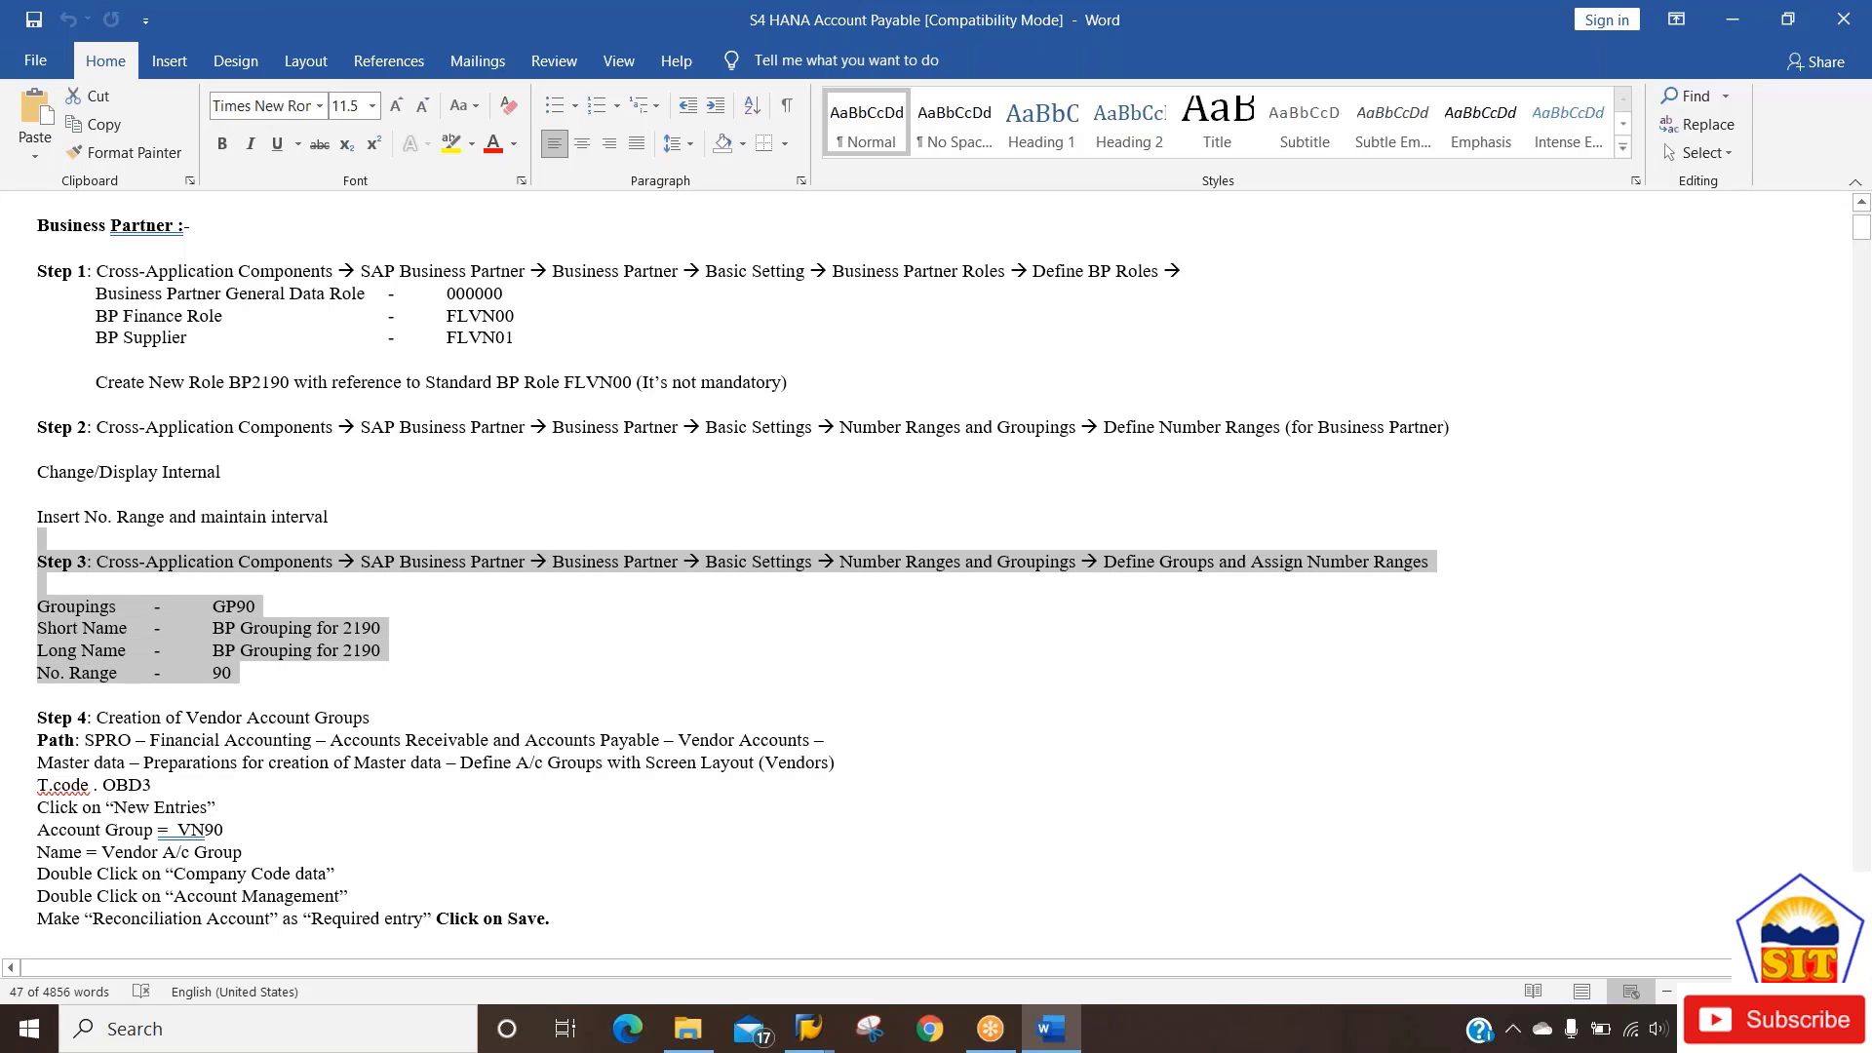
{"action": "key", "text": "Down"}
{"action": "key", "text": "alt+Tab"}
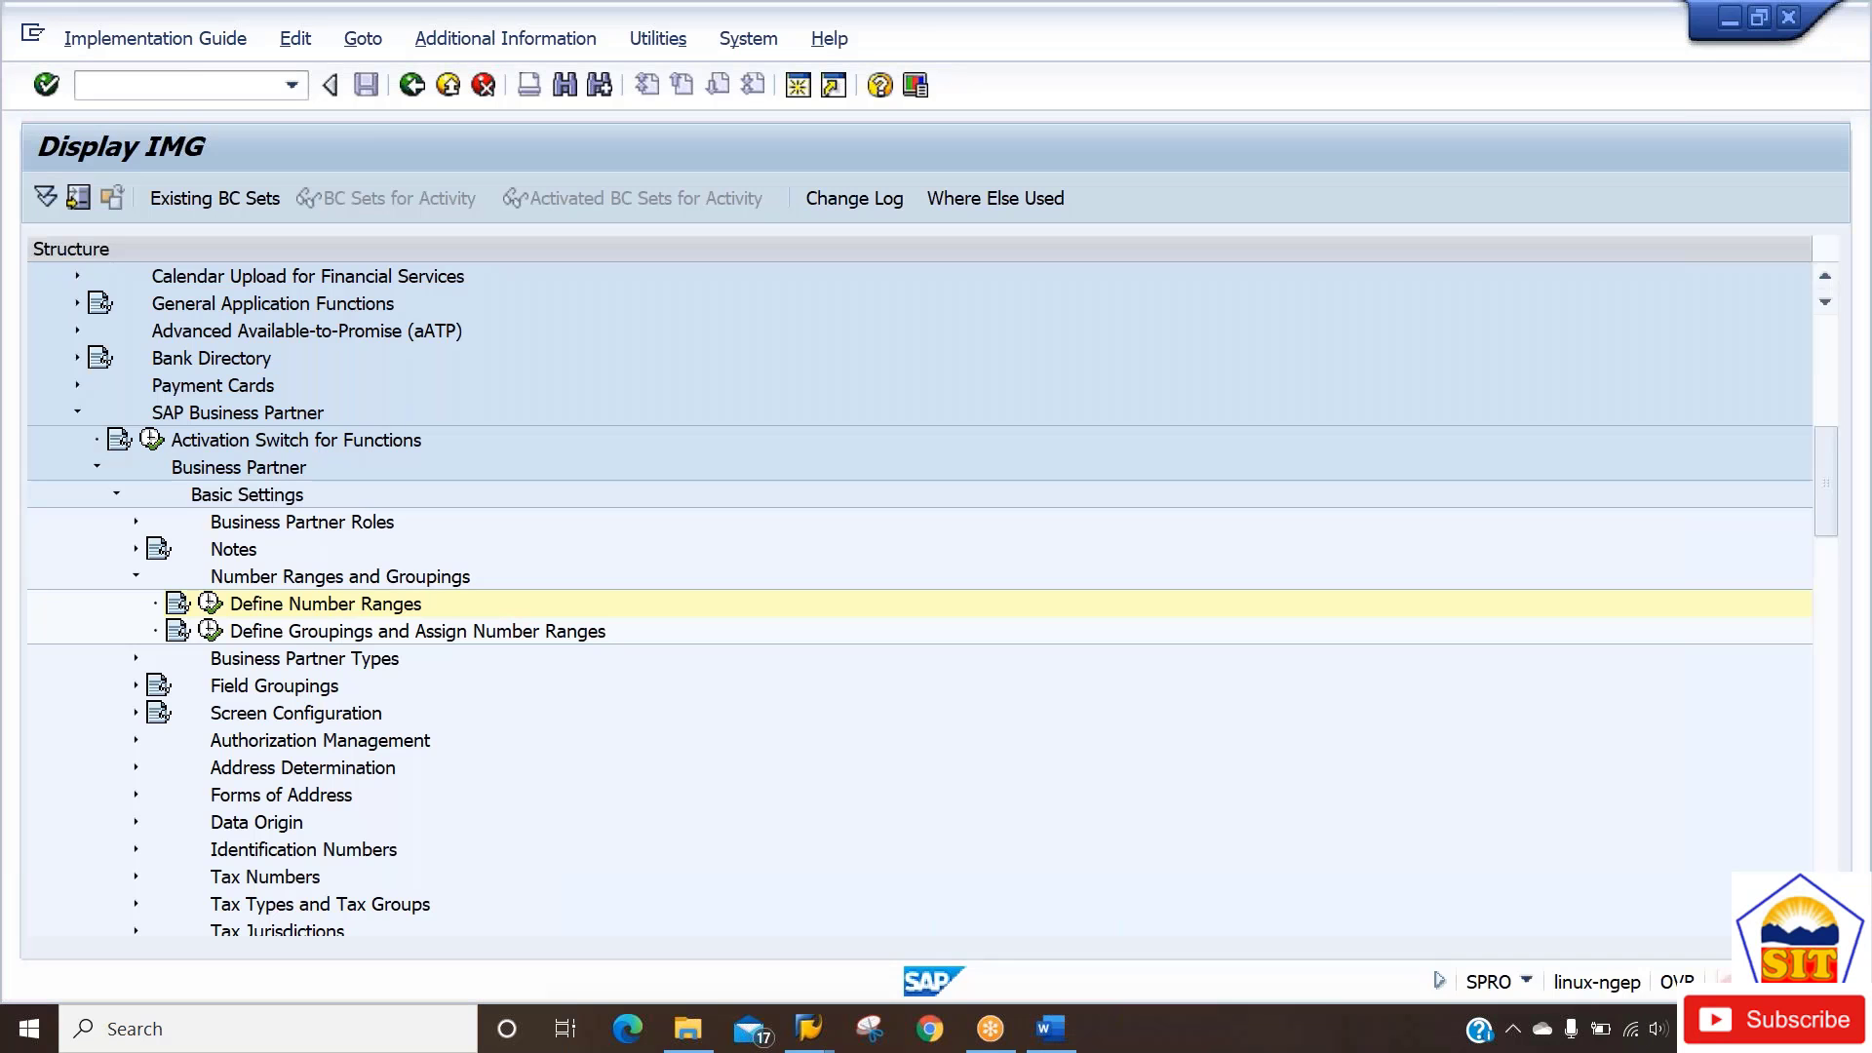
Run Define Groupings and Assign Number Ranges and add a new grouping BP91 with the short name 2191 BP Group.
{"action": "left_click", "coordinate": [210, 631]}
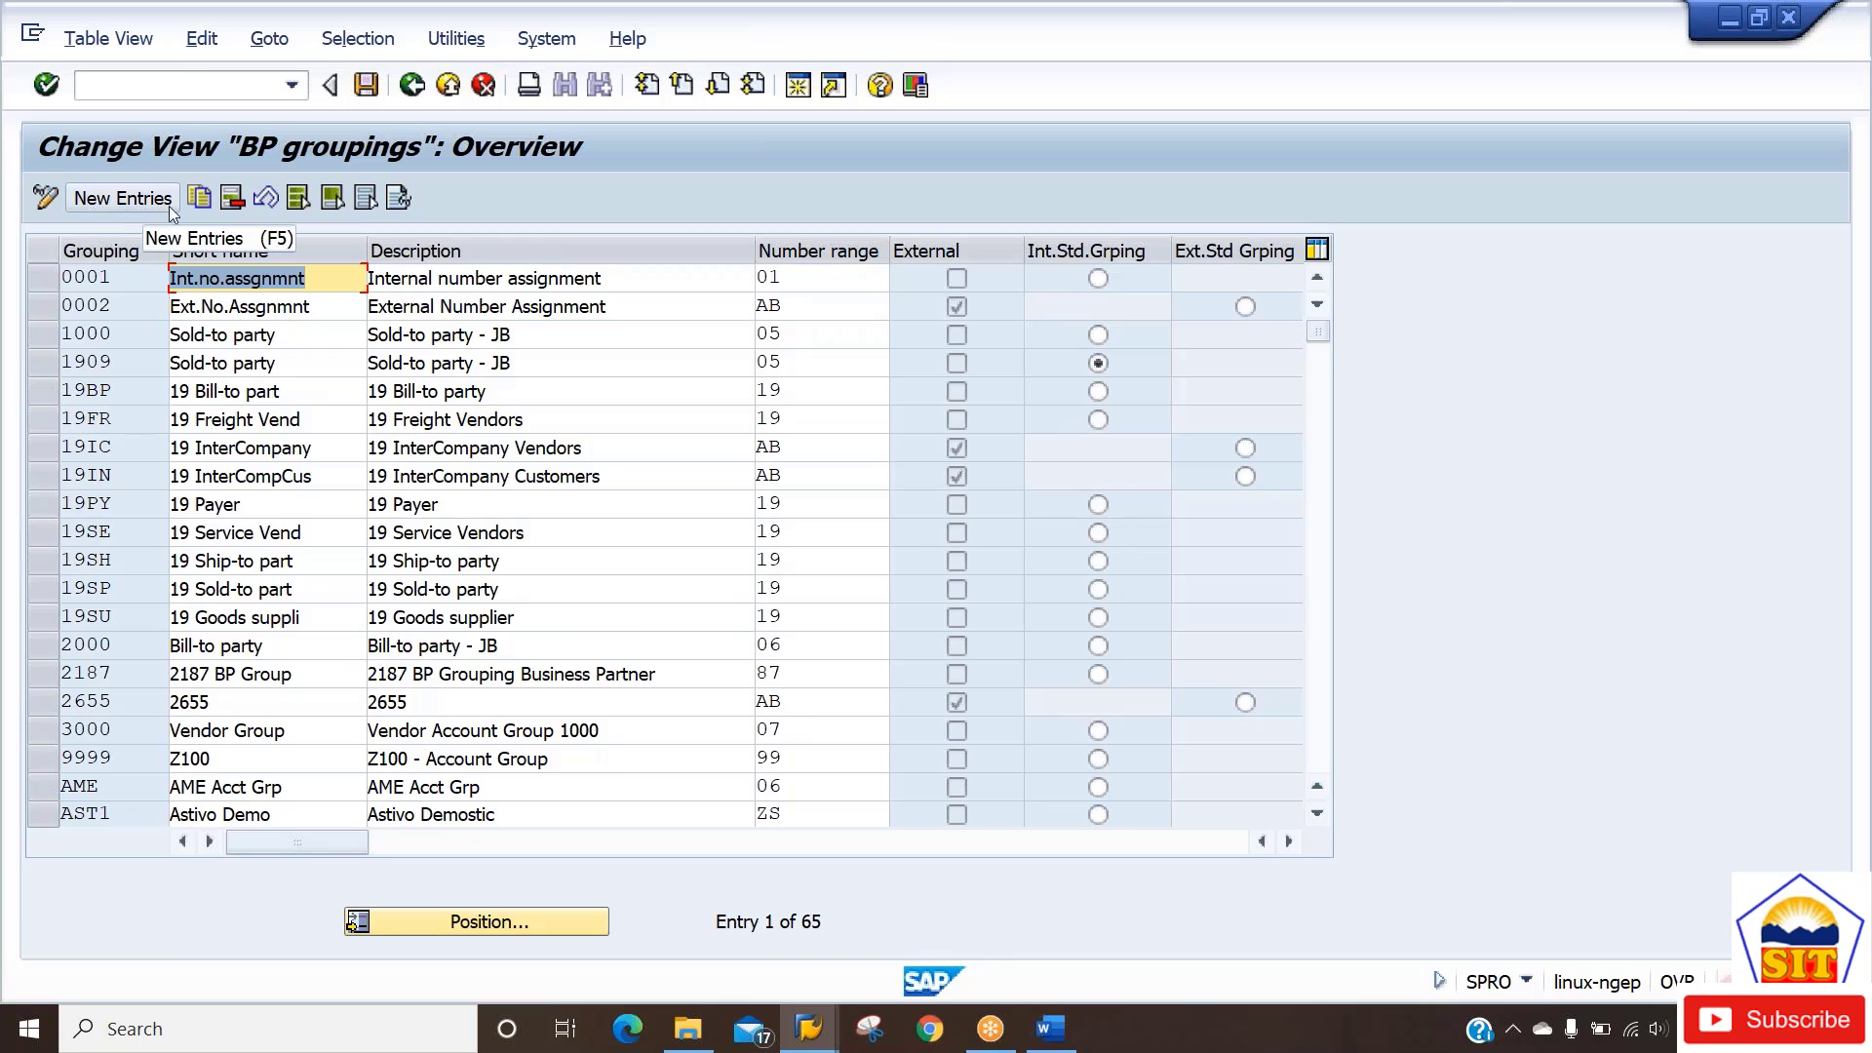
{"action": "left_click", "coordinate": [97, 202]}
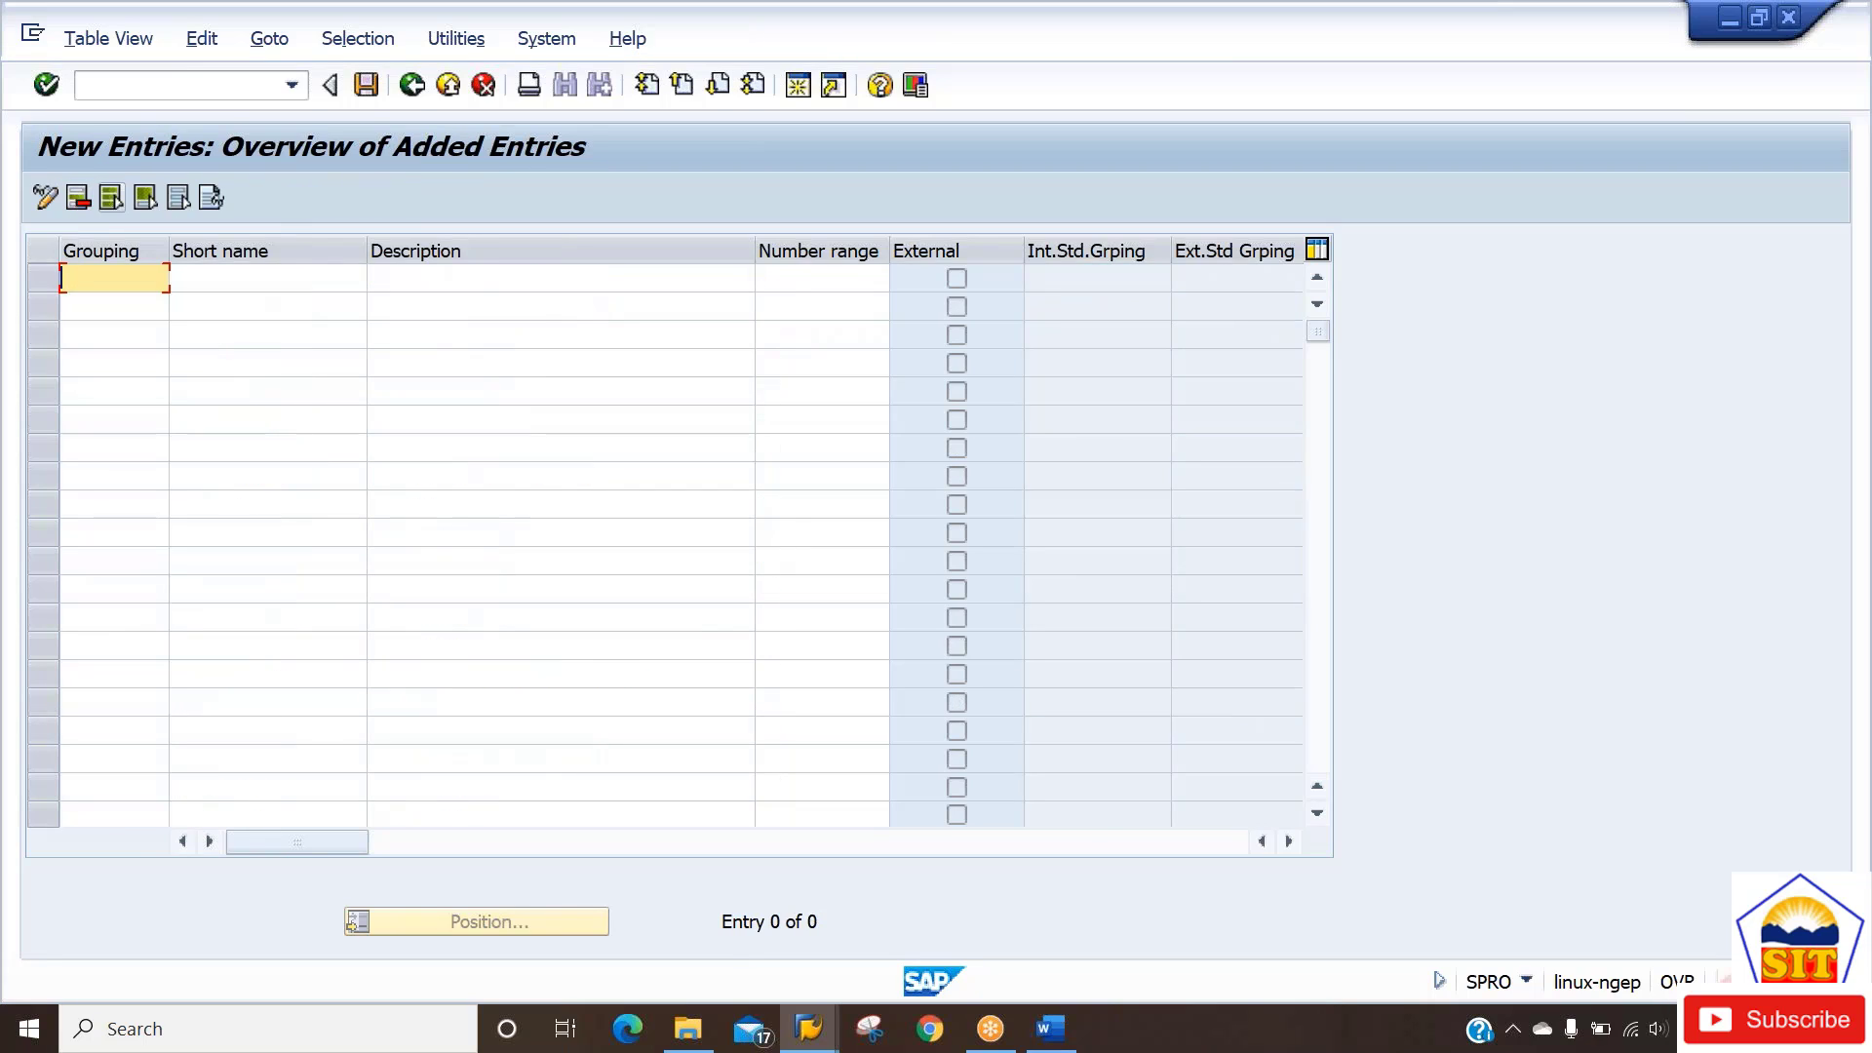
{"action": "type", "text": "bp91"}
{"action": "key", "text": "Tab"}
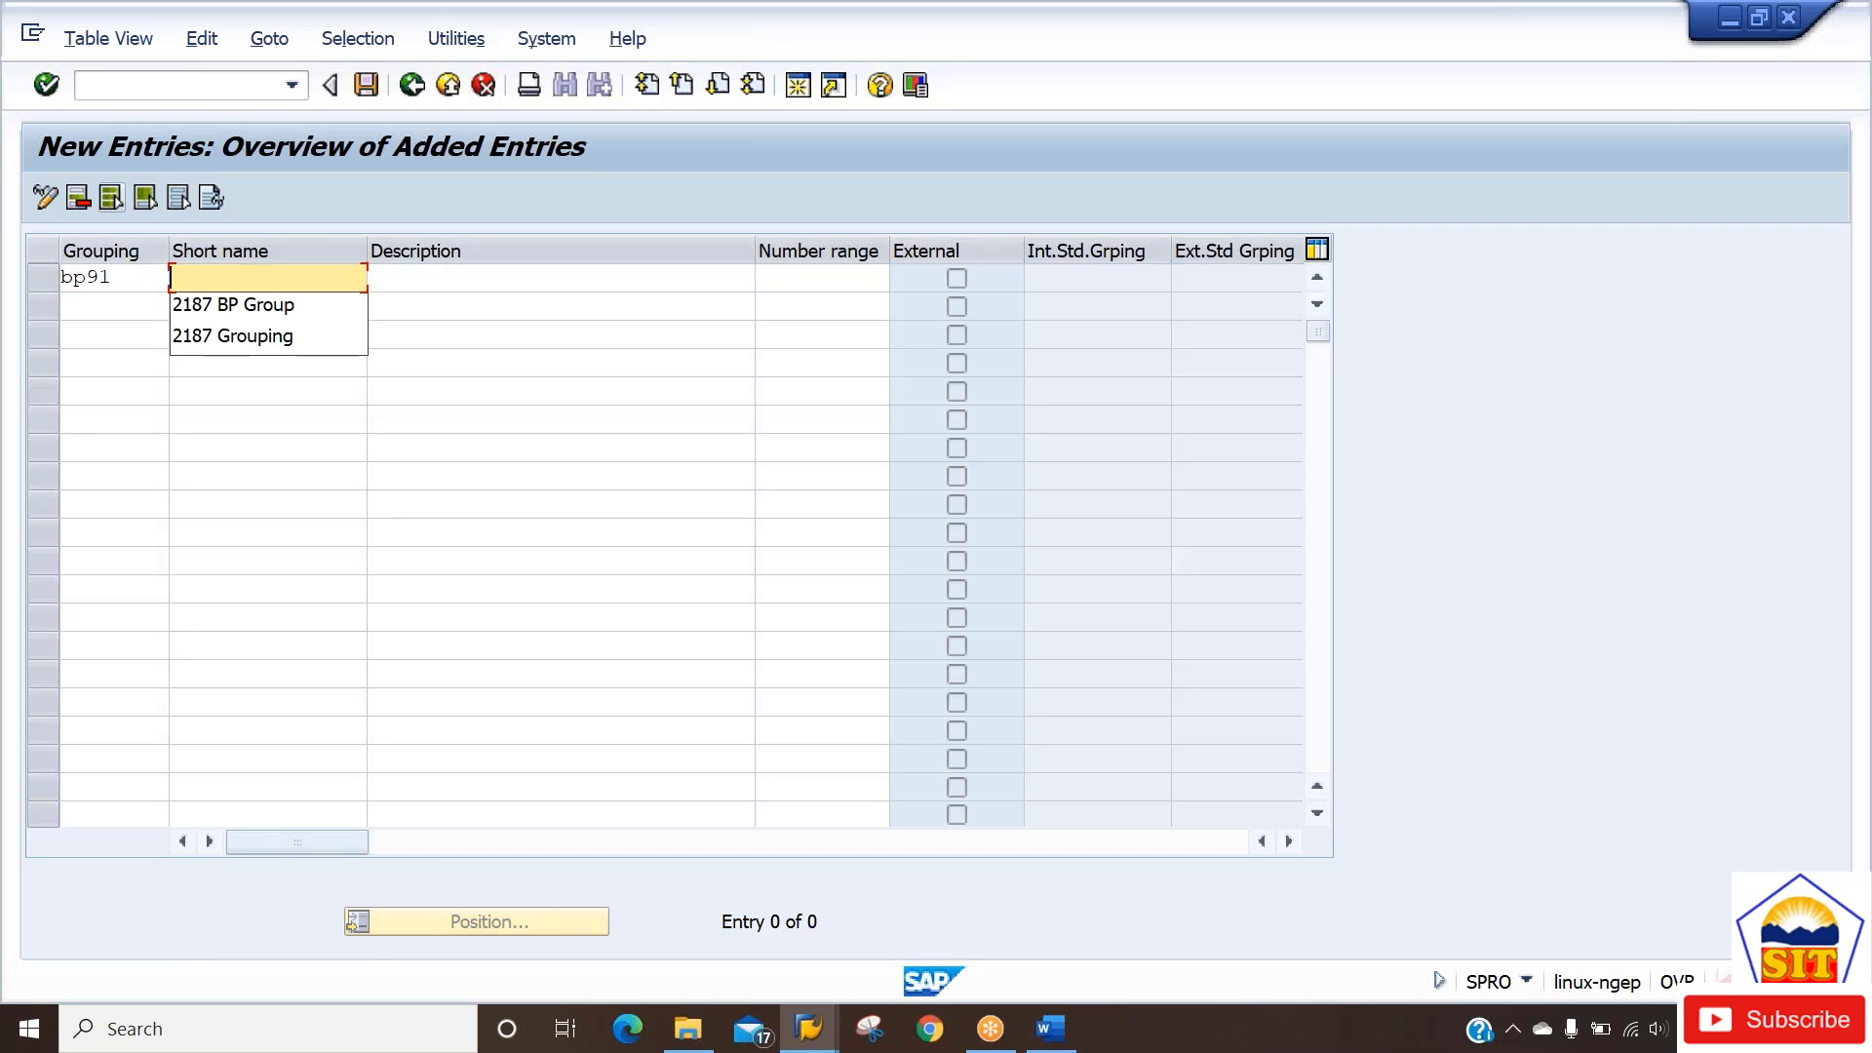
{"action": "key", "text": "Down"}
{"action": "key", "text": "Tab"}
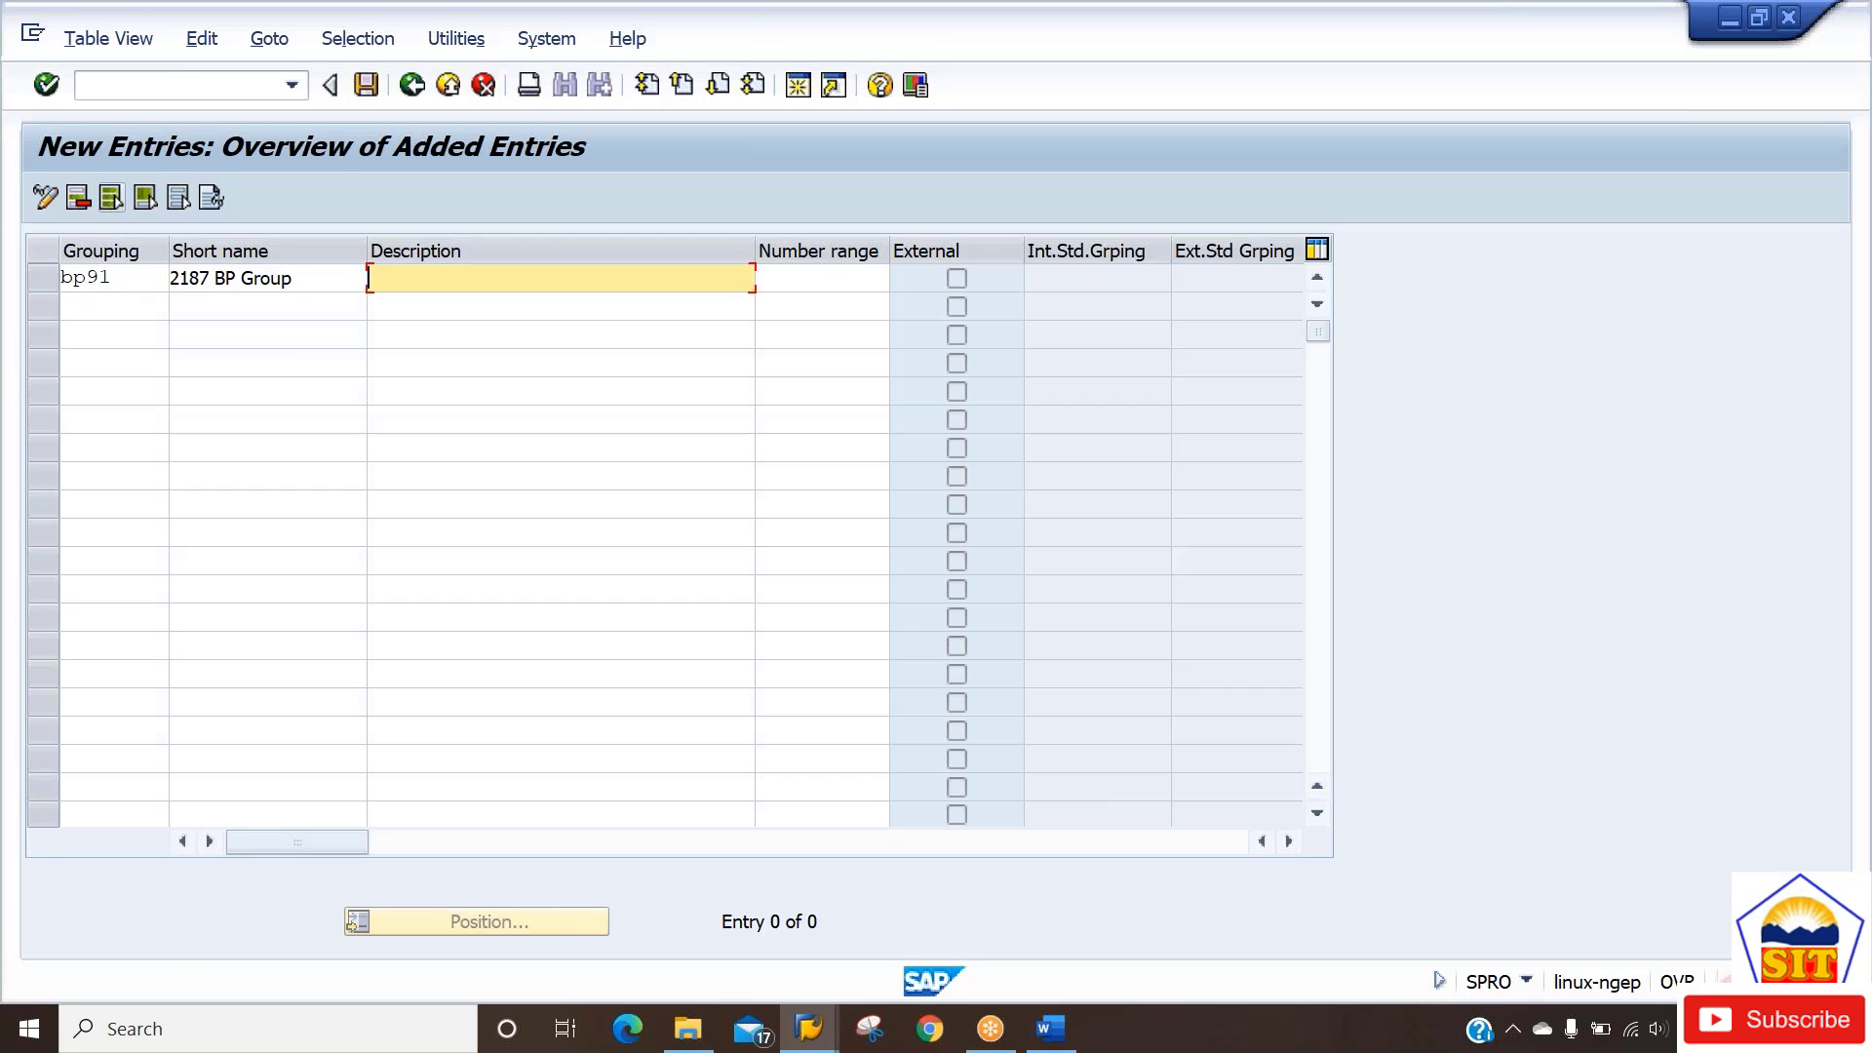
{"action": "key", "text": "shift+Tab"}
{"action": "key", "text": "Left"}
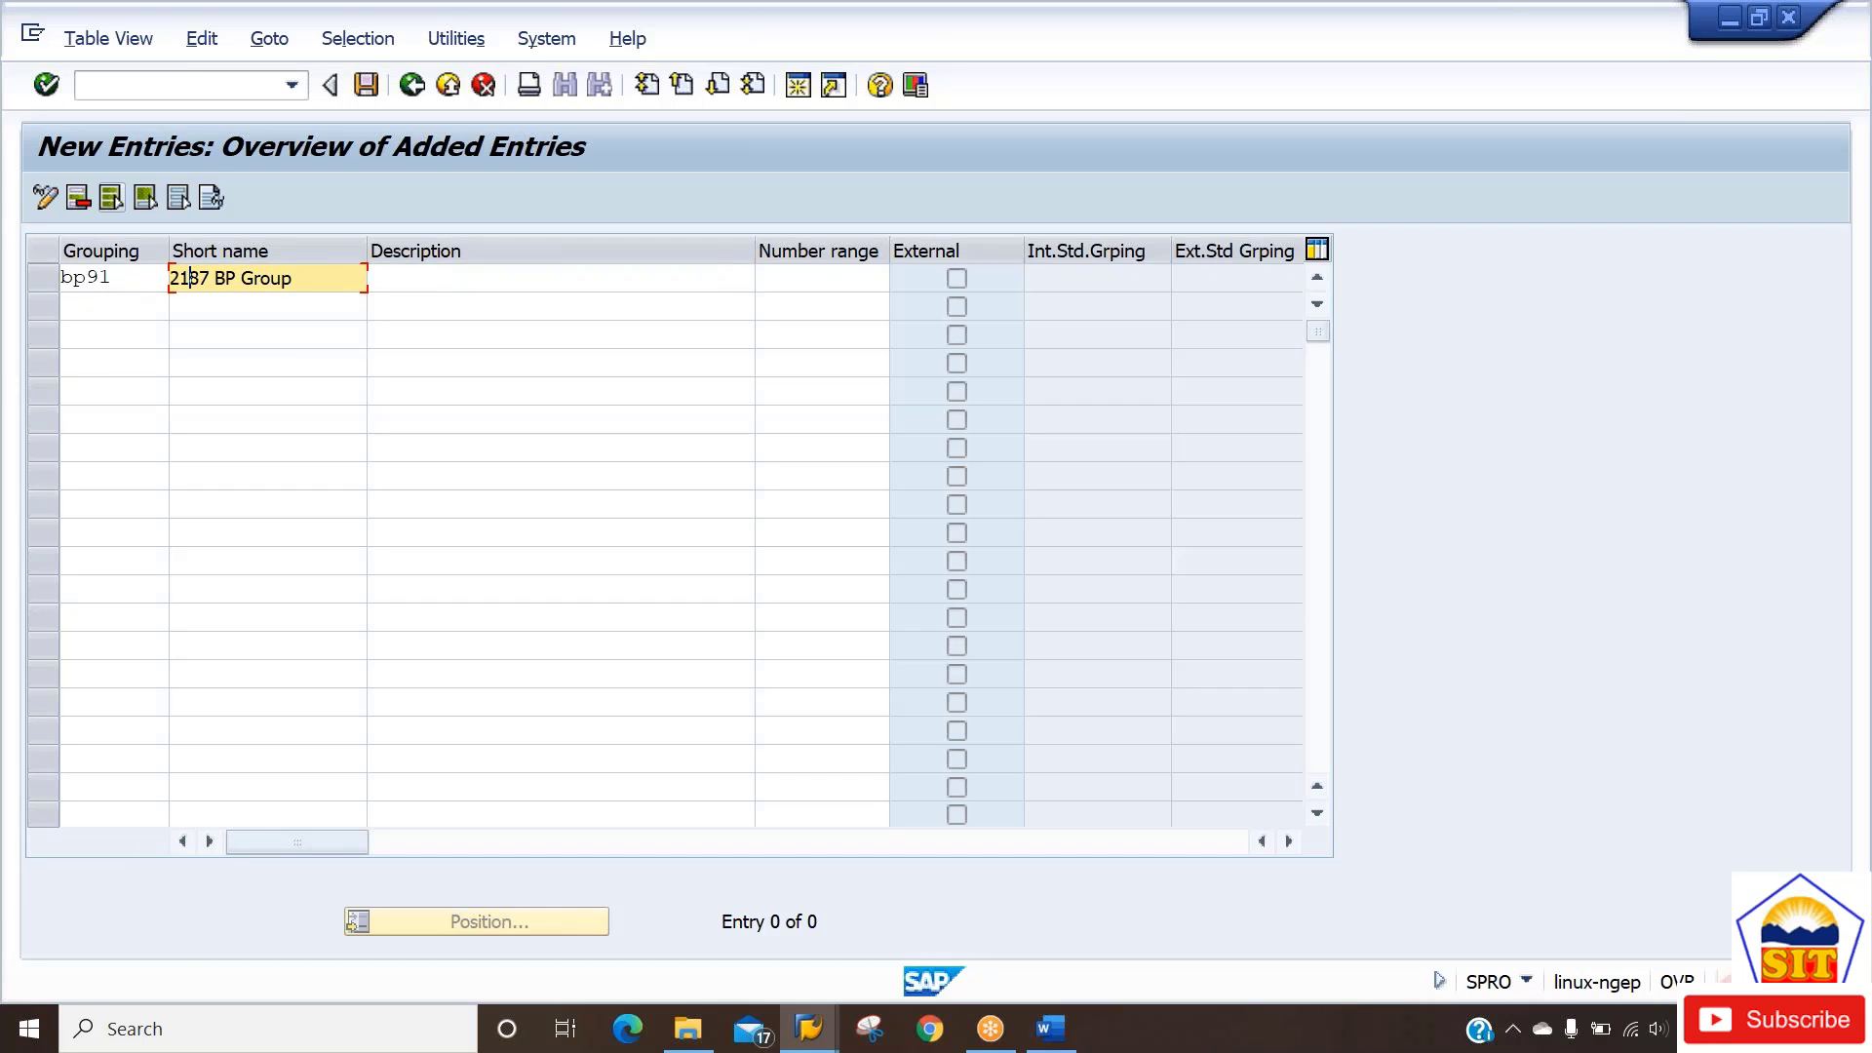
{"action": "type", "text": "91"}
{"action": "key", "text": "Tab"}
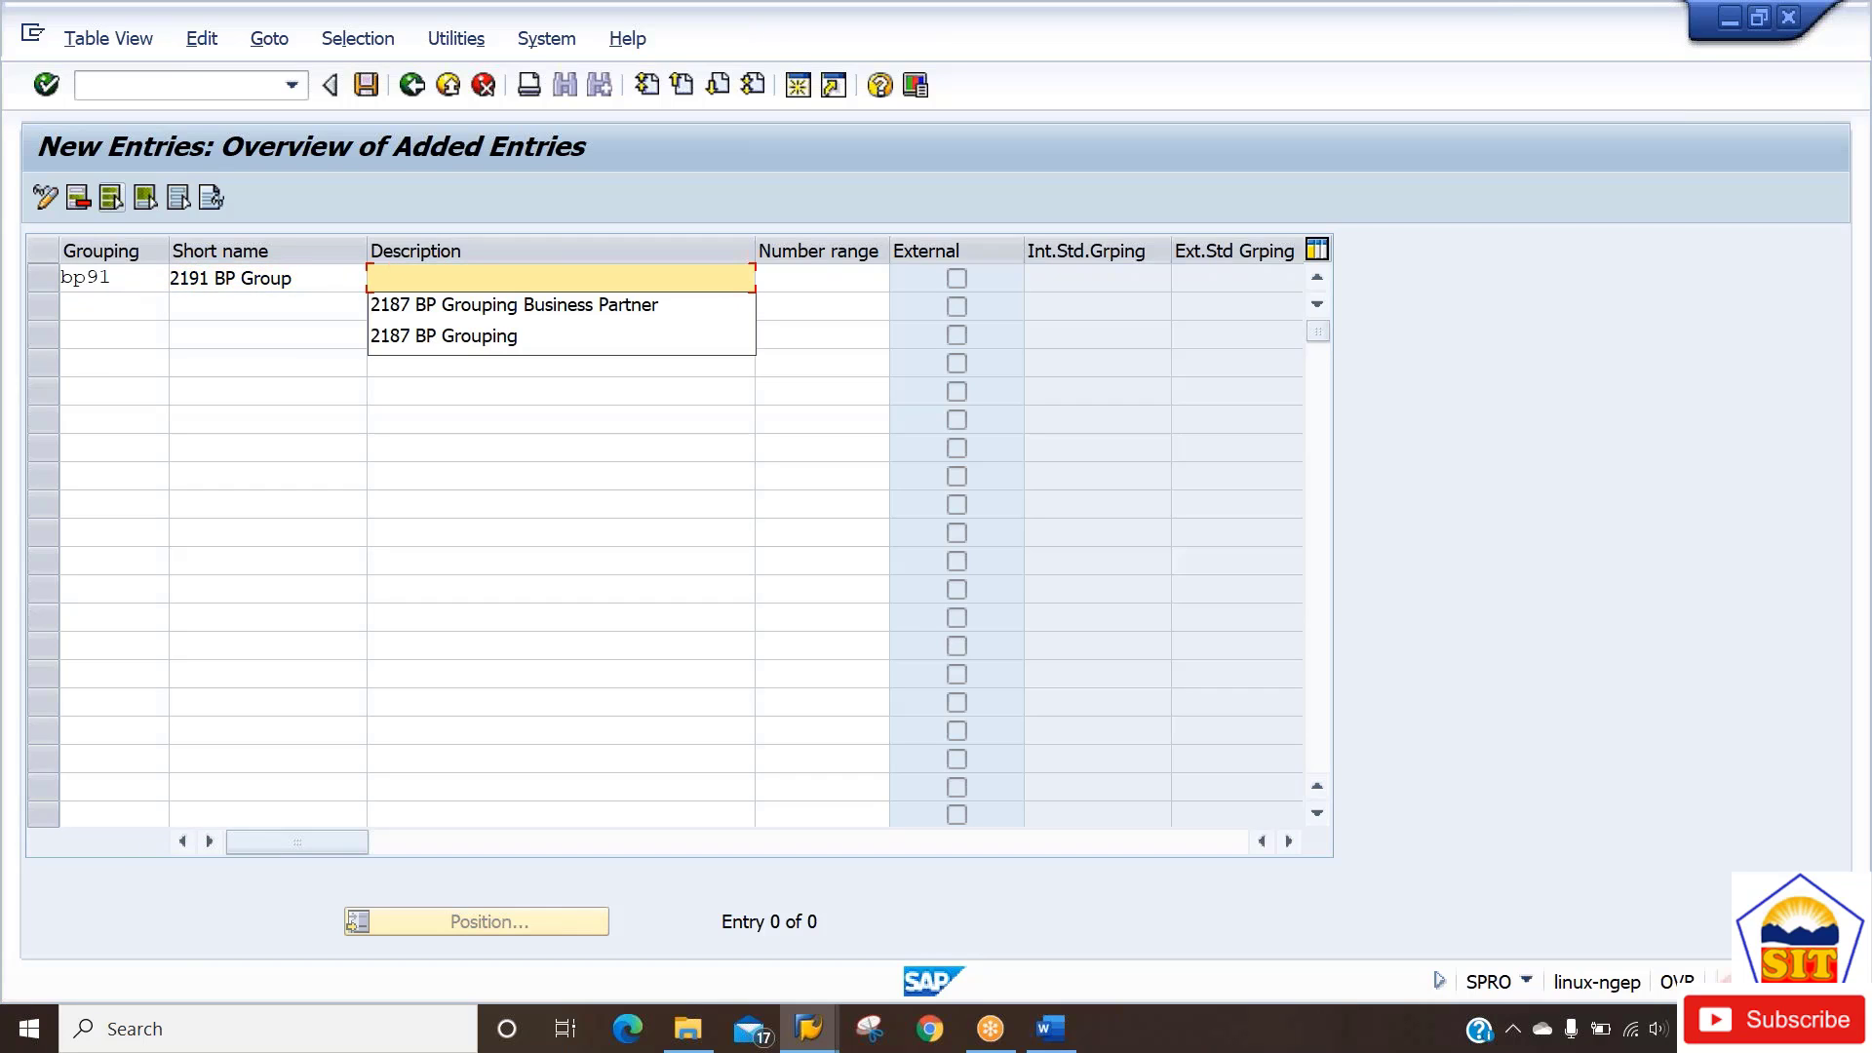
Describe grouping BP91 as 2191 BP Grouping Business Partner.
{"action": "key", "text": "Down"}
{"action": "key", "text": "Tab"}
{"action": "key", "text": "shift+Tab"}
{"action": "key", "text": "Left"}
{"action": "key", "text": "Left"}
{"action": "key", "text": "Left"}
{"action": "key", "text": "Left"}
{"action": "key", "text": "Left"}
{"action": "key", "text": "Left"}
{"action": "key", "text": "Left"}
{"action": "key", "text": "Left"}
{"action": "key", "text": "Left"}
{"action": "key", "text": "Left"}
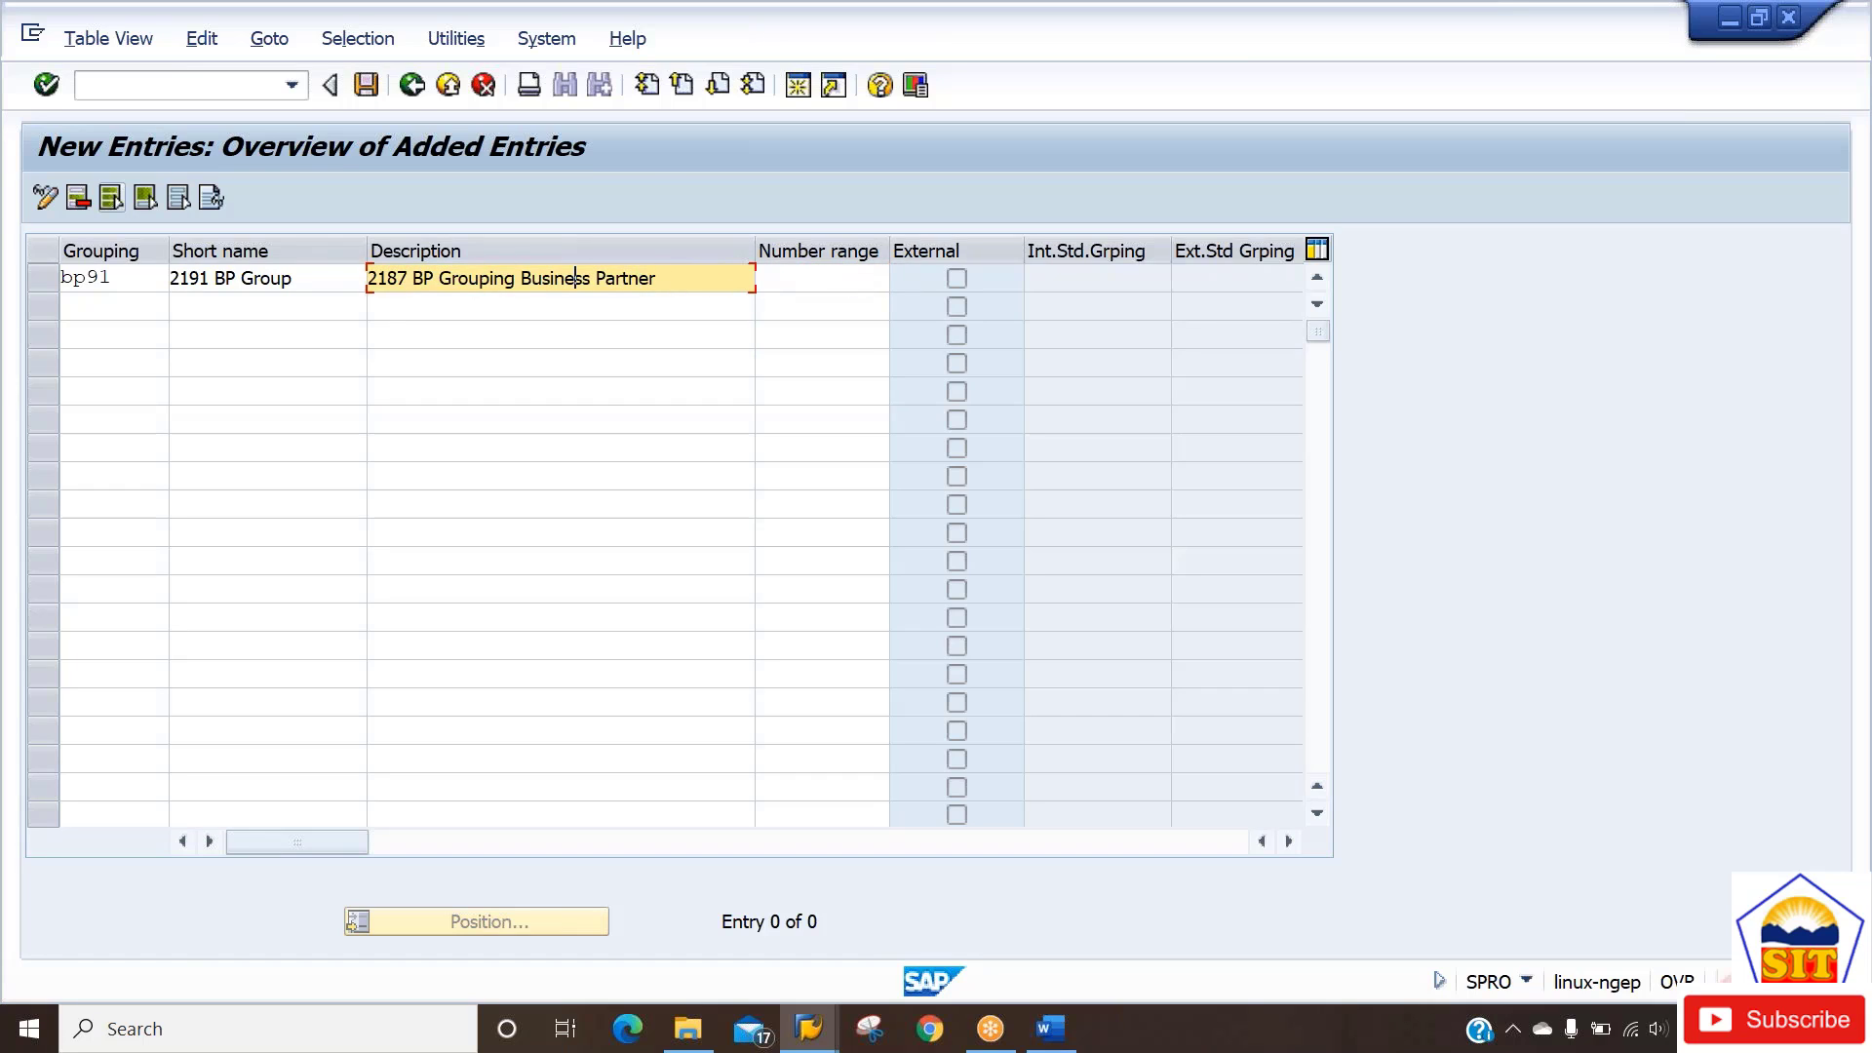
{"action": "type", "text": "91"}
{"action": "key", "text": "Tab"}
{"action": "key", "text": "shift+Tab"}
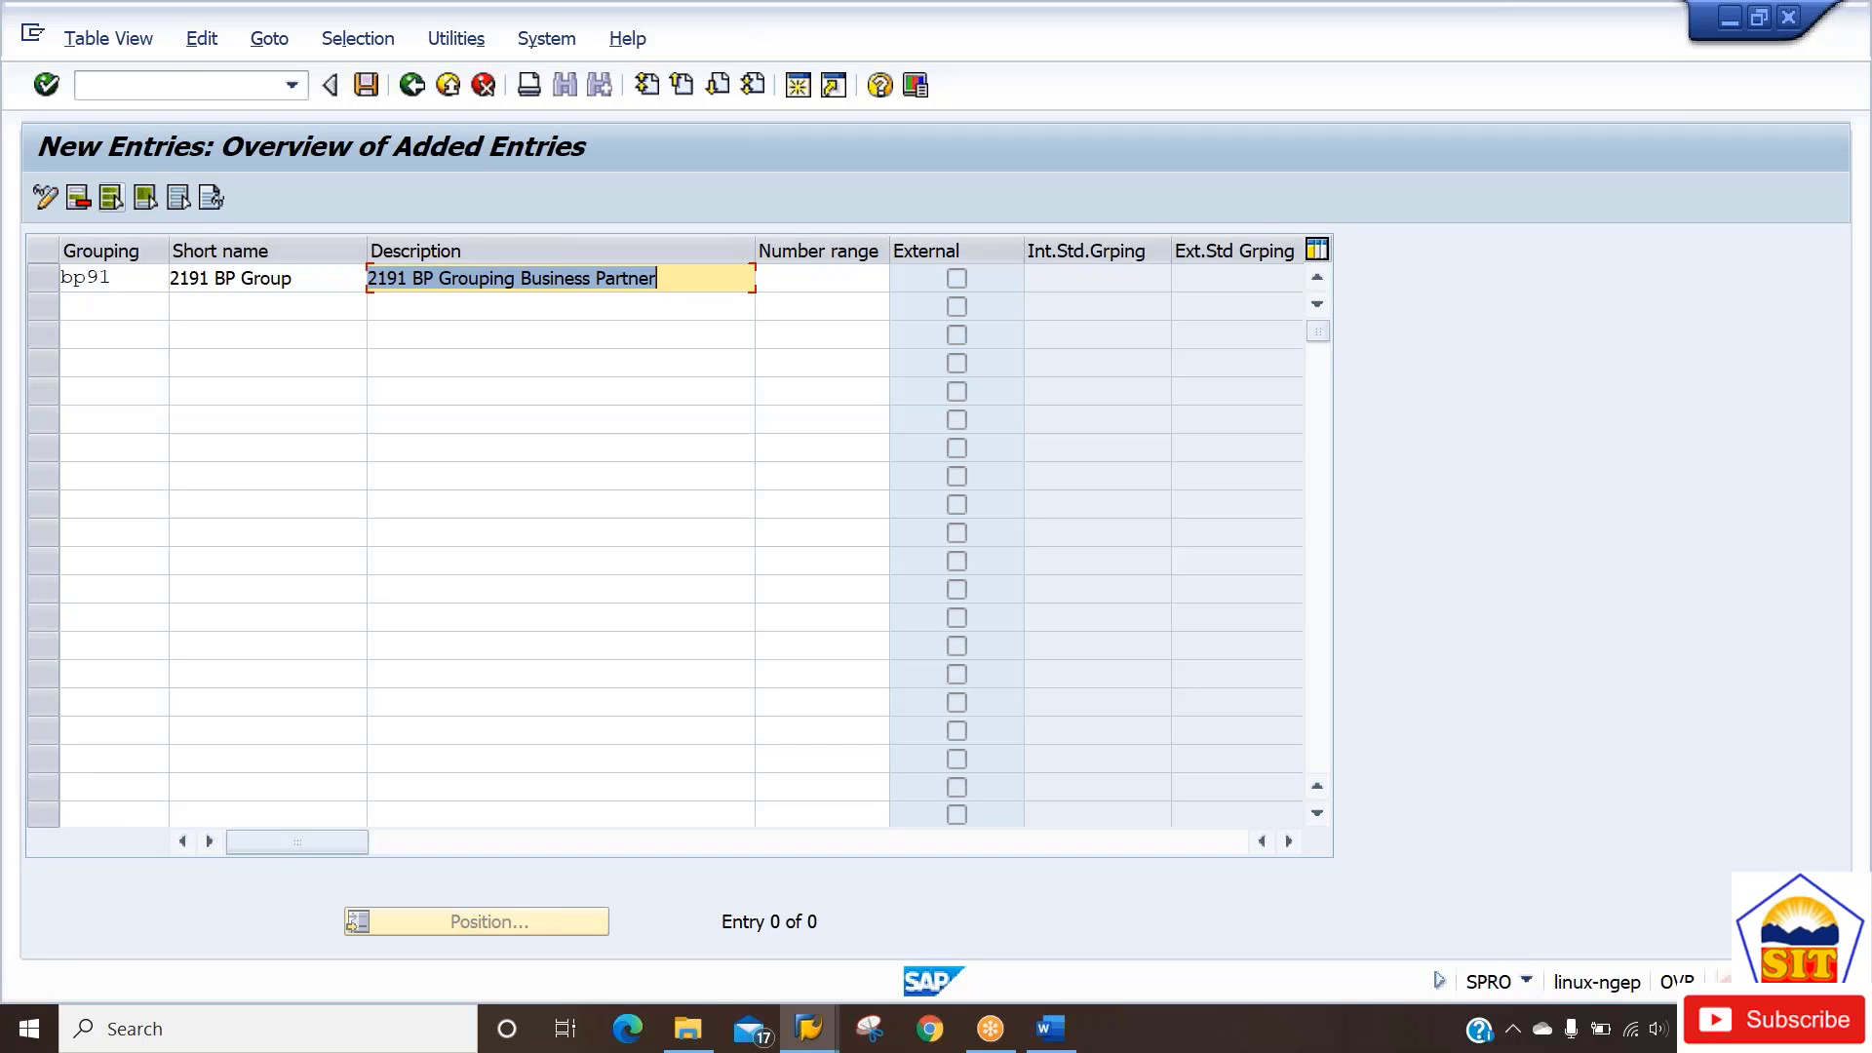
Assign number range 91 to grouping BP91 and save the new entry.
{"action": "key", "text": "Tab"}
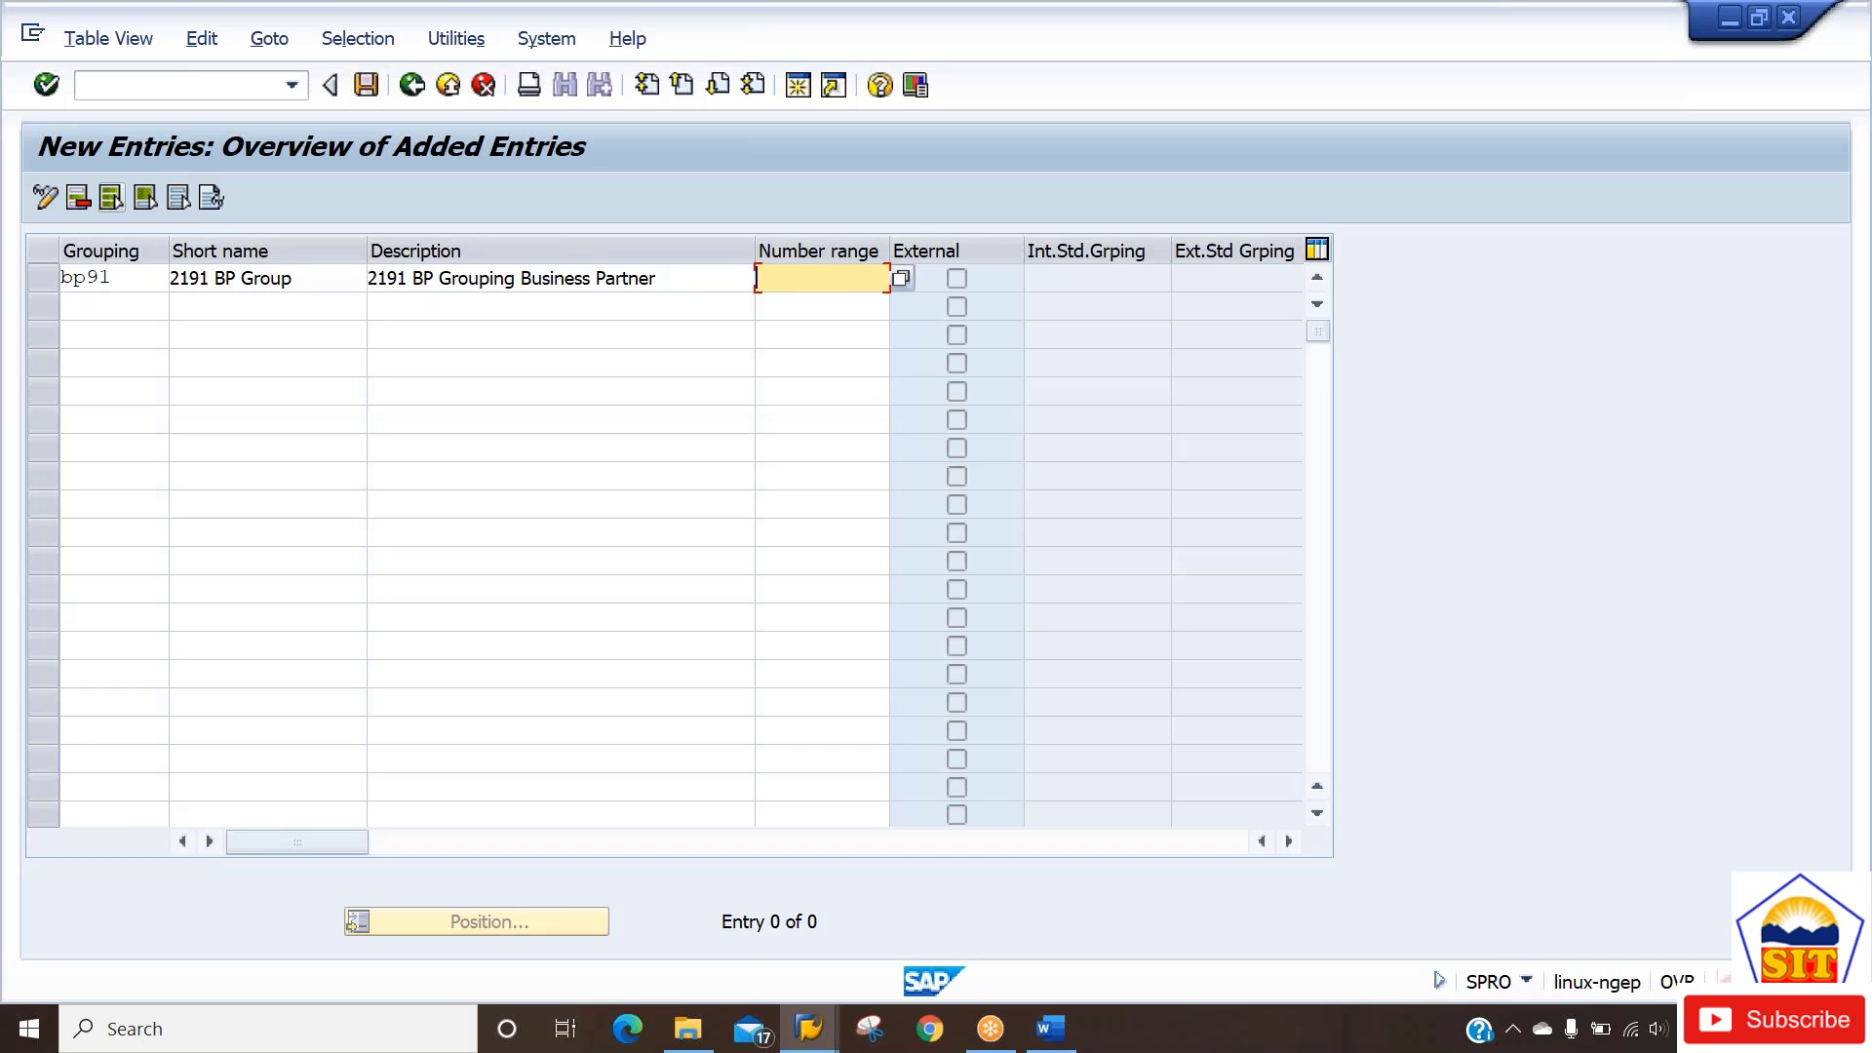
{"action": "type", "text": "91"}
{"action": "key", "text": "Return"}
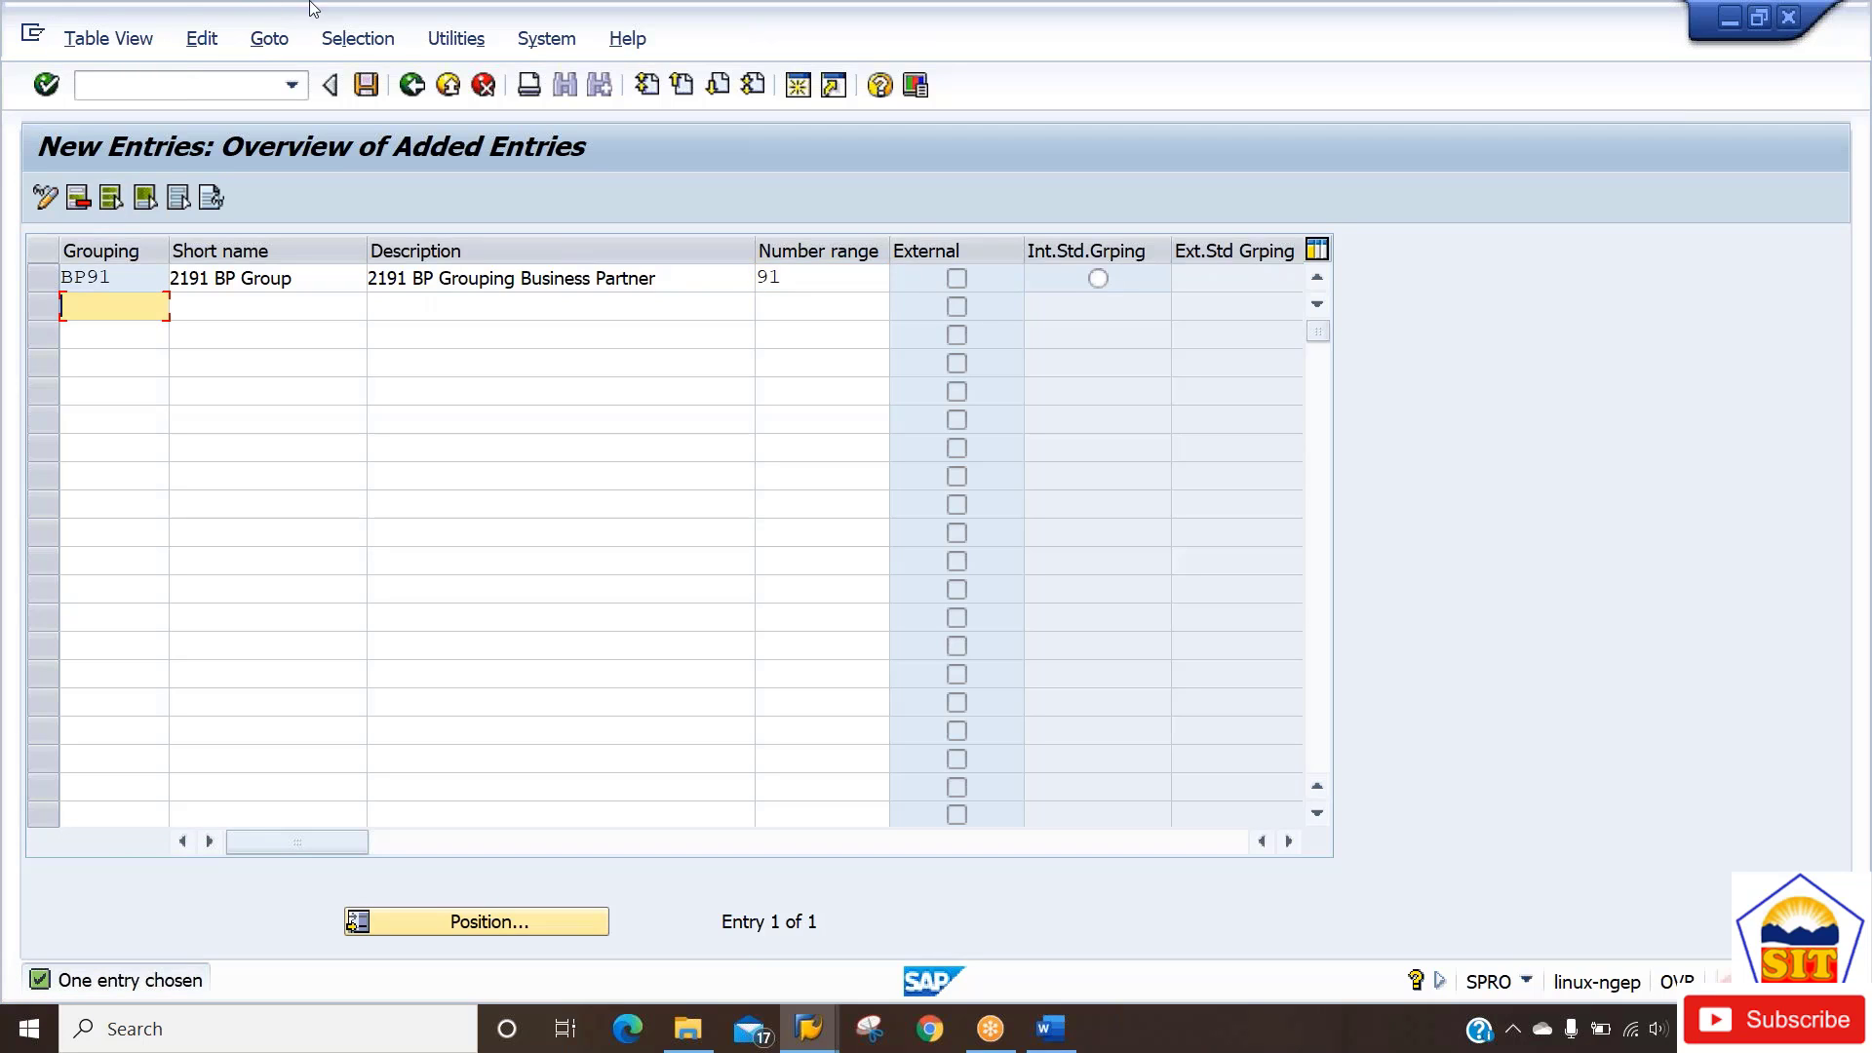
{"action": "left_click", "coordinate": [366, 85]}
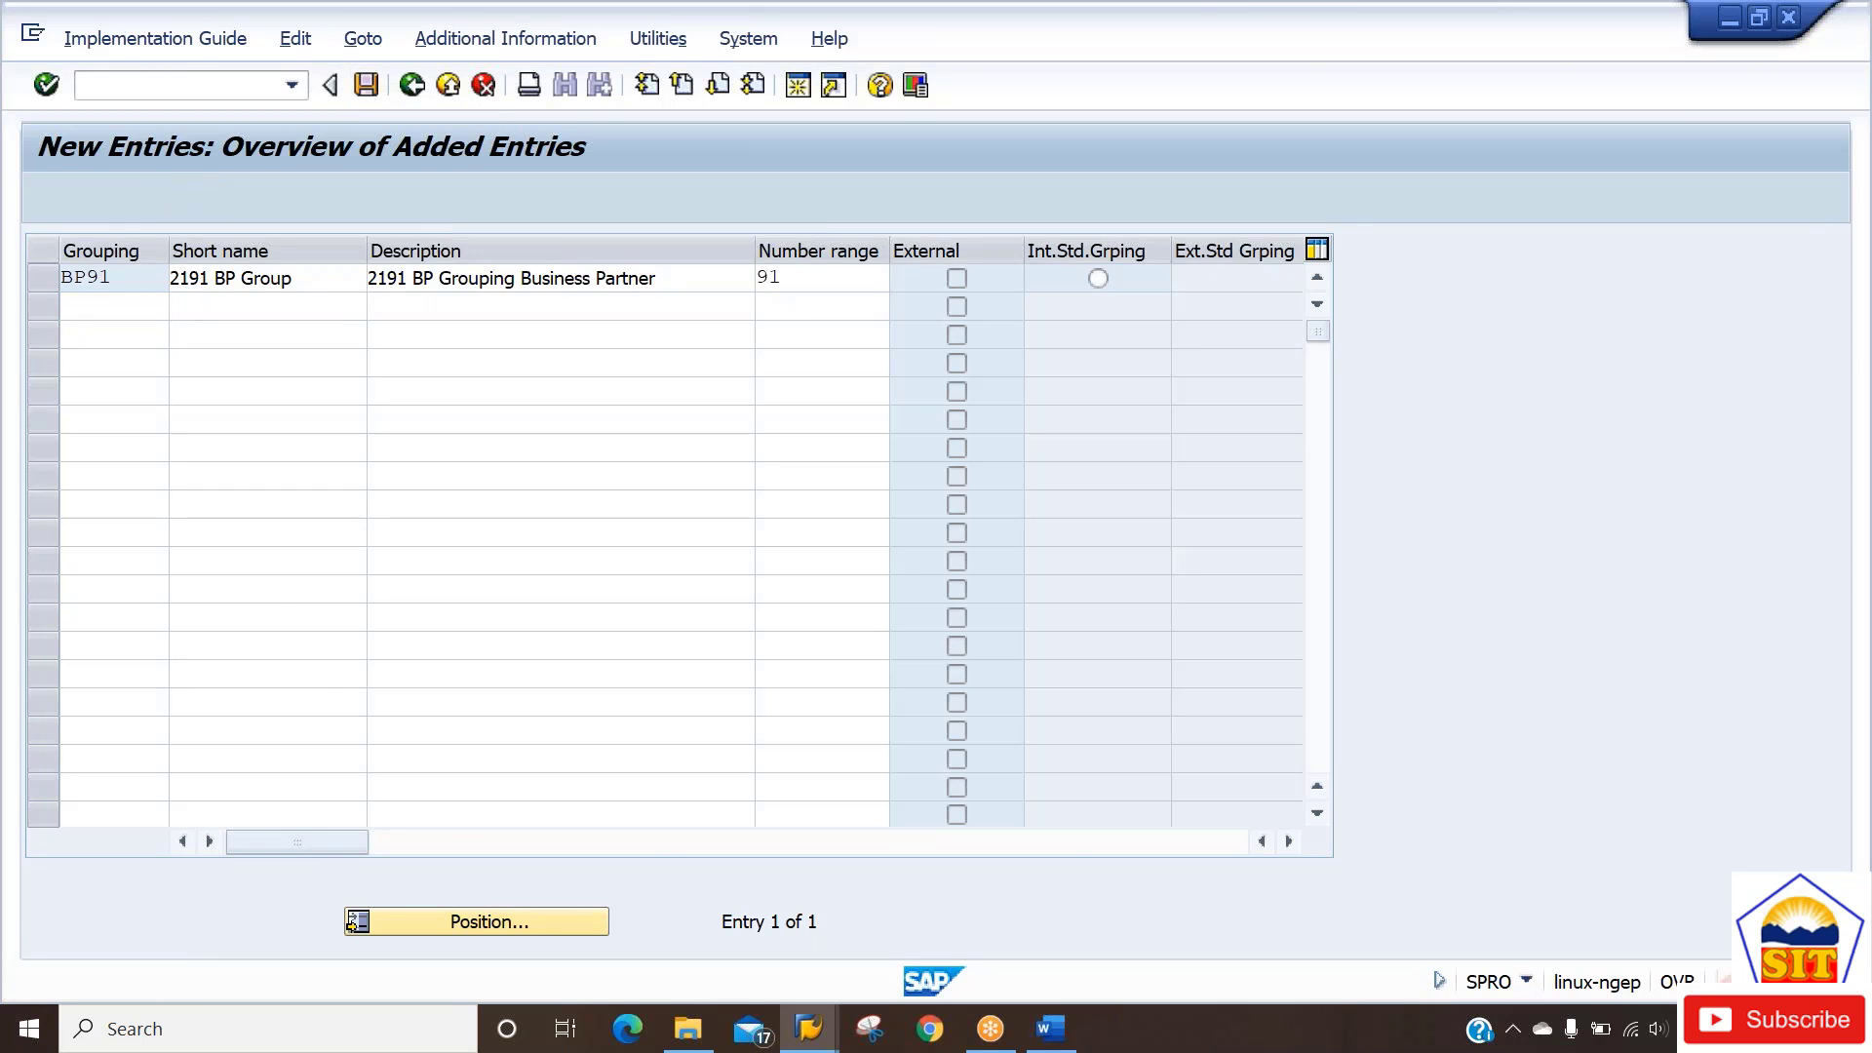
{"action": "key", "text": "Return"}
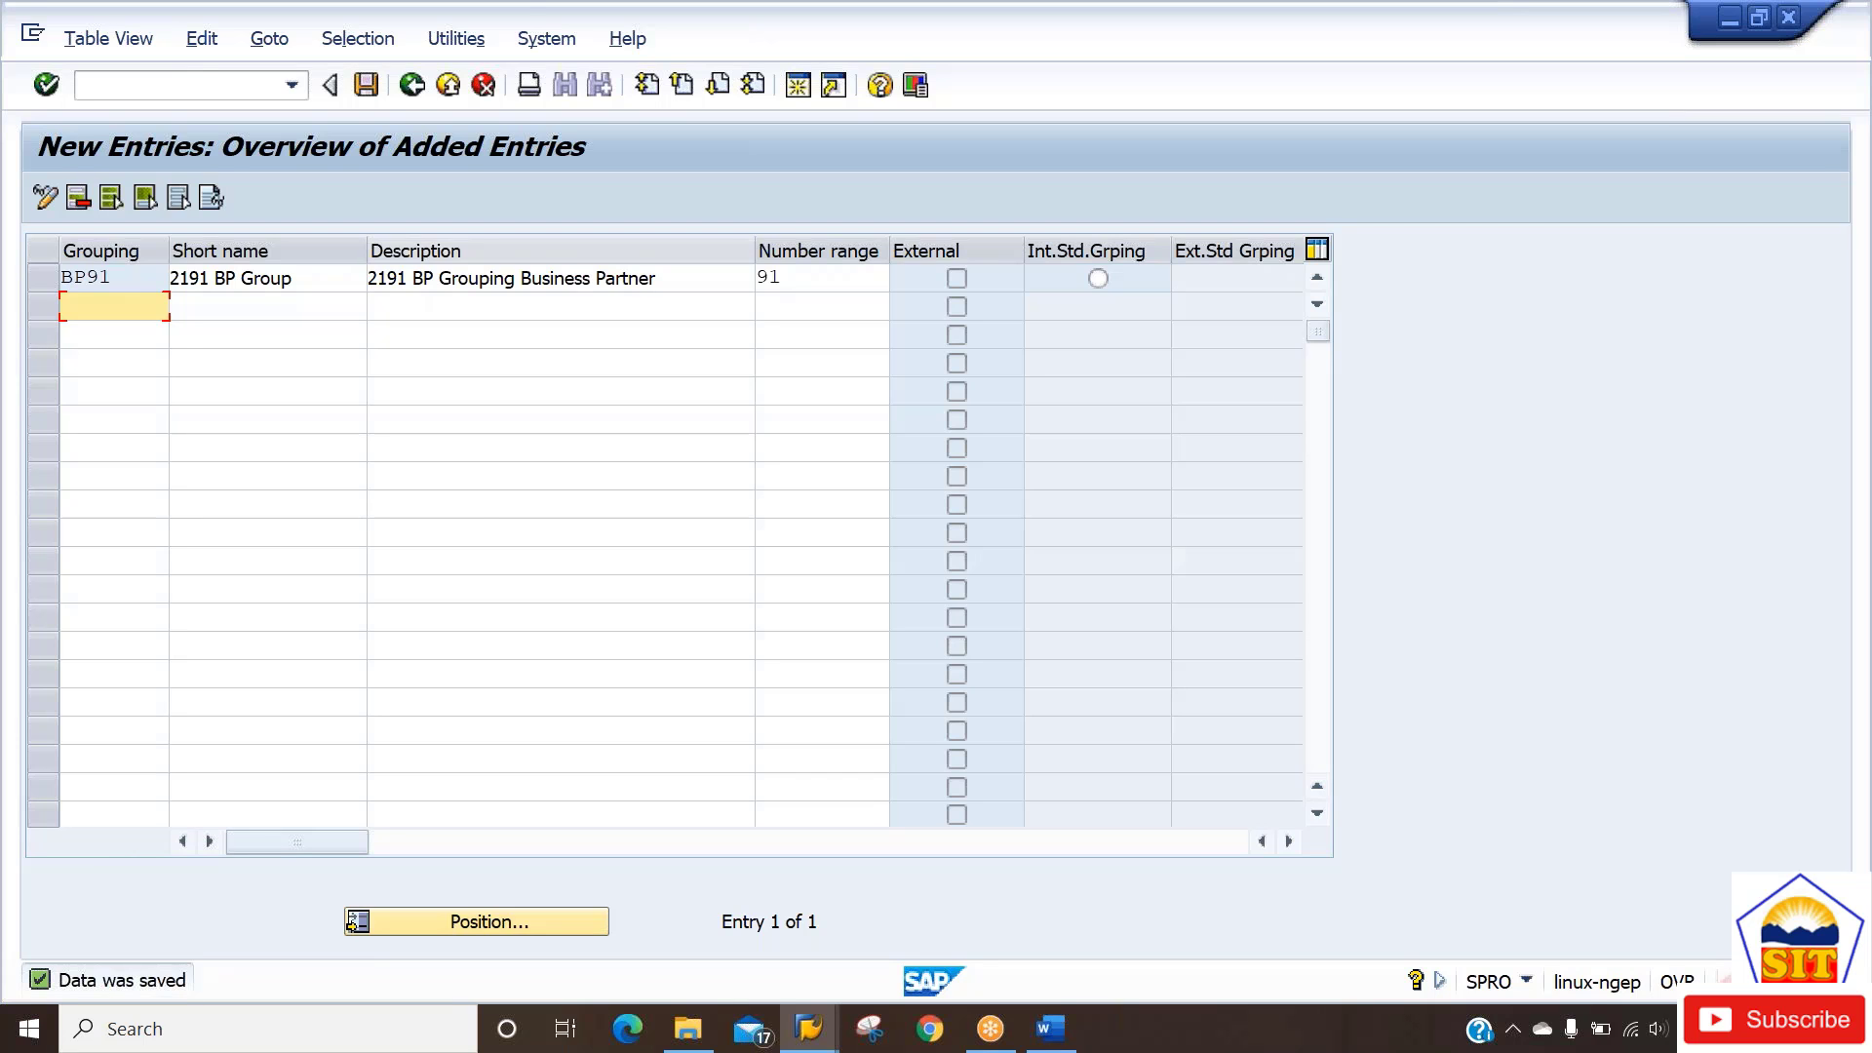
Switch to the Word notes, find and highlight the Step 7 path for CVI integration, and return to SAP.
{"action": "key", "text": "alt+Tab"}
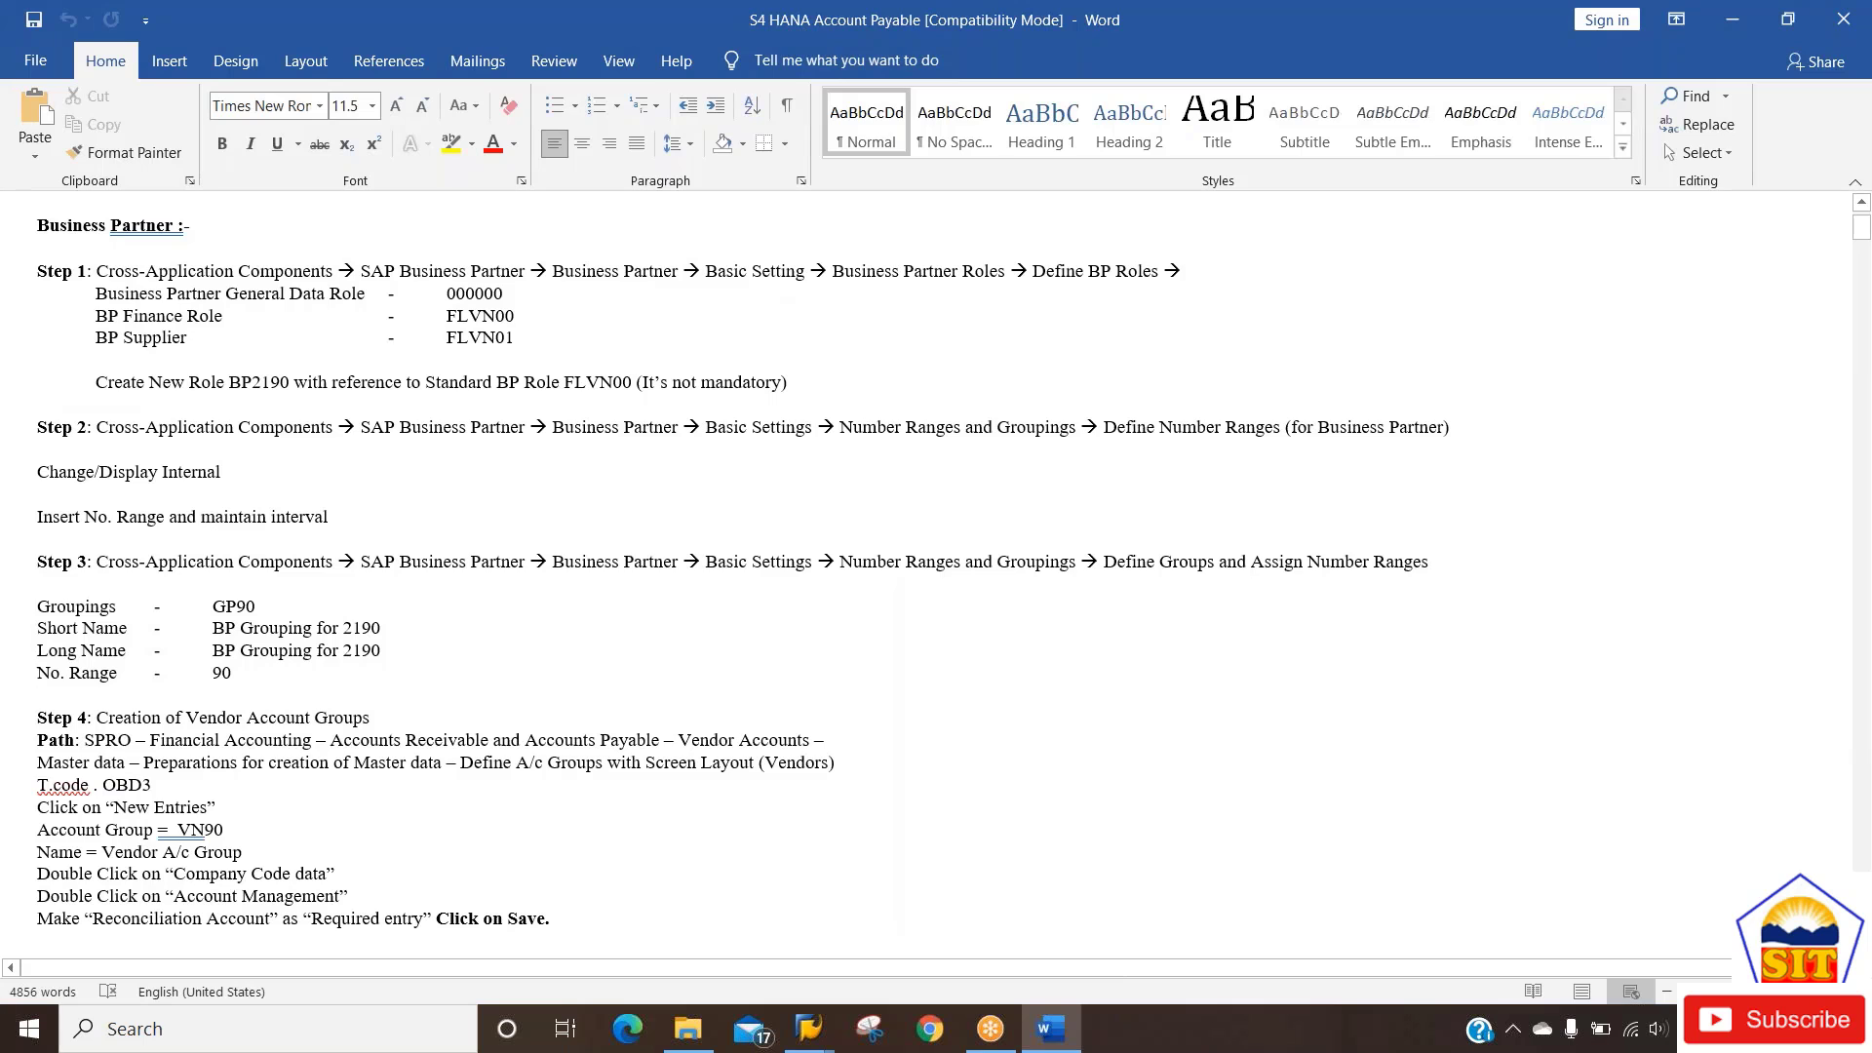
{"action": "left_click", "coordinate": [38, 895]}
{"action": "key", "text": "Down"}
{"action": "key", "text": "Down"}
{"action": "key", "text": "Down"}
{"action": "key", "text": "Down"}
{"action": "key", "text": "Down"}
{"action": "key", "text": "Down"}
{"action": "key", "text": "Down"}
{"action": "key", "text": "Down"}
{"action": "key", "text": "Down"}
{"action": "key", "text": "Down"}
{"action": "key", "text": "Down"}
{"action": "key", "text": "Down"}
{"action": "key", "text": "Down"}
{"action": "key", "text": "Down"}
{"action": "key", "text": "Down"}
{"action": "key", "text": "Down"}
{"action": "key", "text": "Down"}
{"action": "key", "text": "Down"}
{"action": "key", "text": "Down"}
{"action": "key", "text": "Down"}
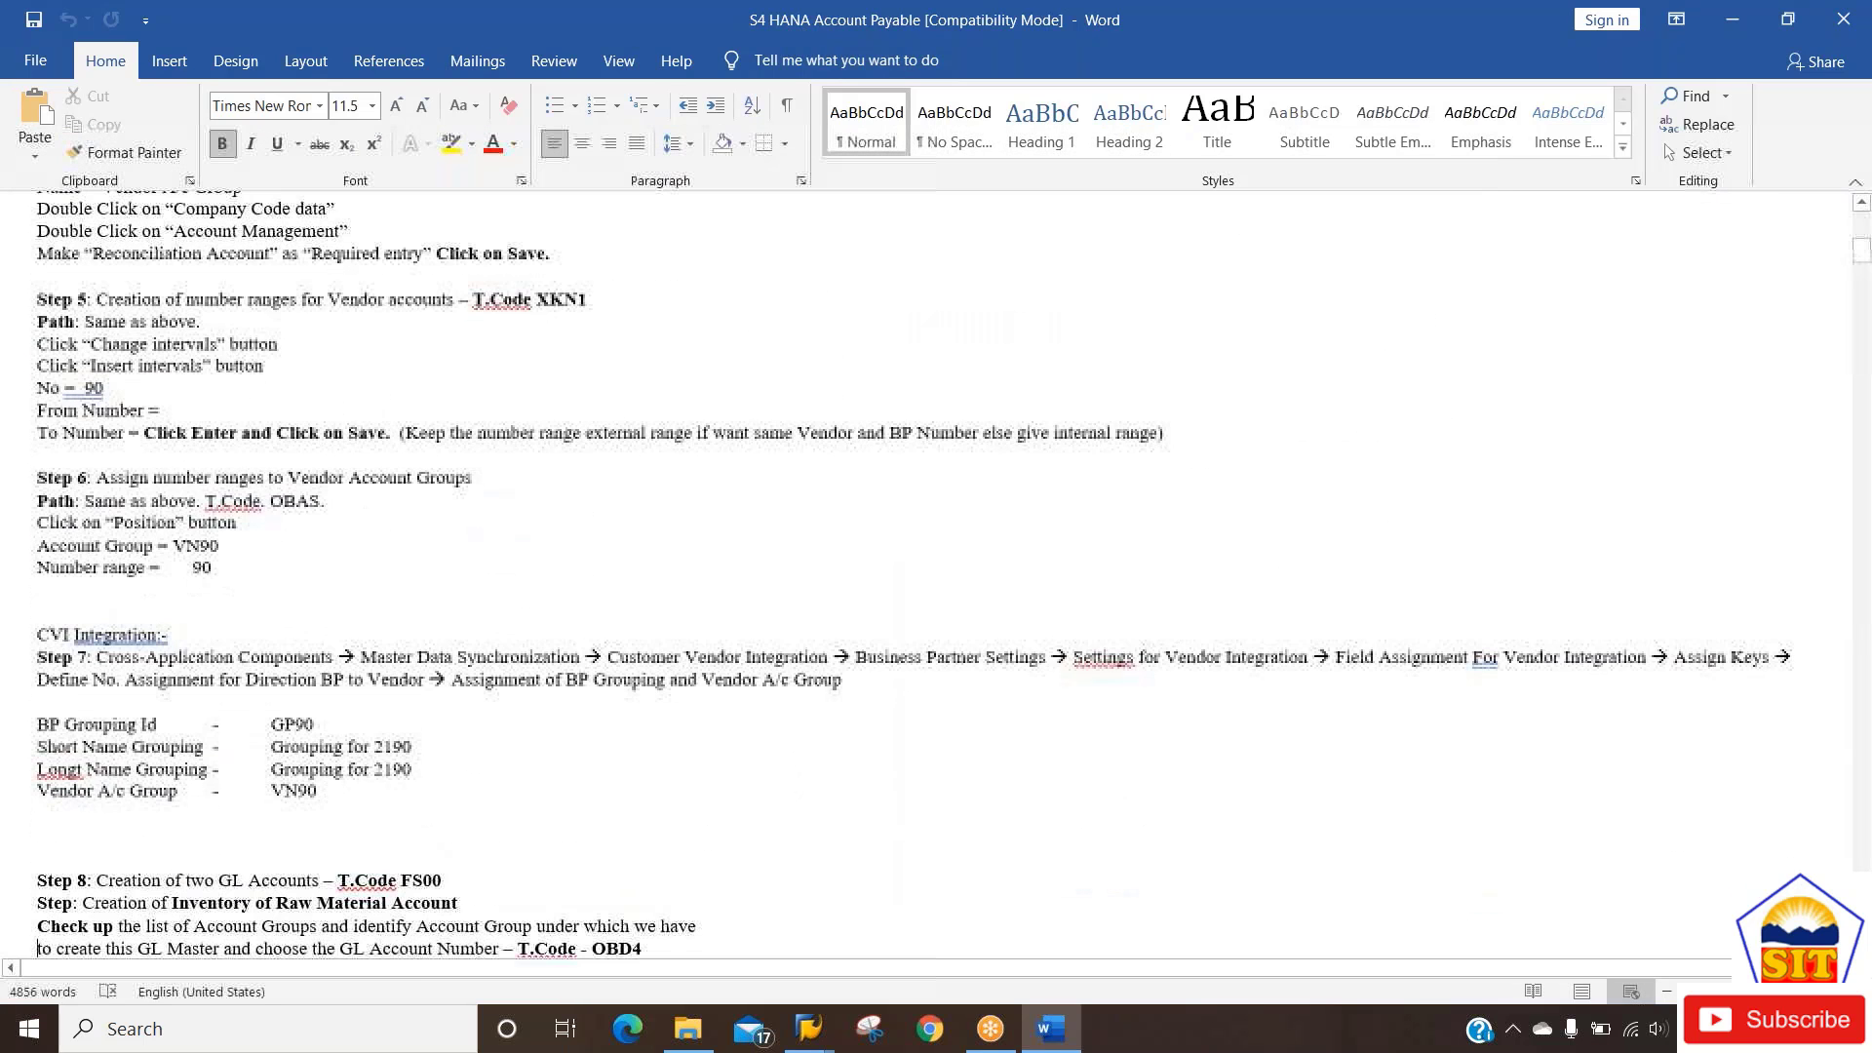
{"action": "key", "text": "Down"}
{"action": "key", "text": "Down"}
{"action": "key", "text": "Down"}
{"action": "key", "text": "Up"}
{"action": "key", "text": "Up"}
{"action": "key", "text": "Up"}
{"action": "key", "text": "Up"}
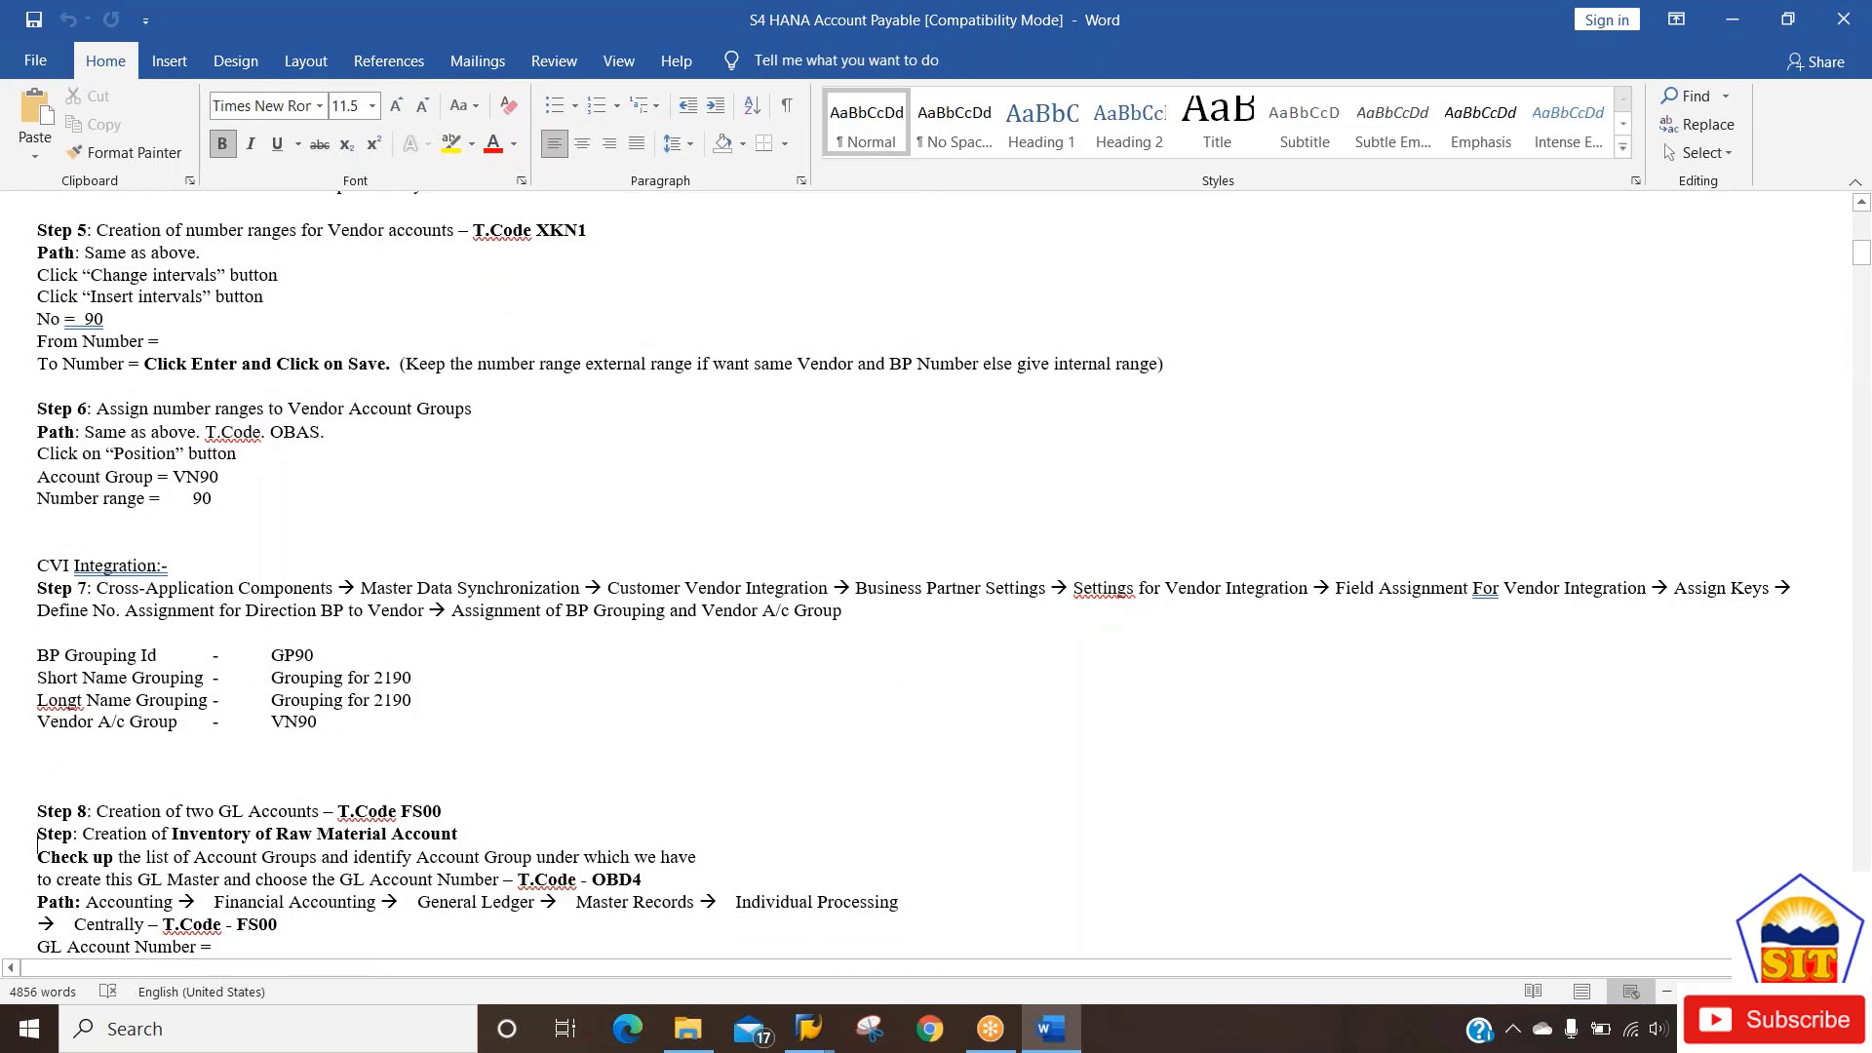
{"action": "key", "text": "Up"}
{"action": "key", "text": "Up"}
{"action": "key", "text": "Up"}
{"action": "key", "text": "Up"}
{"action": "key", "text": "Up"}
{"action": "key", "text": "Up"}
{"action": "key", "text": "Up"}
{"action": "key", "text": "Up"}
{"action": "key", "text": "Up"}
{"action": "key", "text": "Up"}
{"action": "key", "text": "Up"}
{"action": "key", "text": "Up"}
{"action": "key", "text": "Up"}
{"action": "key", "text": "Up"}
{"action": "key", "text": "Down"}
{"action": "key", "text": "Down"}
{"action": "key", "text": "shift+Down"}
{"action": "key", "text": "shift+Down"}
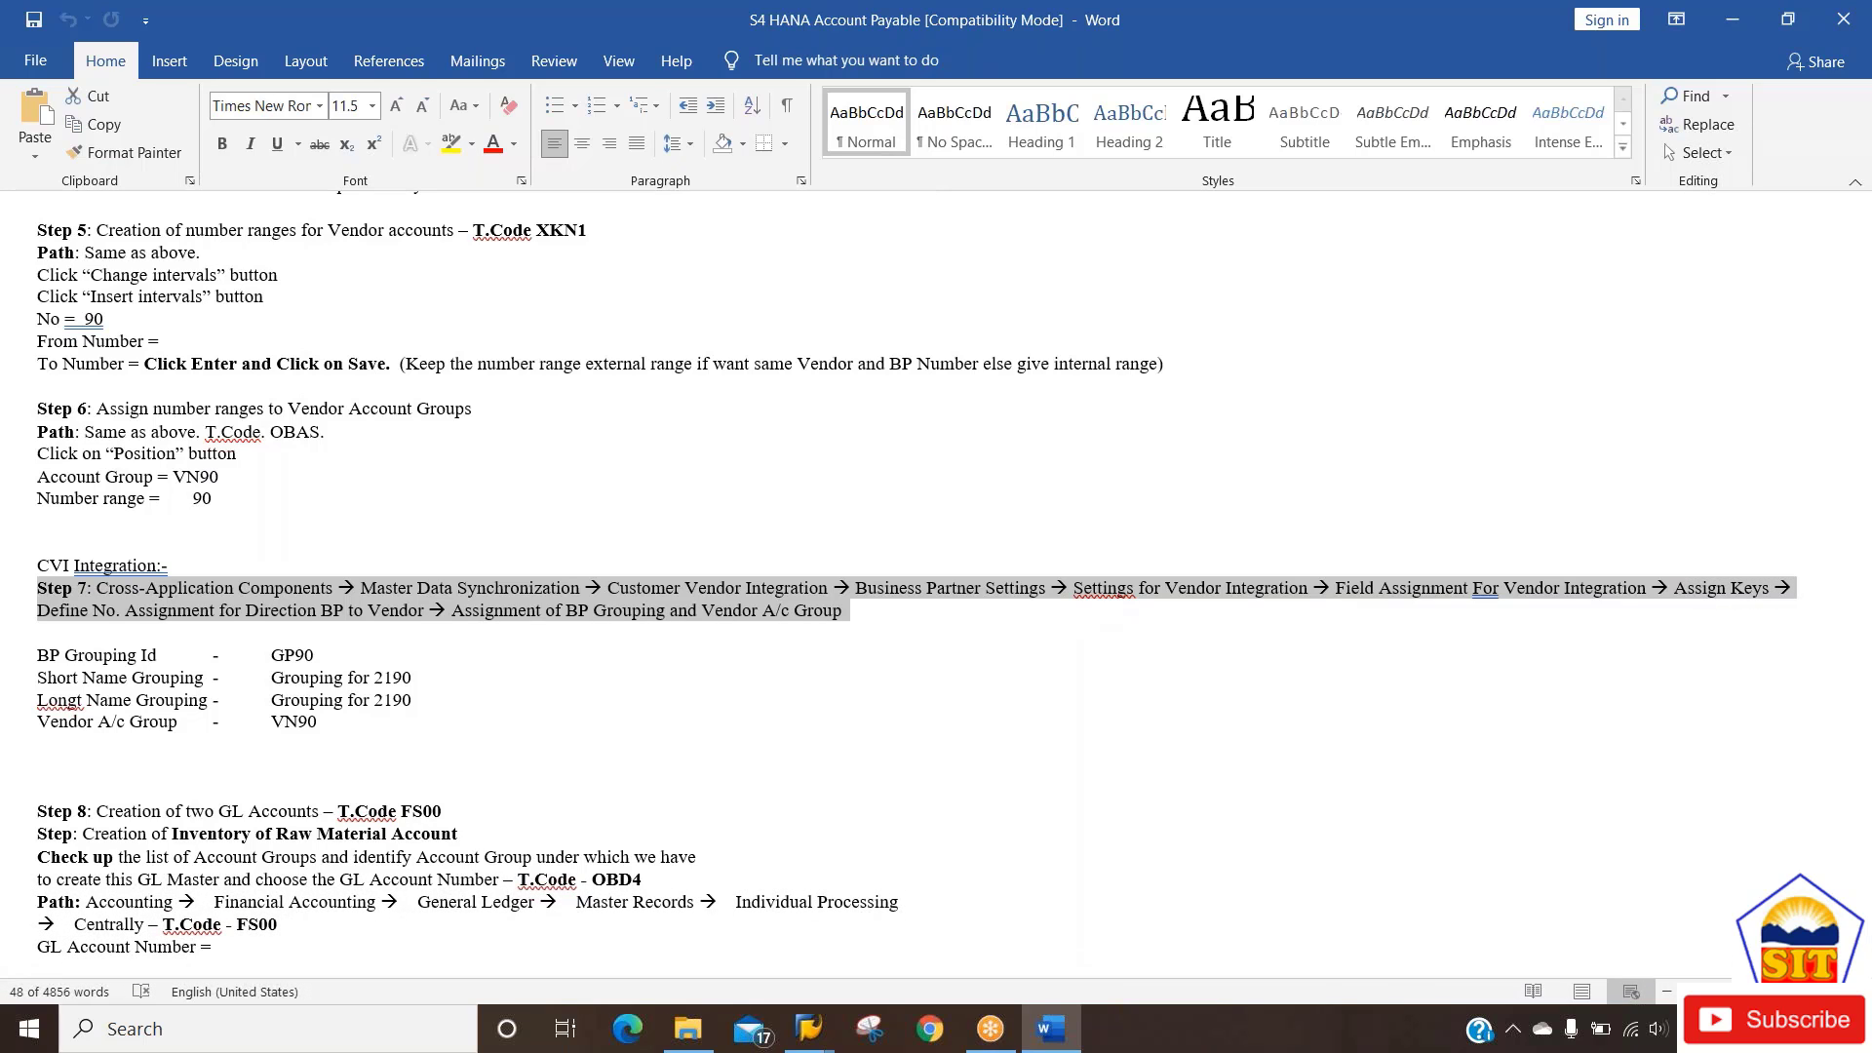
{"action": "key", "text": "alt+Tab"}
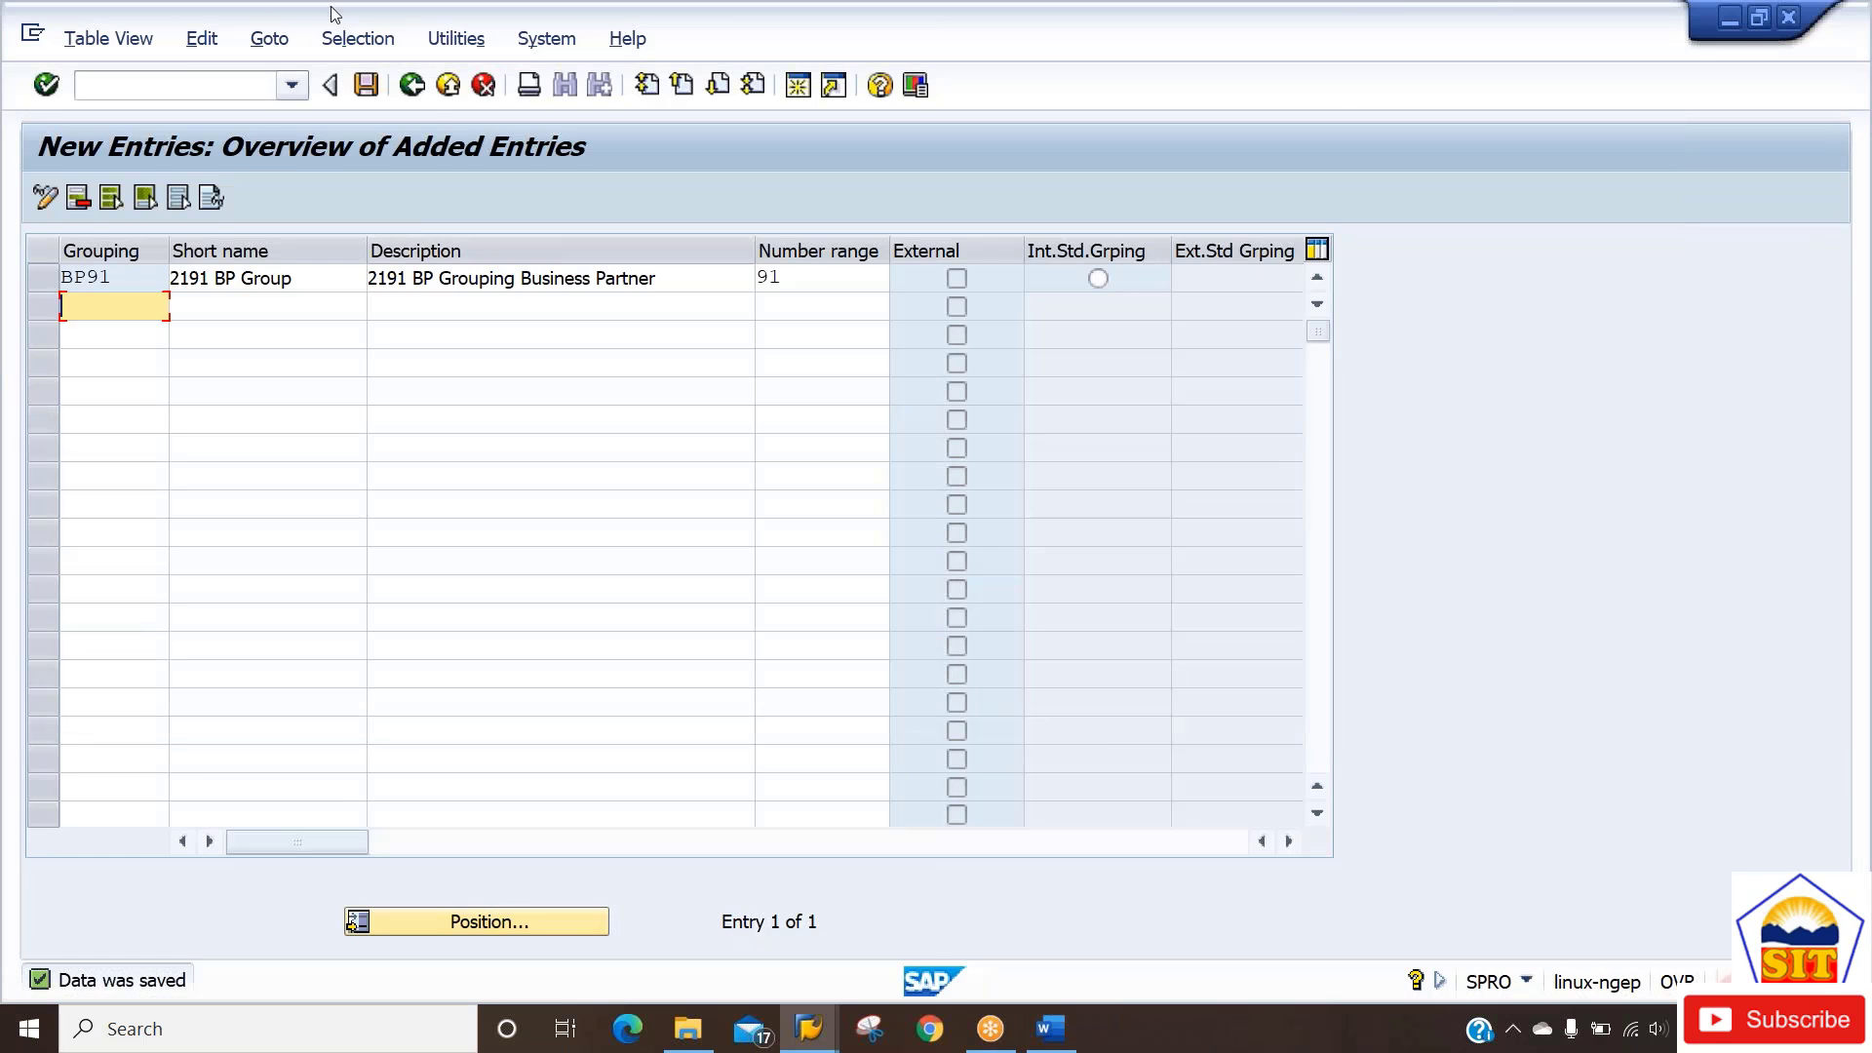
Leave the BP groupings for the implementation guide and collapse Number Ranges and Groupings, Business Partner and SAP Business Partner.
{"action": "left_click", "coordinate": [413, 86]}
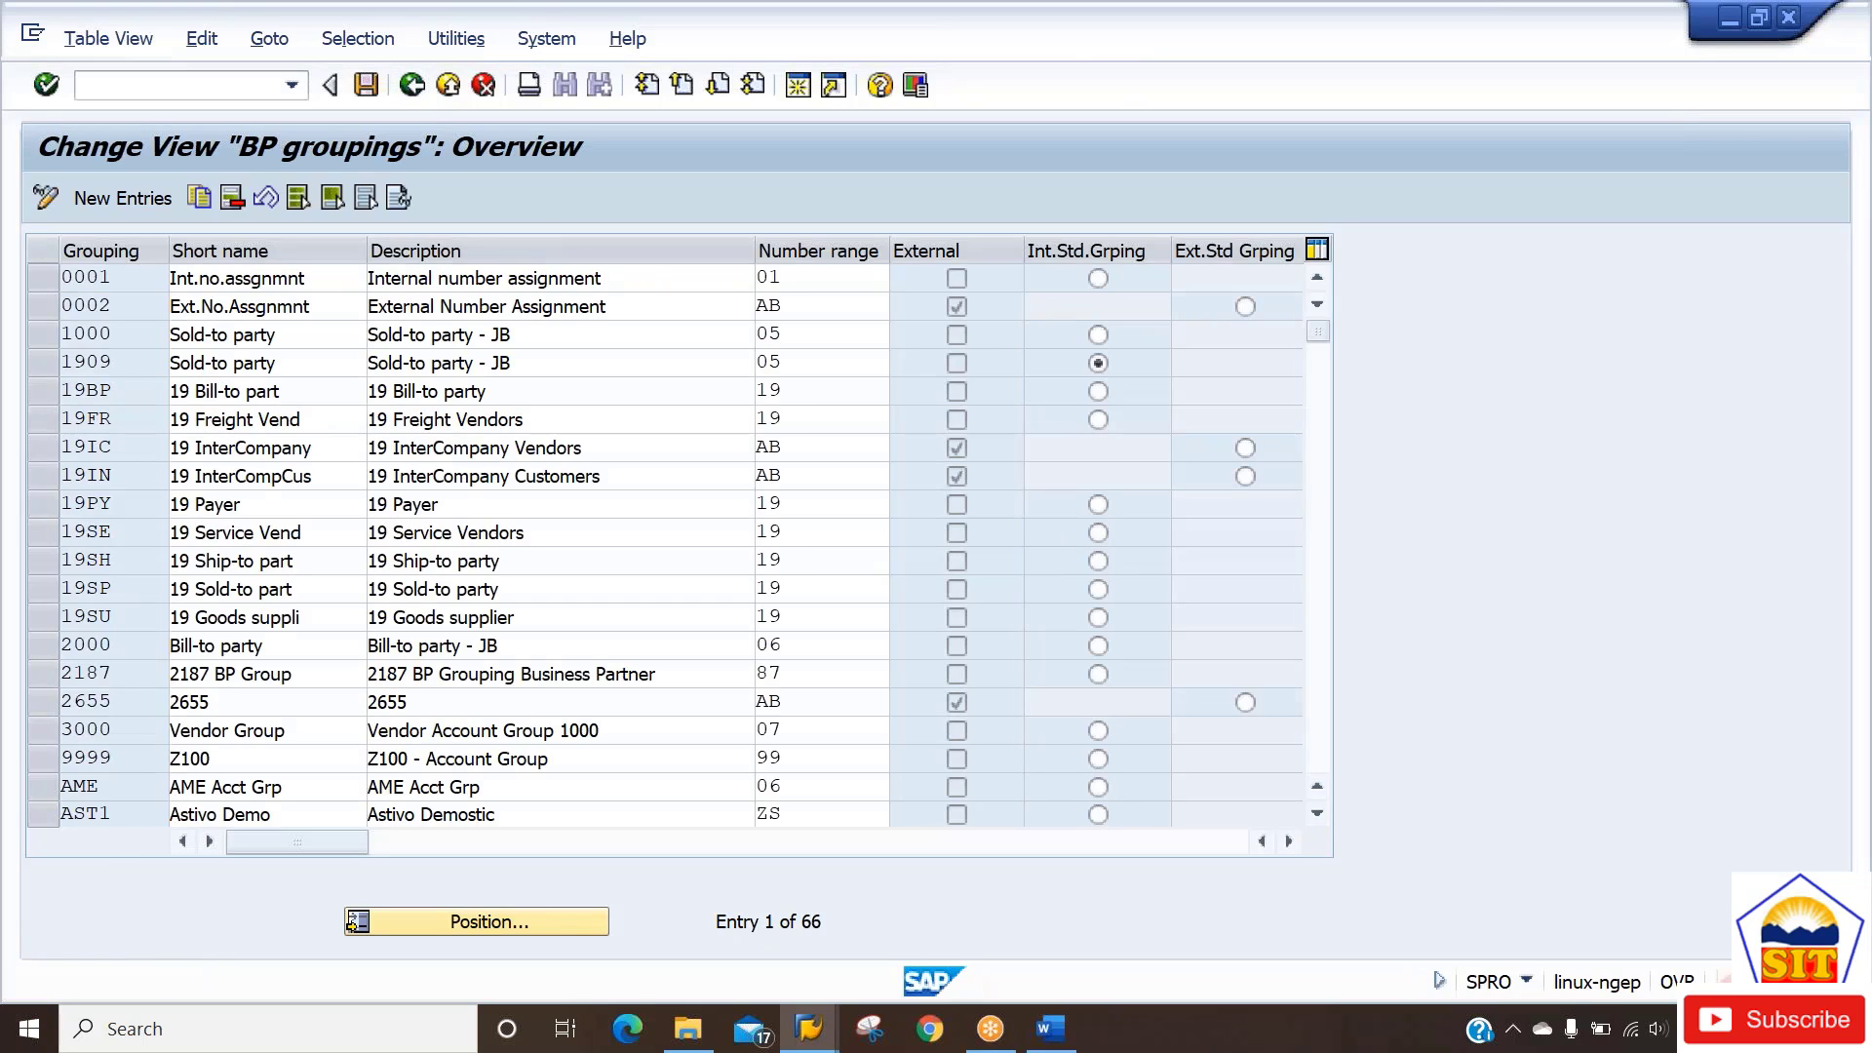
{"action": "left_click", "coordinate": [412, 86]}
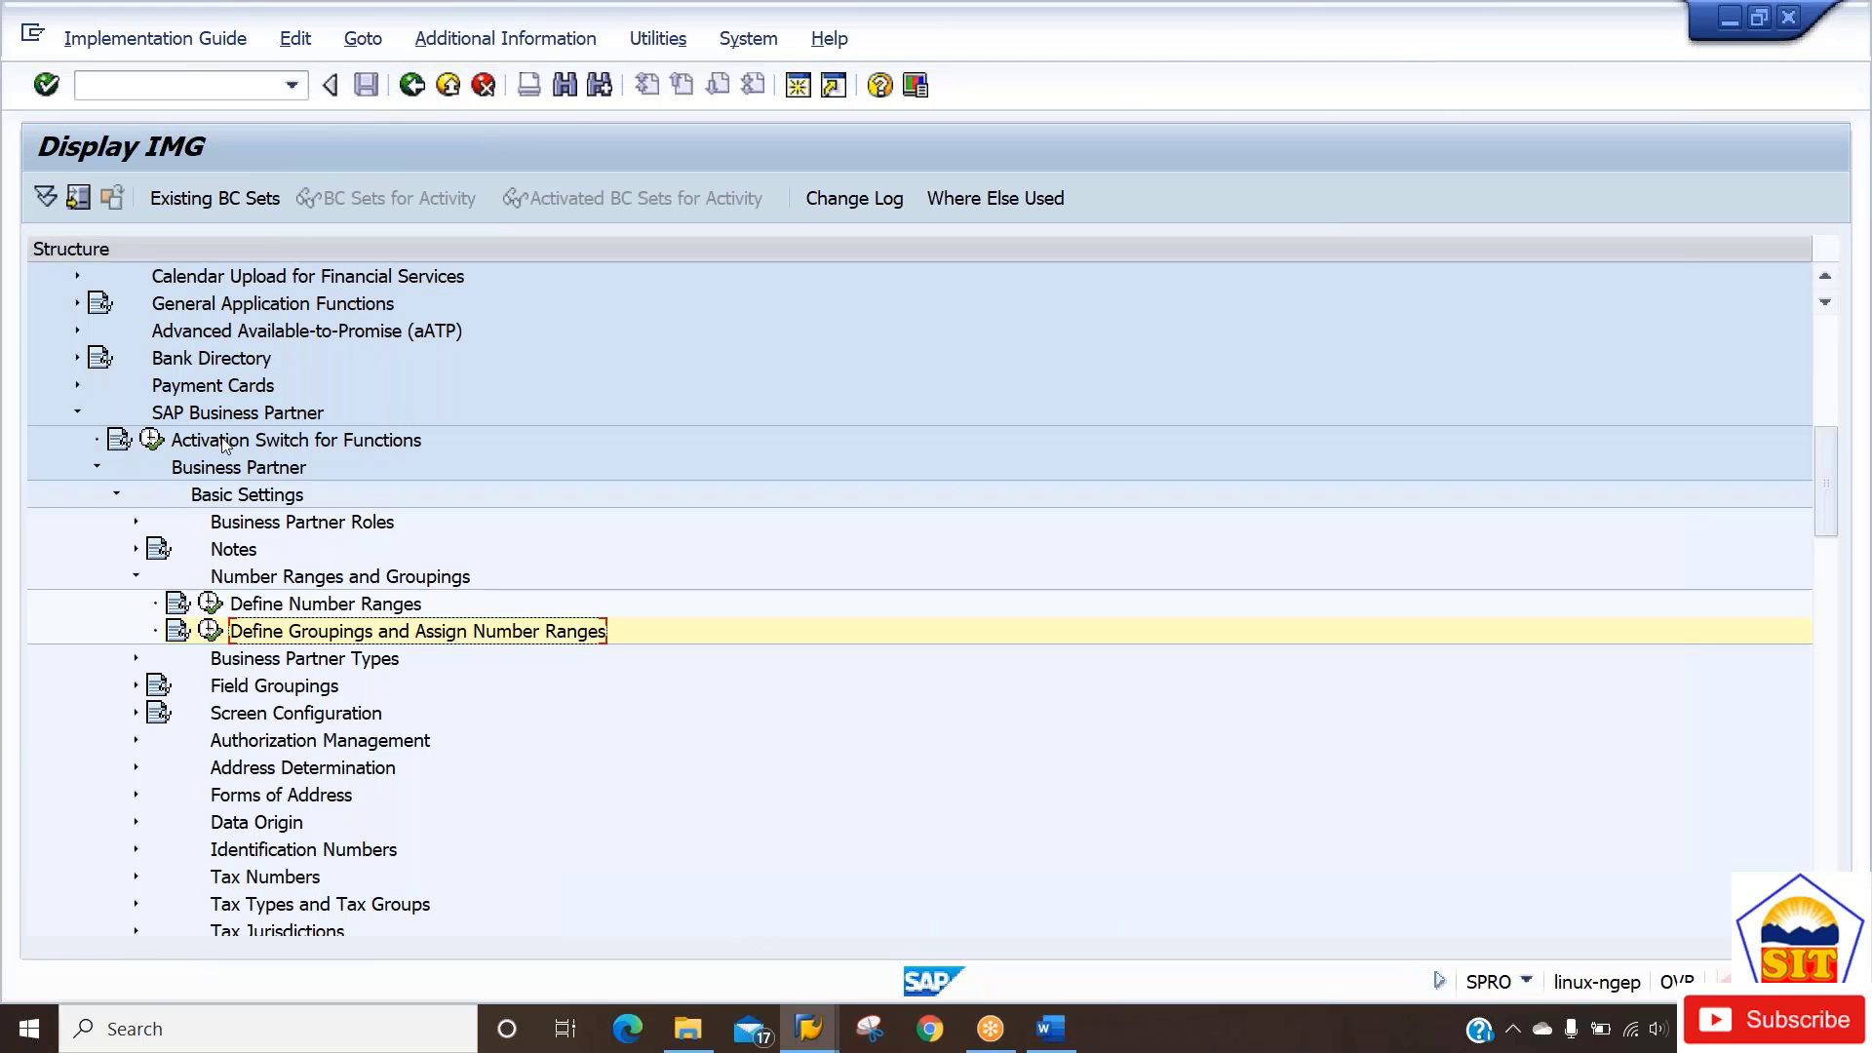
{"action": "left_click", "coordinate": [135, 577]}
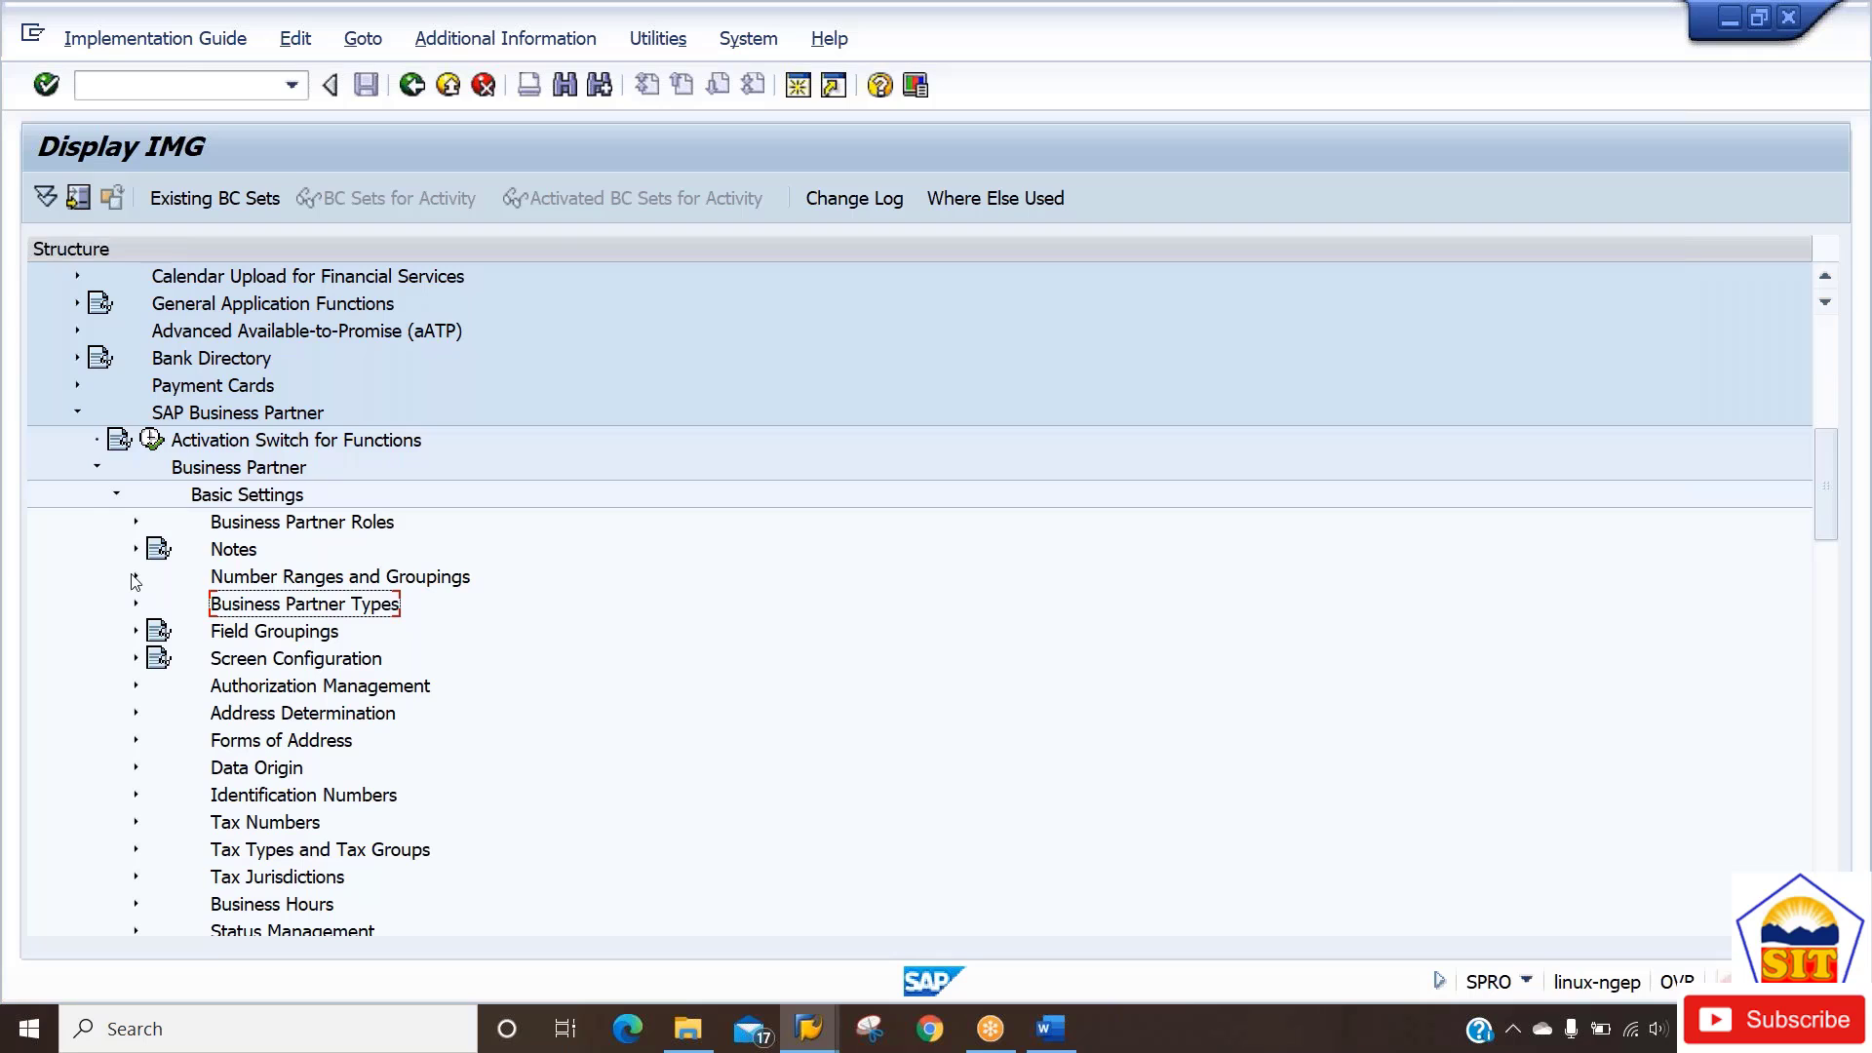
{"action": "left_click", "coordinate": [96, 467]}
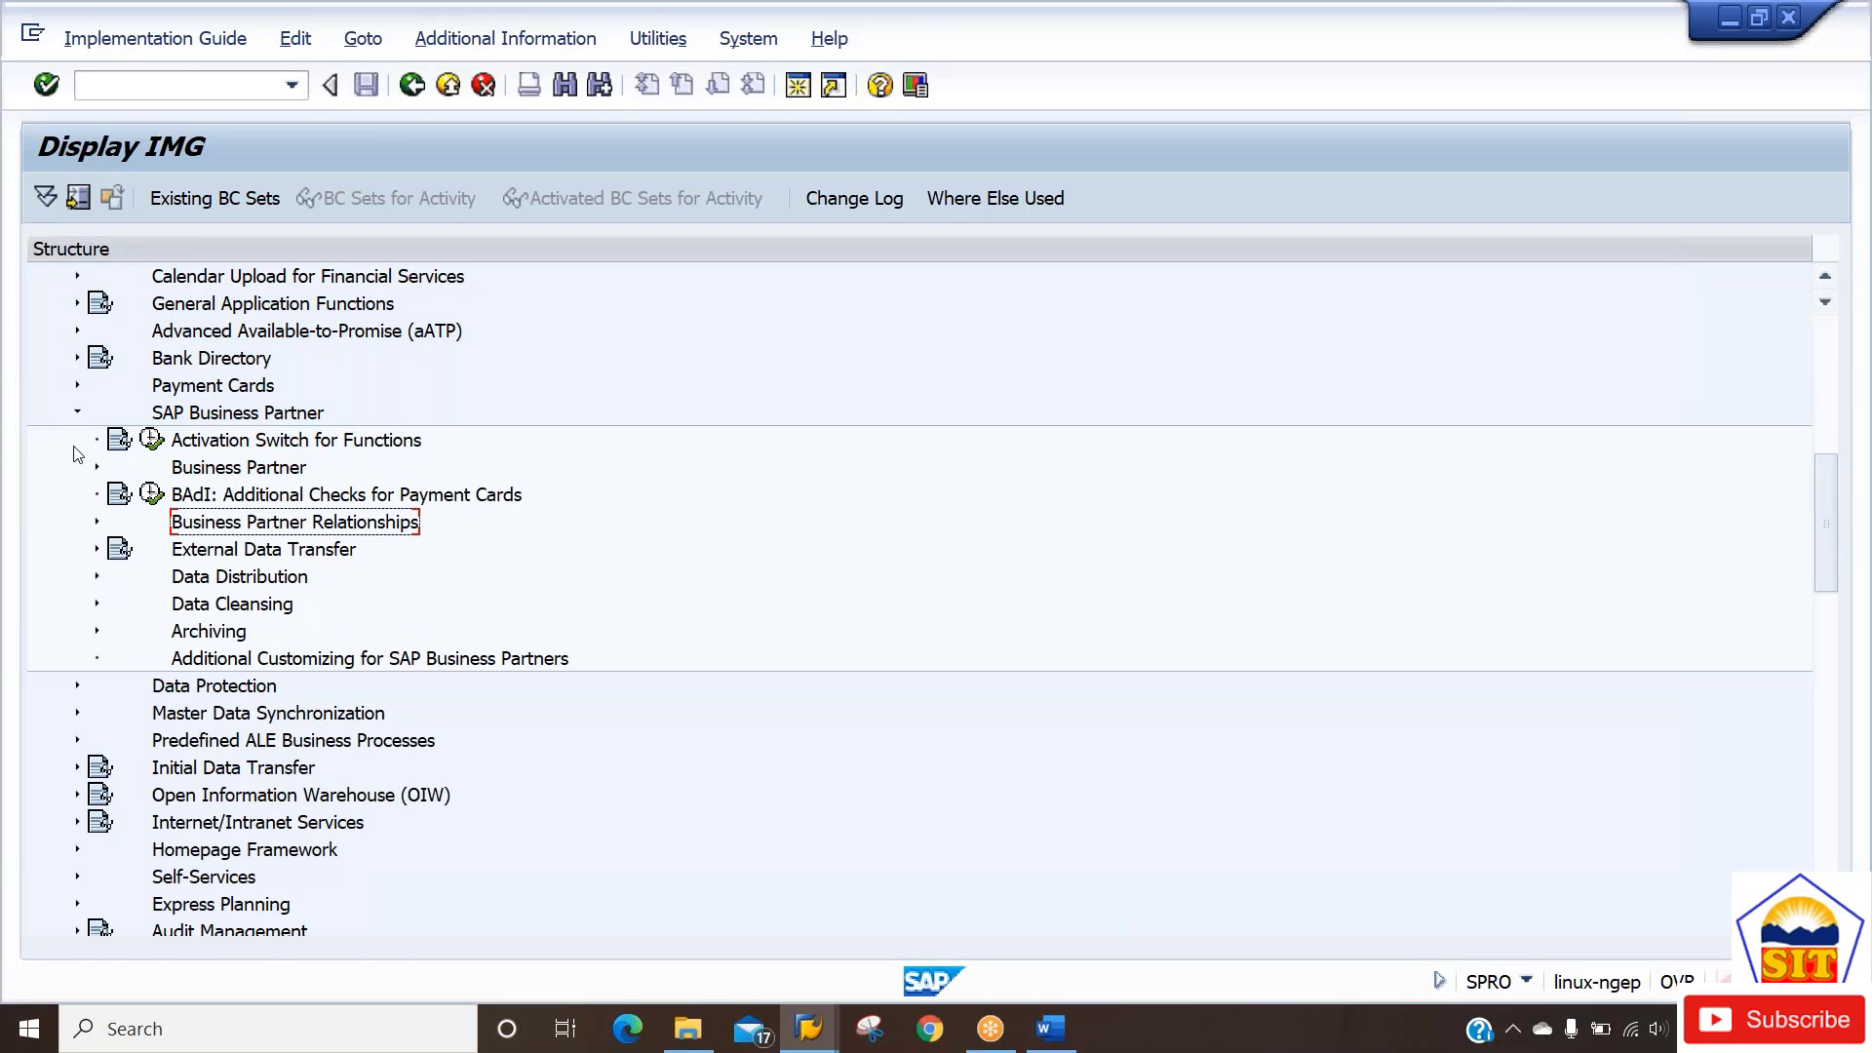
{"action": "left_click", "coordinate": [78, 413]}
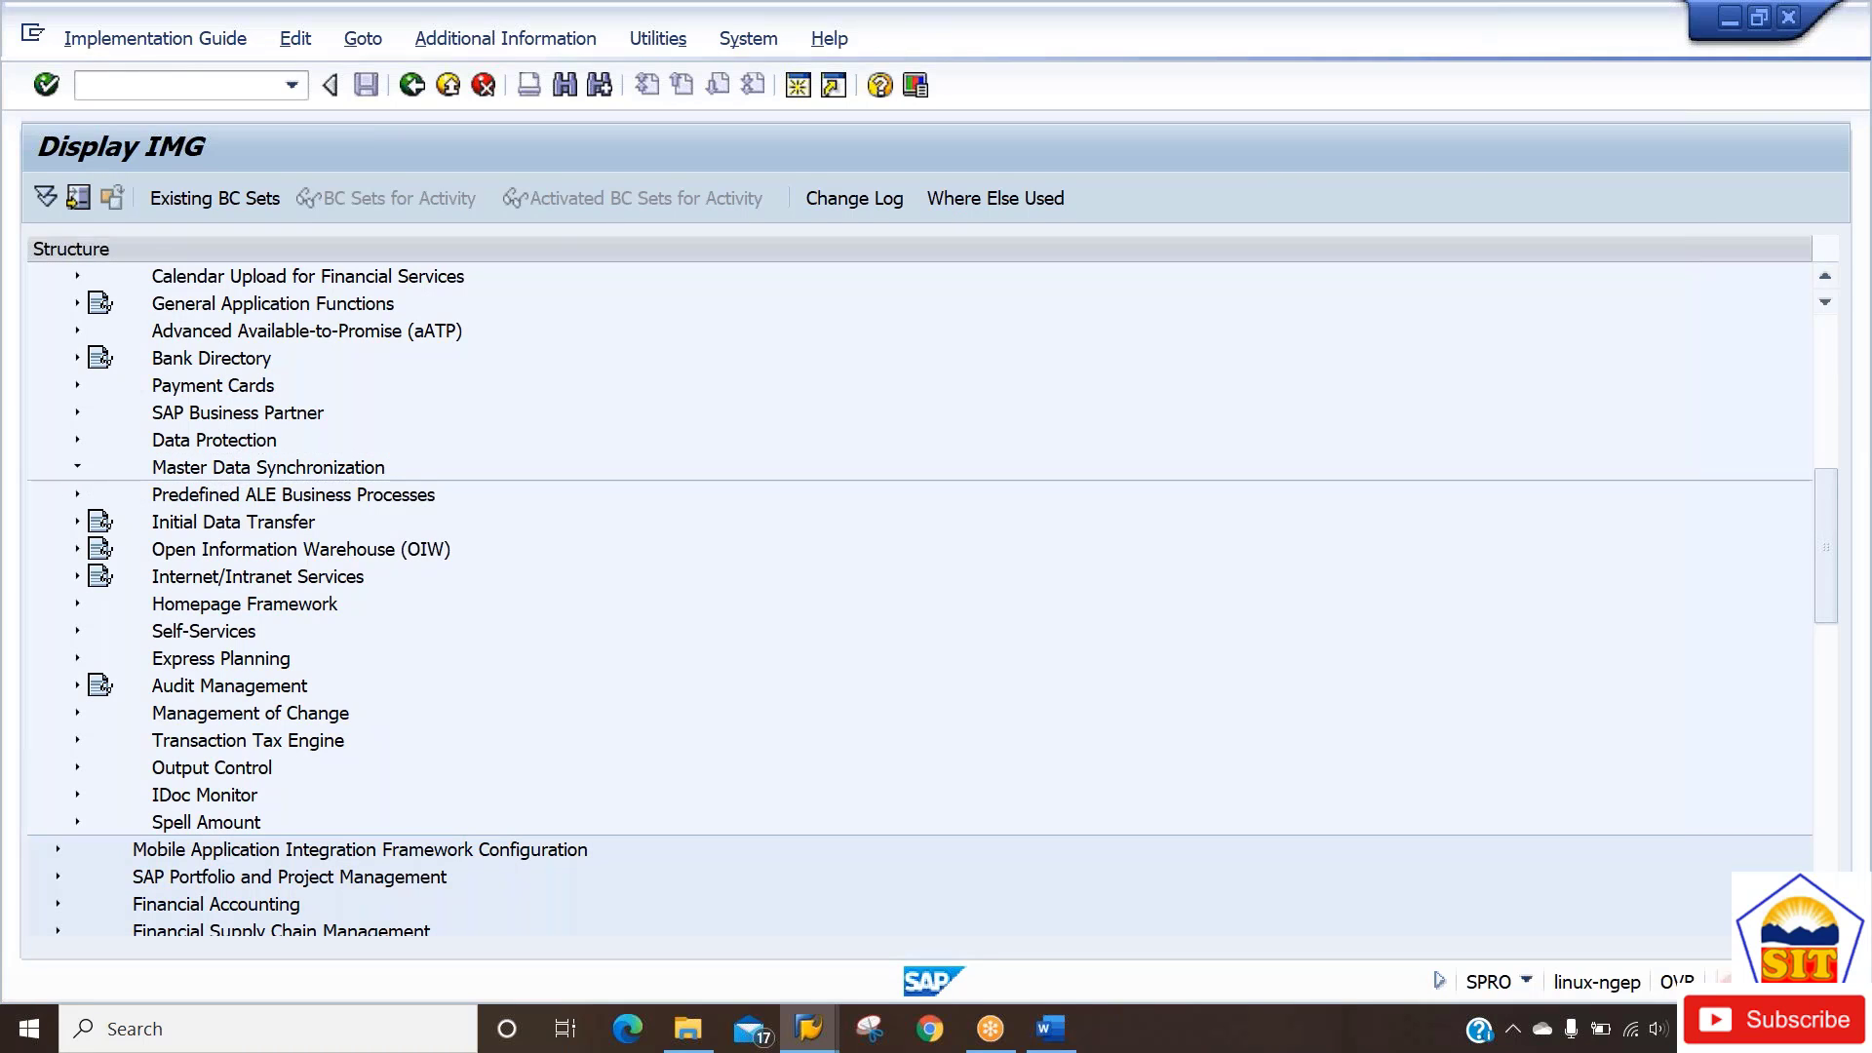
Open Define Number Assignment for Direction BP to Vendor from the vendor integration key assignments under Master Data Synchronization.
{"action": "left_click", "coordinate": [78, 470]}
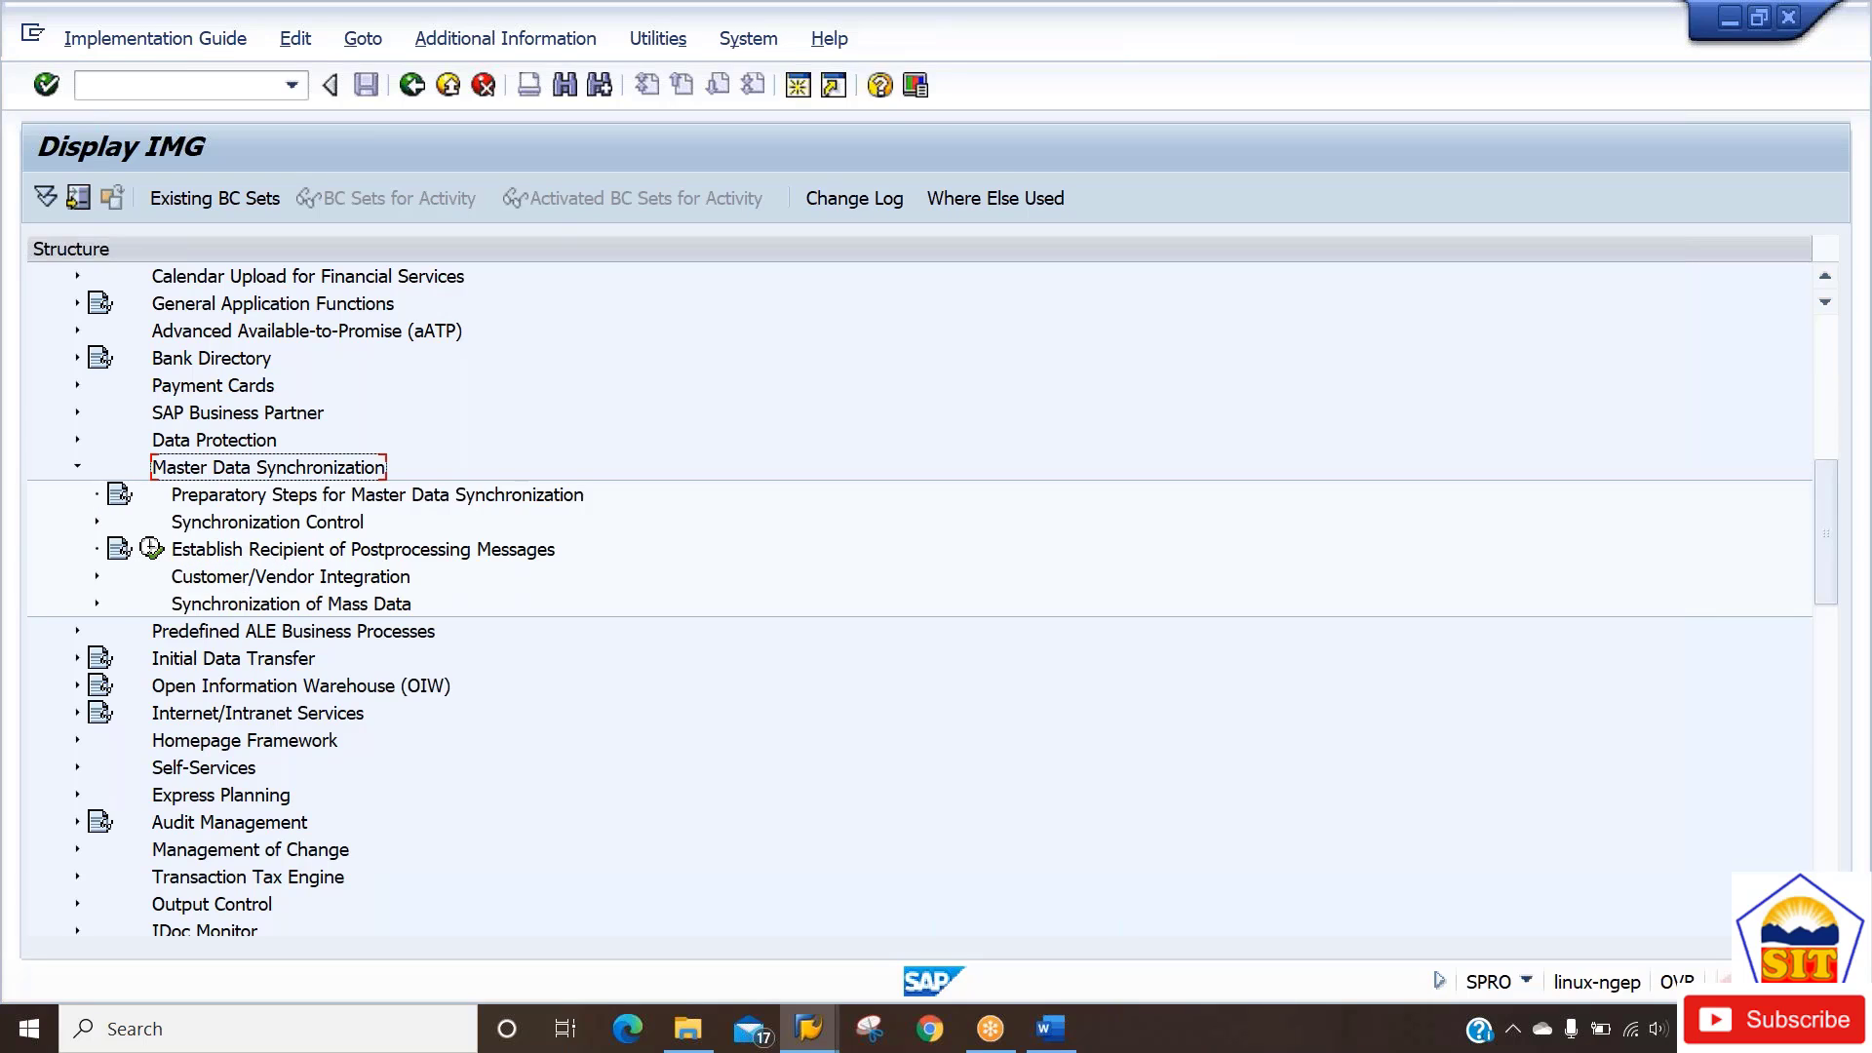
{"action": "left_click", "coordinate": [98, 579]}
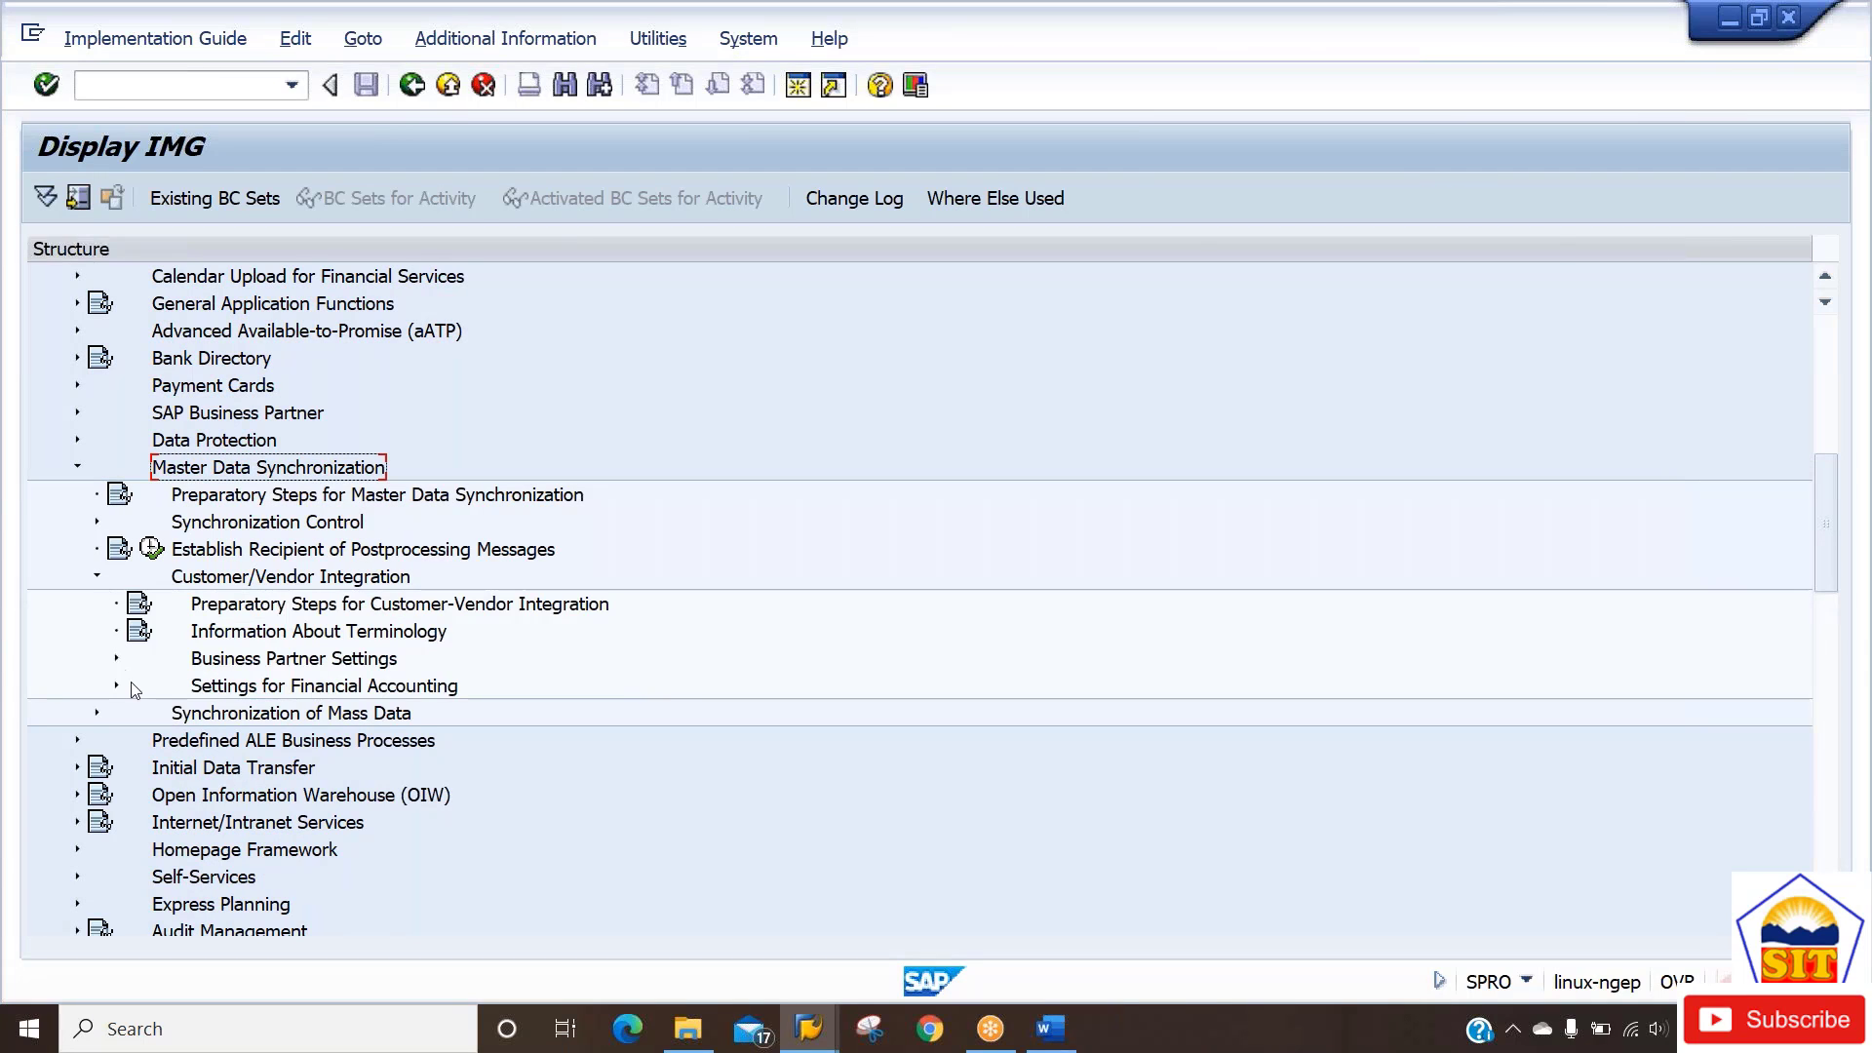
{"action": "left_click", "coordinate": [116, 661]}
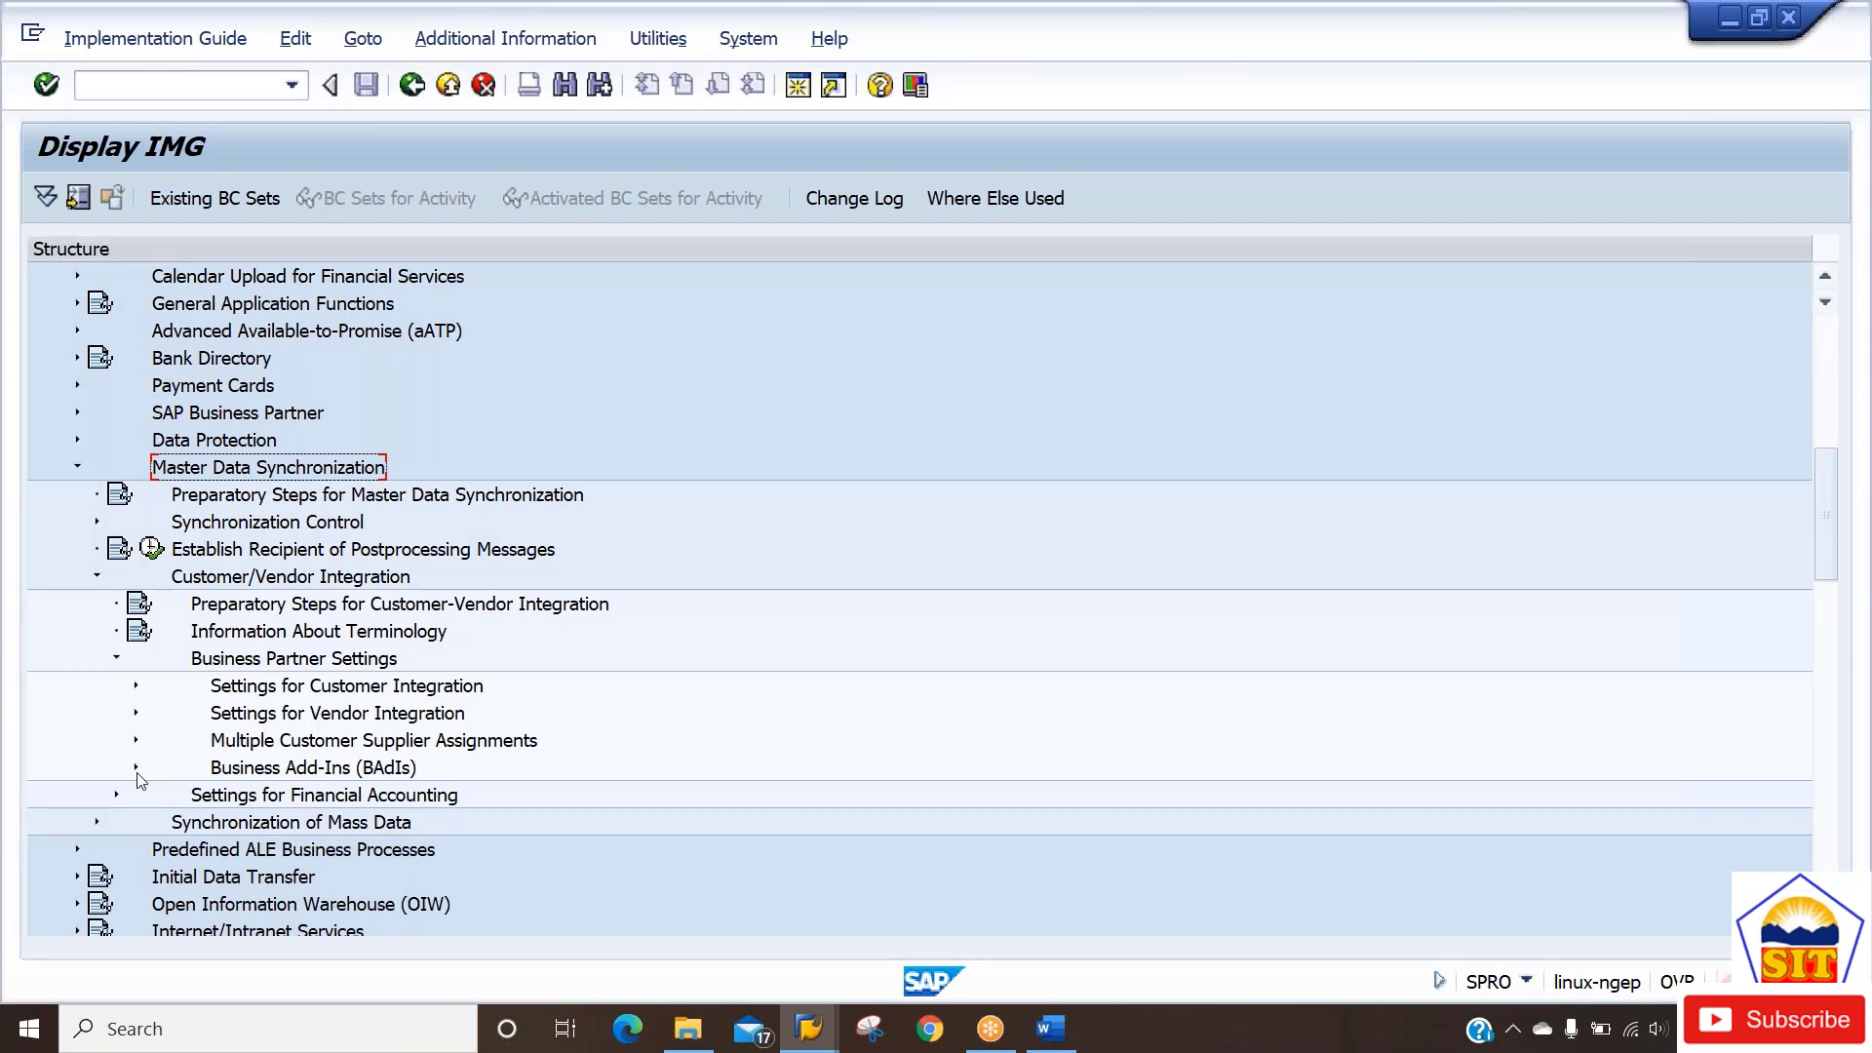
{"action": "left_click", "coordinate": [137, 712]}
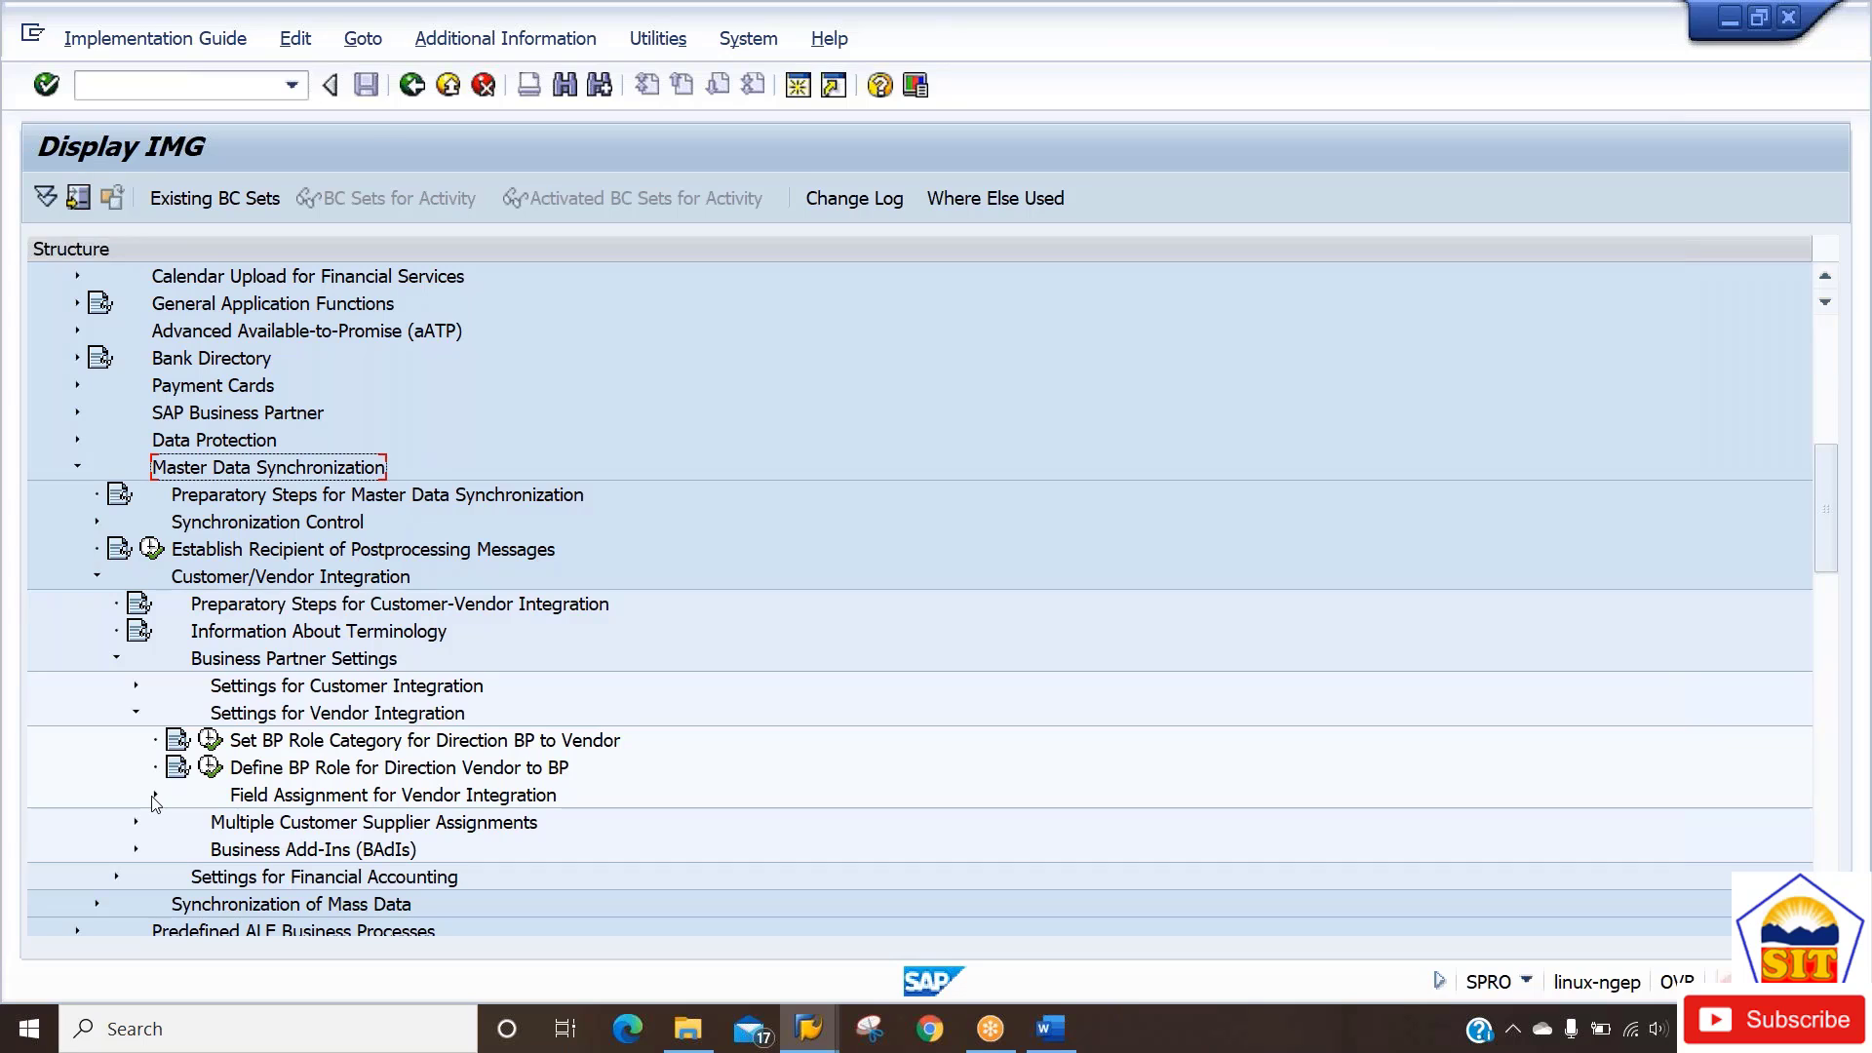
{"action": "left_click", "coordinate": [153, 798]}
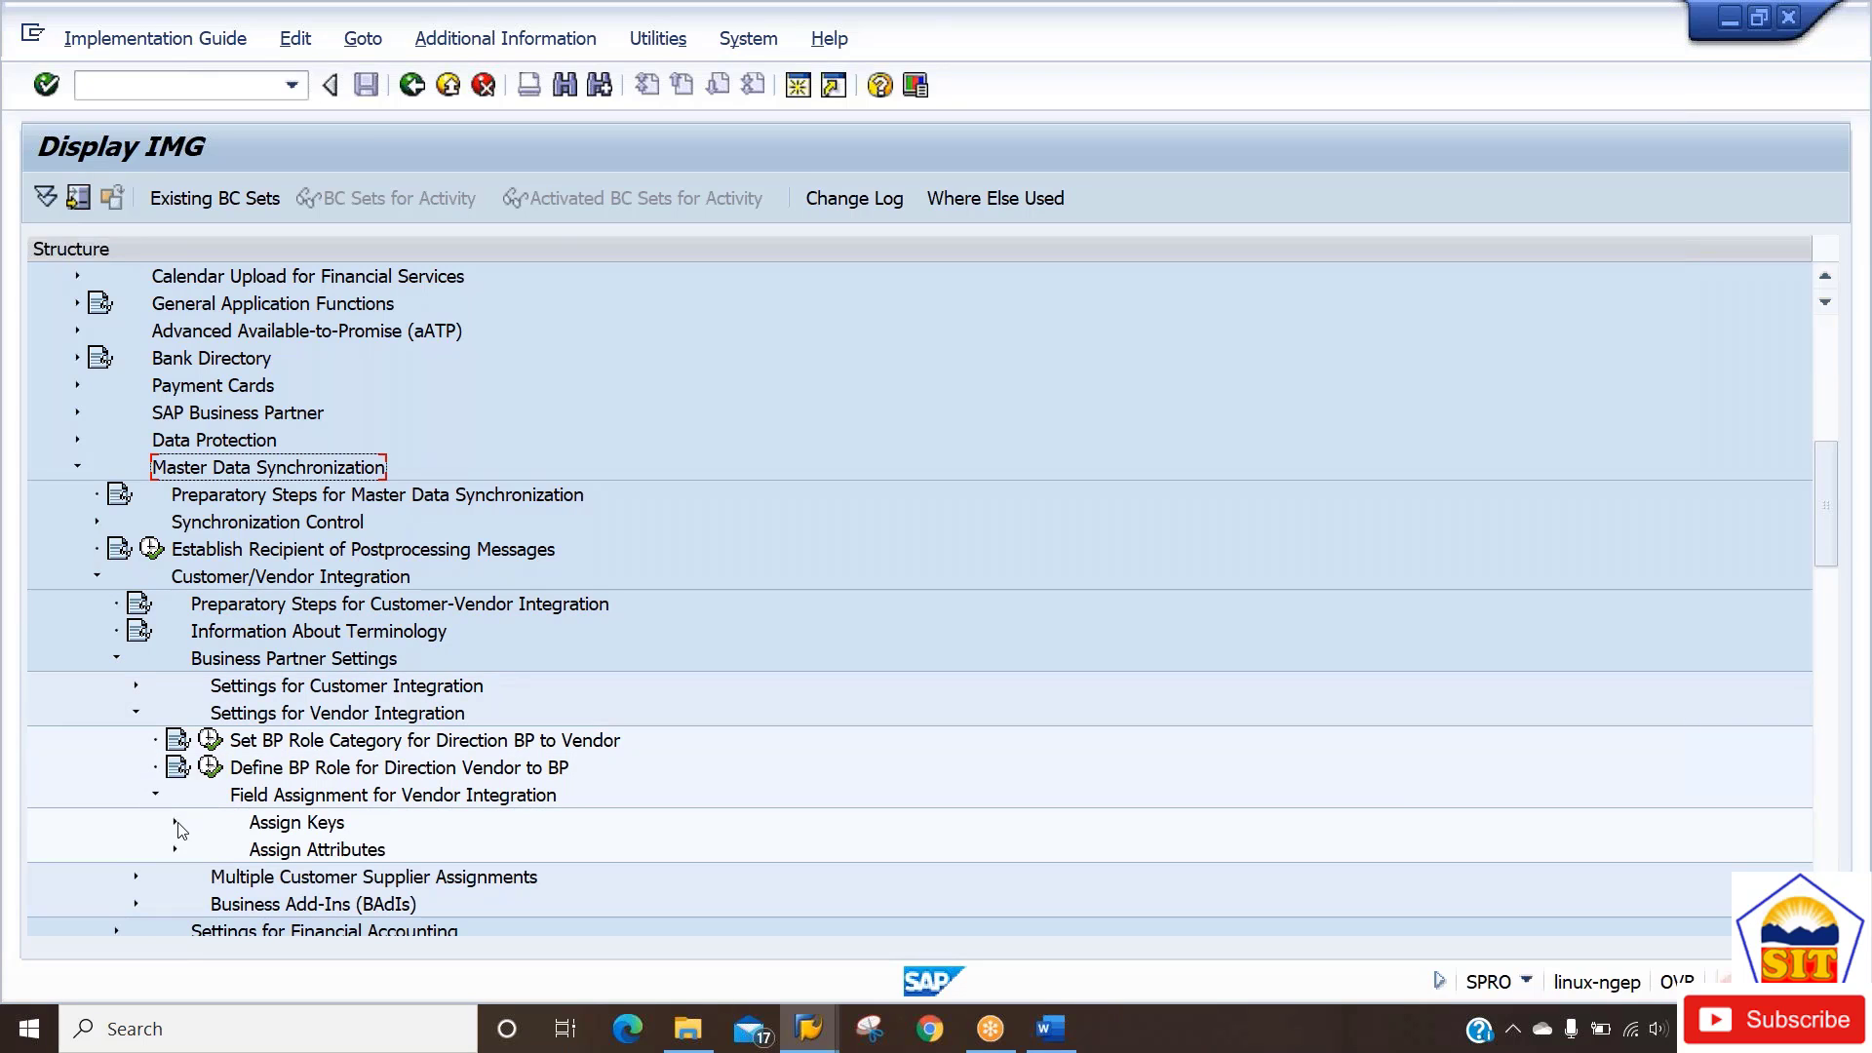
{"action": "left_click", "coordinate": [175, 824]}
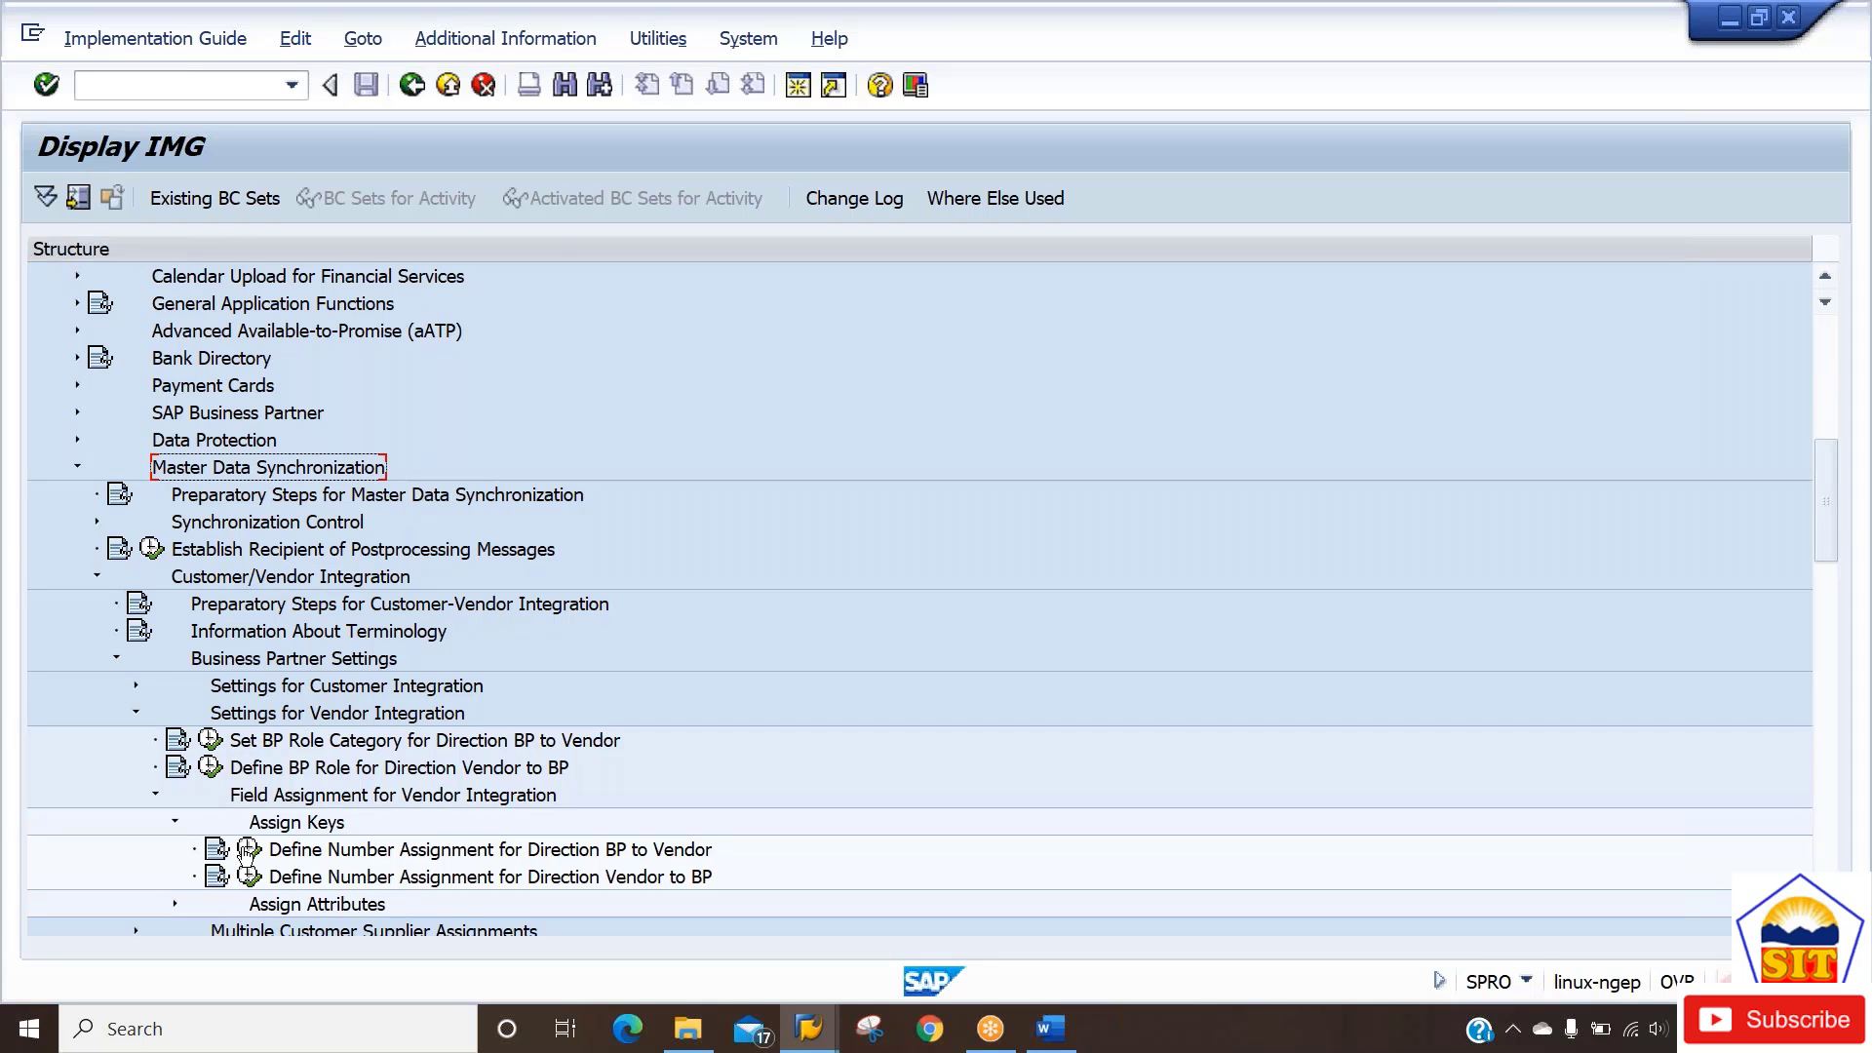
{"action": "left_click", "coordinate": [247, 849]}
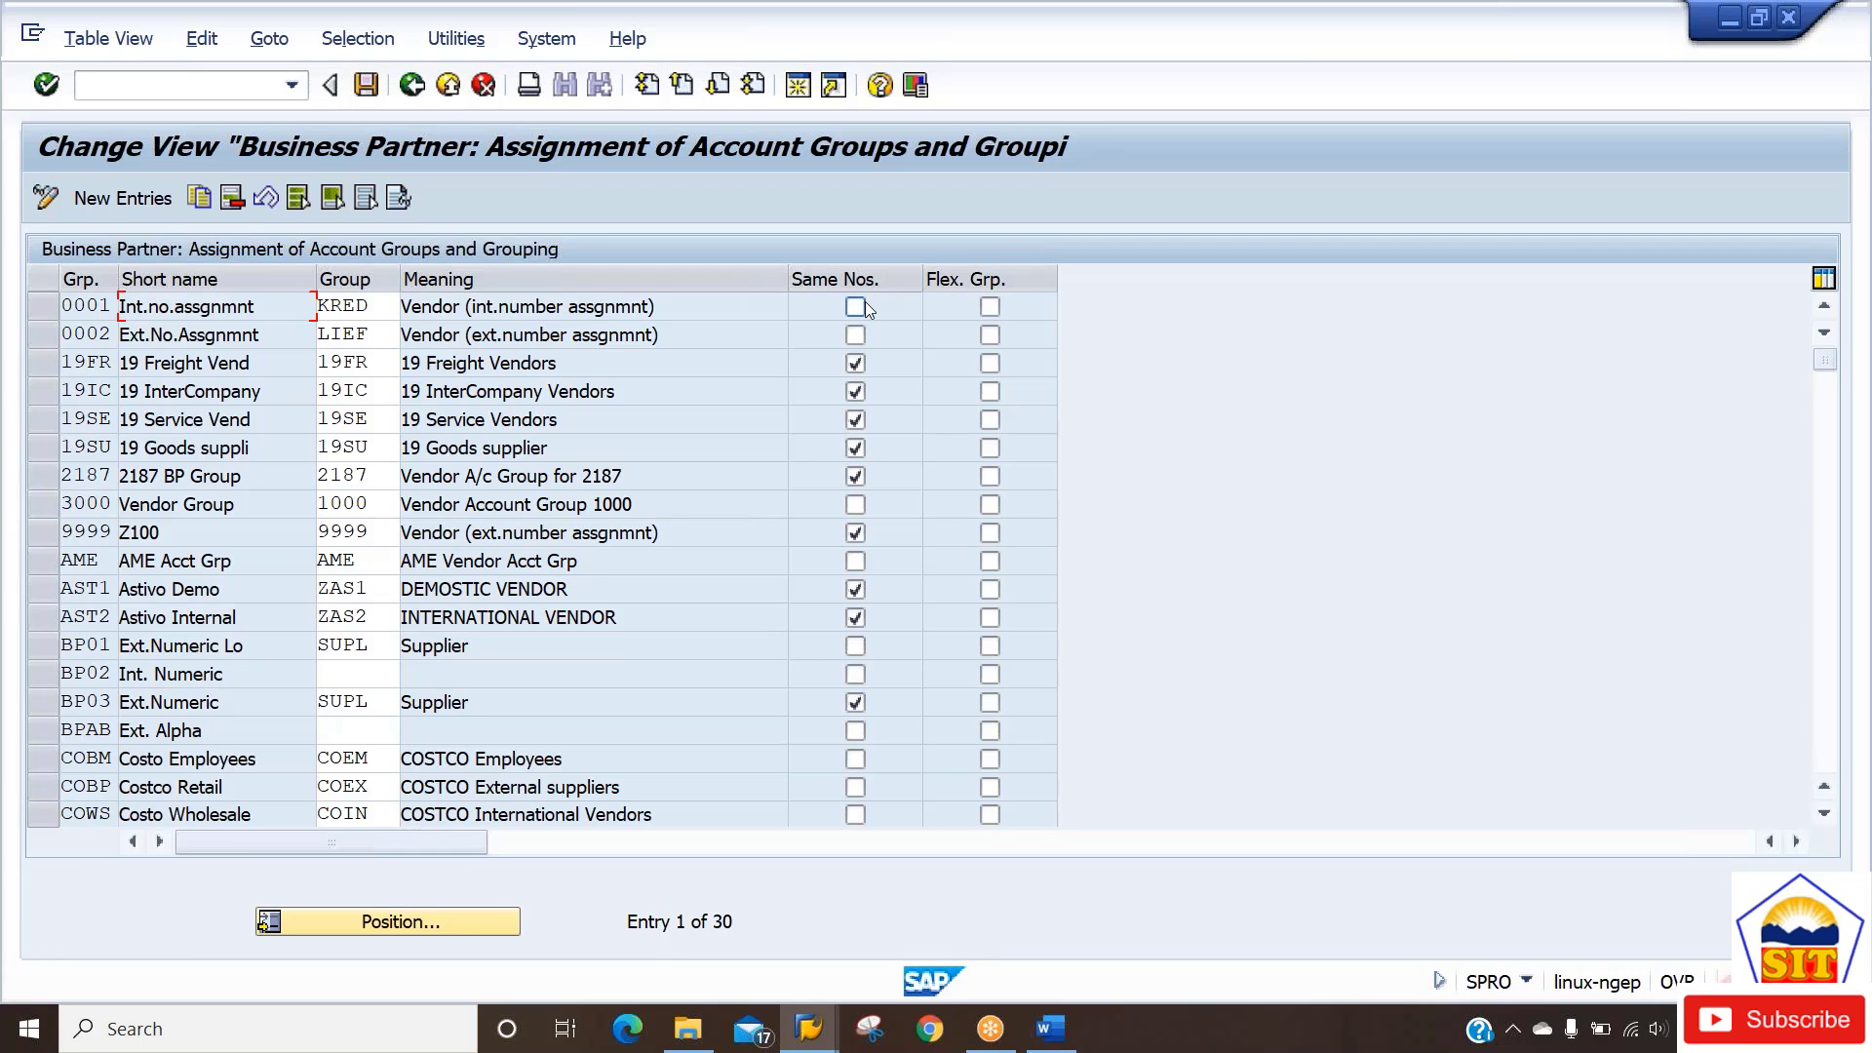
Add an entry assigning grouping BP91 to vendor account group VN91 with same numbers enabled, and save it to the customizing request.
{"action": "left_click", "coordinate": [107, 197]}
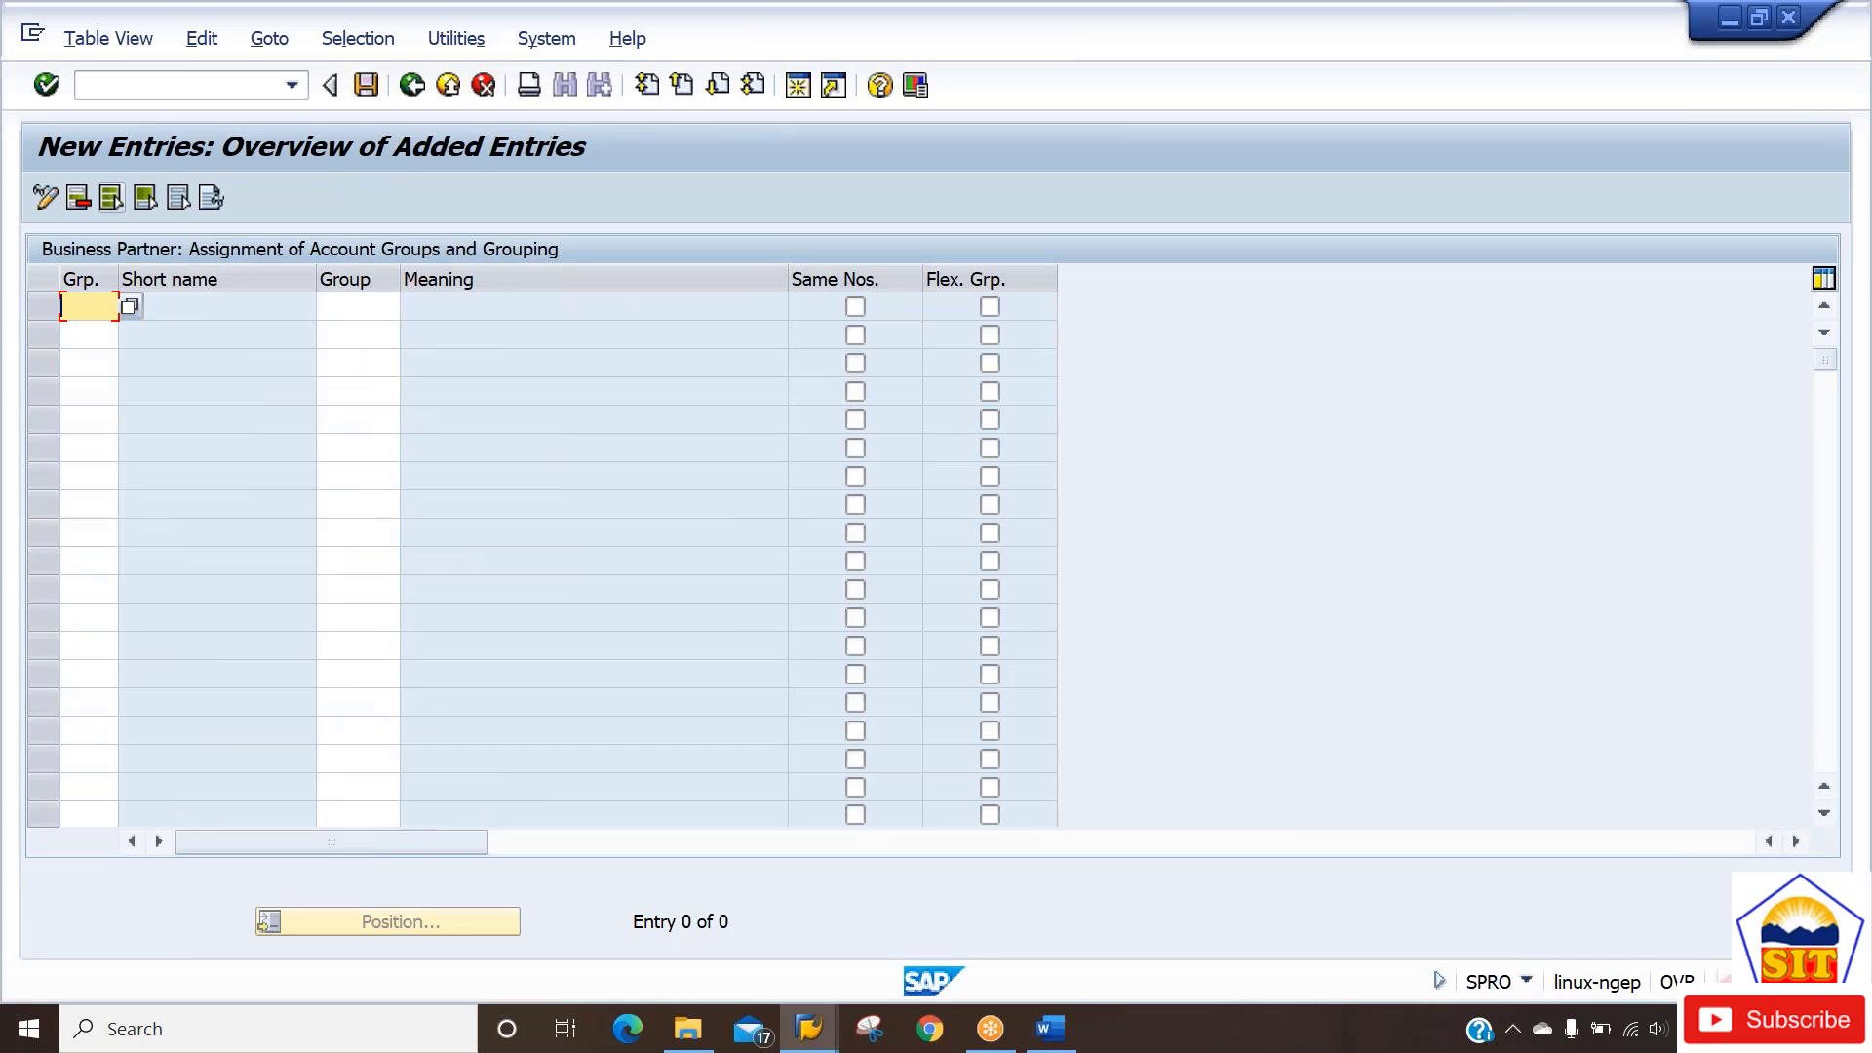
{"action": "type", "text": "bp91"}
{"action": "key", "text": "Tab"}
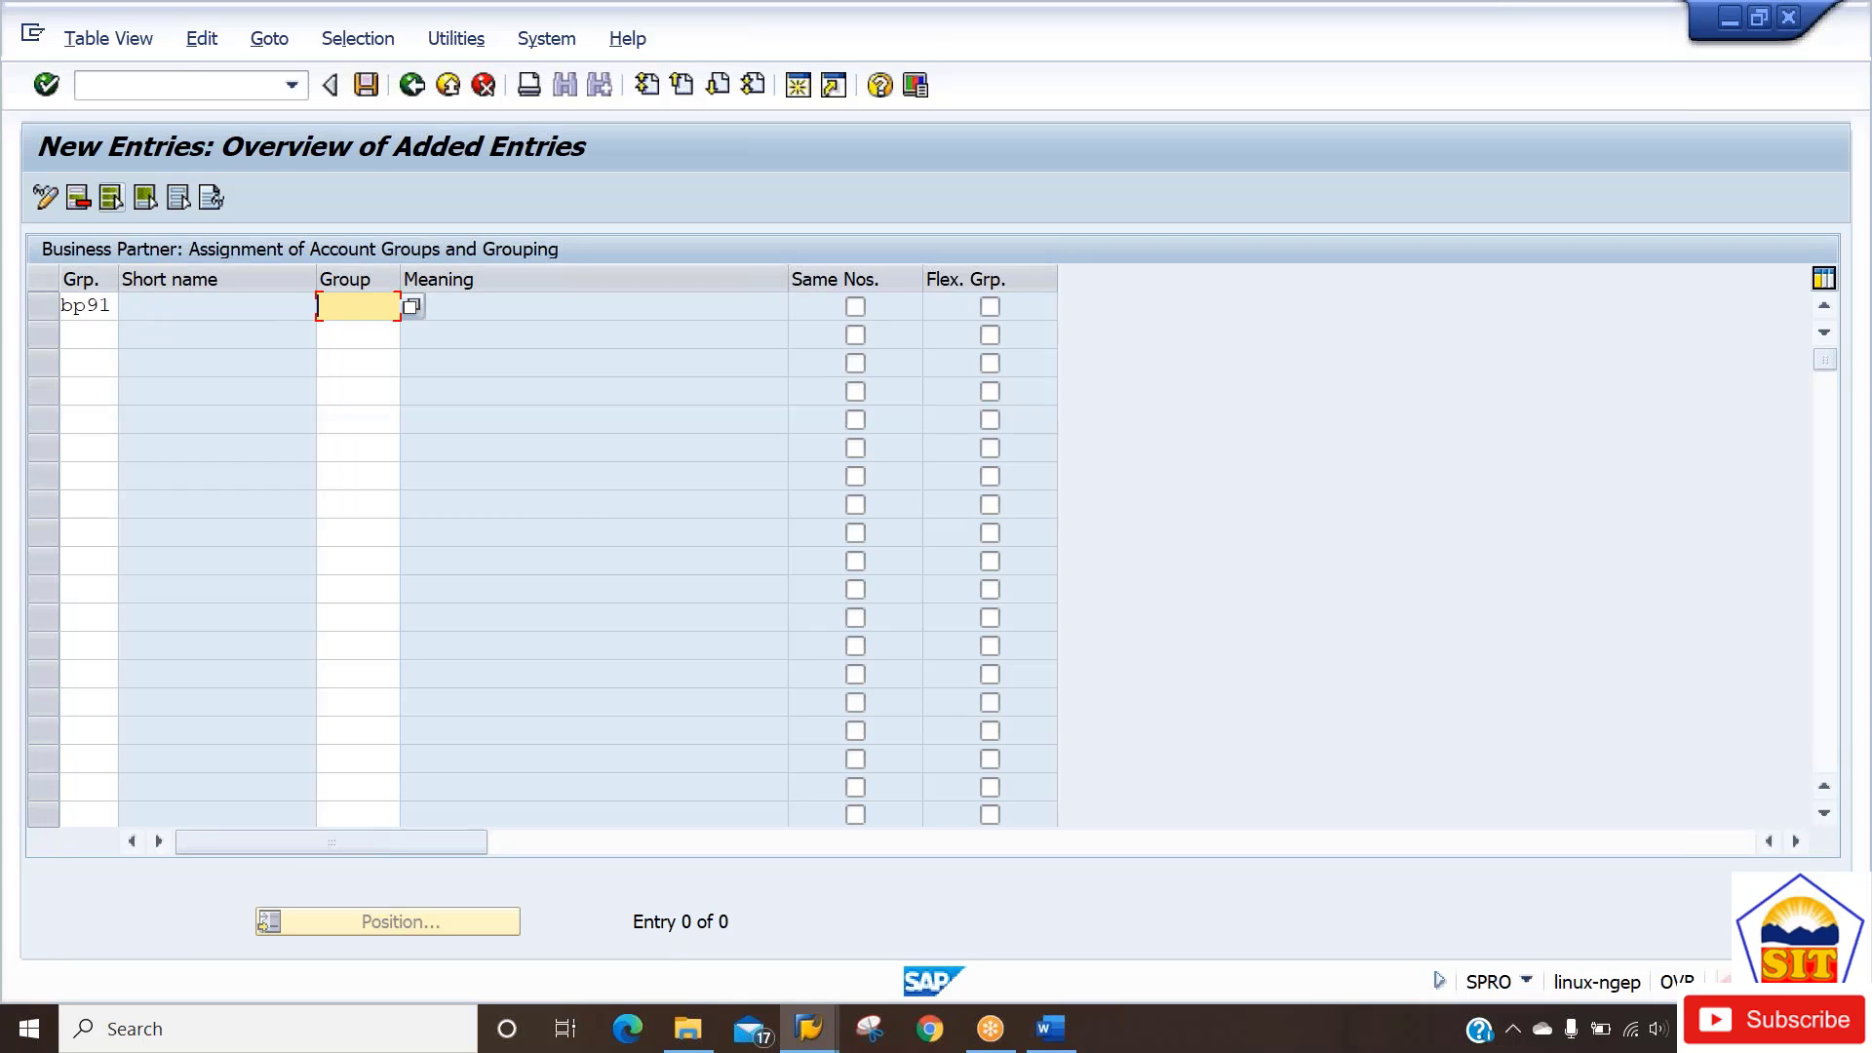
{"action": "type", "text": "vn91"}
{"action": "left_click", "coordinate": [855, 308]}
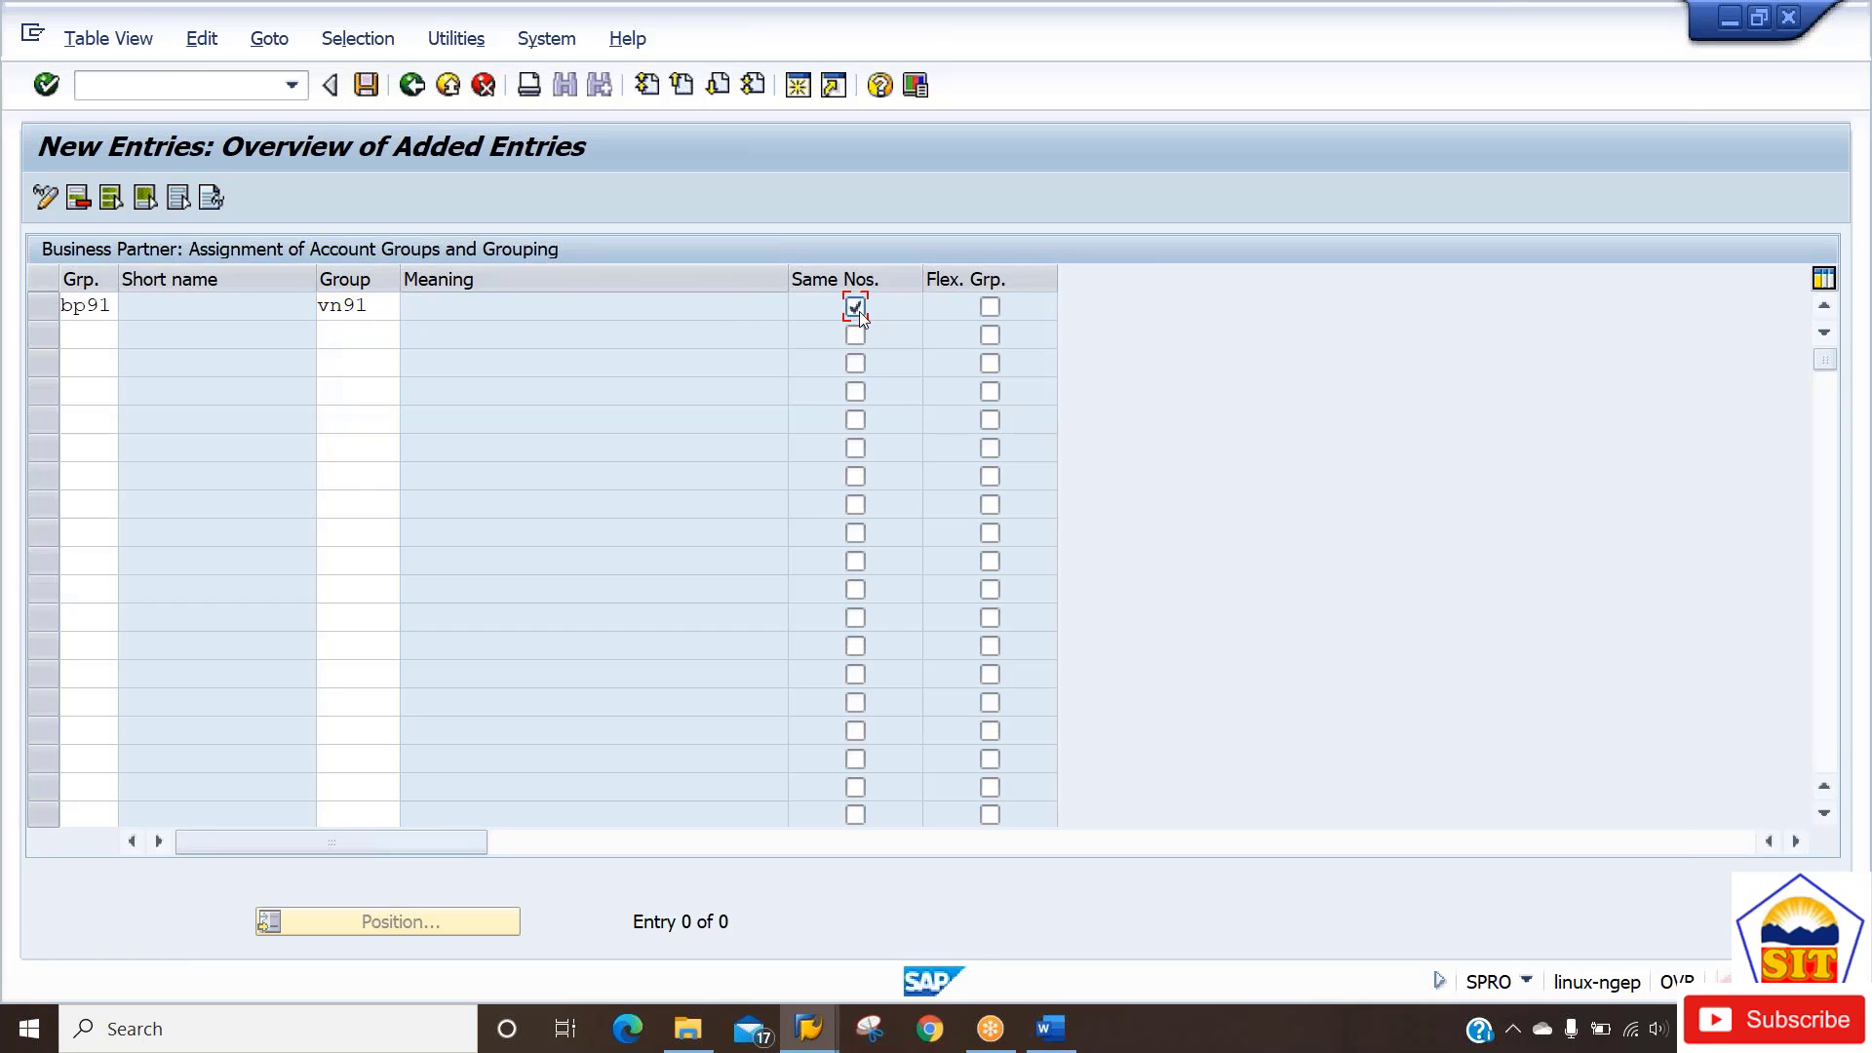
{"action": "key", "text": "Return"}
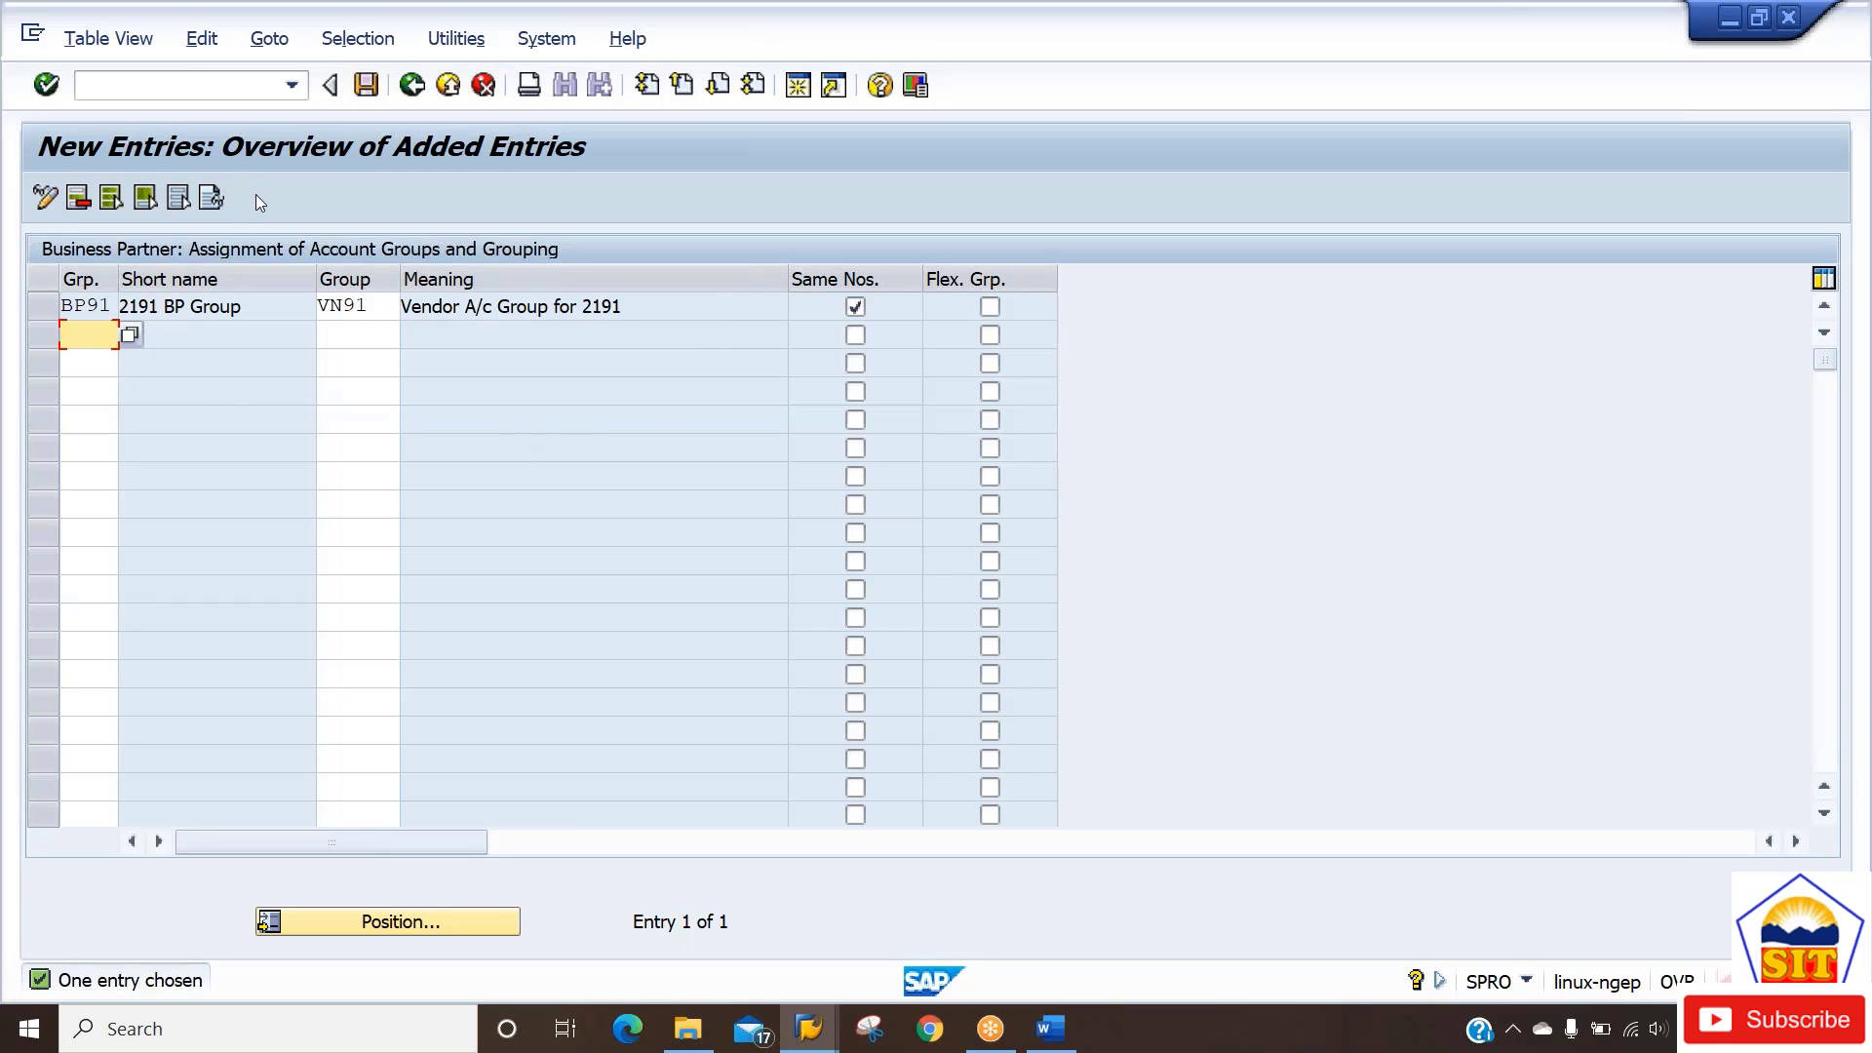
{"action": "left_click", "coordinate": [367, 86]}
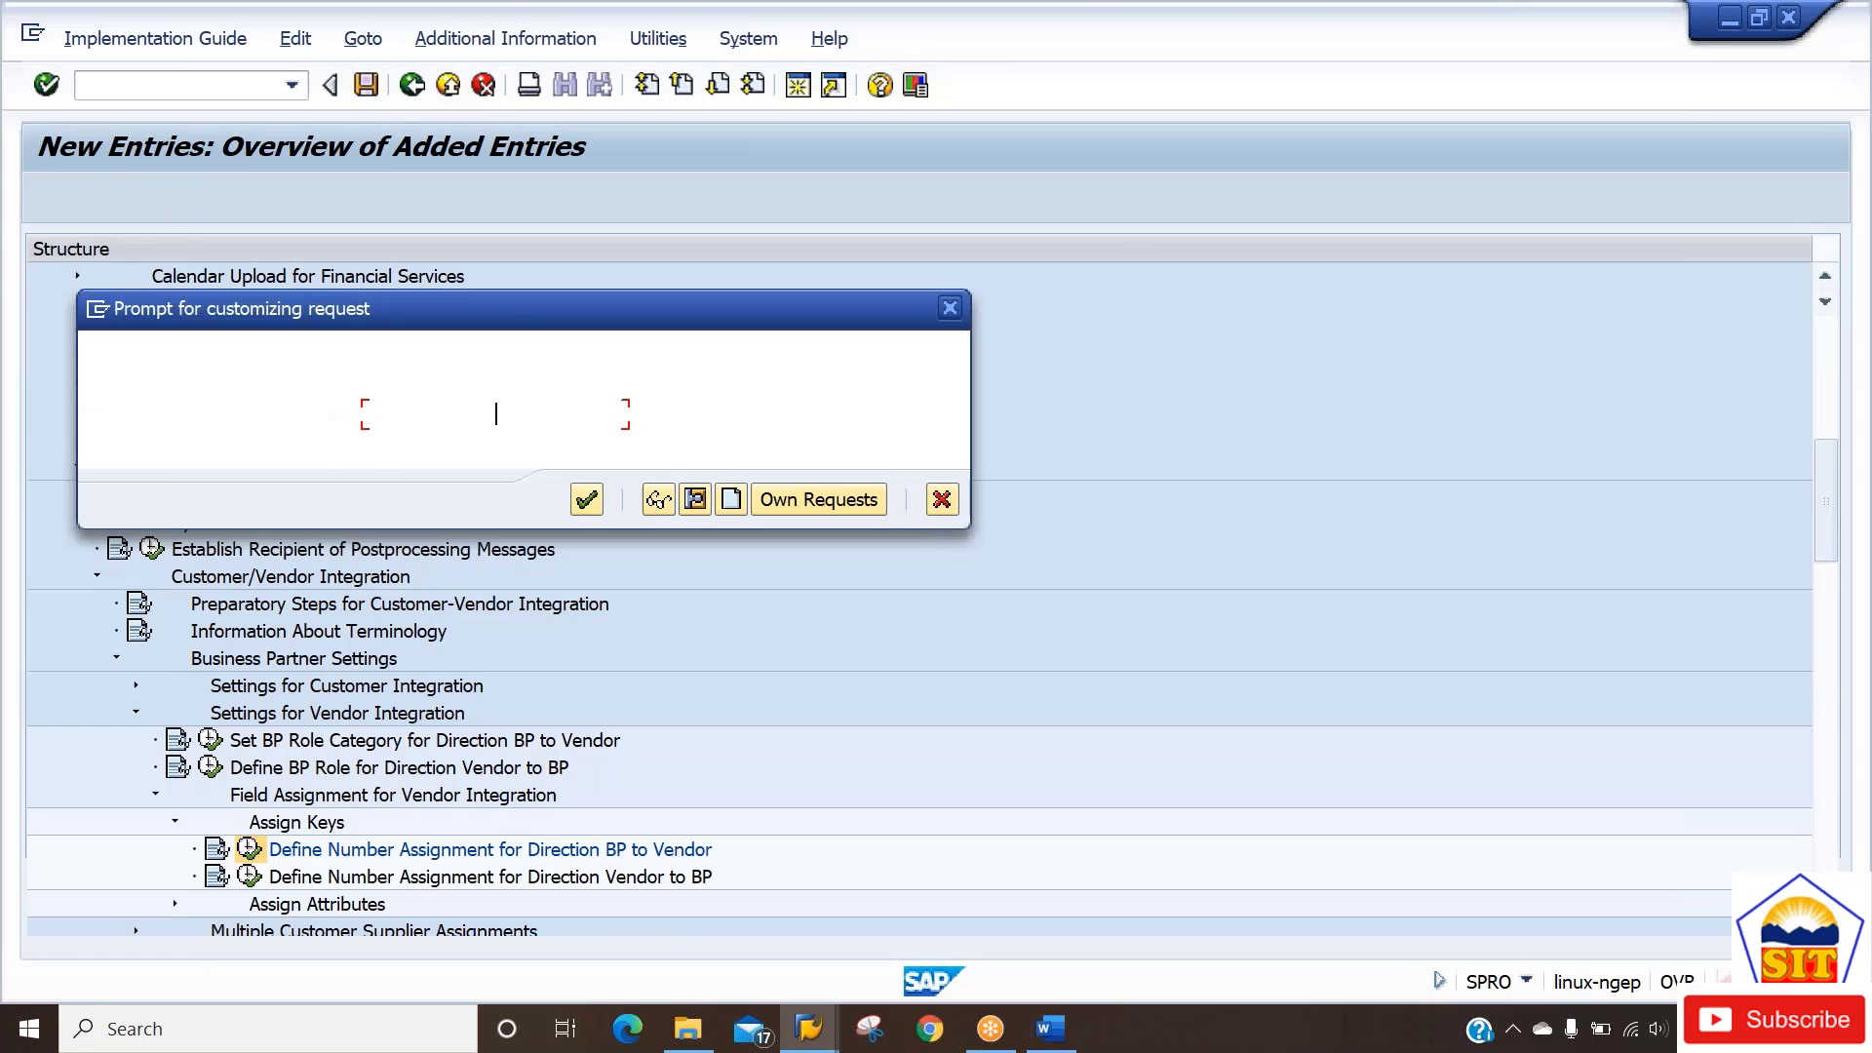
{"action": "key", "text": "Return"}
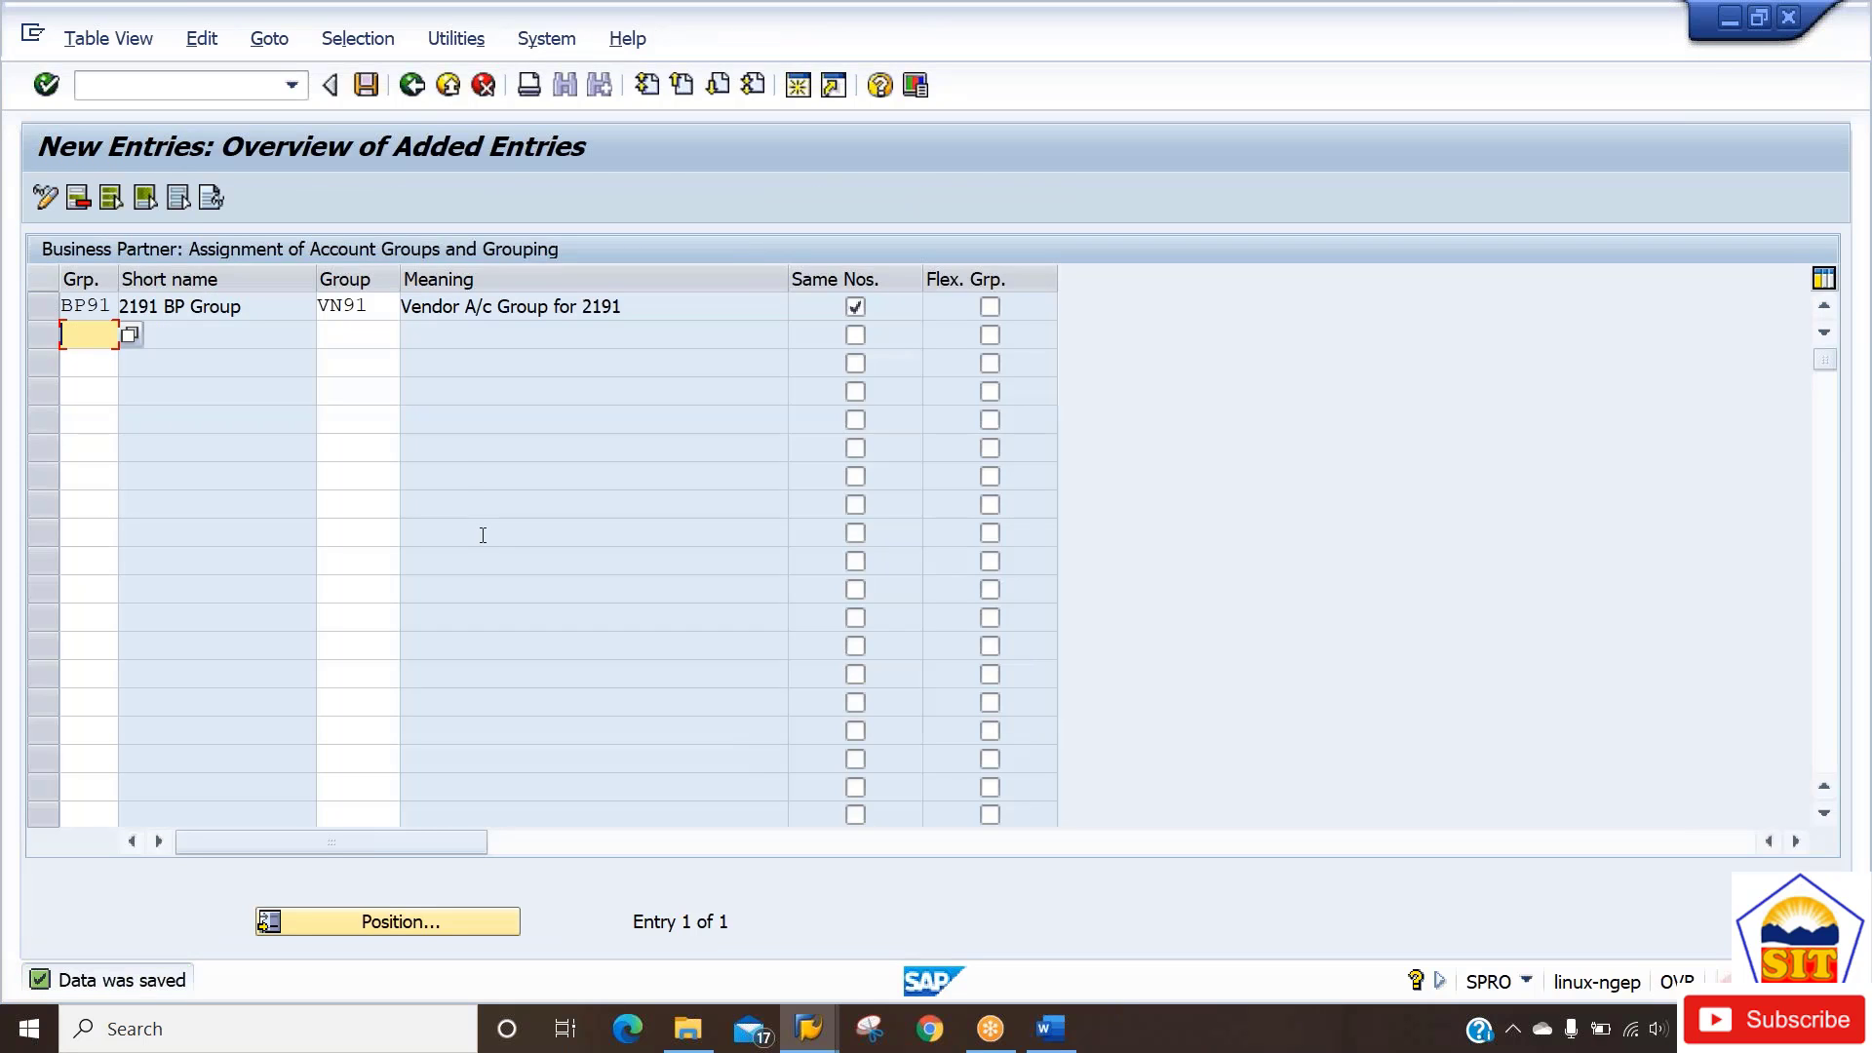
Switch to the Word notes, read Step 8 on creating two G/L accounts, and return to SAP.
{"action": "key", "text": "alt+Tab"}
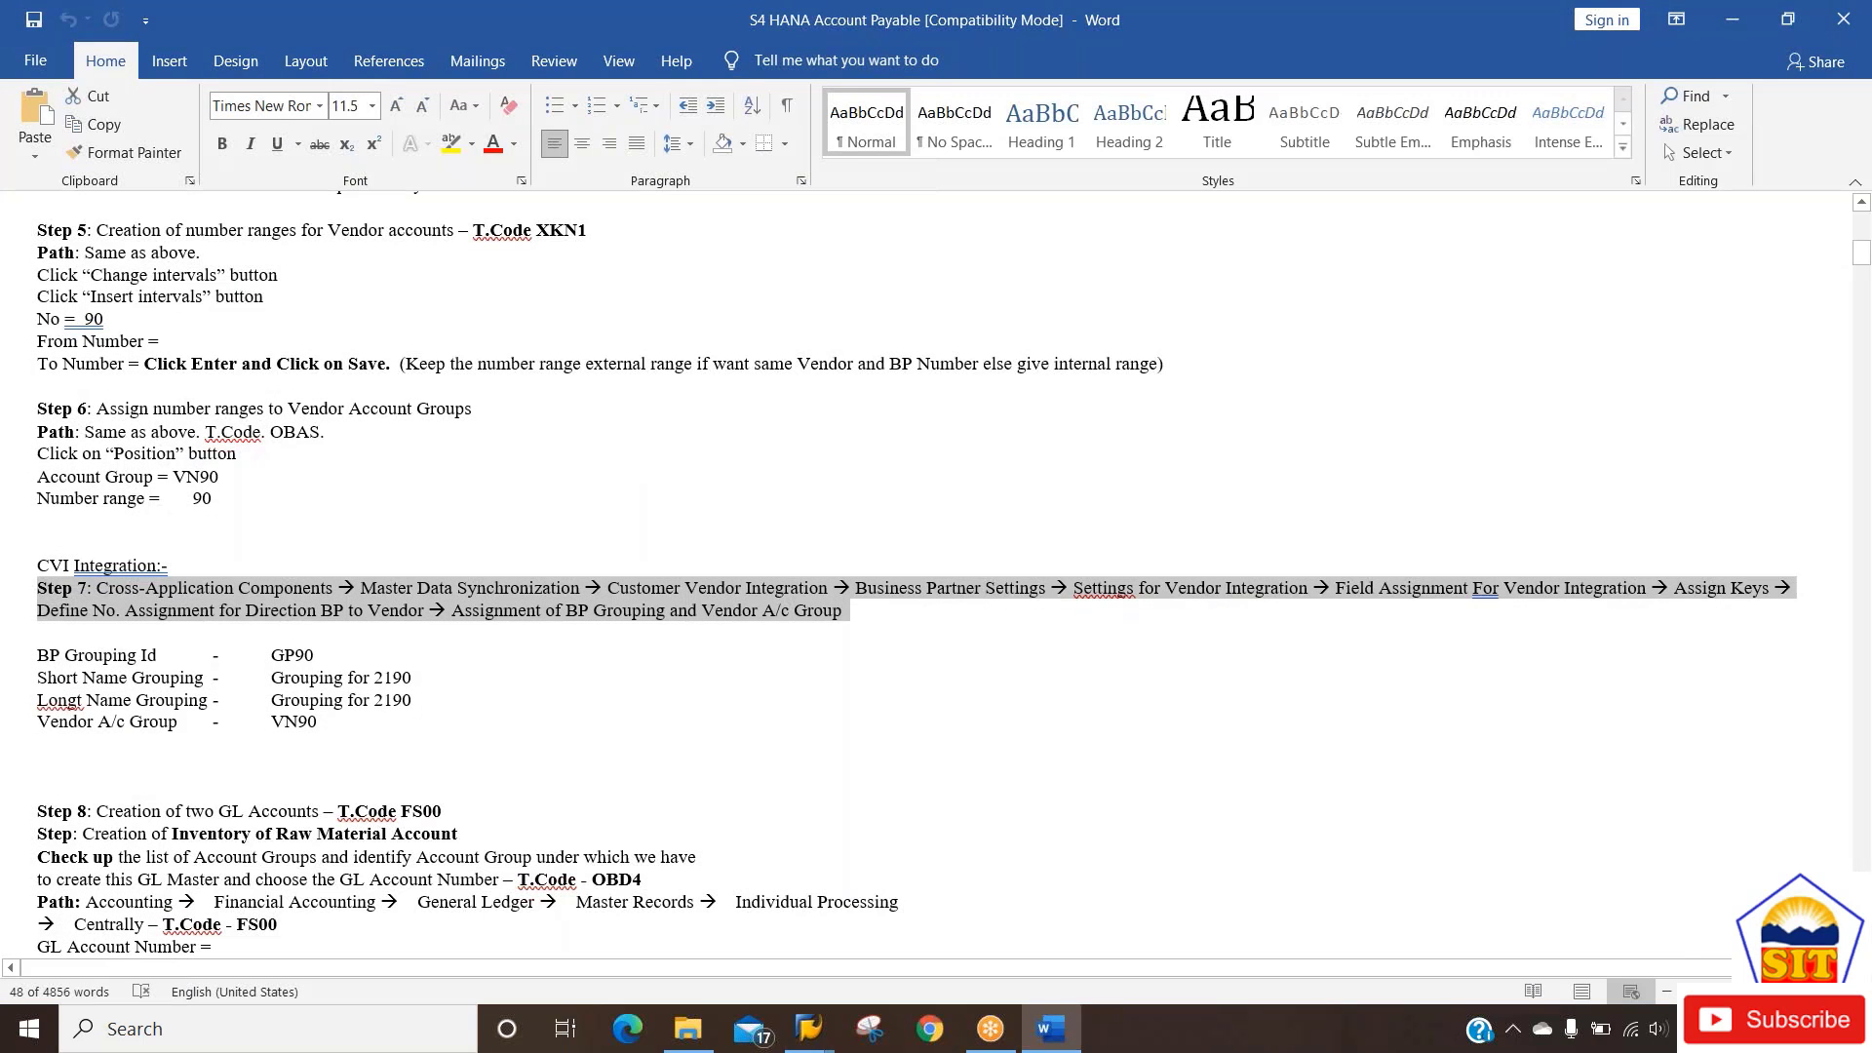
{"action": "key", "text": "Down"}
{"action": "key", "text": "Down"}
{"action": "key", "text": "Down"}
{"action": "key", "text": "Down"}
{"action": "key", "text": "Down"}
{"action": "key", "text": "Down"}
{"action": "key", "text": "Down"}
{"action": "key", "text": "Down"}
{"action": "key", "text": "Down"}
{"action": "key", "text": "Down"}
{"action": "key", "text": "Down"}
{"action": "key", "text": "Down"}
{"action": "key", "text": "Down"}
{"action": "key", "text": "Down"}
{"action": "key", "text": "Down"}
{"action": "key", "text": "Down"}
{"action": "key", "text": "Down"}
{"action": "key", "text": "Down"}
{"action": "key", "text": "Down"}
{"action": "key", "text": "Down"}
{"action": "key", "text": "Down"}
{"action": "key", "text": "Down"}
{"action": "key", "text": "Down"}
{"action": "key", "text": "Down"}
{"action": "key", "text": "Down"}
{"action": "key", "text": "Down"}
{"action": "key", "text": "Down"}
{"action": "key", "text": "Down"}
{"action": "key", "text": "Down"}
{"action": "key", "text": "Down"}
{"action": "key", "text": "Down"}
{"action": "key", "text": "Down"}
{"action": "key", "text": "Down"}
{"action": "key", "text": "Down"}
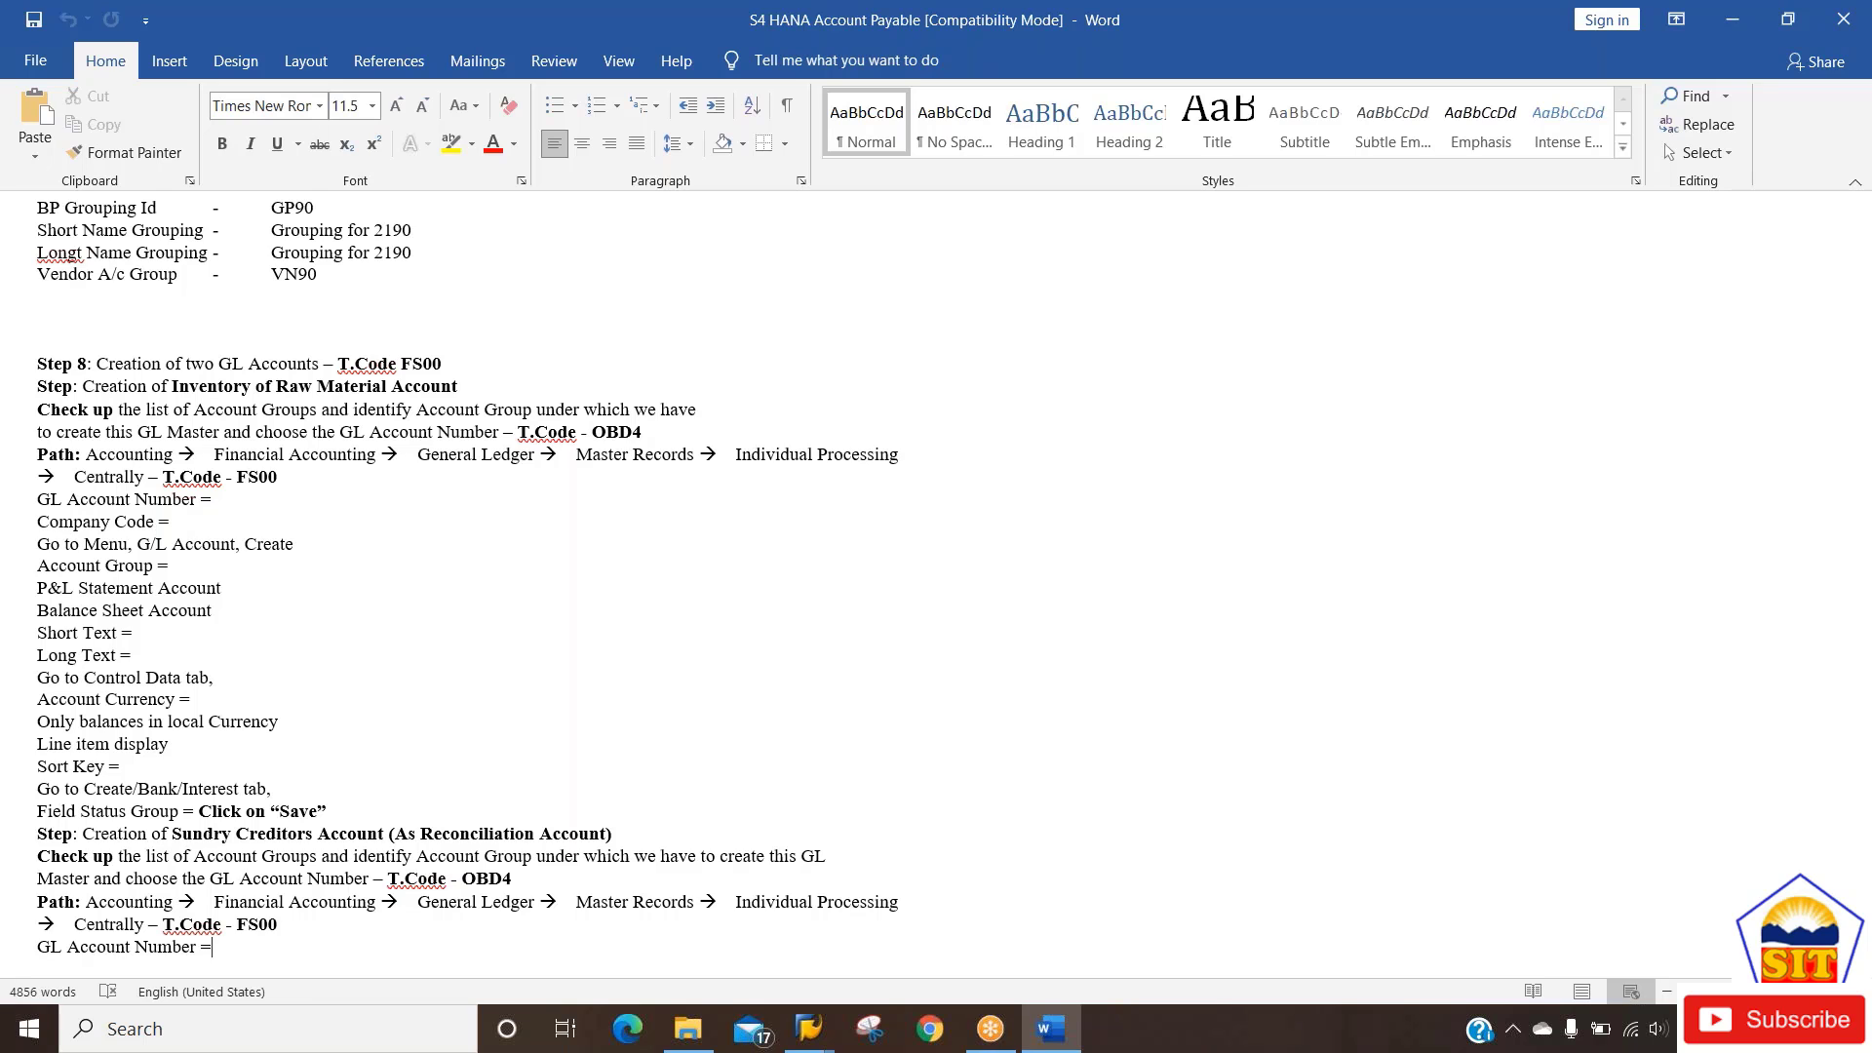
{"action": "key", "text": "alt+Tab"}
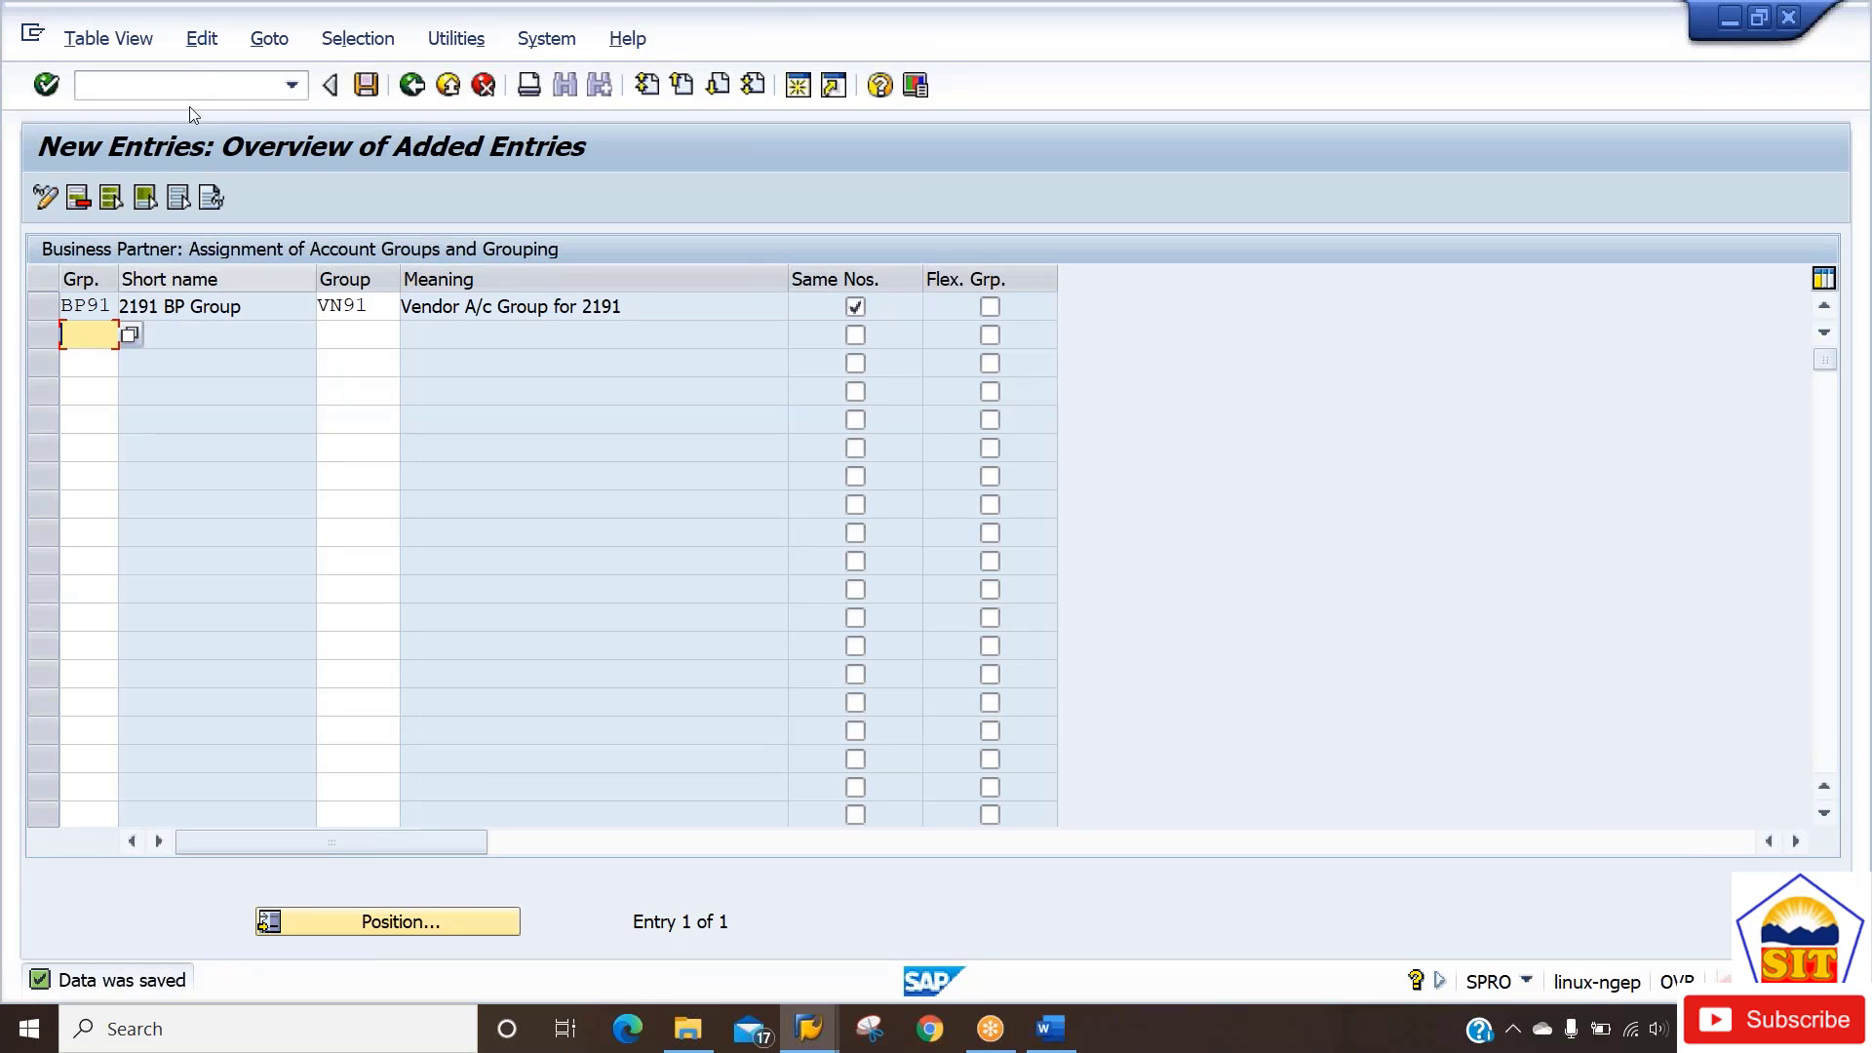
Start transaction FS00 for central G/L account editing and view the available G/L account types.
{"action": "left_click", "coordinate": [174, 93]}
{"action": "type", "text": "/nfs00"}
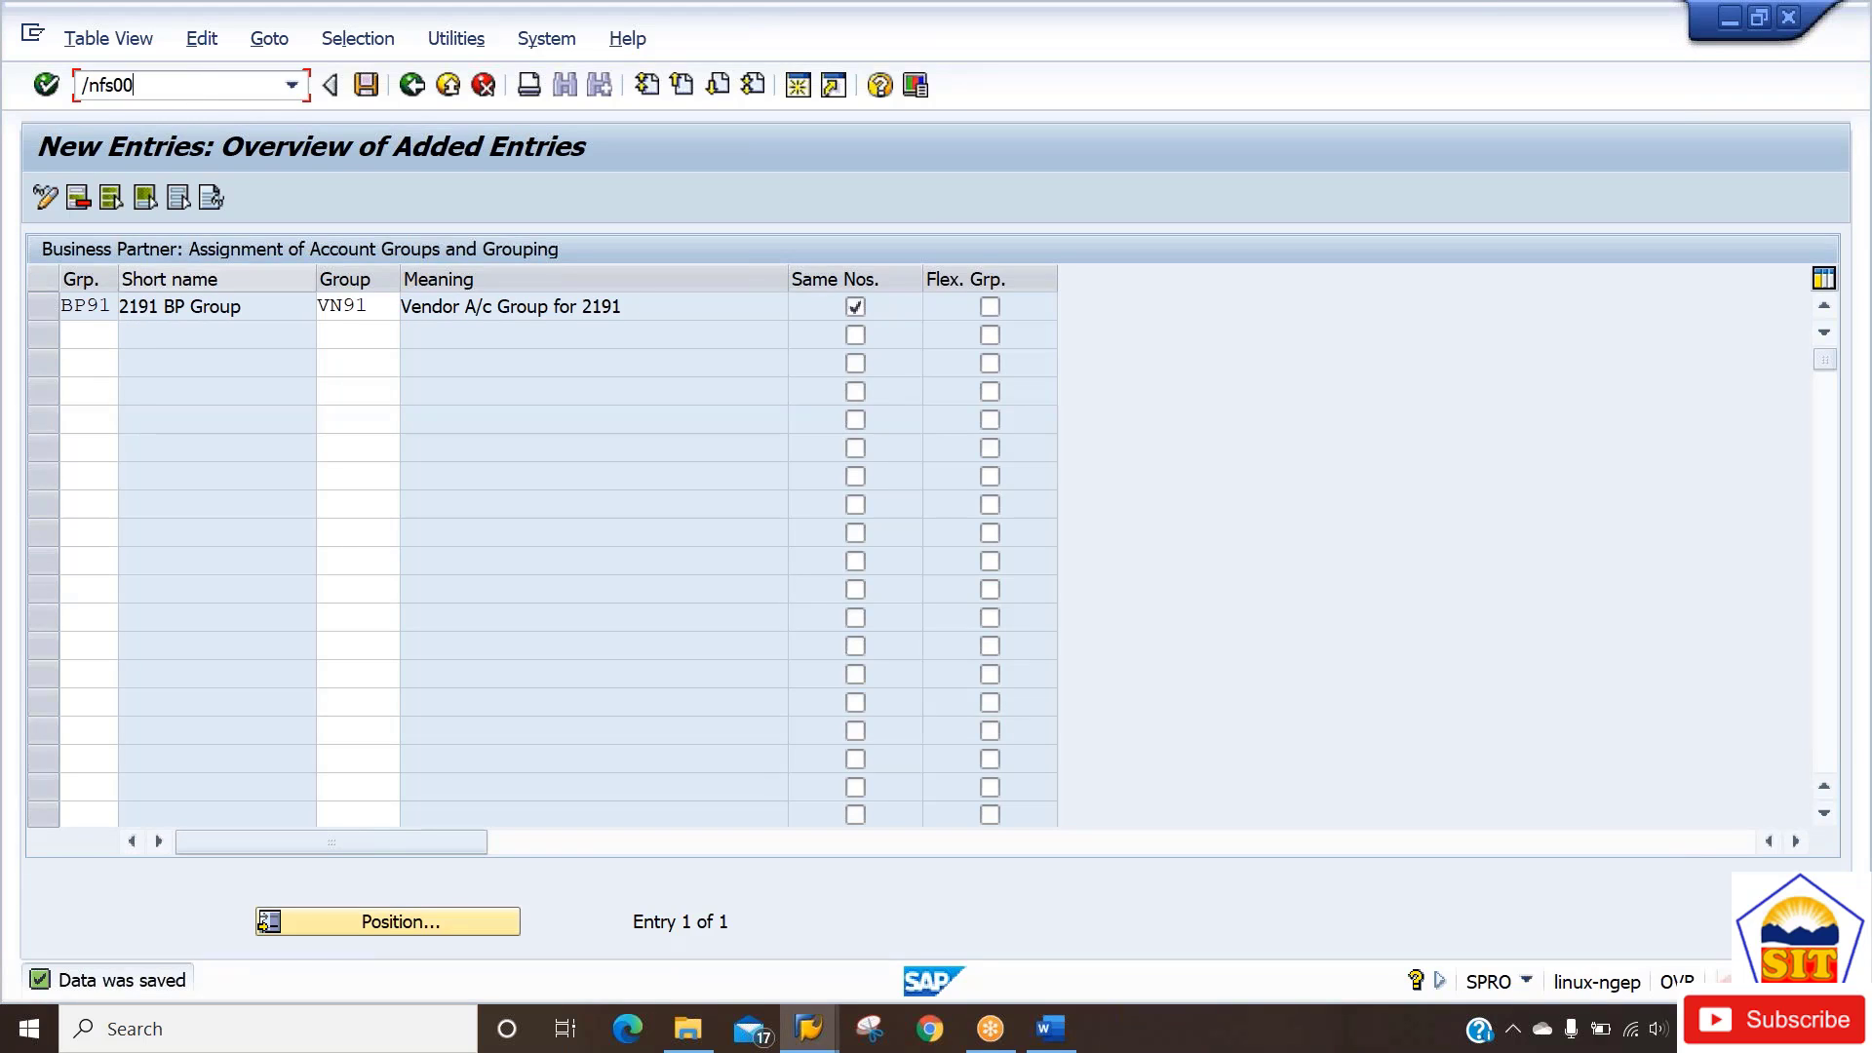
{"action": "key", "text": "Return"}
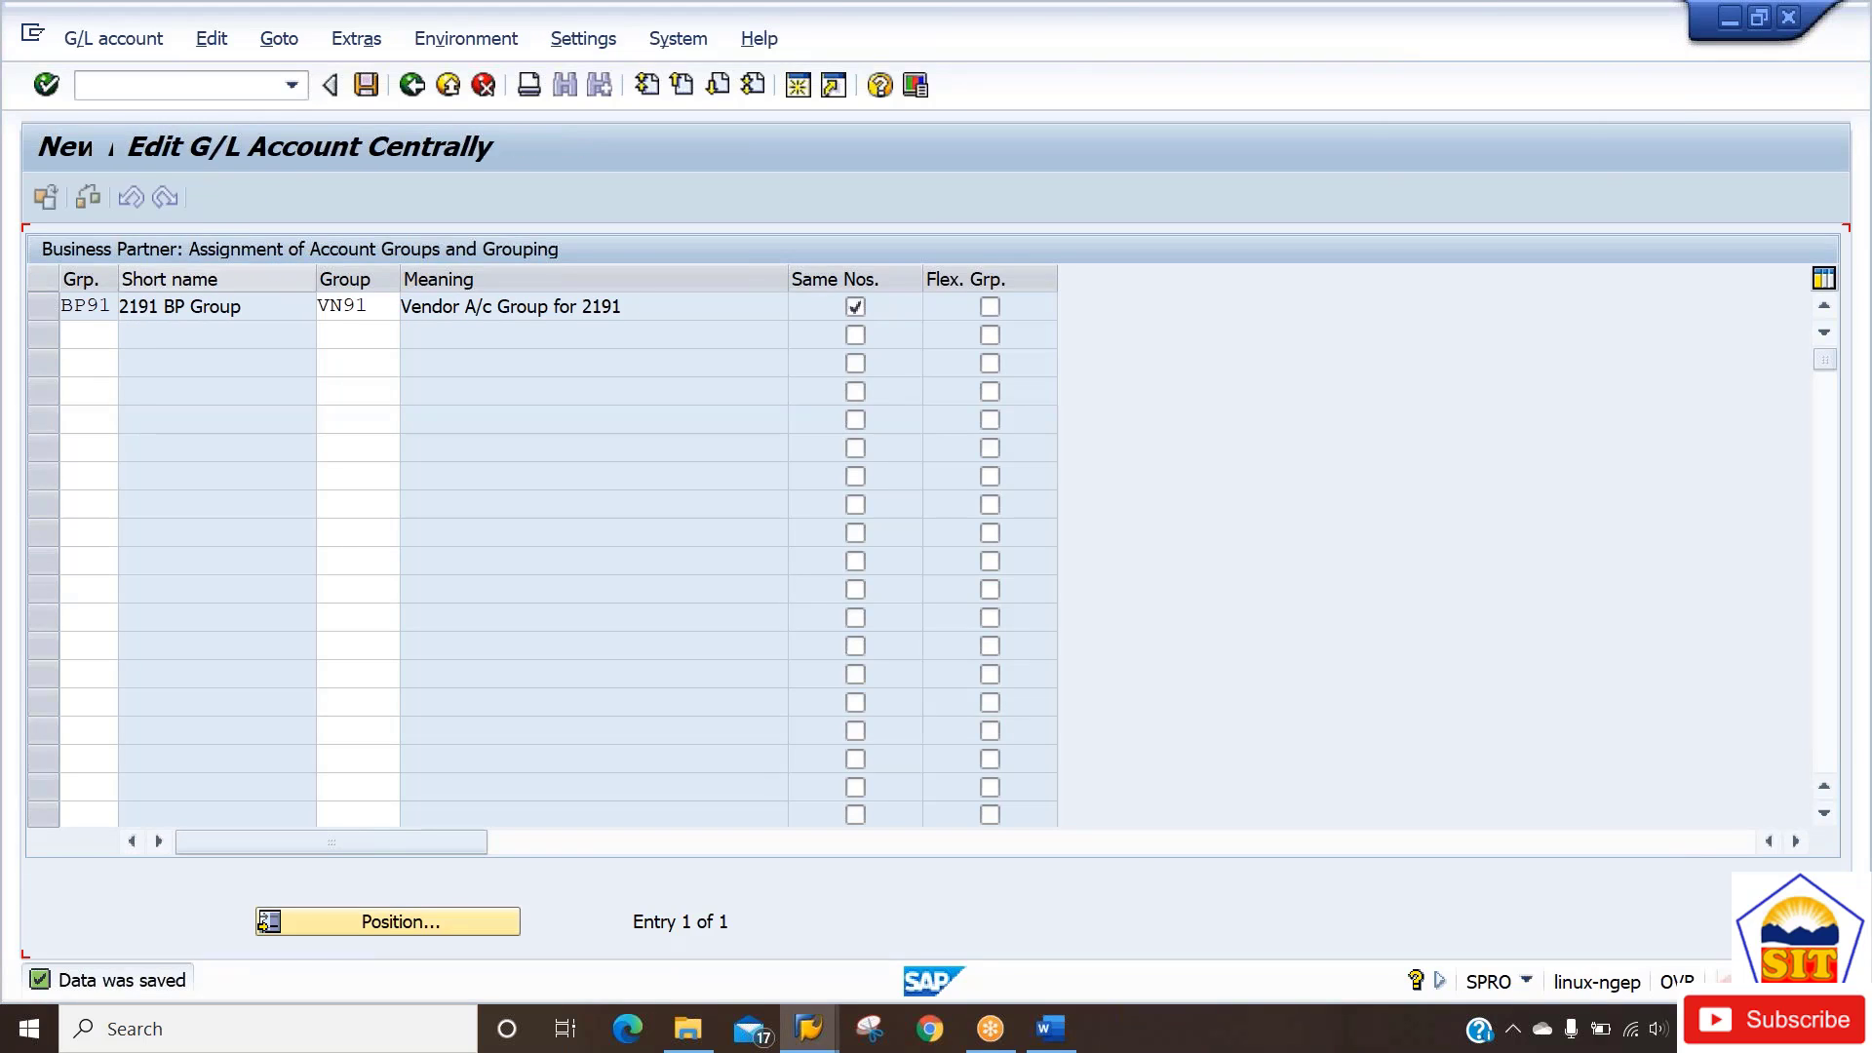
{"action": "left_click", "coordinate": [207, 88]}
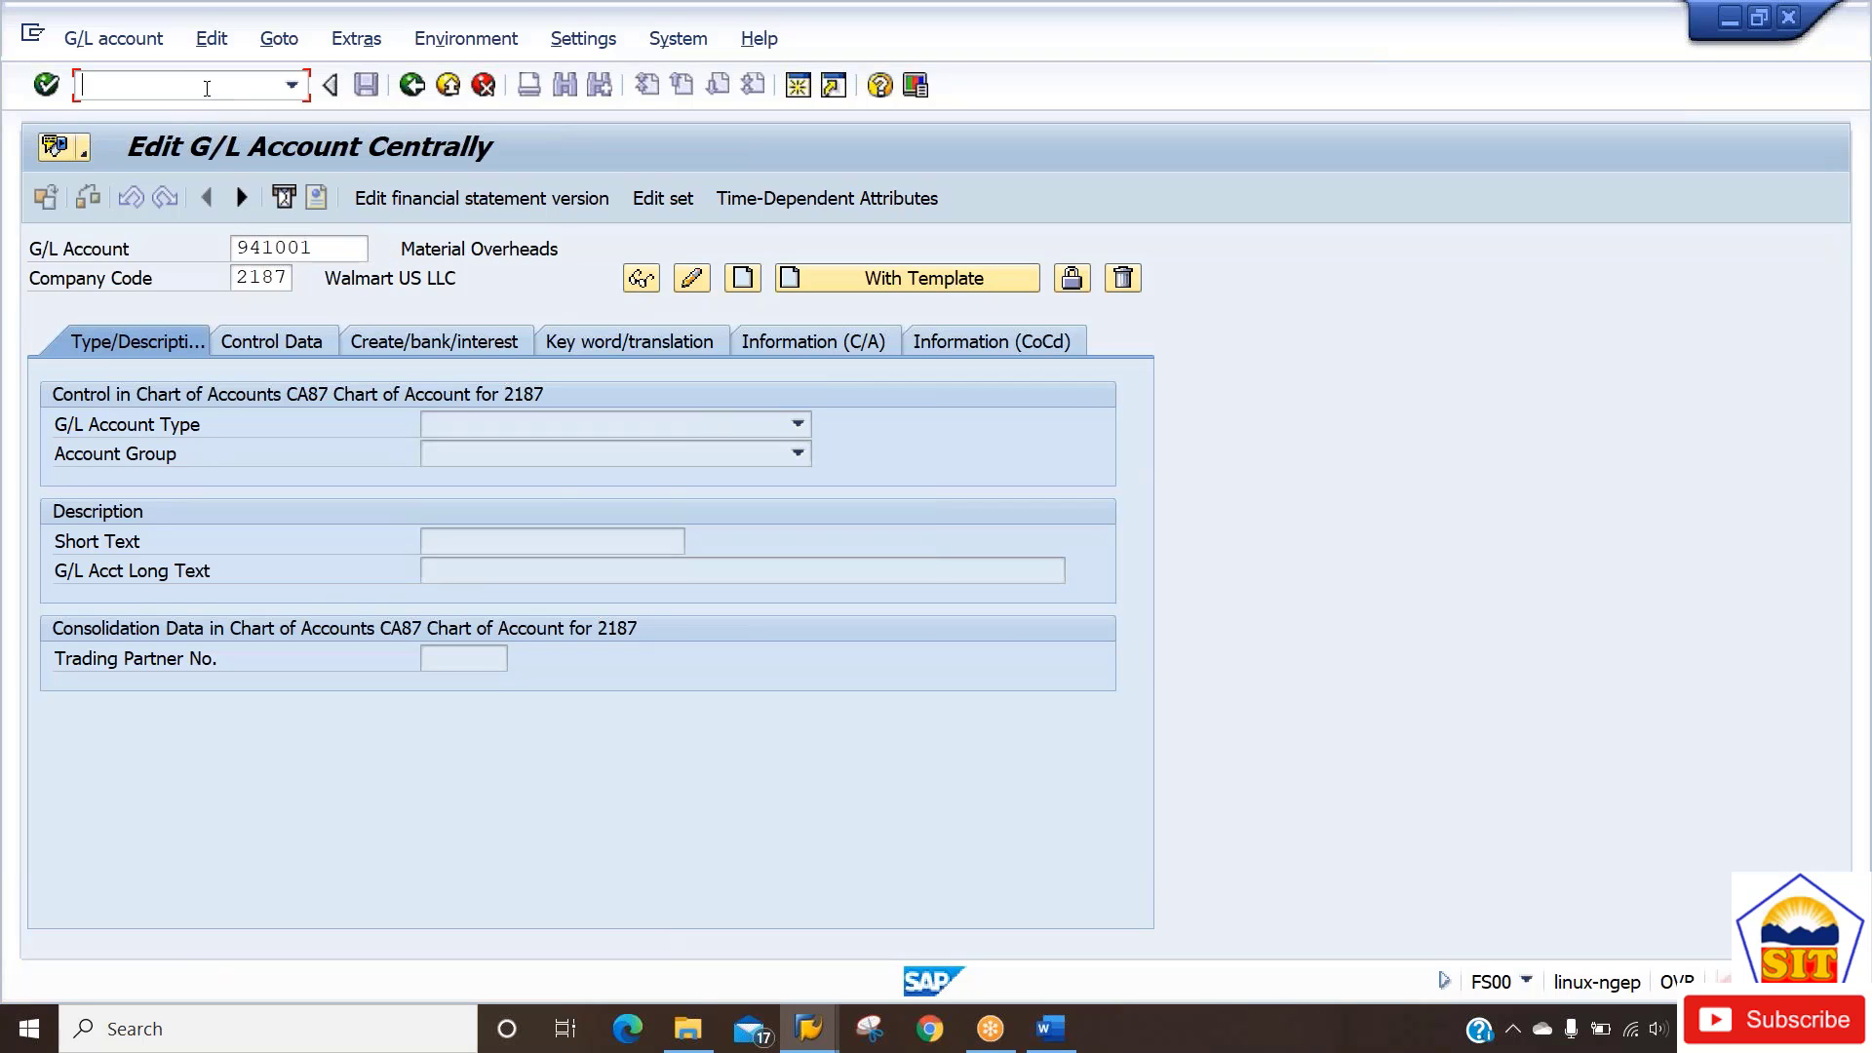
{"action": "left_click", "coordinate": [611, 428]}
{"action": "left_click", "coordinate": [610, 428]}
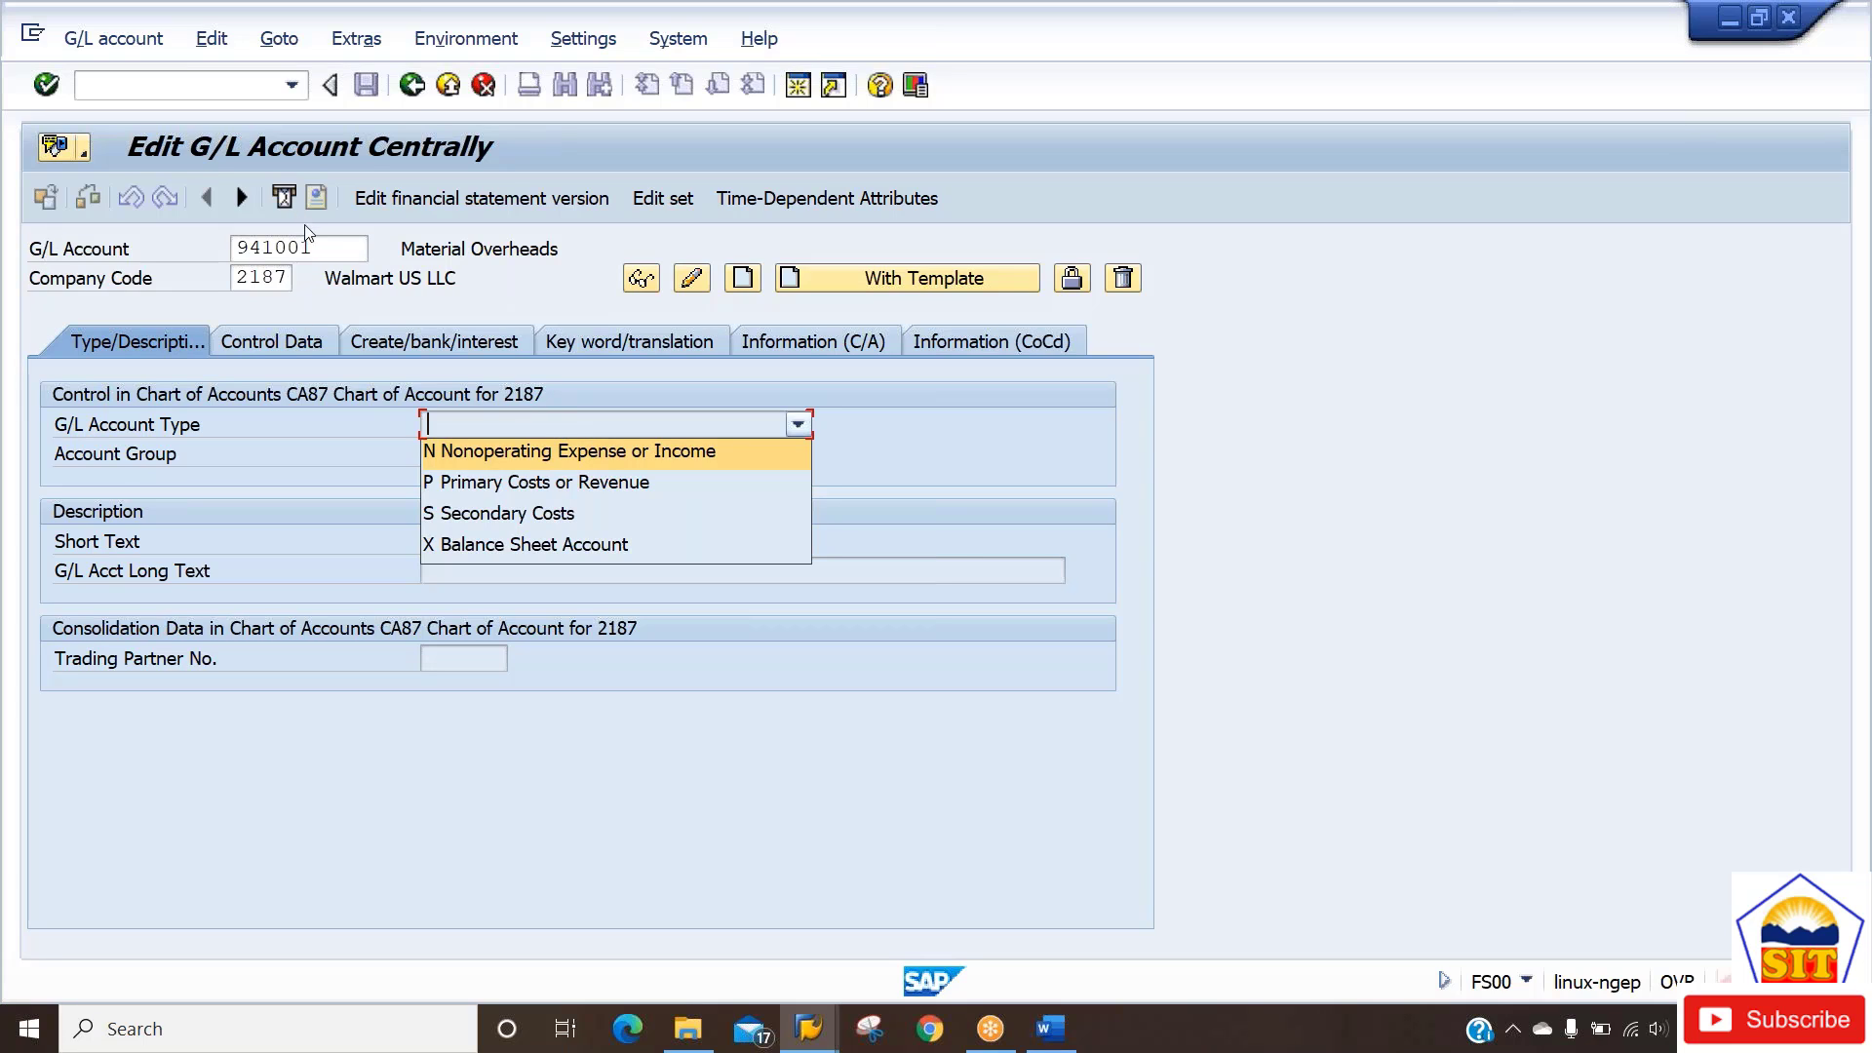
Try to create G/L account 700000 in company code 2187.
{"action": "left_click", "coordinate": [332, 256]}
{"action": "double_click", "coordinate": [332, 256]}
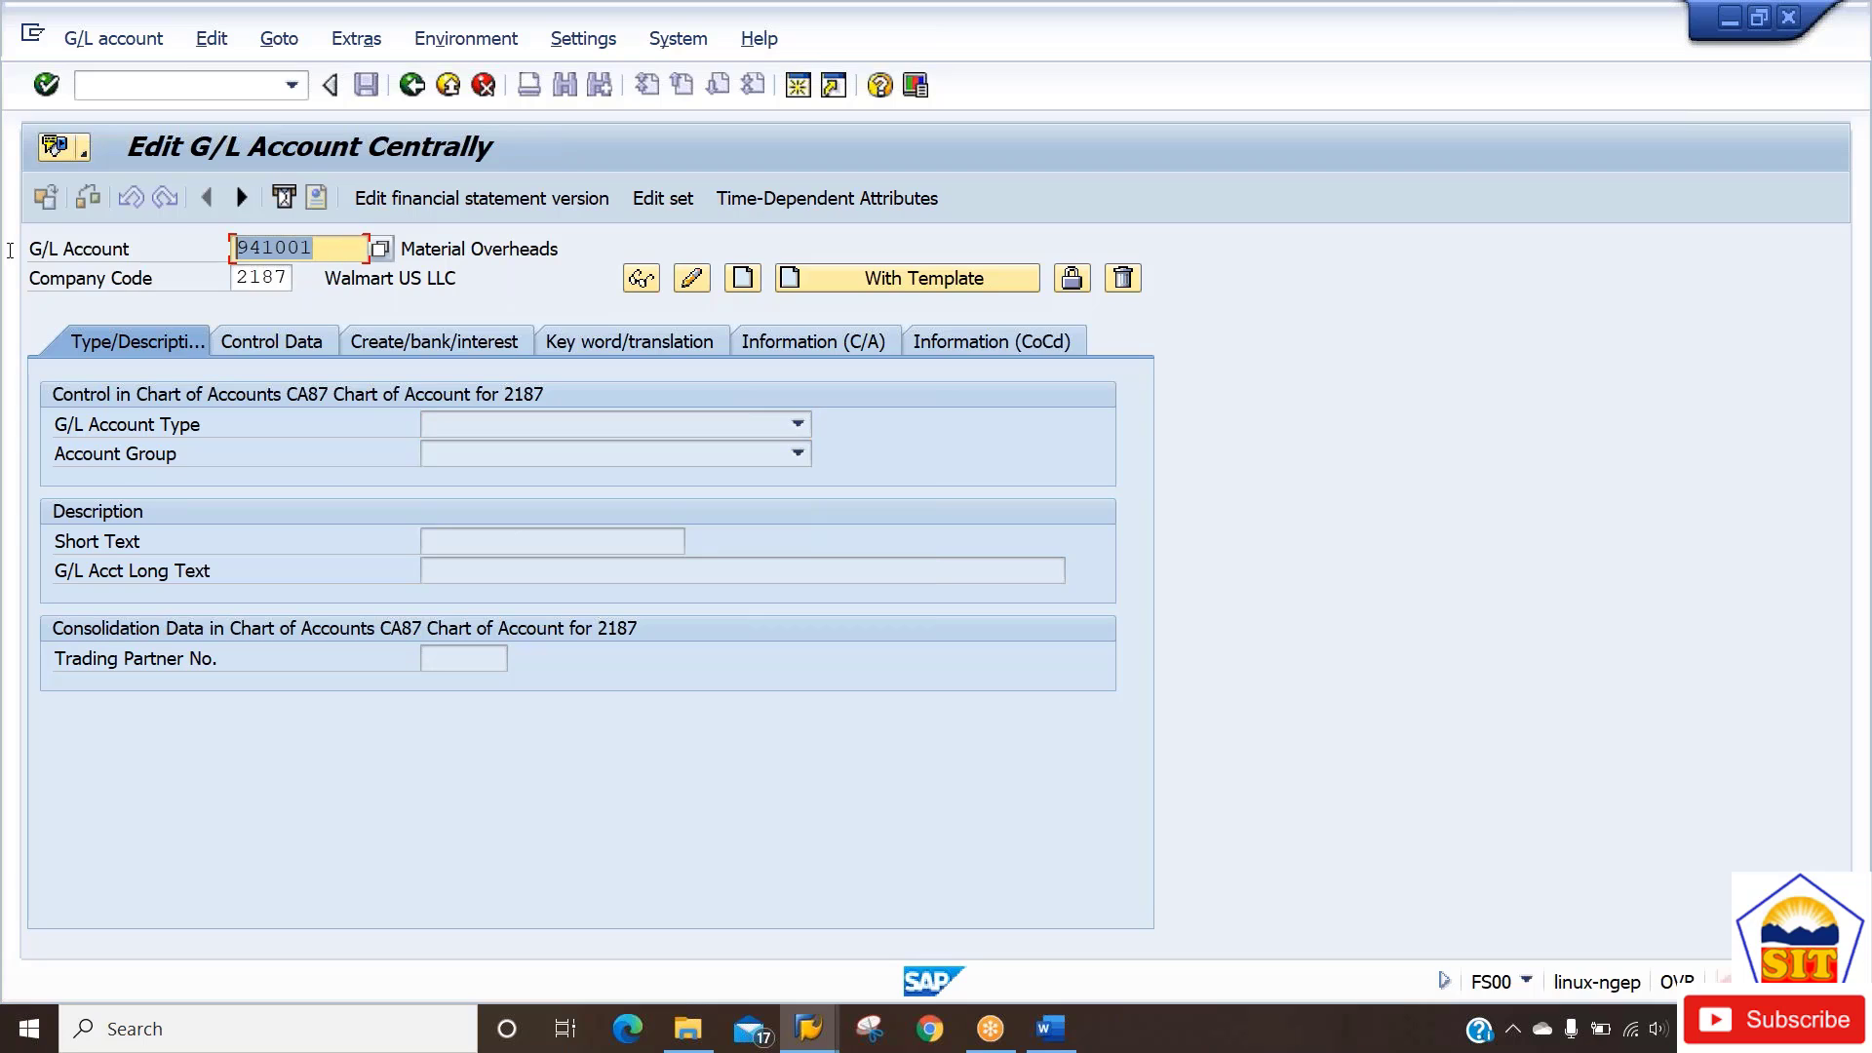
{"action": "type", "text": "700000"}
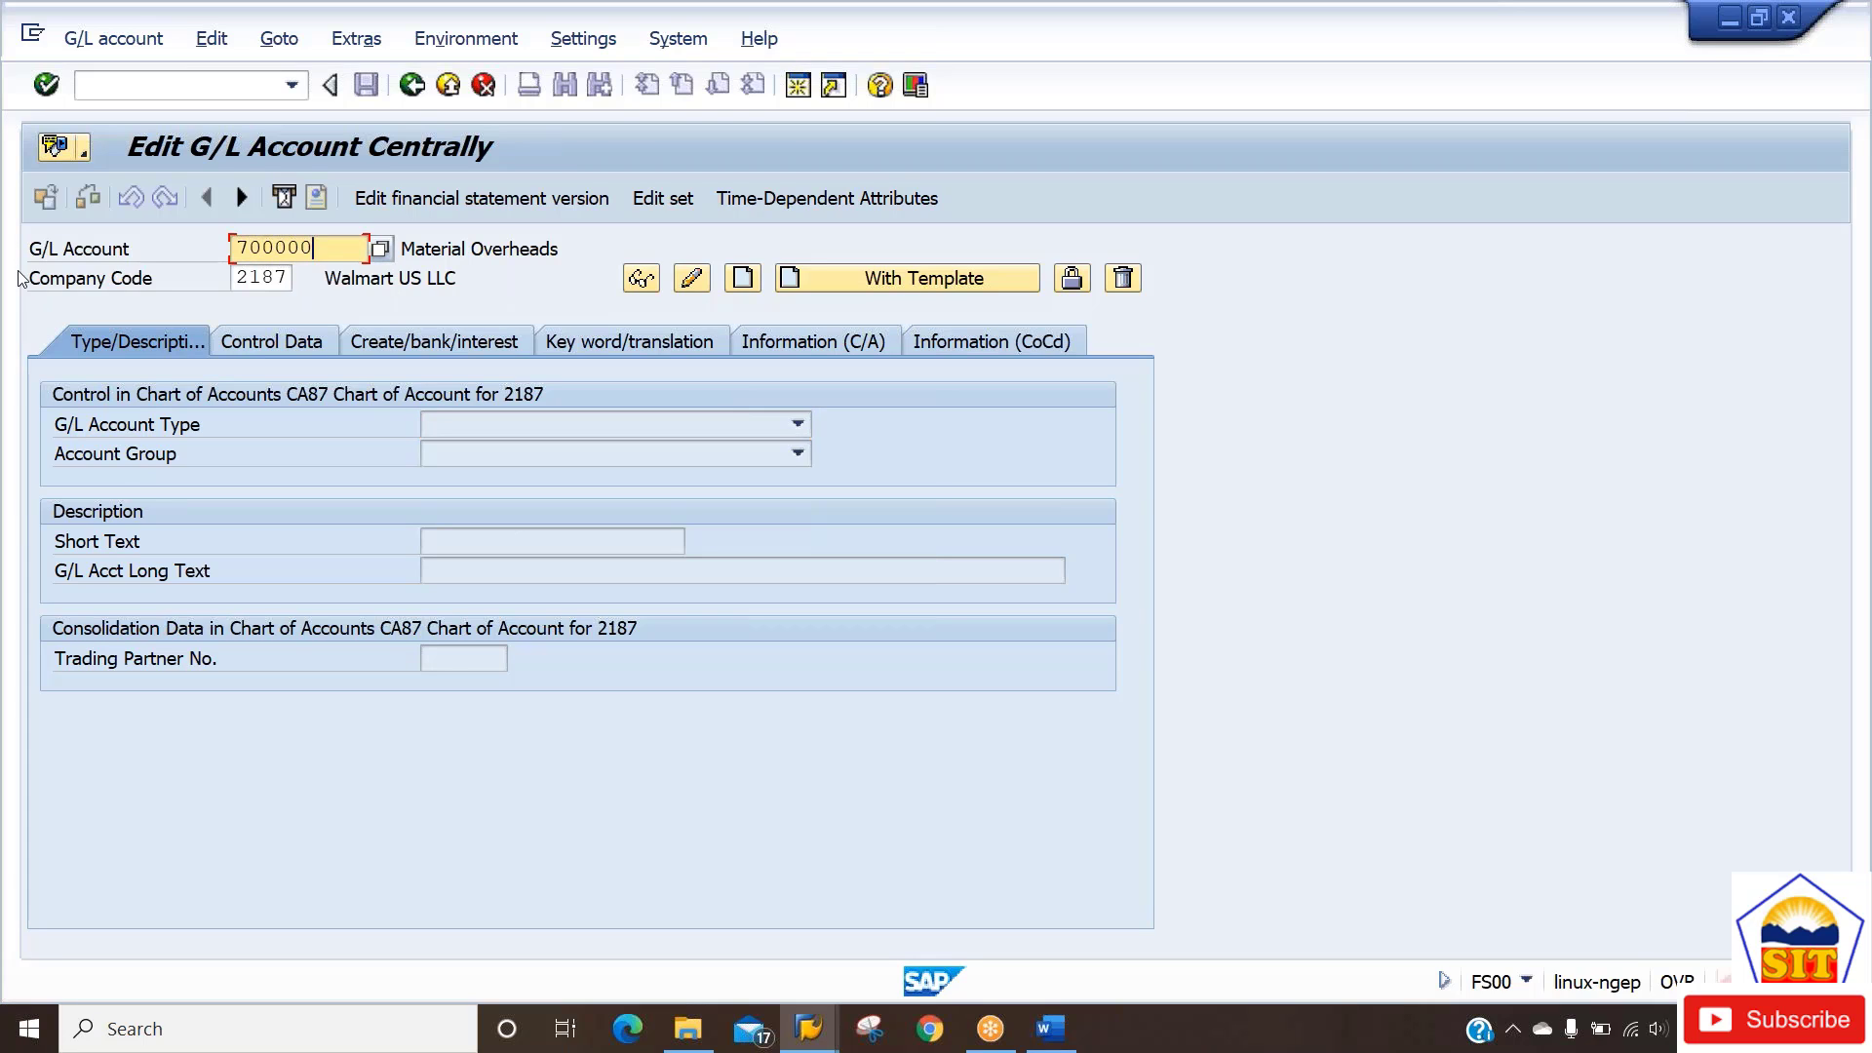
{"action": "key", "text": "Tab"}
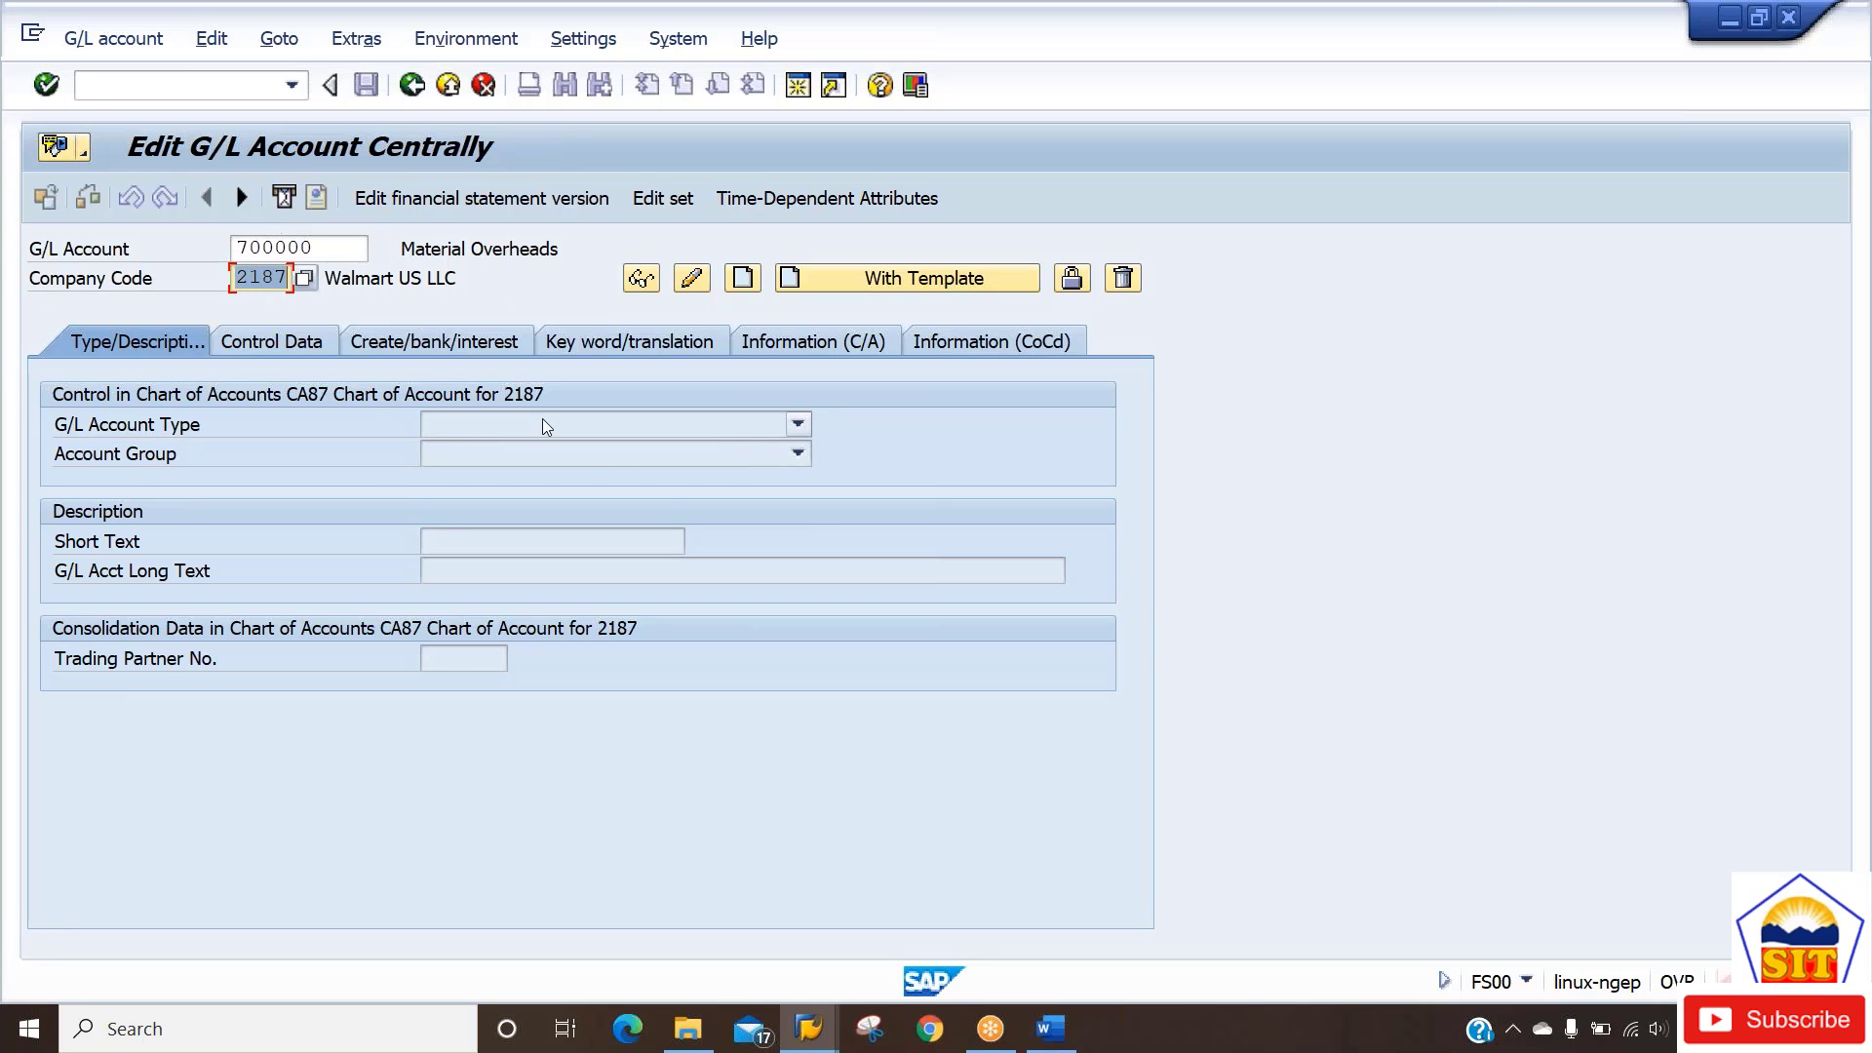
{"action": "left_click", "coordinate": [743, 278]}
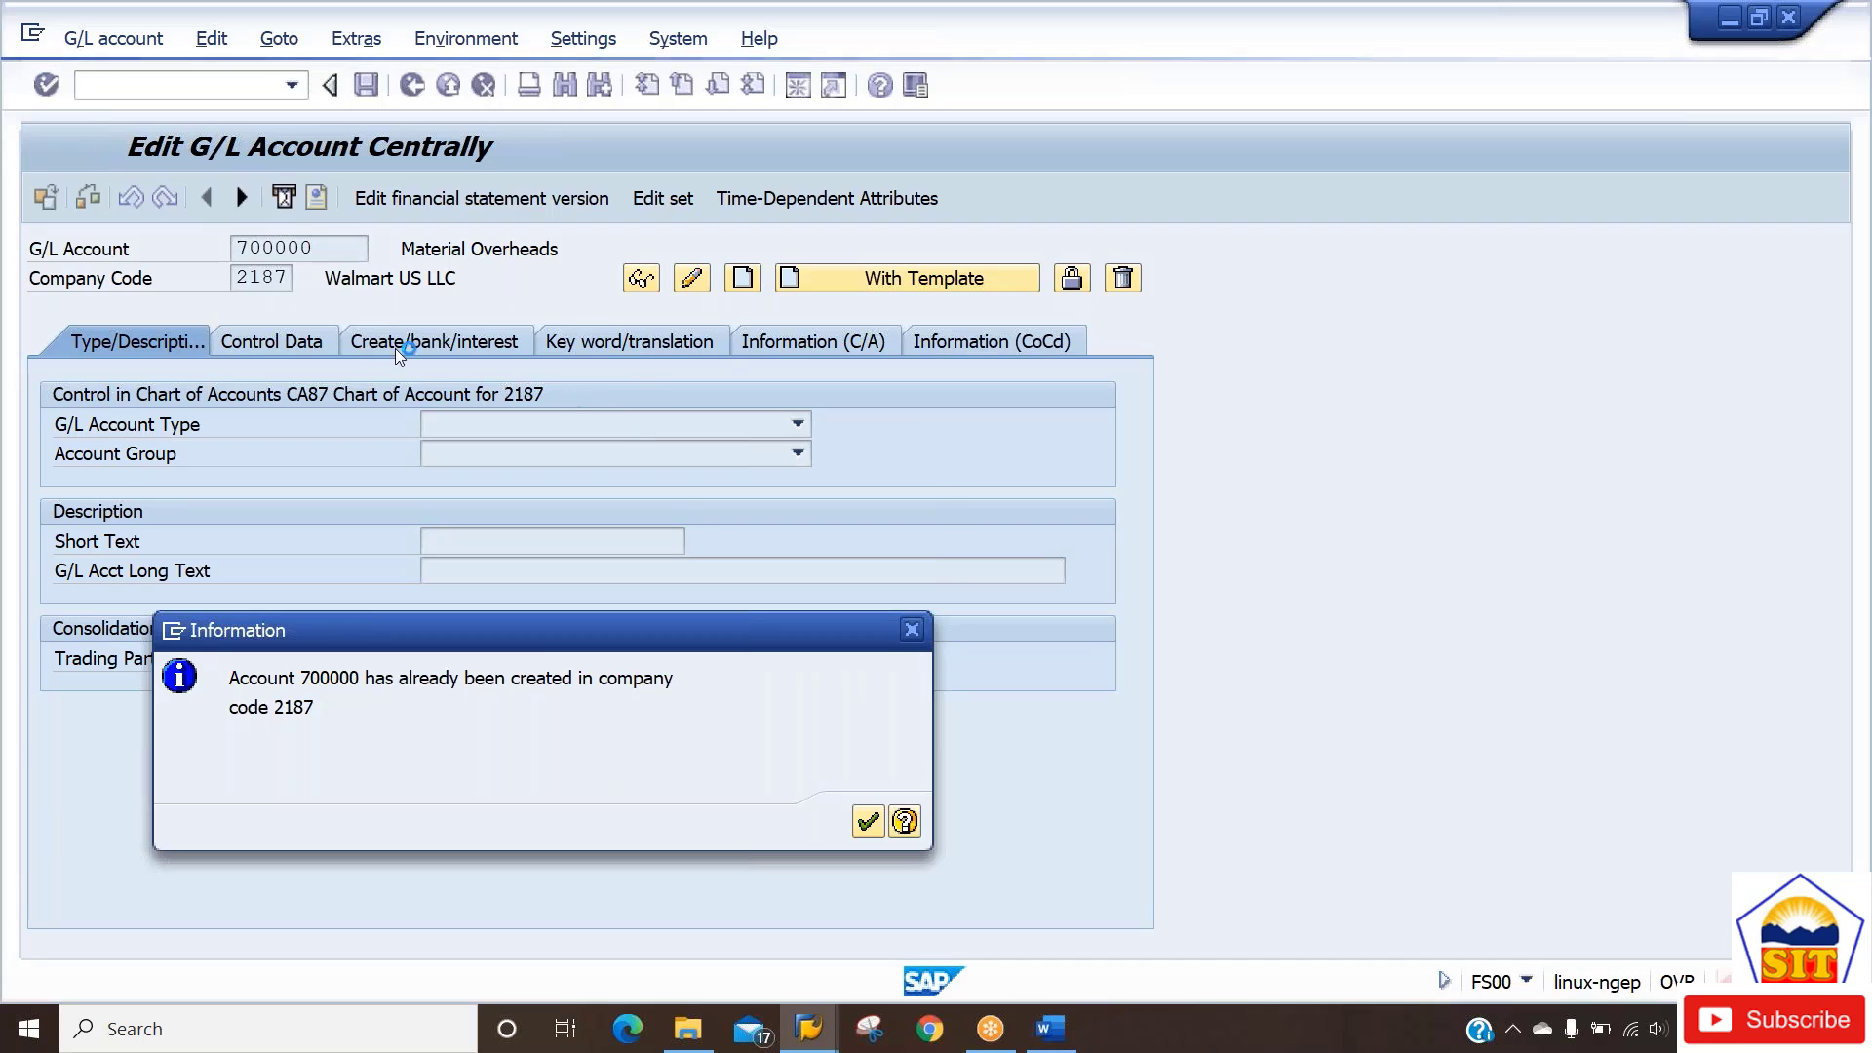
{"action": "key", "text": "Return"}
Change the G/L account number to 700007 and start creating it in company code 2187.
{"action": "key", "text": "BackSpace"}
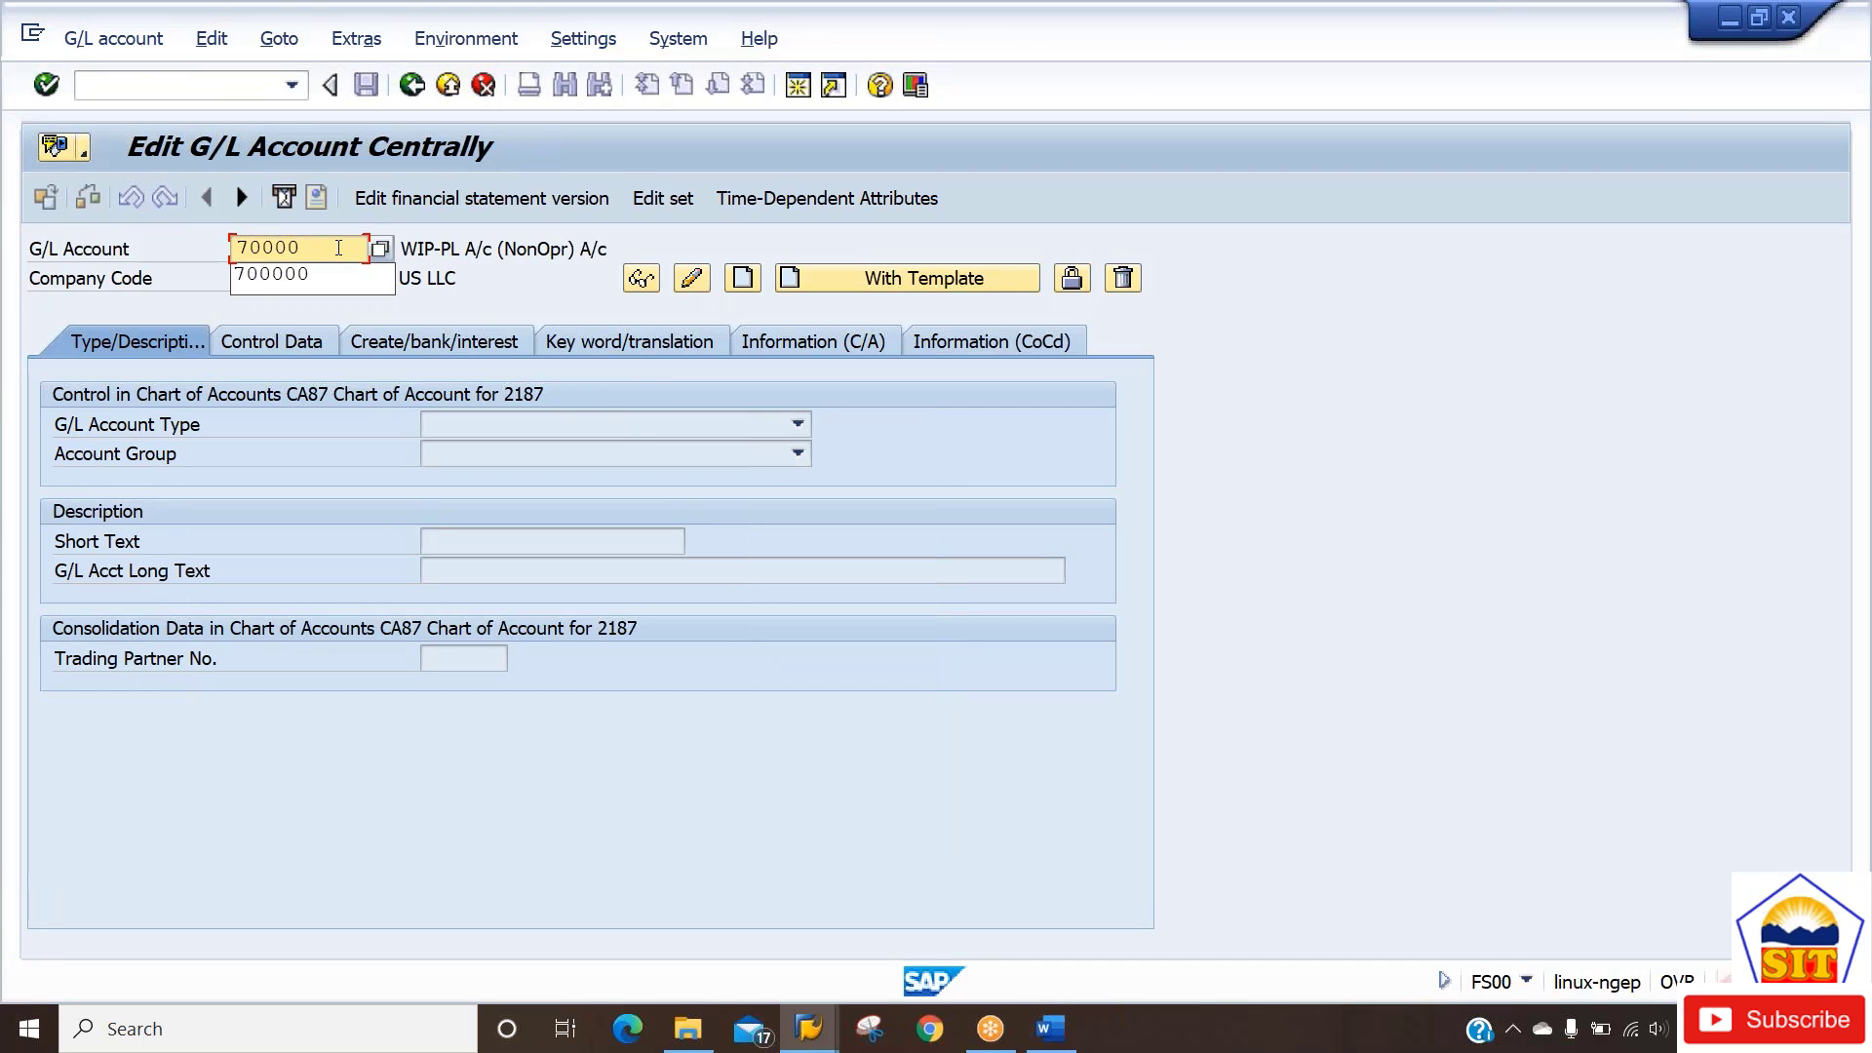
{"action": "type", "text": "7"}
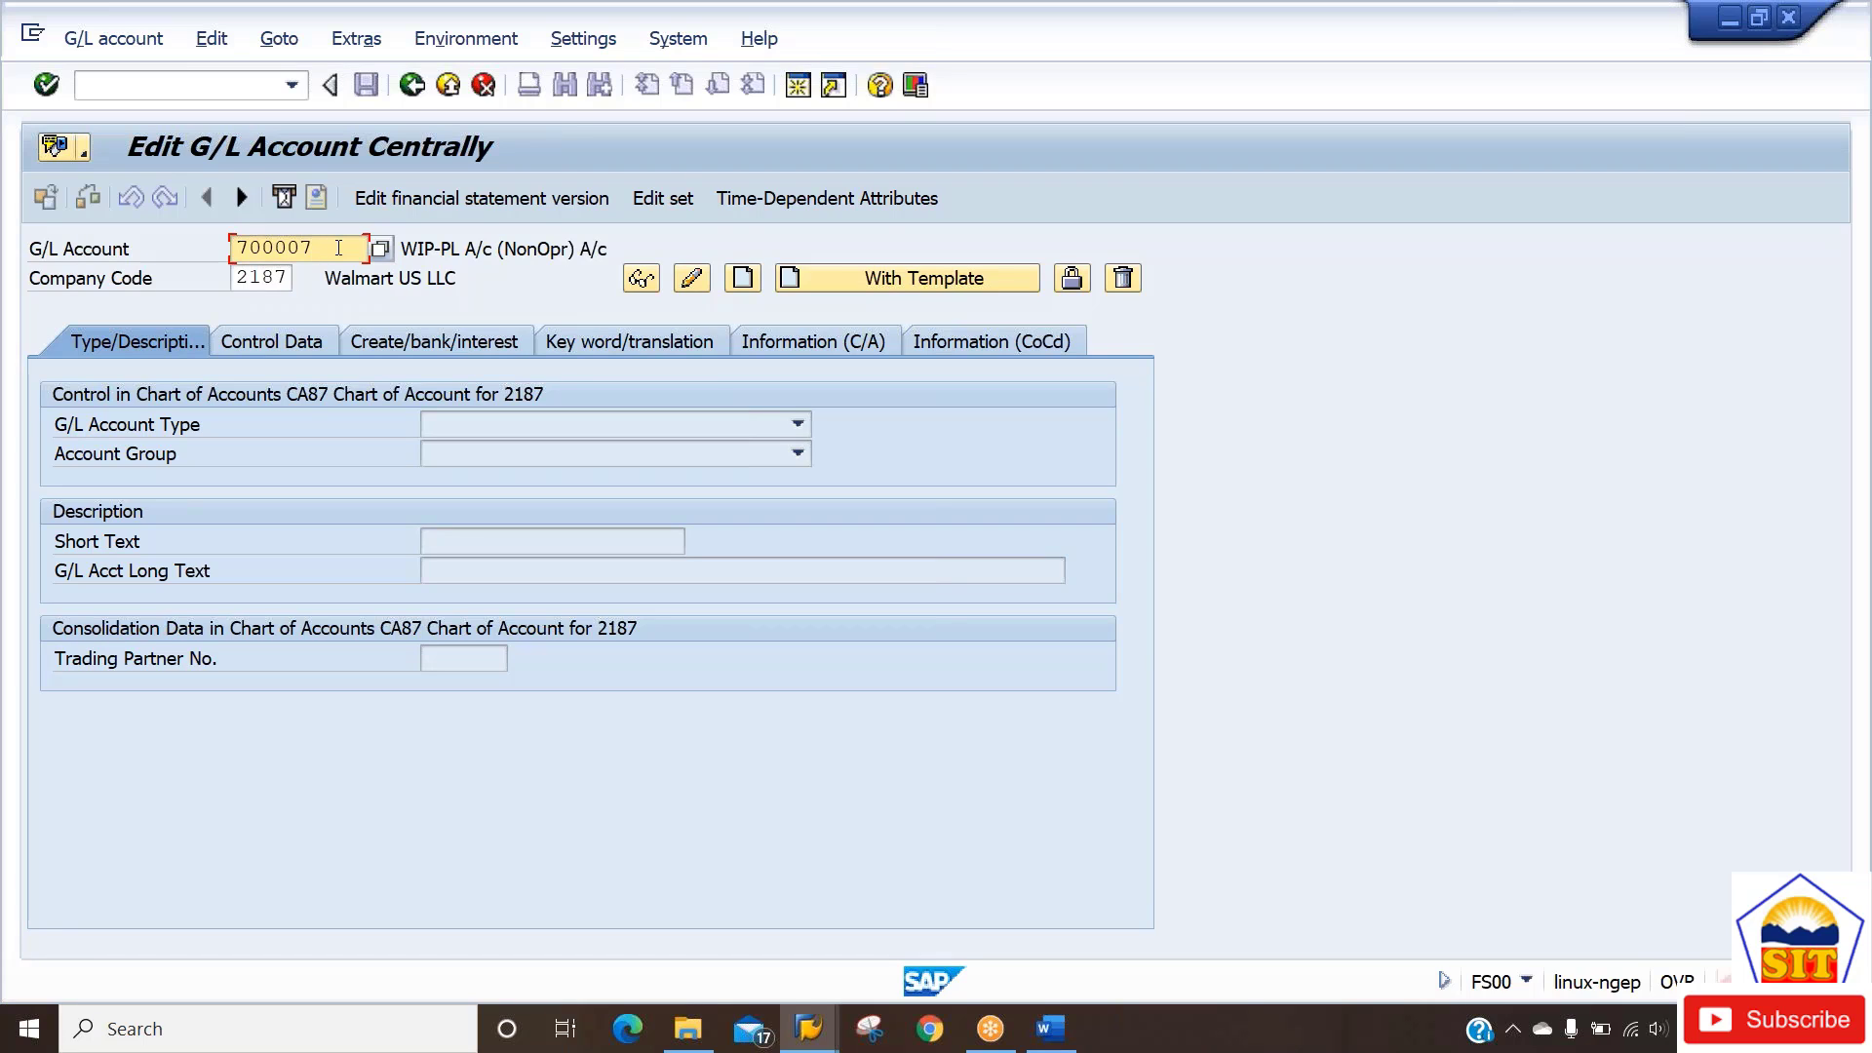
{"action": "left_click", "coordinate": [741, 281]}
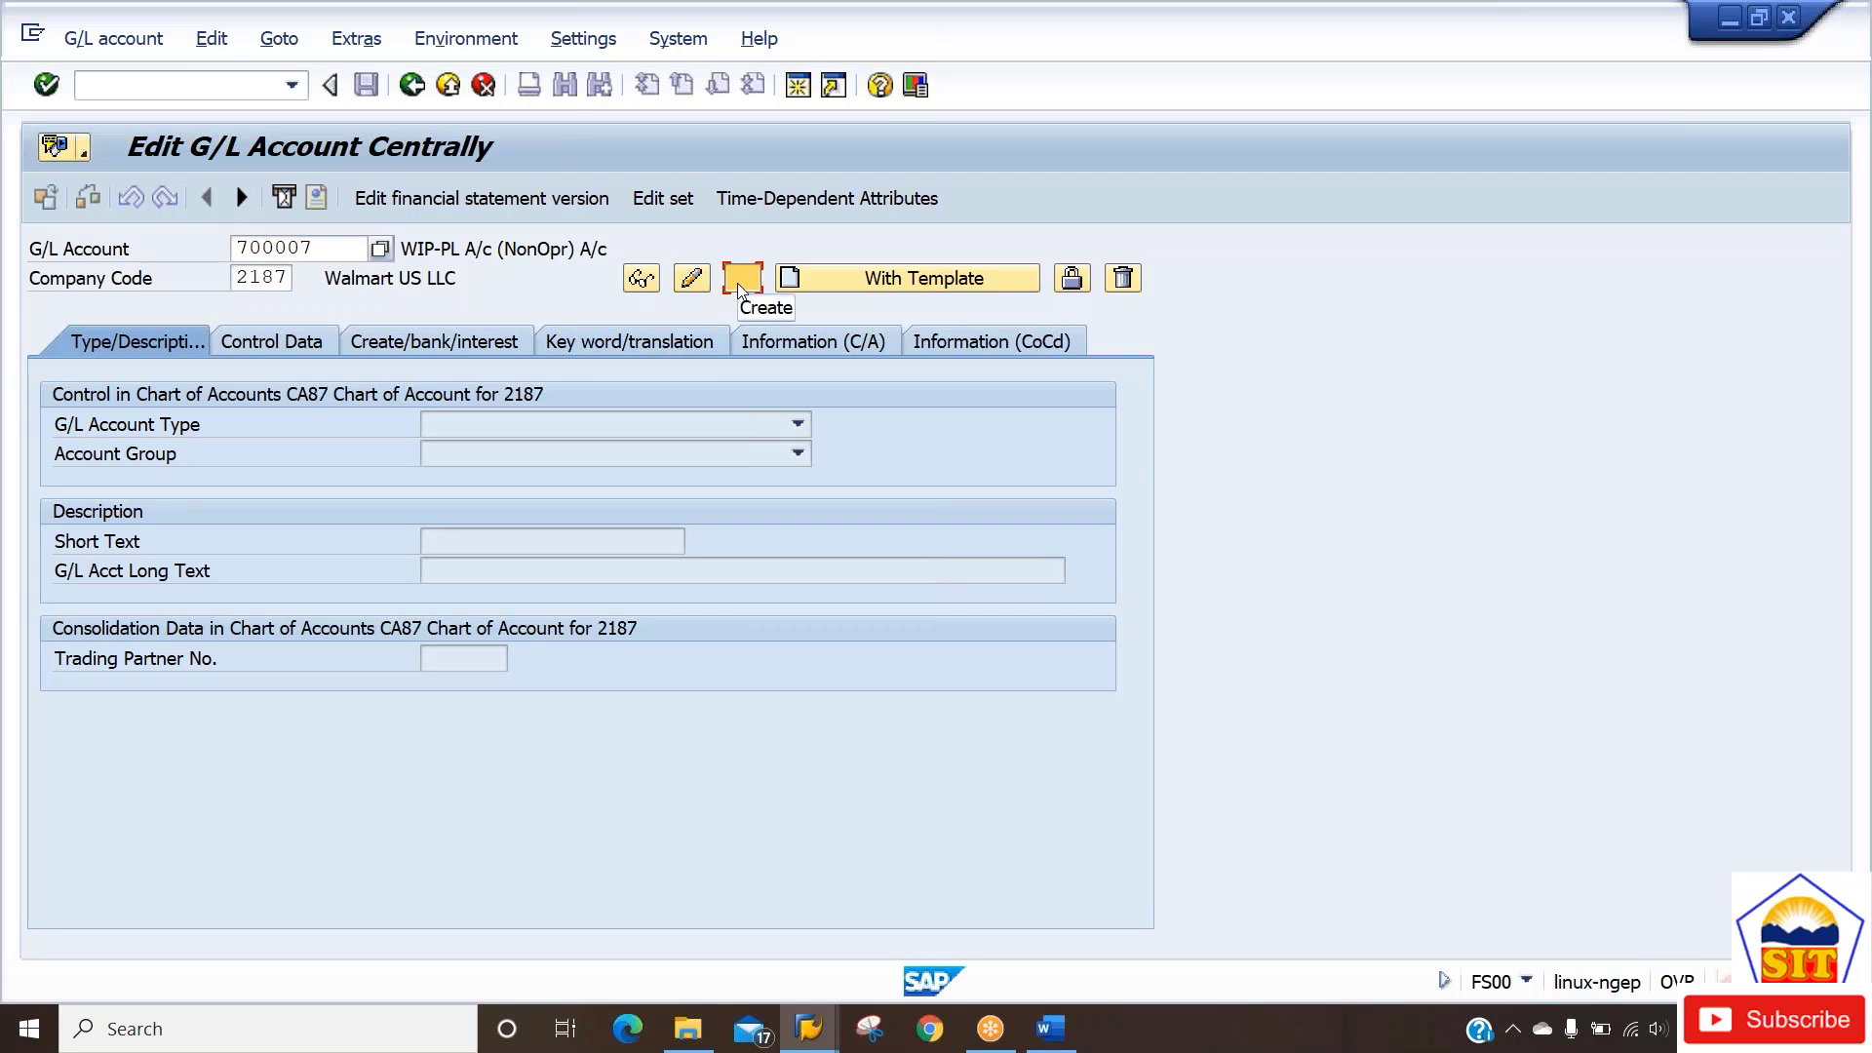
Set the account type to Nonoperating Expense or Income and the account group to NOPR Non Operating Income & Revenue.
{"action": "left_click", "coordinate": [656, 427]}
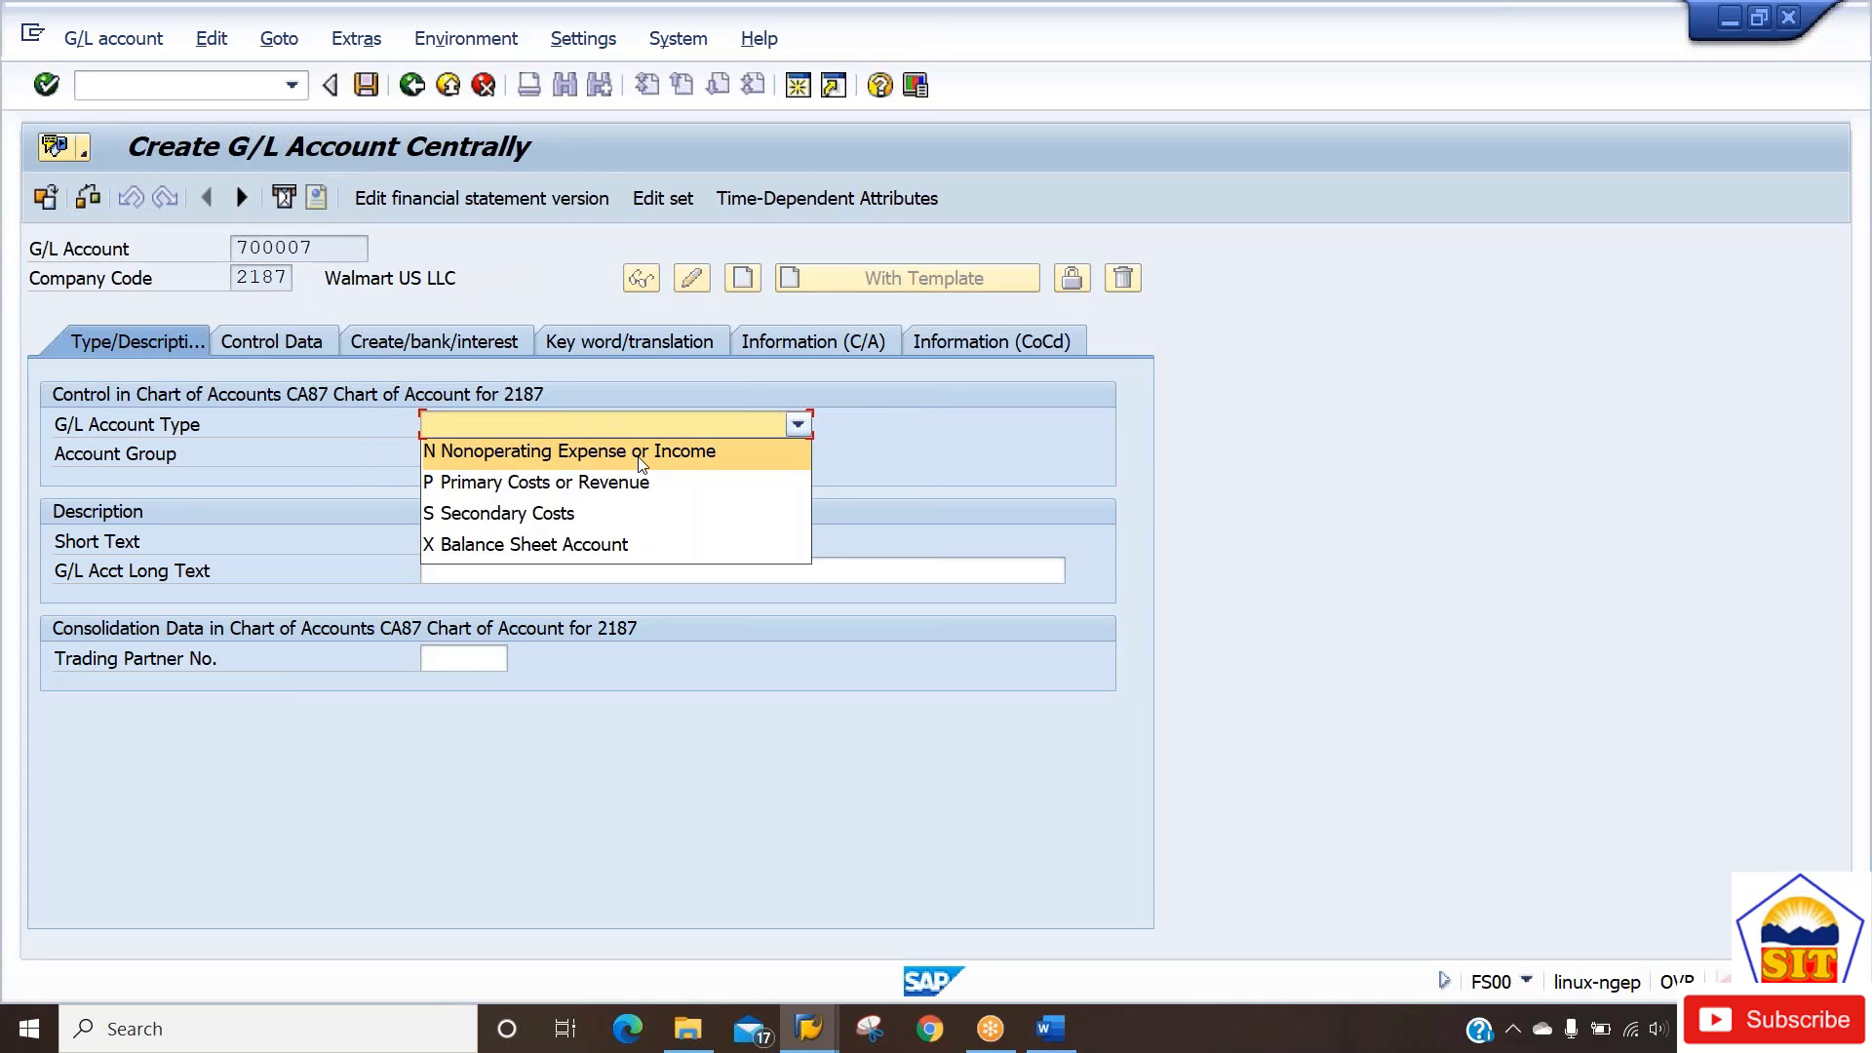
{"action": "left_click", "coordinate": [607, 461]}
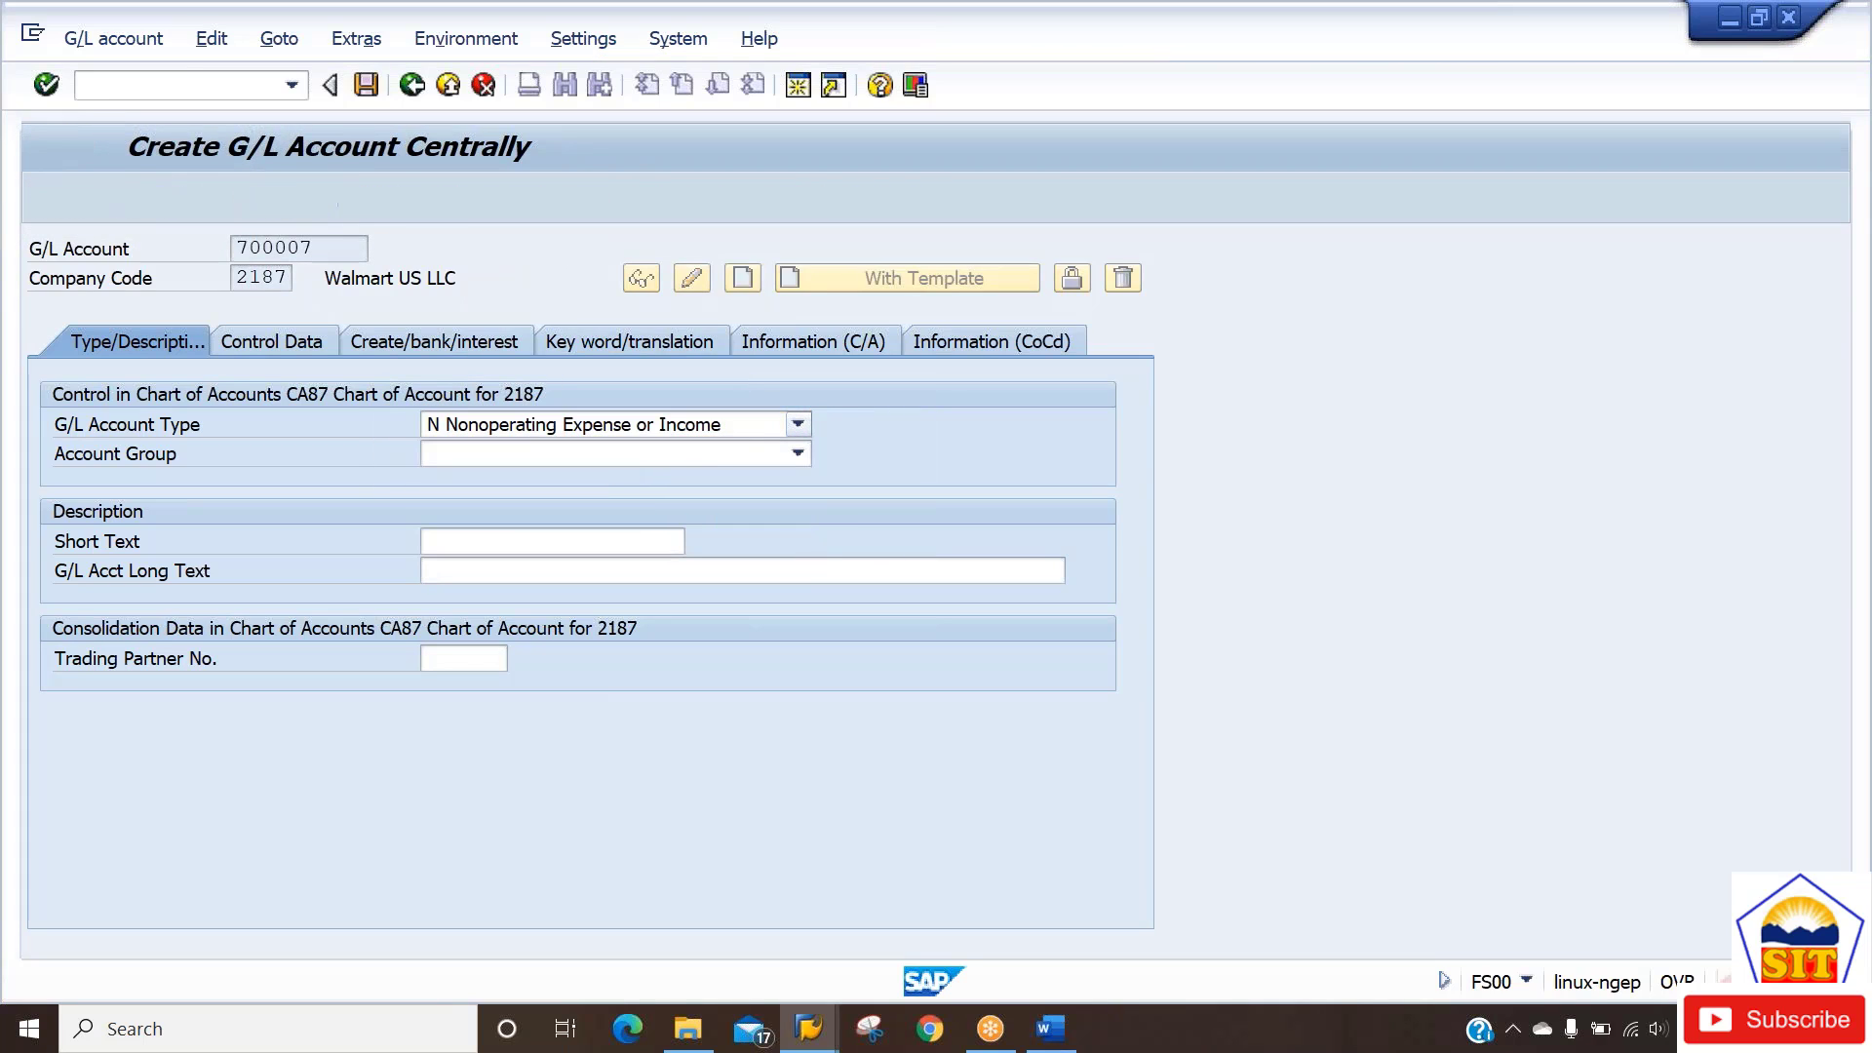
{"action": "left_click", "coordinate": [606, 462]}
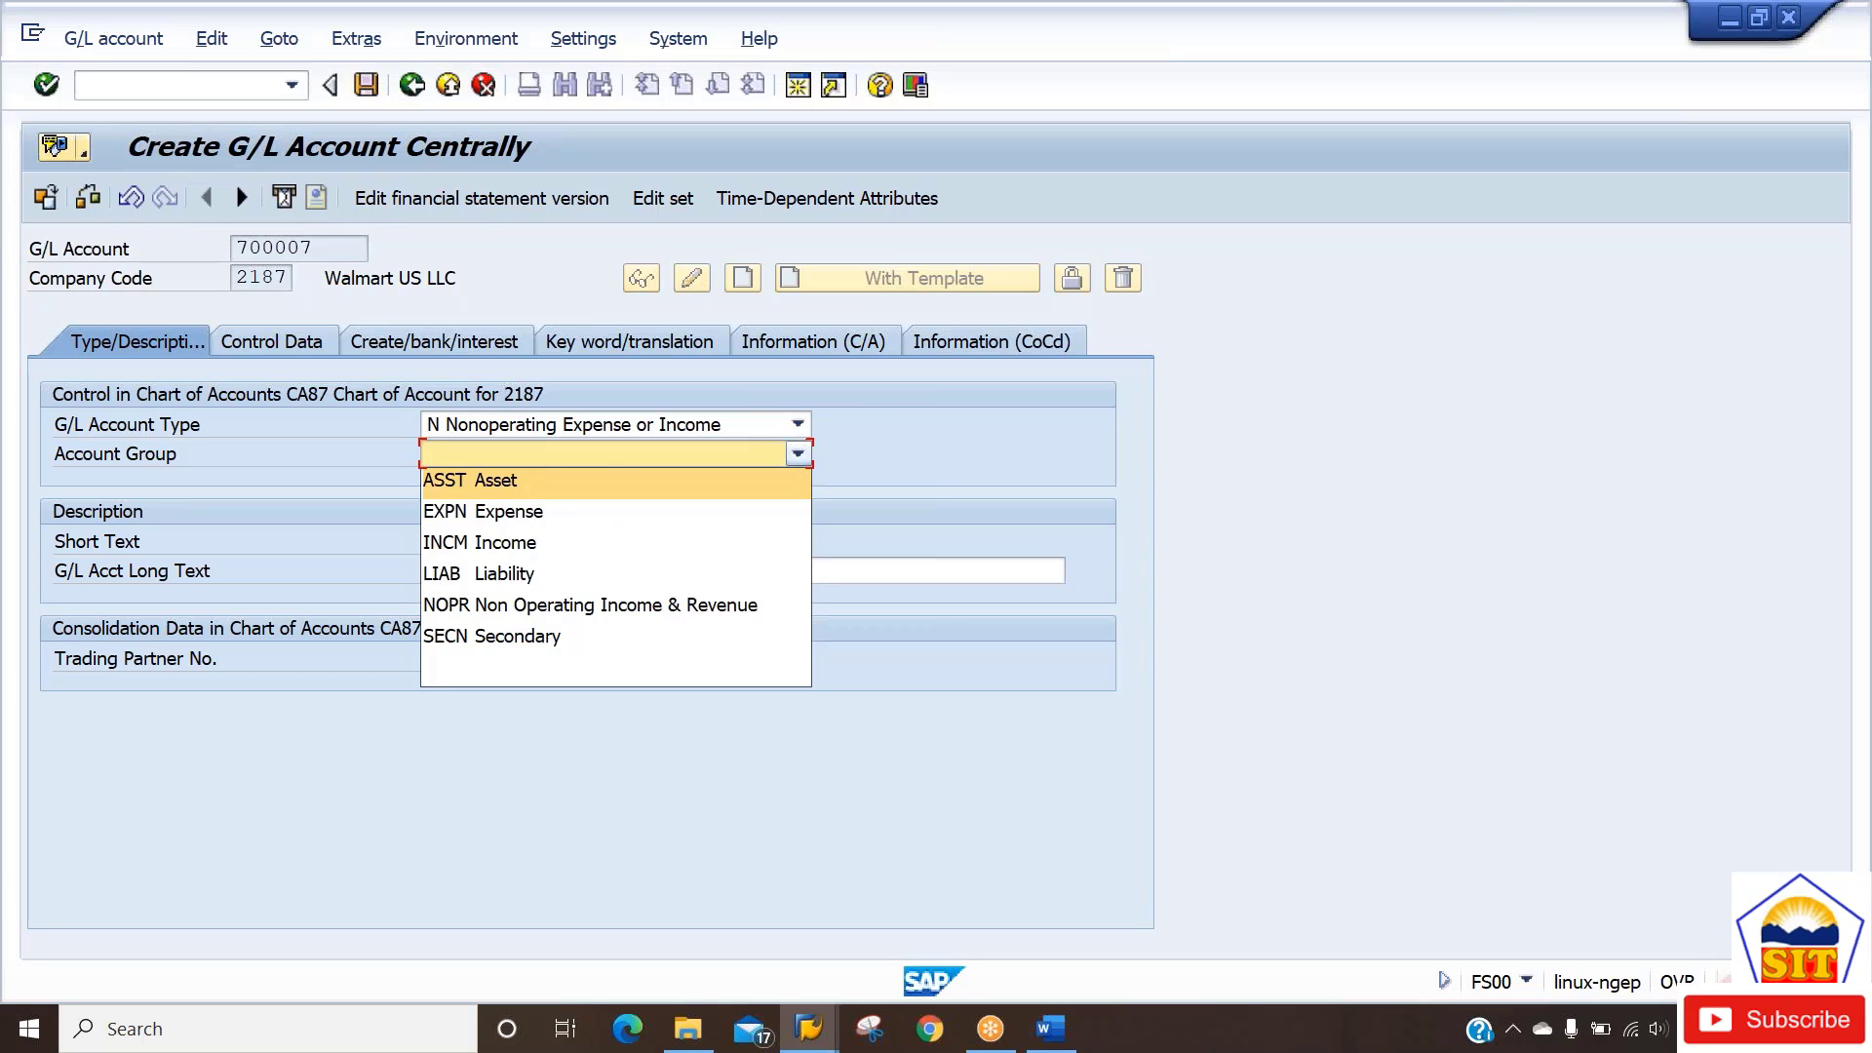
{"action": "left_click", "coordinate": [565, 604]}
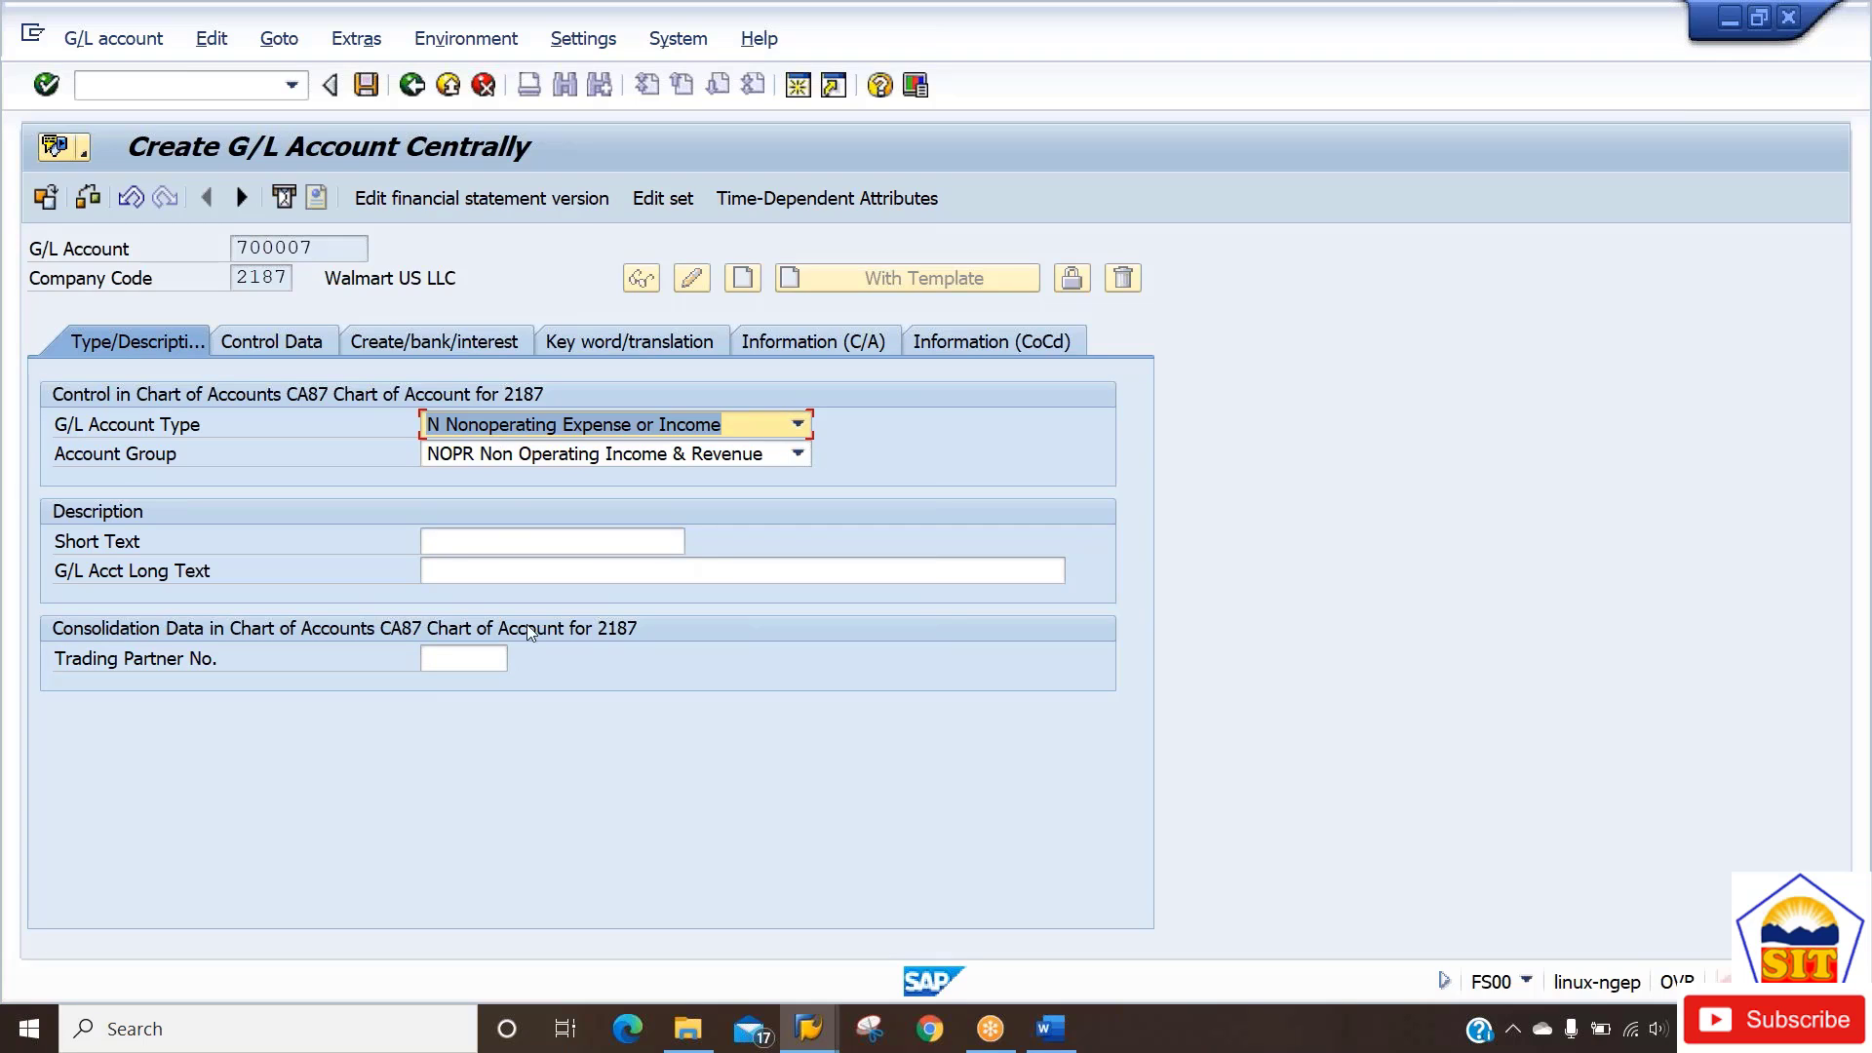
Enter WIP as both the short text and the G/L account long text, and open the account's control data.
{"action": "left_click", "coordinate": [473, 551]}
{"action": "key", "text": "Down"}
{"action": "key", "text": "Down"}
{"action": "key", "text": "Down"}
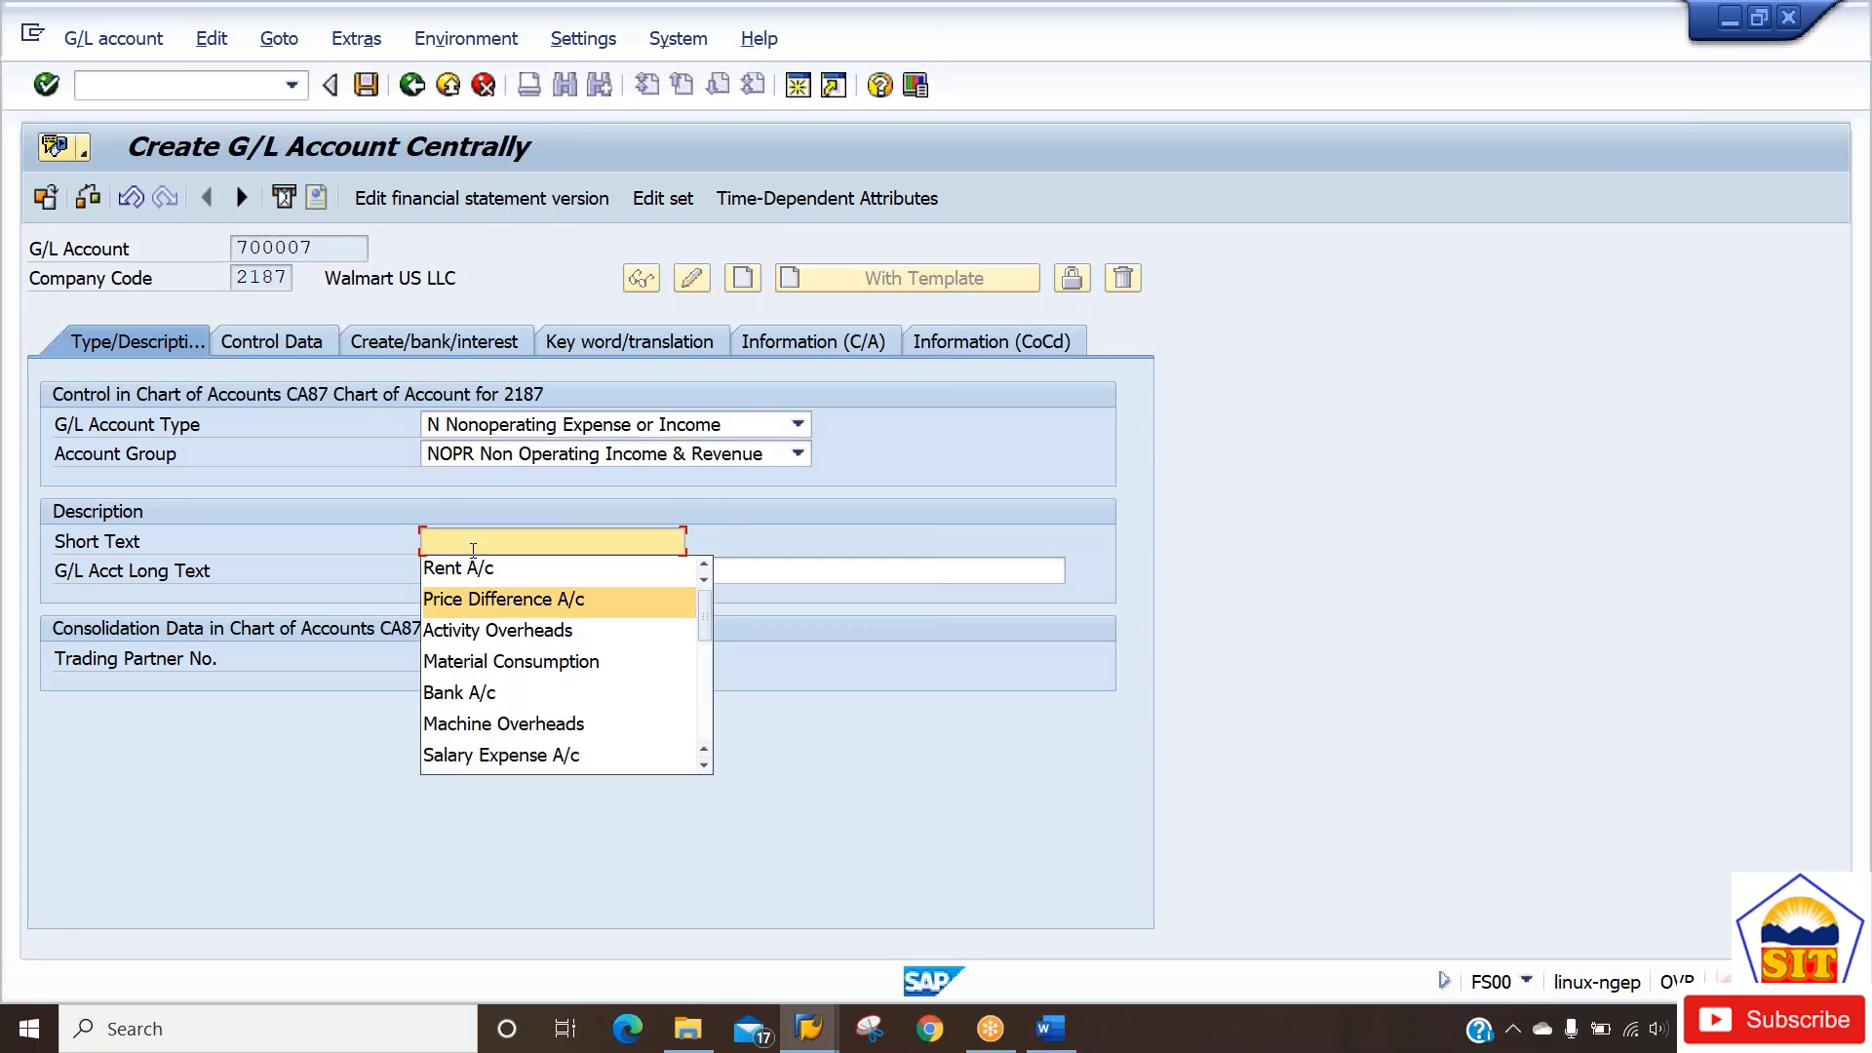
{"action": "key", "text": "Down"}
{"action": "key", "text": "Down"}
{"action": "type", "text": "WIP"}
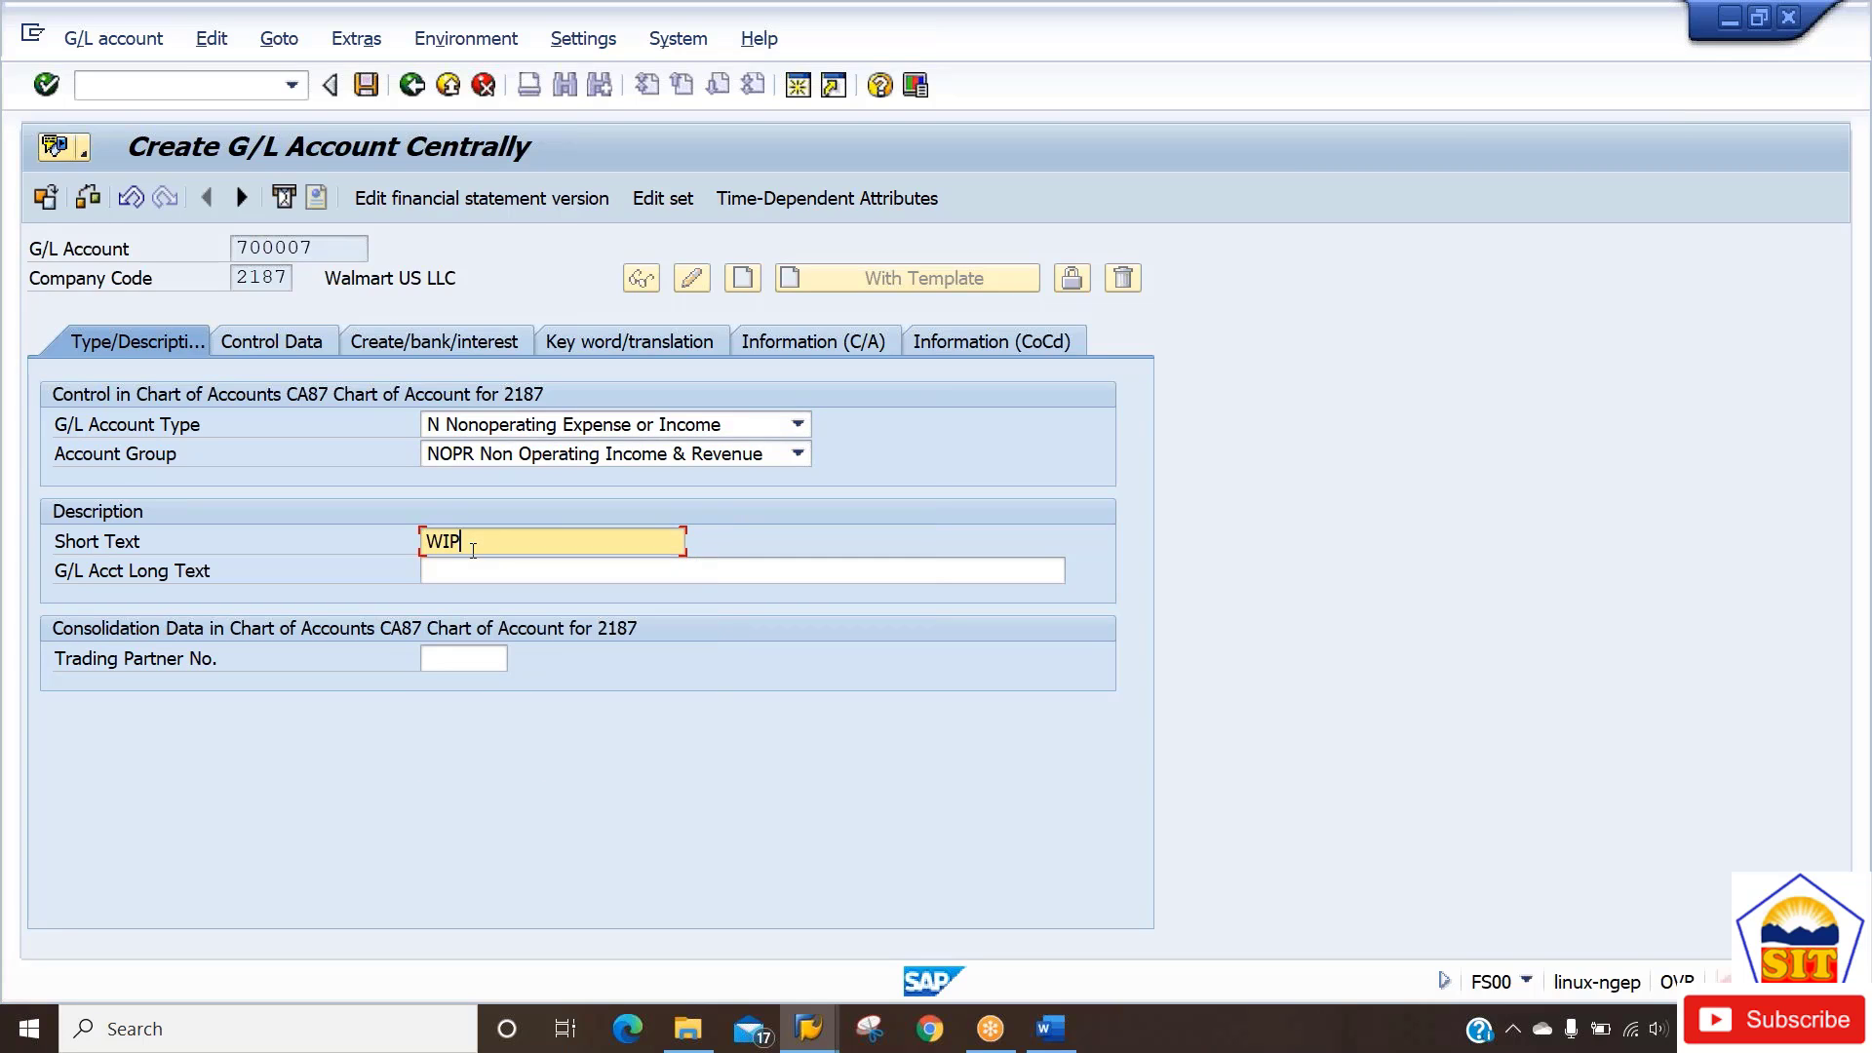
{"action": "key", "text": "Tab"}
{"action": "type", "text": "WIP"}
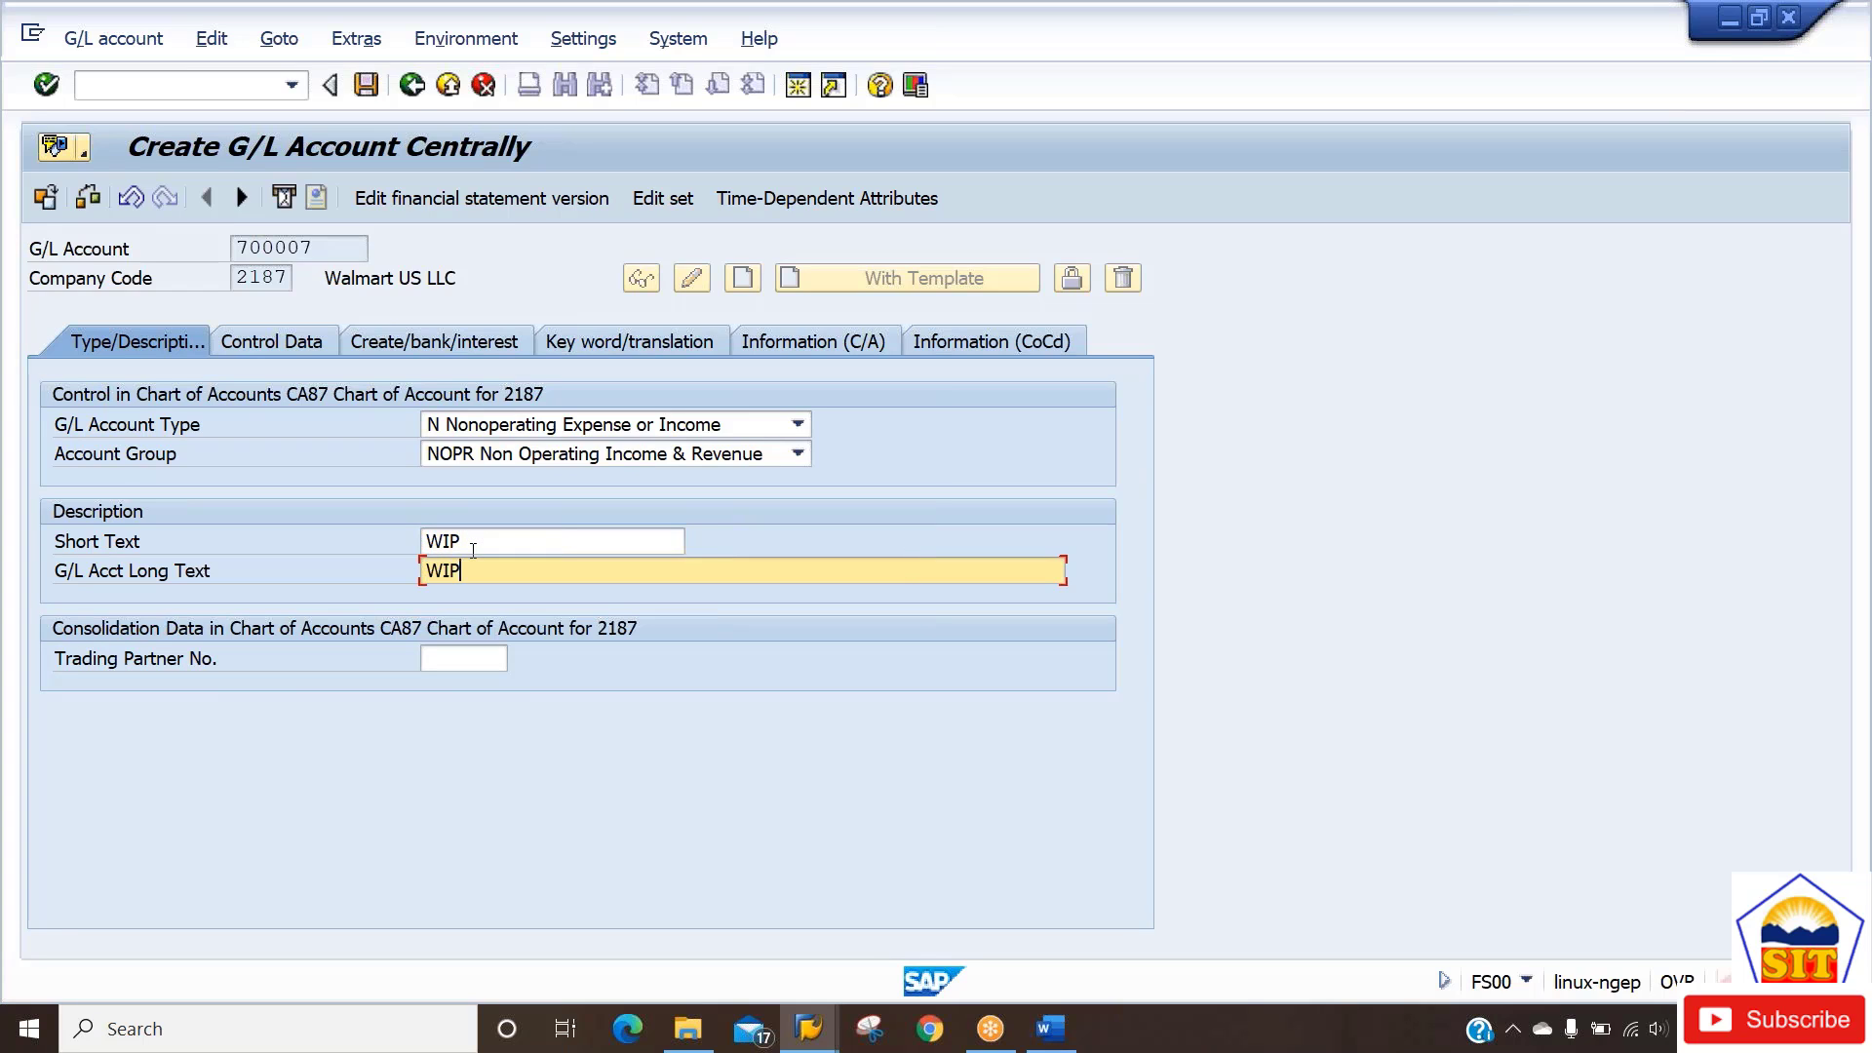
{"action": "left_click", "coordinate": [300, 340]}
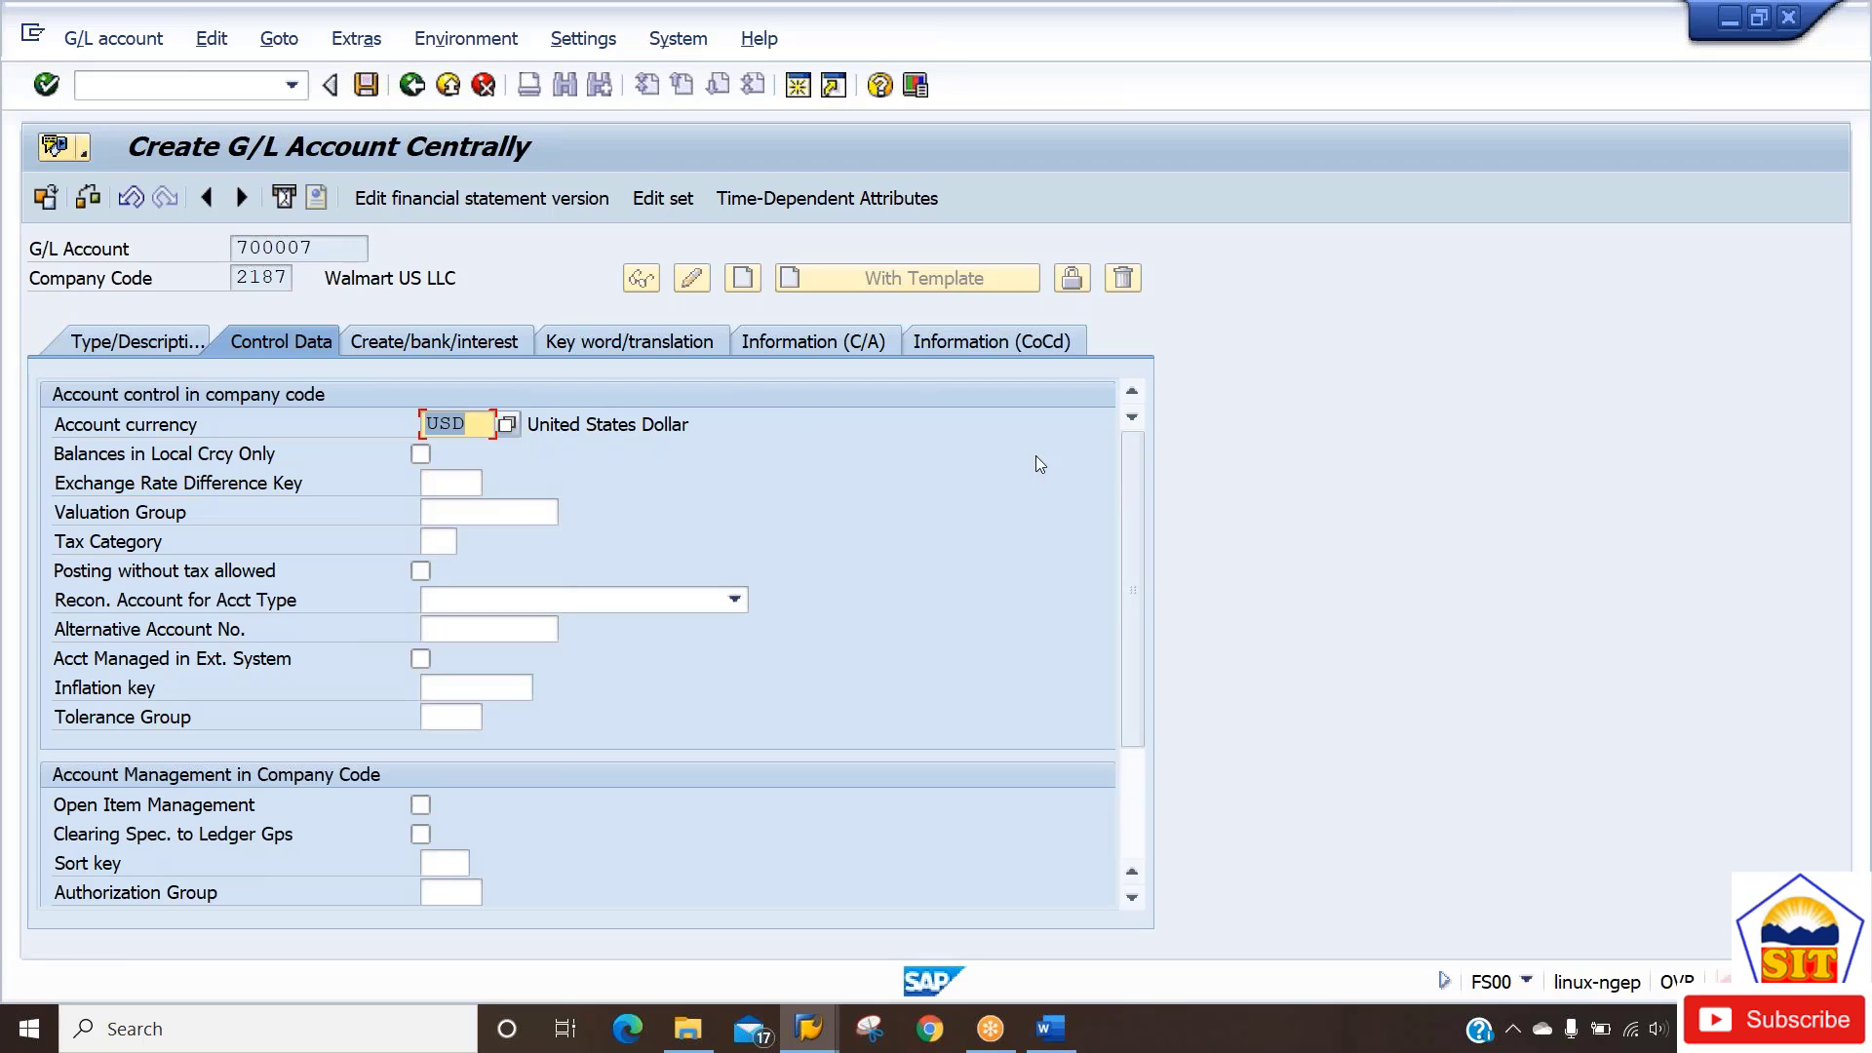
Discard the unfinished G/L account 700007 and restart transaction FS00.
{"action": "left_click_drag", "start_coordinate": [1131, 476], "coordinate": [1120, 611]}
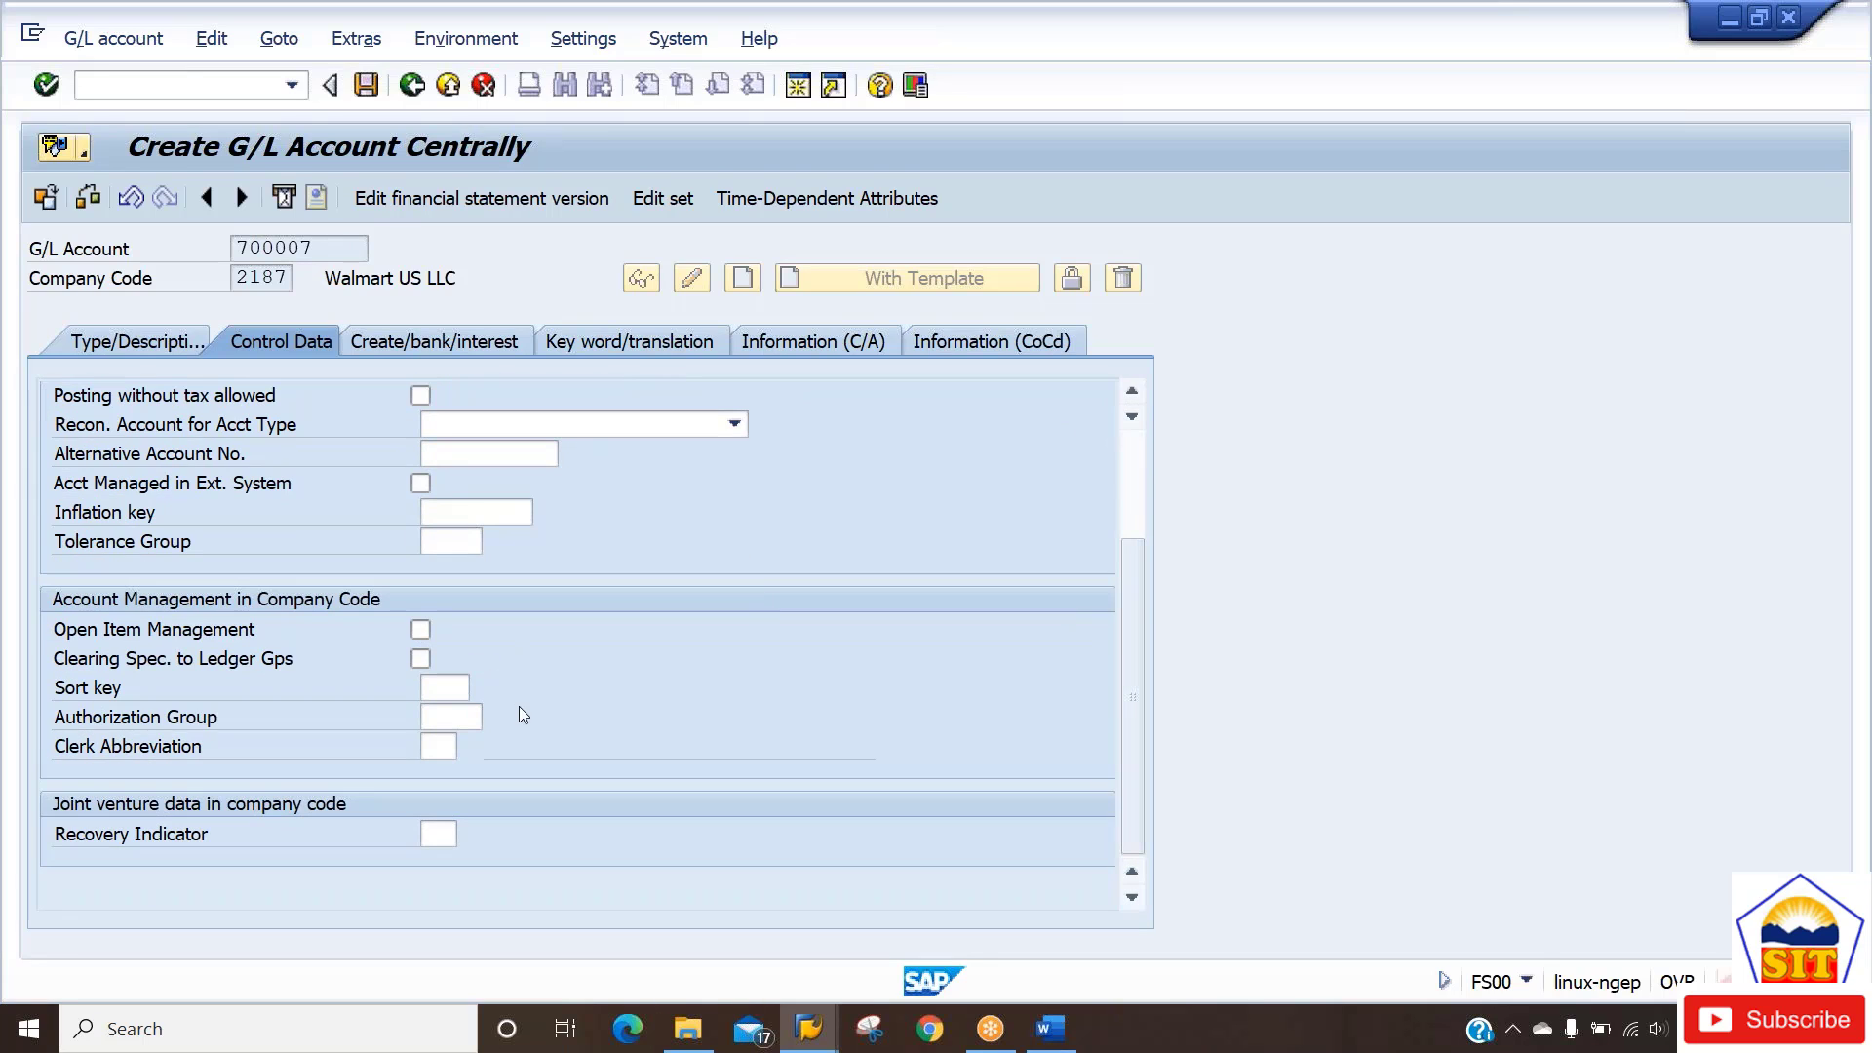
{"action": "left_click", "coordinate": [452, 688]}
{"action": "left_click", "coordinate": [244, 85]}
{"action": "type", "text": "/nfs00"}
{"action": "key", "text": "Return"}
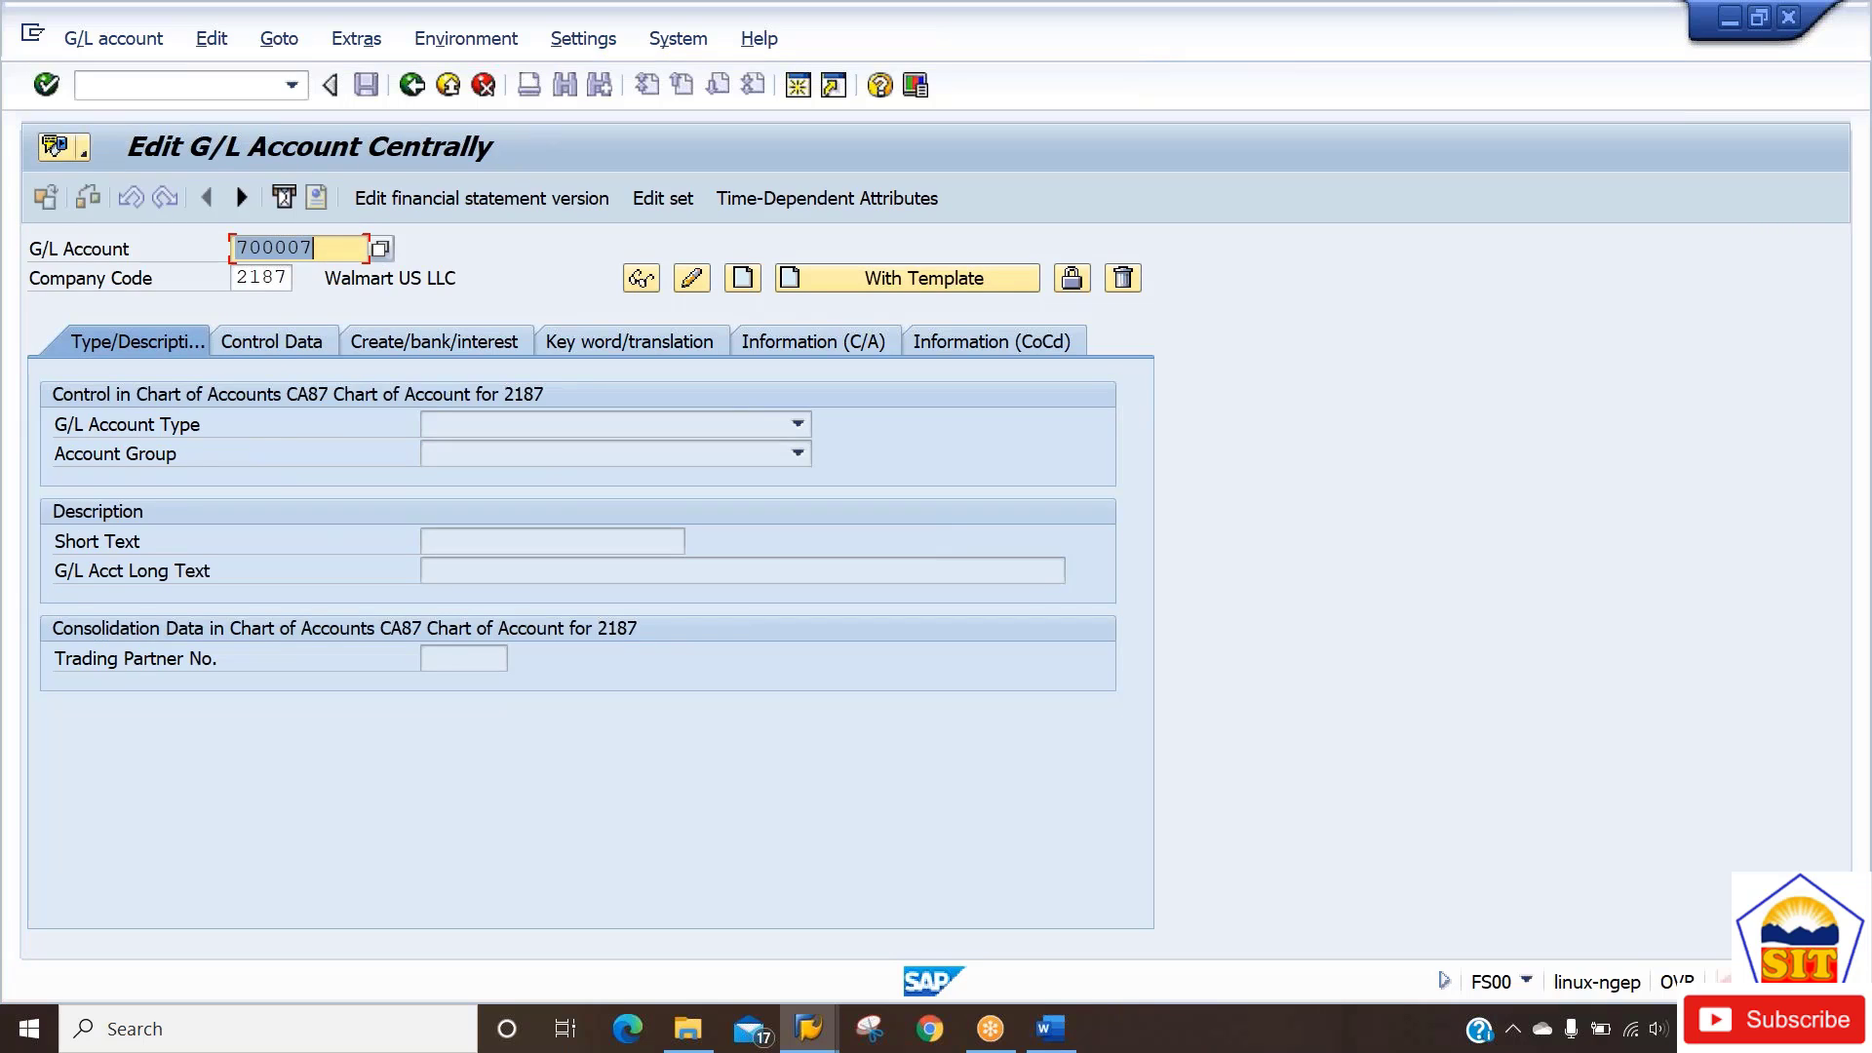
Enter G/L account 400000 with company code 2191 and start creating it.
{"action": "type", "text": "400000"}
{"action": "key", "text": "Tab"}
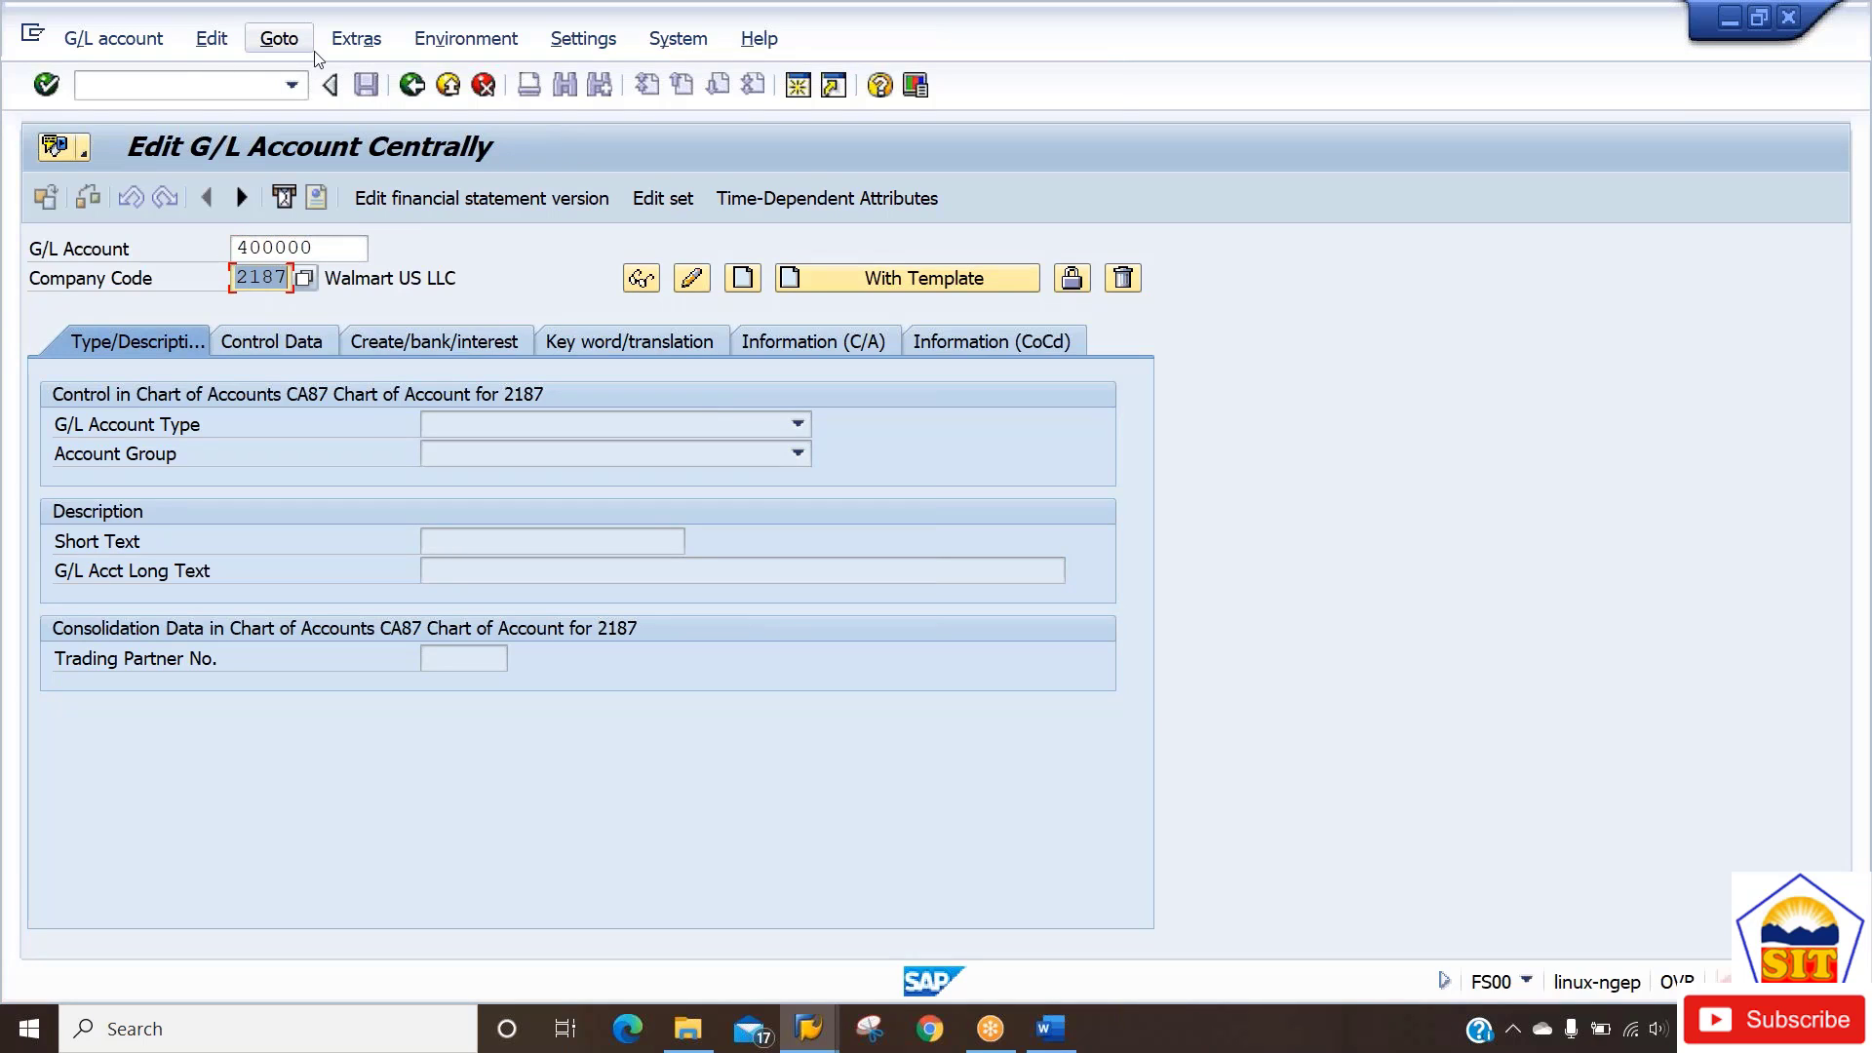
{"action": "type", "text": "2191"}
{"action": "key", "text": "Return"}
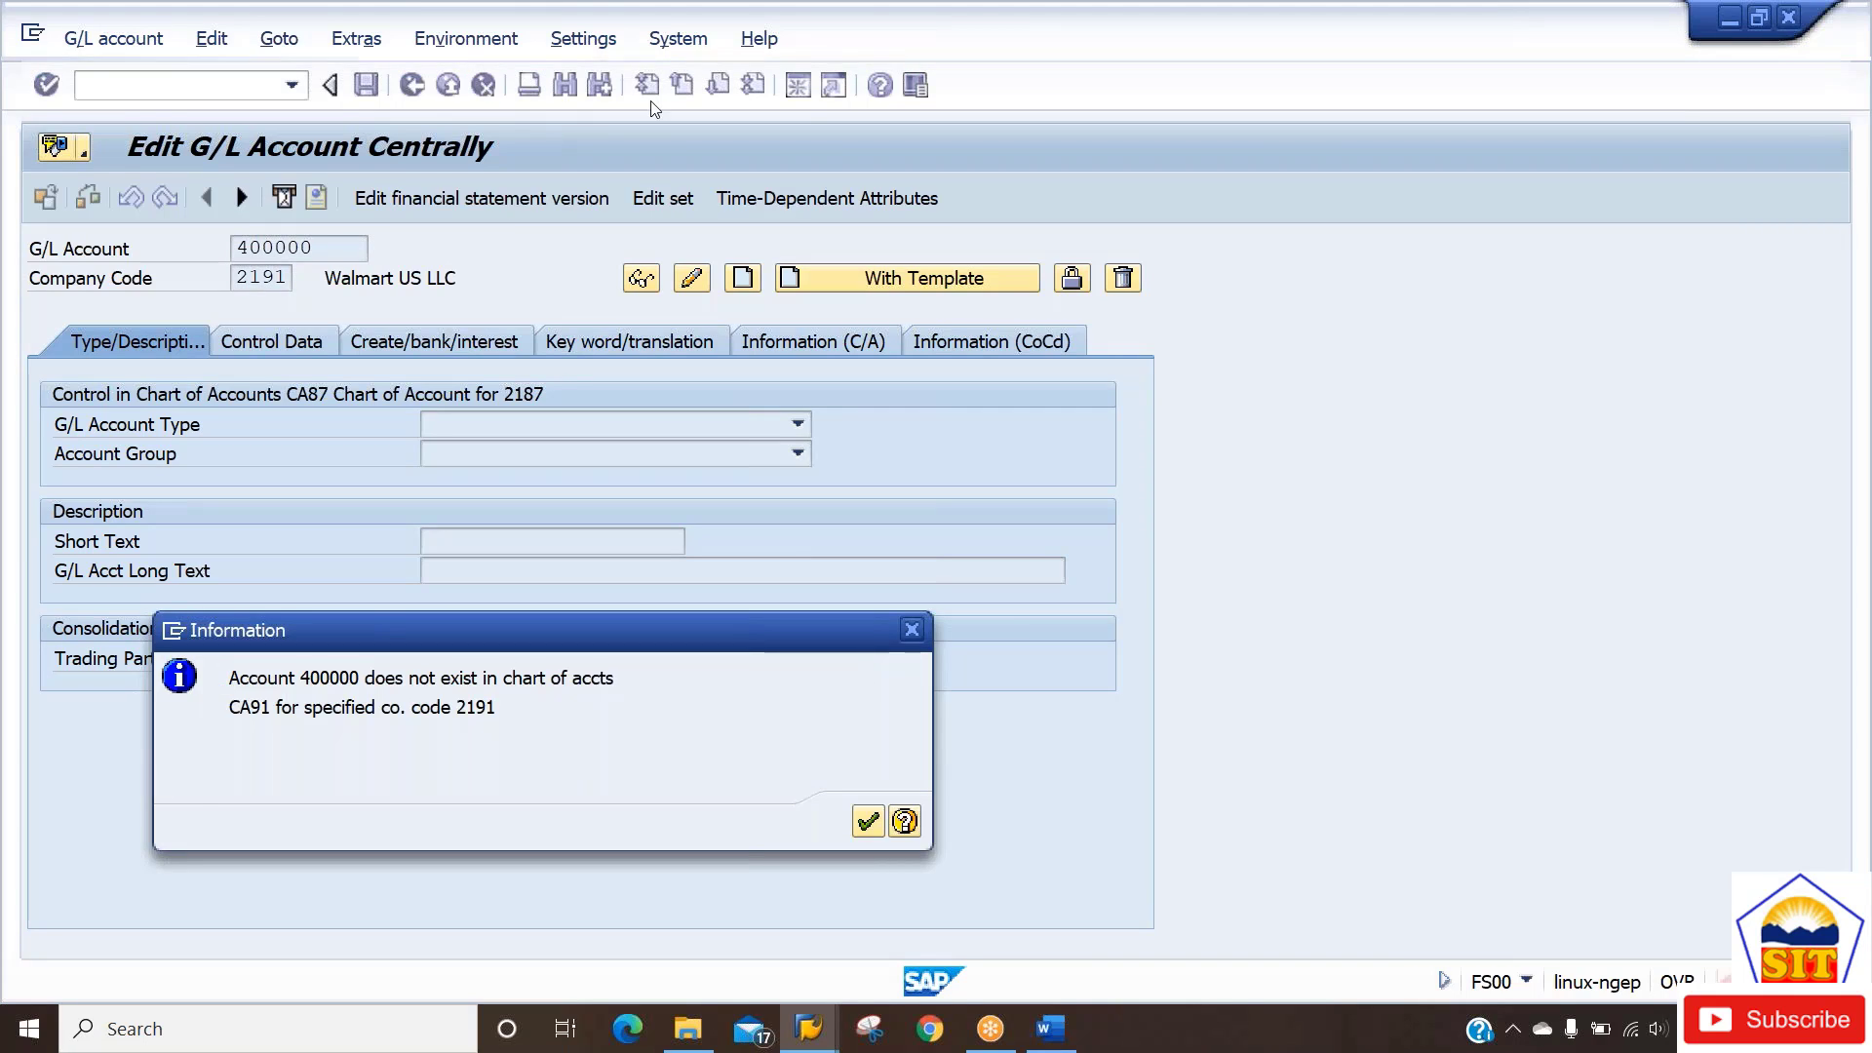
{"action": "key", "text": "Return"}
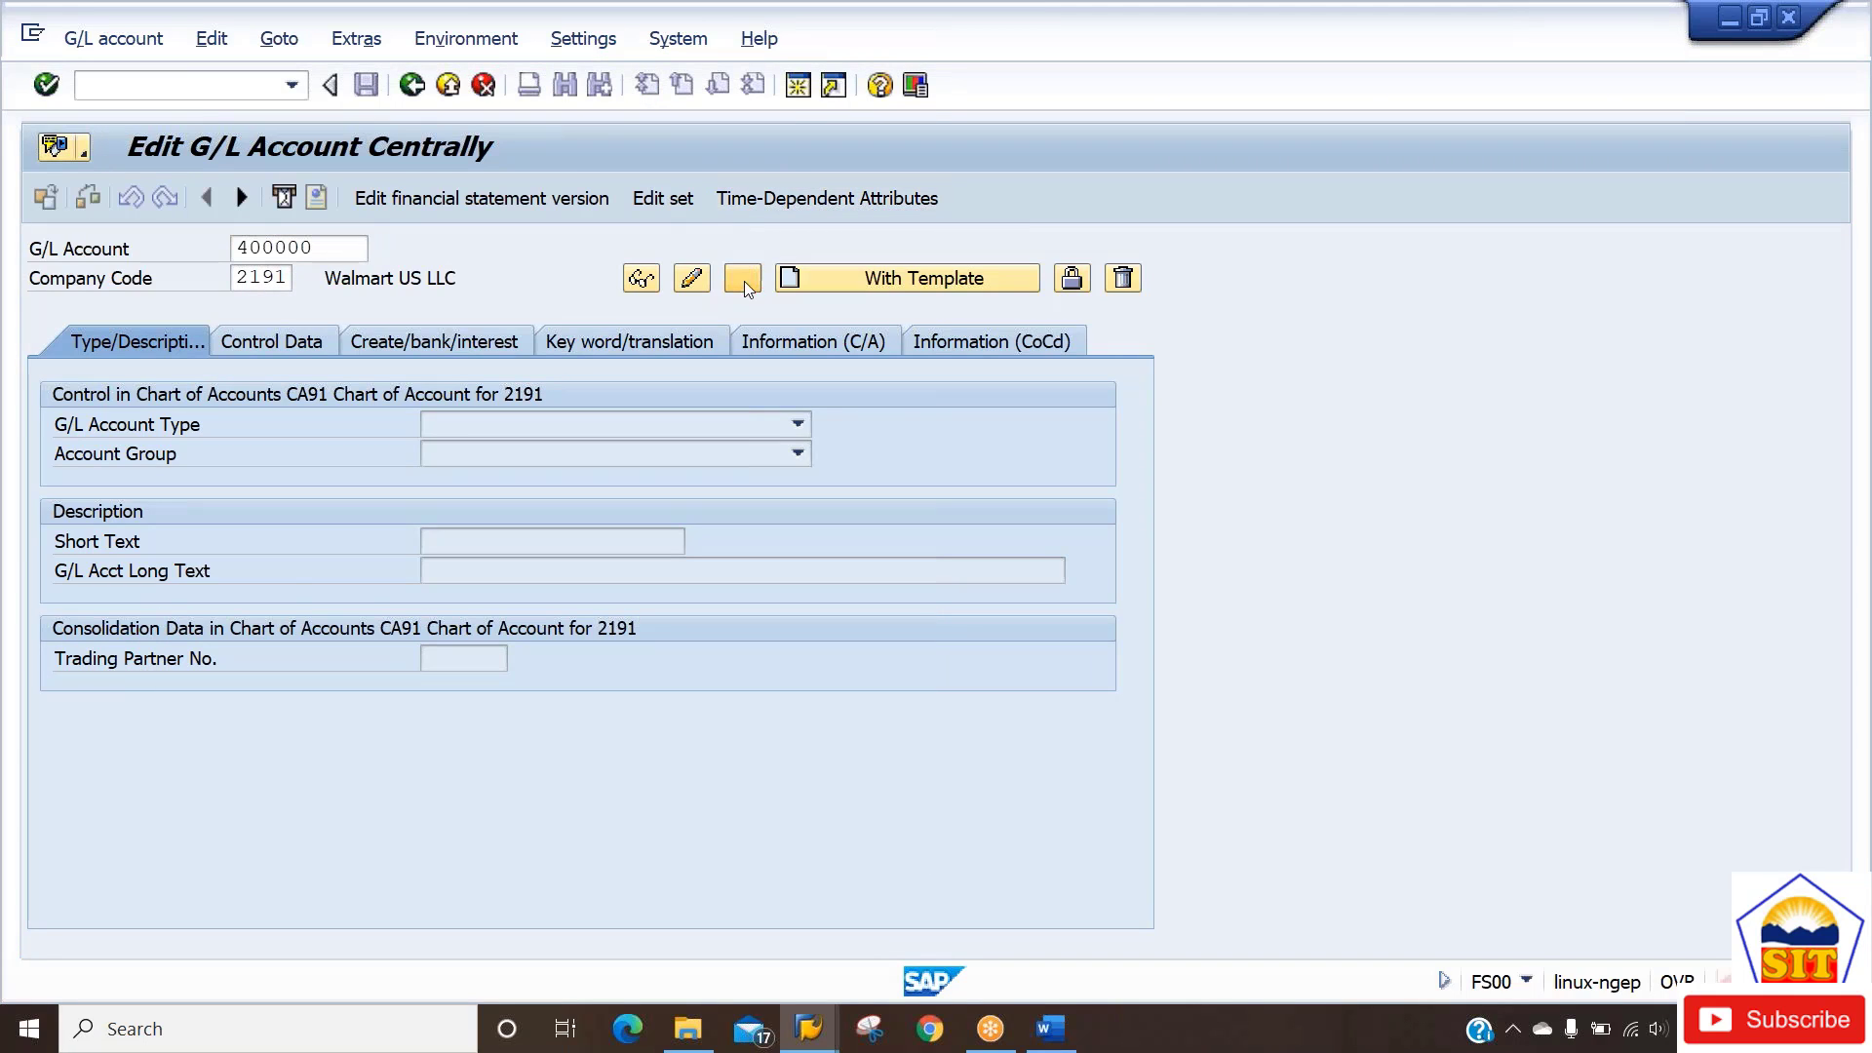
{"action": "left_click", "coordinate": [744, 280]}
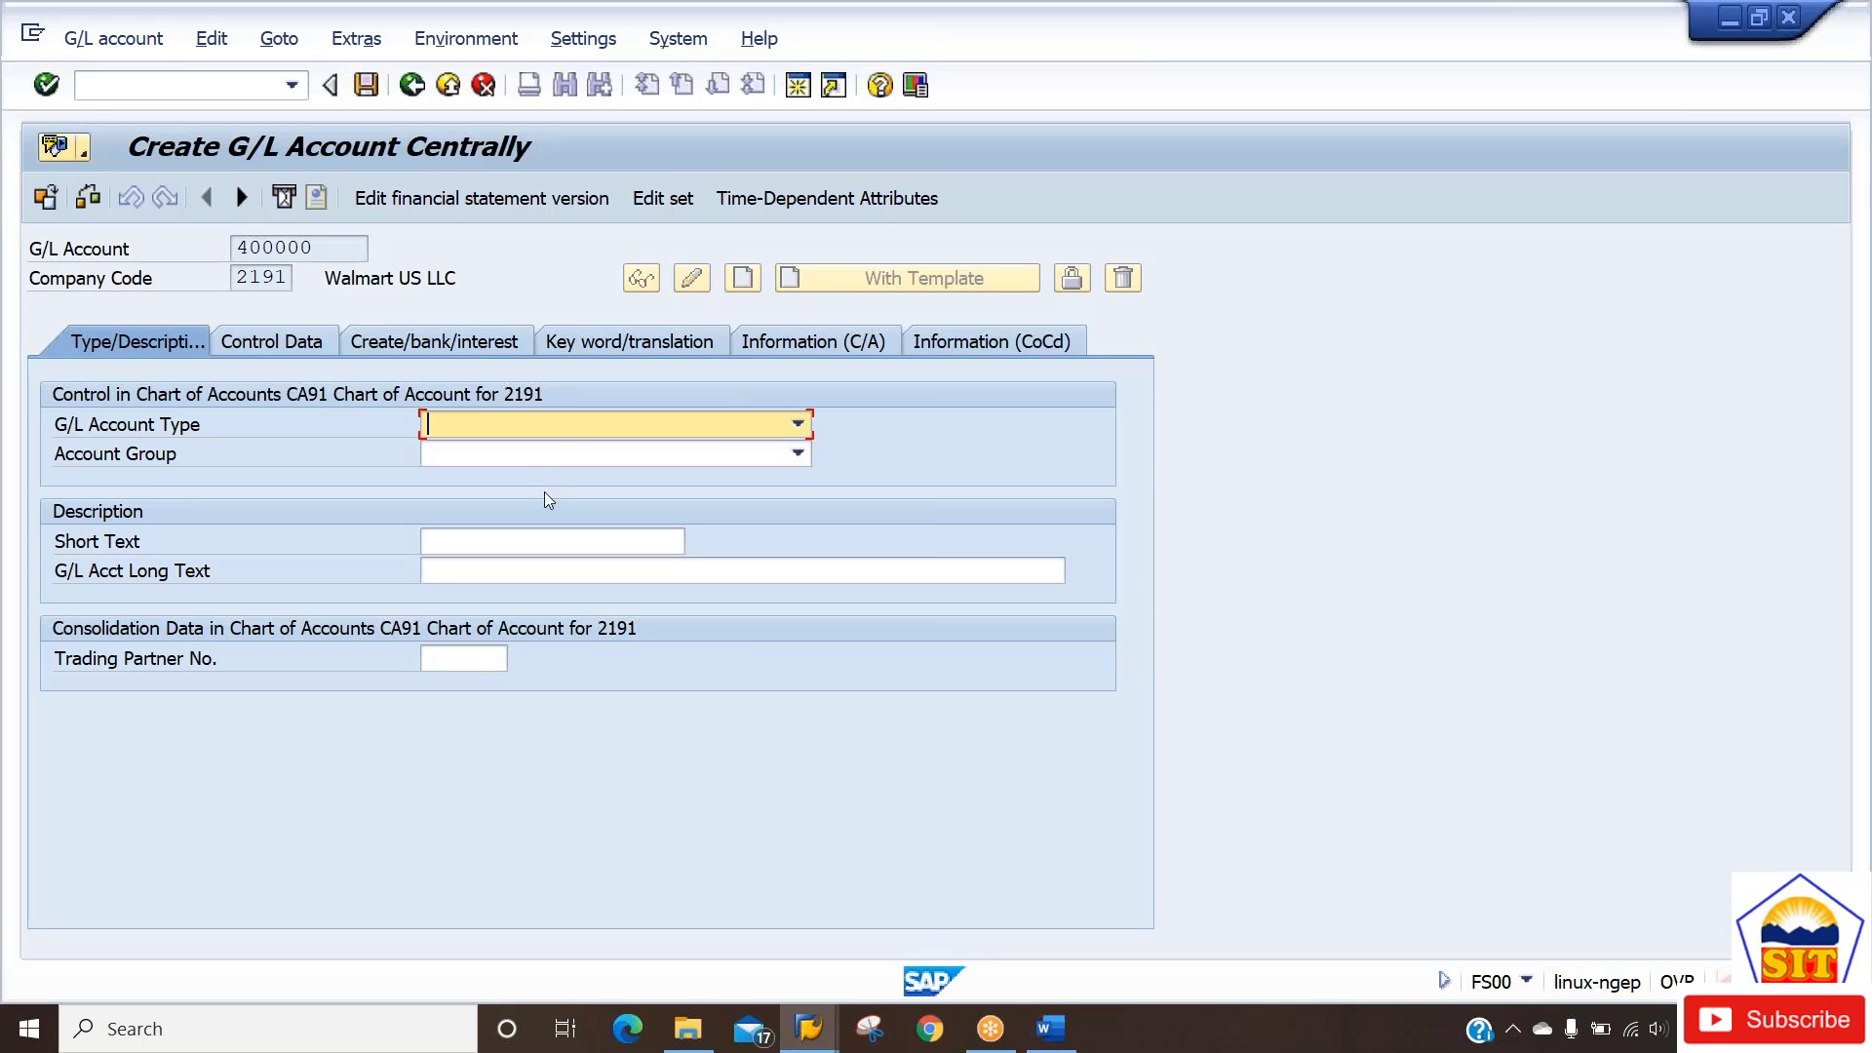
Set the account type to Primary Costs or Revenue and the account group to EXPN Expense.
{"action": "left_click", "coordinate": [553, 429]}
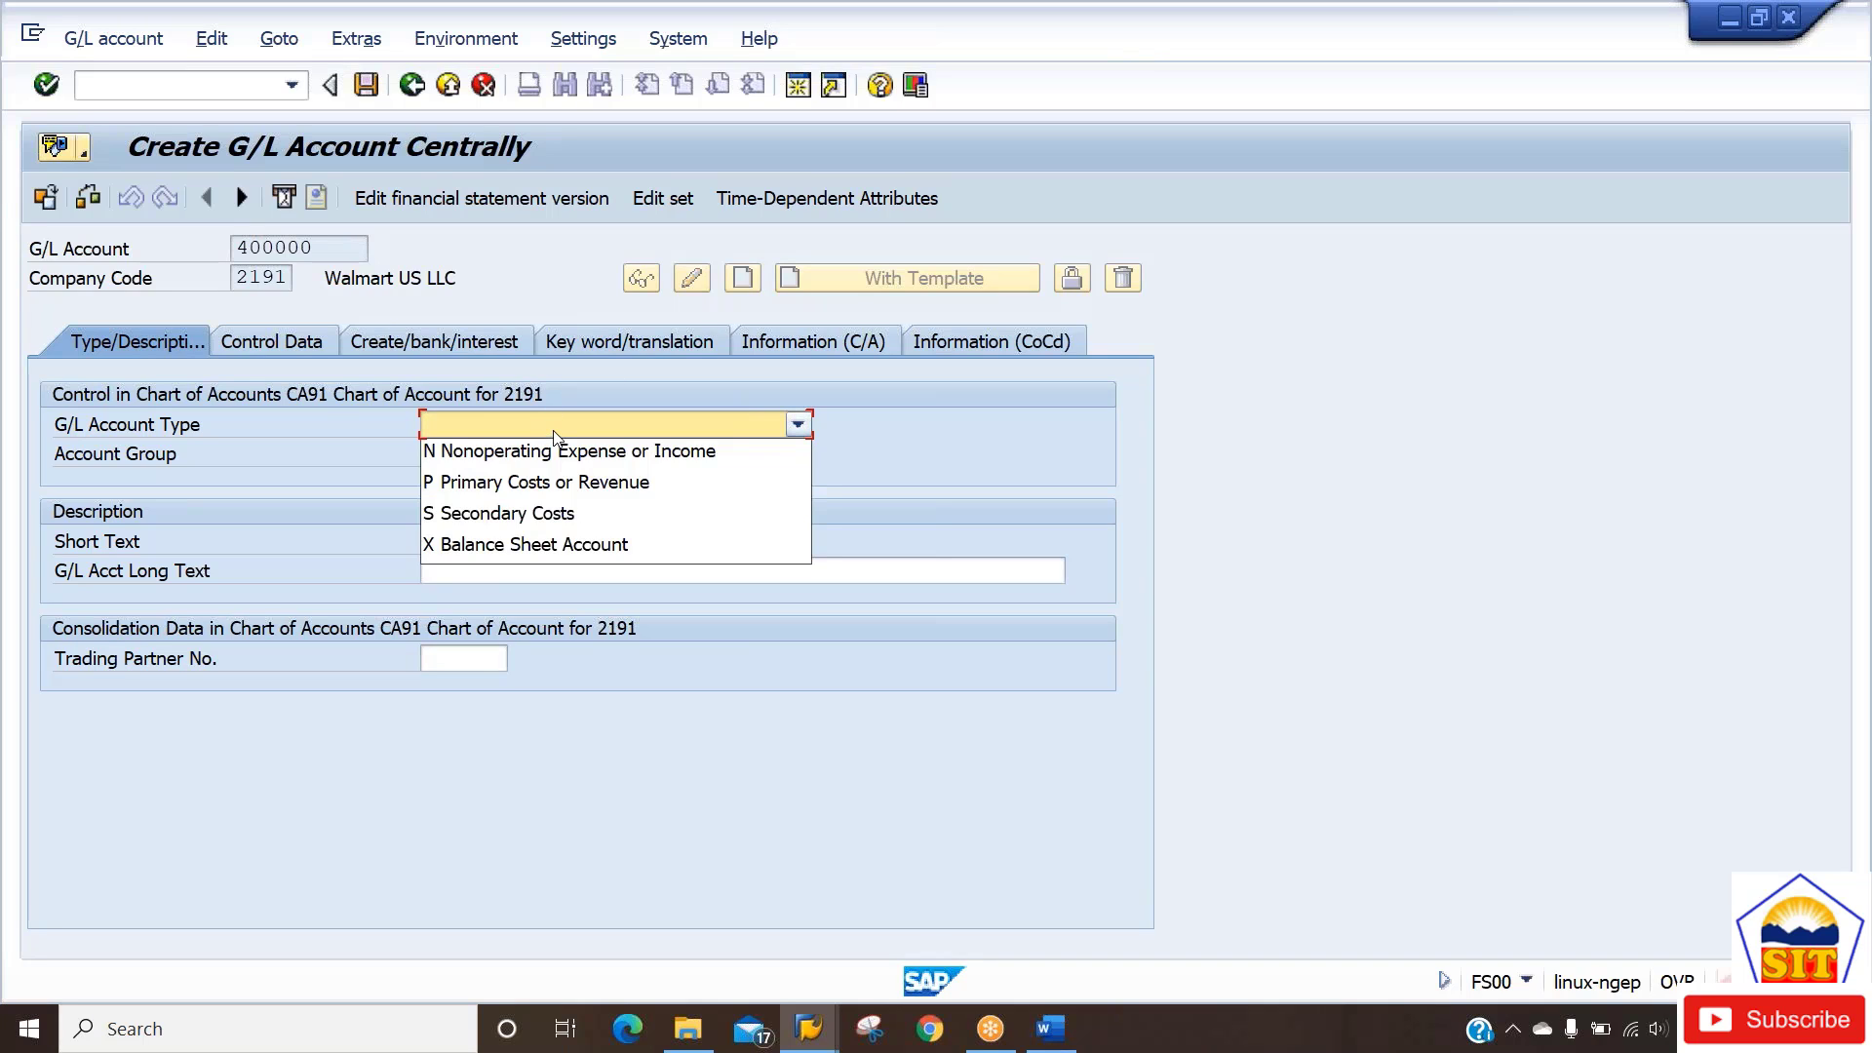
{"action": "left_click", "coordinate": [554, 483]}
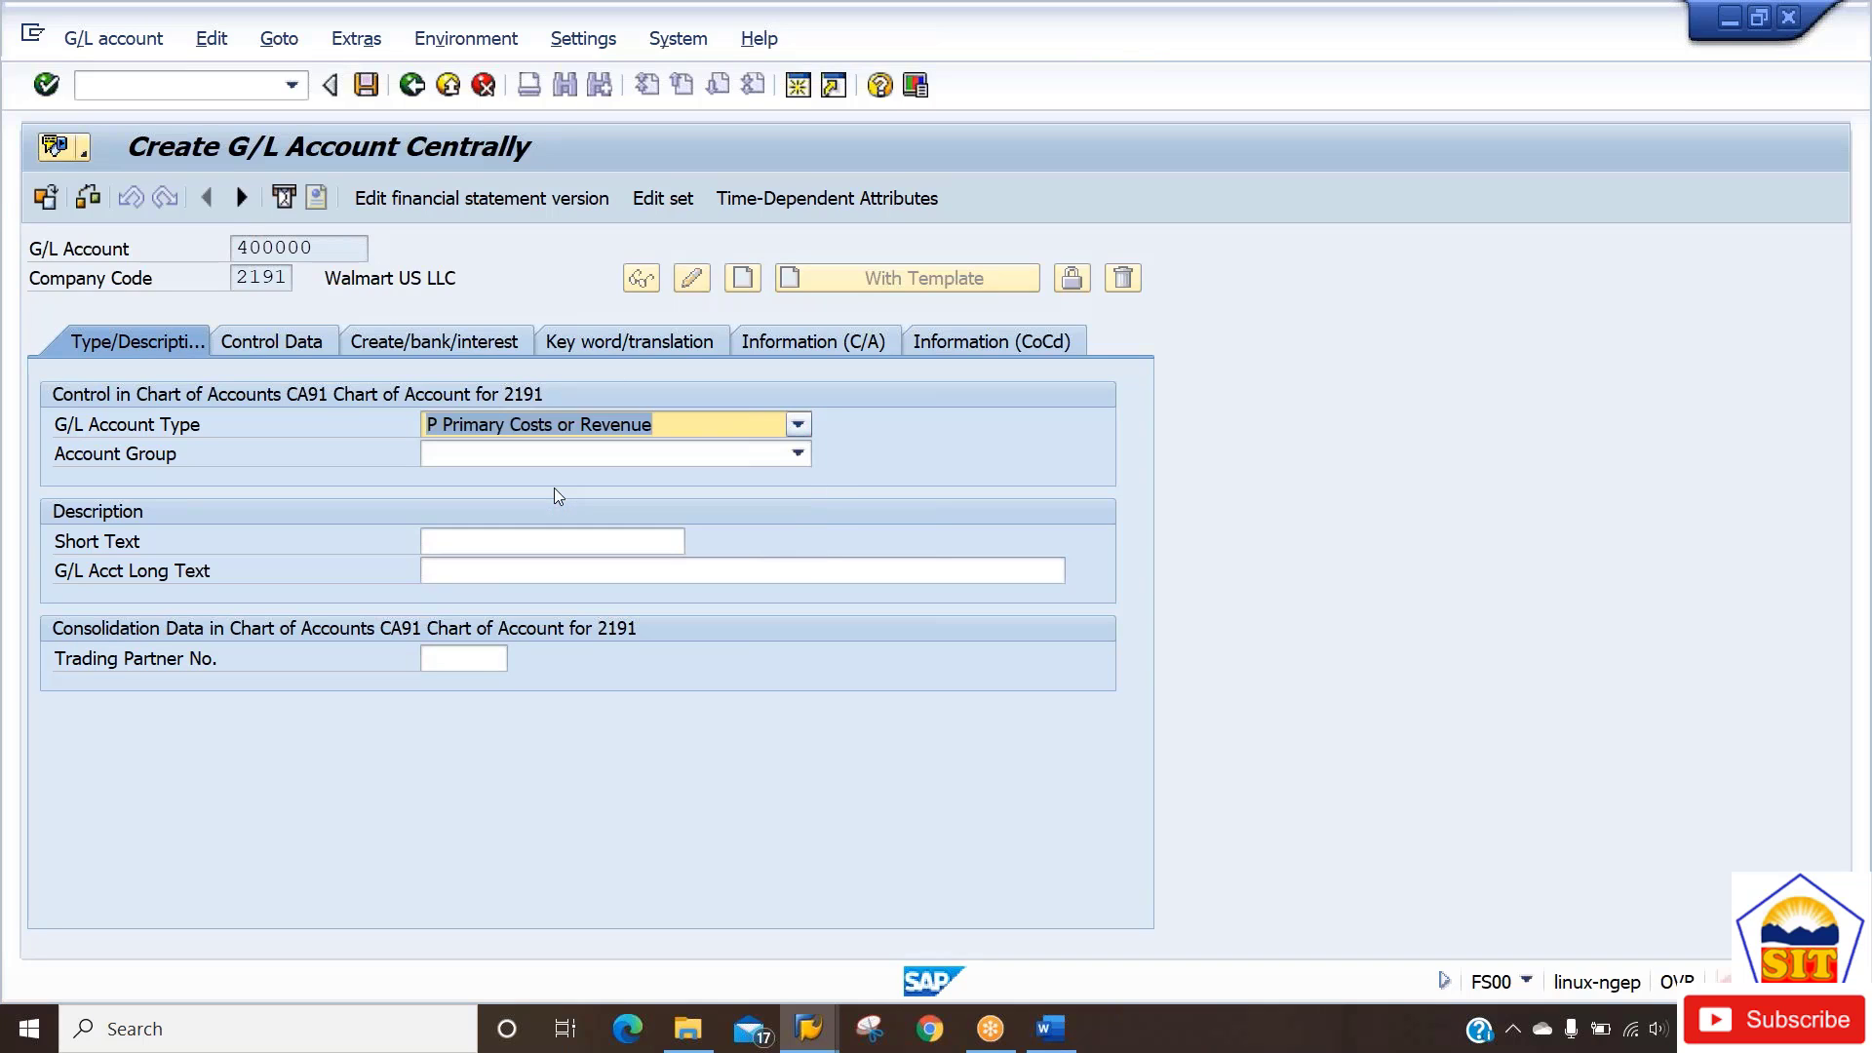
{"action": "left_click", "coordinate": [513, 458]}
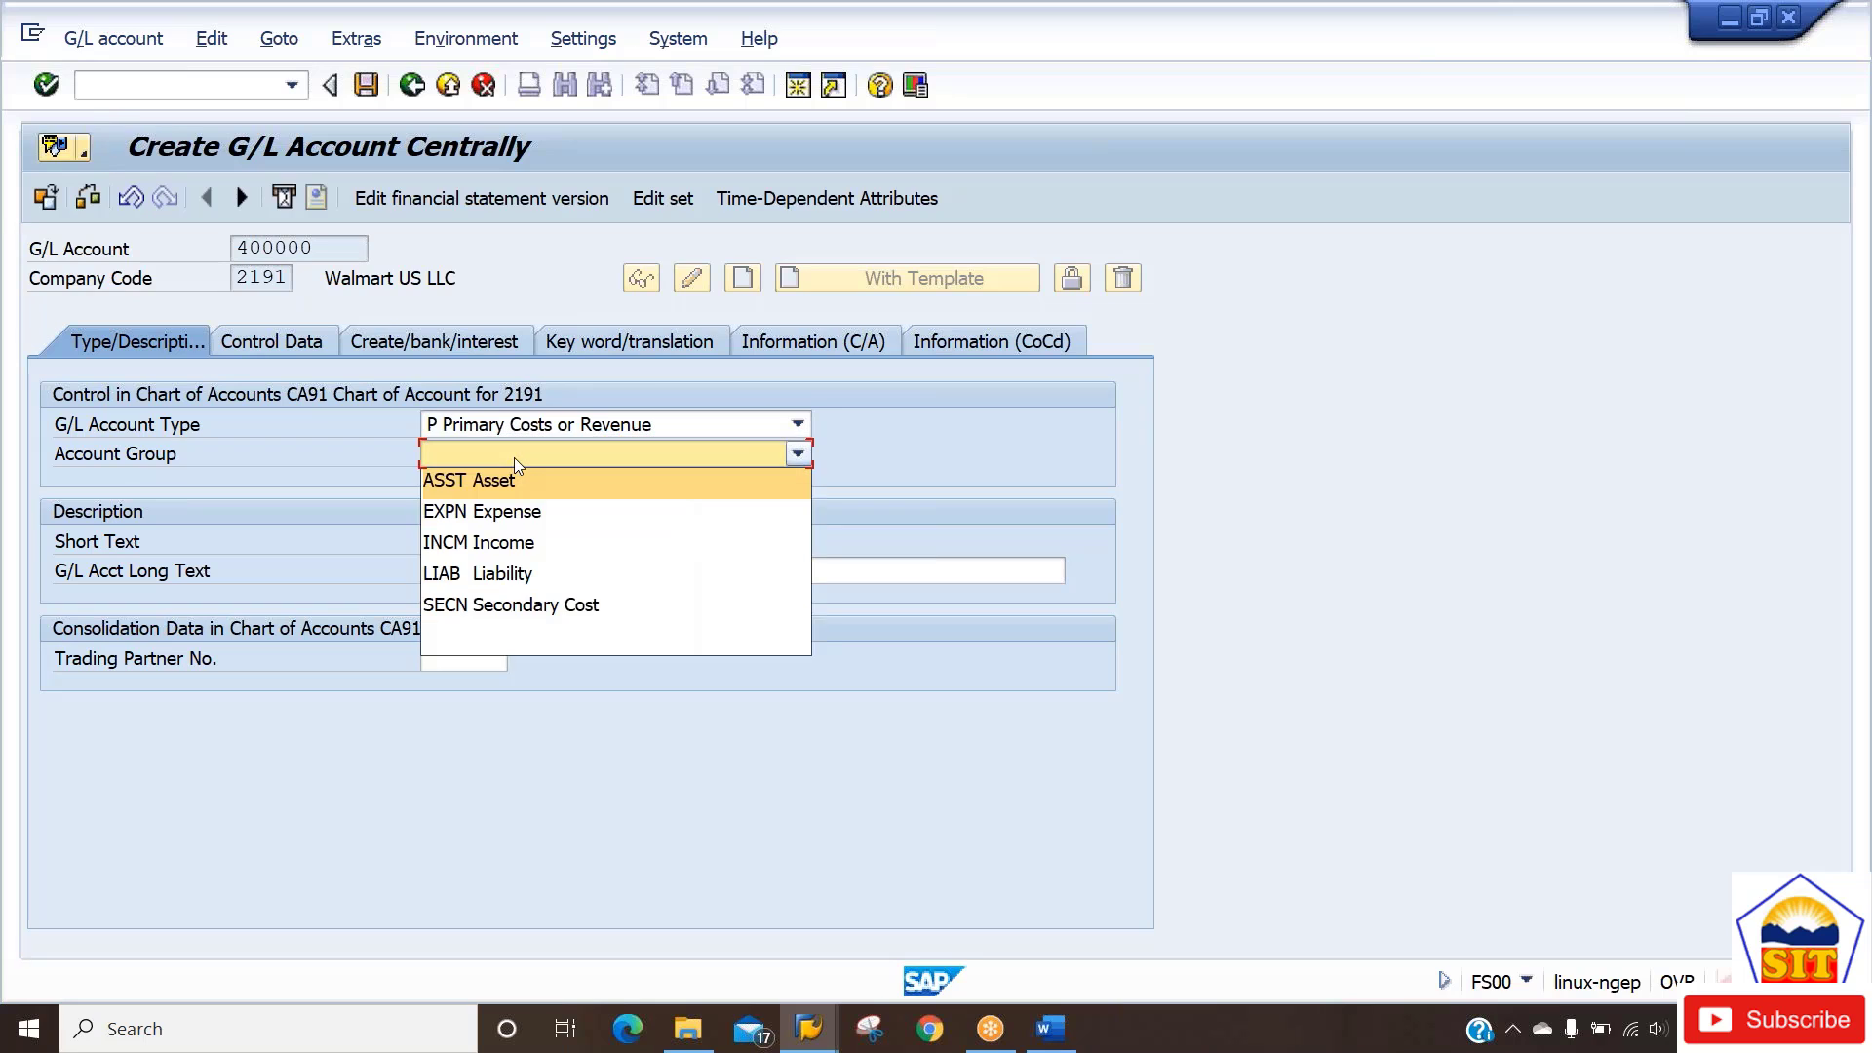
{"action": "left_click", "coordinate": [507, 519]}
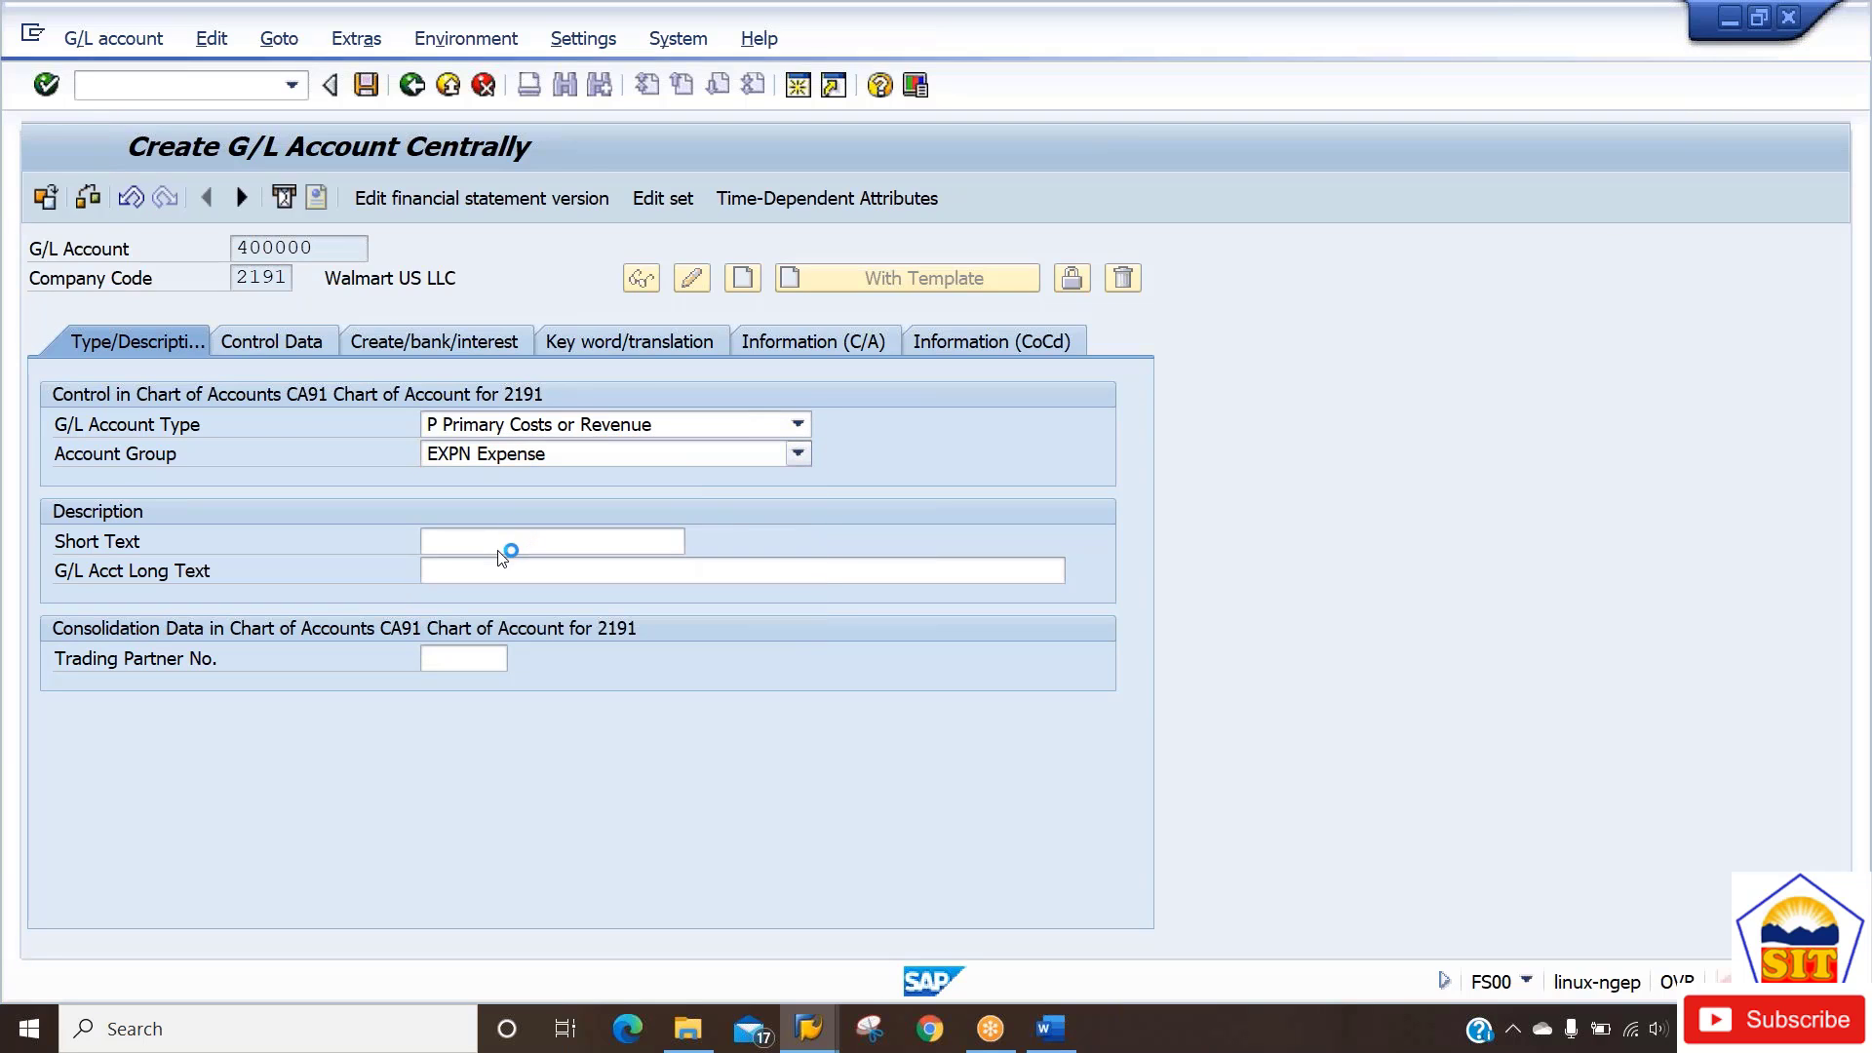
Enter Material Consumption as the short text and Material Consumption A/c as the G/L account long text.
{"action": "left_click", "coordinate": [502, 543]}
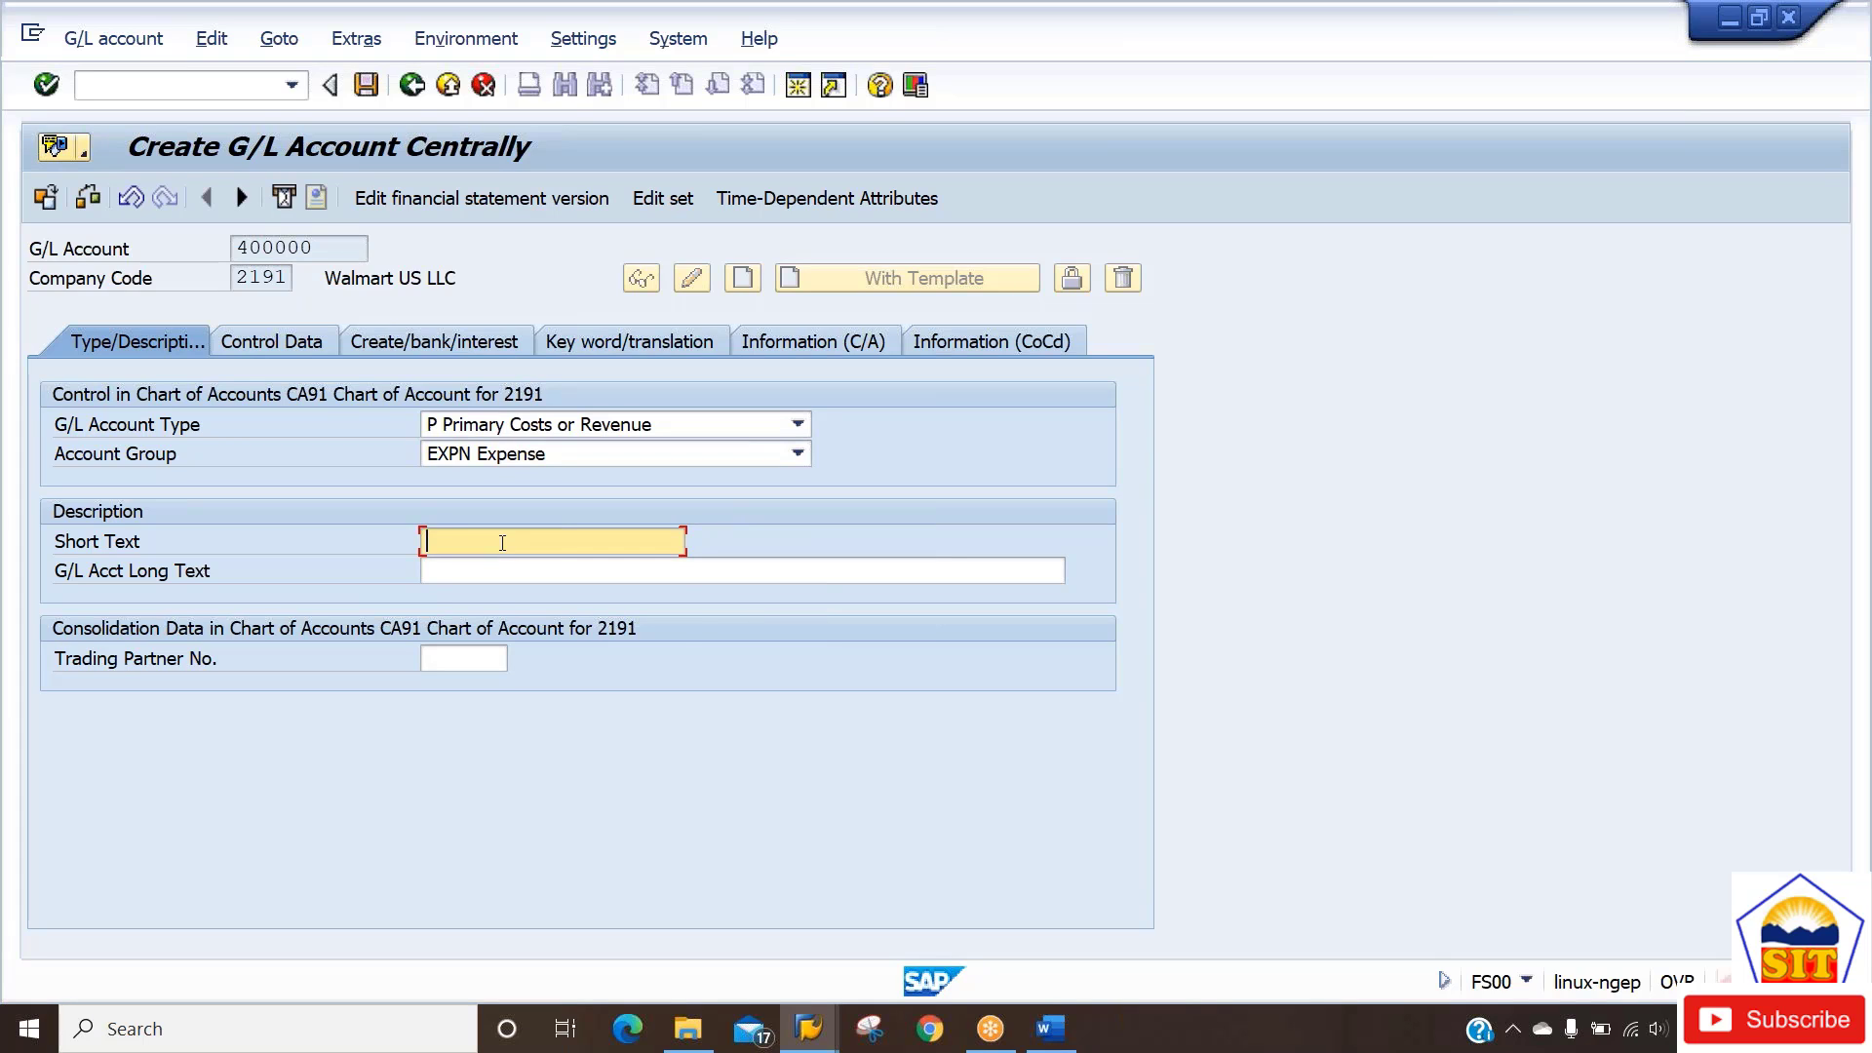
{"action": "type", "text": "Ma"}
{"action": "key", "text": "Down"}
{"action": "key", "text": "Tab"}
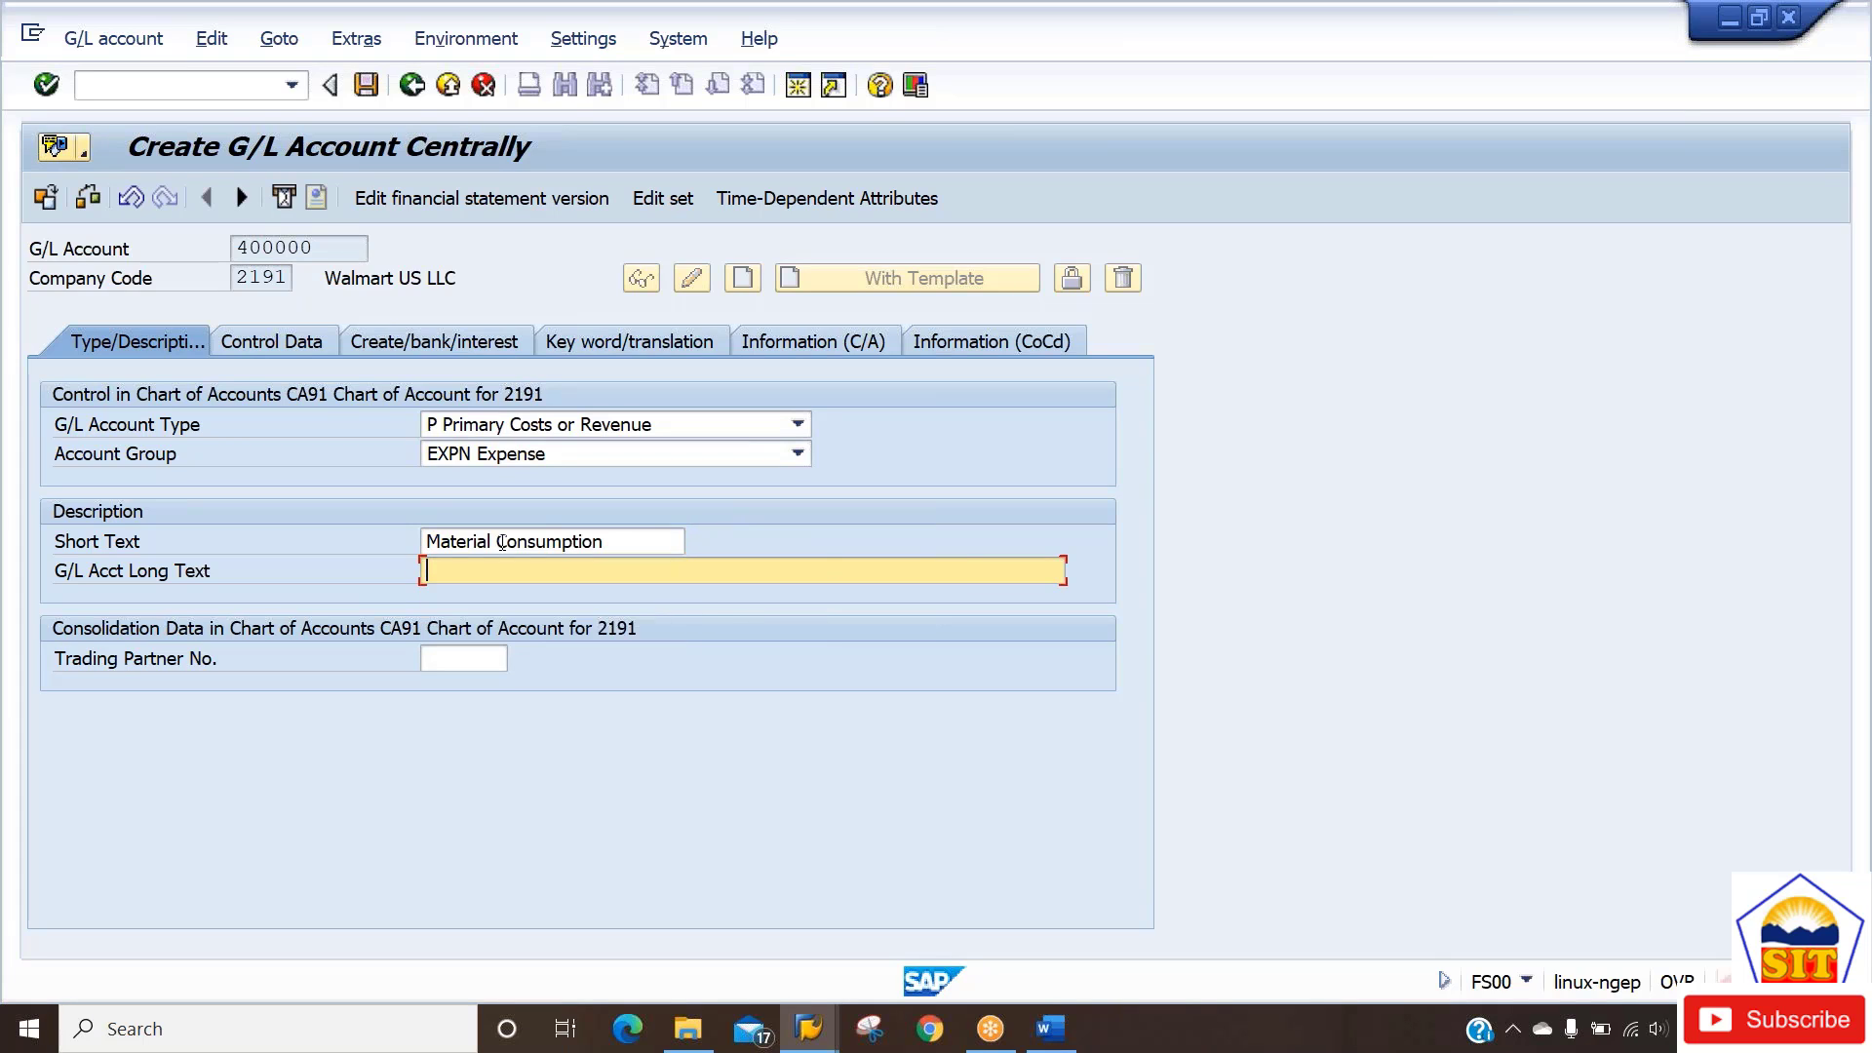
{"action": "type", "text": "Ma"}
{"action": "key", "text": "Down"}
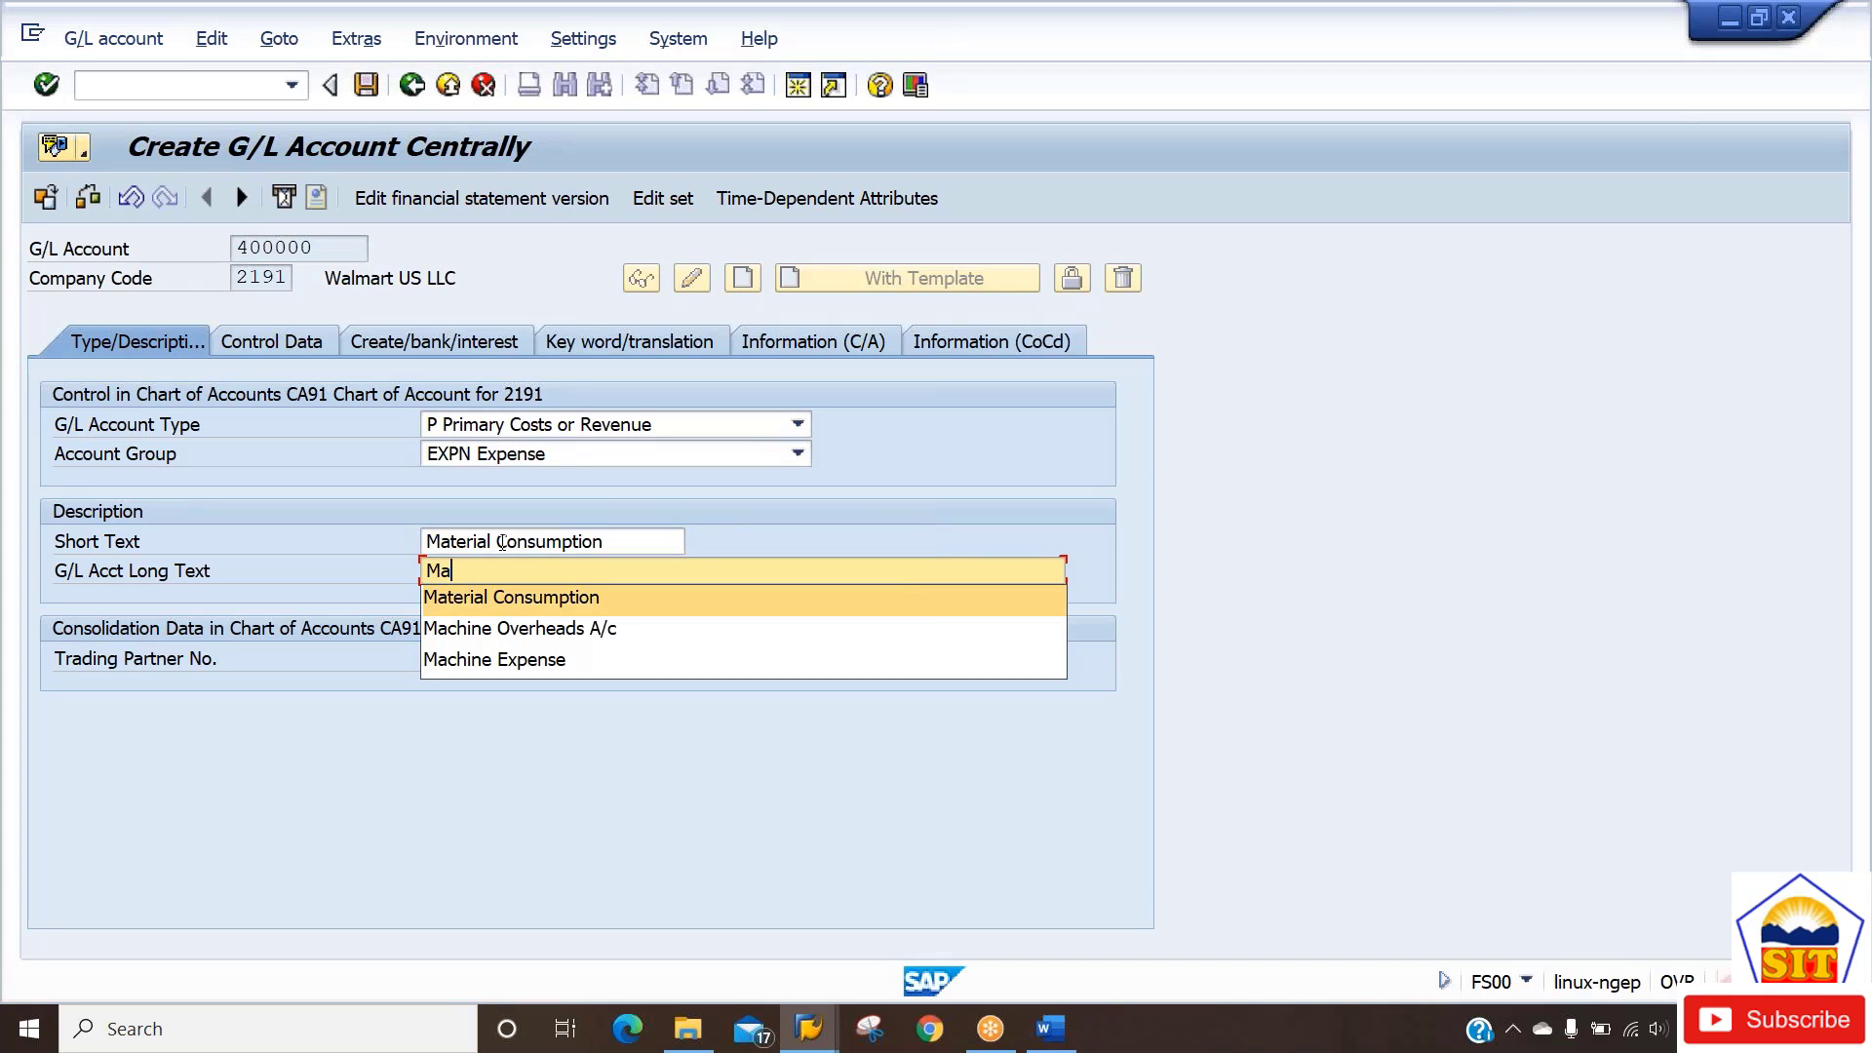
{"action": "key", "text": "Tab"}
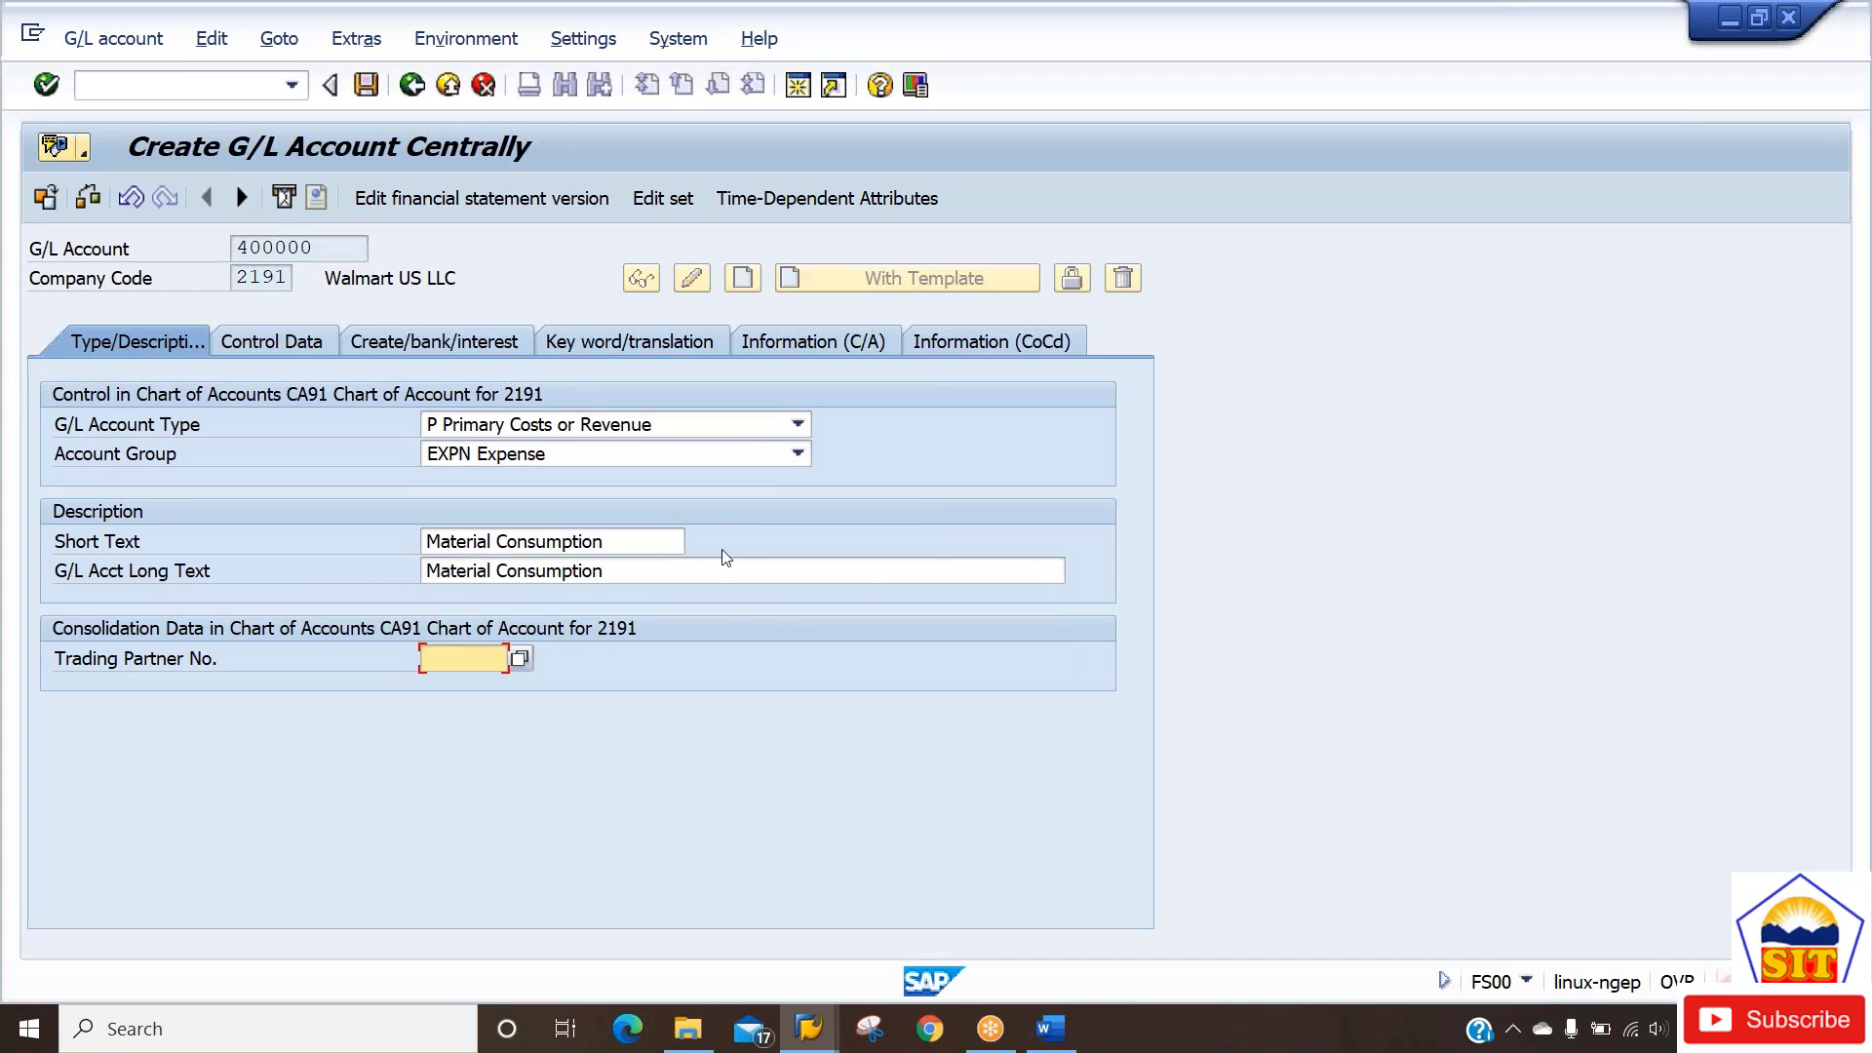
{"action": "left_click", "coordinate": [676, 574]}
{"action": "type", "text": "A/c"}
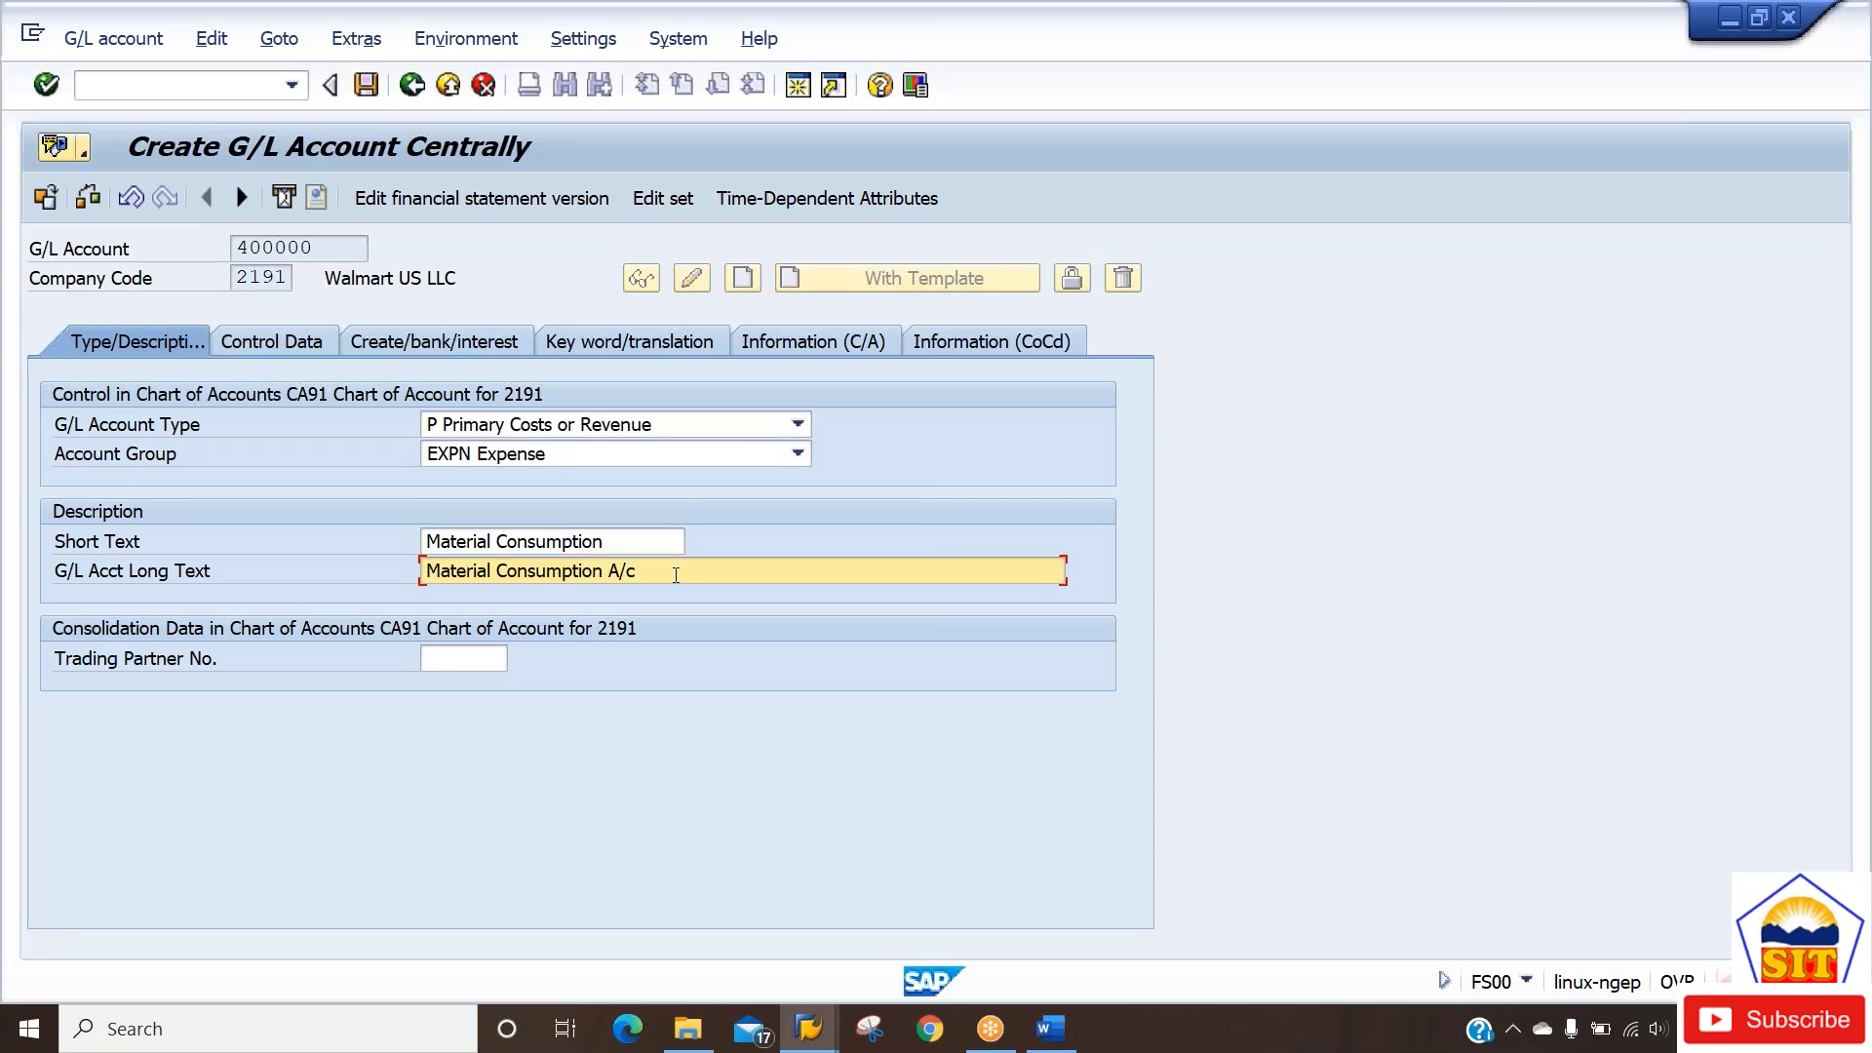
In the control data, restrict balances to local currency only and set the sort key to 001.
{"action": "left_click", "coordinate": [299, 349]}
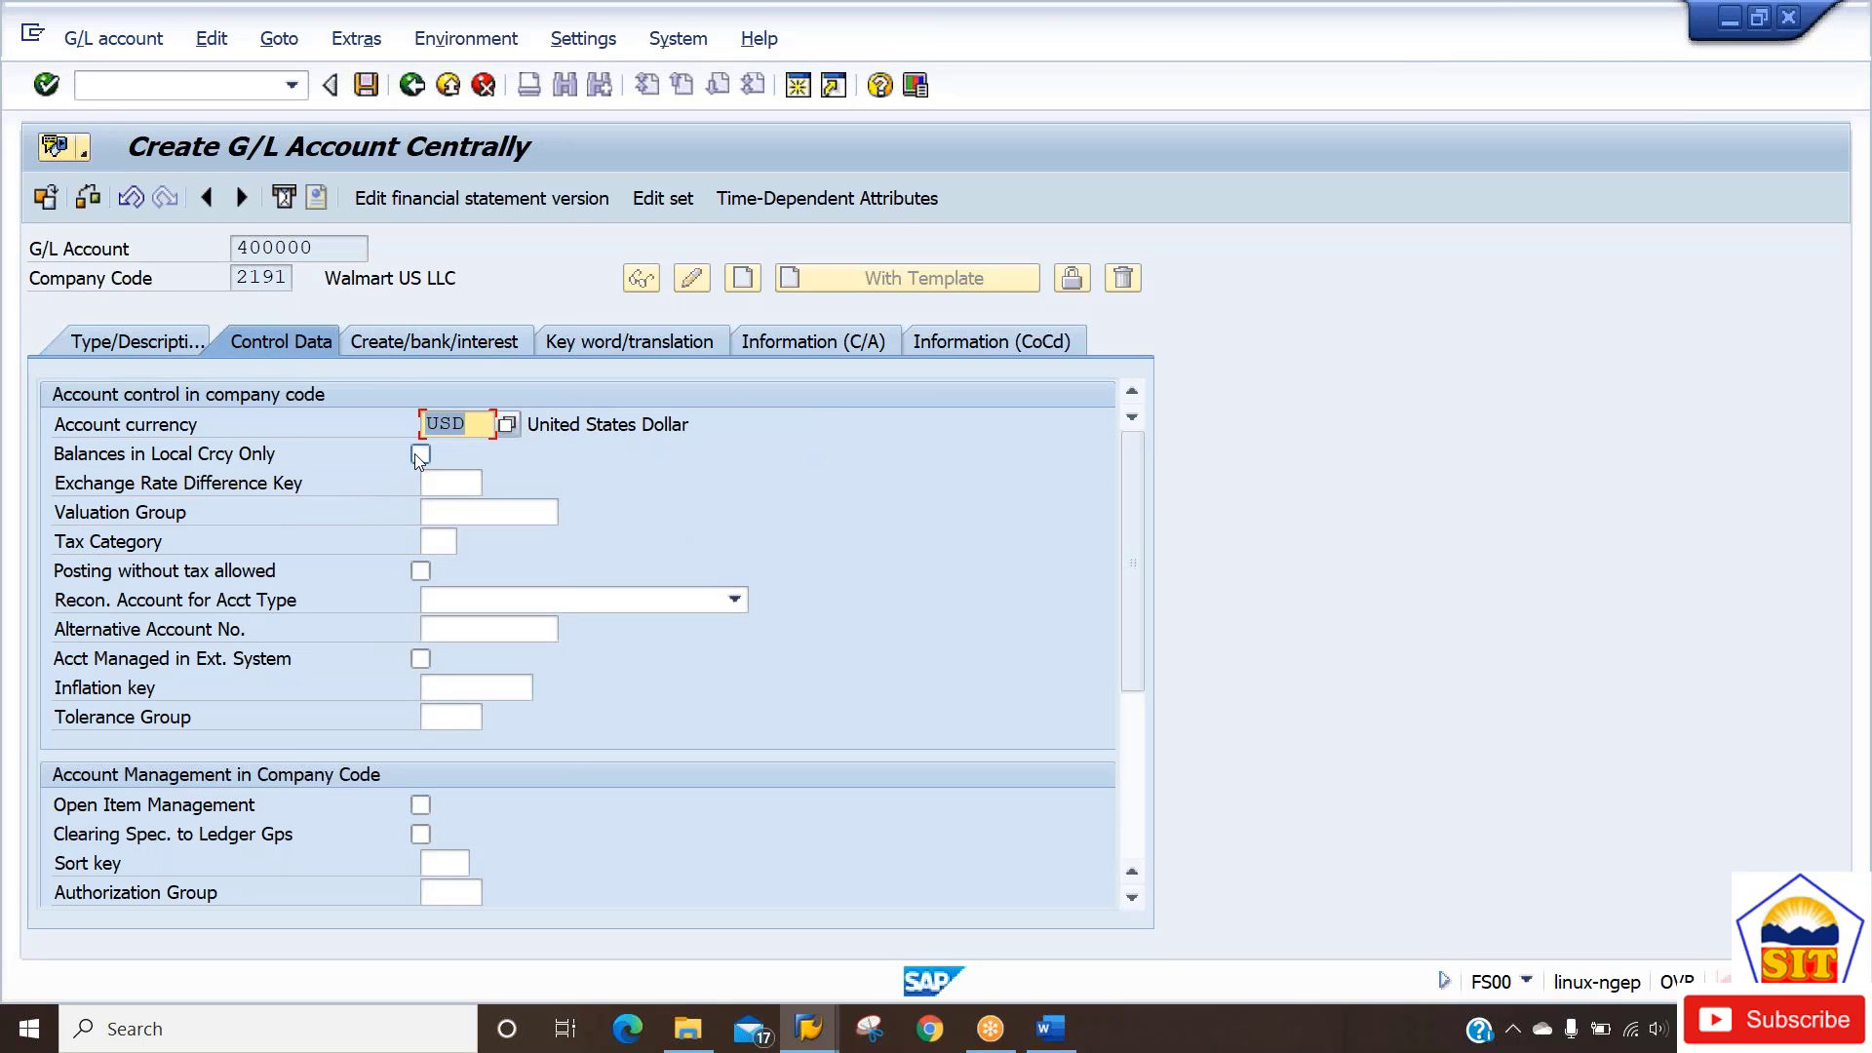
{"action": "left_click", "coordinate": [421, 456]}
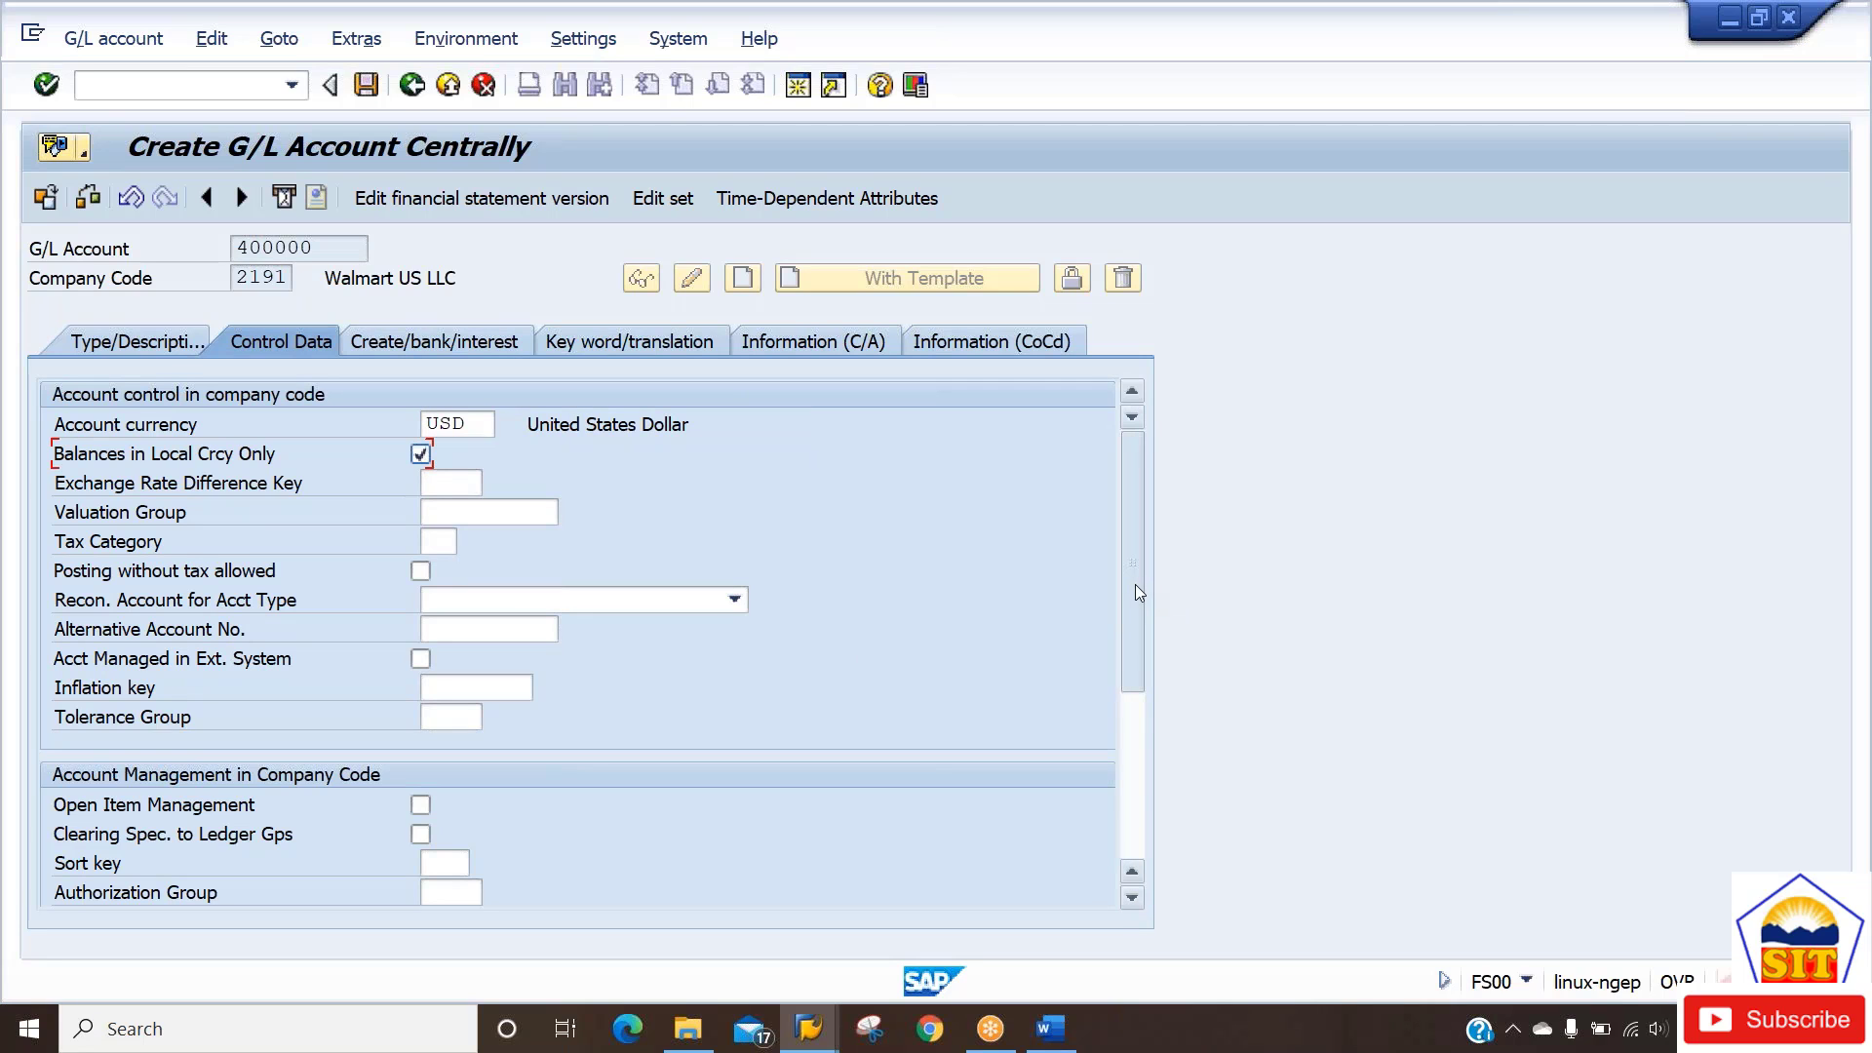
{"action": "scroll", "coordinate": [1135, 584], "scroll_direction": "down", "scroll_amount": 3}
{"action": "left_click", "coordinate": [414, 654]}
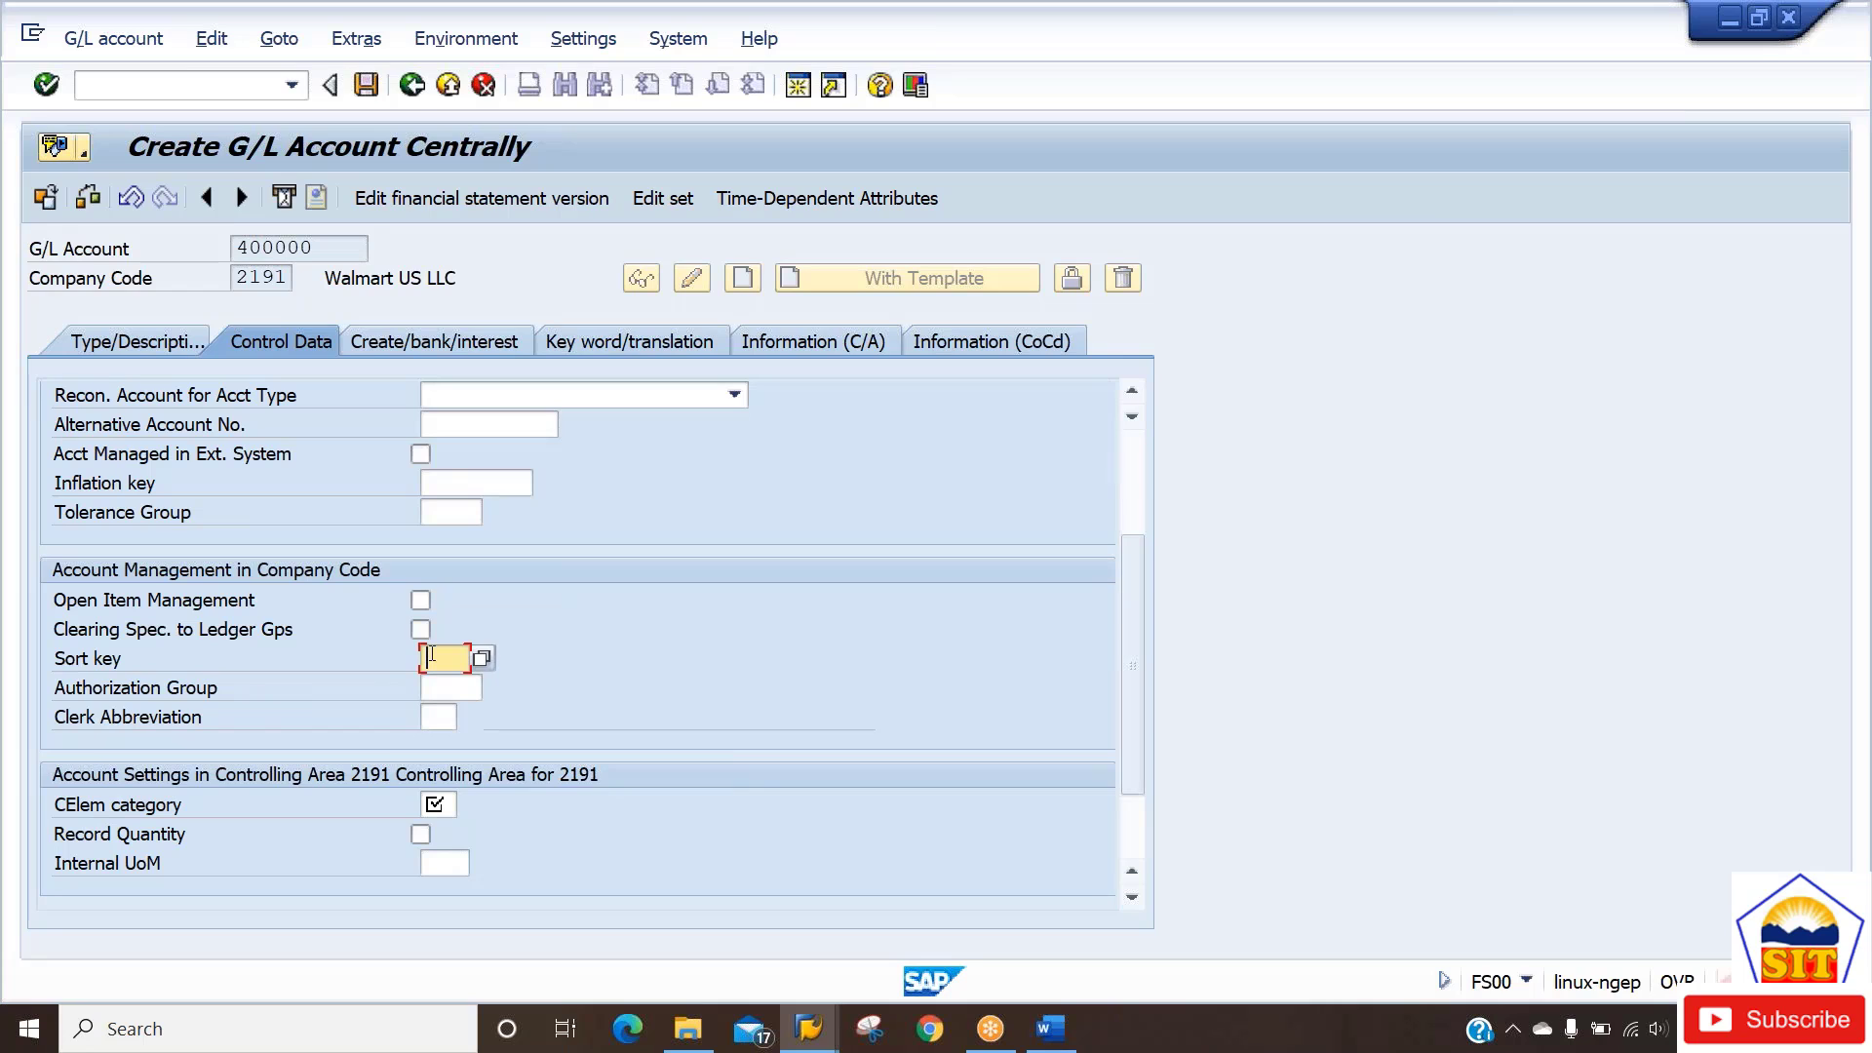
{"action": "type", "text": "001"}
{"action": "key", "text": "Return"}
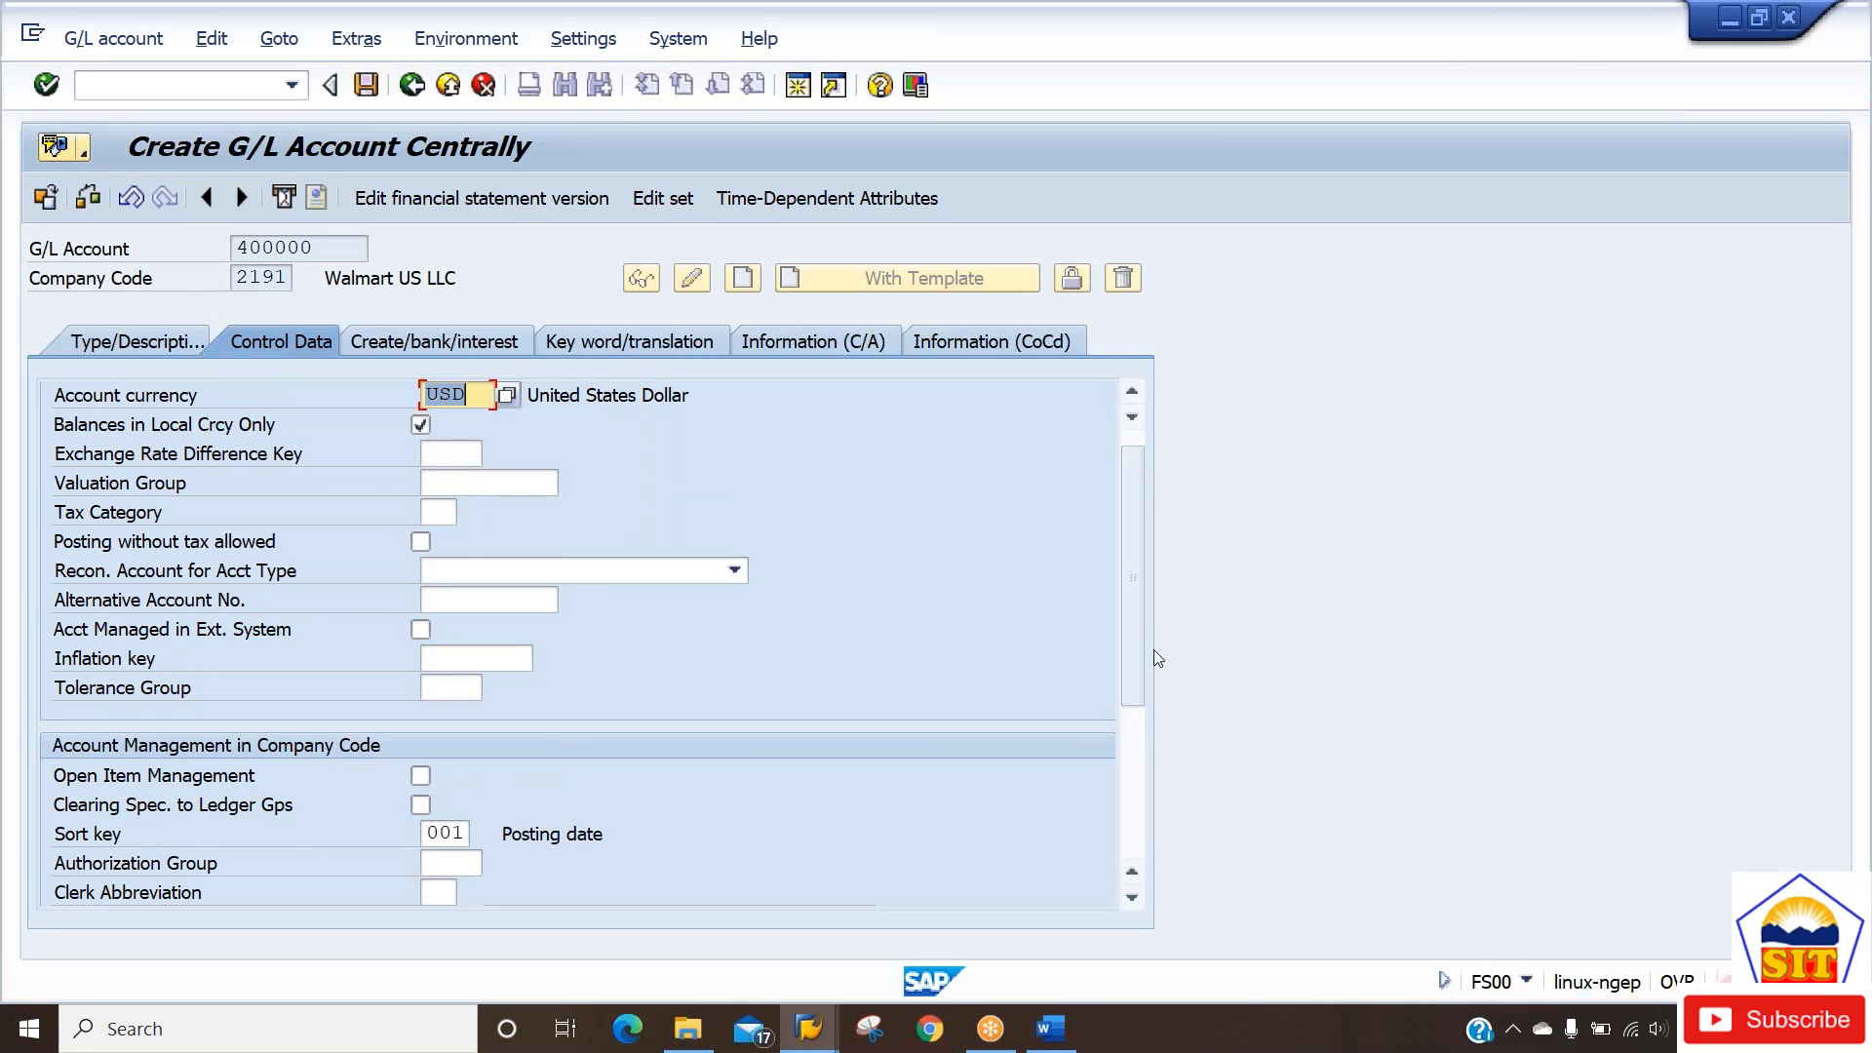
Set the cost element category to 1 in the controlling area settings.
{"action": "scroll", "coordinate": [560, 751], "scroll_direction": "down", "scroll_amount": 4}
{"action": "left_click", "coordinate": [440, 694]}
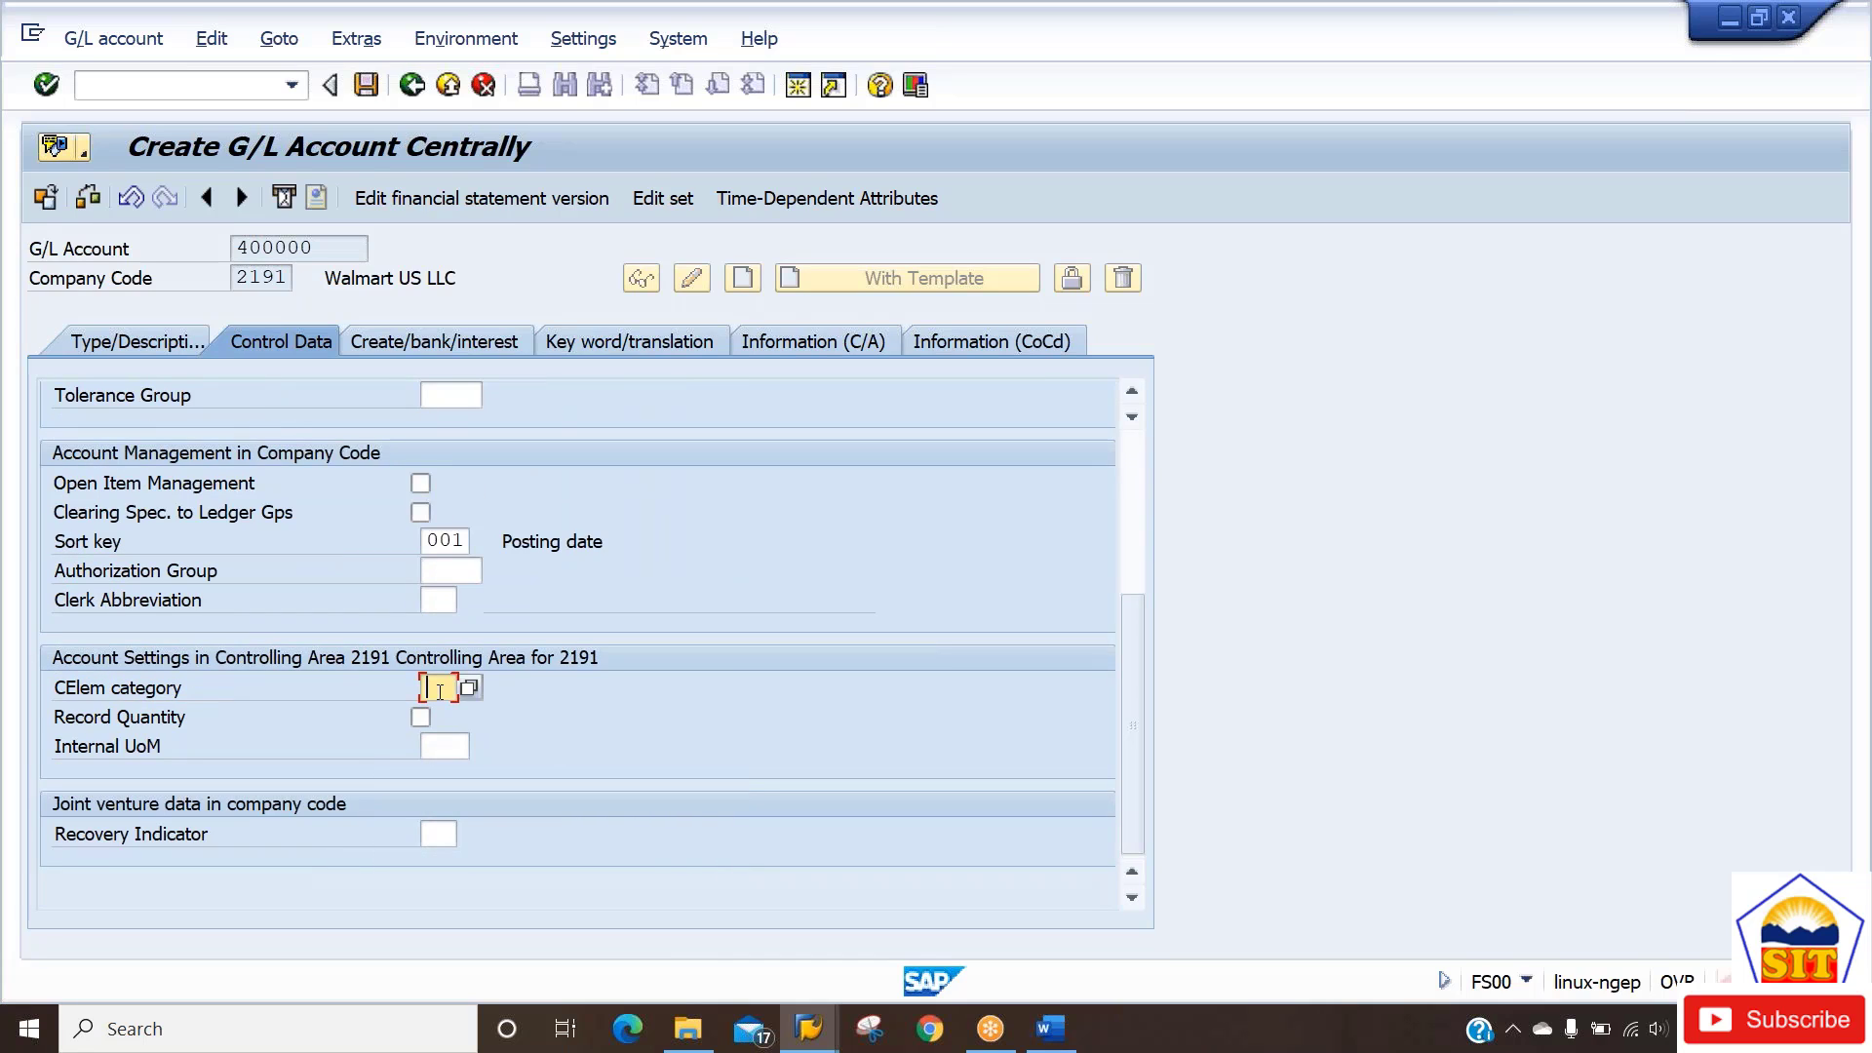
{"action": "type", "text": "01"}
{"action": "key", "text": "Return"}
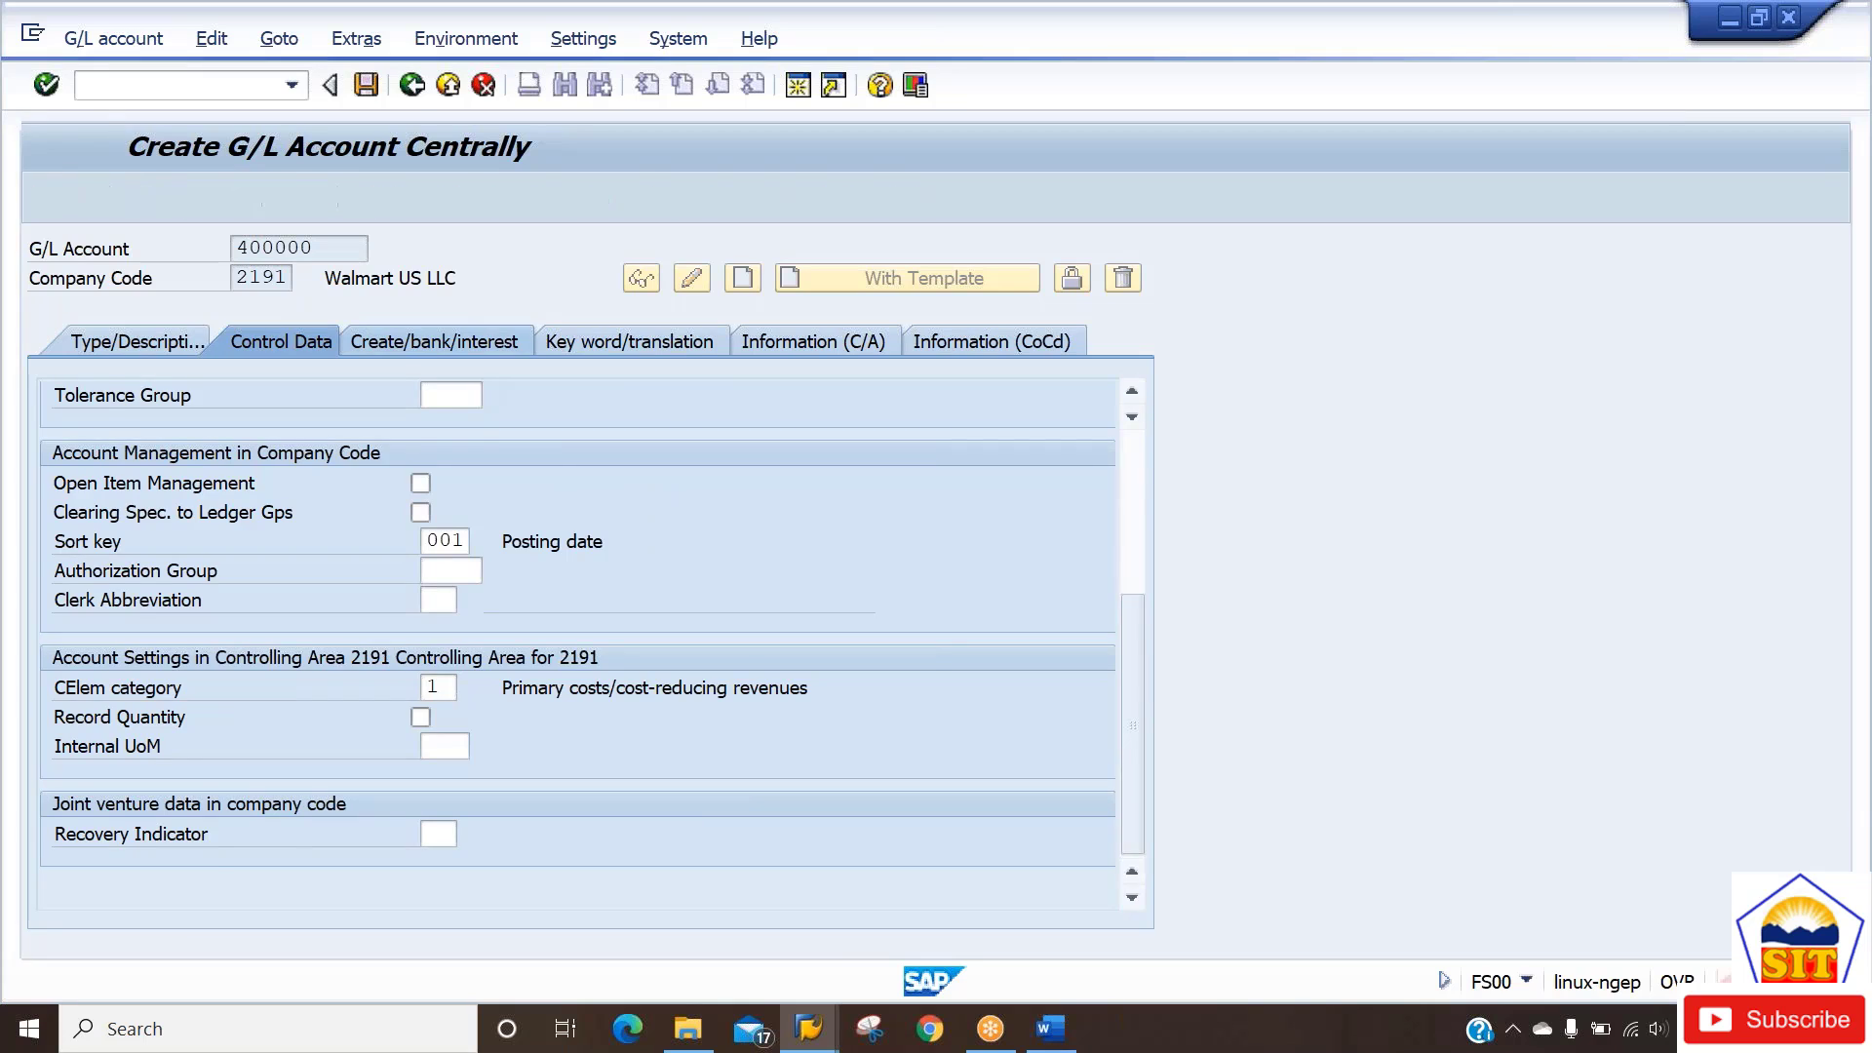
Assign field status group G001 to the account and save it.
{"action": "left_click", "coordinate": [434, 342]}
{"action": "type", "text": "g0"}
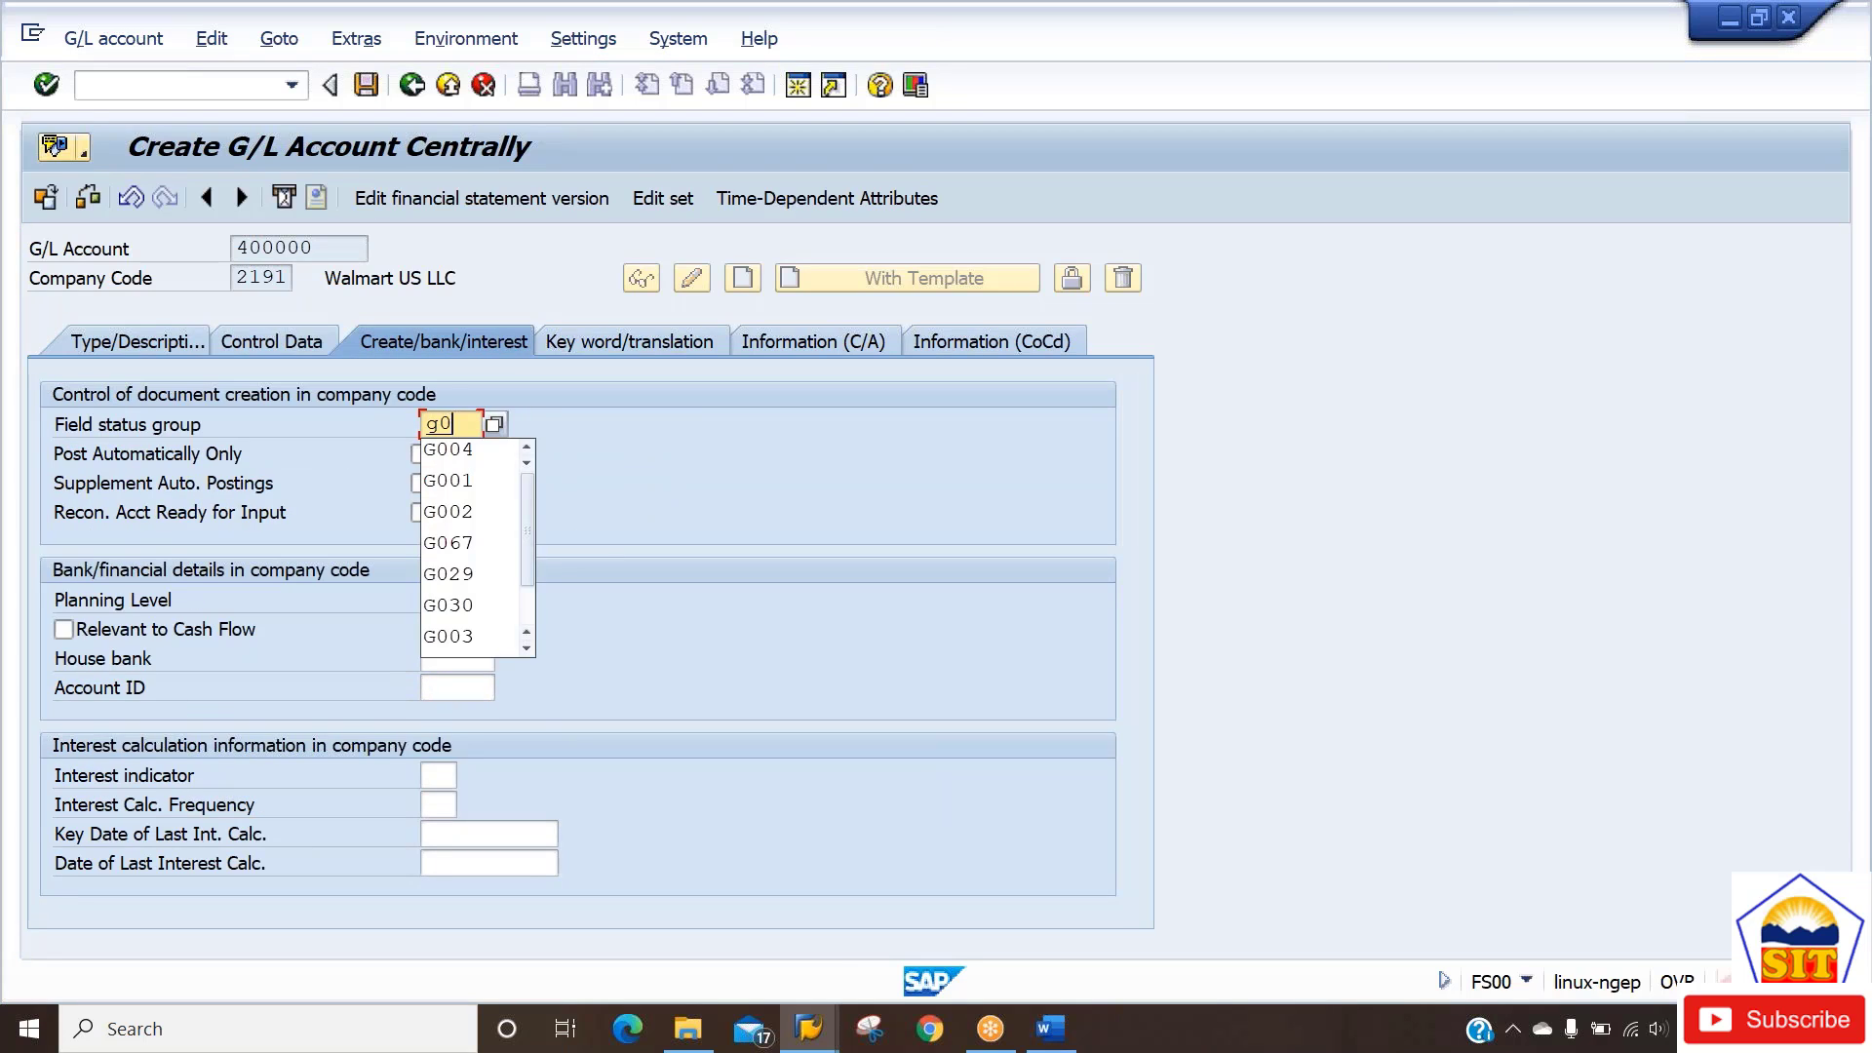
{"action": "type", "text": "01"}
{"action": "key", "text": "Return"}
{"action": "key", "text": "Return"}
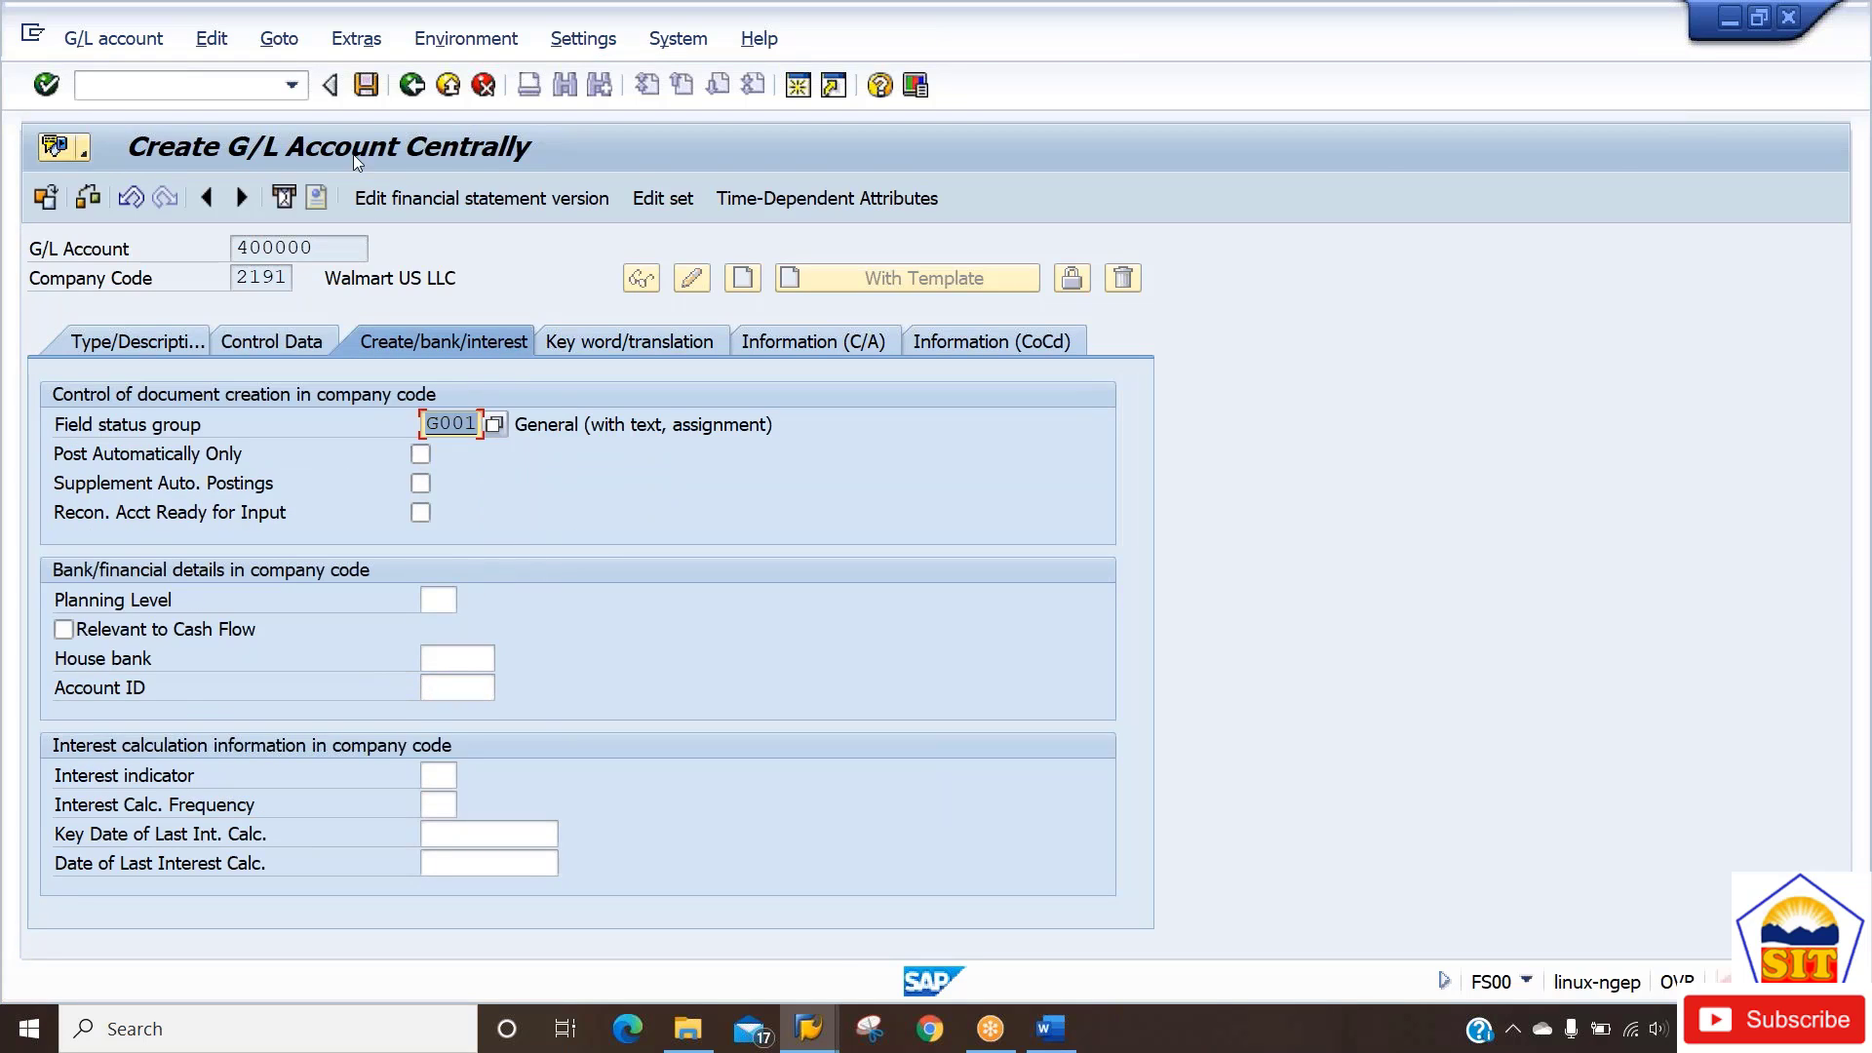
{"action": "left_click", "coordinate": [366, 85]}
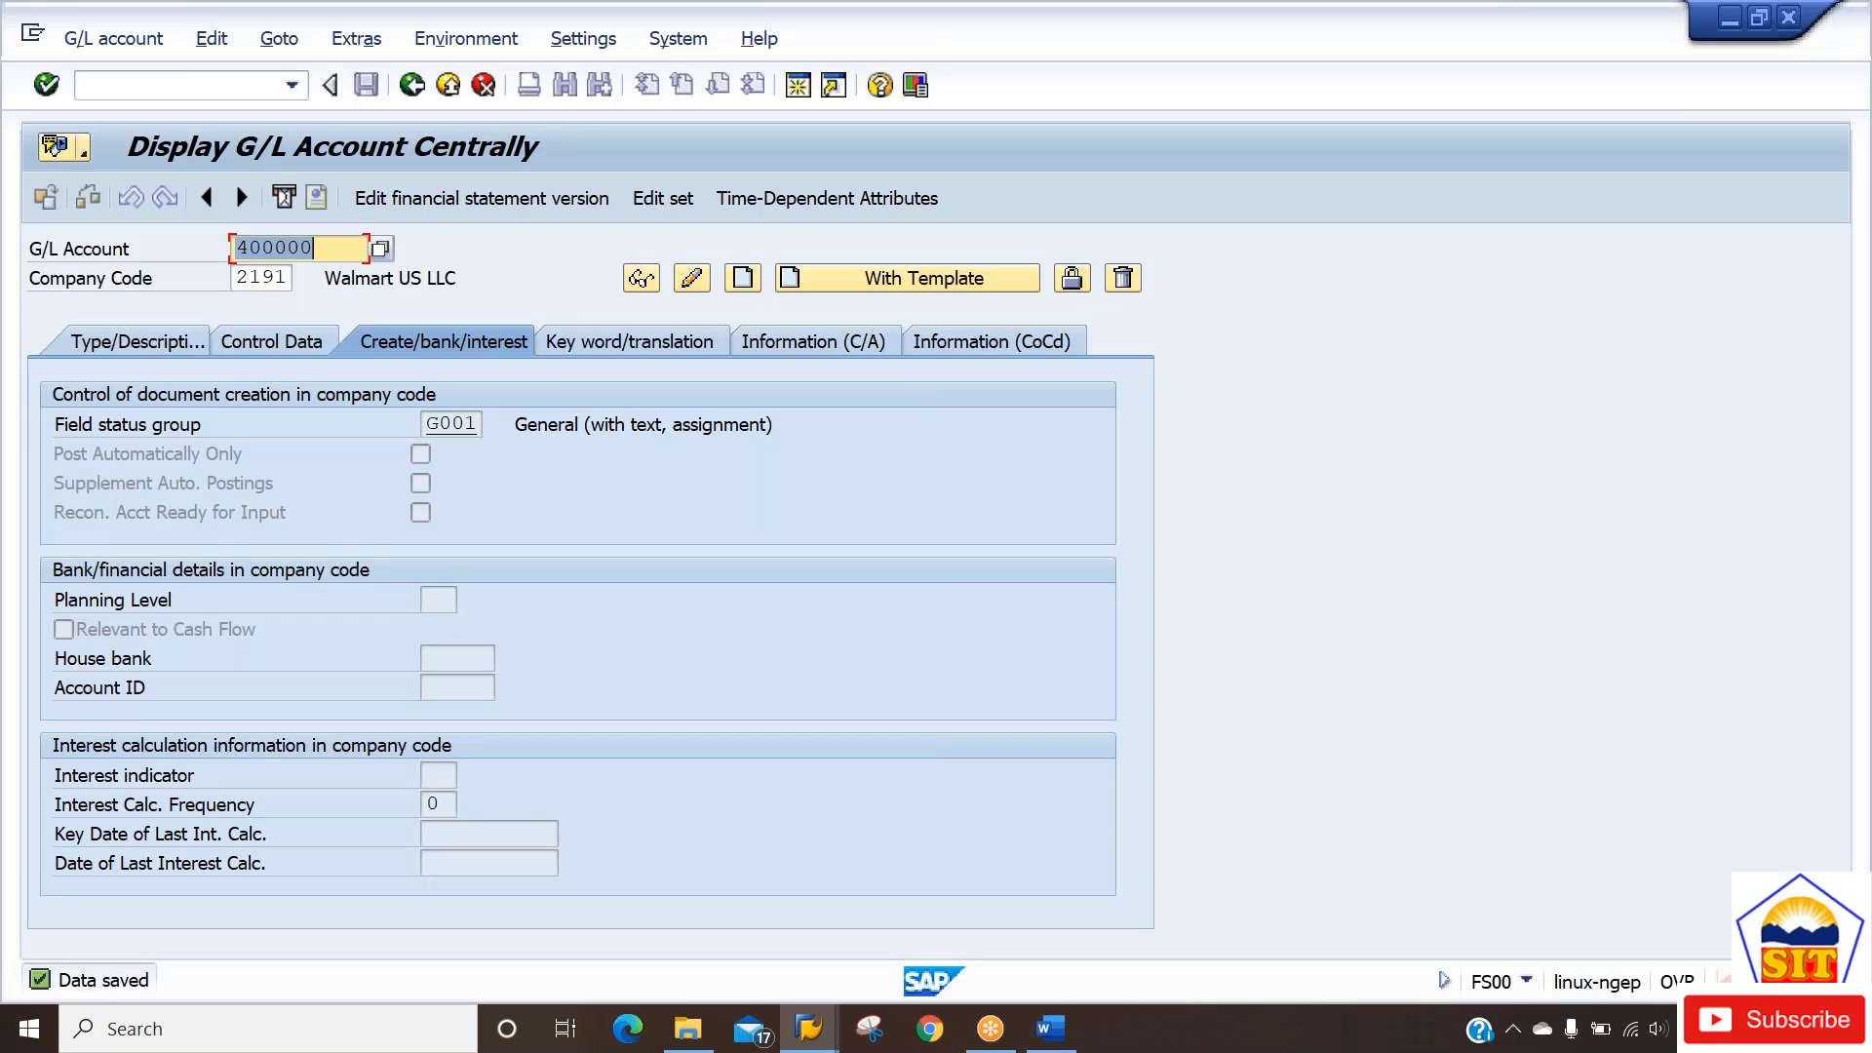
Enter G/L account 100500 for company code 2191 and start creating it from its type and description data.
{"action": "type", "text": "100000"}
{"action": "key", "text": "BackSpace"}
{"action": "key", "text": "BackSpace"}
{"action": "key", "text": "BackSpace"}
{"action": "type", "text": "500"}
{"action": "key", "text": "Tab"}
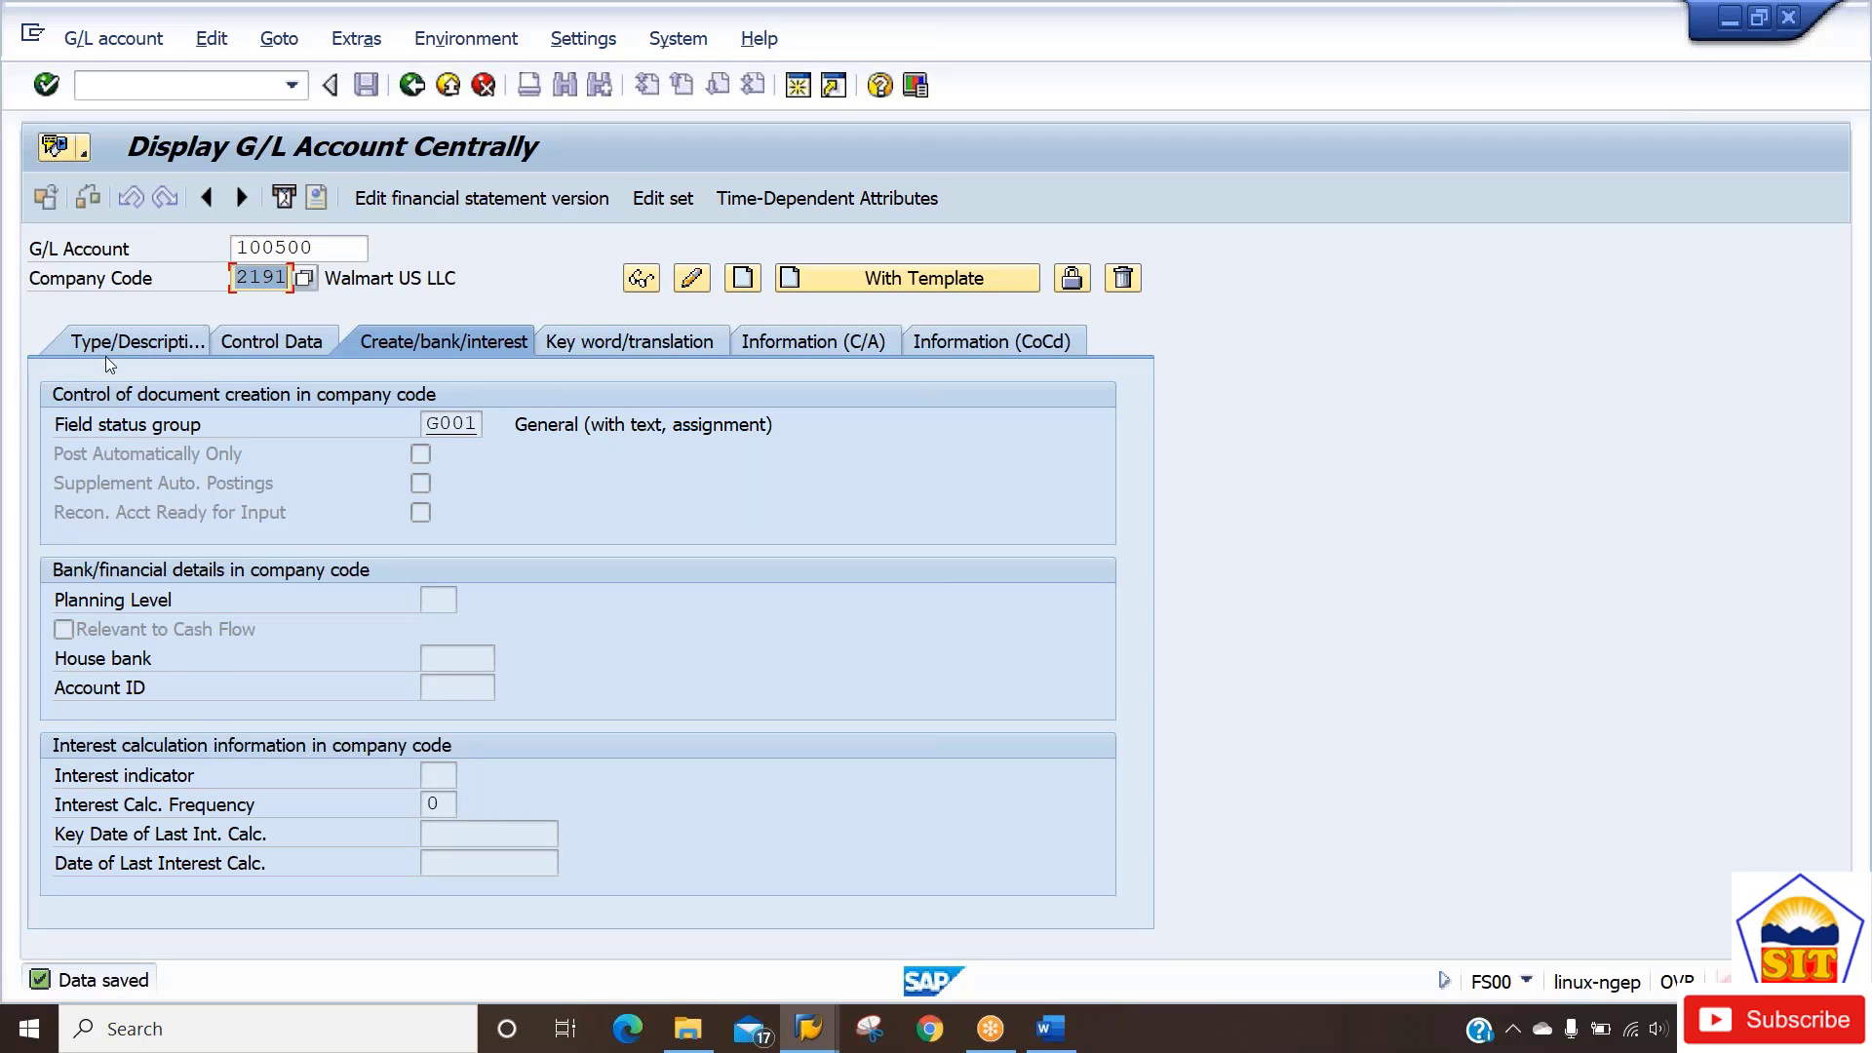
{"action": "left_click", "coordinate": [126, 341]}
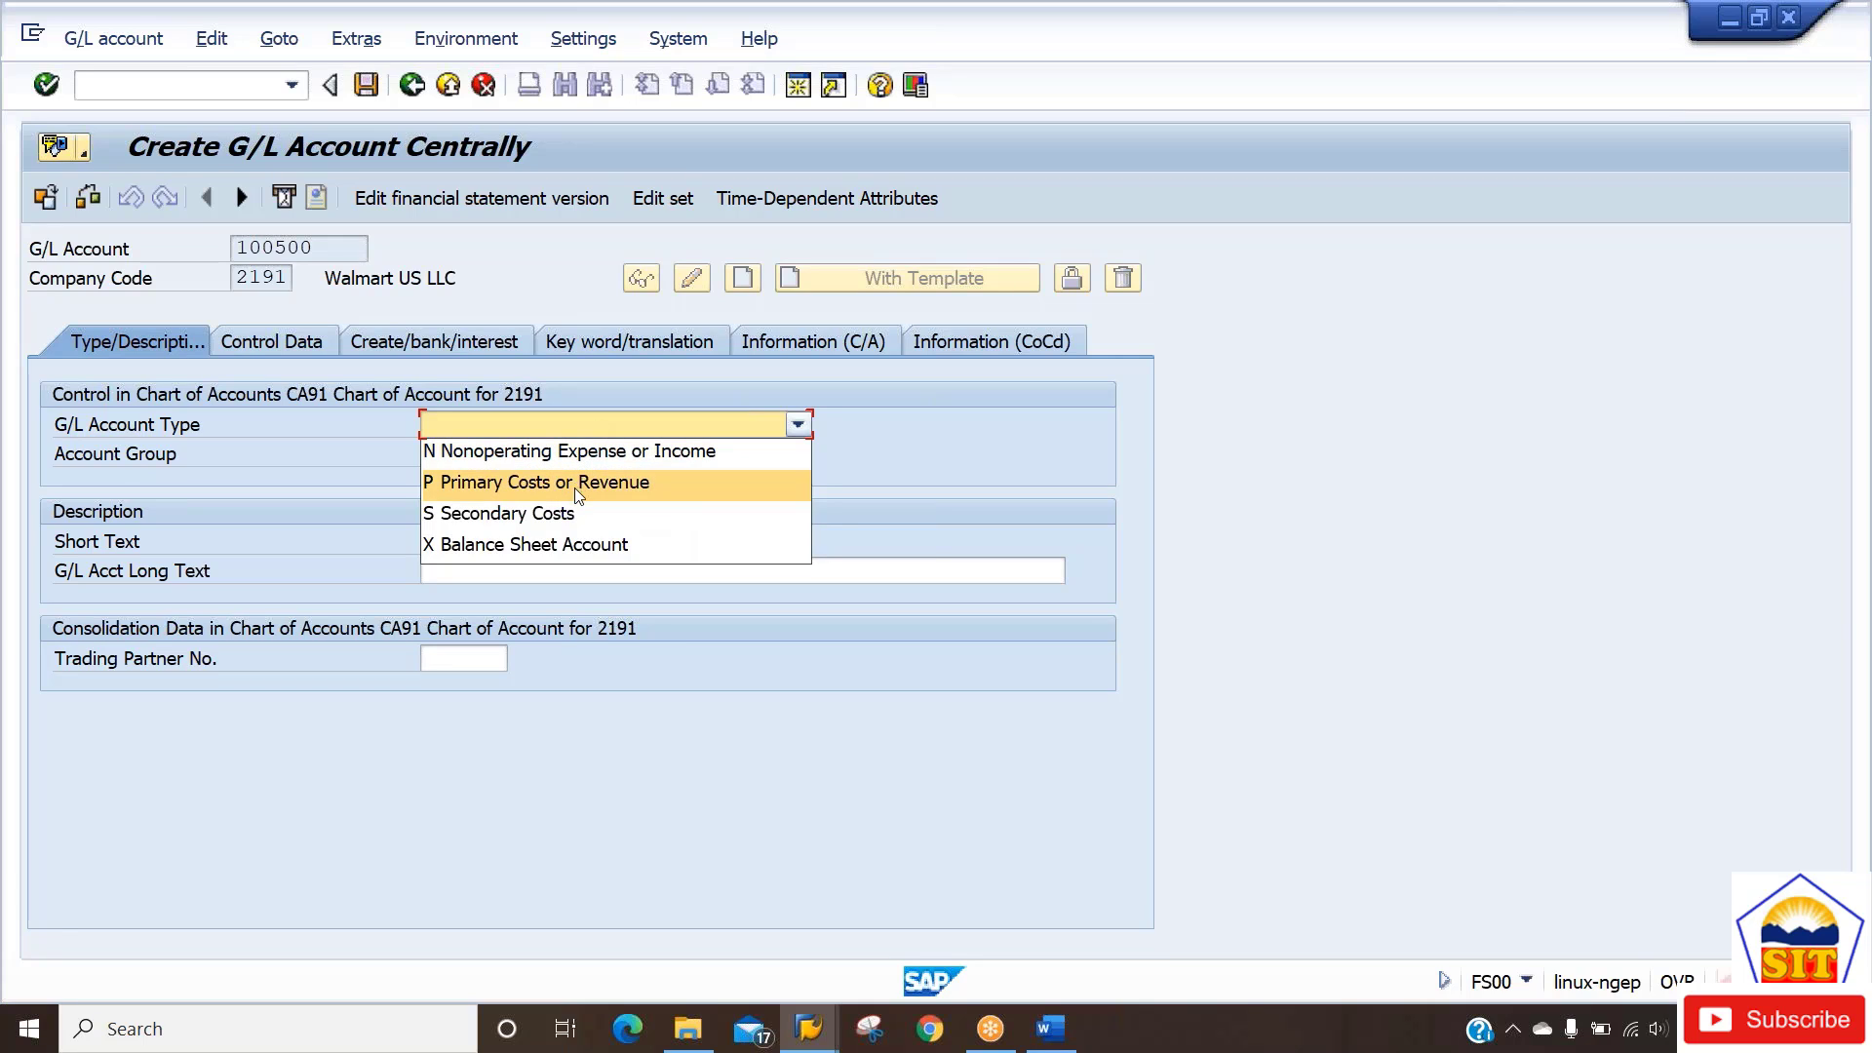
Set the account type to Balance Sheet Account and the account group to LIAB Liability.
{"action": "left_click", "coordinate": [581, 547]}
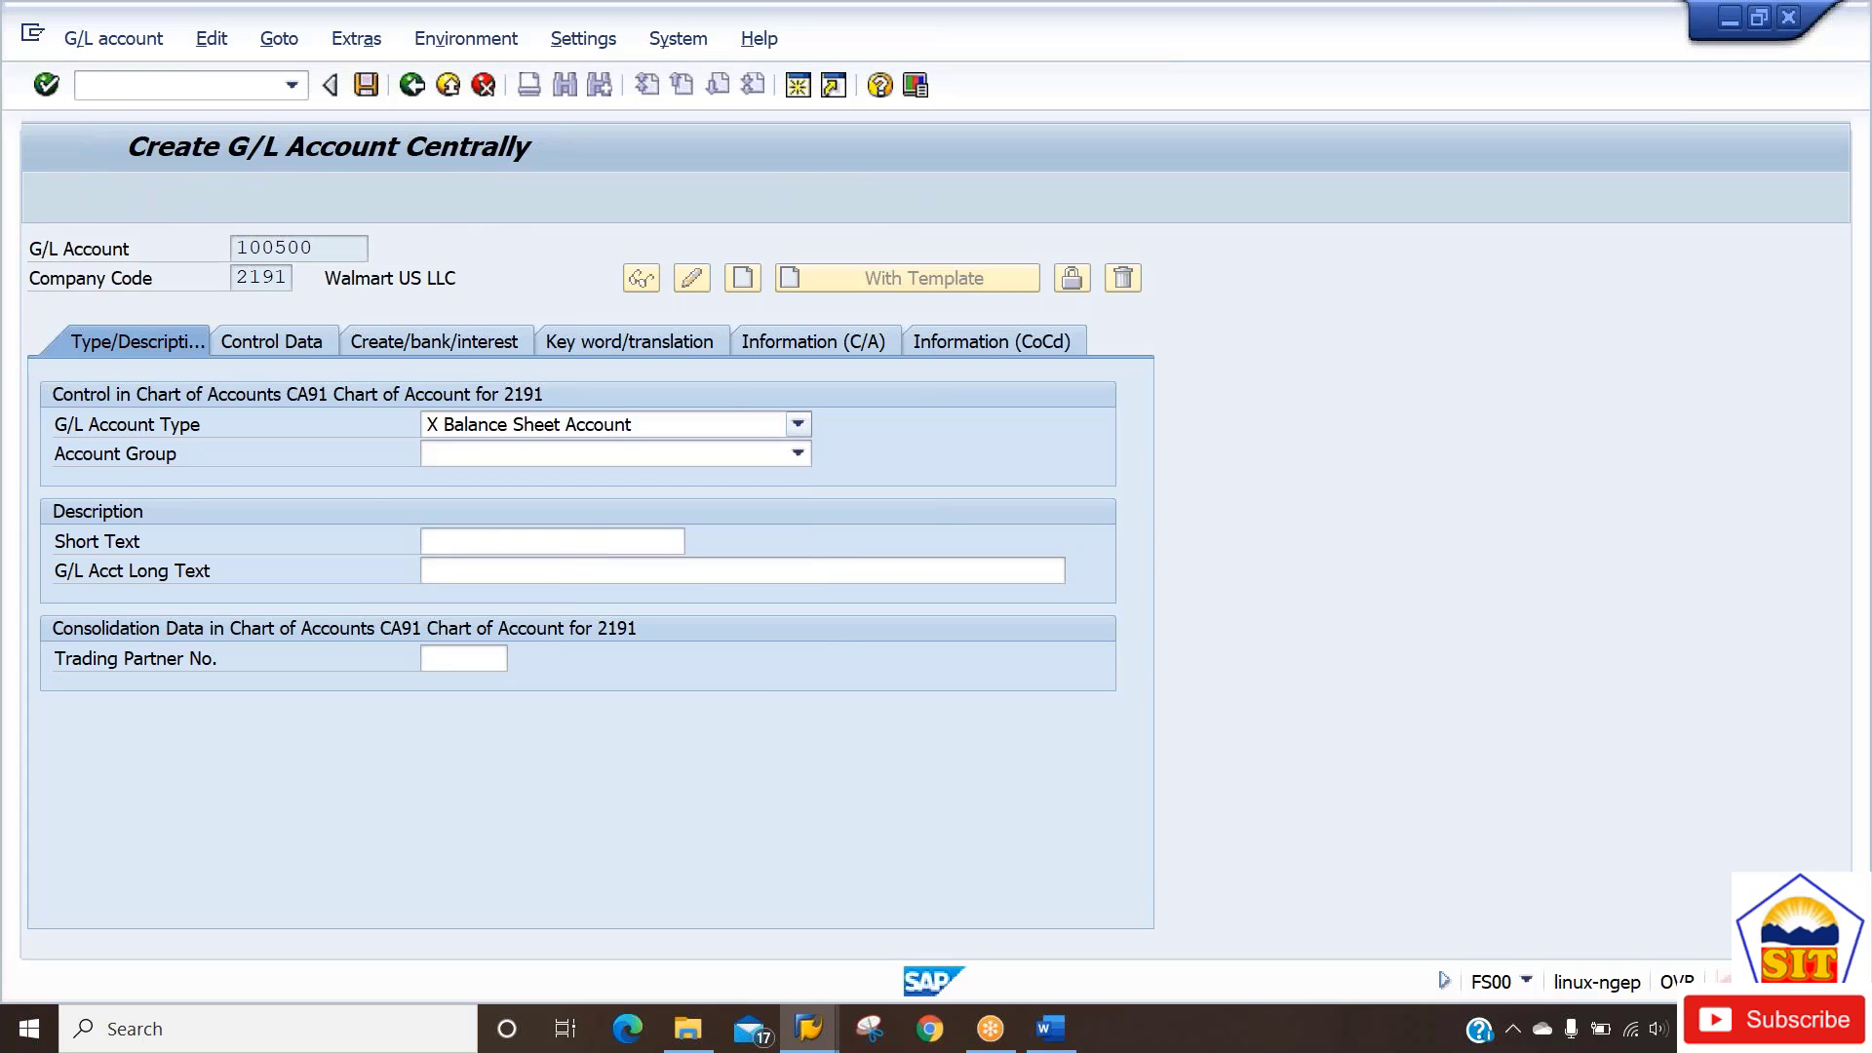
{"action": "left_click", "coordinate": [591, 456]}
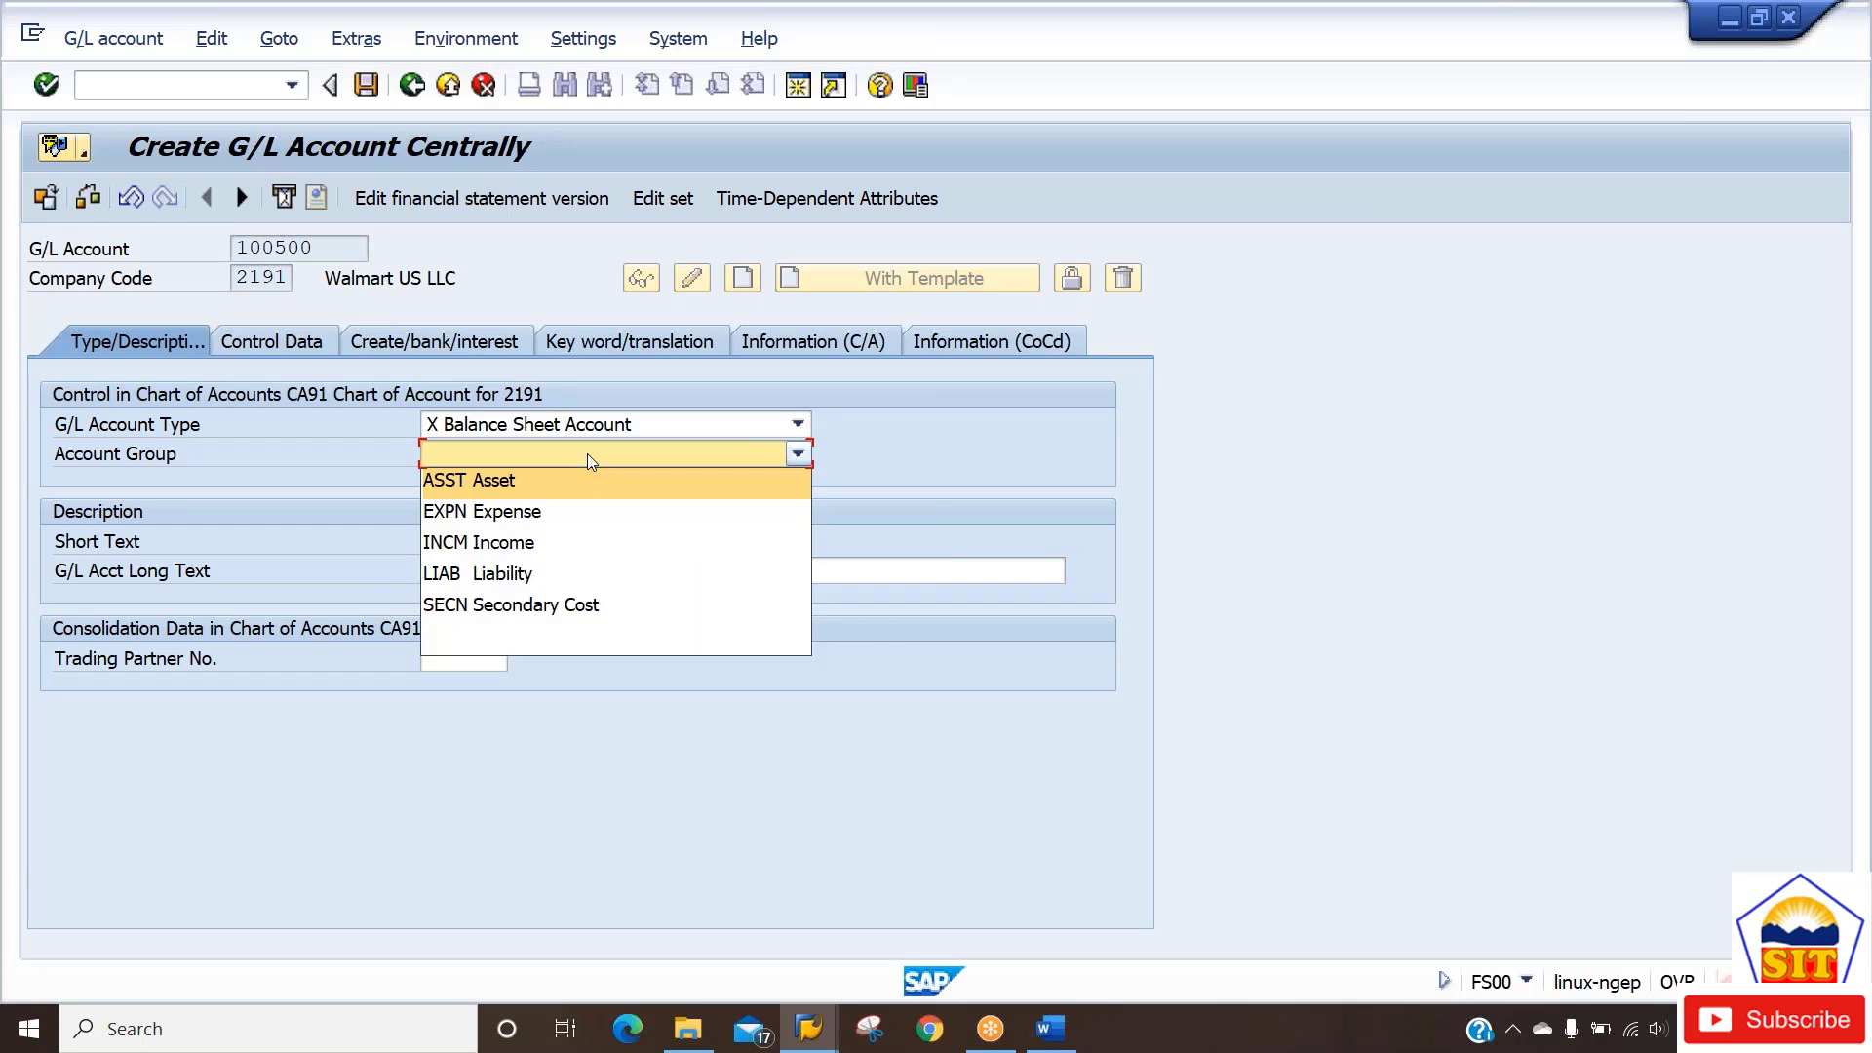
{"action": "left_click", "coordinate": [521, 579]}
Enter Sr. Creditors A/c as both the short text and the G/L account long text.
{"action": "left_click", "coordinate": [460, 542]}
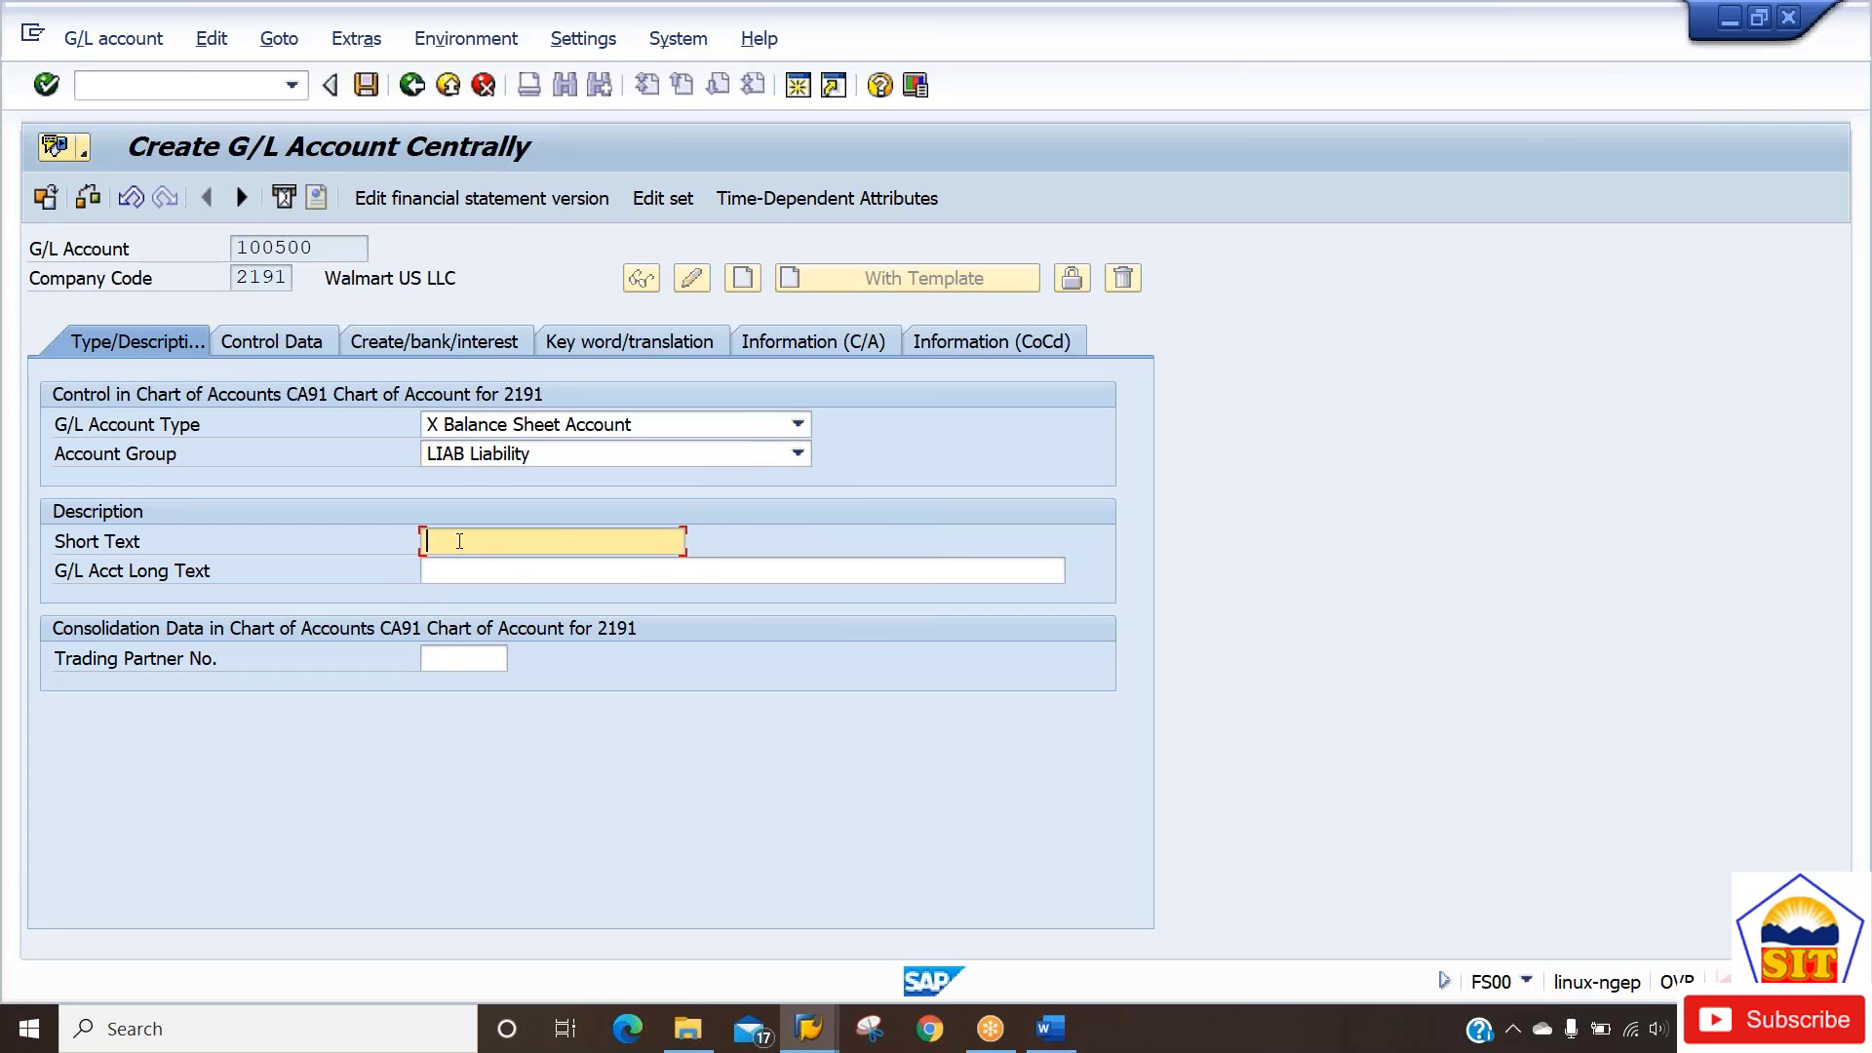
{"action": "type", "text": "Sr. Creditors A/c"}
{"action": "key", "text": "ctrl+a"}
{"action": "key", "text": "ctrl+c"}
{"action": "key", "text": "Tab"}
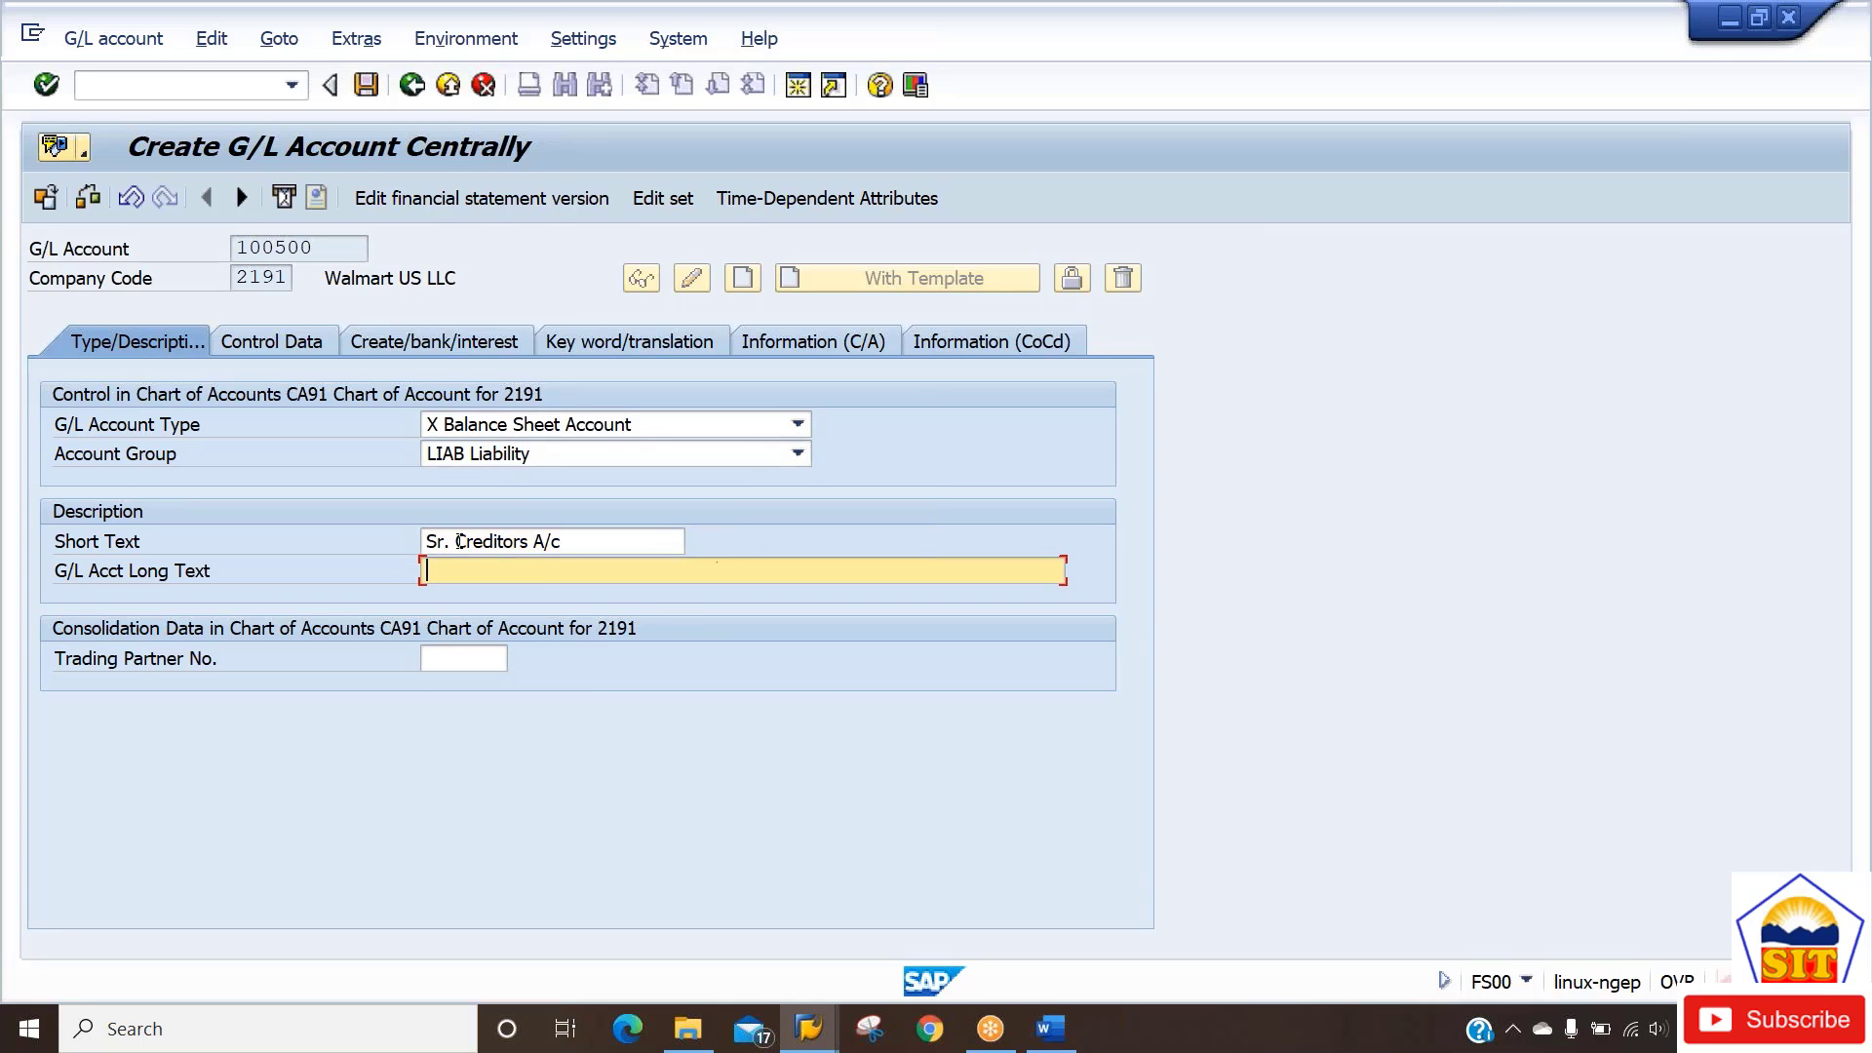
{"action": "key", "text": "ctrl+v"}
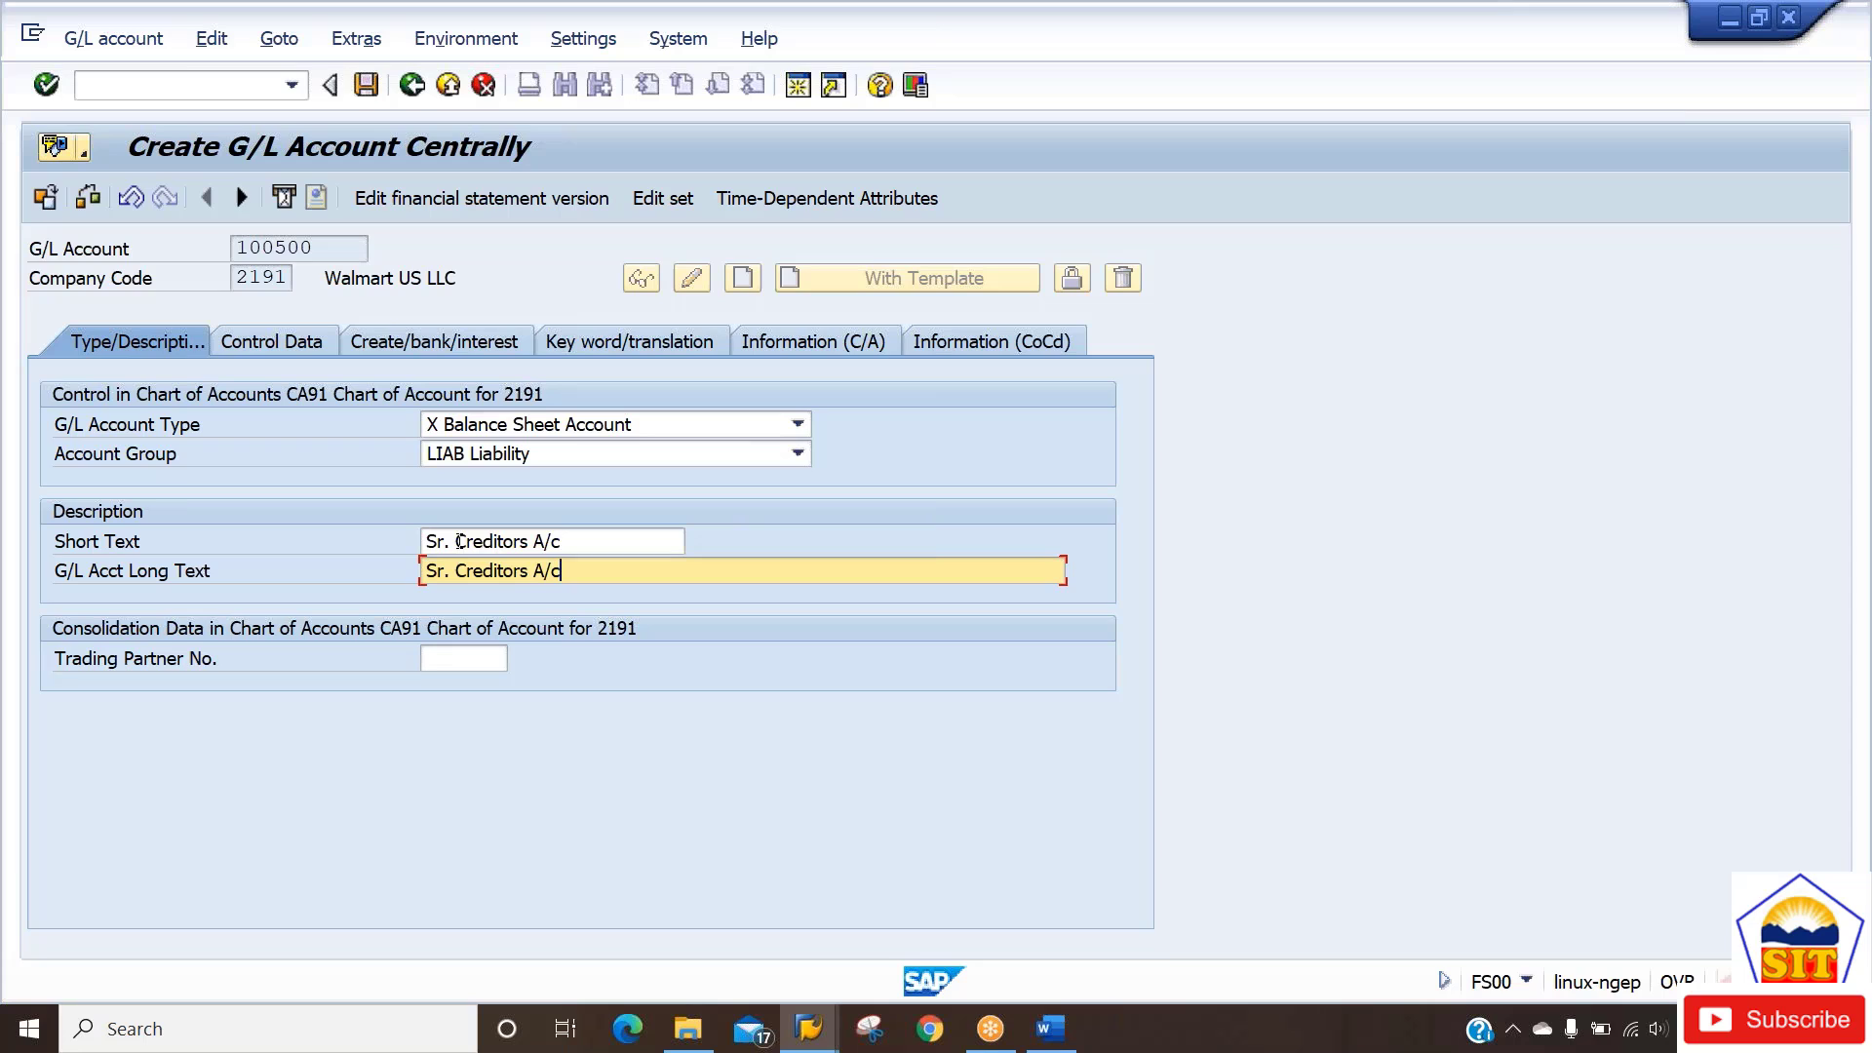
In the control data, make the account a reconciliation account for Vendors.
{"action": "left_click", "coordinate": [287, 343]}
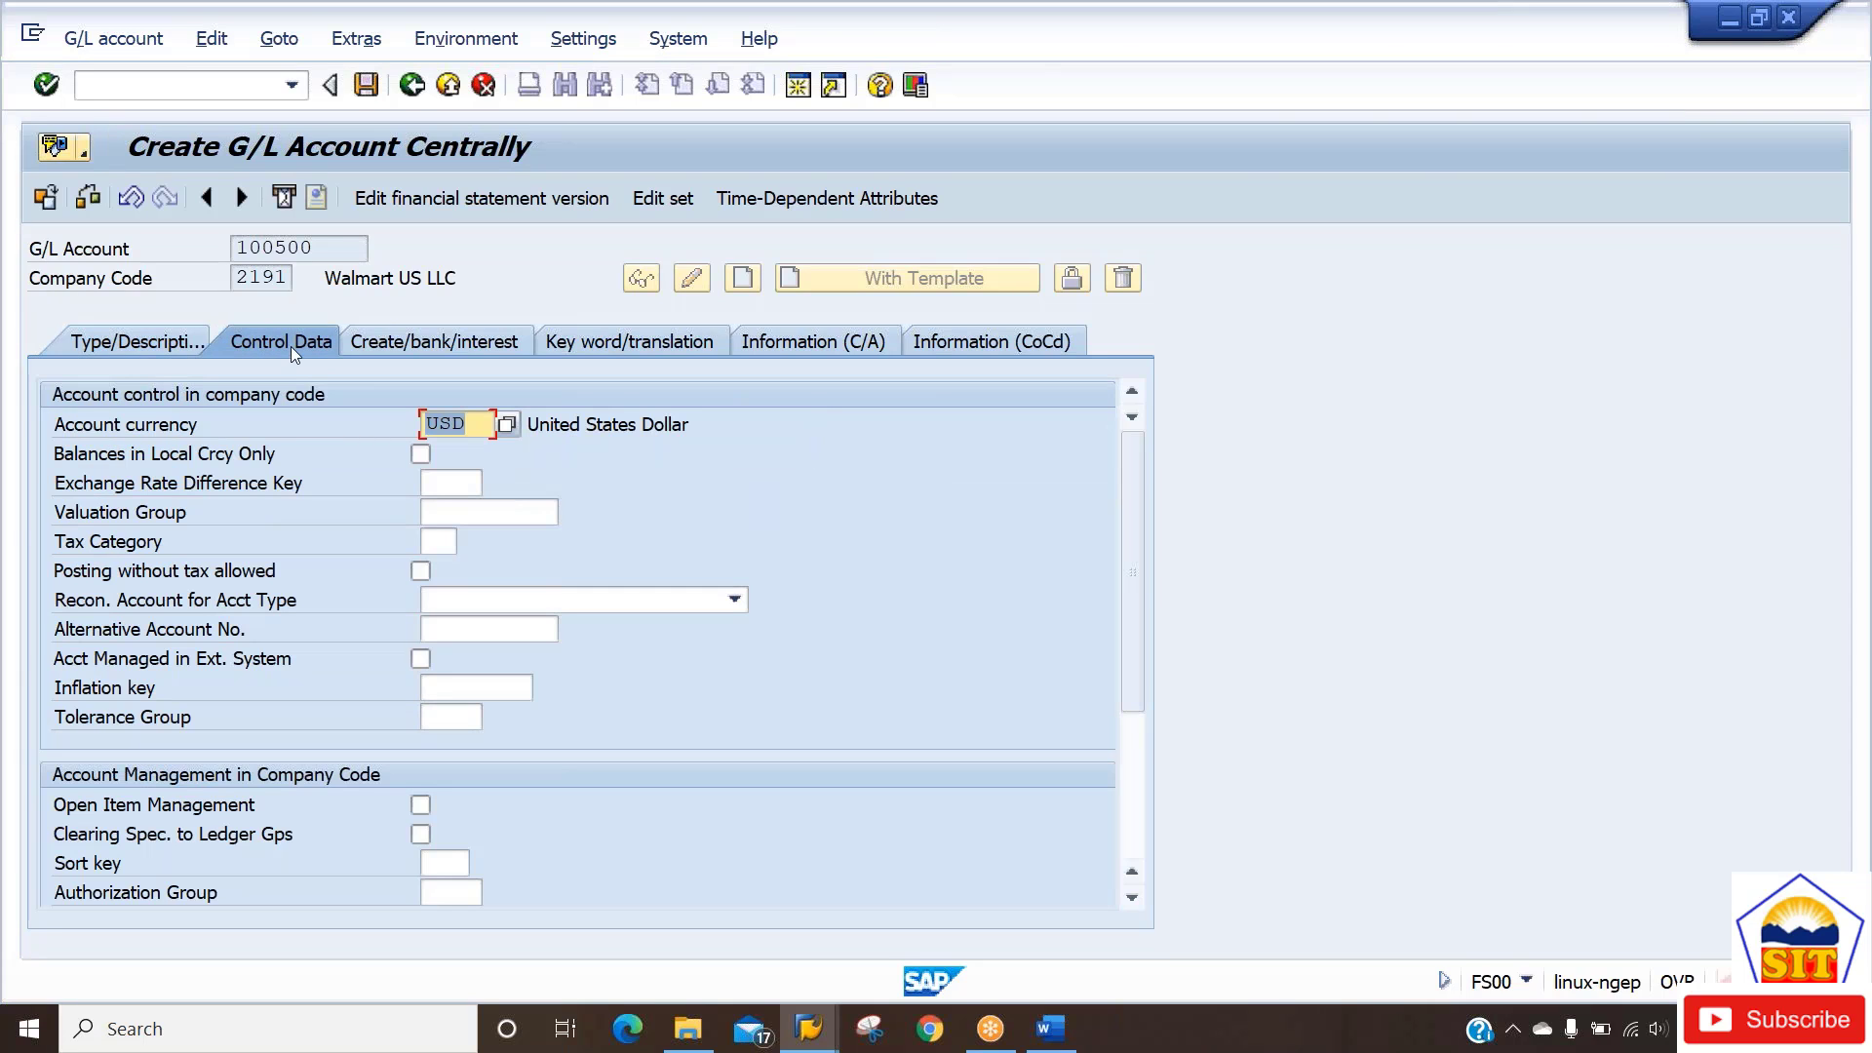
{"action": "left_click", "coordinate": [512, 604]}
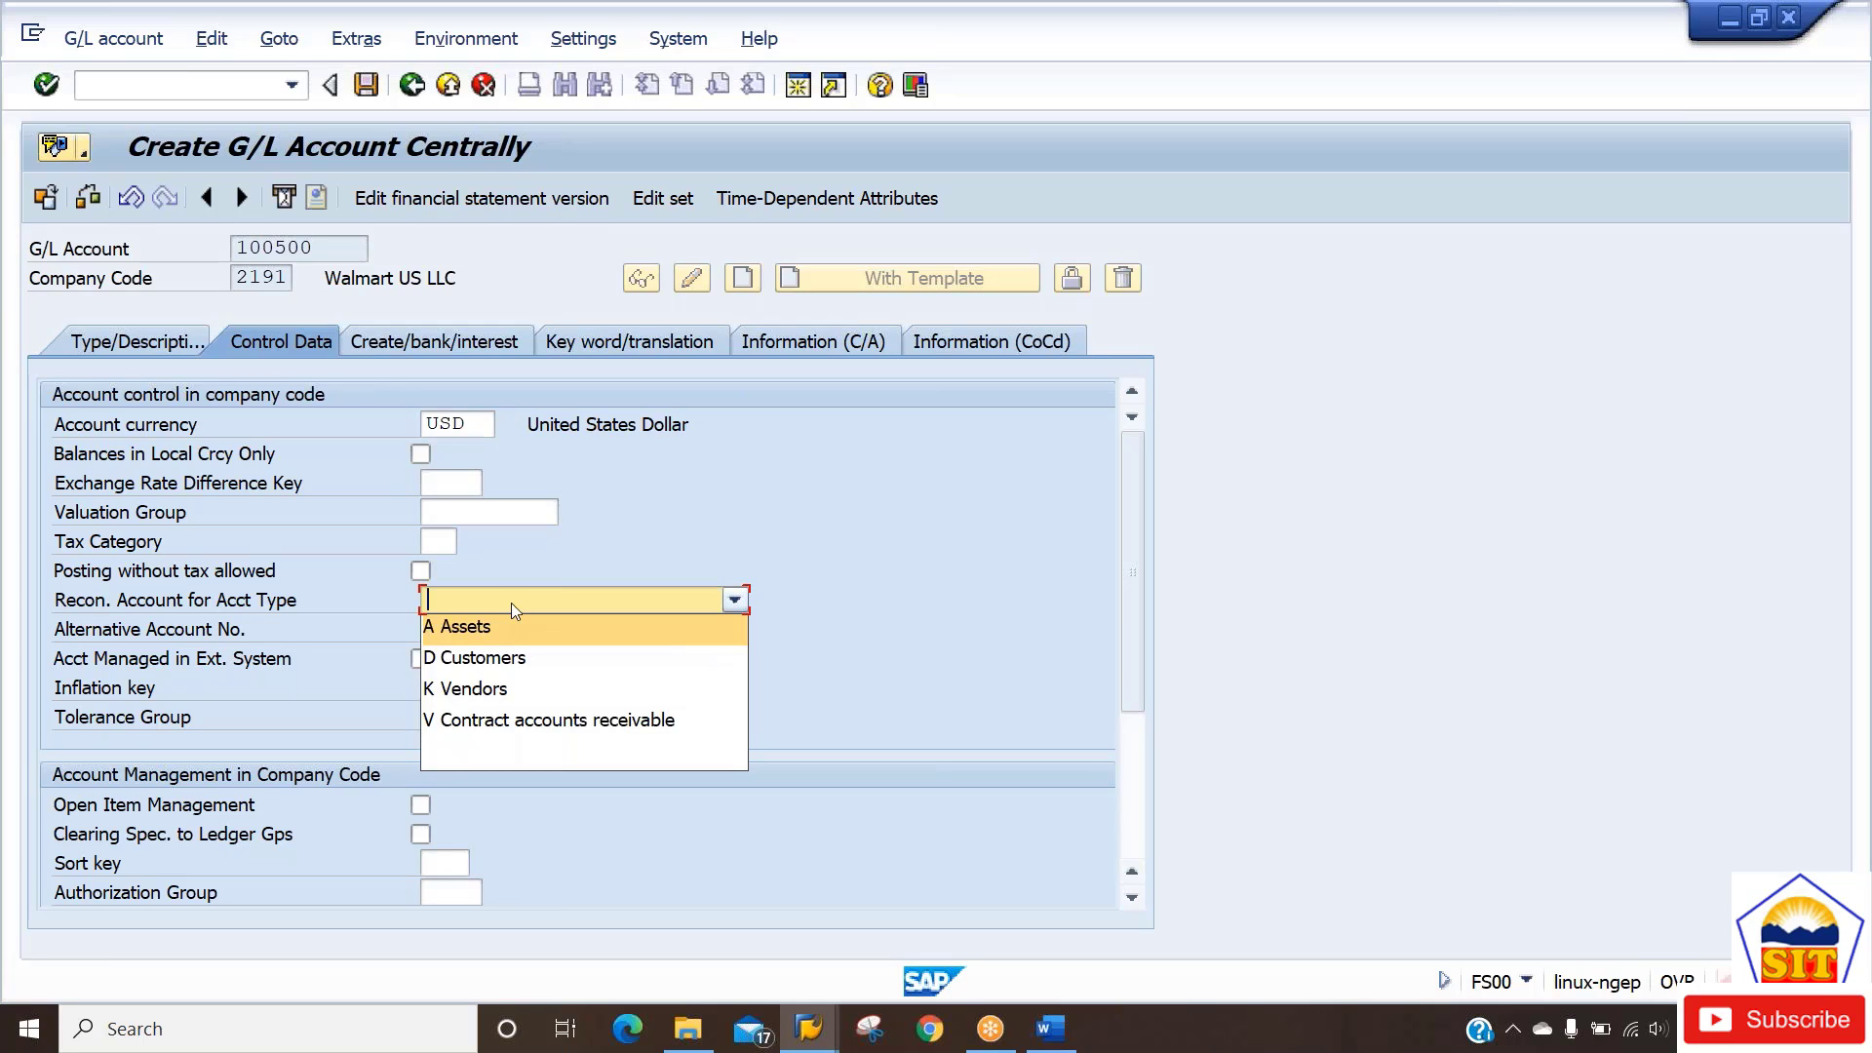
{"action": "left_click", "coordinate": [506, 687]}
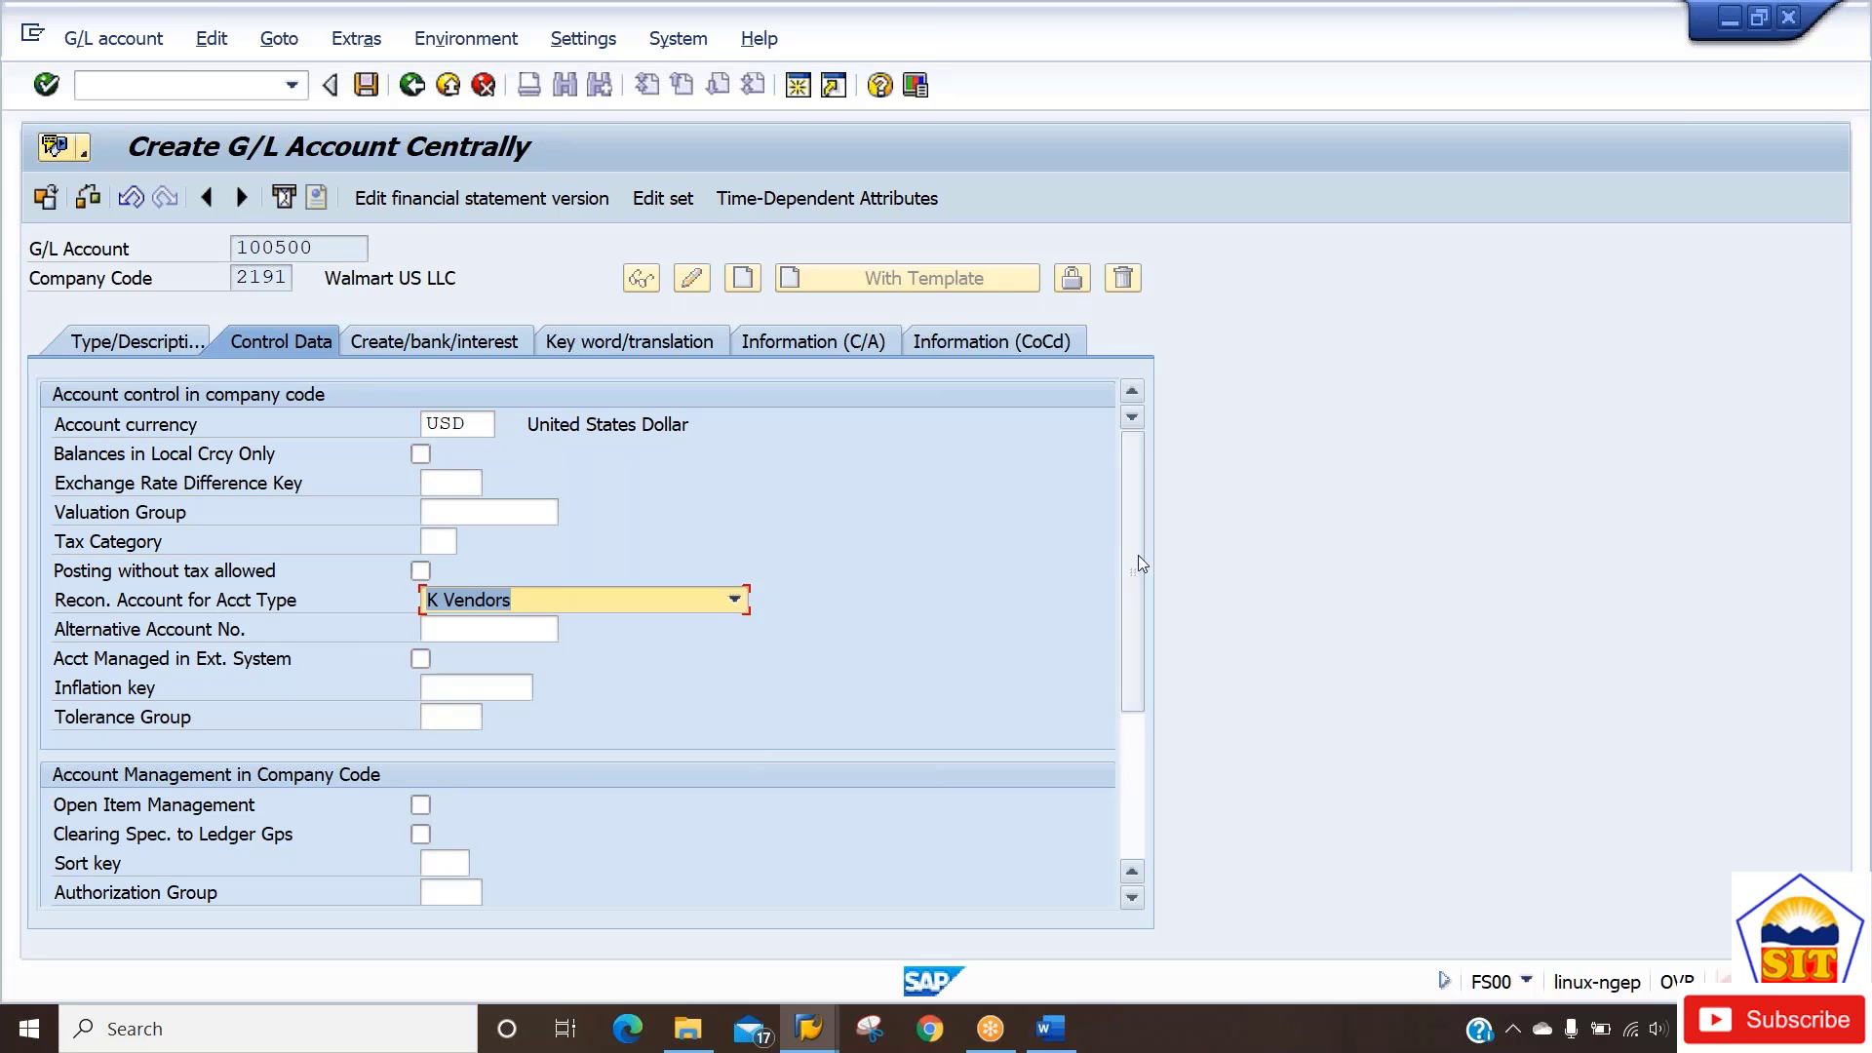
{"action": "left_click_drag", "start_coordinate": [1133, 553], "coordinate": [1114, 705]}
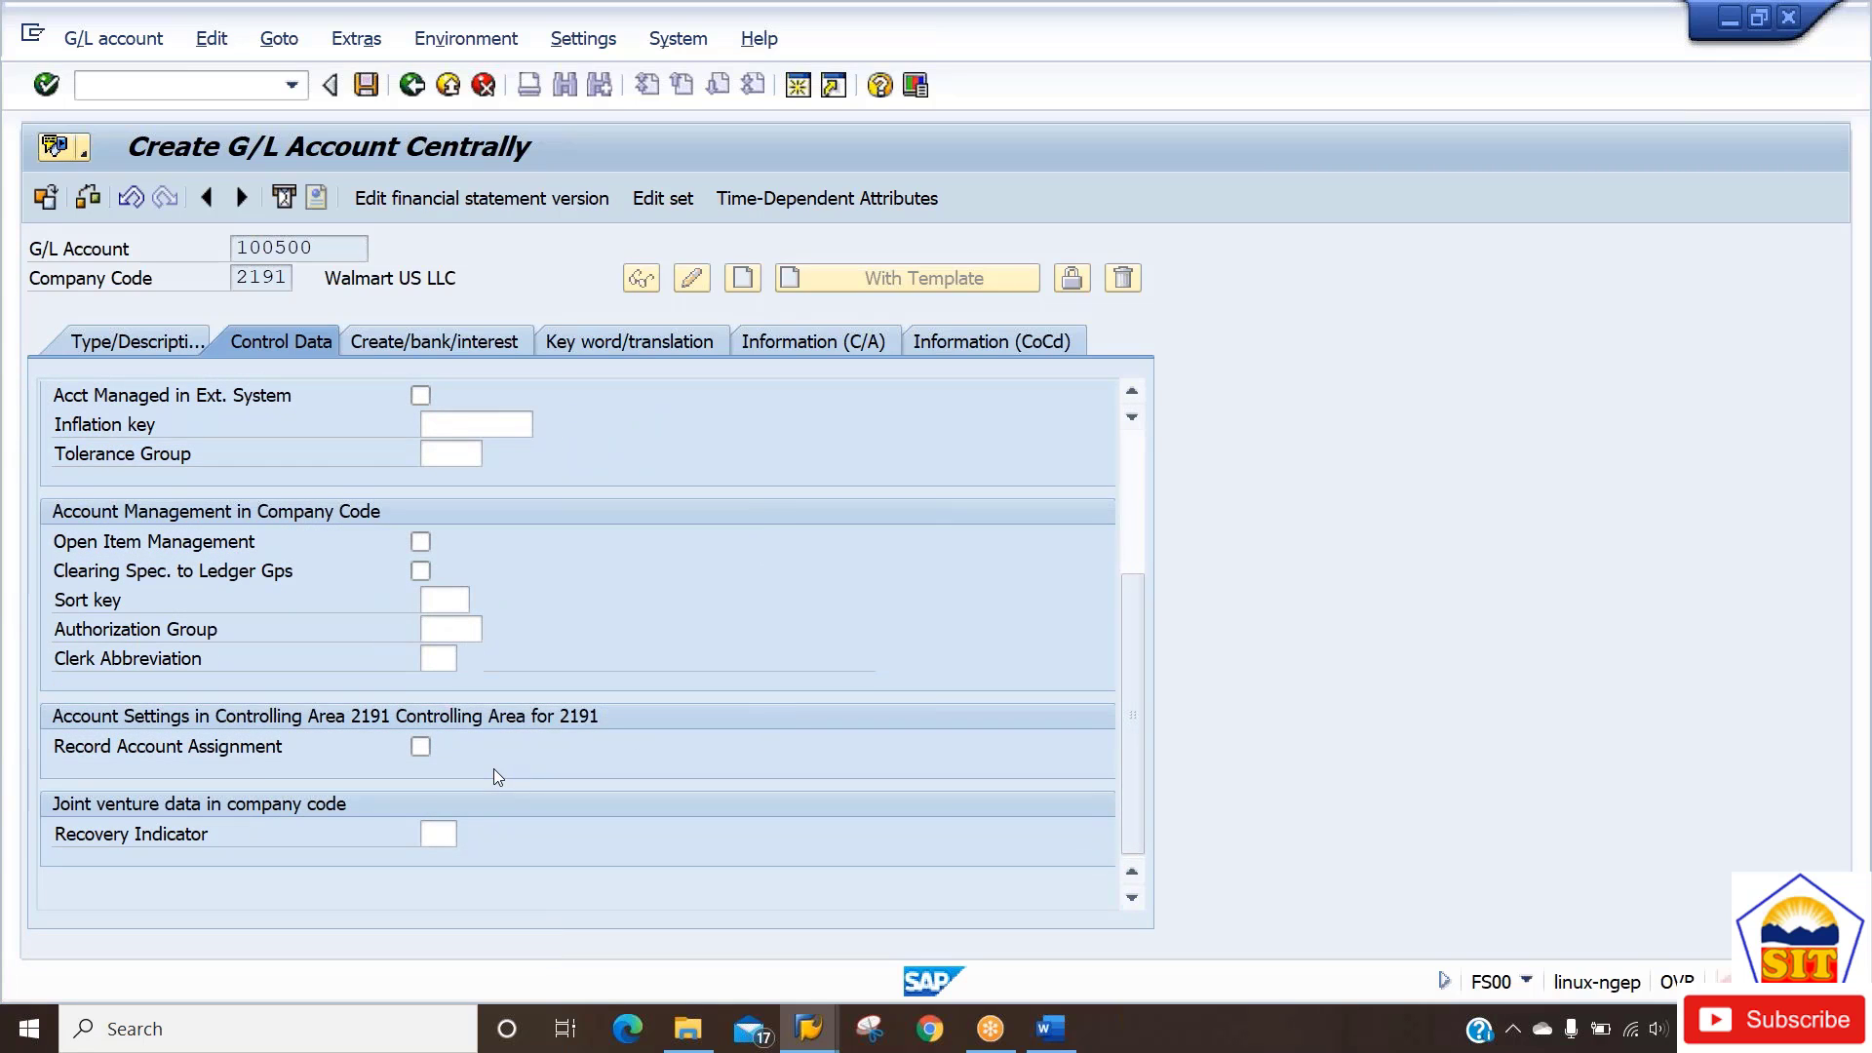
Set the sort key of G/L account 100500 to 012 Vendor number.
{"action": "left_click", "coordinate": [451, 604]}
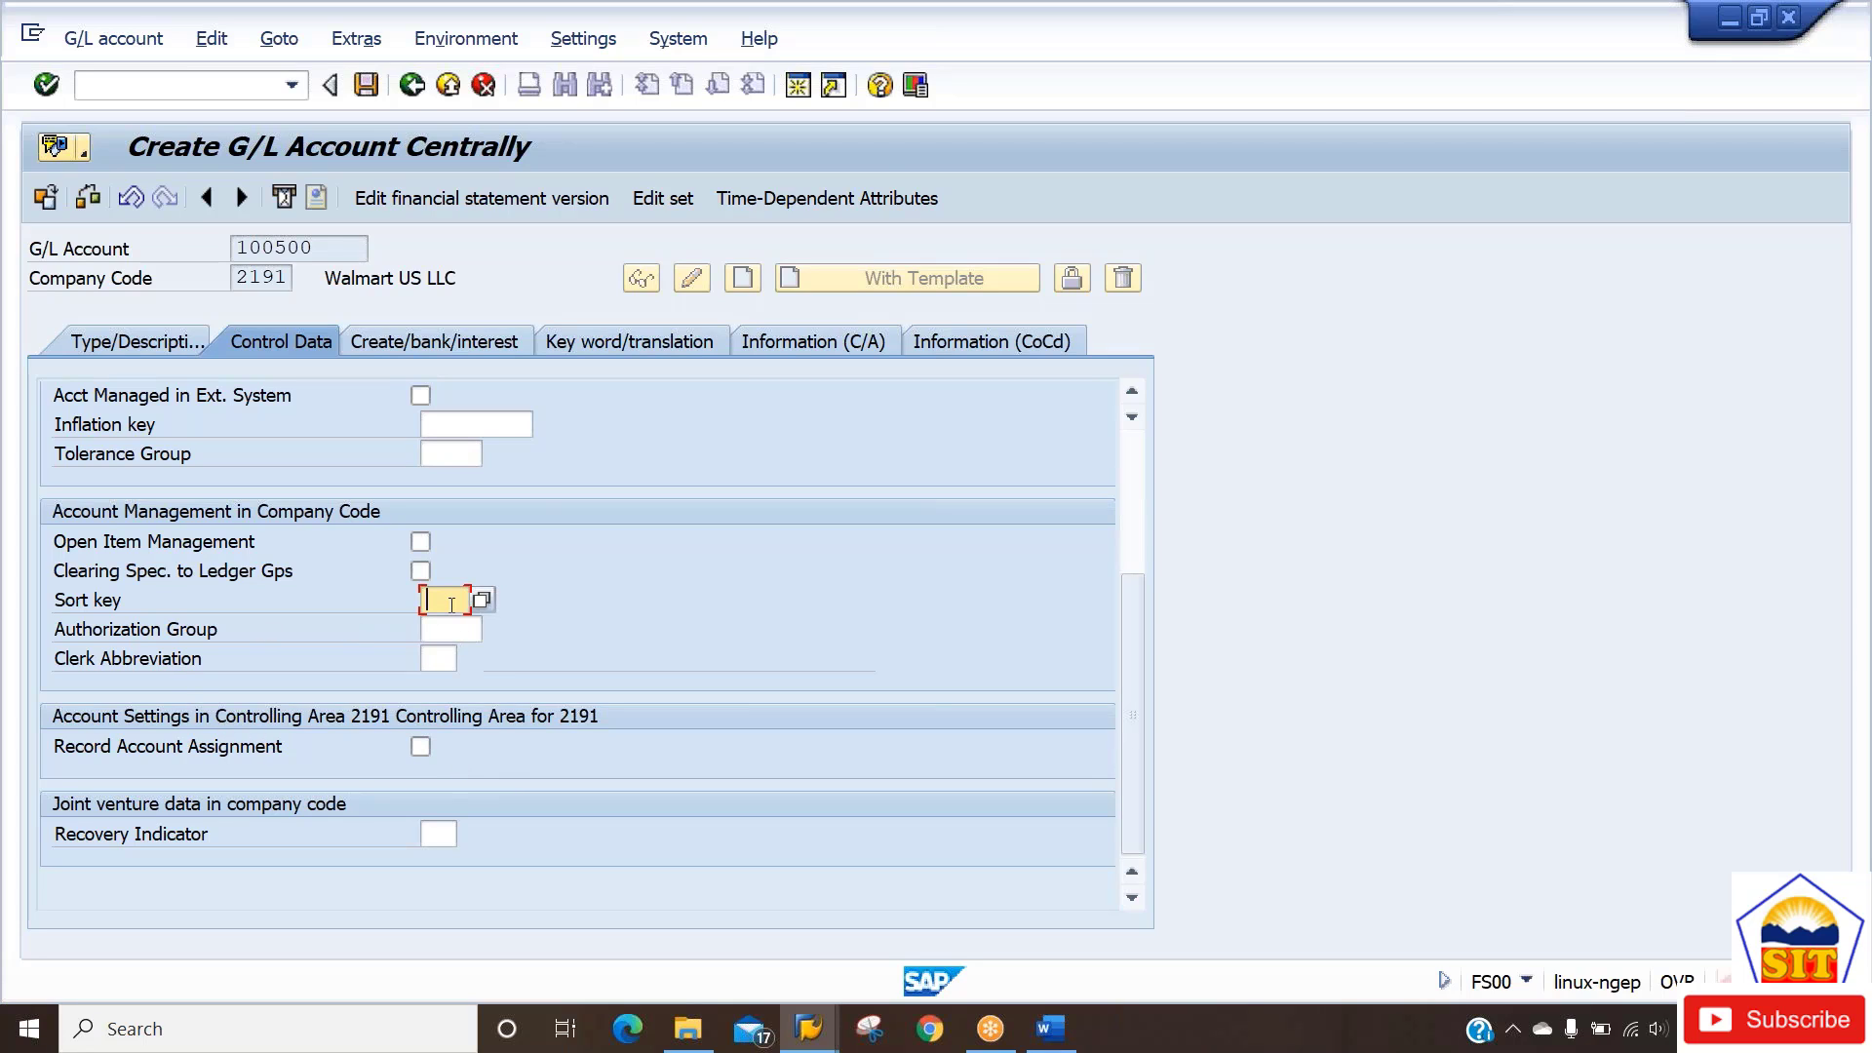
{"action": "type", "text": "012"}
{"action": "key", "text": "Return"}
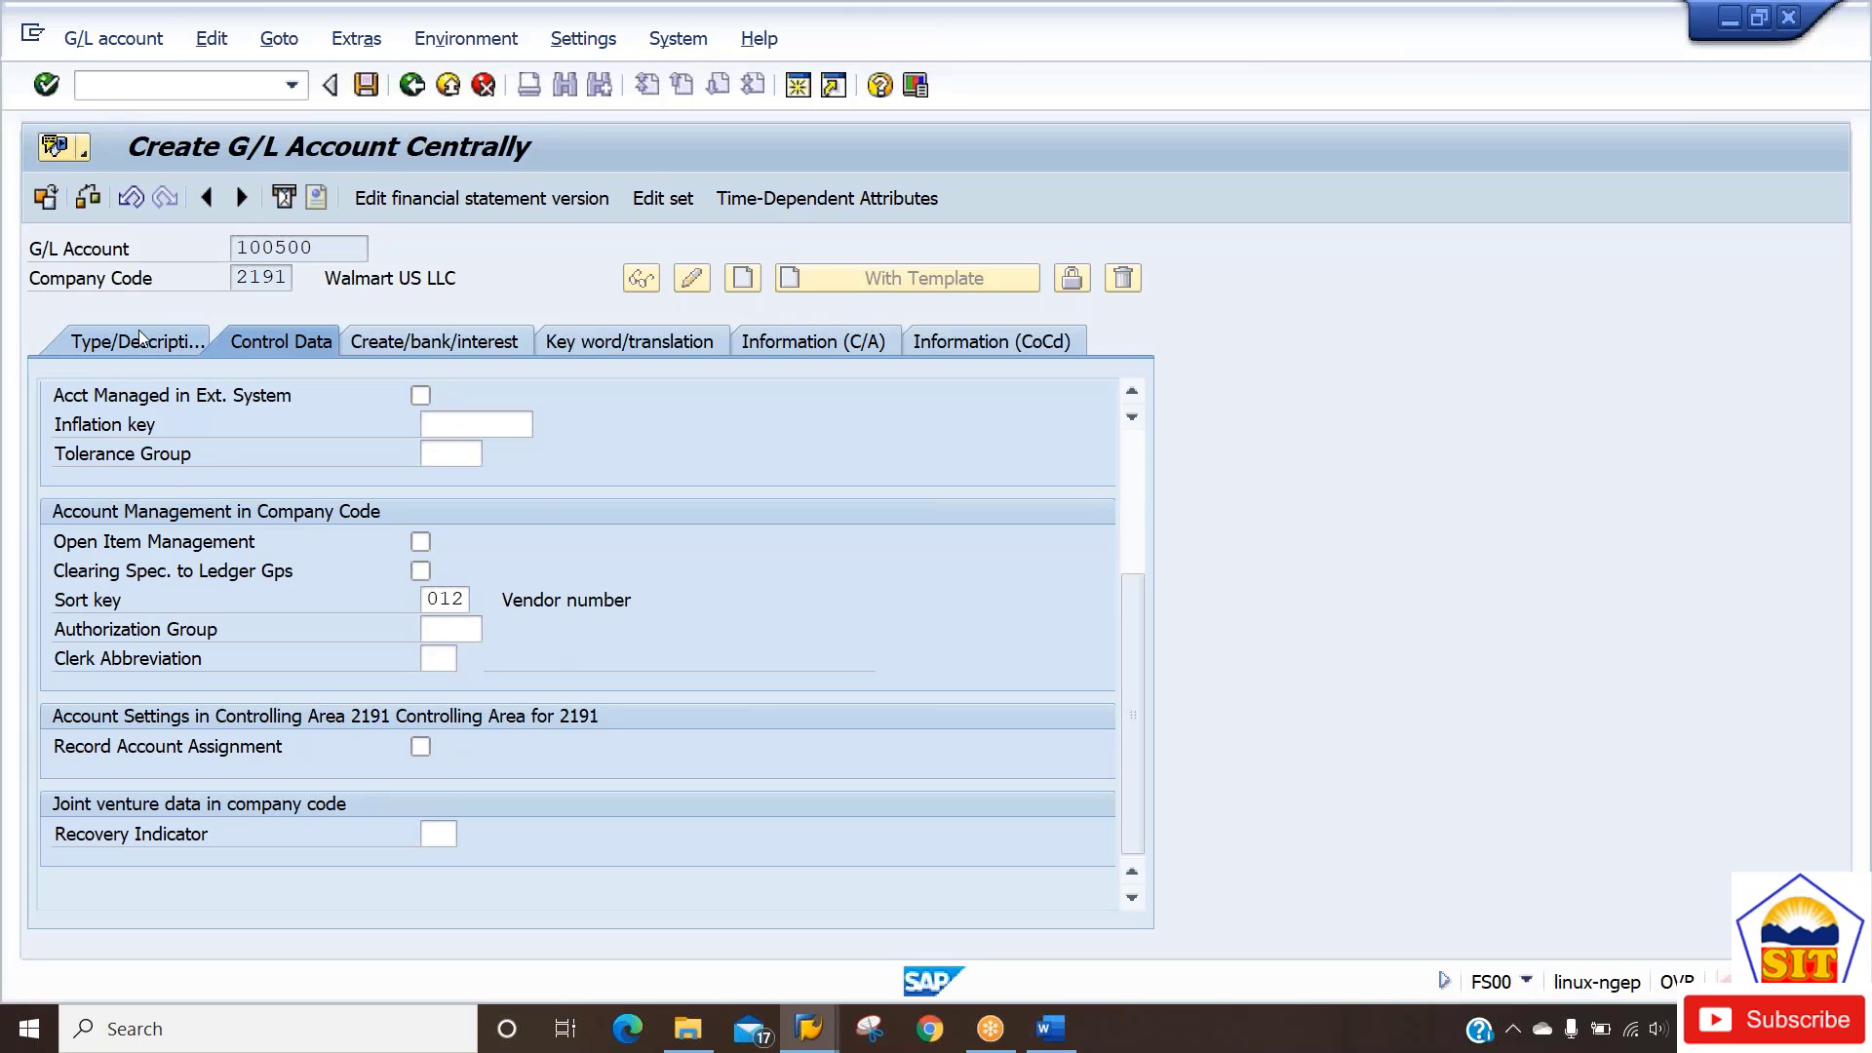
Assign field status group G067 Reconciliation accounts to the G/L account and save it.
{"action": "left_click", "coordinate": [454, 343]}
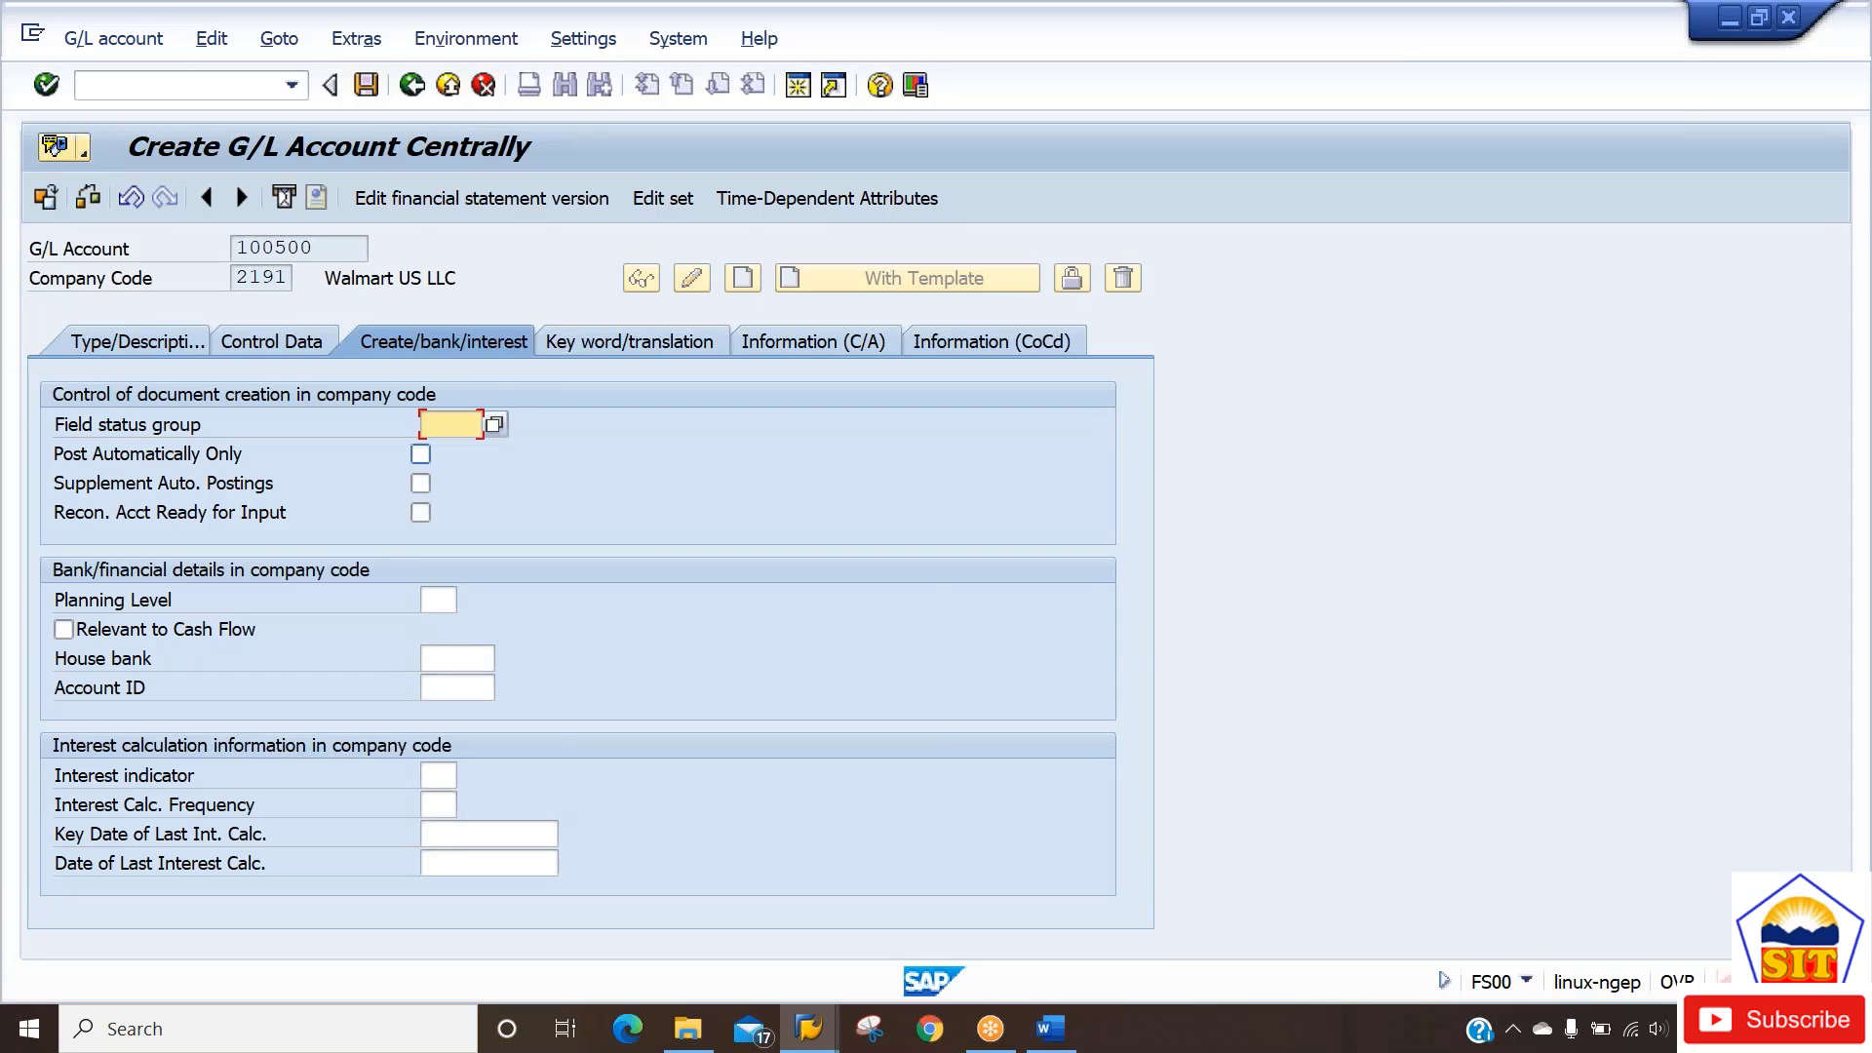
{"action": "type", "text": "g0"}
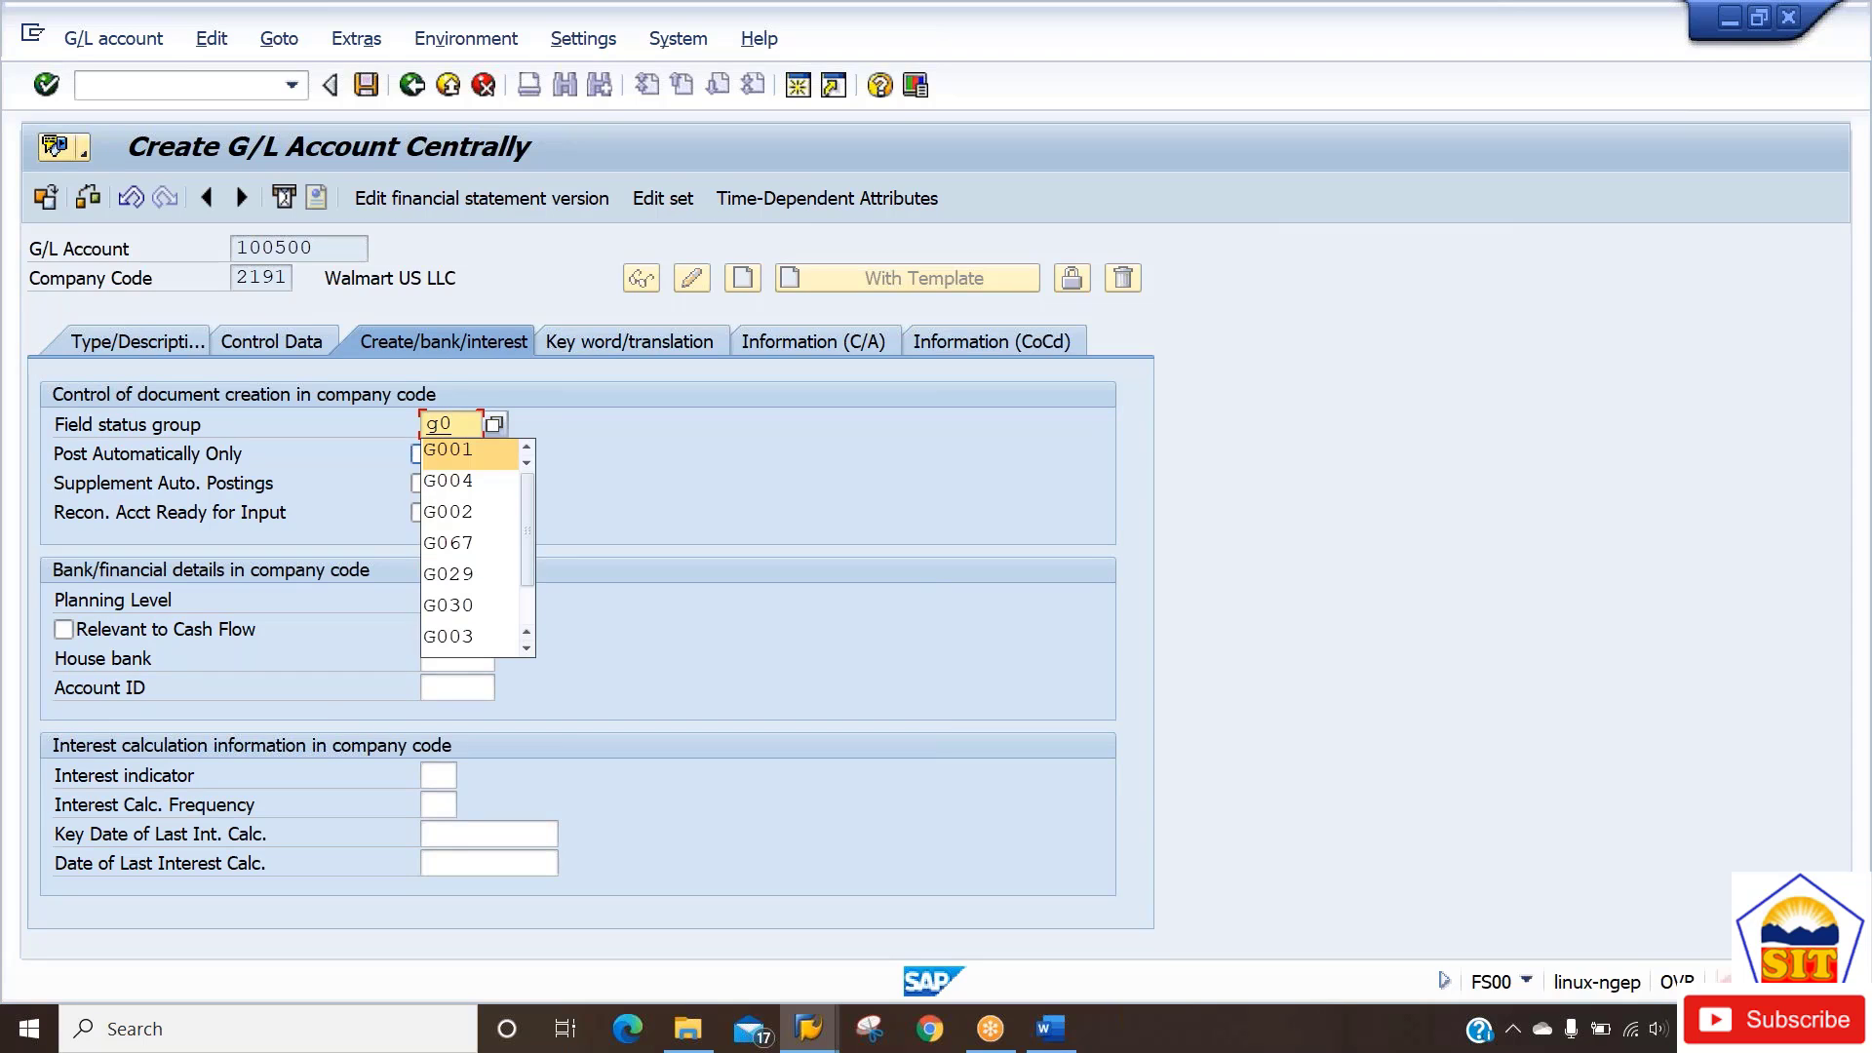
{"action": "type", "text": "67"}
{"action": "key", "text": "Return"}
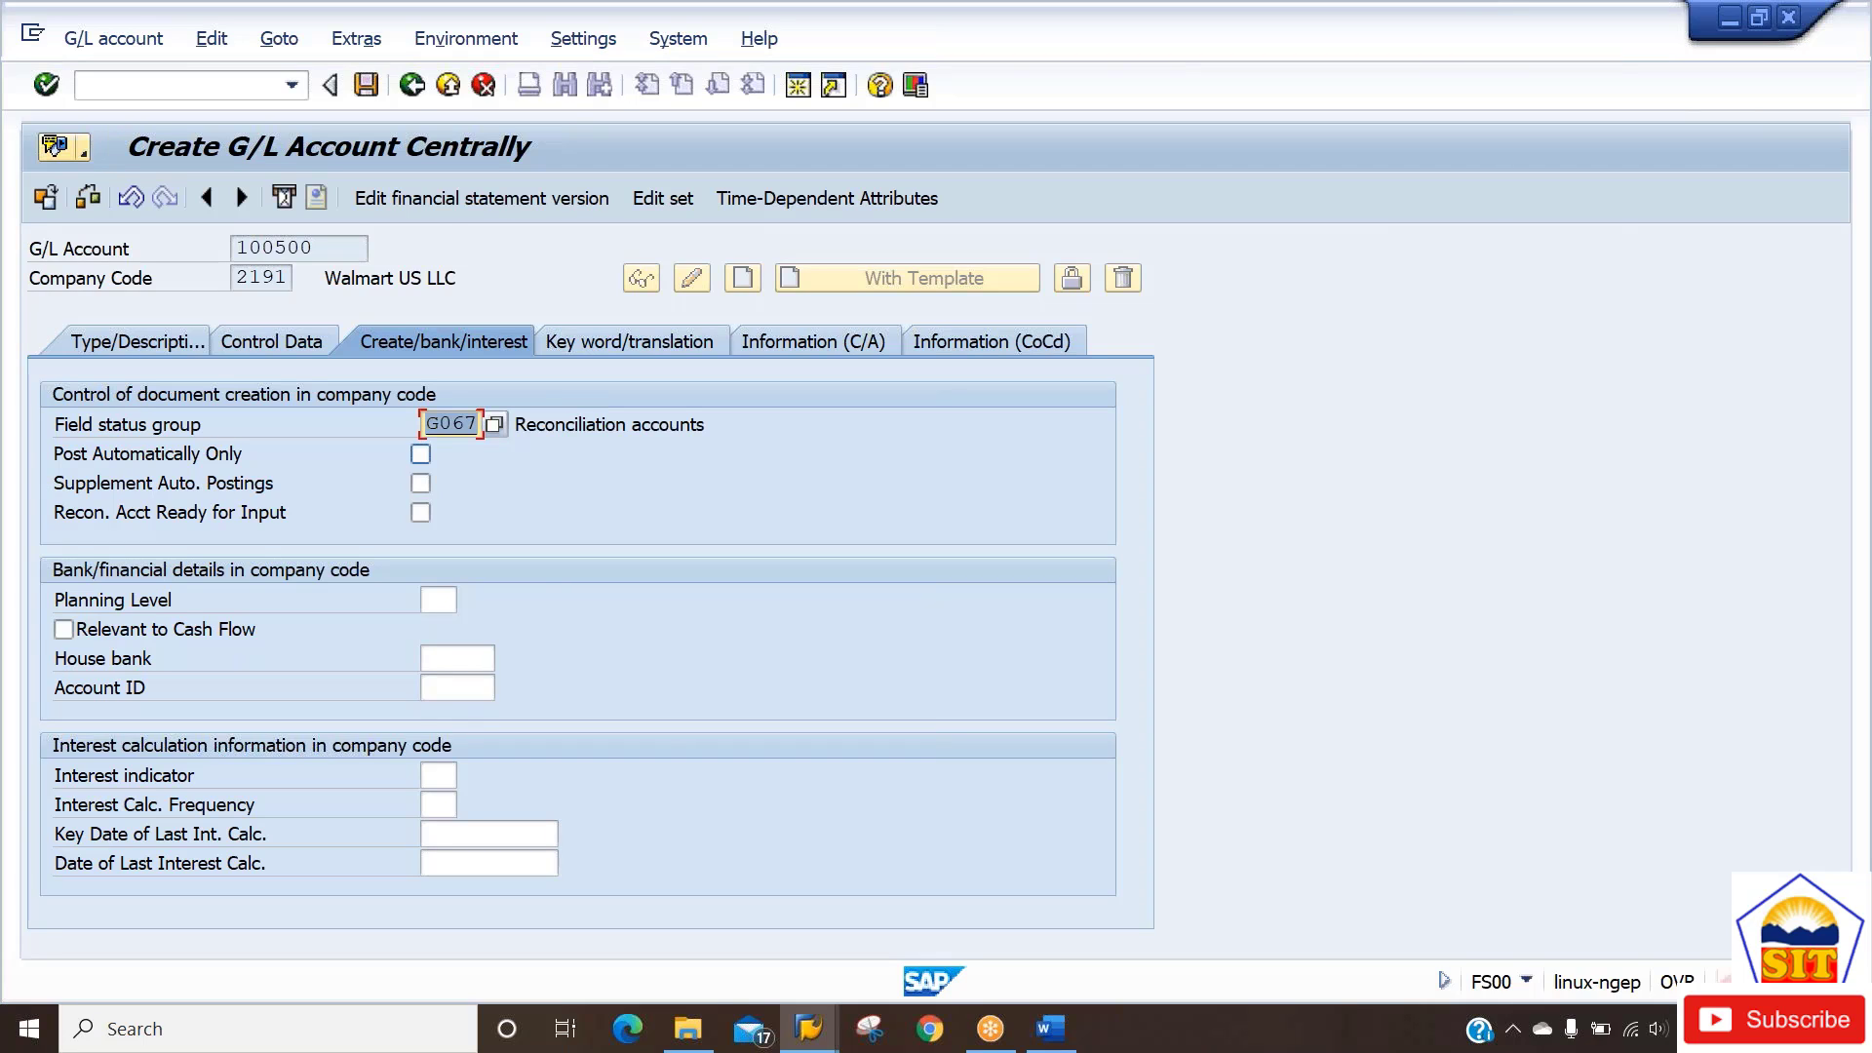
{"action": "left_click", "coordinate": [365, 85]}
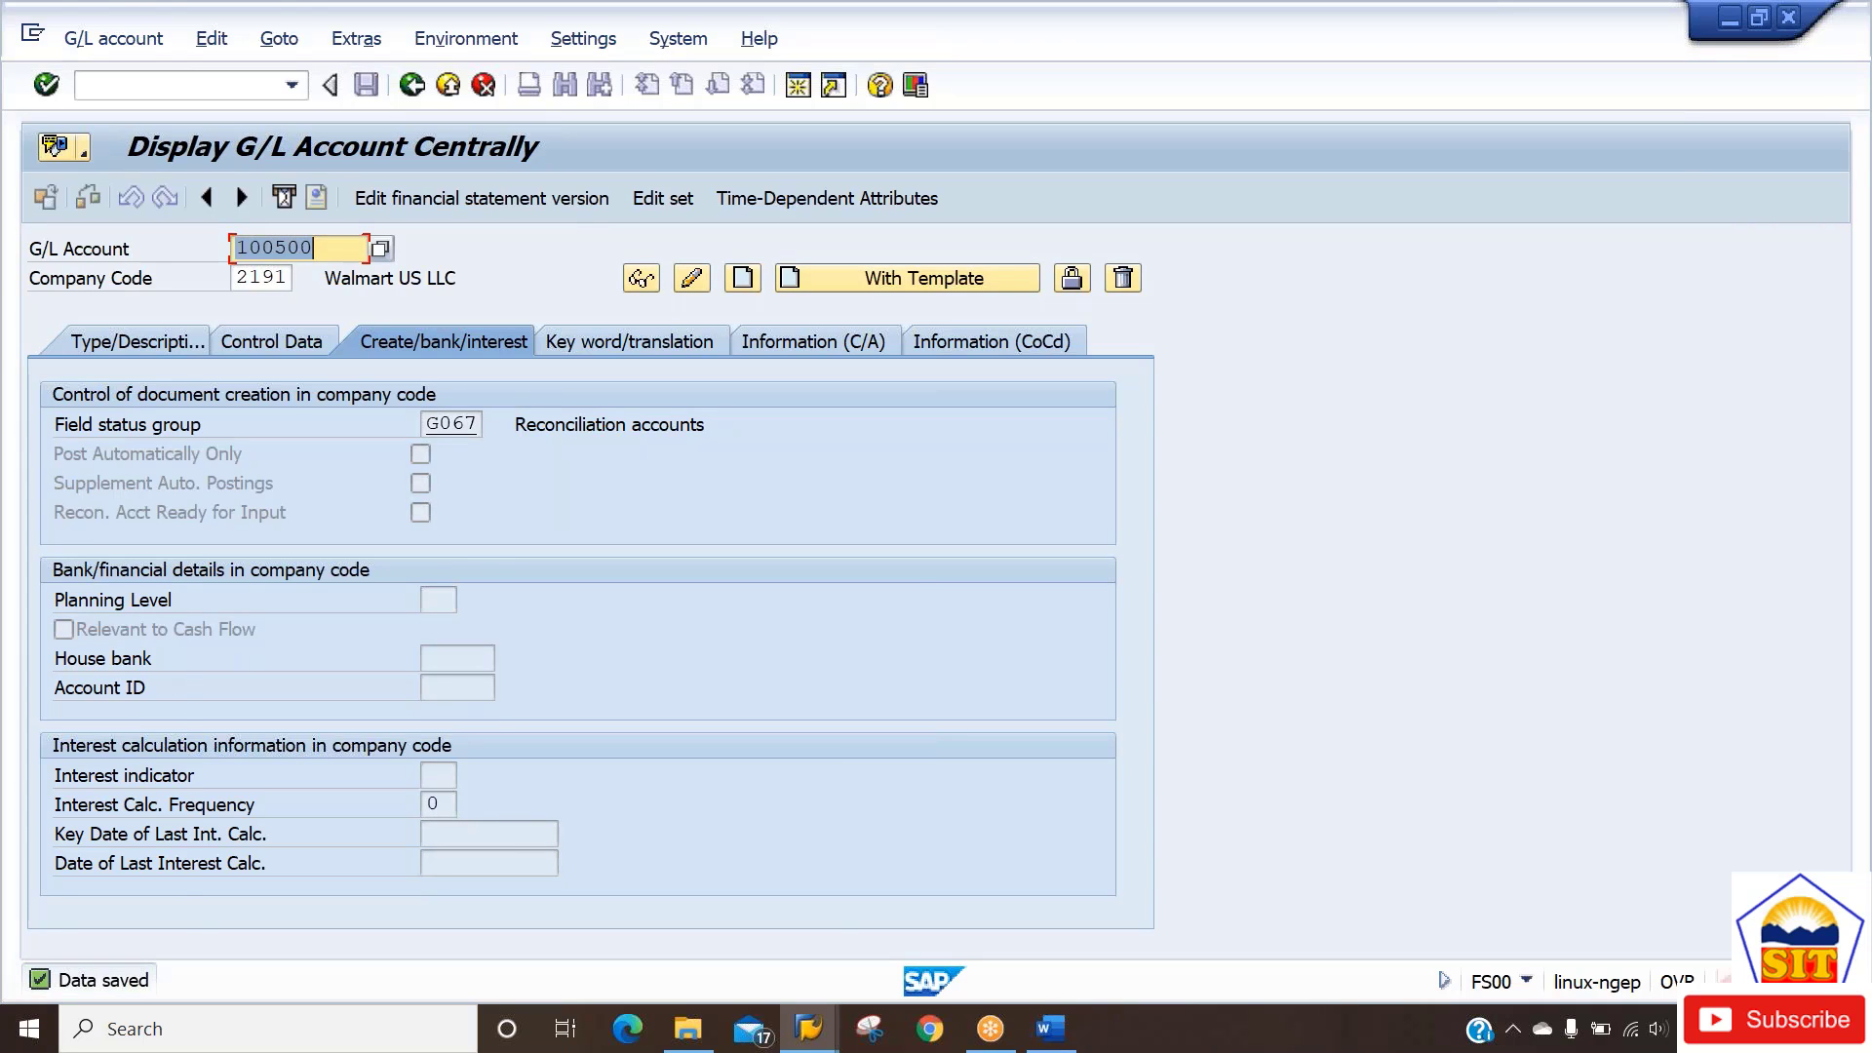
Switch to the S4 HANA Account Payable notes in Word and read Step 9 on creating the vendor master.
{"action": "key", "text": "alt+Tab"}
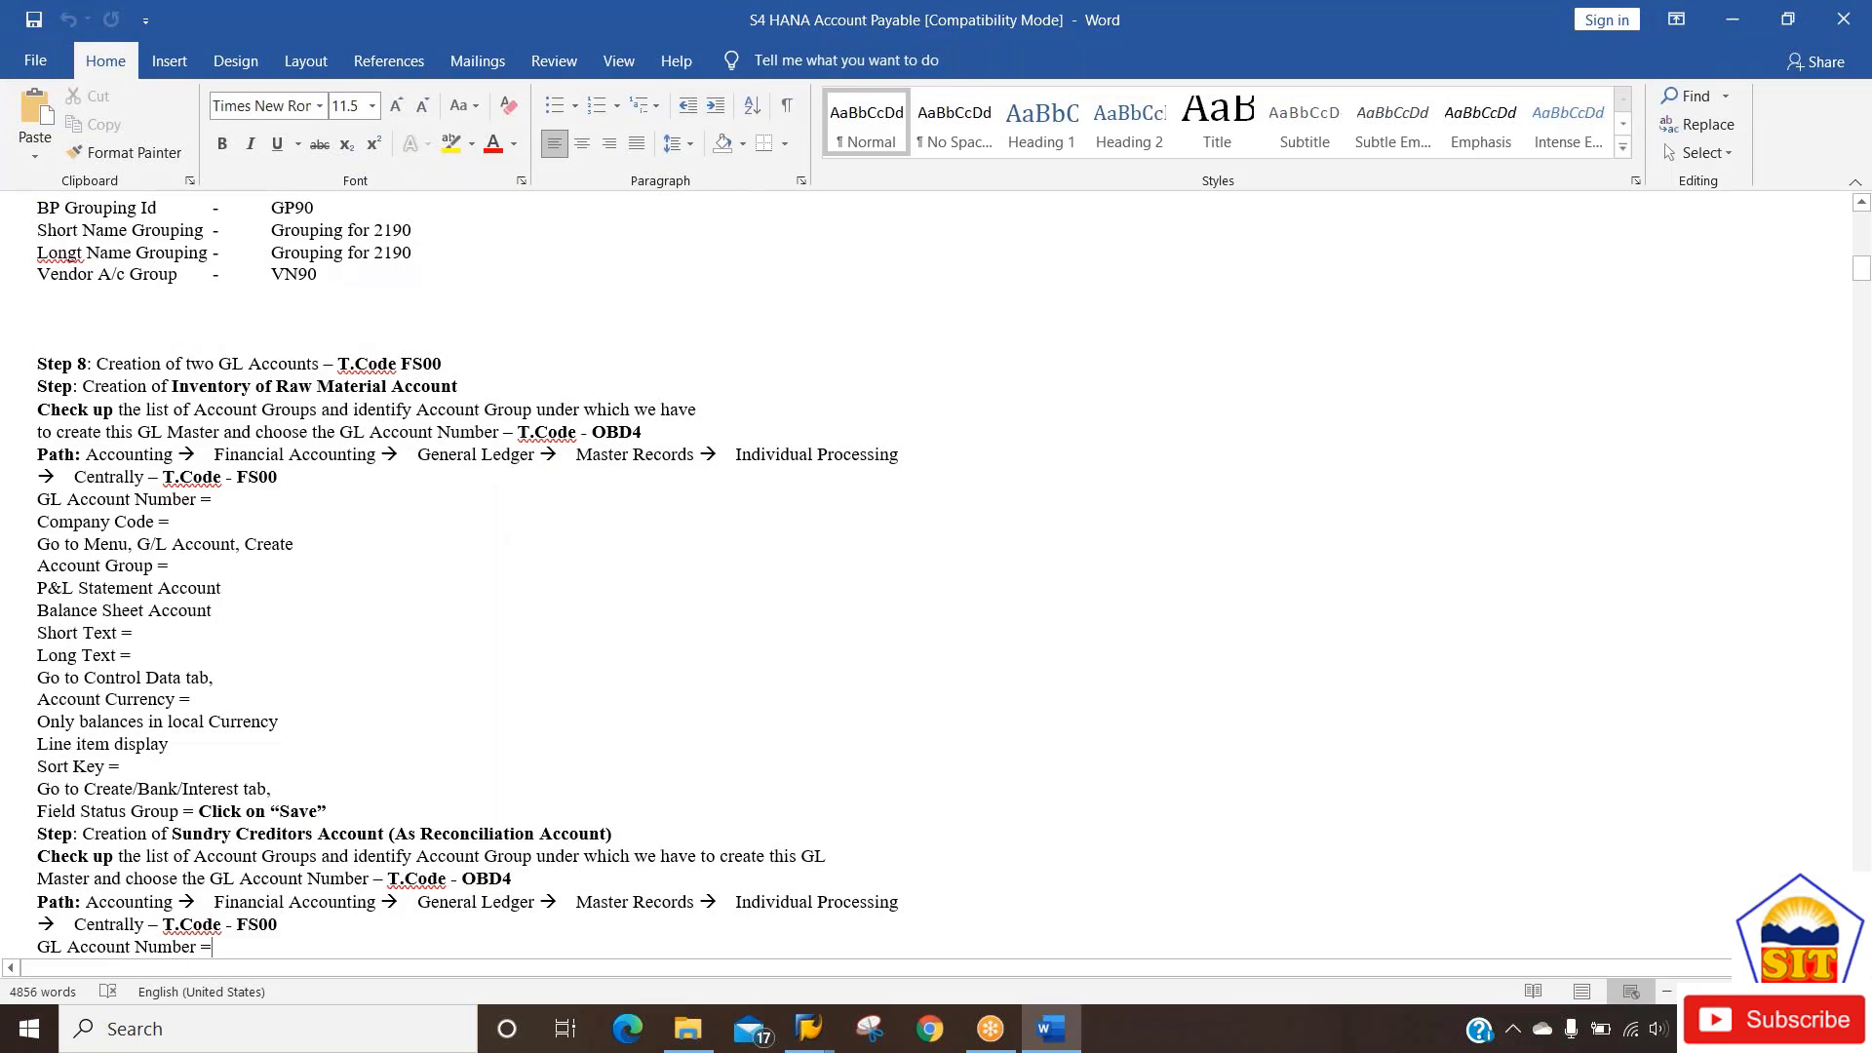
{"action": "key", "text": "Down"}
{"action": "key", "text": "Down"}
{"action": "key", "text": "Down"}
{"action": "key", "text": "Down"}
{"action": "key", "text": "Down"}
{"action": "key", "text": "Down"}
{"action": "key", "text": "Down"}
{"action": "key", "text": "Down"}
{"action": "key", "text": "Down"}
{"action": "key", "text": "Down"}
{"action": "key", "text": "Down"}
{"action": "key", "text": "Down"}
{"action": "key", "text": "Down"}
{"action": "key", "text": "Down"}
{"action": "key", "text": "Down"}
{"action": "key", "text": "Down"}
{"action": "key", "text": "Down"}
{"action": "key", "text": "Down"}
{"action": "key", "text": "Down"}
{"action": "key", "text": "Down"}
{"action": "key", "text": "Down"}
{"action": "key", "text": "Down"}
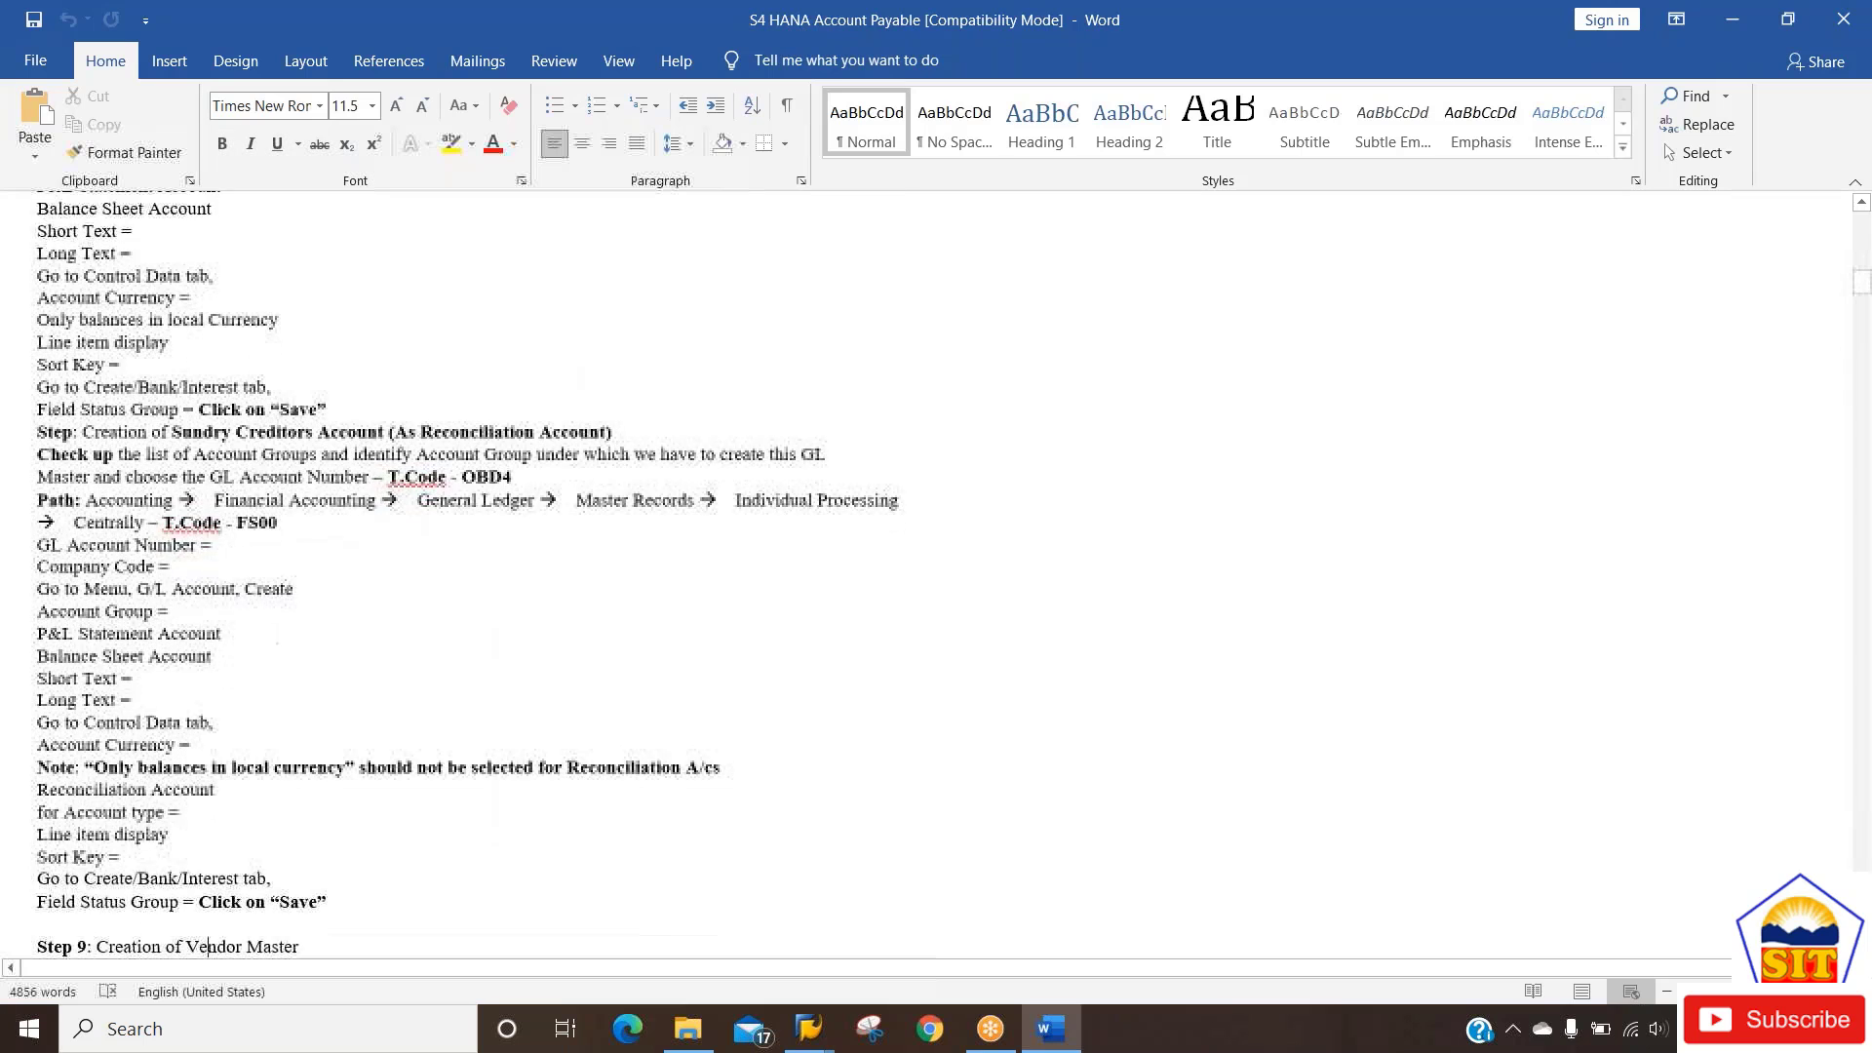
{"action": "key", "text": "Down"}
{"action": "key", "text": "Down"}
{"action": "key", "text": "Down"}
{"action": "key", "text": "Down"}
{"action": "key", "text": "Down"}
{"action": "key", "text": "Down"}
{"action": "key", "text": "Down"}
{"action": "key", "text": "Down"}
{"action": "key", "text": "Down"}
{"action": "key", "text": "Down"}
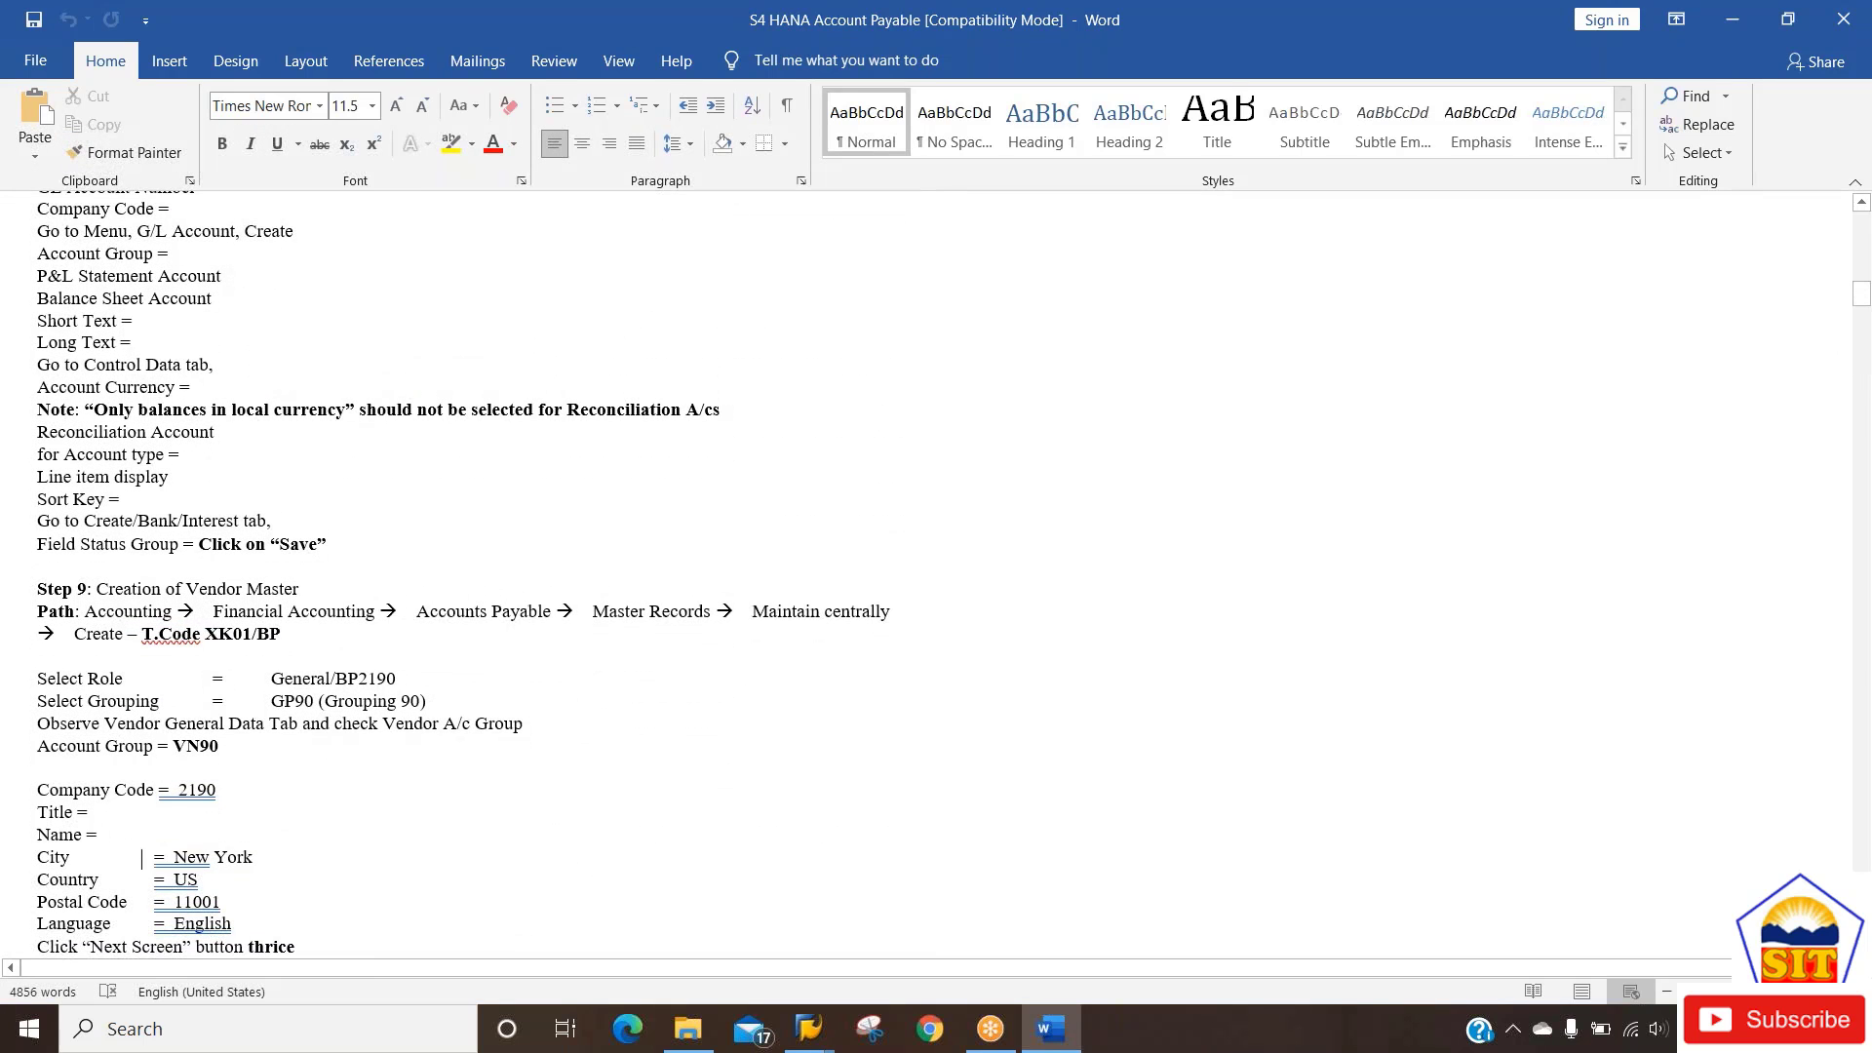
{"action": "key", "text": "Right"}
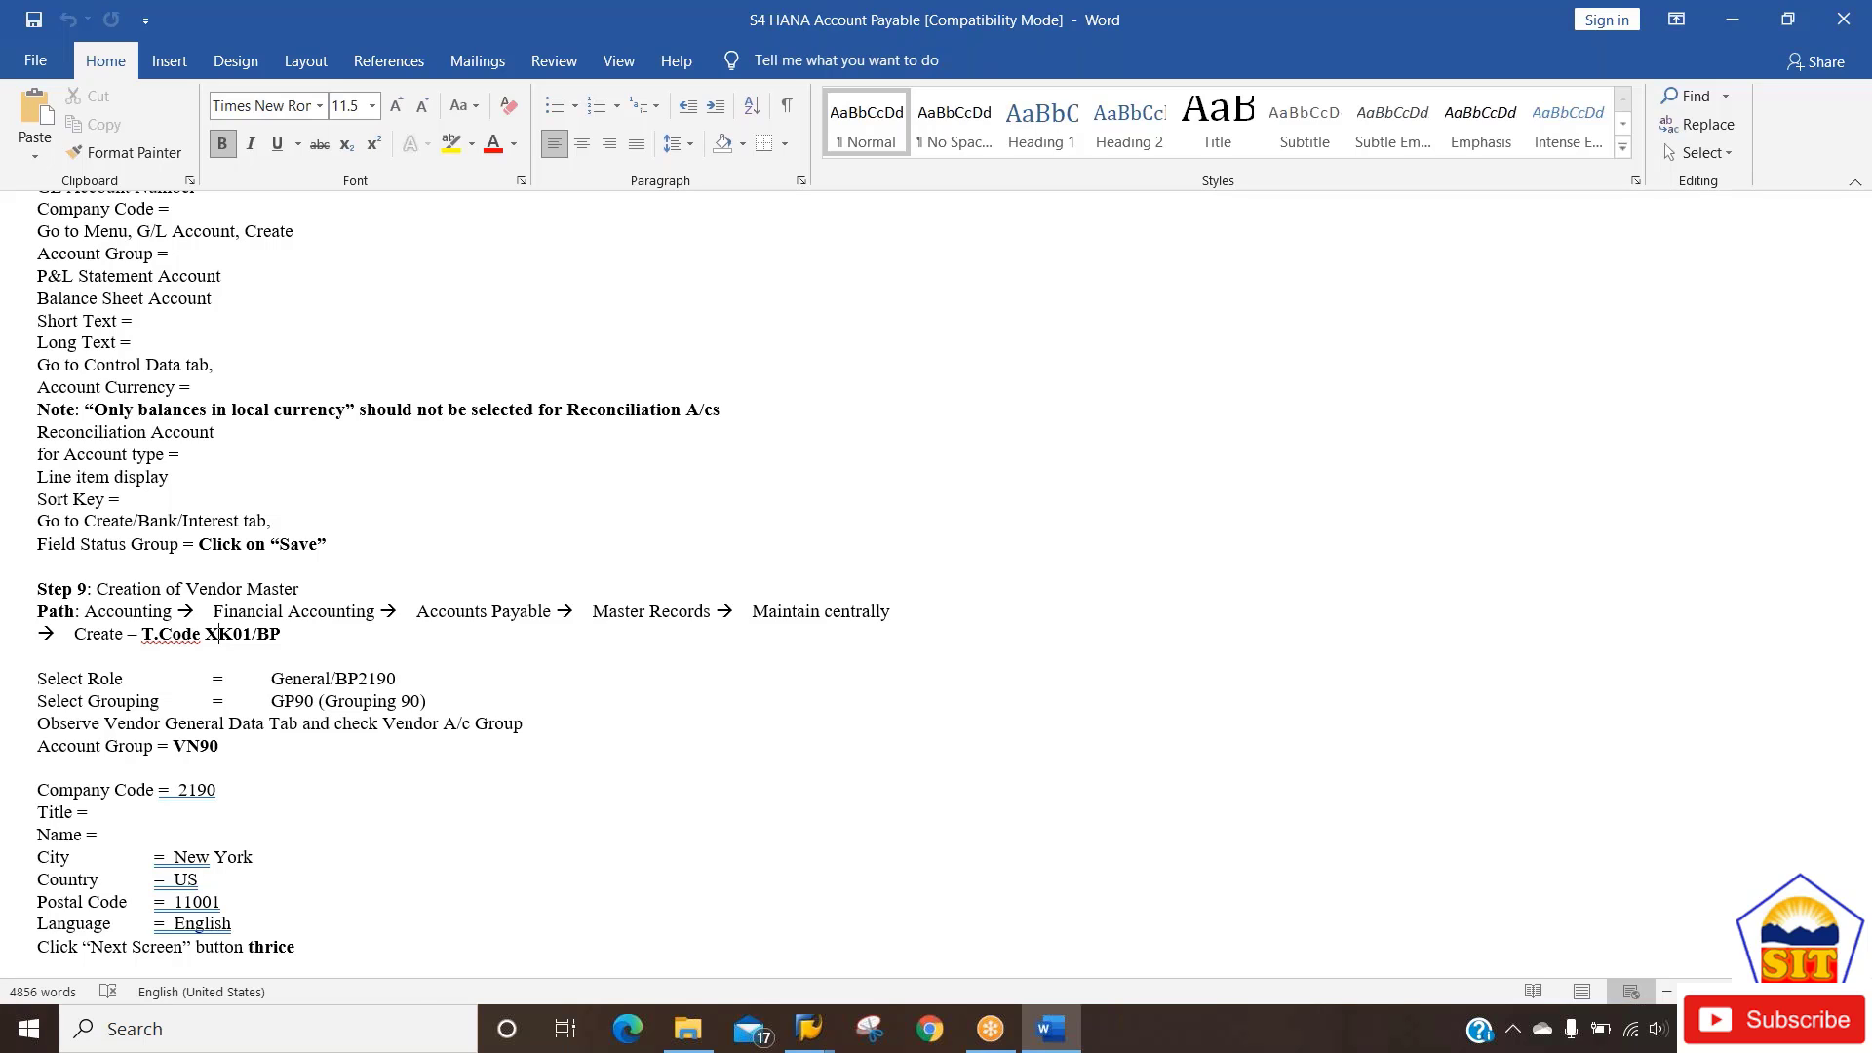
Switch back to SAP, start transaction XK01 and create the business partner as an Organization.
{"action": "key", "text": "alt+Tab"}
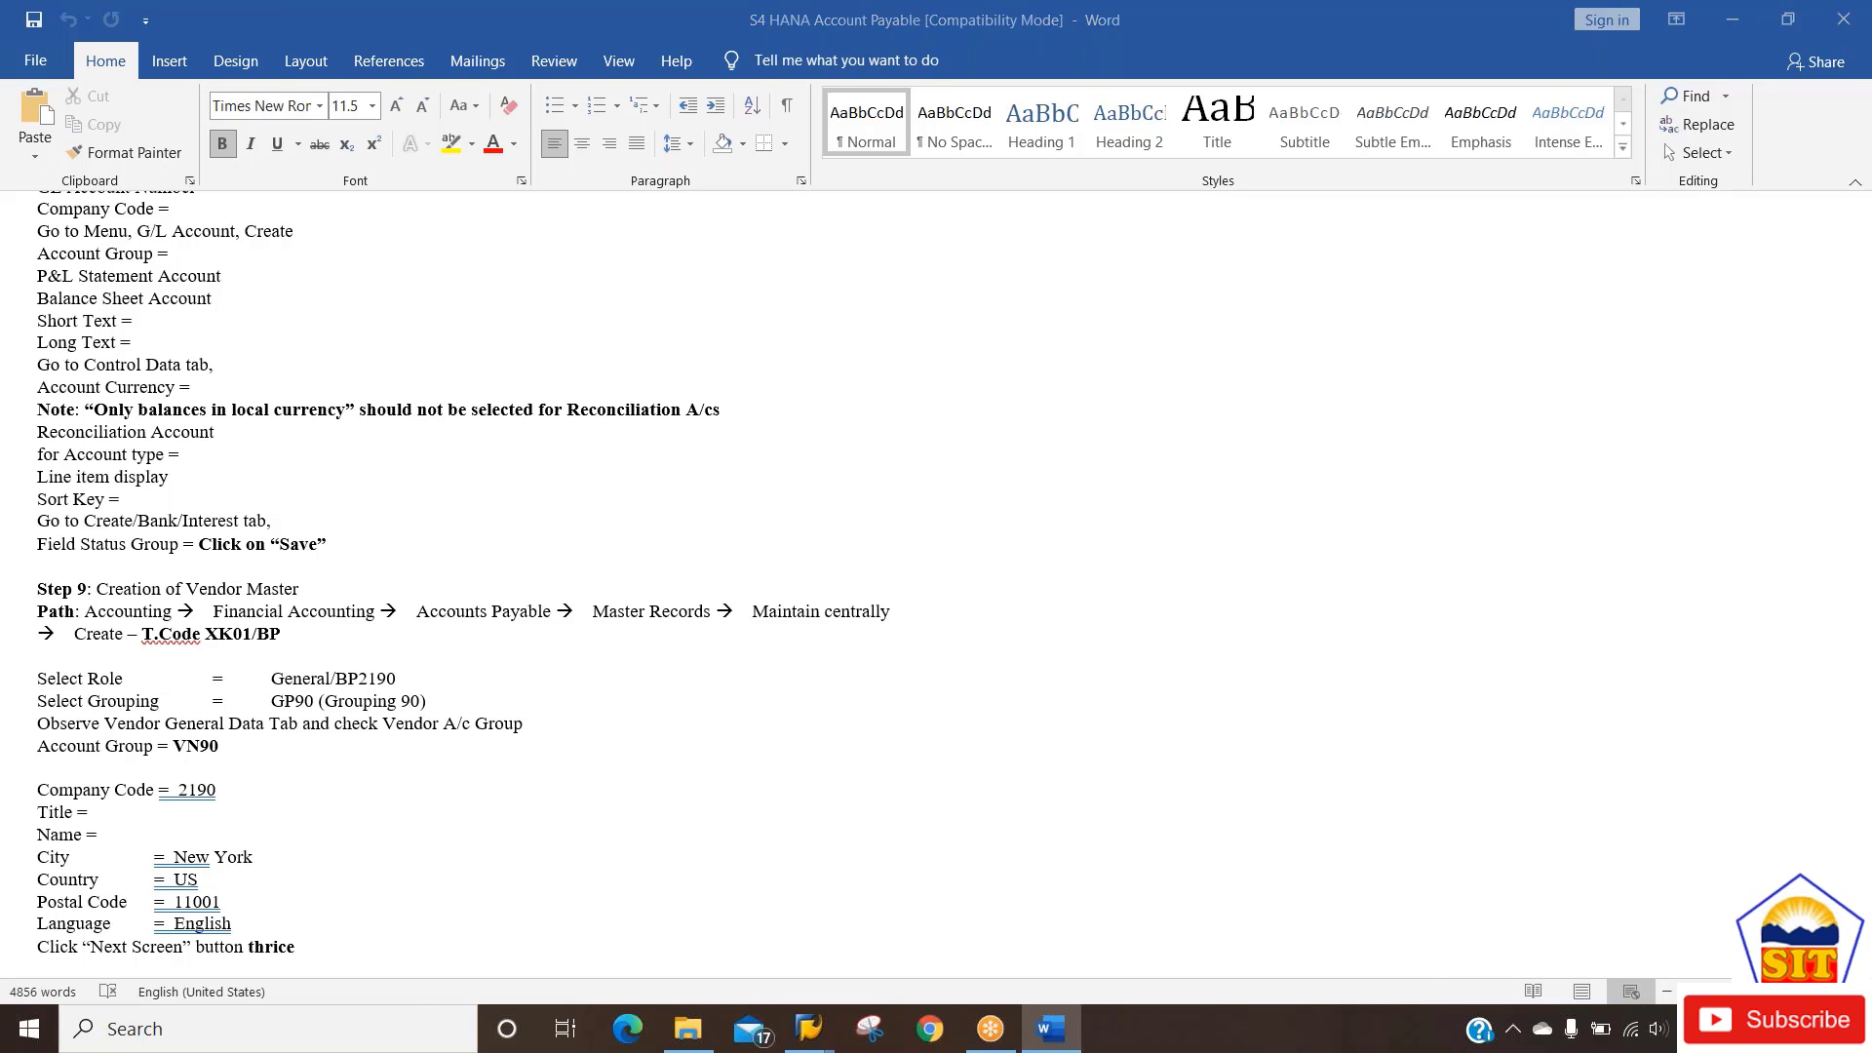
{"action": "left_click", "coordinate": [161, 88]}
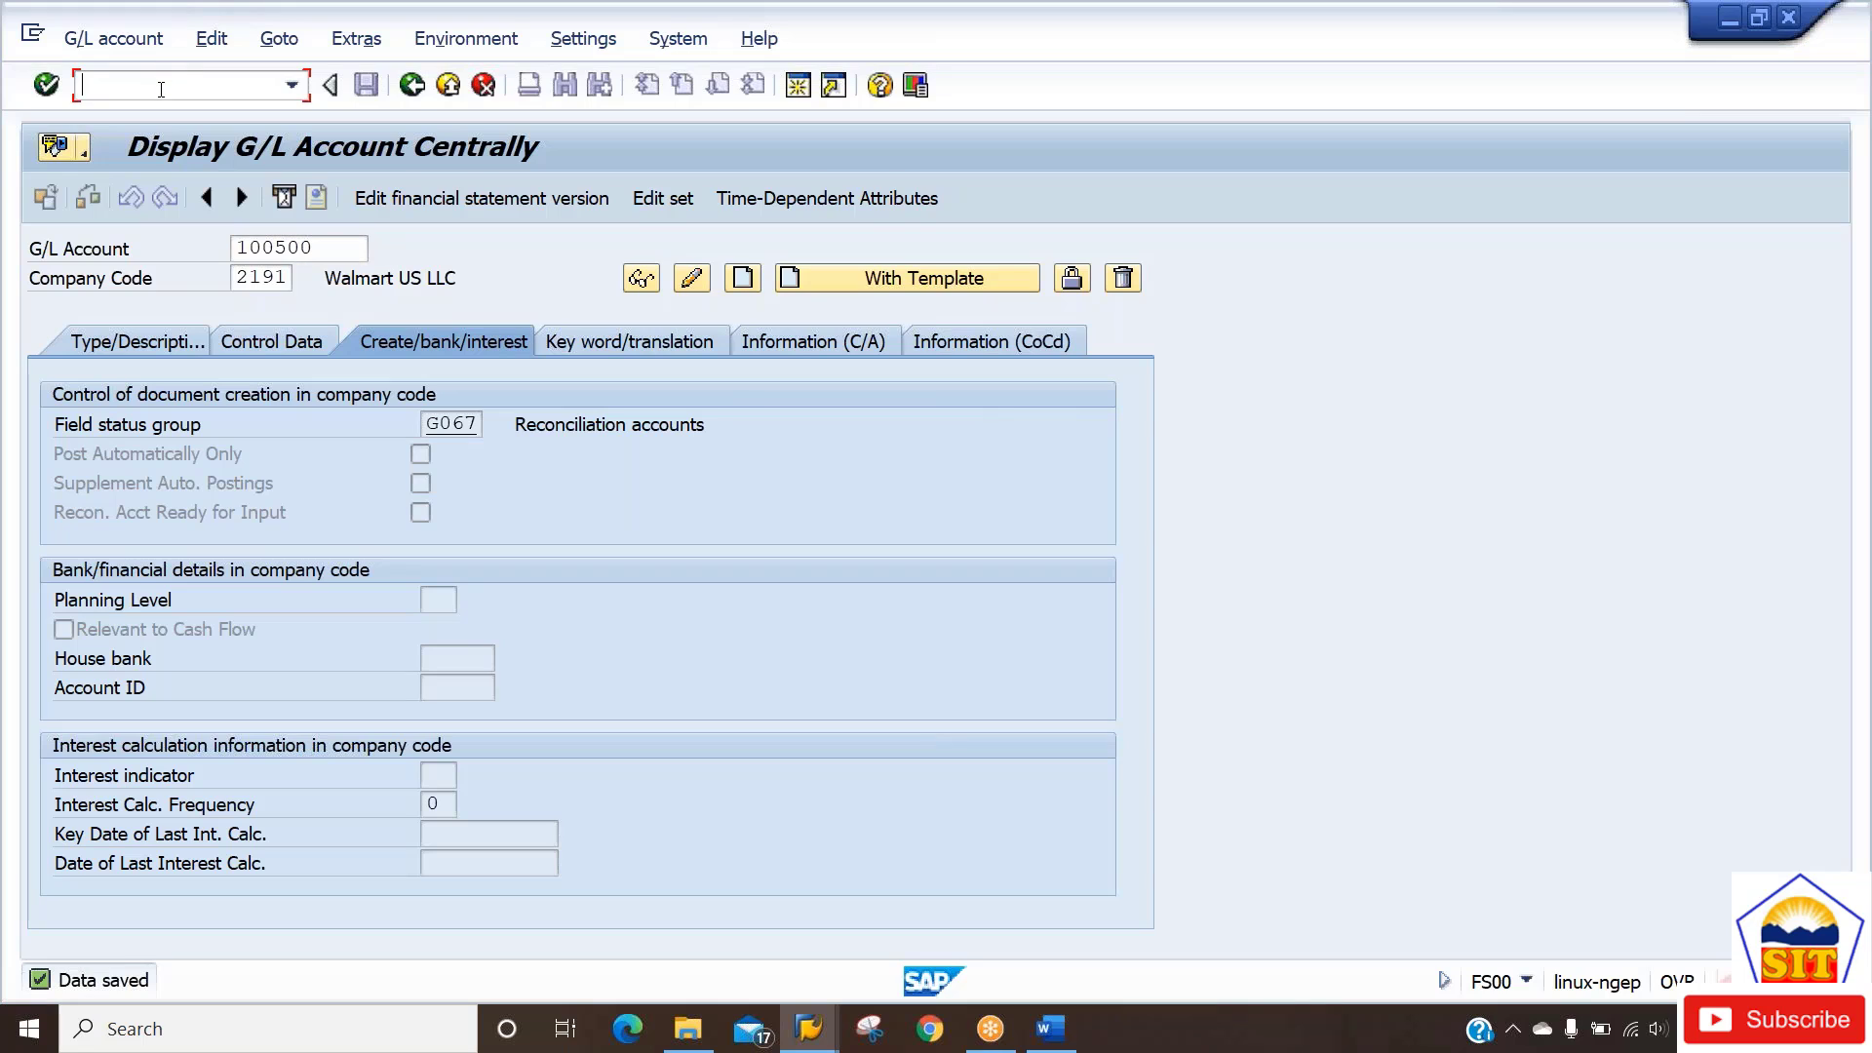
{"action": "type", "text": "/n"}
{"action": "type", "text": "fs00"}
{"action": "key", "text": "Return"}
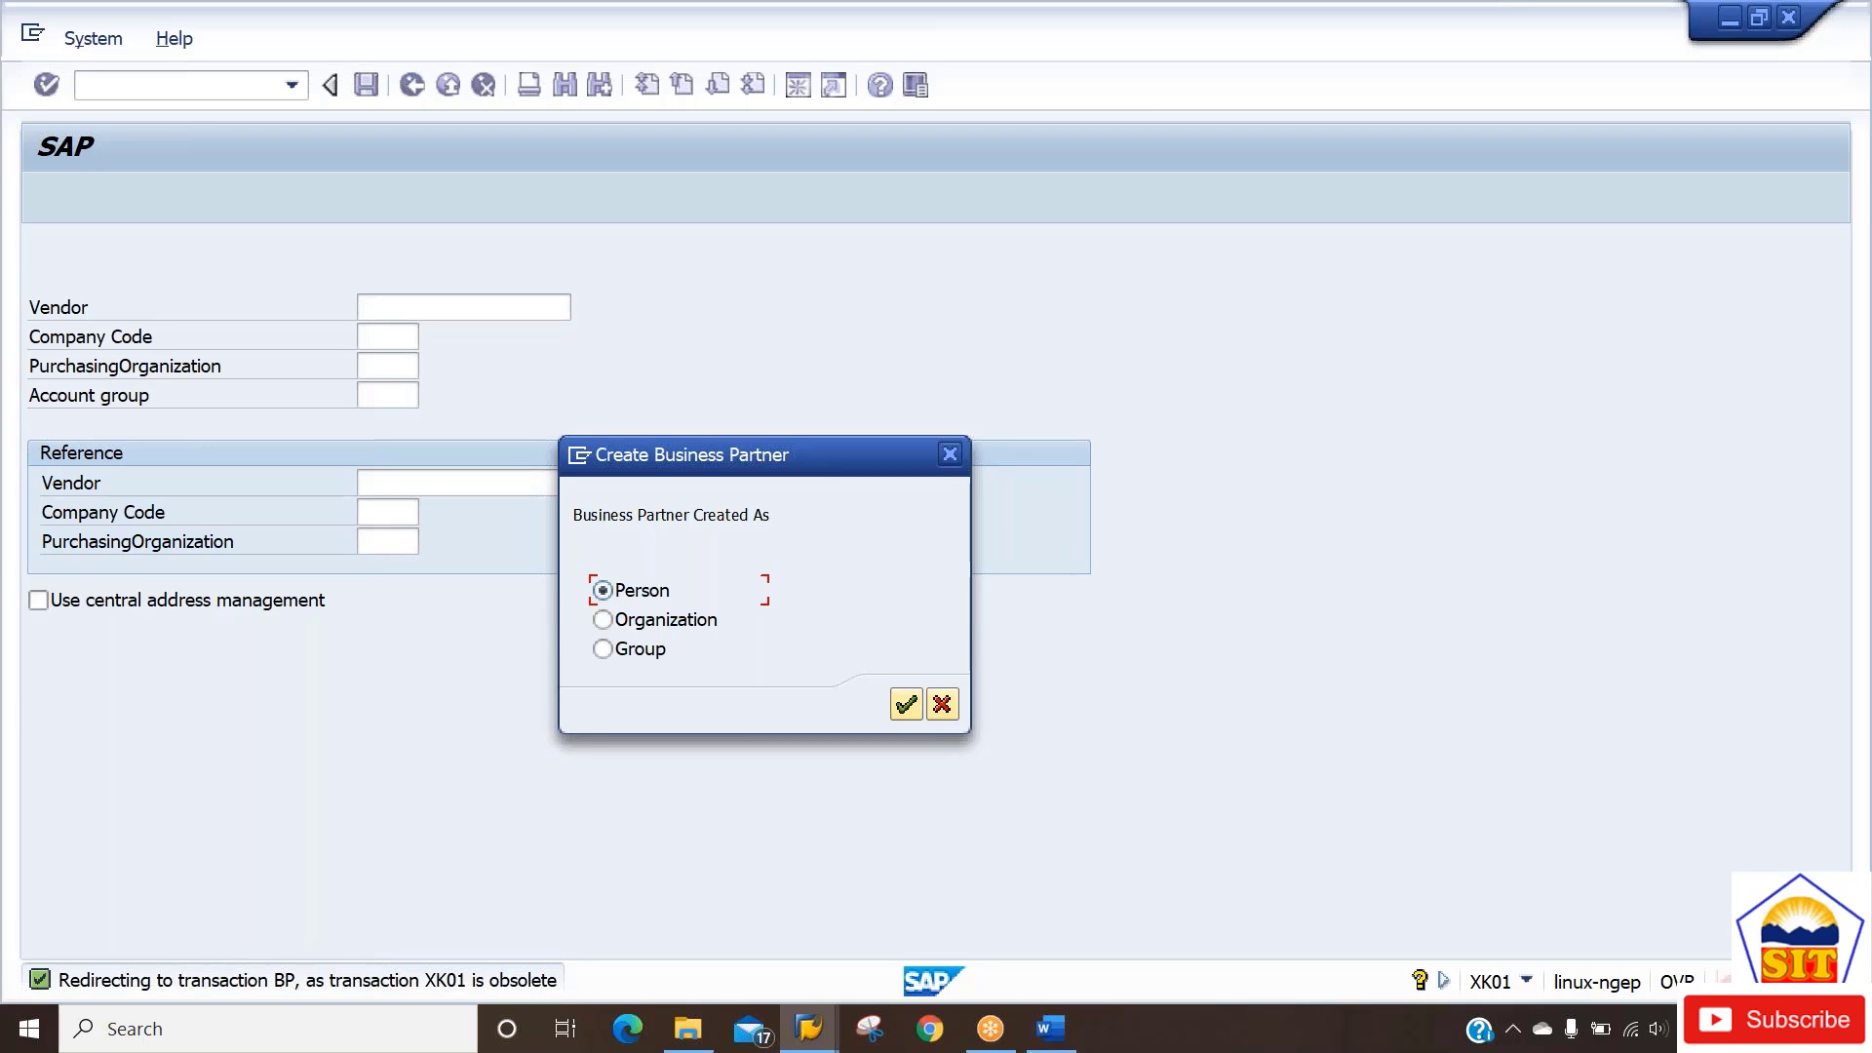
{"action": "left_click", "coordinate": [604, 620]}
{"action": "key", "text": "Return"}
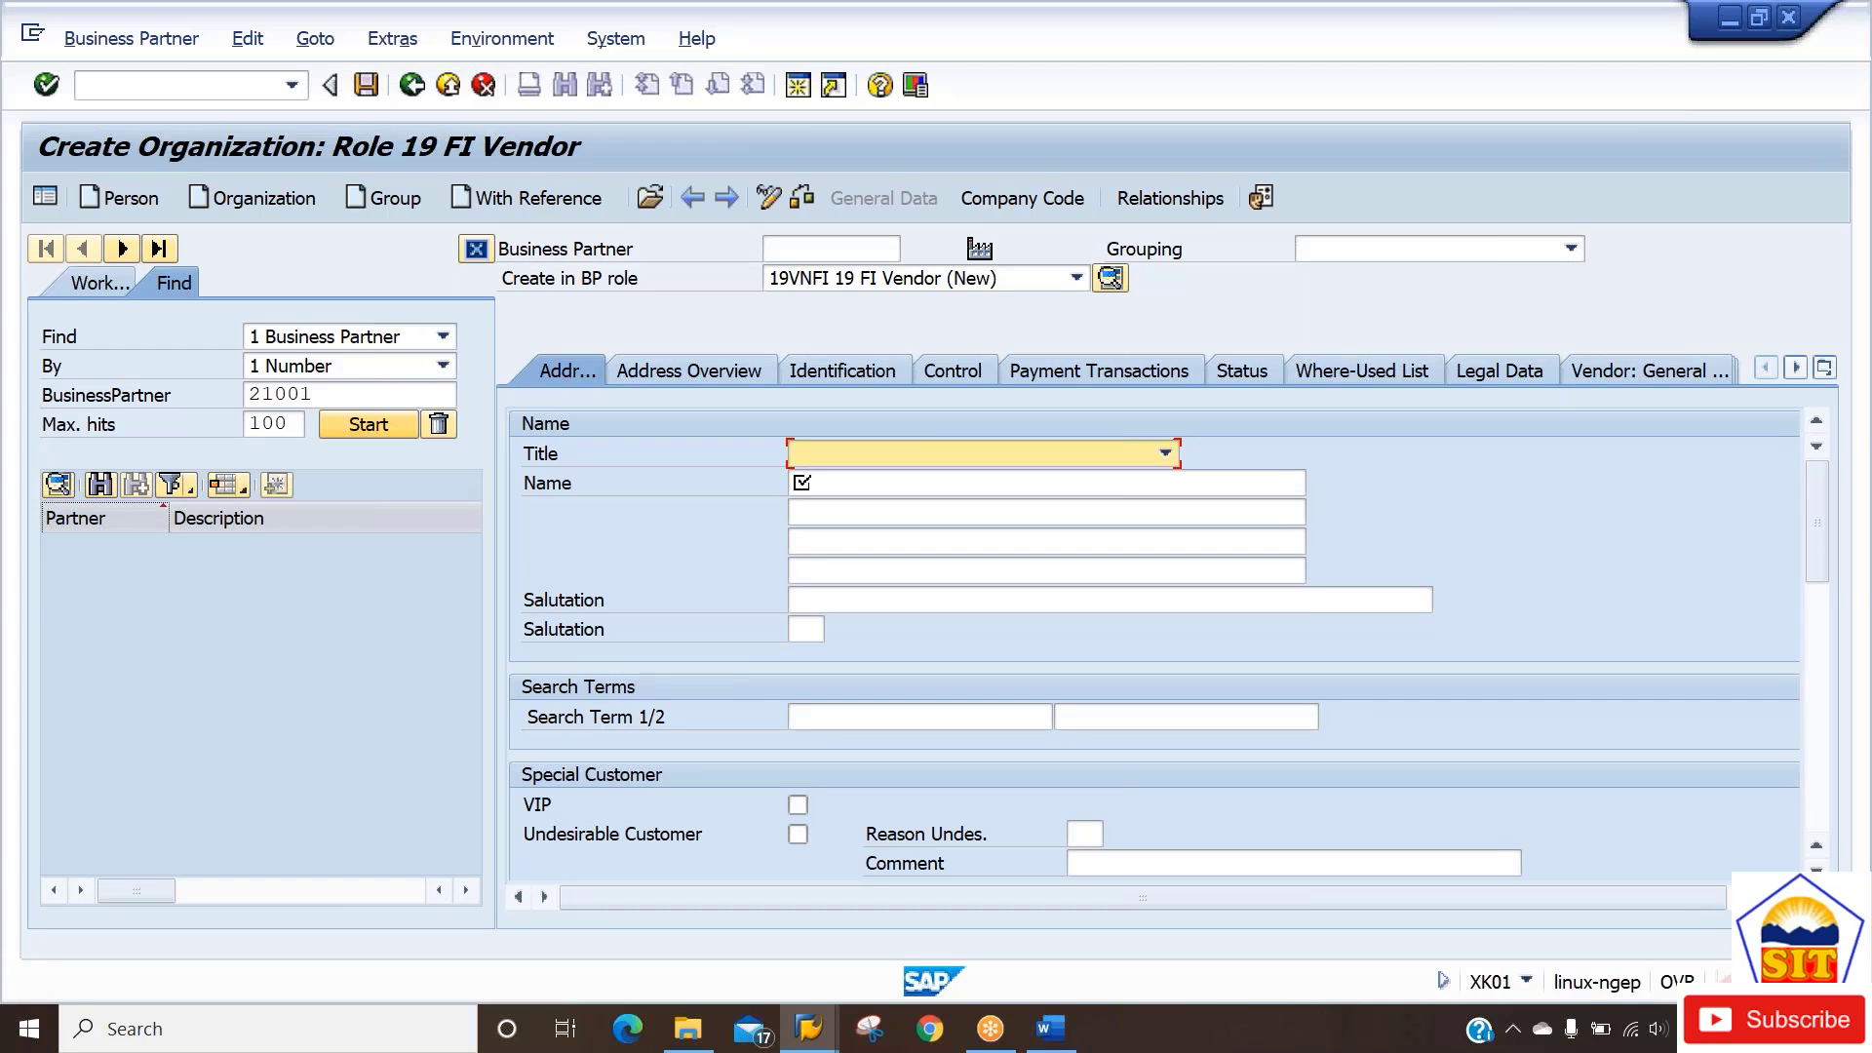
Change the BP role to 000000 Business Partner (Gen.) and create the organization in that role.
{"action": "left_click", "coordinate": [854, 279]}
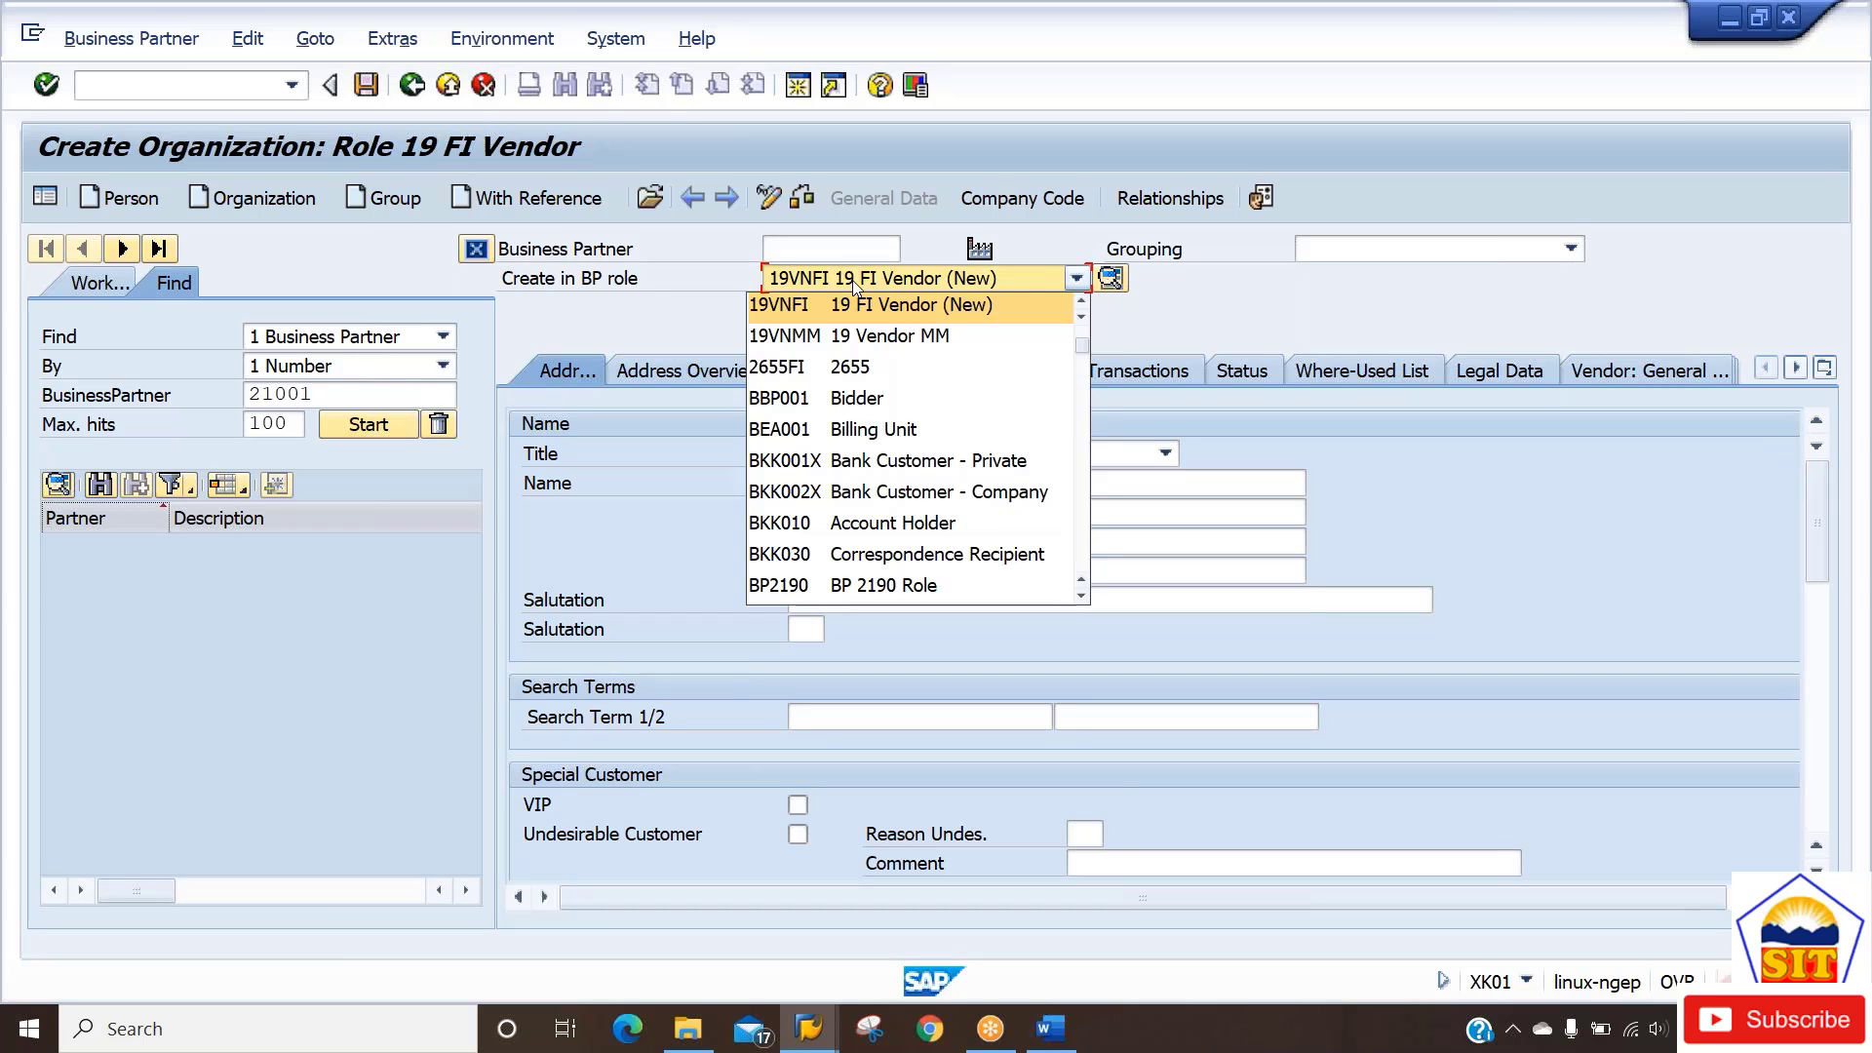
{"action": "scroll", "coordinate": [854, 287], "scroll_direction": "up", "scroll_amount": 2}
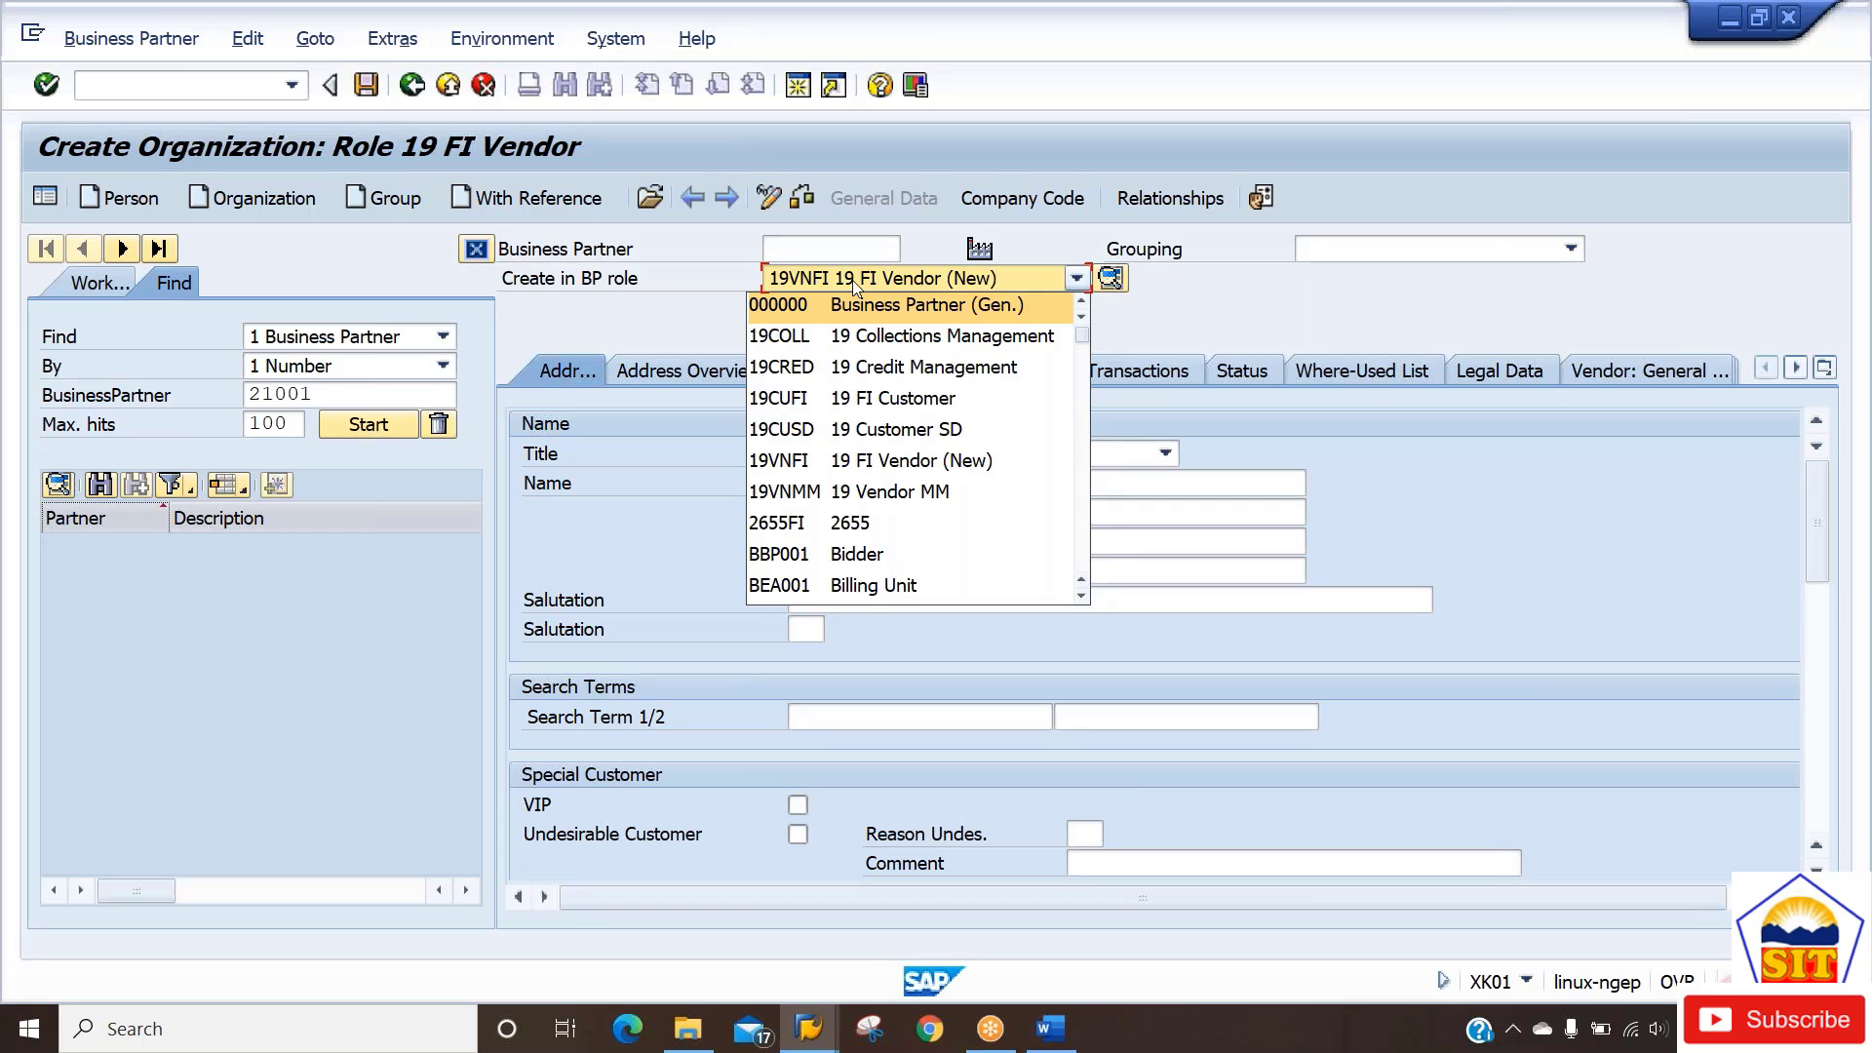
{"action": "left_click", "coordinate": [878, 308]}
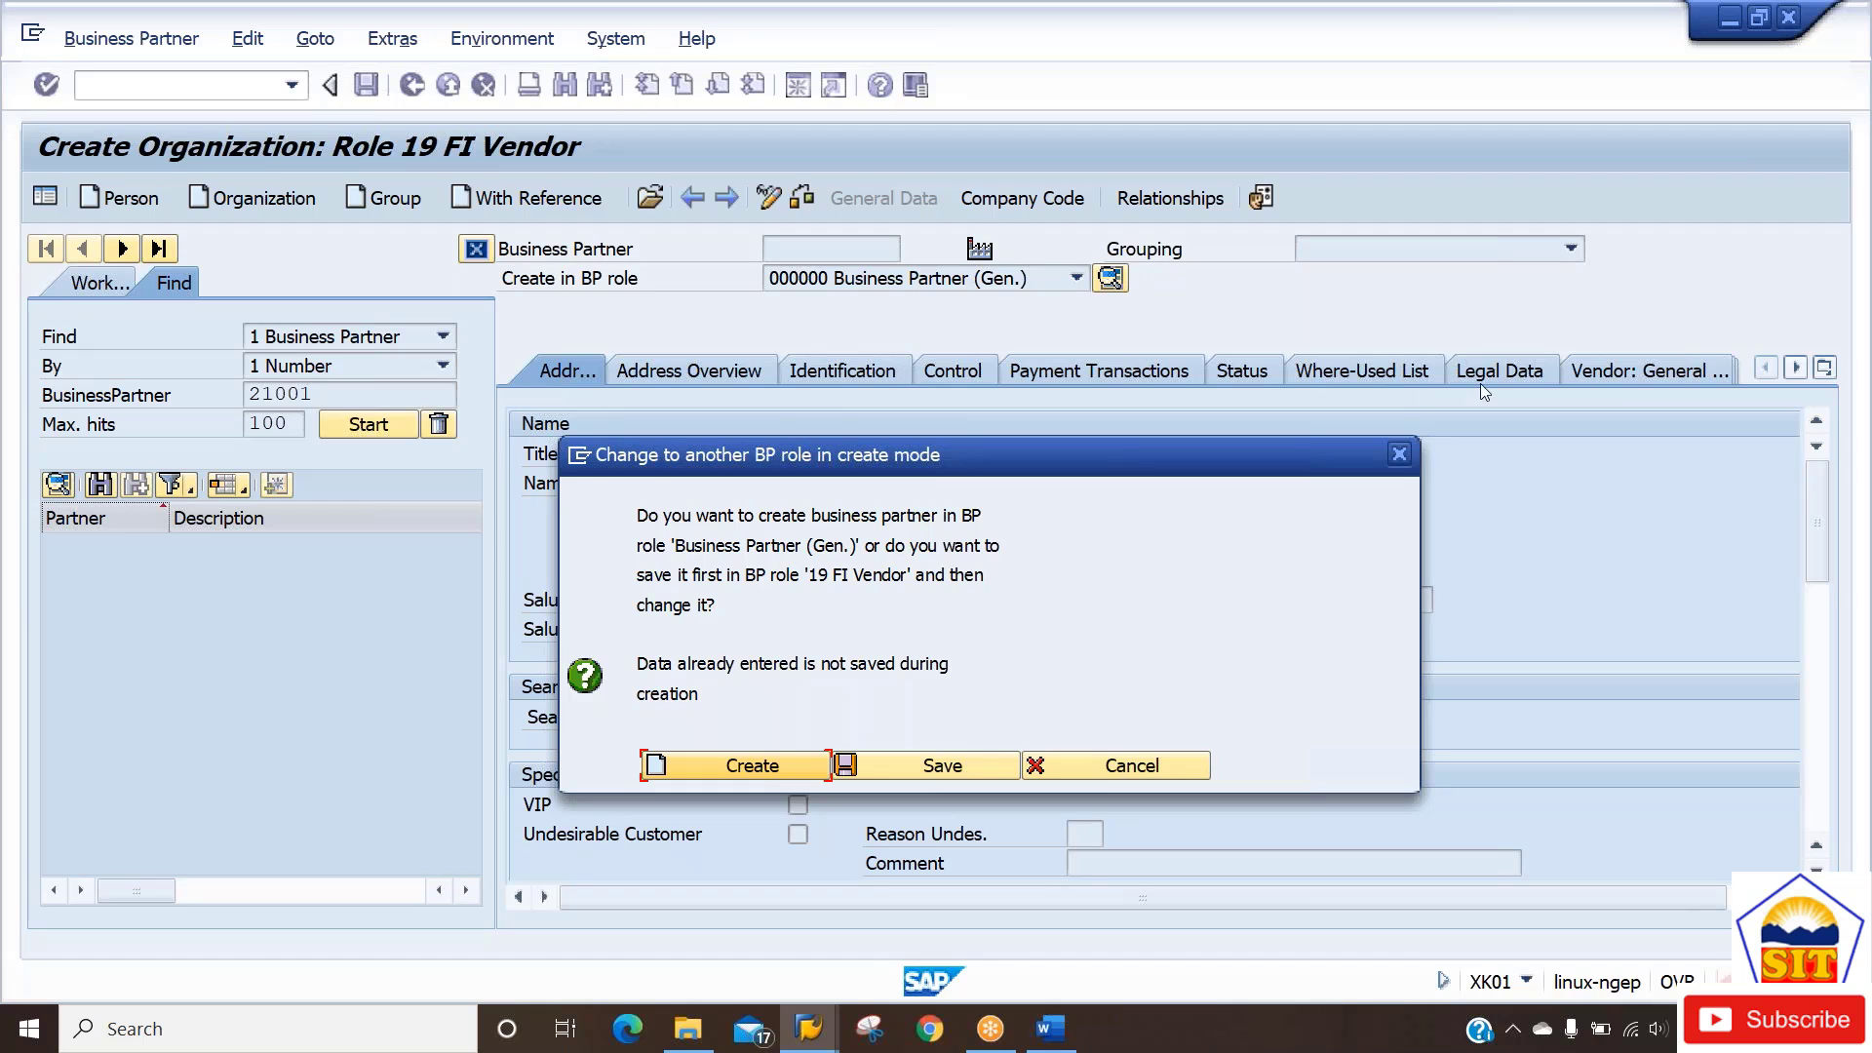
{"action": "left_click", "coordinate": [1427, 55]}
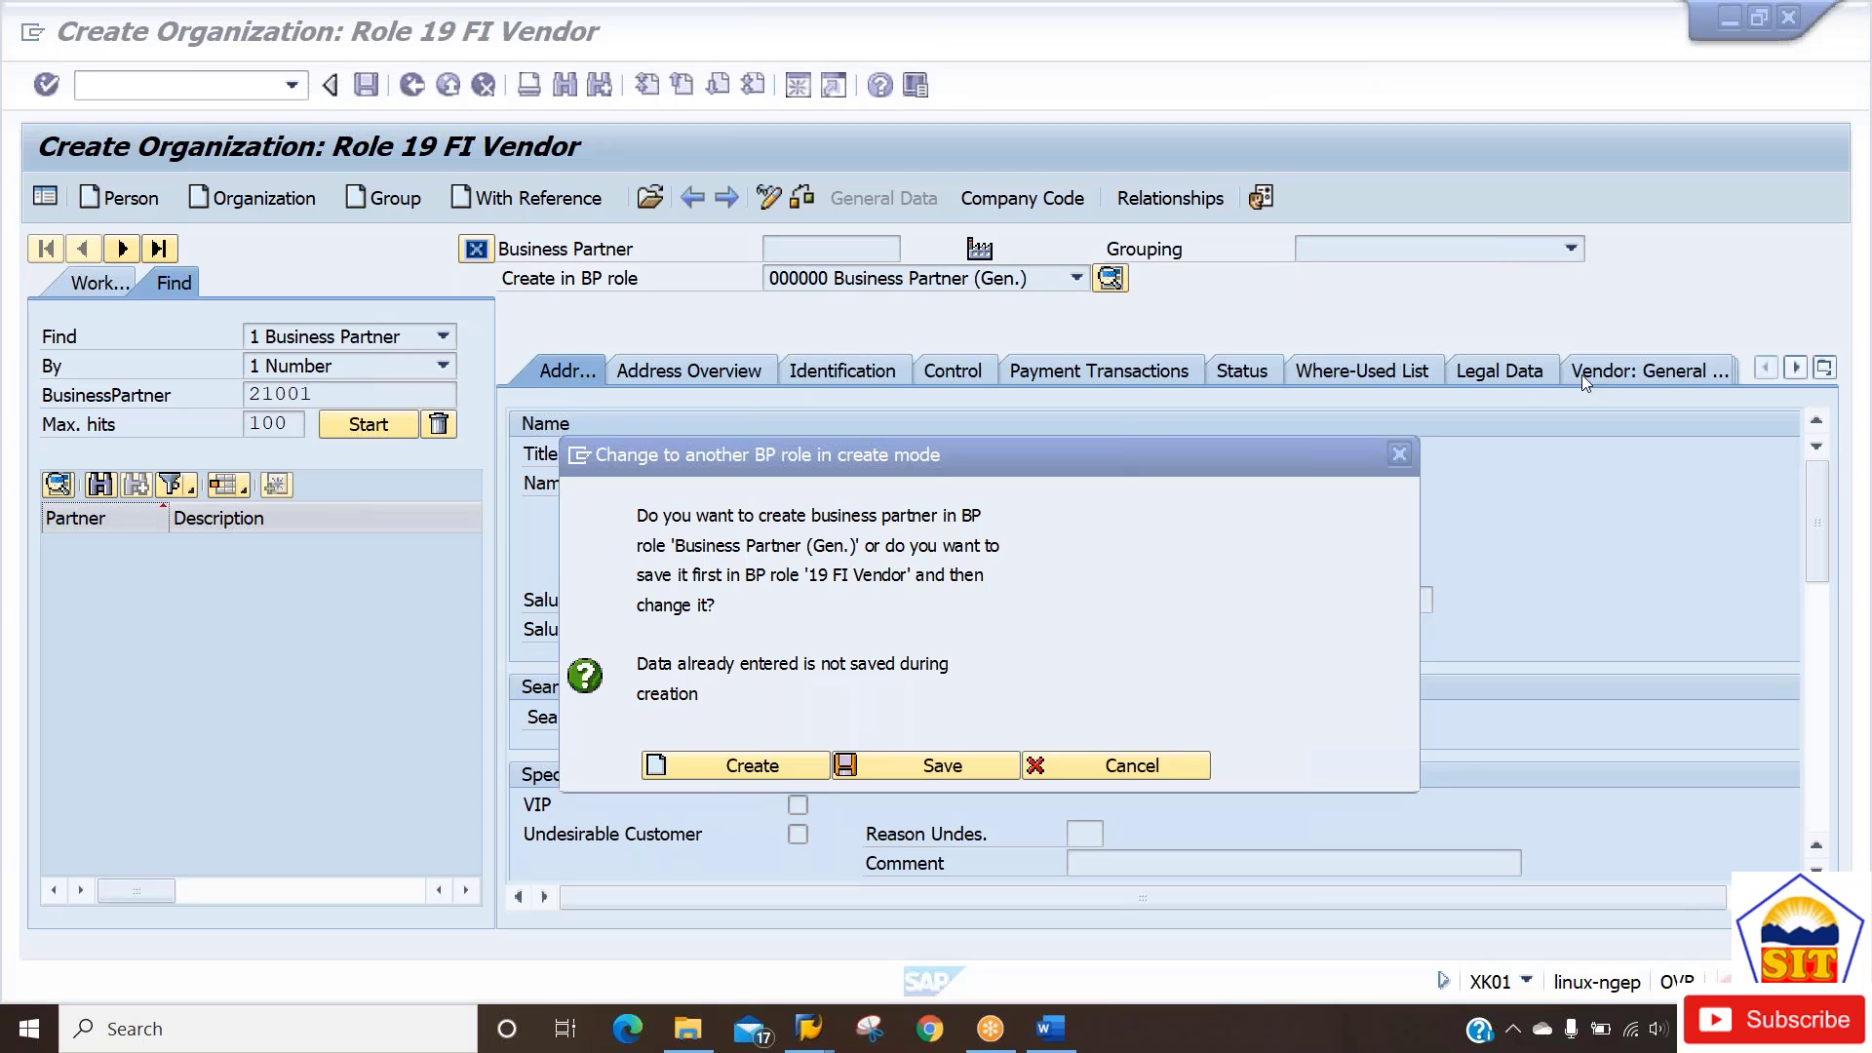
{"action": "left_click", "coordinate": [743, 766]}
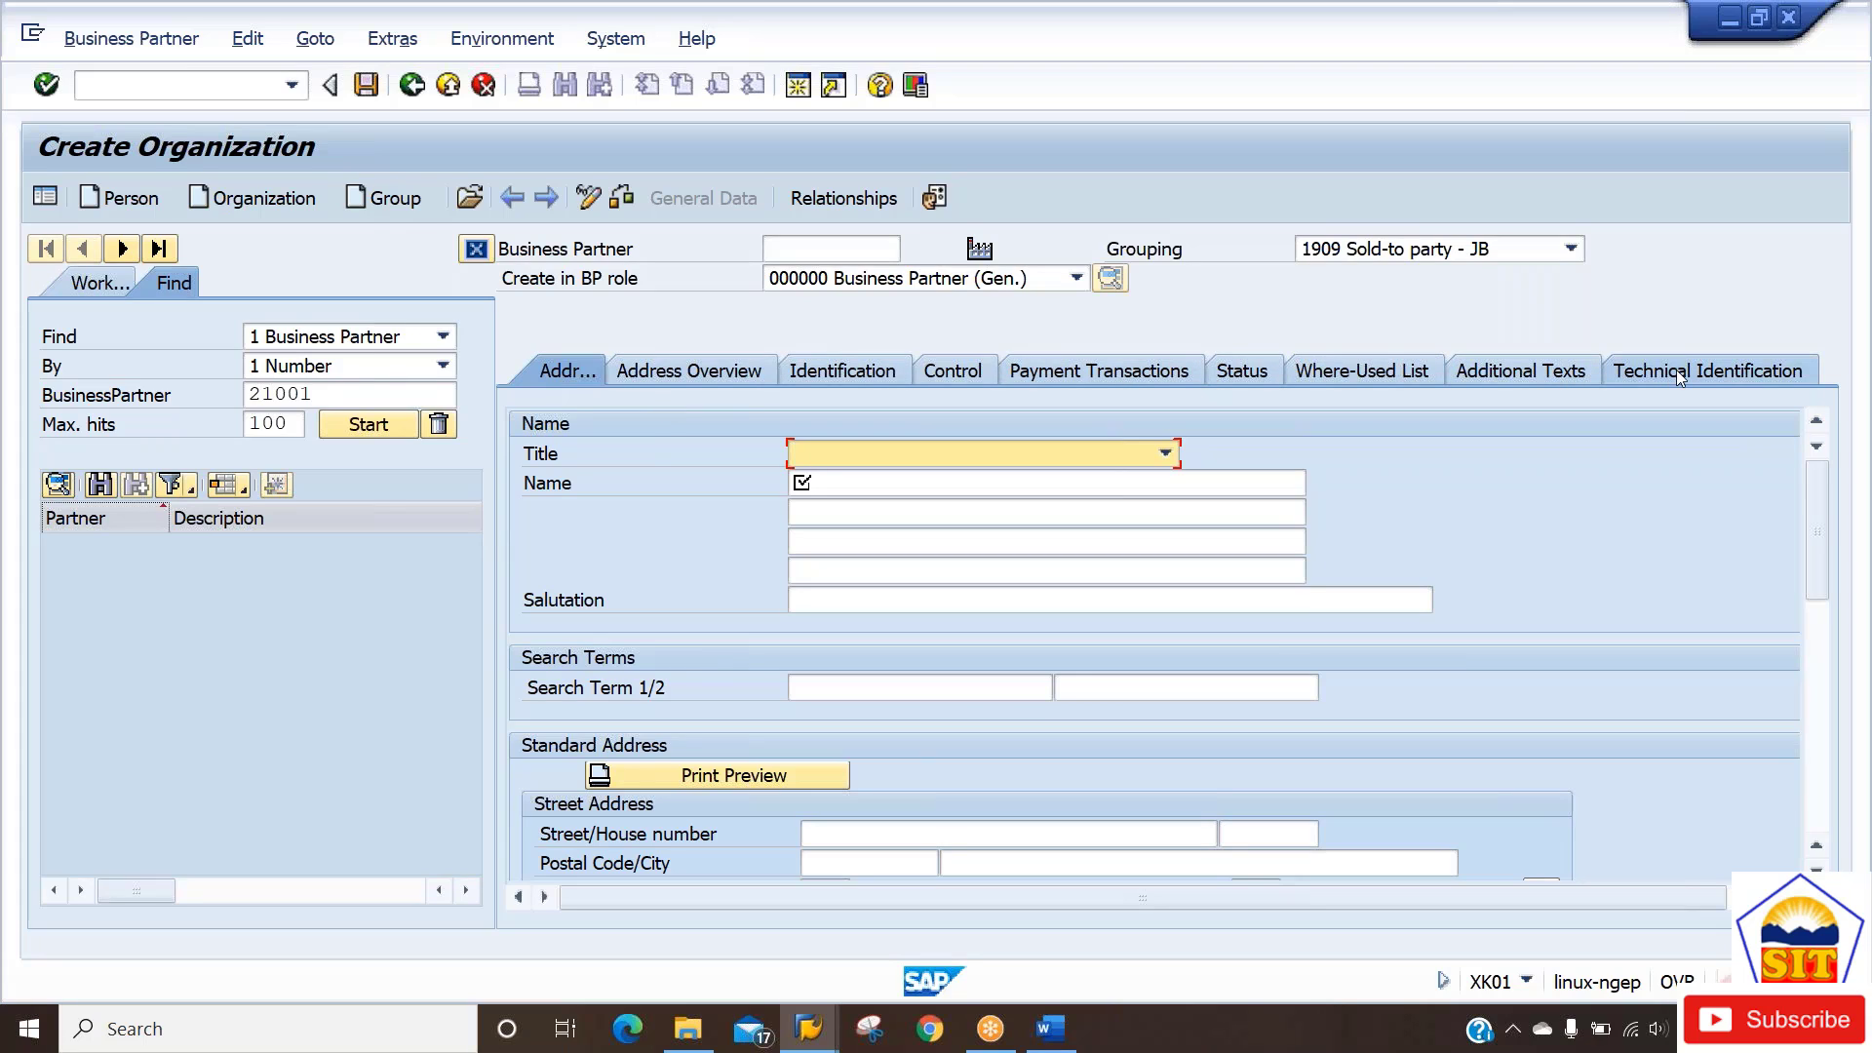
Switch the new organization's BP role to BEA001 Billing Unit and create it in that role.
{"action": "left_click", "coordinate": [978, 281]}
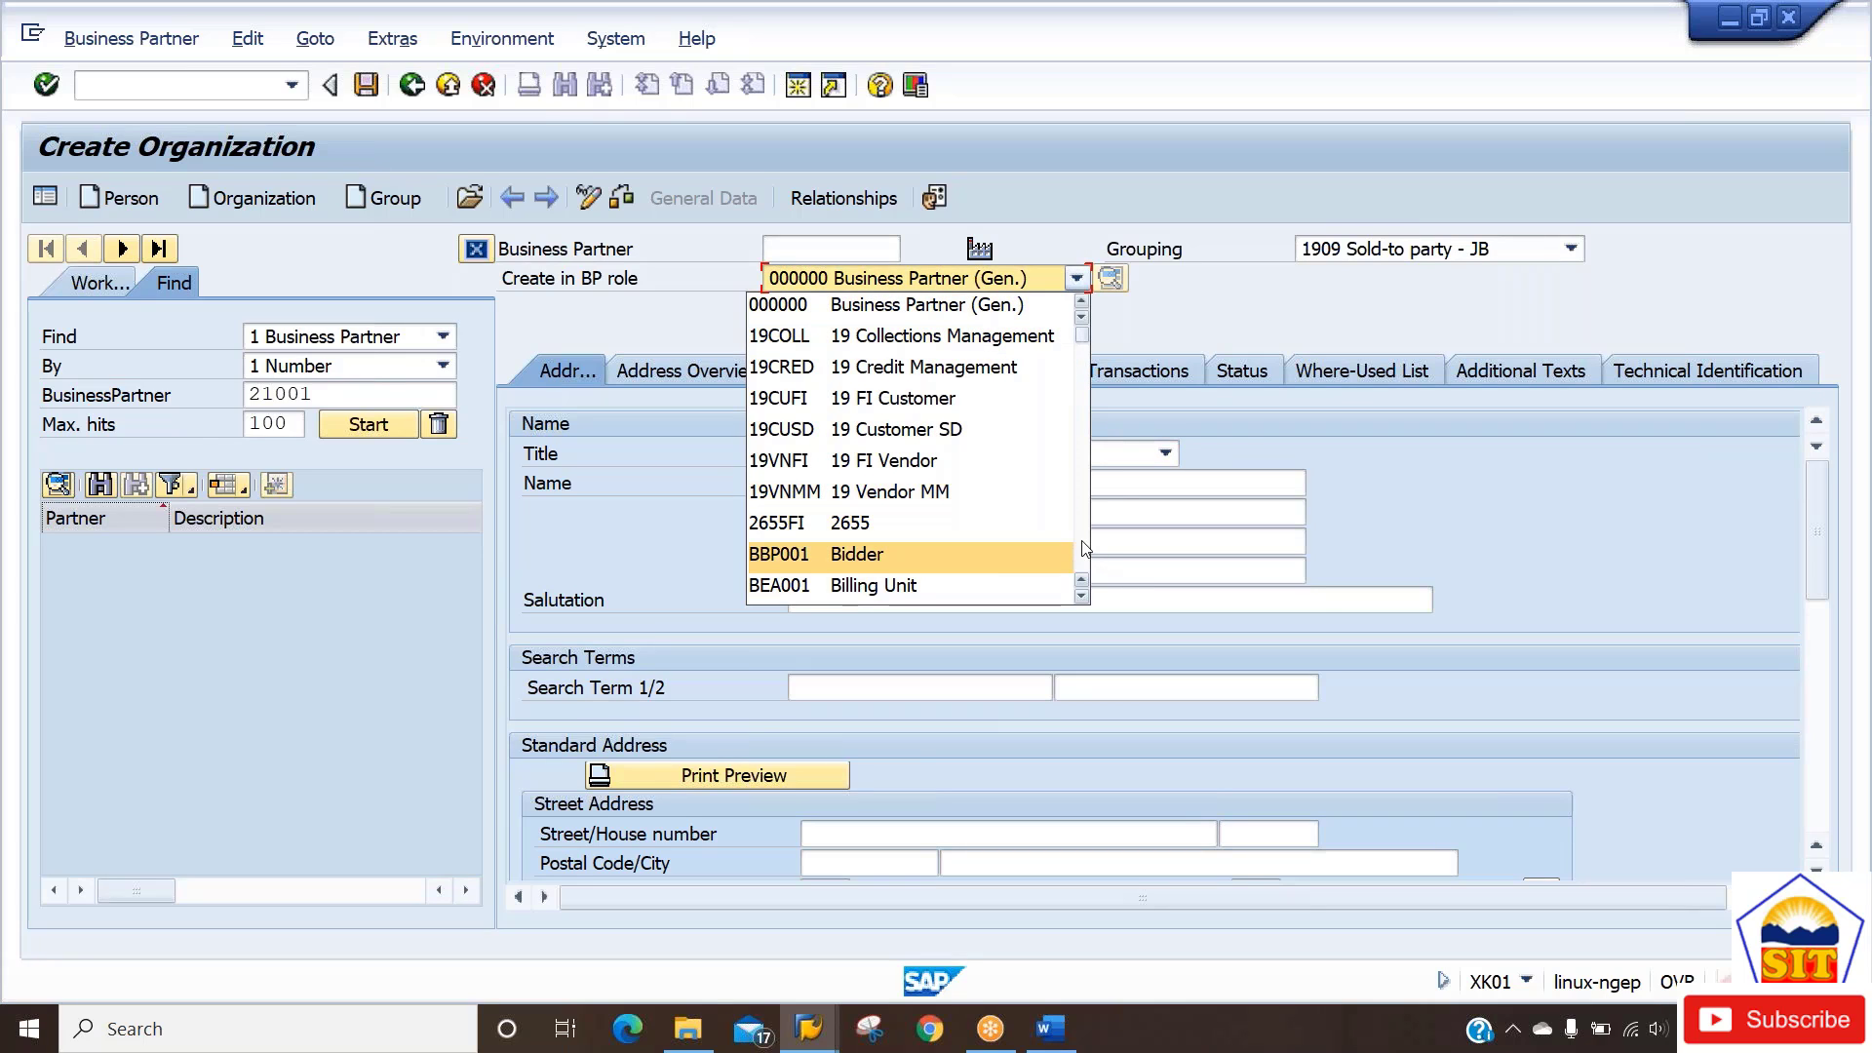
{"action": "scroll", "coordinate": [1085, 549], "scroll_direction": "down", "scroll_amount": 1}
{"action": "scroll", "coordinate": [1085, 549], "scroll_direction": "down", "scroll_amount": 3}
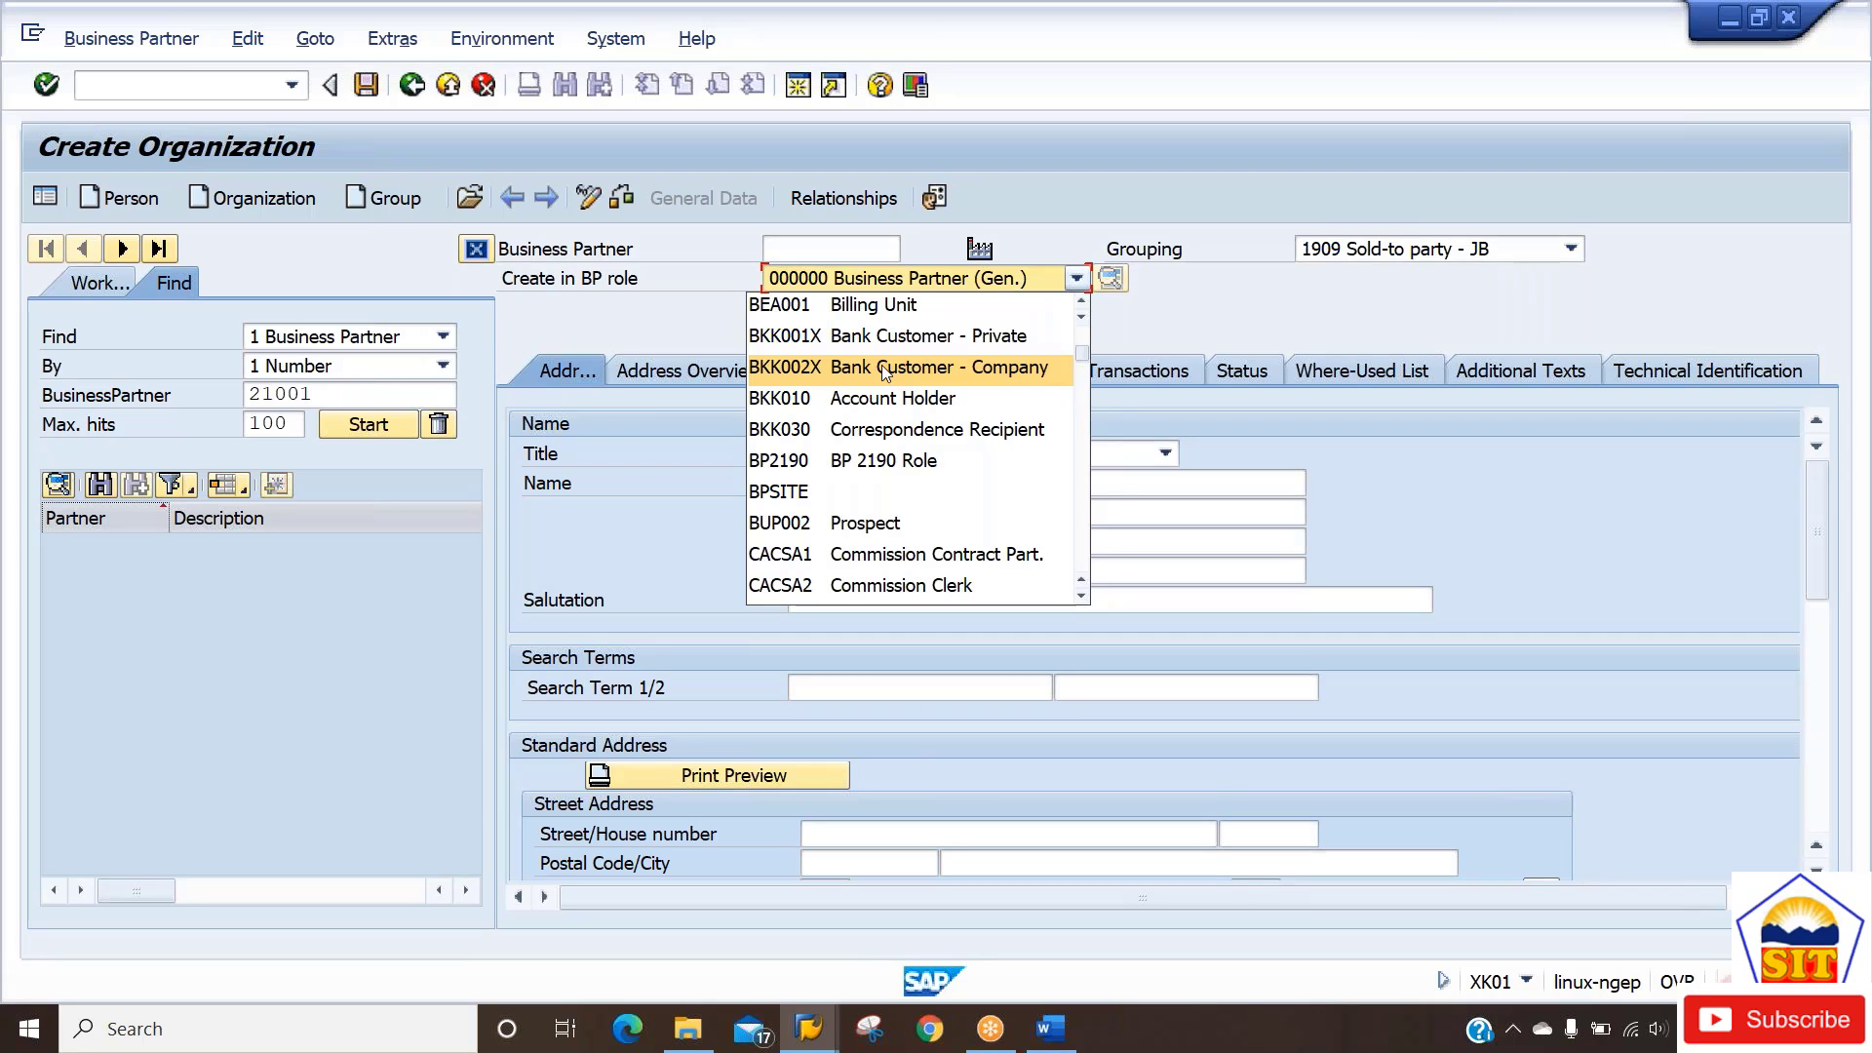
{"action": "left_click", "coordinate": [857, 306]}
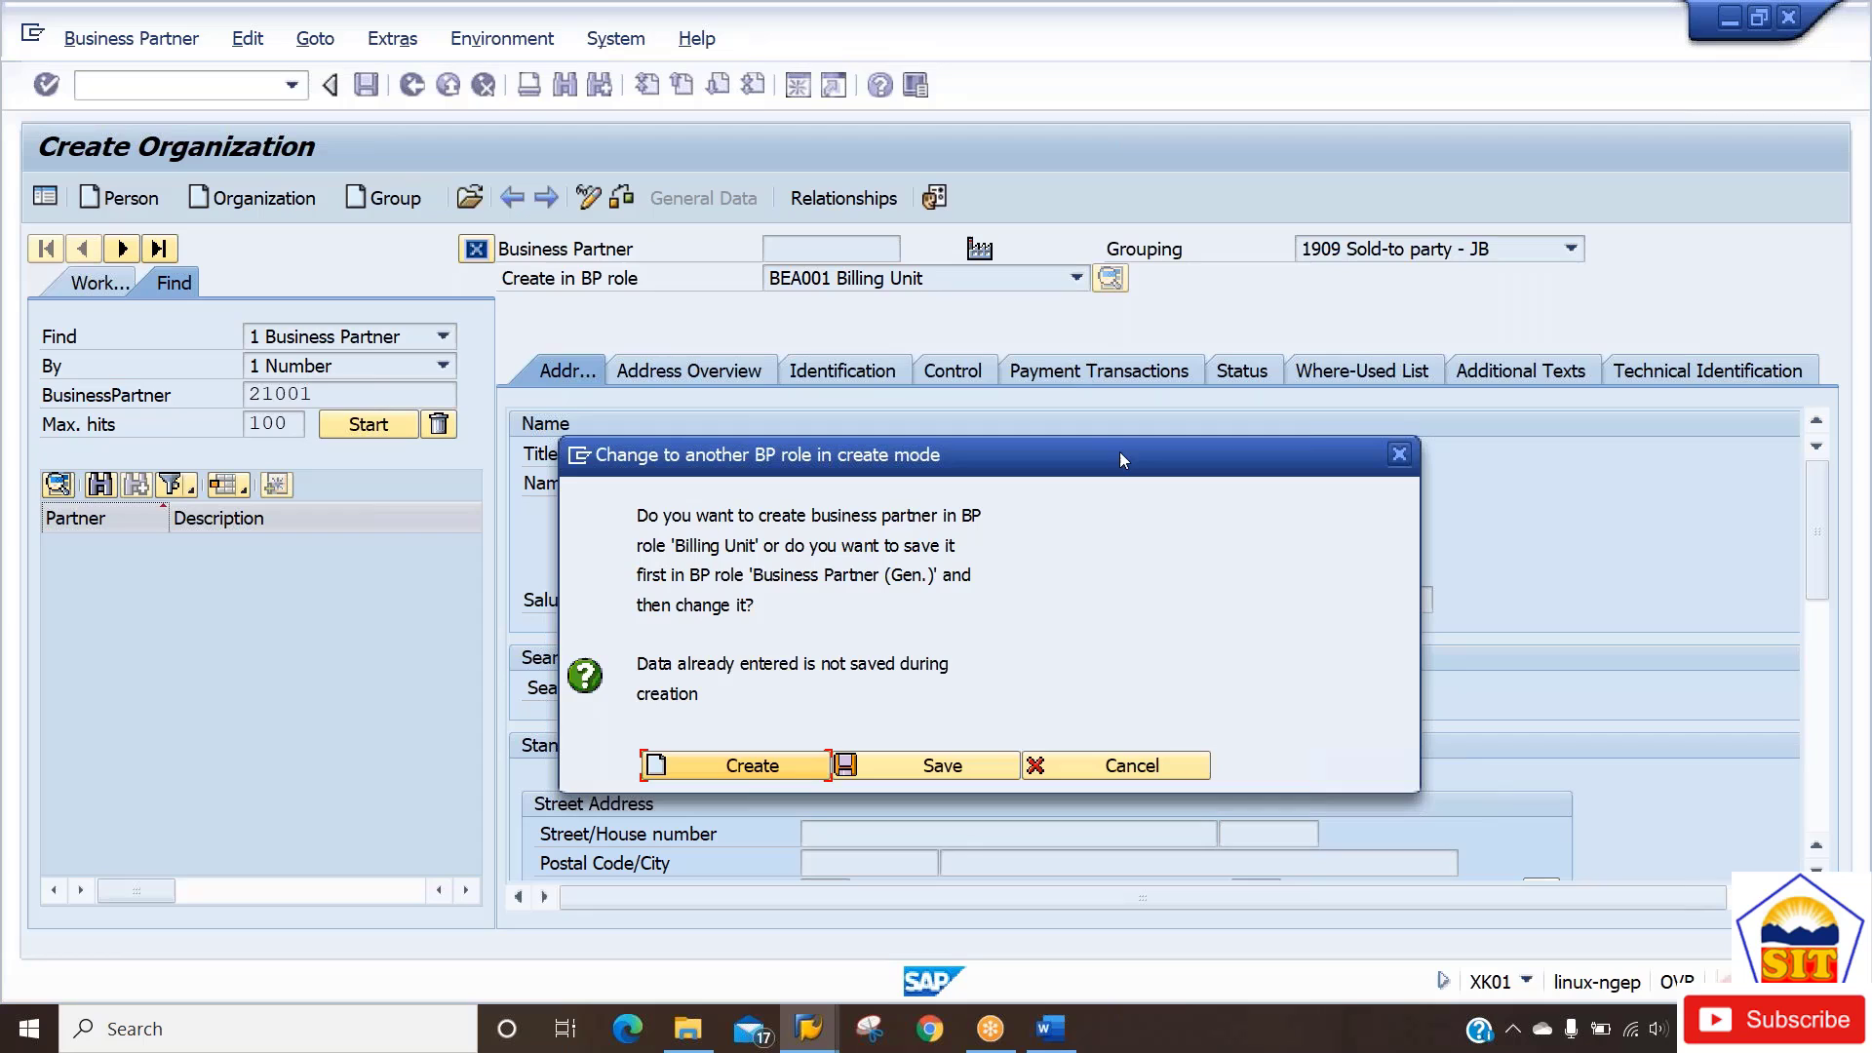
{"action": "left_click", "coordinate": [747, 764]}
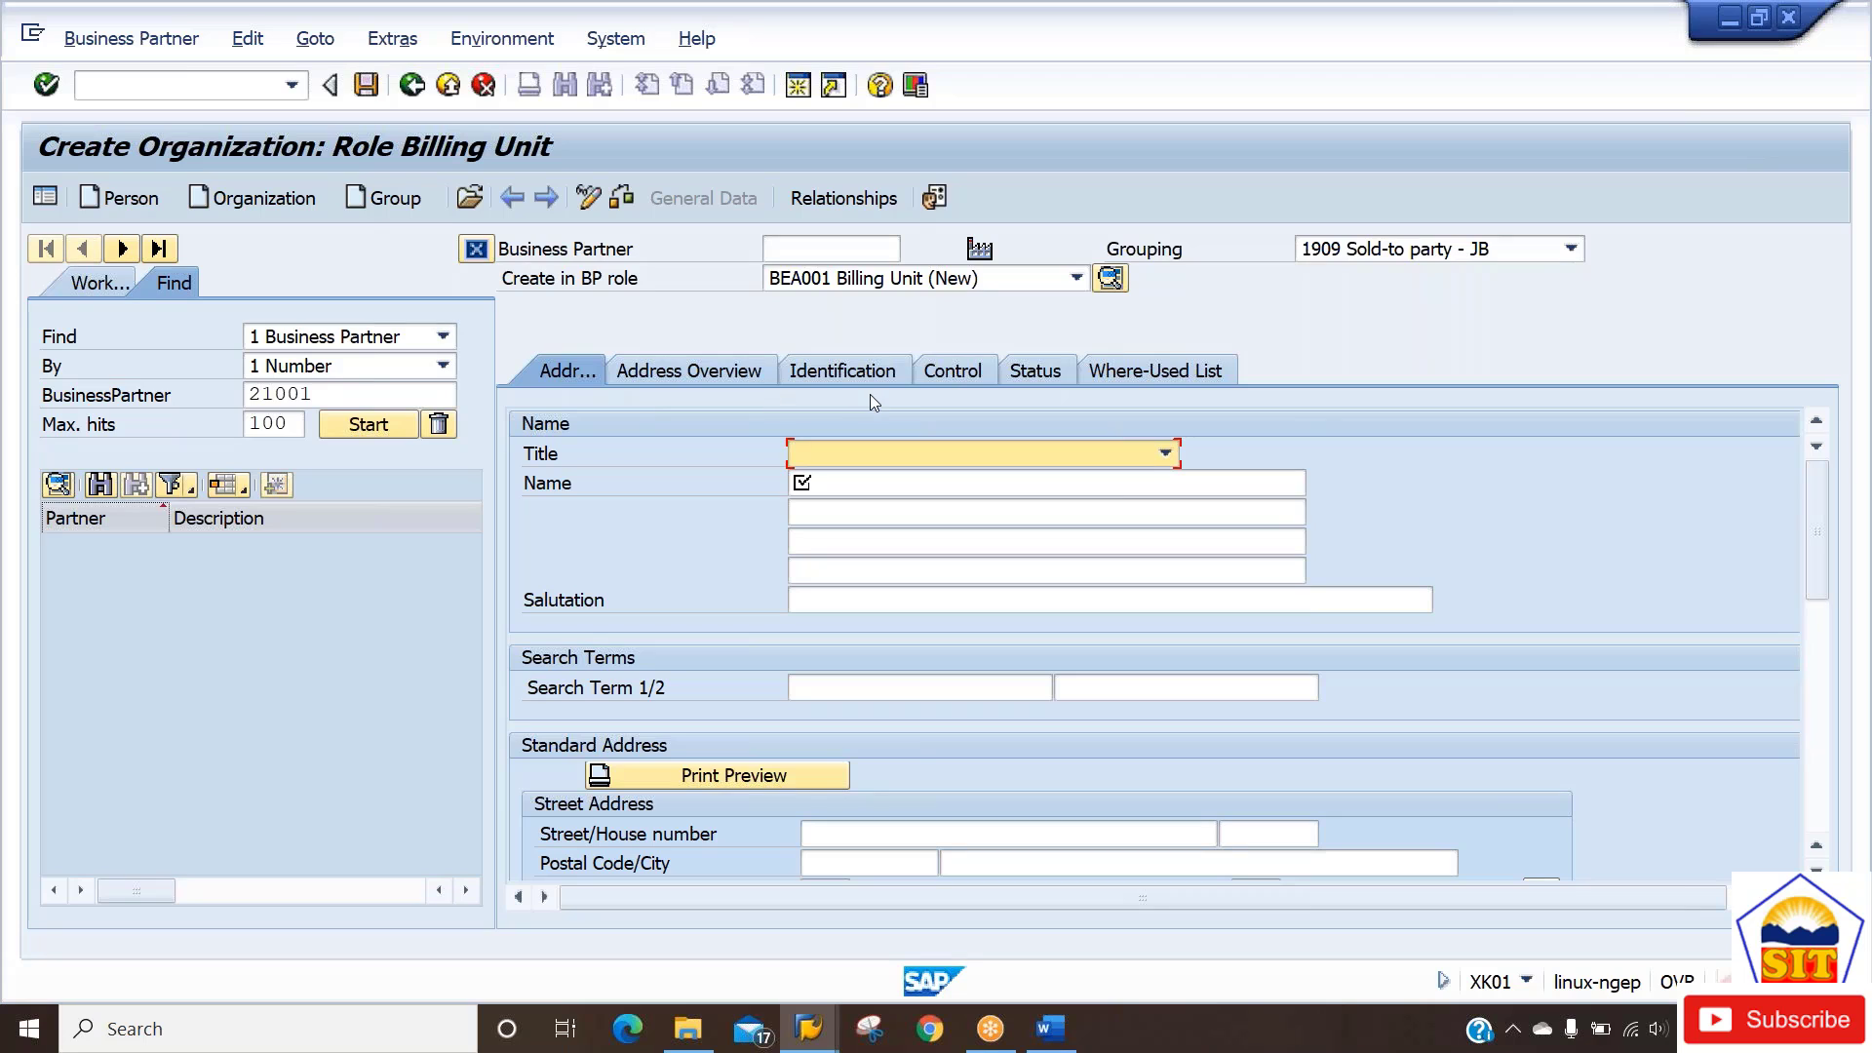
Return the new organization's BP role from Billing Unit to 000000 Business Partner (Gen.).
{"action": "left_click", "coordinate": [988, 280]}
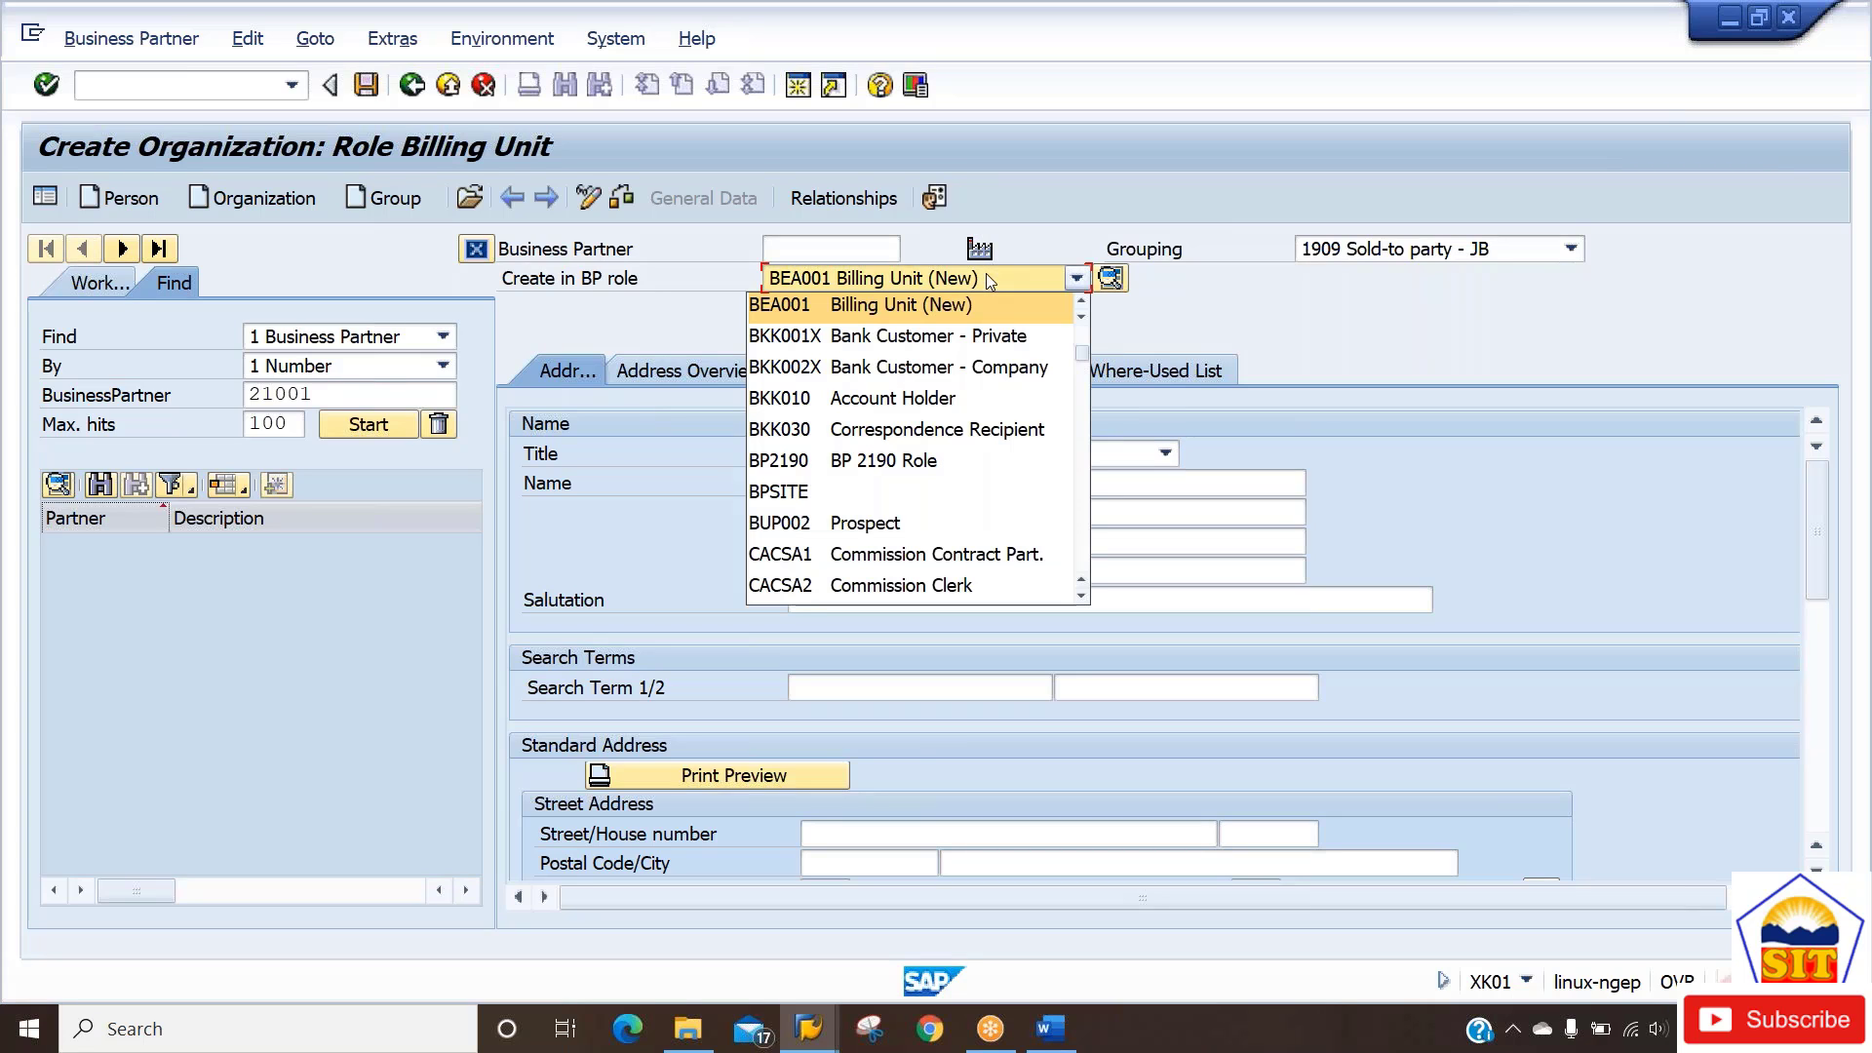
{"action": "scroll", "coordinate": [988, 280], "scroll_direction": "up", "scroll_amount": 3}
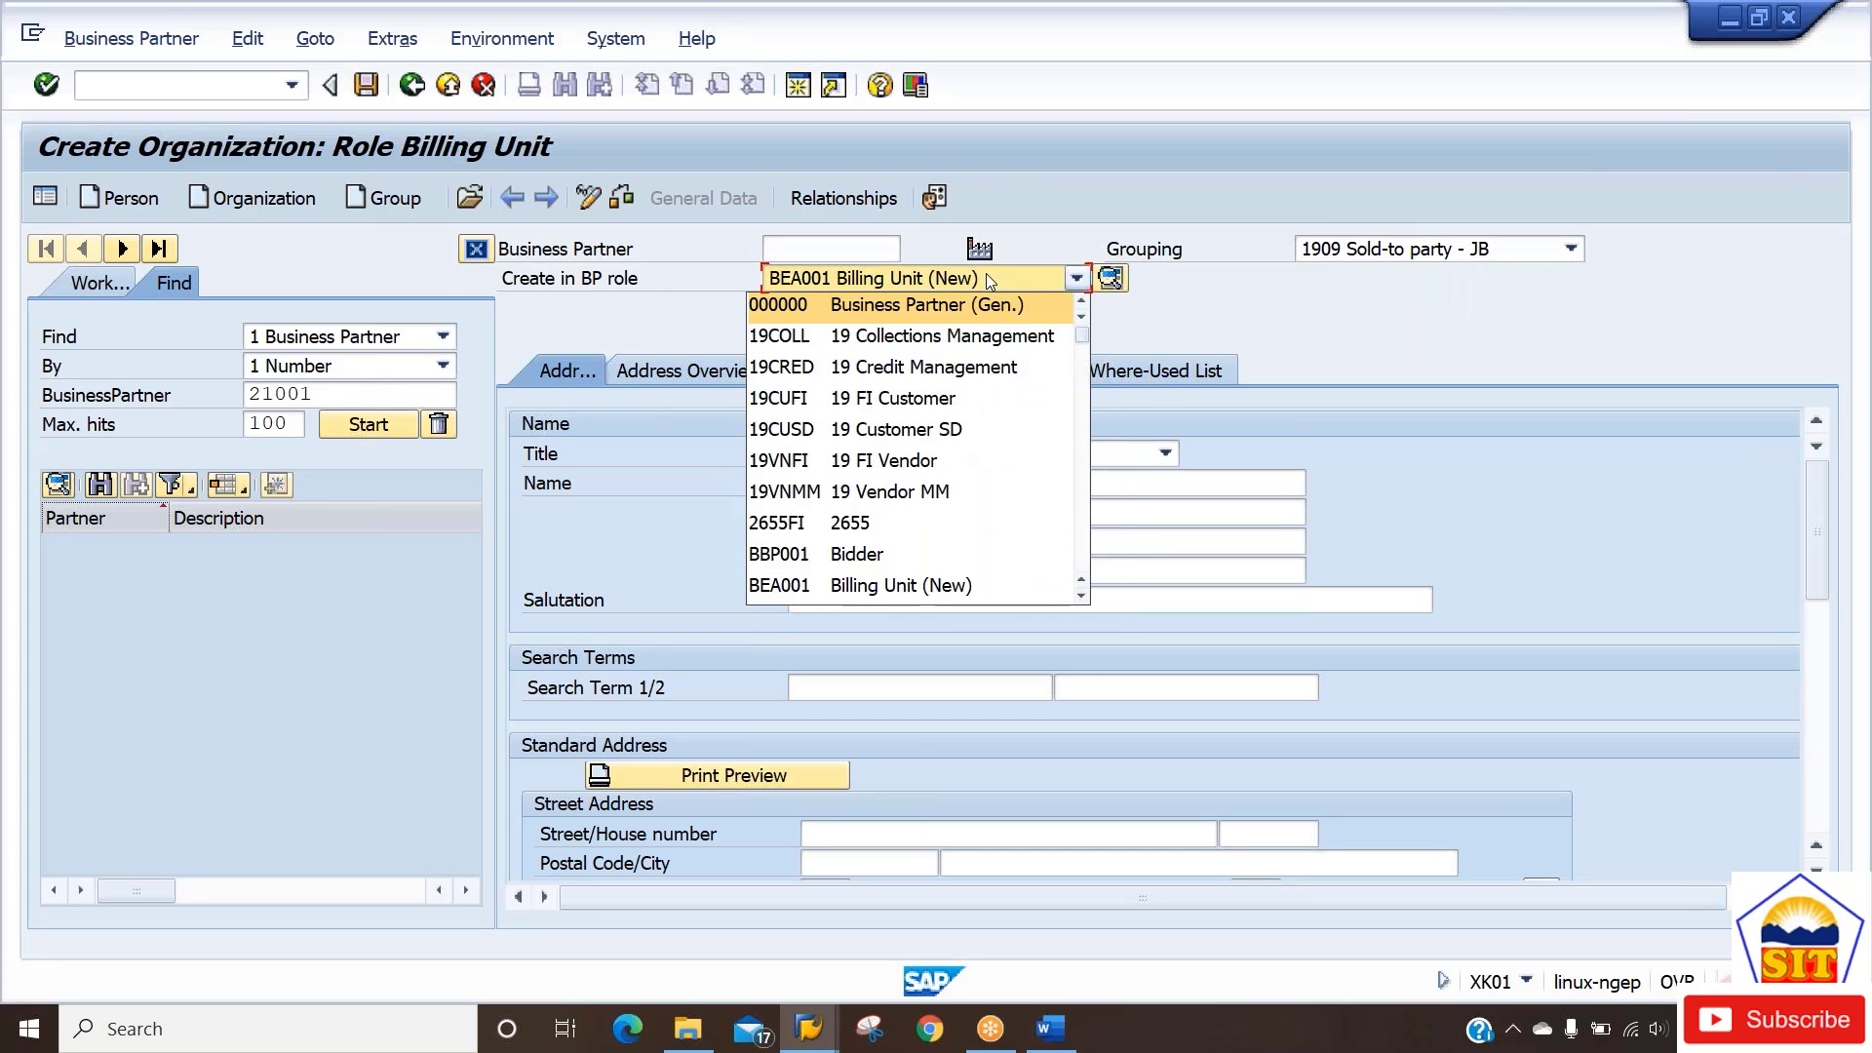
{"action": "left_click", "coordinate": [916, 307]}
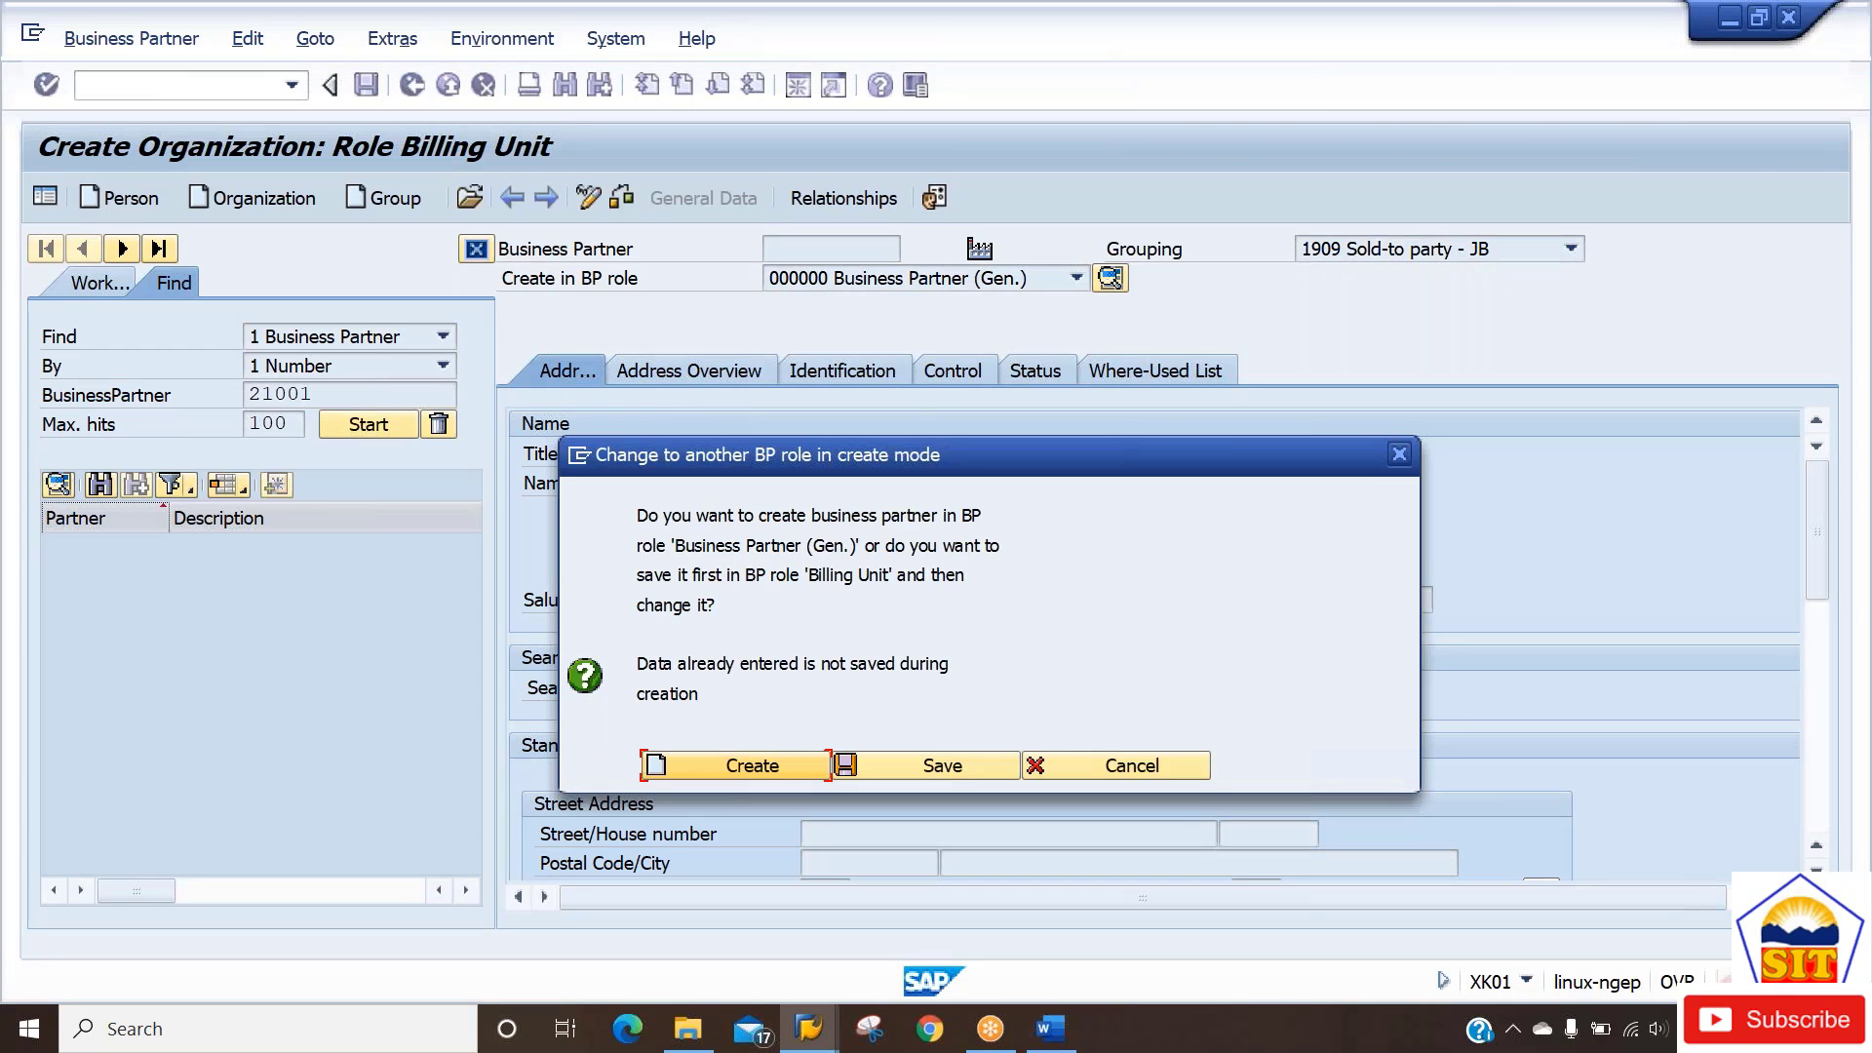
{"action": "left_click", "coordinate": [732, 767]}
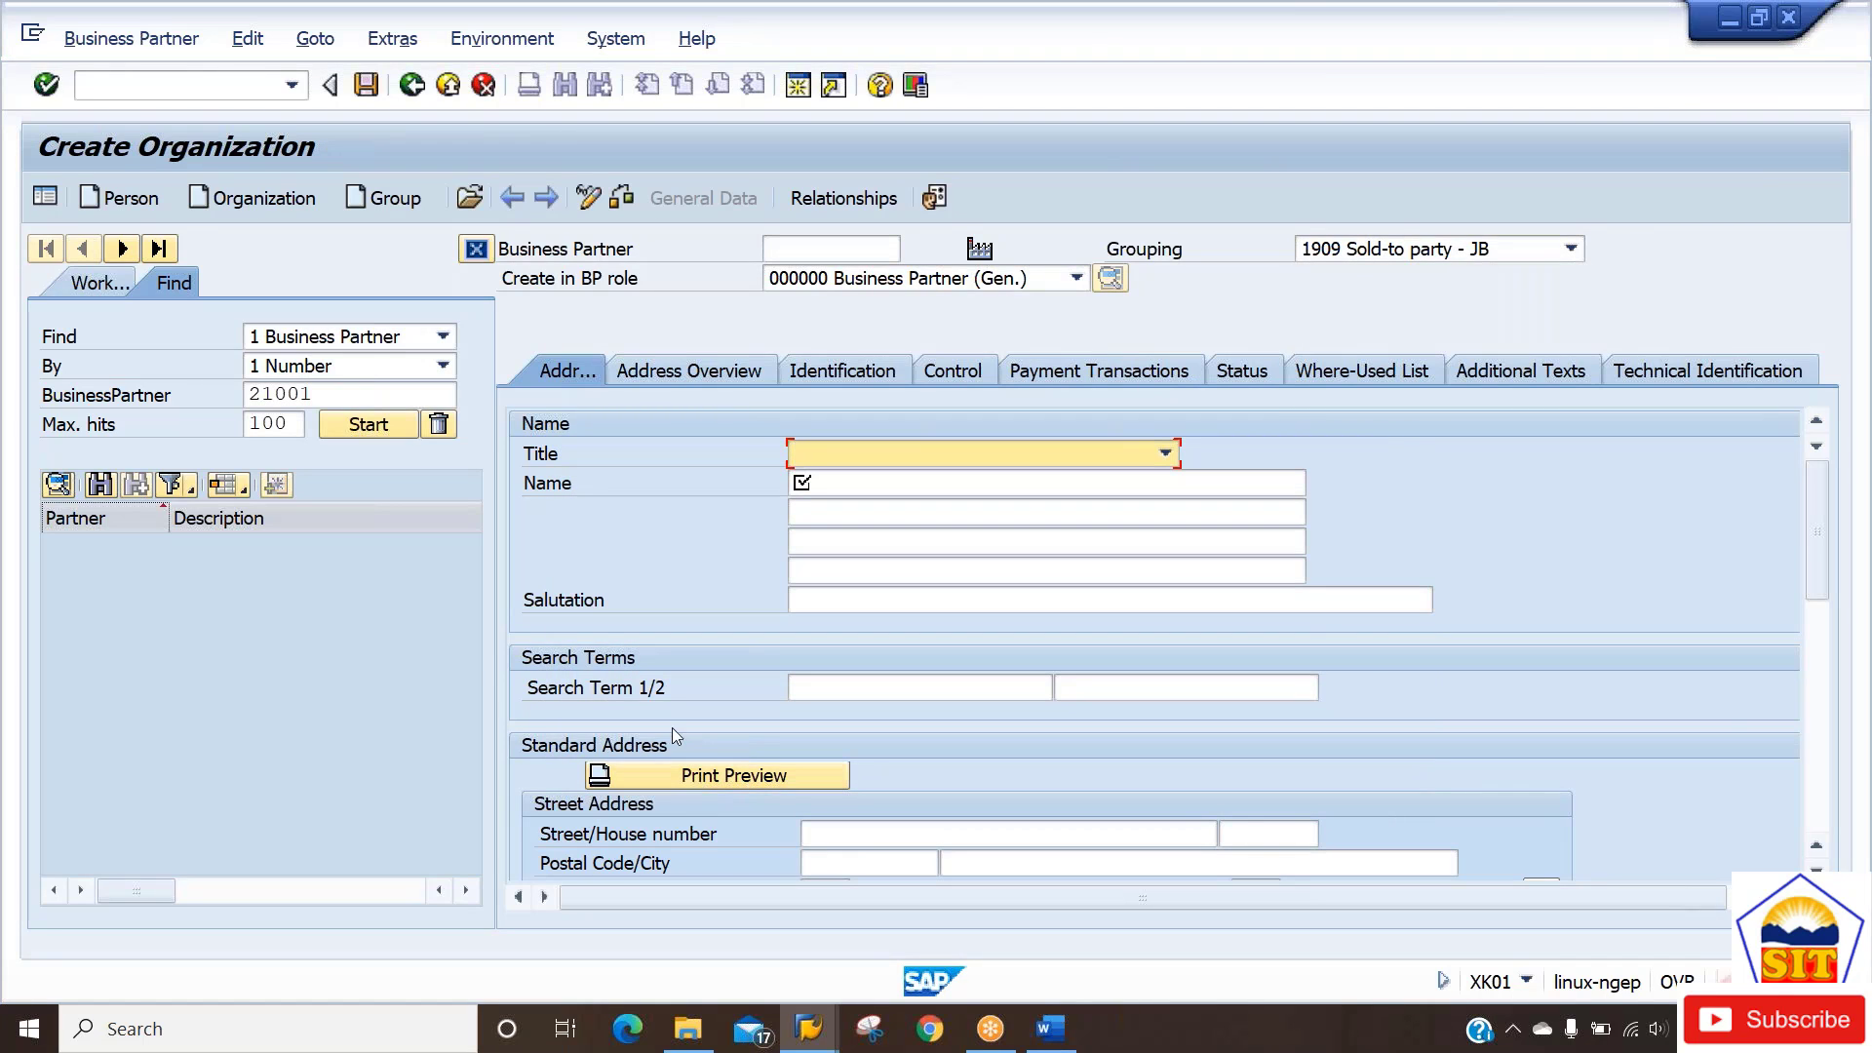
Set the new organization's grouping to BP91 2191 BP Grouping Business Partner.
{"action": "left_click", "coordinate": [1359, 256]}
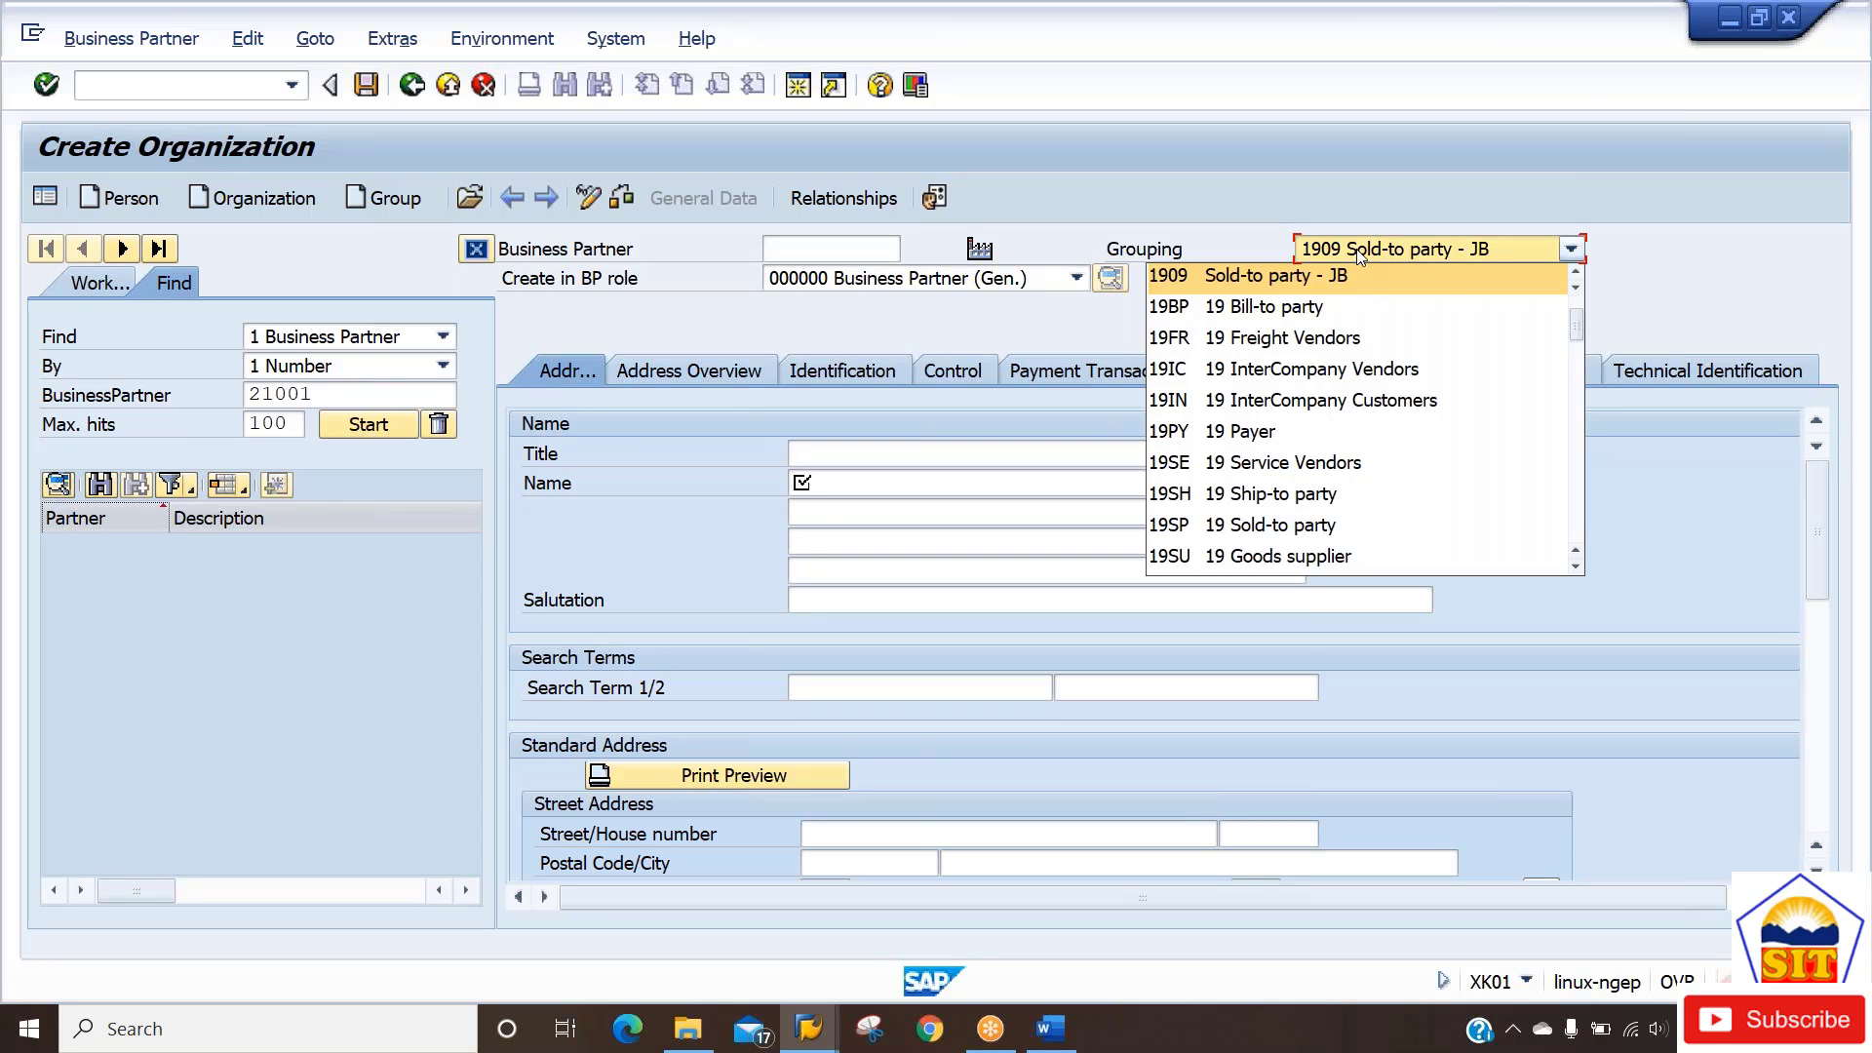
{"action": "key", "text": "Down"}
{"action": "key", "text": "Down"}
{"action": "key", "text": "Down"}
{"action": "key", "text": "Down"}
{"action": "key", "text": "Down"}
{"action": "key", "text": "Down"}
{"action": "key", "text": "Down"}
{"action": "key", "text": "Down"}
{"action": "key", "text": "Down"}
{"action": "key", "text": "Down"}
{"action": "key", "text": "Down"}
{"action": "key", "text": "Down"}
{"action": "key", "text": "Down"}
{"action": "key", "text": "Down"}
{"action": "key", "text": "Down"}
{"action": "key", "text": "Down"}
{"action": "key", "text": "Down"}
{"action": "key", "text": "Down"}
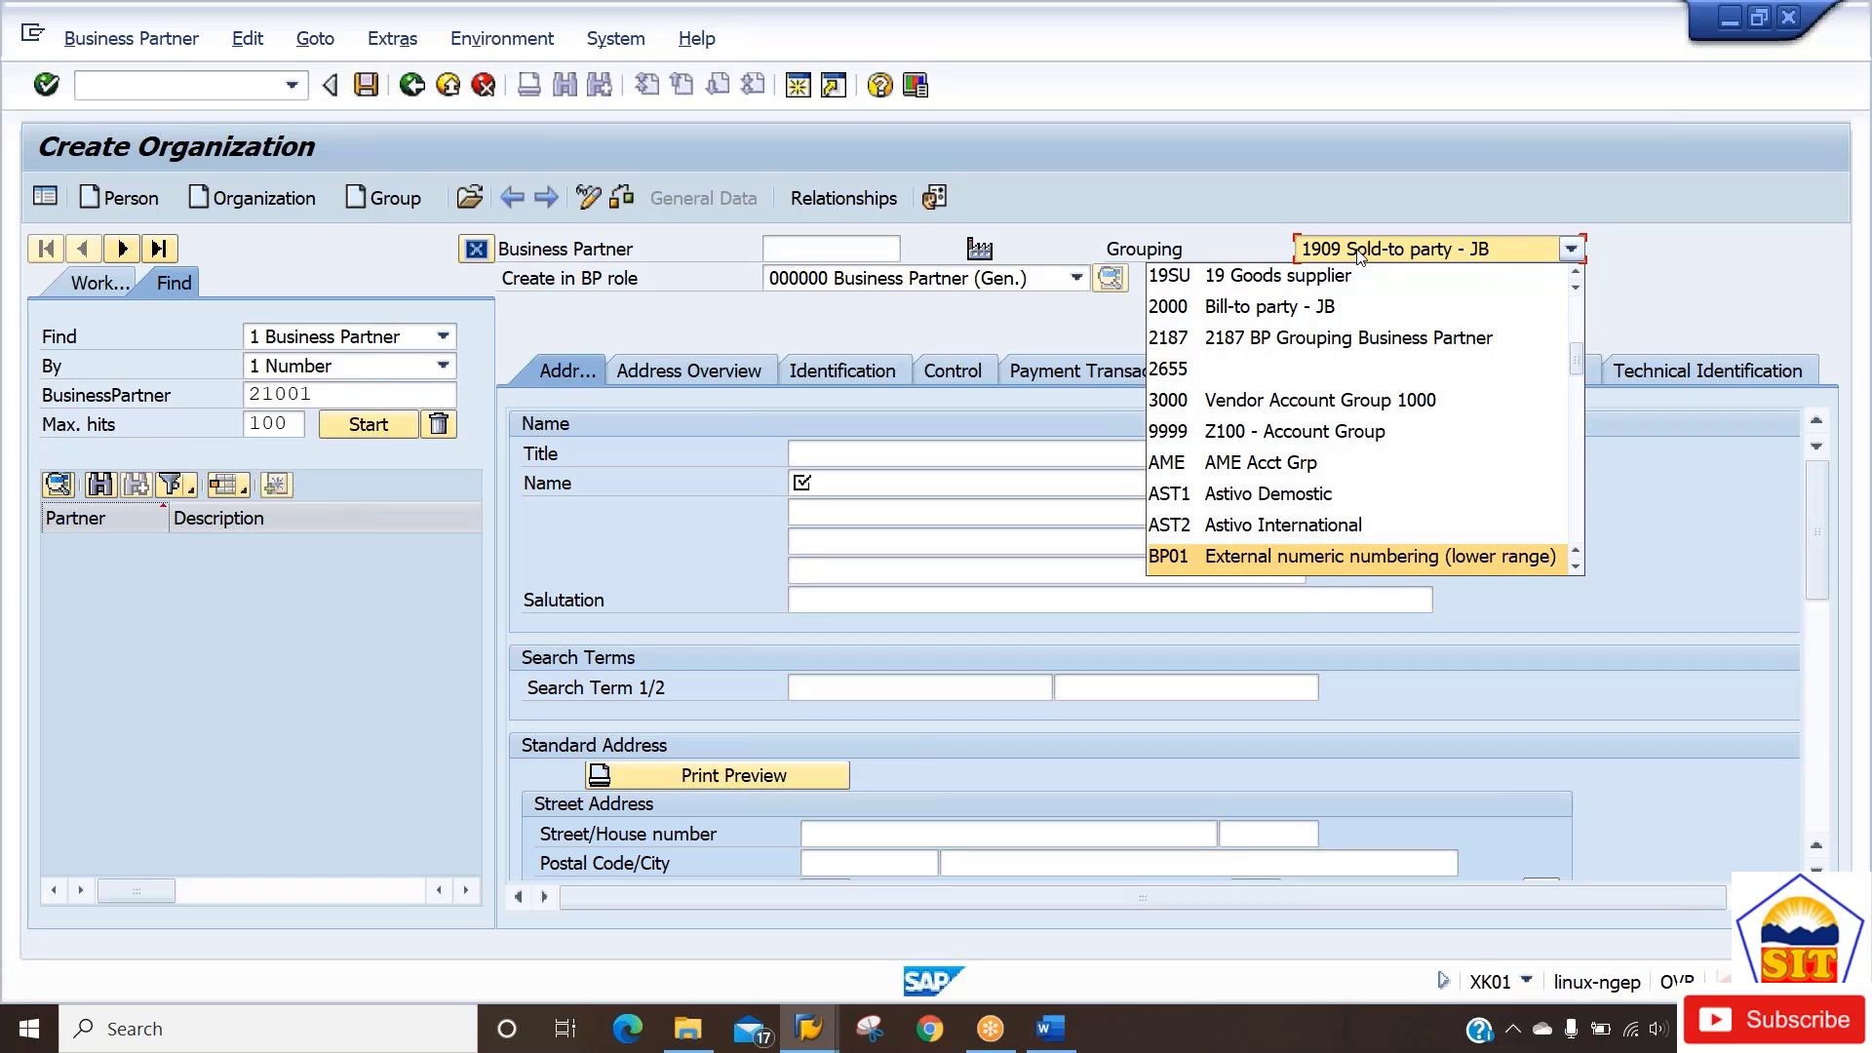
{"action": "key", "text": "Down"}
{"action": "key", "text": "Down"}
{"action": "key", "text": "Down"}
{"action": "key", "text": "Down"}
{"action": "key", "text": "Down"}
{"action": "key", "text": "Down"}
{"action": "key", "text": "Down"}
{"action": "key", "text": "Down"}
{"action": "key", "text": "Down"}
{"action": "key", "text": "Down"}
{"action": "key", "text": "Down"}
{"action": "key", "text": "Down"}
{"action": "key", "text": "Down"}
{"action": "key", "text": "Down"}
{"action": "key", "text": "Down"}
{"action": "key", "text": "Down"}
{"action": "key", "text": "Down"}
{"action": "key", "text": "Down"}
{"action": "key", "text": "Down"}
{"action": "key", "text": "Down"}
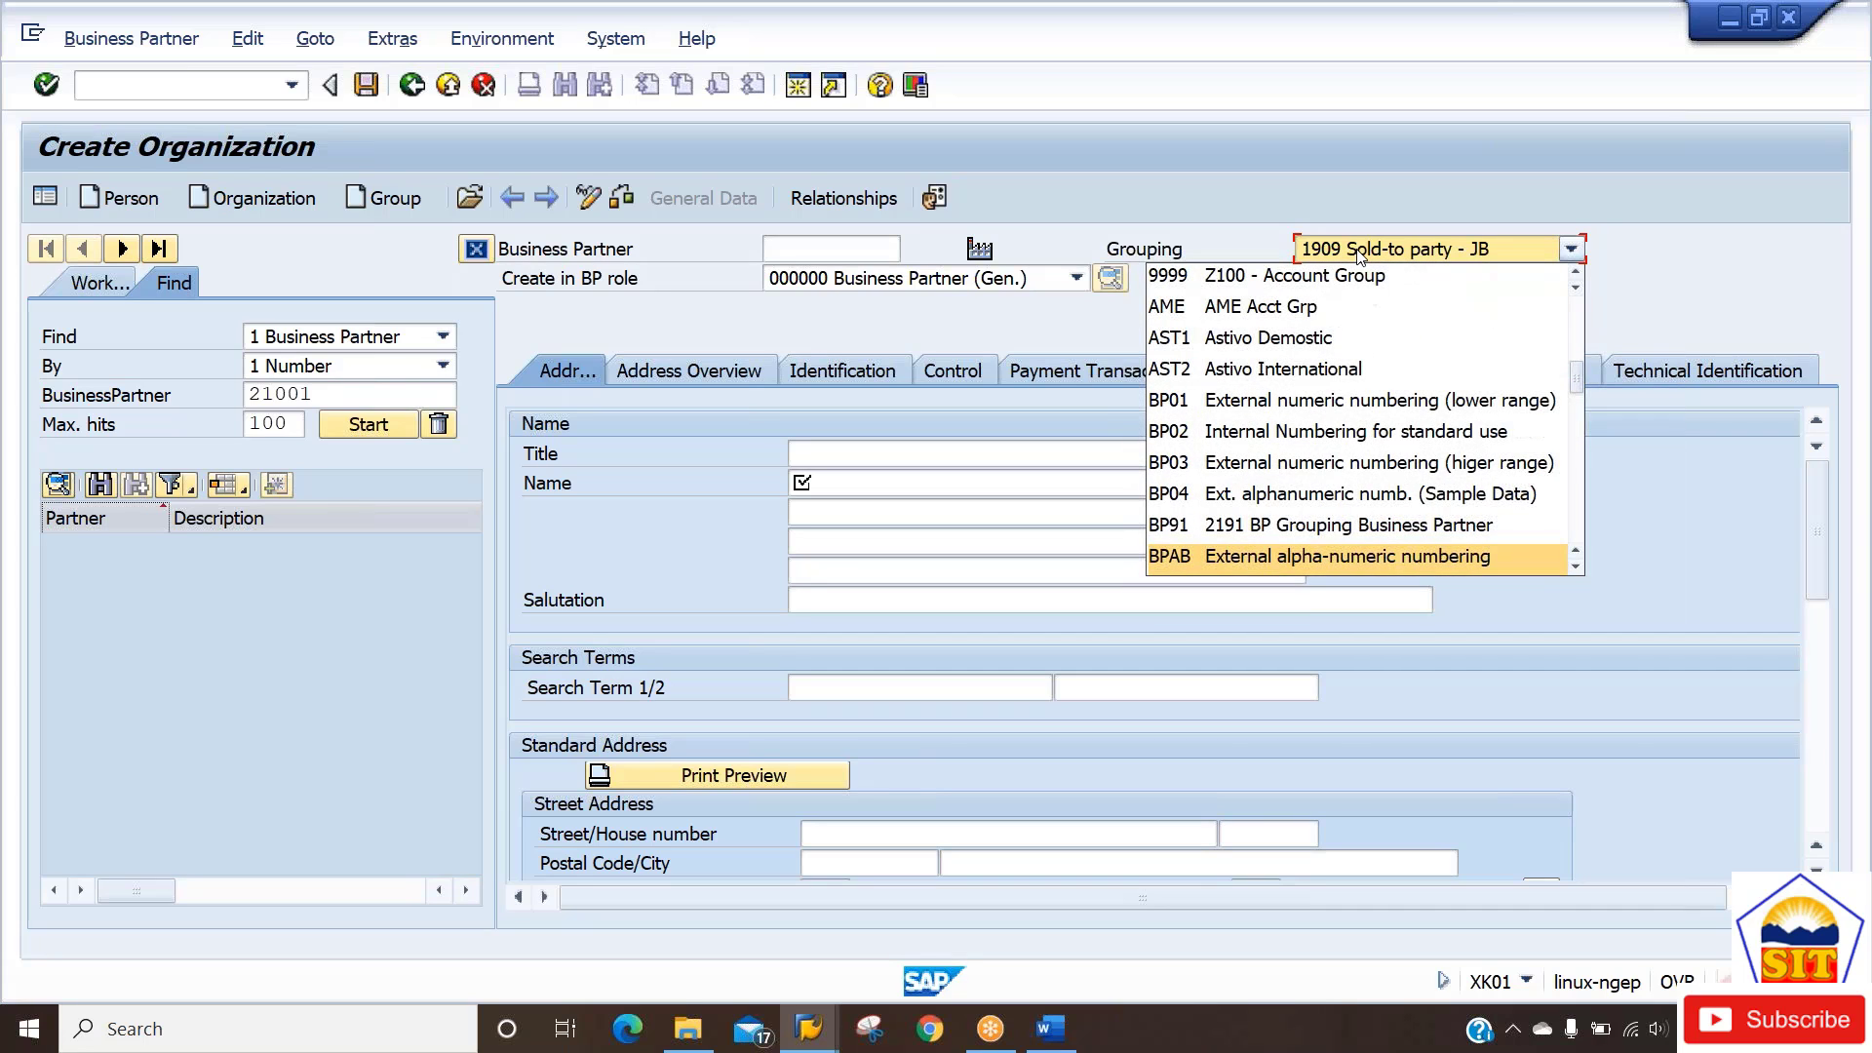
{"action": "key", "text": "Down"}
{"action": "key", "text": "Down"}
{"action": "key", "text": "Down"}
{"action": "key", "text": "Down"}
{"action": "key", "text": "Down"}
{"action": "key", "text": "Down"}
{"action": "key", "text": "Down"}
{"action": "key", "text": "Down"}
{"action": "key", "text": "Down"}
{"action": "key", "text": "Down"}
{"action": "key", "text": "Down"}
{"action": "key", "text": "Down"}
{"action": "key", "text": "Down"}
{"action": "key", "text": "Down"}
{"action": "key", "text": "Down"}
{"action": "key", "text": "Down"}
{"action": "key", "text": "Down"}
{"action": "key", "text": "Down"}
{"action": "key", "text": "Down"}
{"action": "key", "text": "Down"}
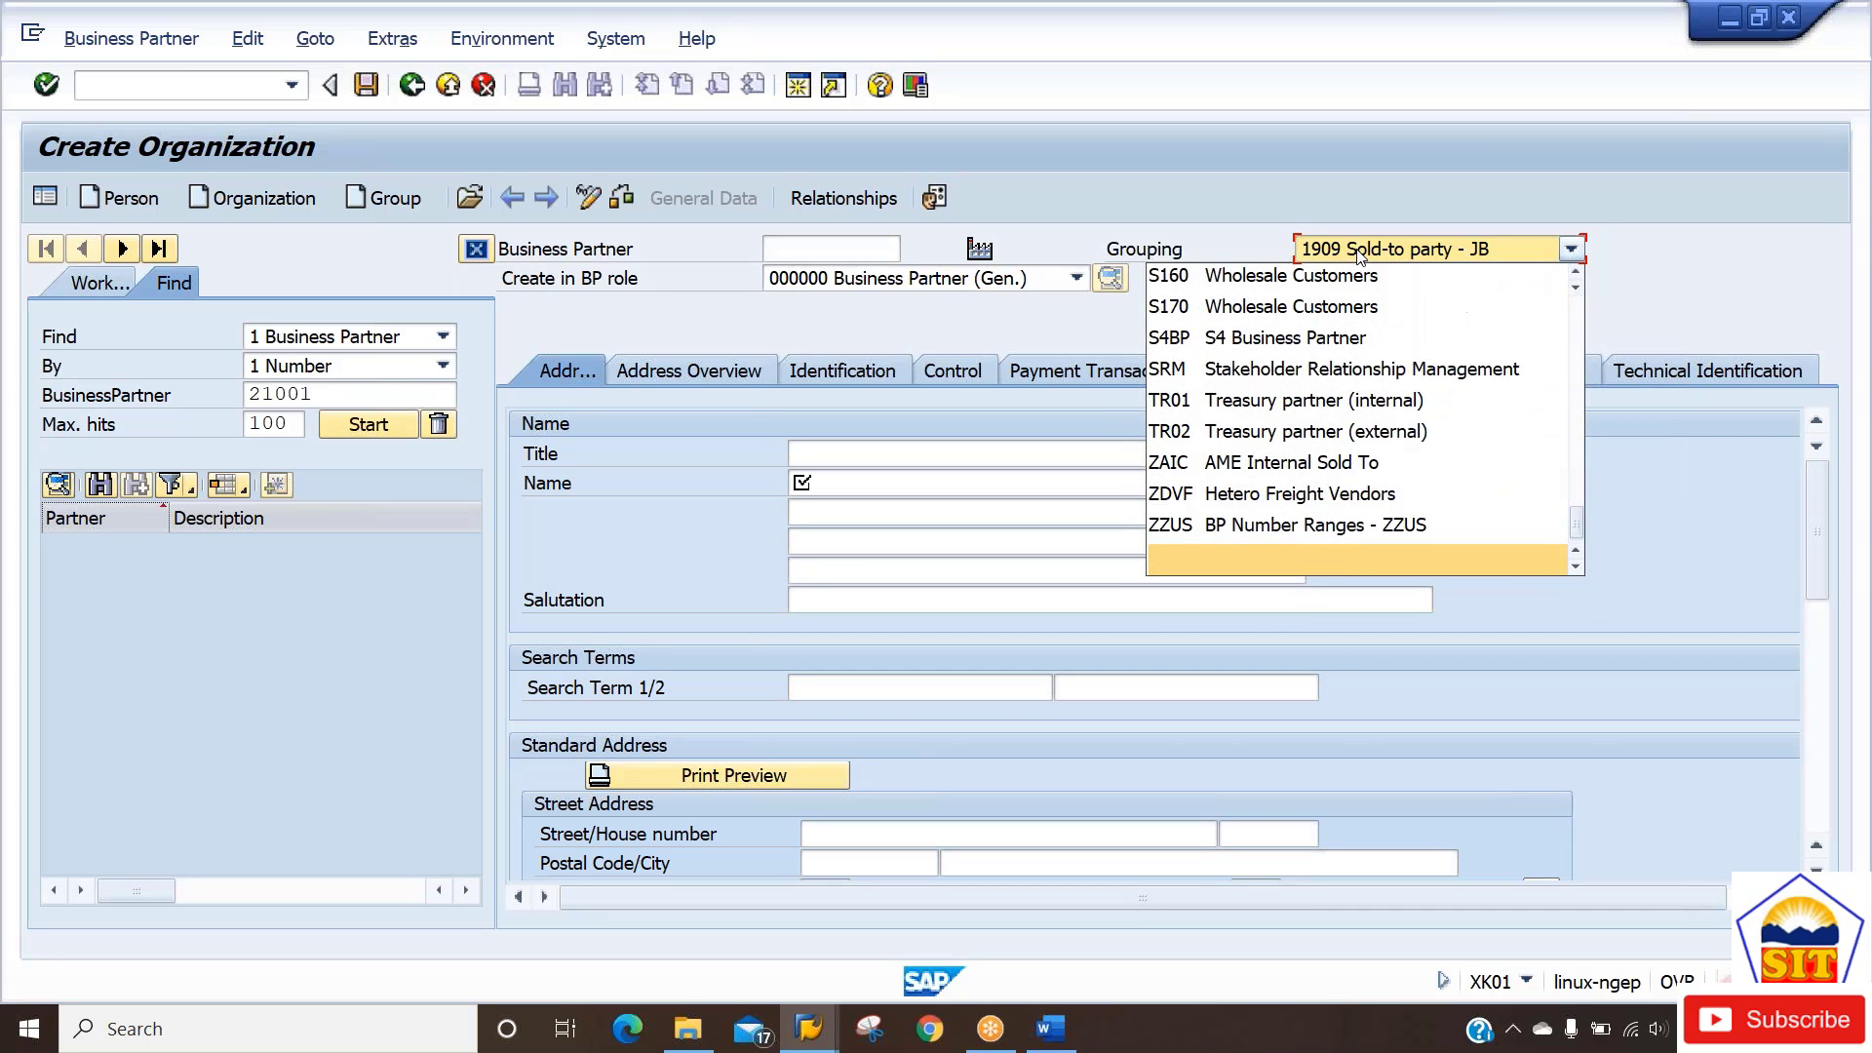
{"action": "key", "text": "Up"}
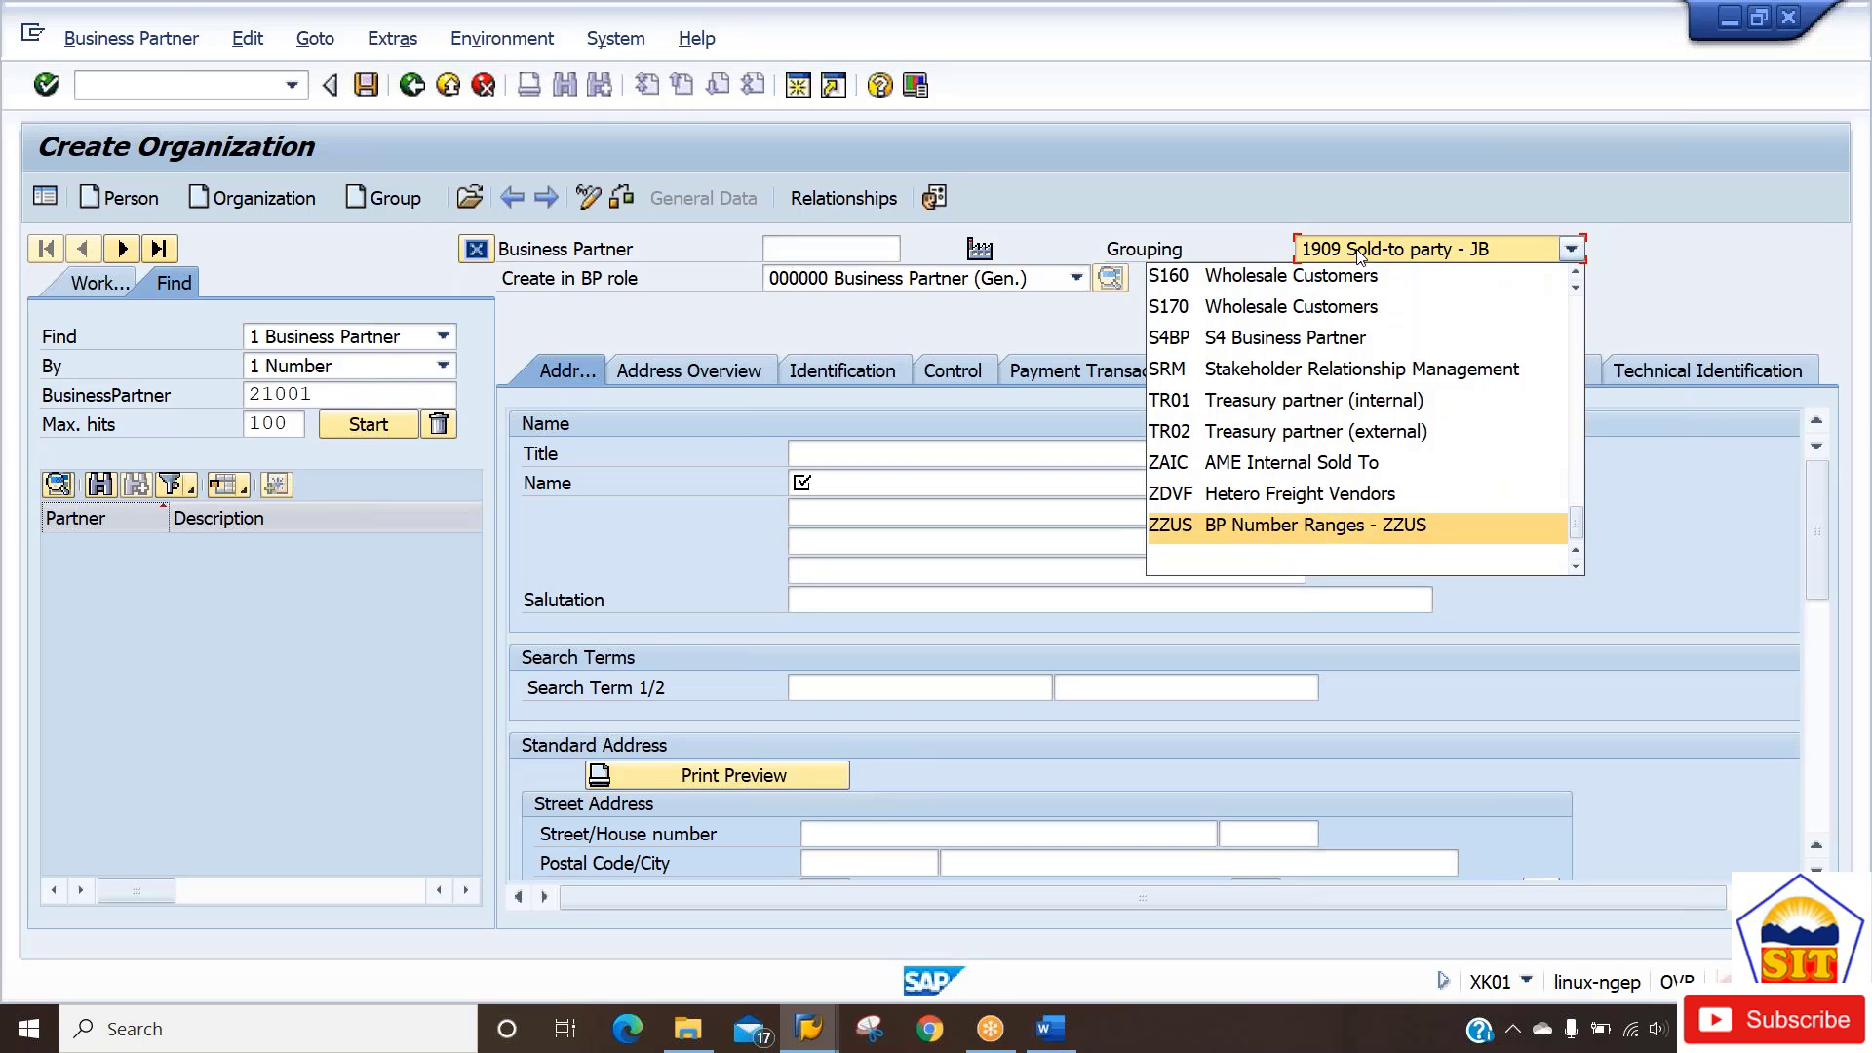
{"action": "key", "text": "Up"}
{"action": "key", "text": "Up"}
{"action": "key", "text": "Up"}
{"action": "key", "text": "Up"}
{"action": "key", "text": "Up"}
{"action": "key", "text": "Up"}
{"action": "key", "text": "Up"}
{"action": "key", "text": "Up"}
{"action": "key", "text": "Up"}
{"action": "key", "text": "Up"}
{"action": "key", "text": "Up"}
{"action": "key", "text": "Up"}
{"action": "key", "text": "Up"}
{"action": "key", "text": "Up"}
{"action": "key", "text": "Up"}
{"action": "key", "text": "Up"}
{"action": "key", "text": "Up"}
{"action": "key", "text": "Up"}
{"action": "key", "text": "Down"}
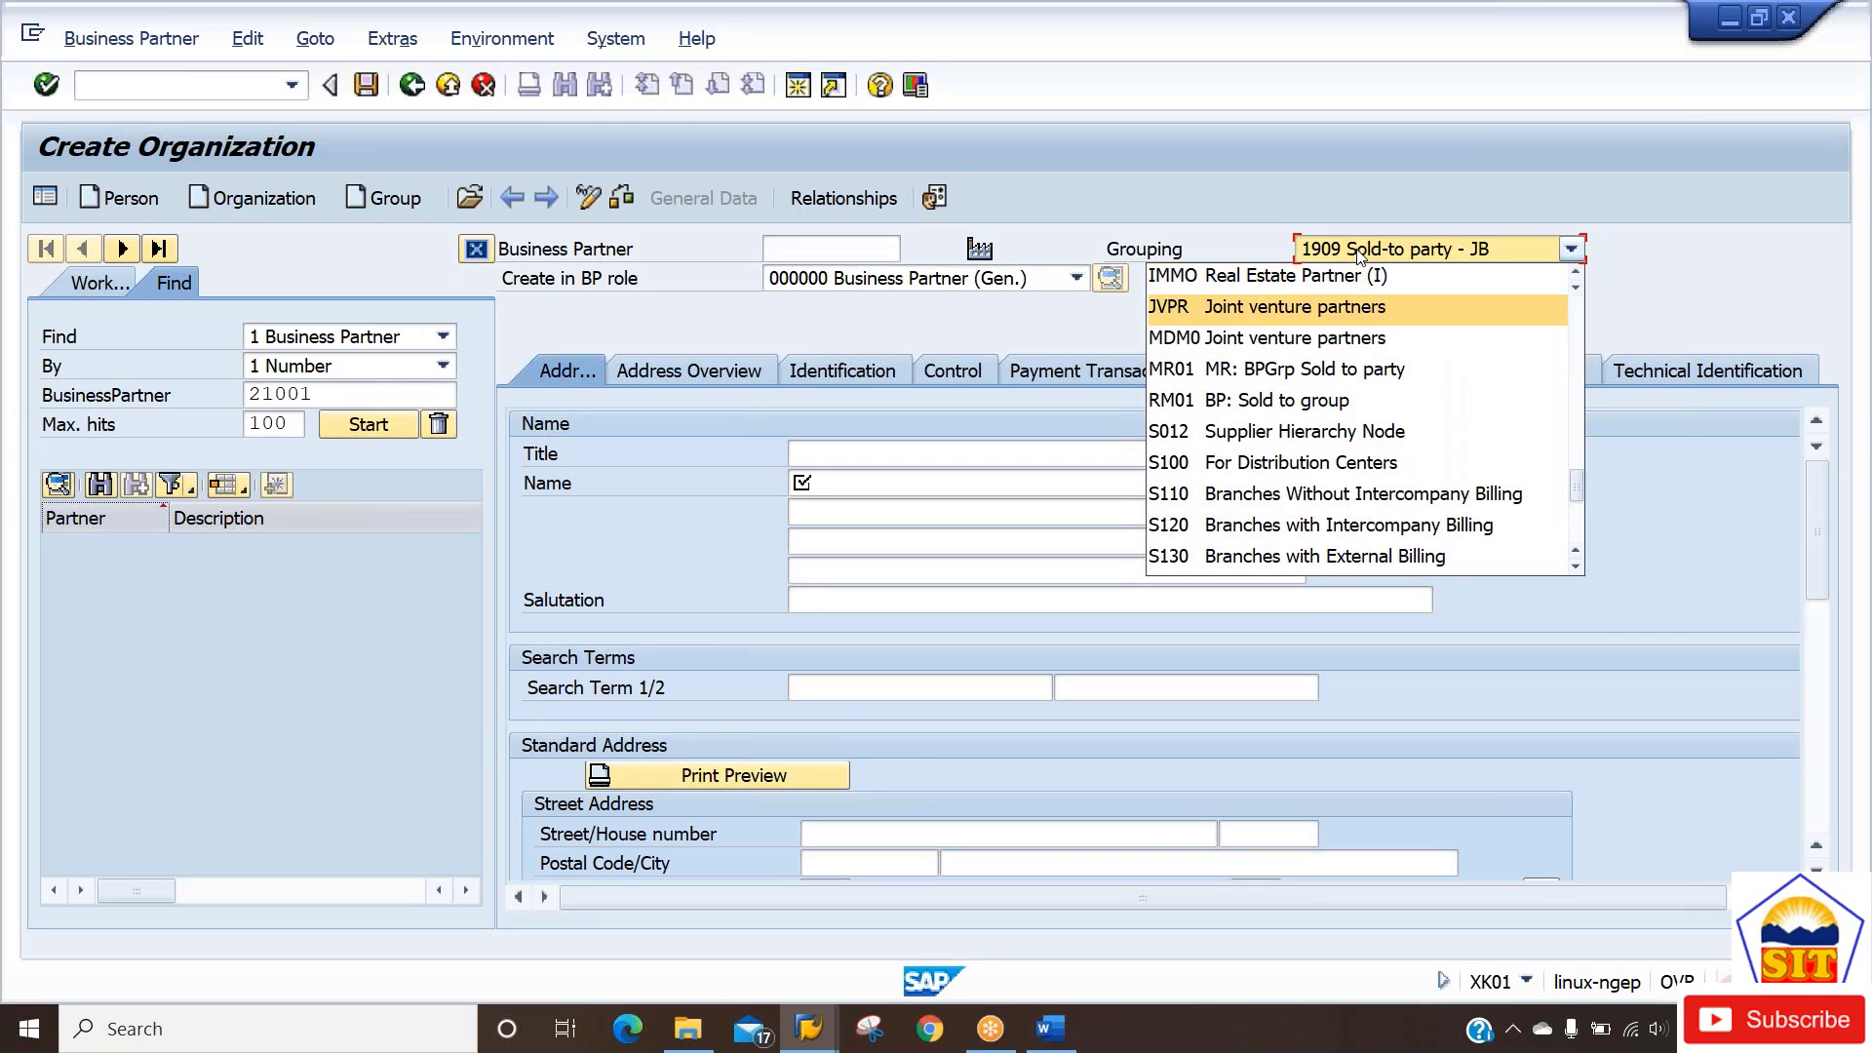
{"action": "key", "text": "Down"}
{"action": "key", "text": "Down"}
{"action": "key", "text": "Down"}
{"action": "key", "text": "b"}
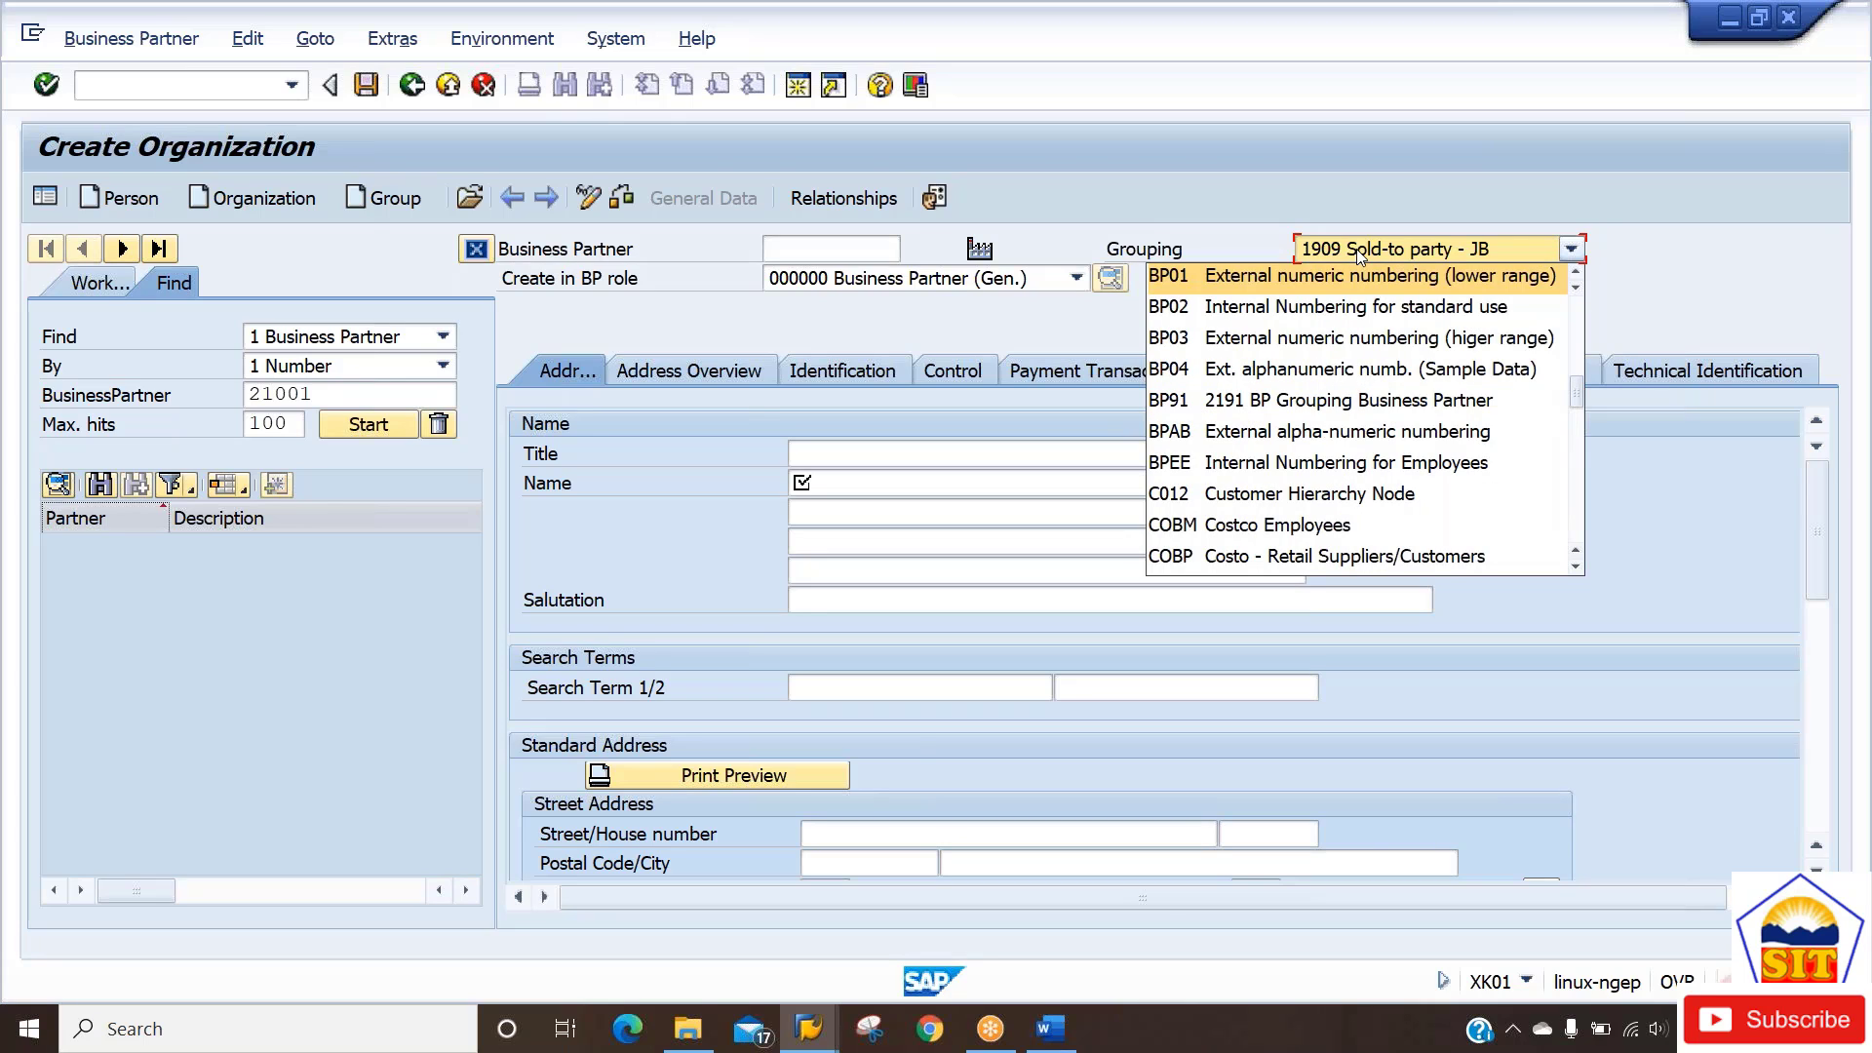
{"action": "key", "text": "Down"}
{"action": "key", "text": "Down"}
{"action": "key", "text": "Down"}
{"action": "key", "text": "Down"}
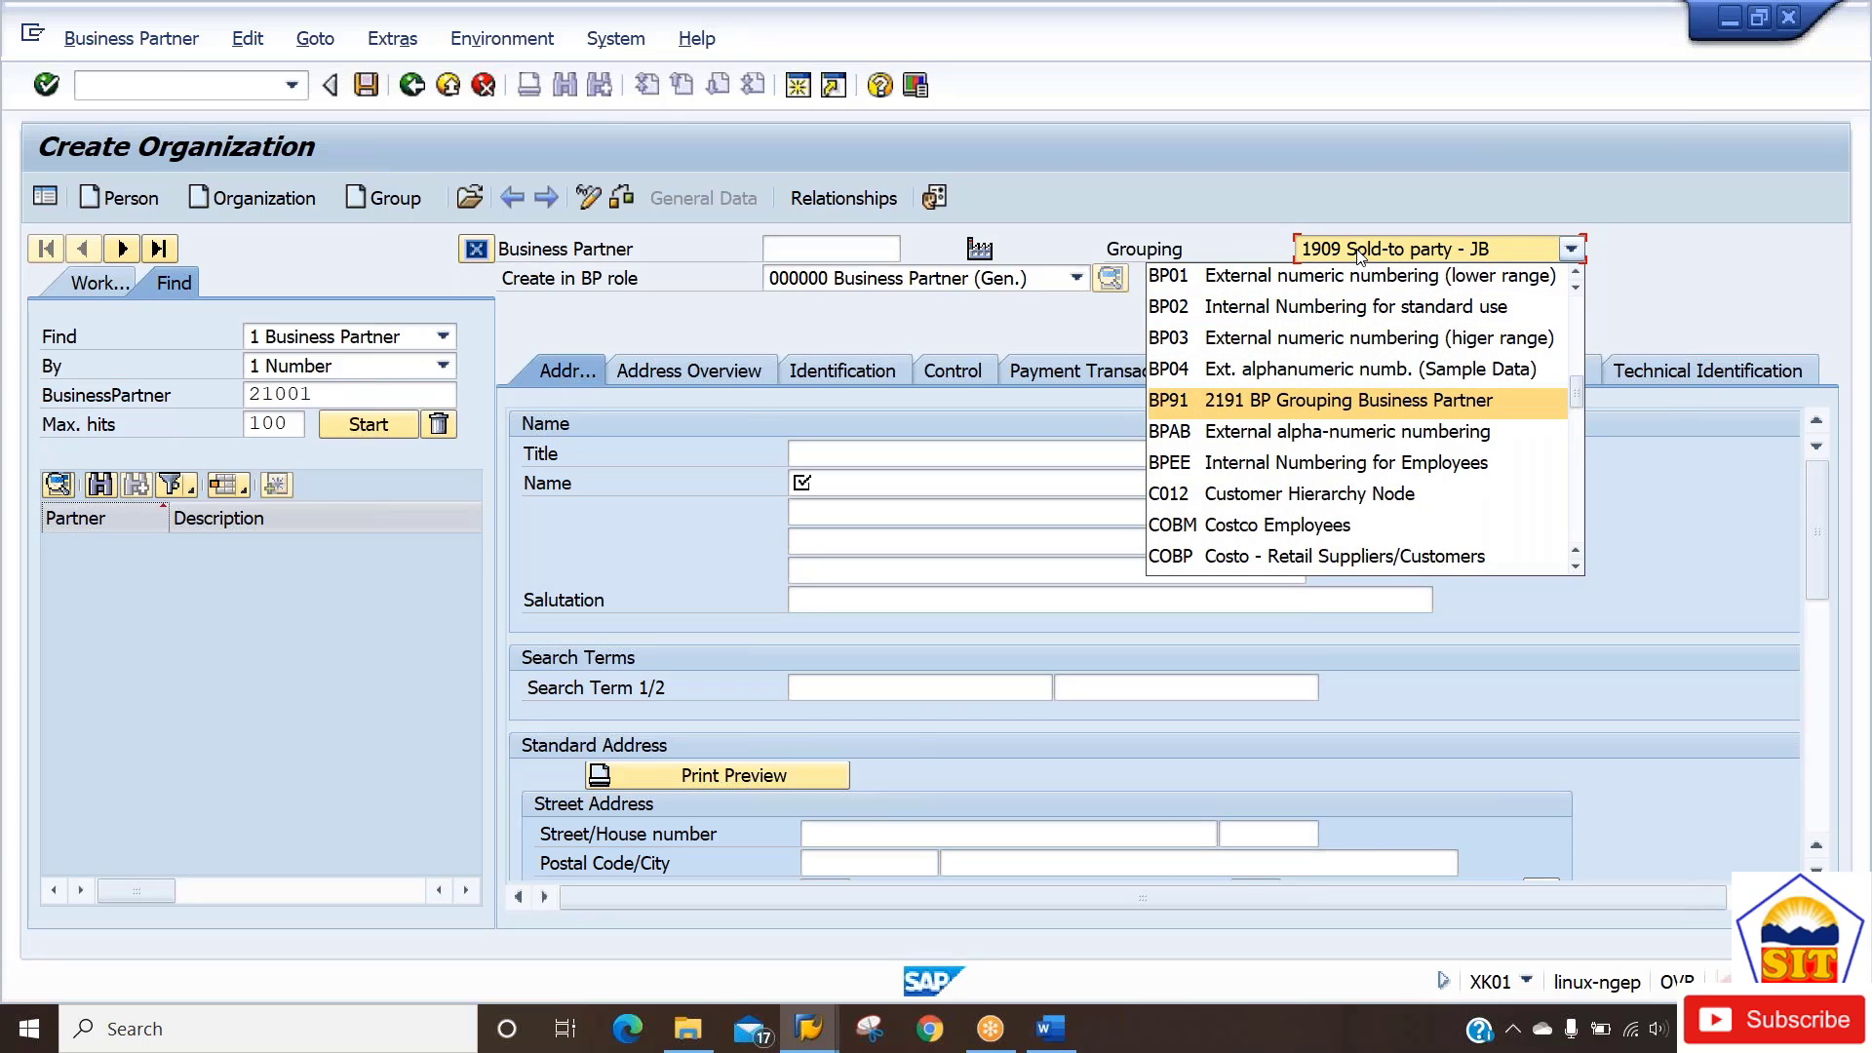
{"action": "left_click", "coordinate": [1359, 400]}
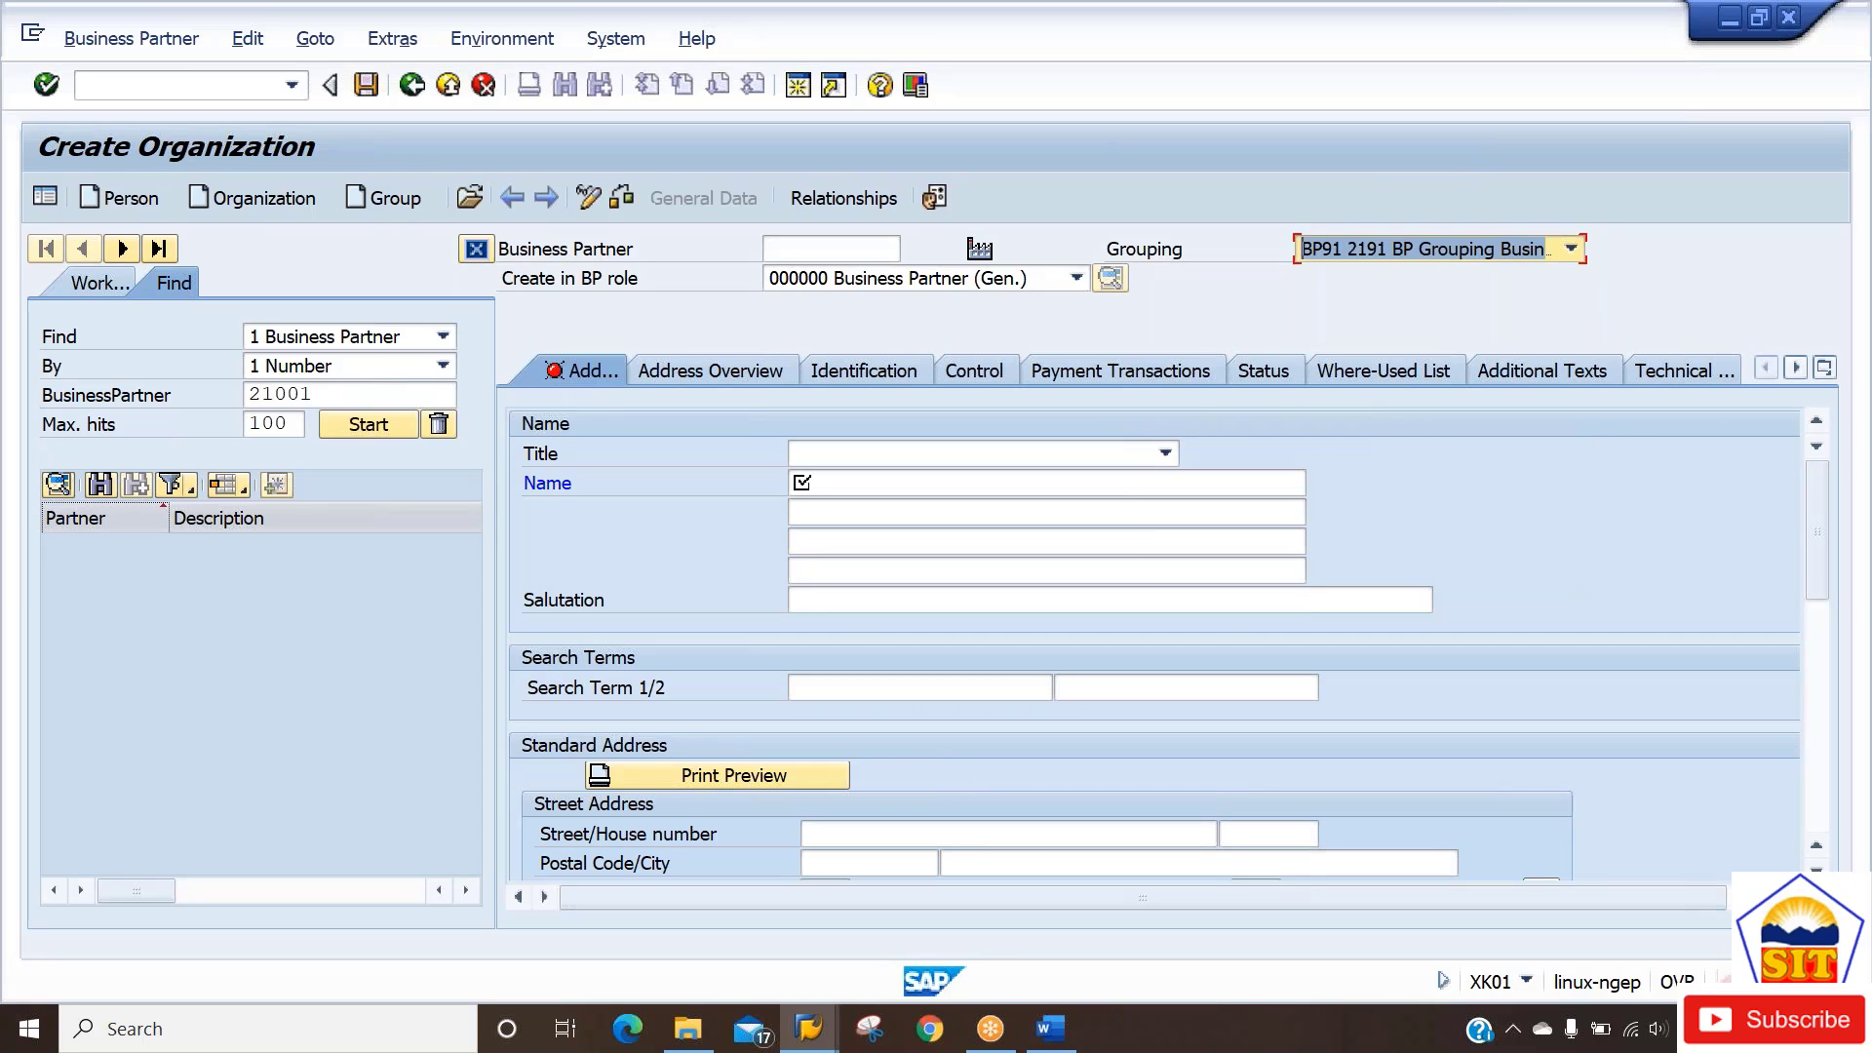
Enter HP Printers LLP as the organization's name.
{"action": "left_click", "coordinate": [869, 482]}
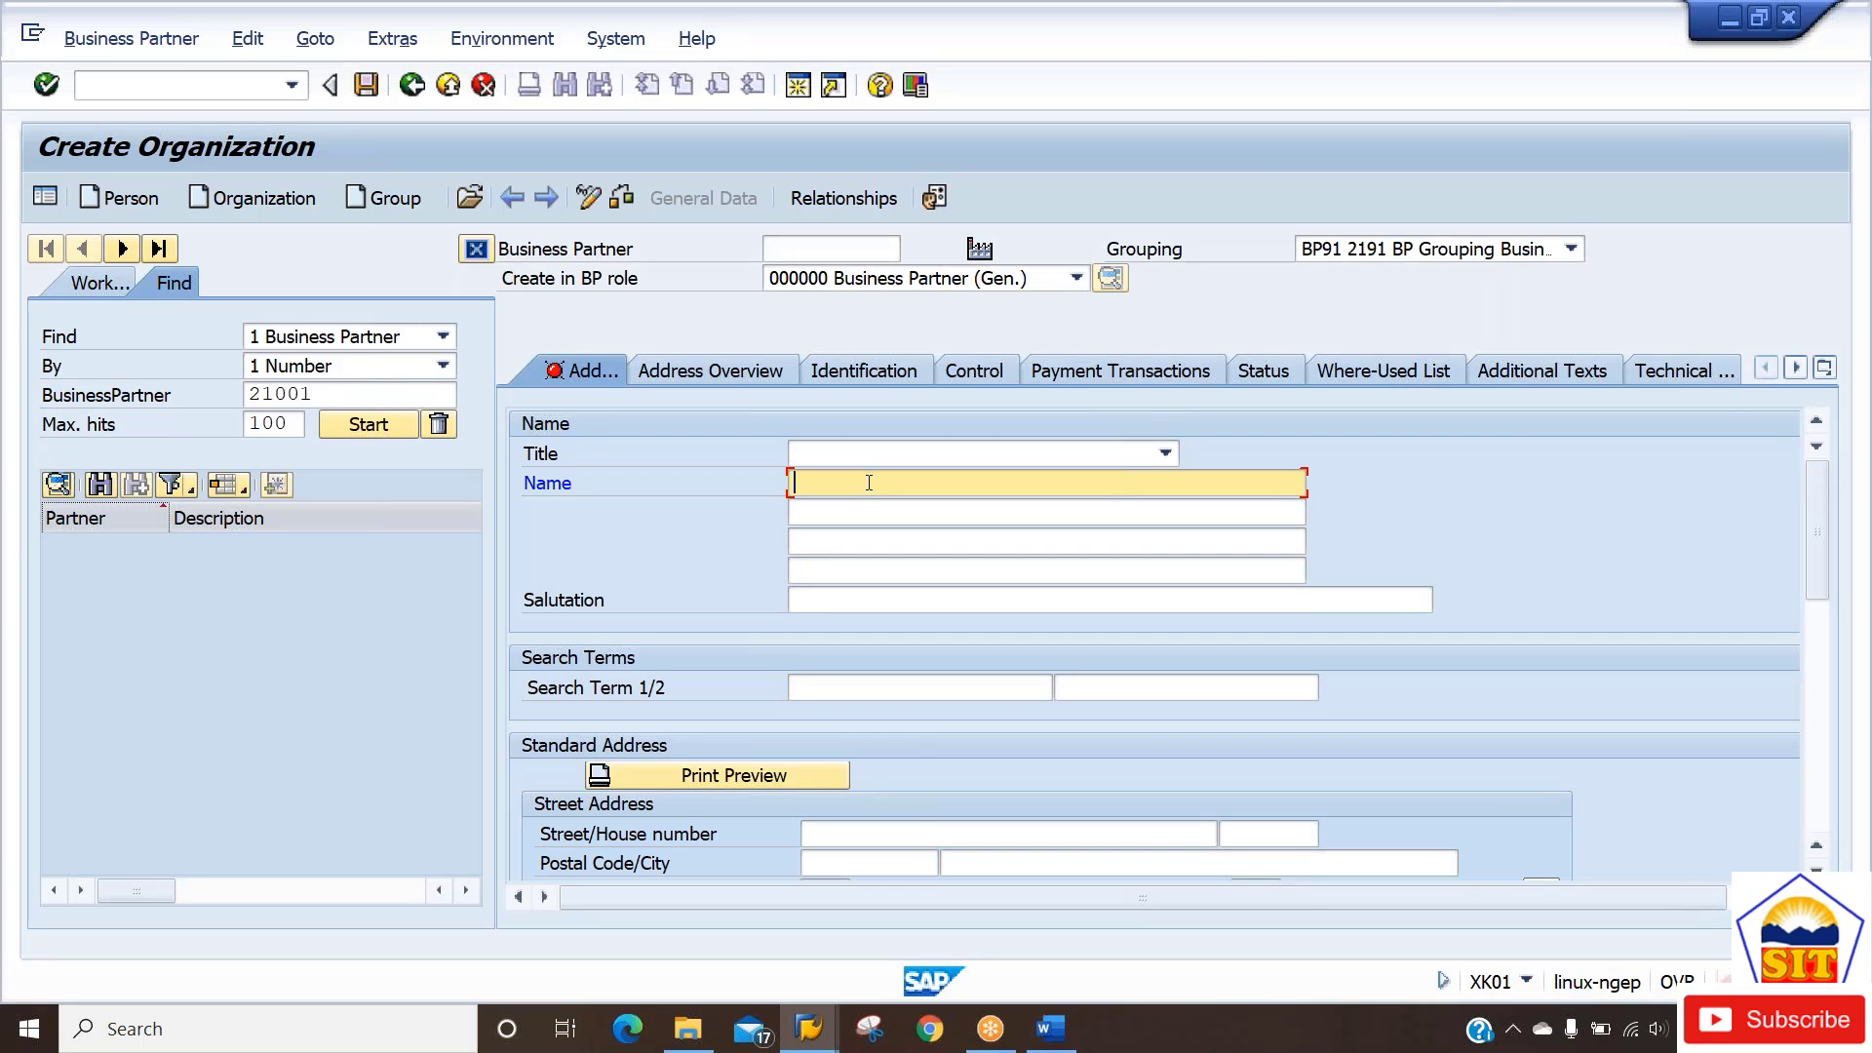
{"action": "left_click", "coordinate": [868, 483]}
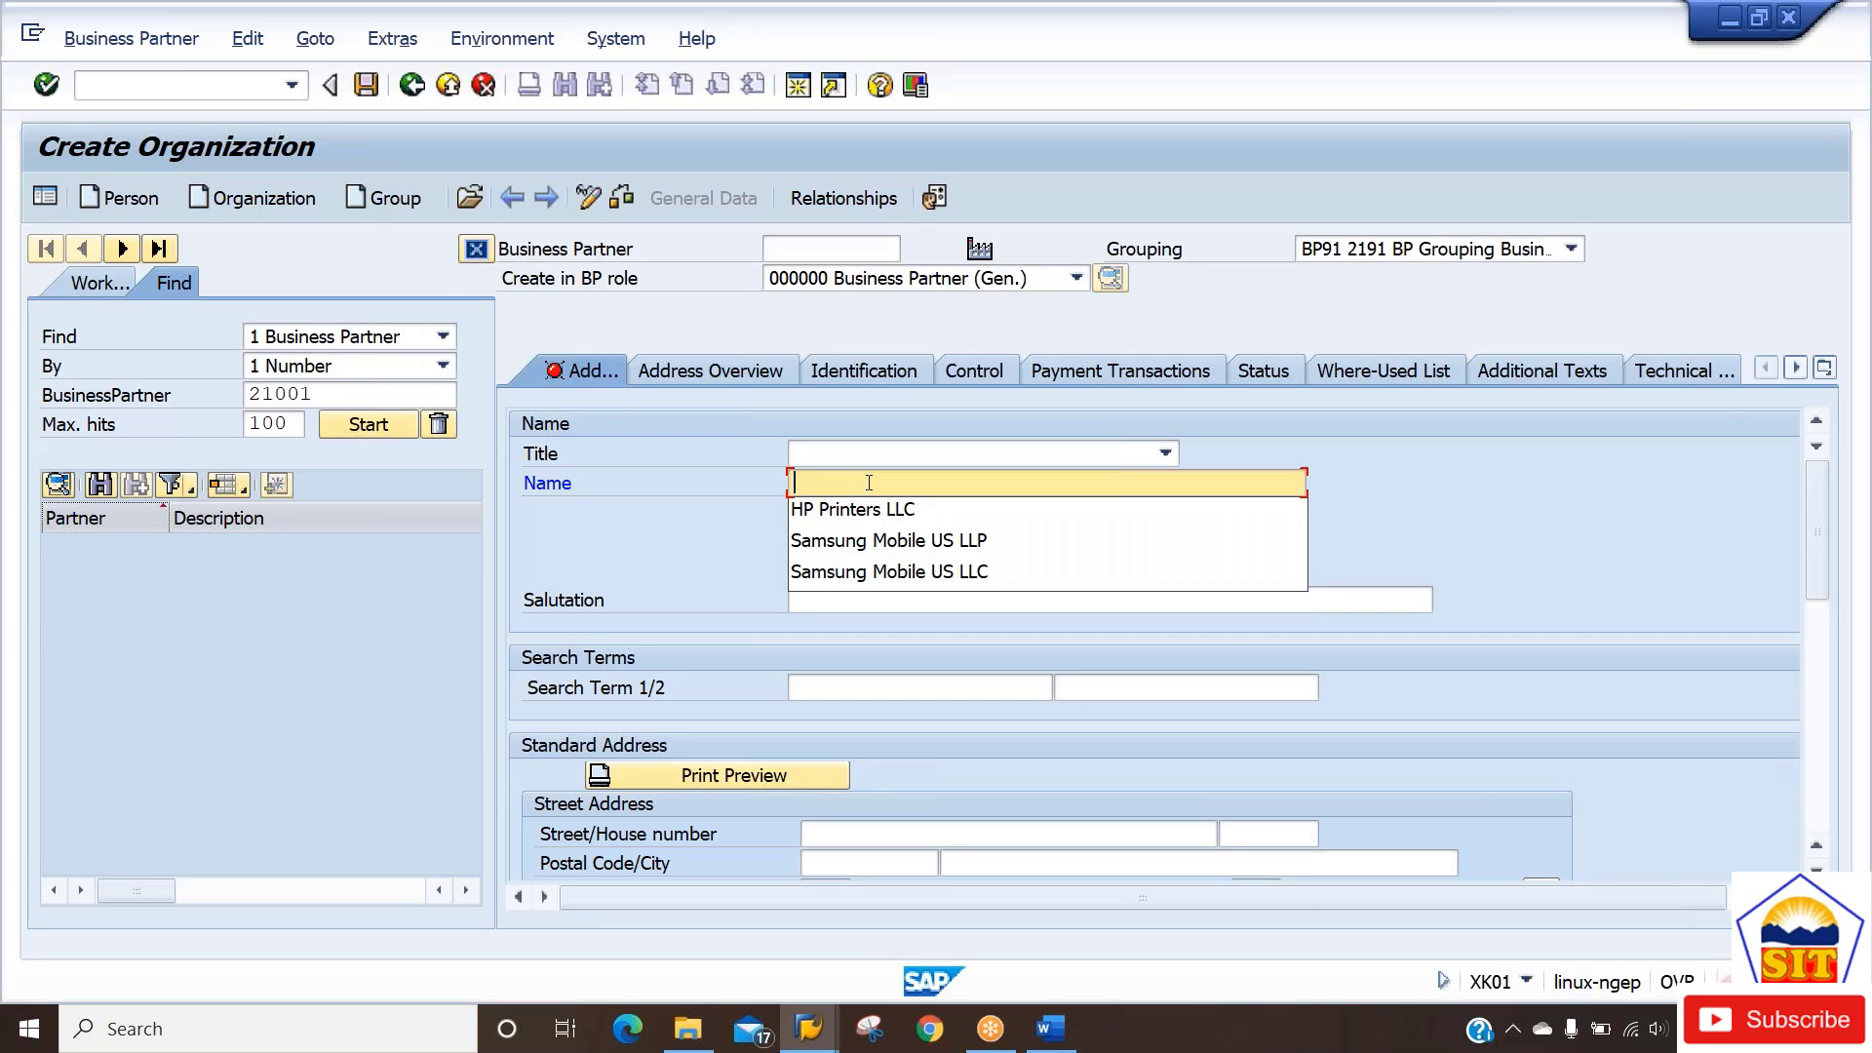
{"action": "key", "text": "Down"}
{"action": "key", "text": "Return"}
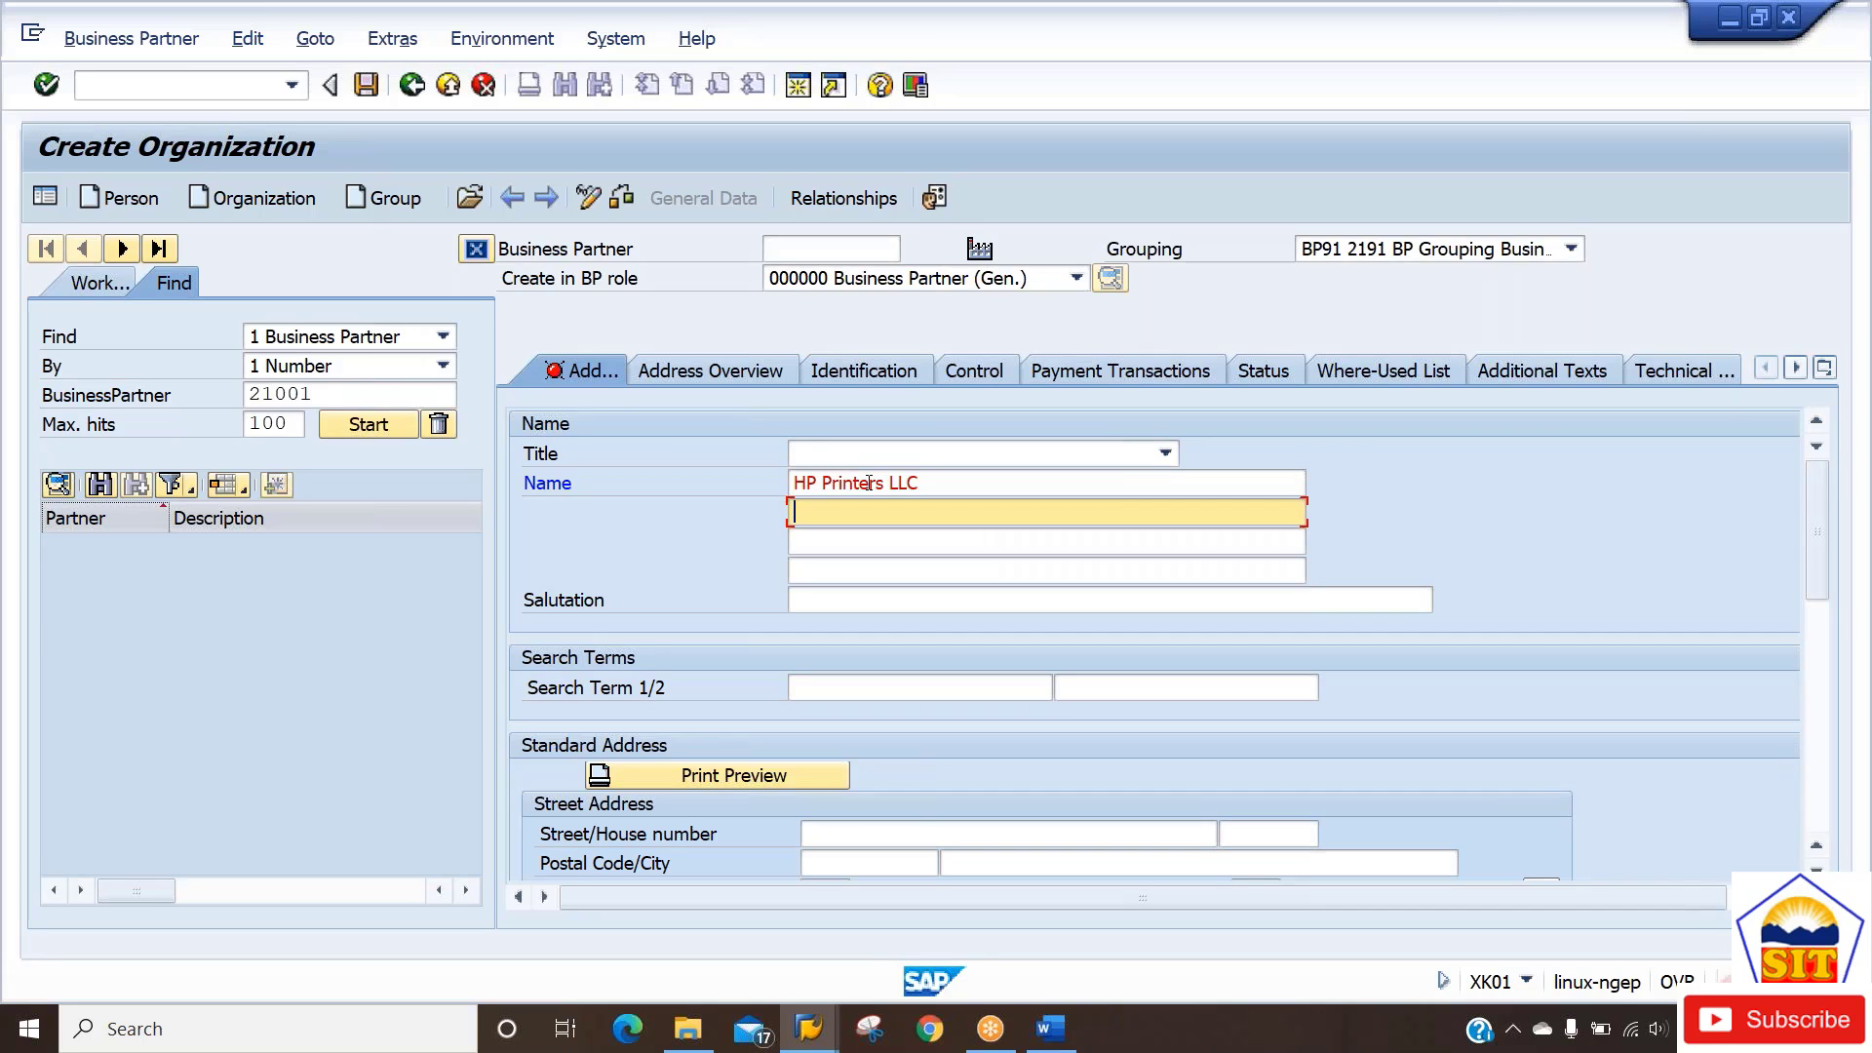
{"action": "key", "text": "BackSpace"}
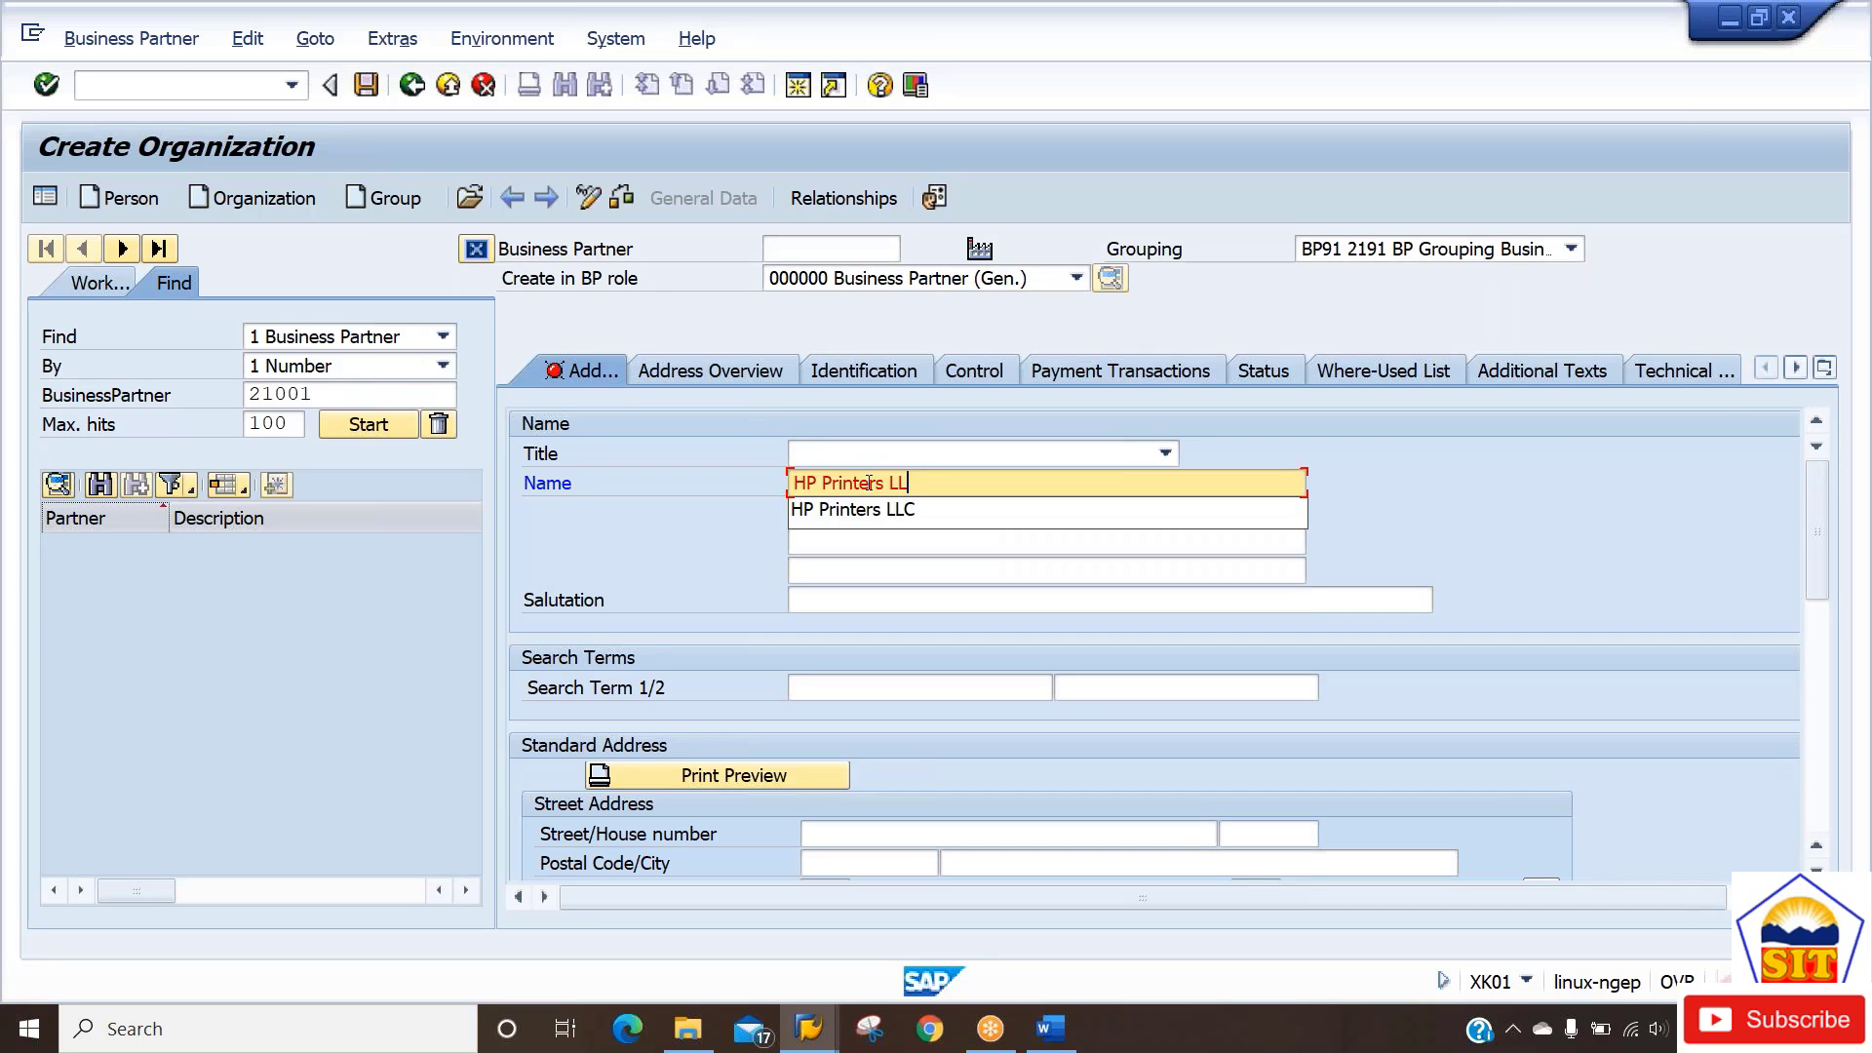
{"action": "type", "text": "P"}
Fill in the standard address with postal code 11001, city New York and country US.
{"action": "key", "text": "Tab"}
{"action": "key", "text": "Tab"}
{"action": "key", "text": "Tab"}
{"action": "key", "text": "Tab"}
{"action": "key", "text": "Tab"}
{"action": "key", "text": "Tab"}
{"action": "key", "text": "Tab"}
{"action": "key", "text": "Tab"}
{"action": "key", "text": "Tab"}
{"action": "key", "text": "Tab"}
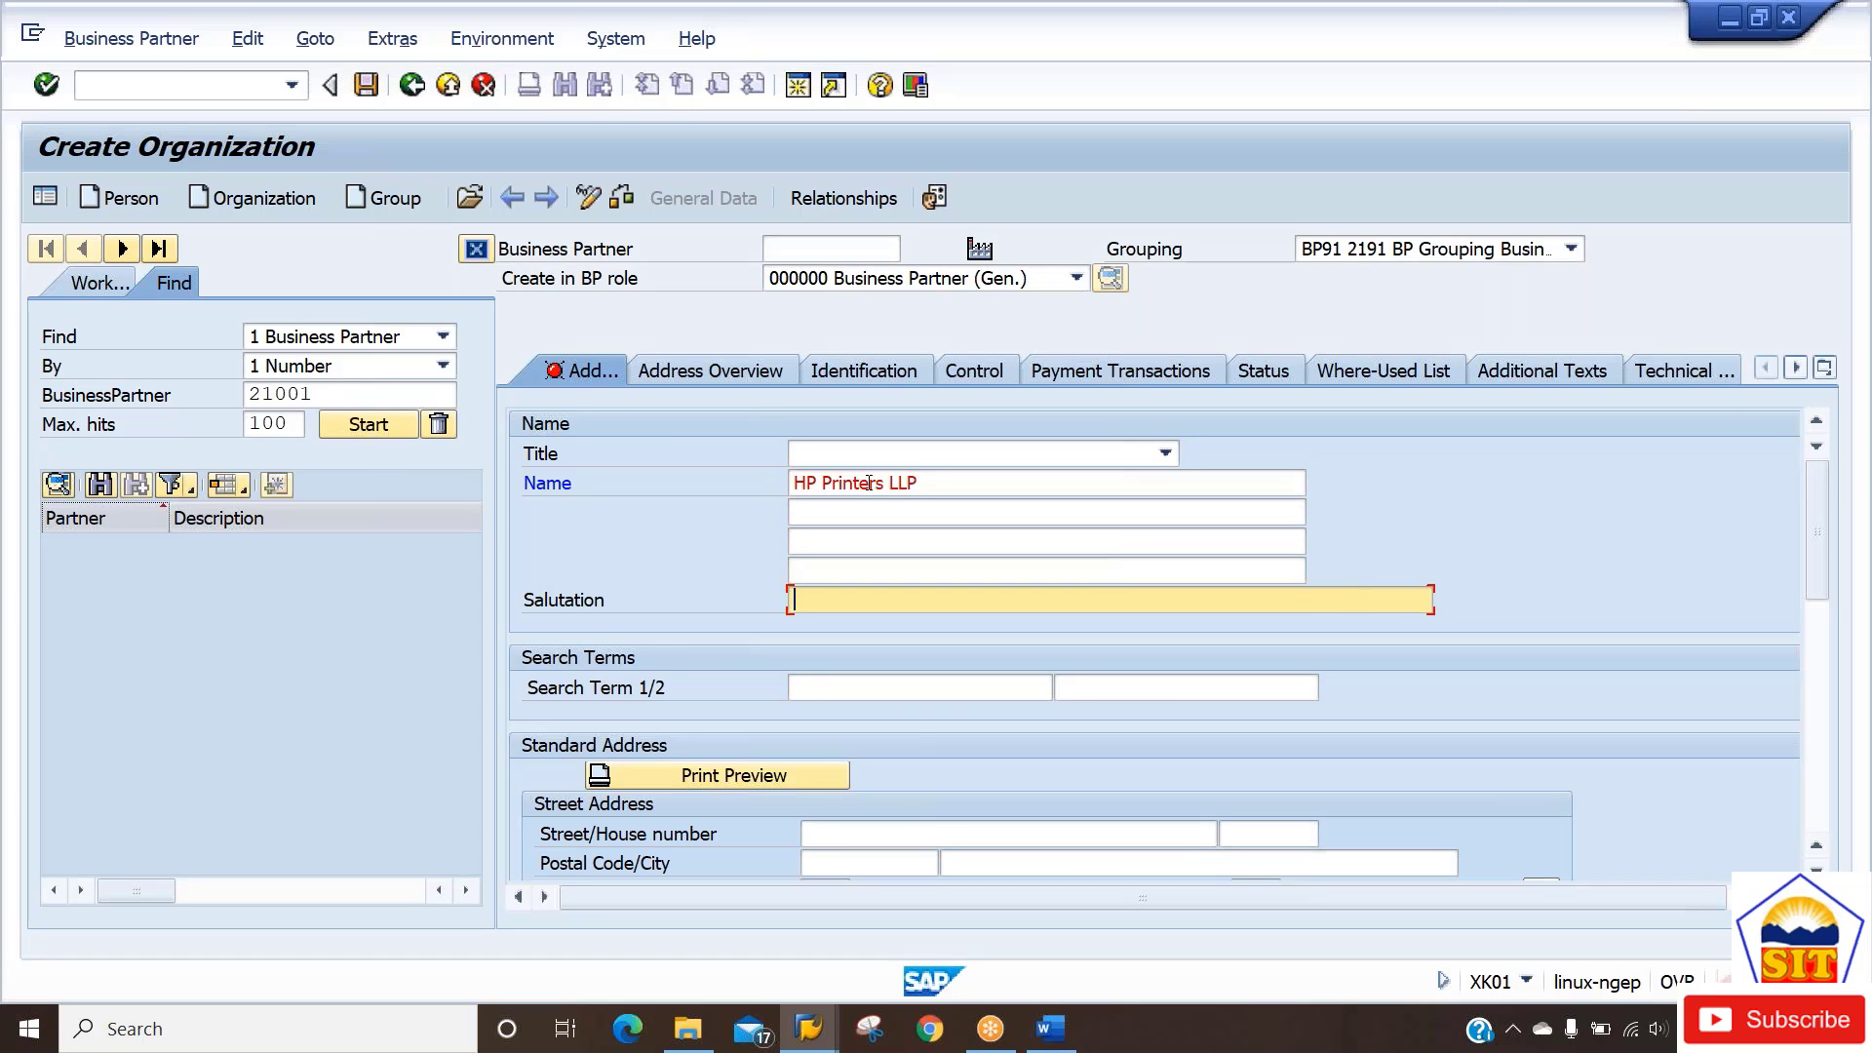
{"action": "key", "text": "Tab"}
{"action": "key", "text": "Tab"}
{"action": "key", "text": "Tab"}
{"action": "key", "text": "Tab"}
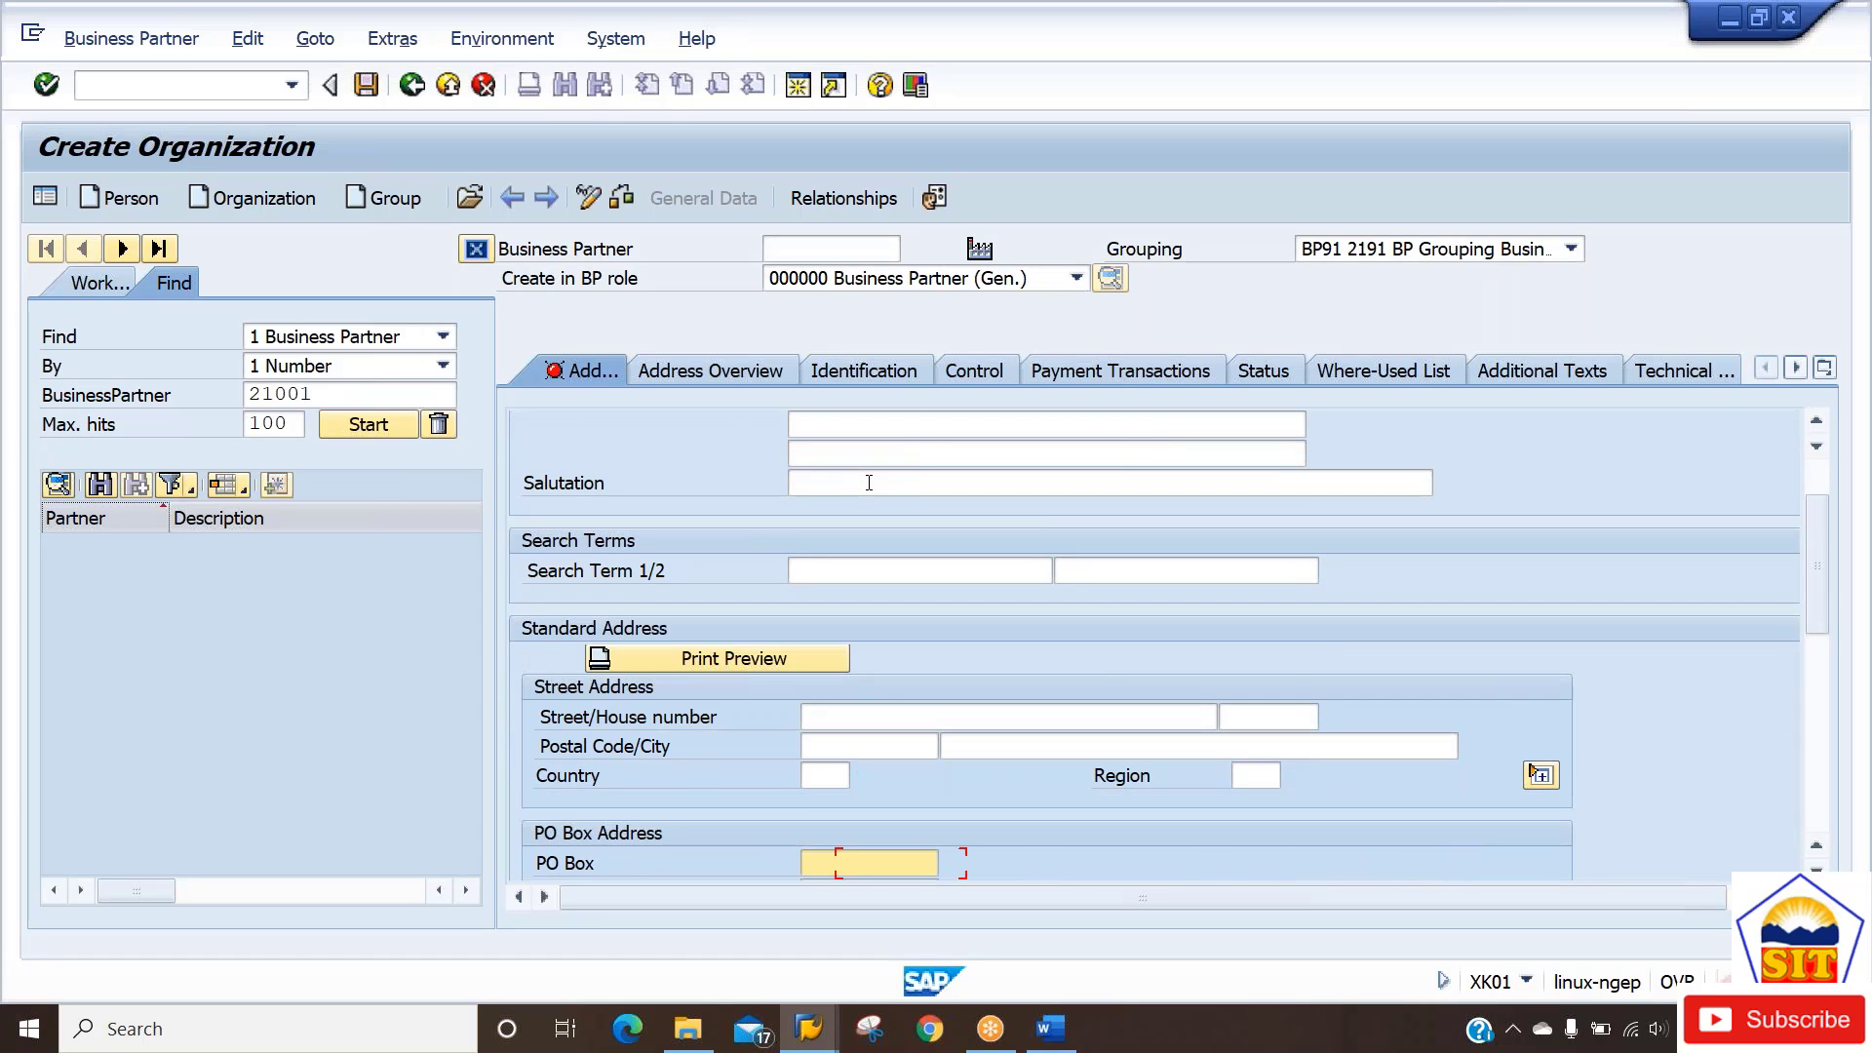
{"action": "key", "text": "shift+Tab"}
{"action": "key", "text": "shift+Tab"}
{"action": "key", "text": "shift+Tab"}
{"action": "key", "text": "shift+Tab"}
{"action": "key", "text": "shift+Tab"}
{"action": "key", "text": "shift+Tab"}
{"action": "key", "text": "shift+Tab"}
{"action": "key", "text": "shift+Tab"}
{"action": "key", "text": "shift+Tab"}
{"action": "key", "text": "shift+Tab"}
{"action": "key", "text": "shift+Tab"}
{"action": "key", "text": "shift+Tab"}
{"action": "key", "text": "shift+Tab"}
{"action": "key", "text": "shift+Tab"}
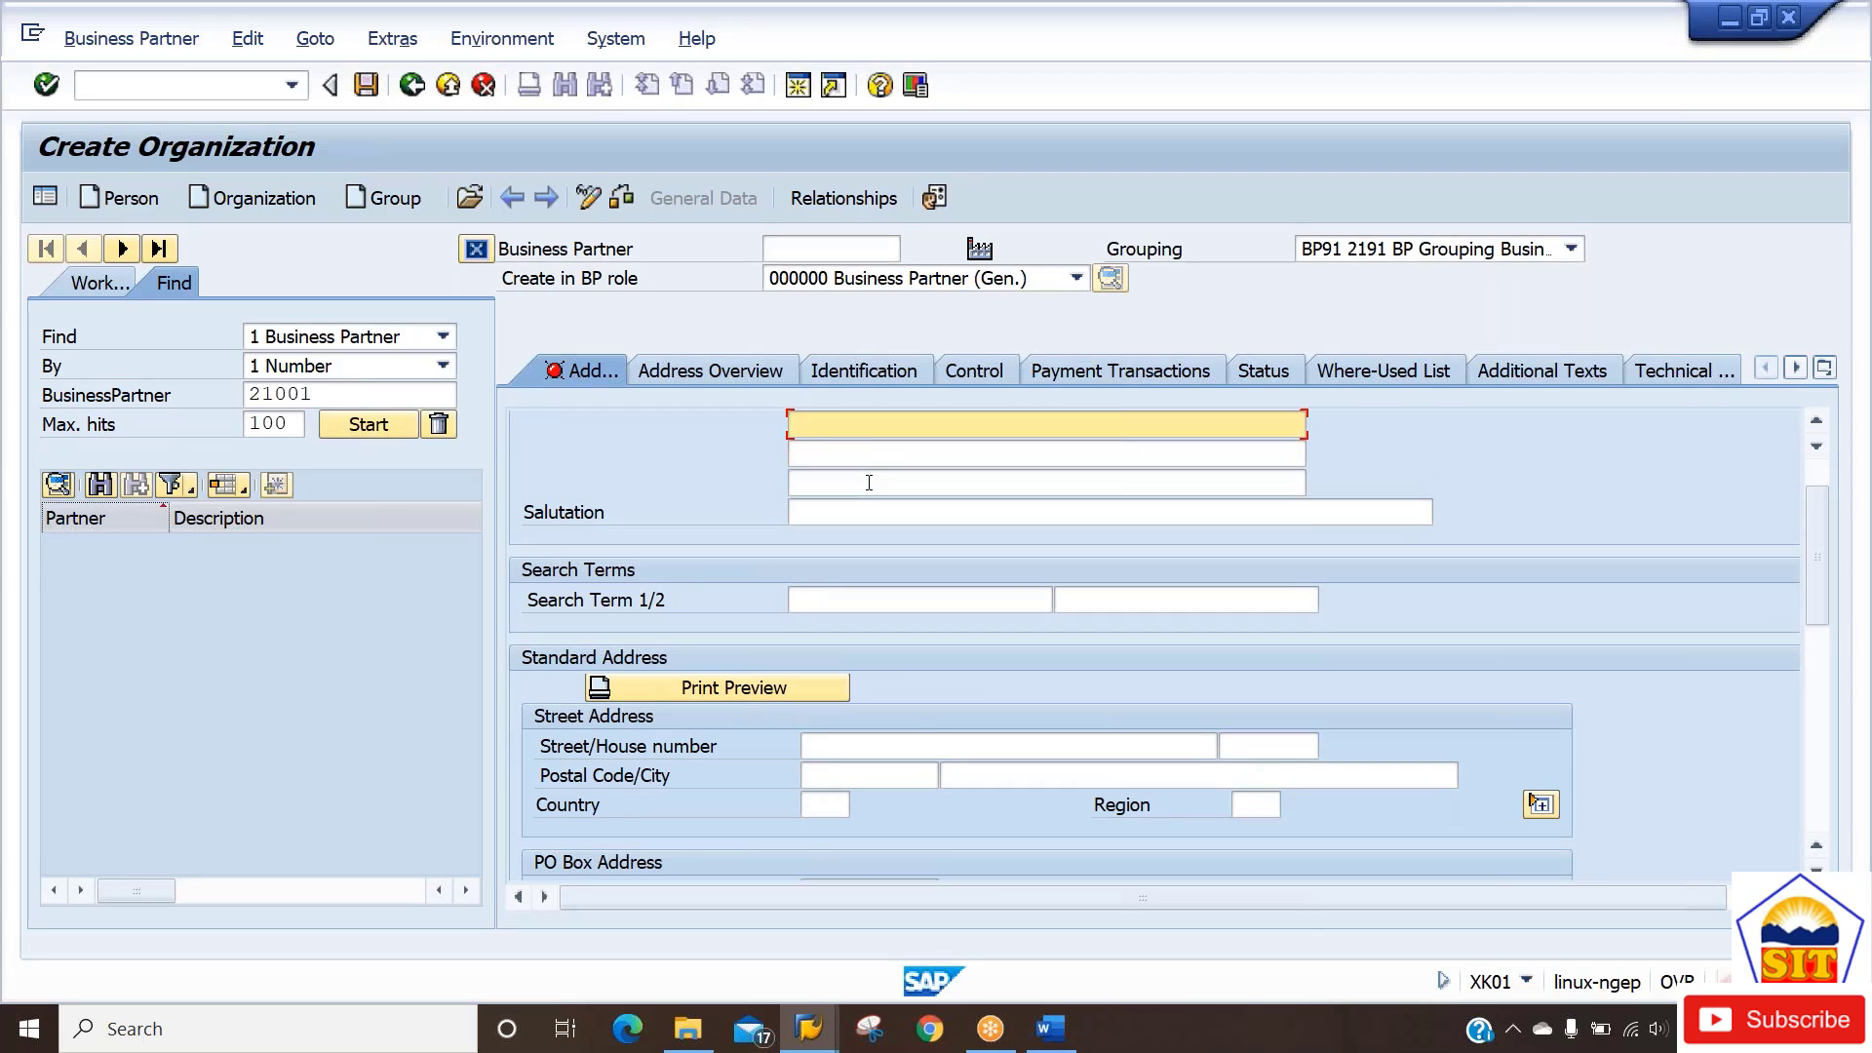
{"action": "key", "text": "Tab"}
{"action": "key", "text": "Tab"}
{"action": "key", "text": "shift+Tab"}
{"action": "key", "text": "Tab"}
{"action": "key", "text": "Tab"}
{"action": "key", "text": "Tab"}
{"action": "key", "text": "Tab"}
{"action": "key", "text": "Tab"}
{"action": "key", "text": "Tab"}
{"action": "key", "text": "Tab"}
{"action": "key", "text": "Tab"}
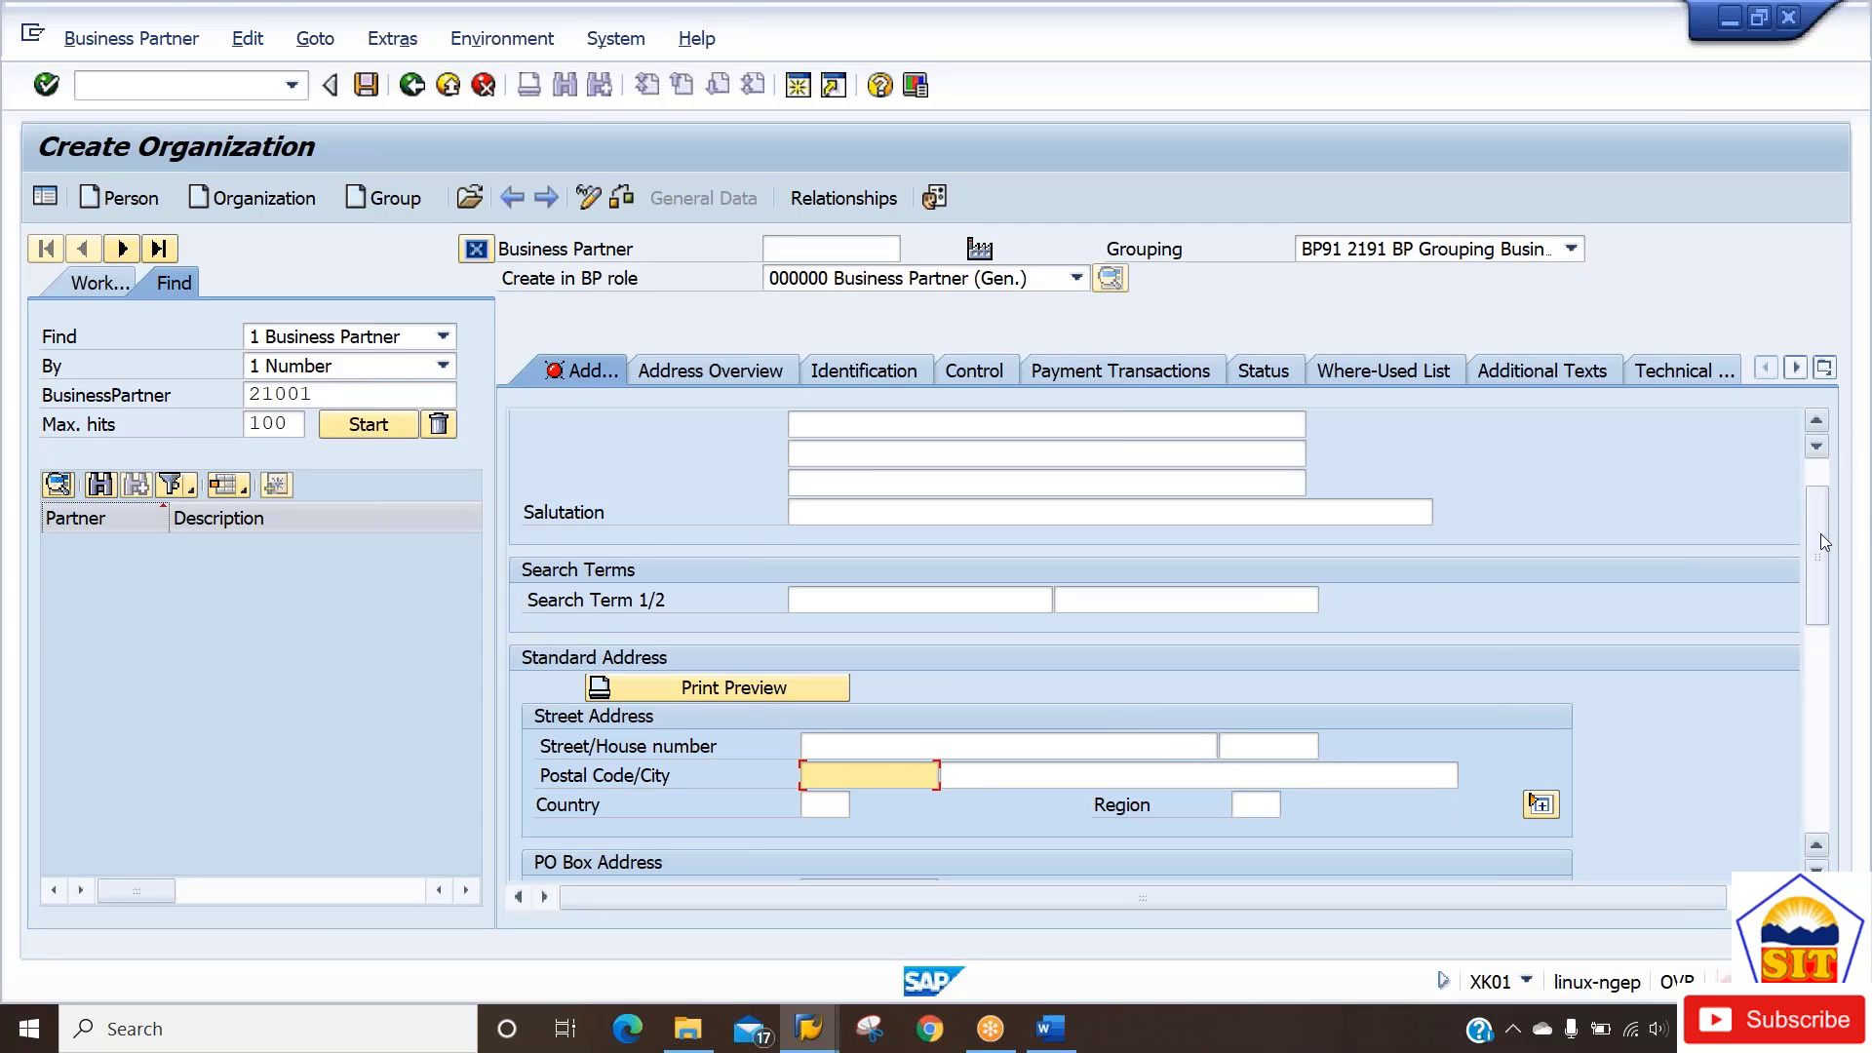
{"action": "left_click_drag", "start_coordinate": [1818, 534], "coordinate": [1826, 585]}
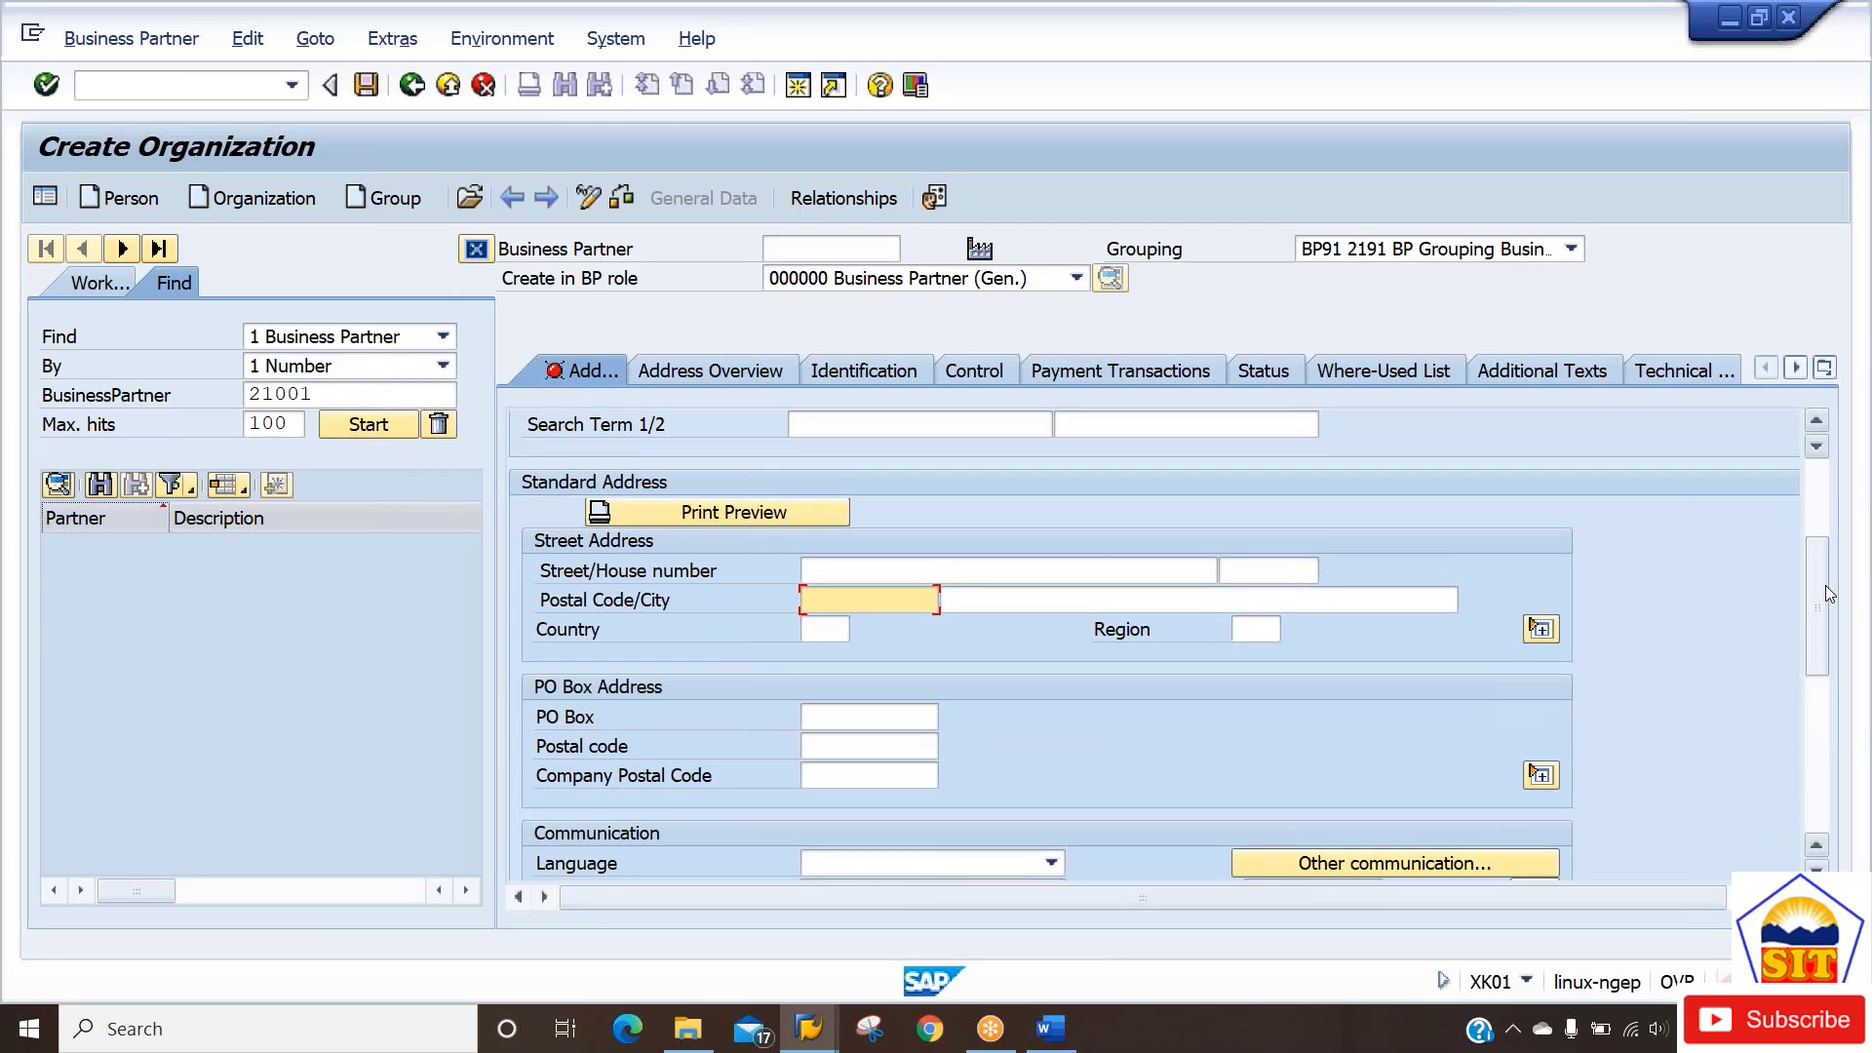
{"action": "key", "text": "Down"}
{"action": "key", "text": "Down"}
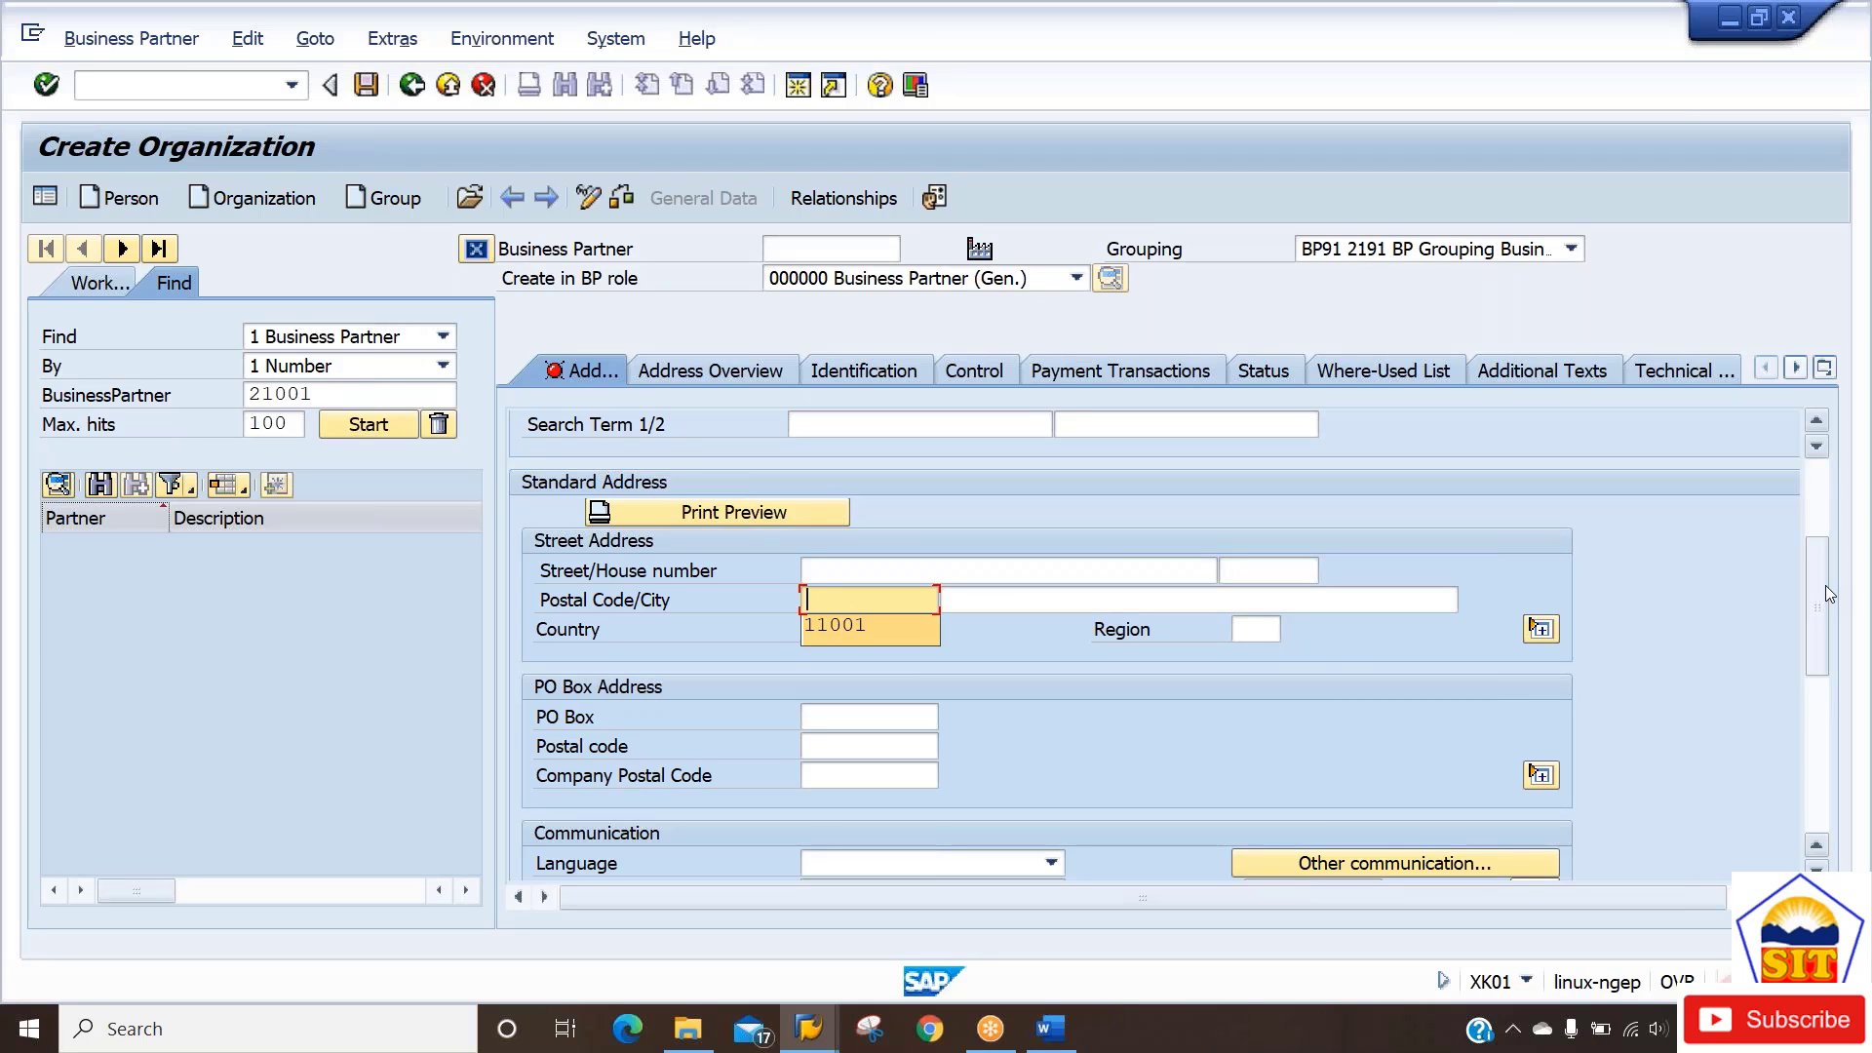
{"action": "key", "text": "Tab"}
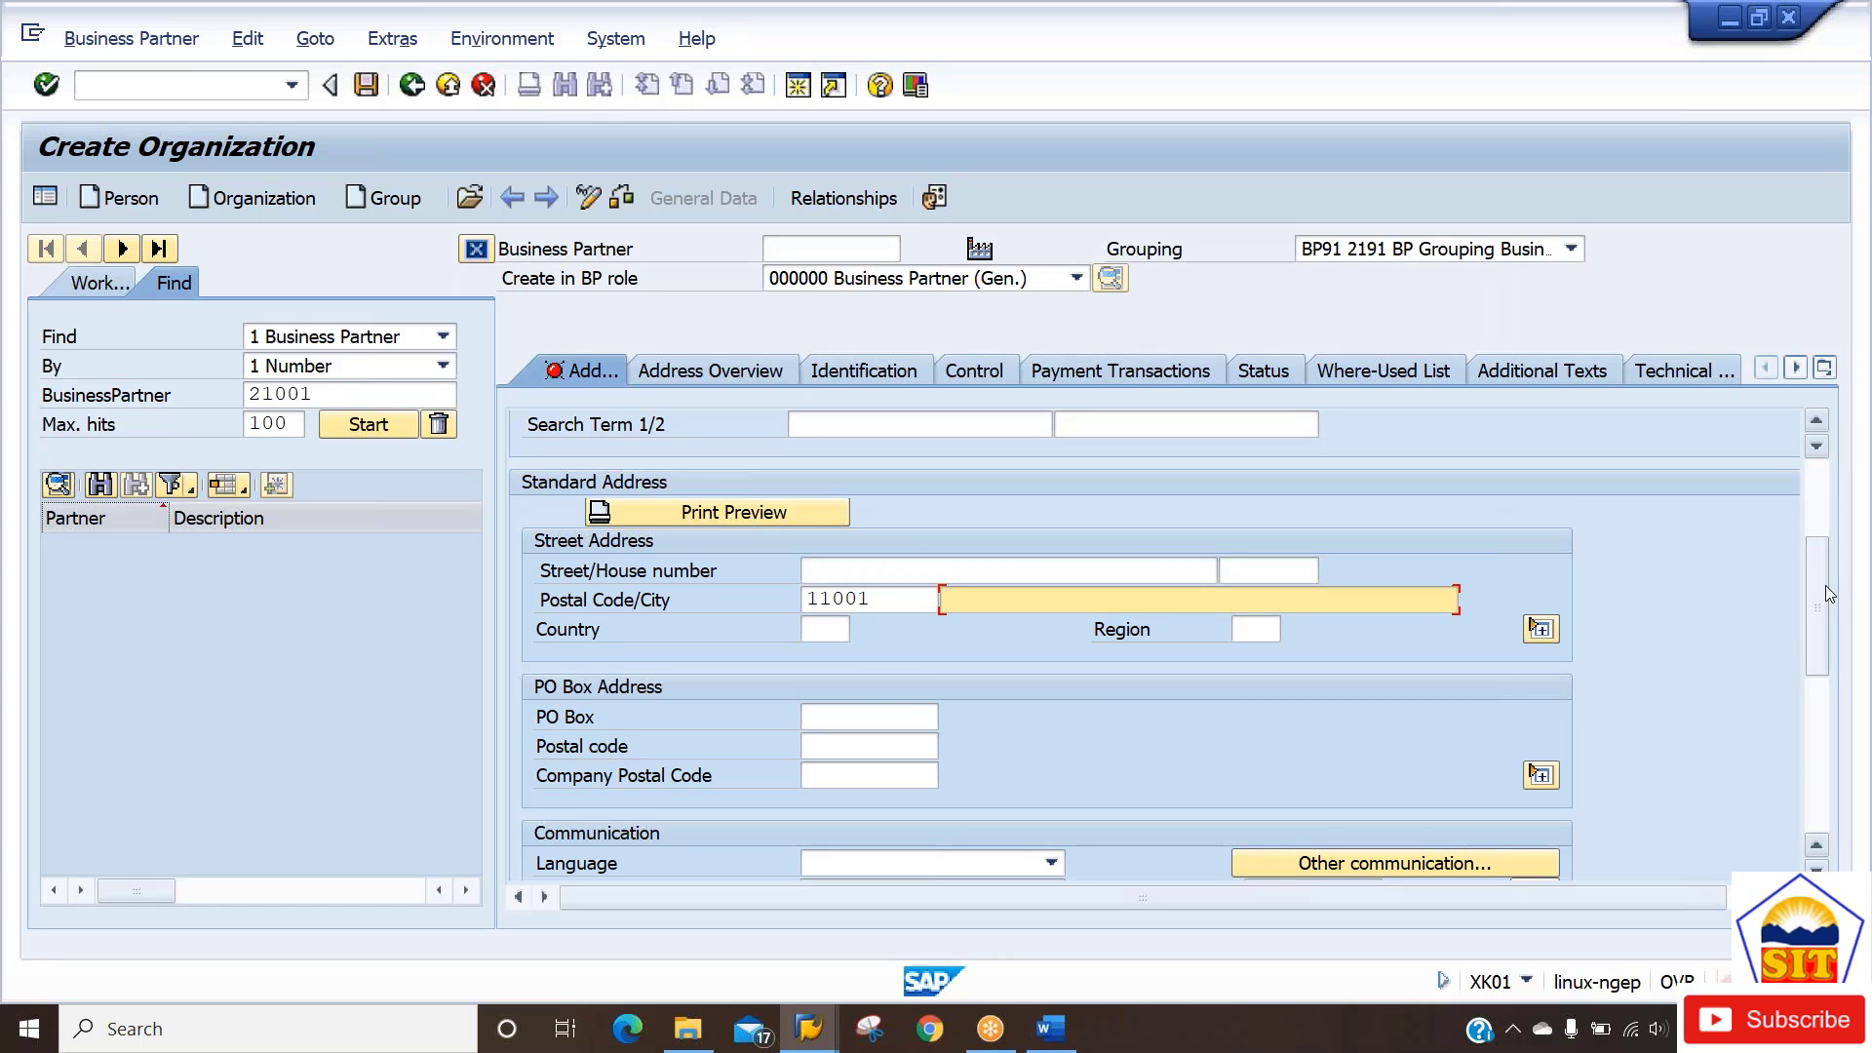
{"action": "key", "text": "Down"}
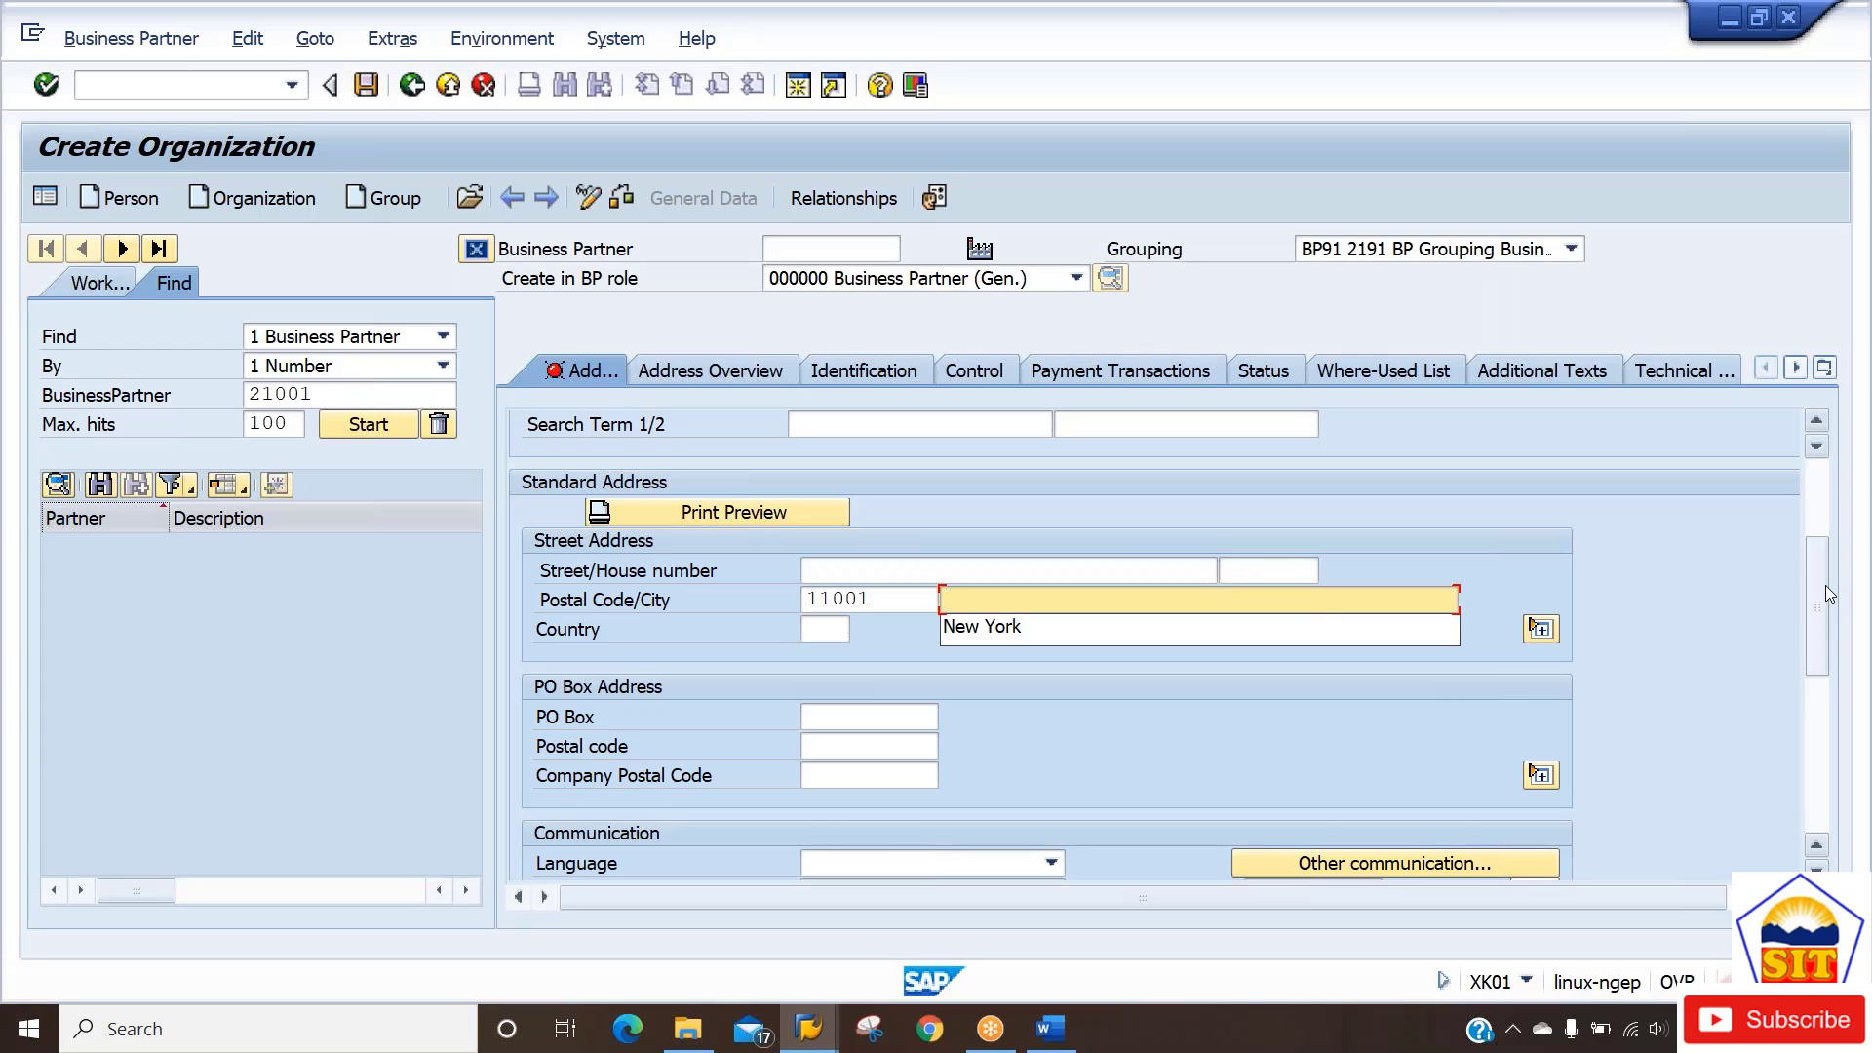
{"action": "key", "text": "Tab"}
{"action": "type", "text": "us"}
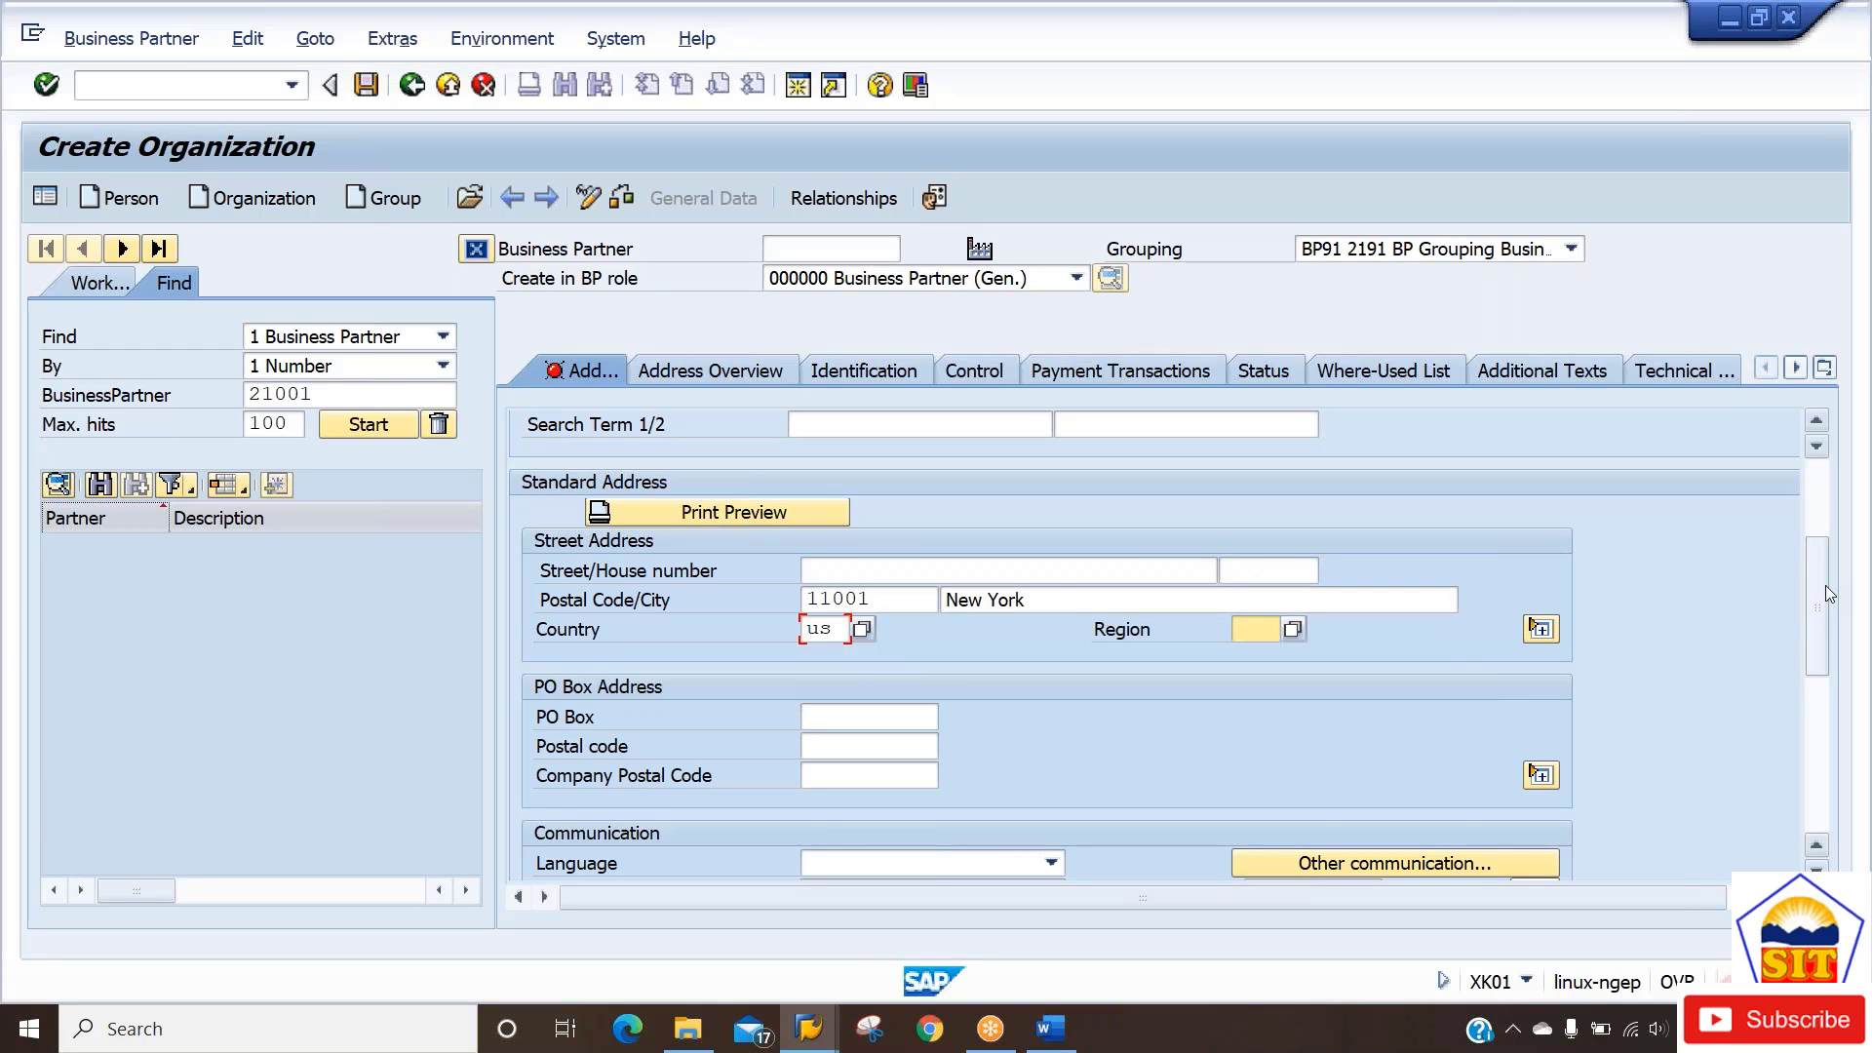
{"action": "key", "text": "Tab"}
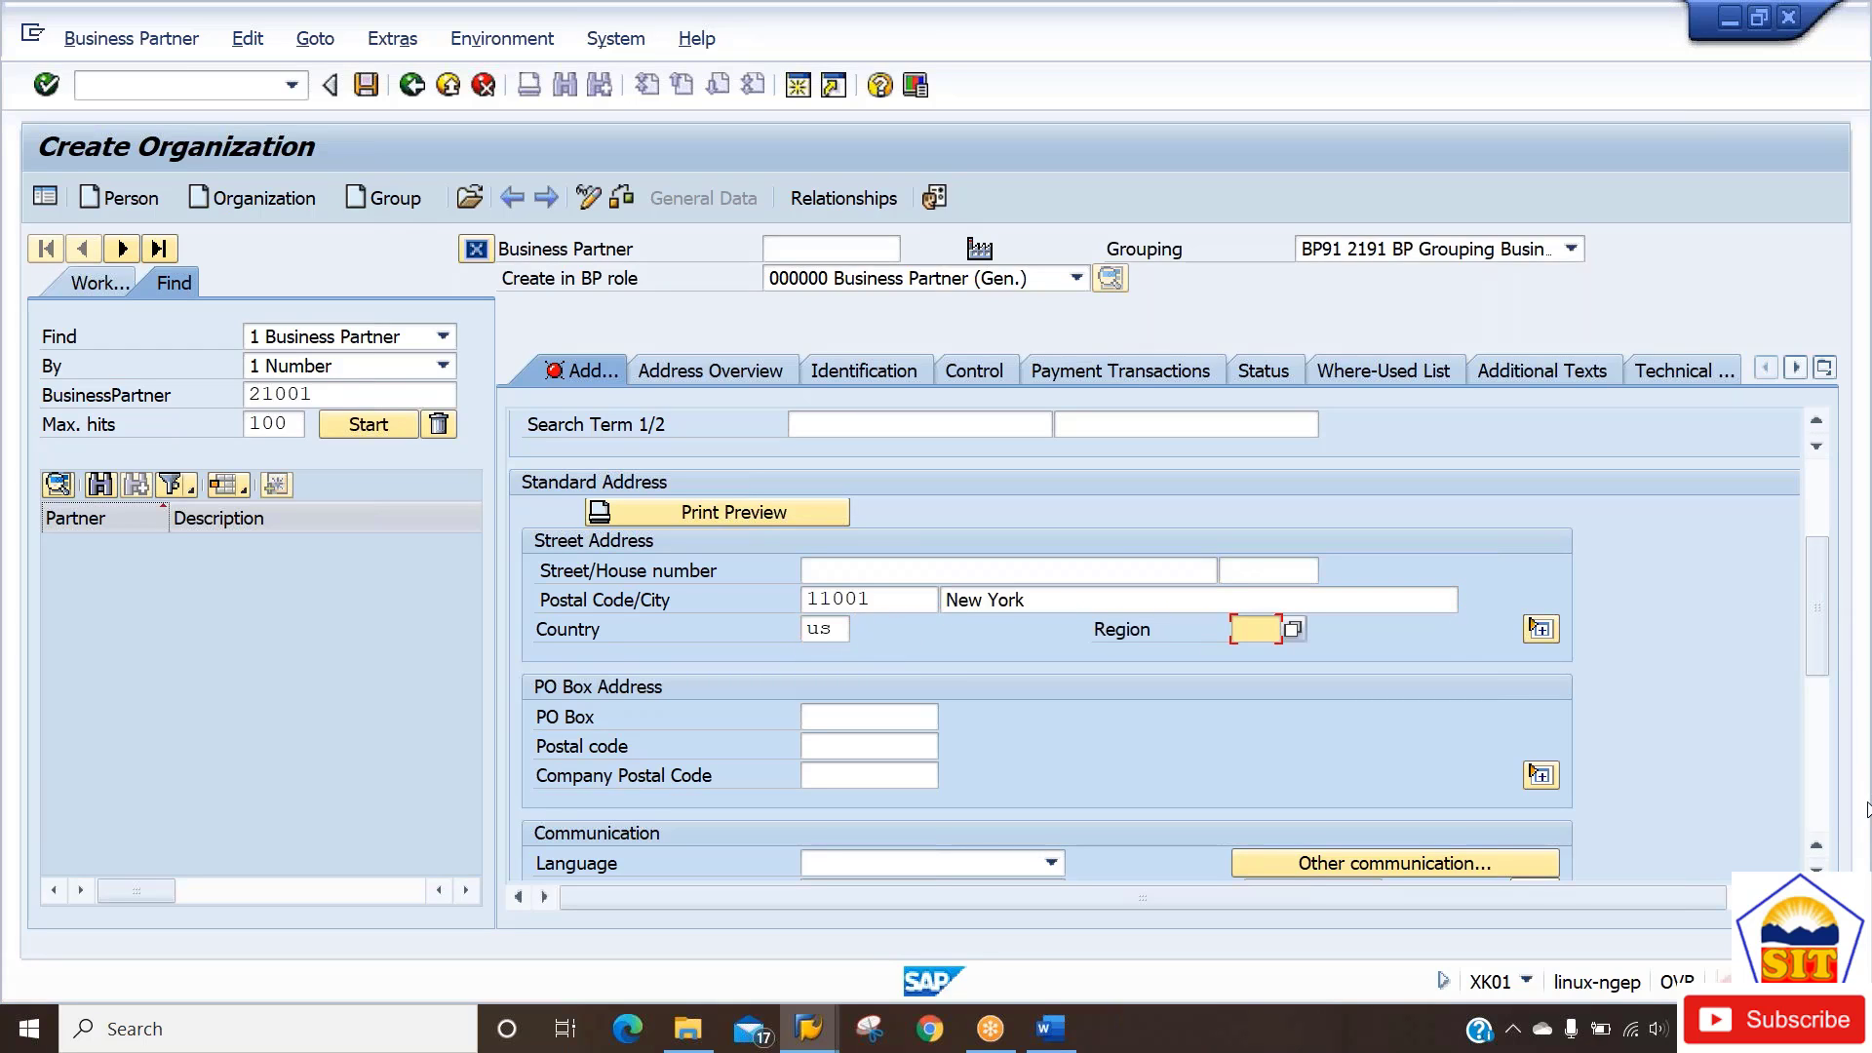
Set the organization's communication language to EN English.
{"action": "left_click_drag", "start_coordinate": [1816, 647], "coordinate": [1812, 674]}
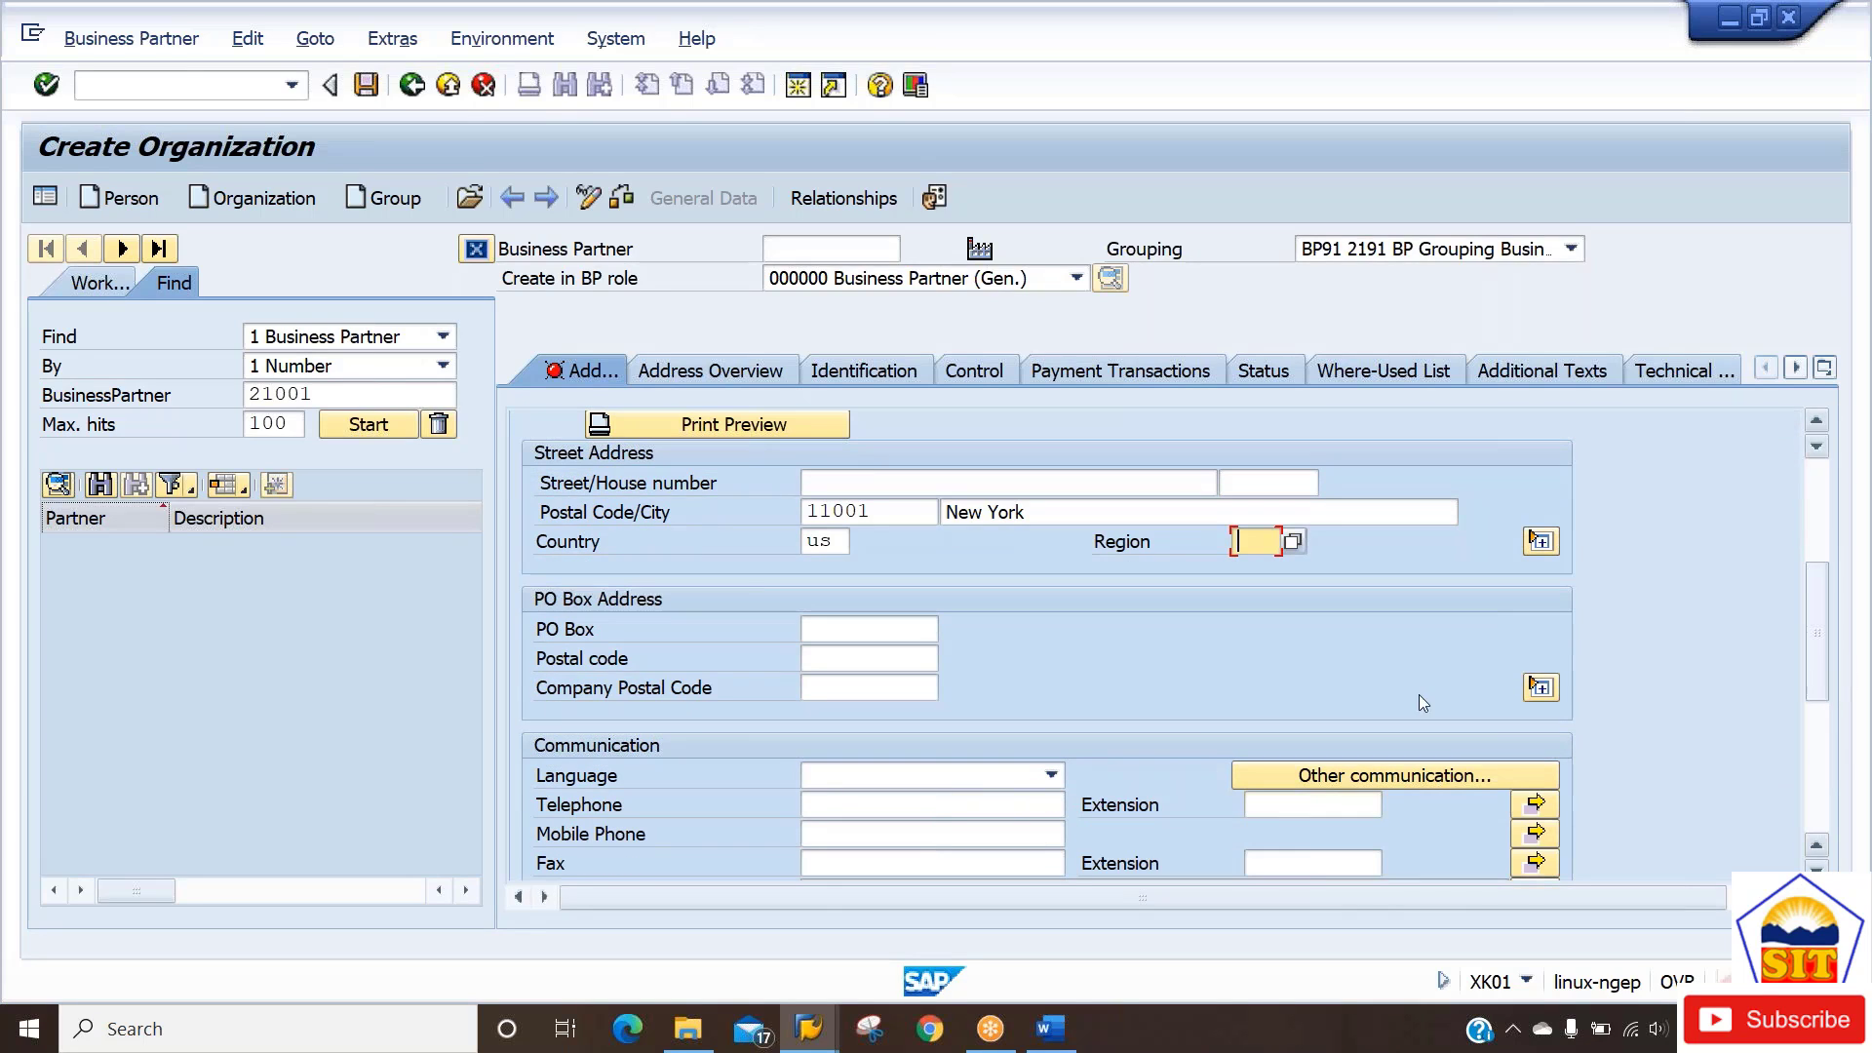
{"action": "left_click", "coordinate": [981, 778]}
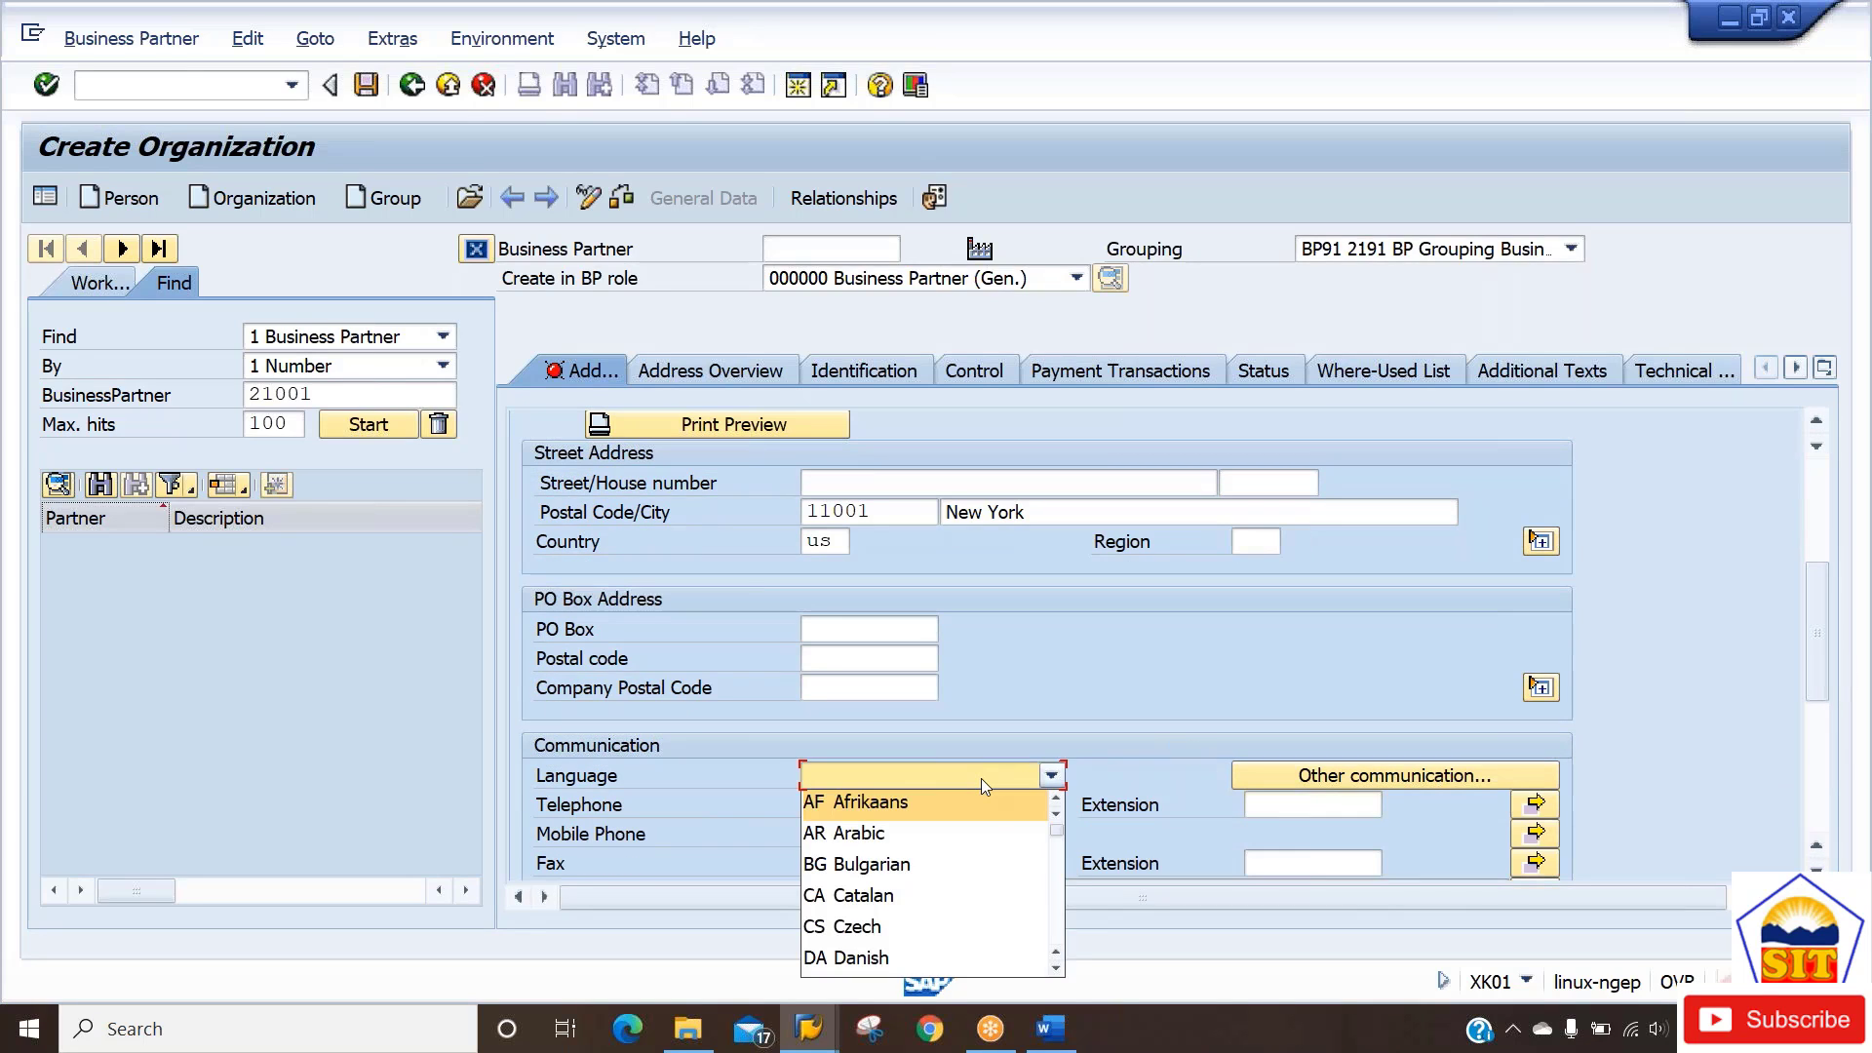
{"action": "key", "text": "Down"}
{"action": "key", "text": "Down"}
{"action": "key", "text": "Down"}
{"action": "key", "text": "Down"}
{"action": "key", "text": "Down"}
{"action": "key", "text": "Down"}
{"action": "key", "text": "Down"}
{"action": "key", "text": "Return"}
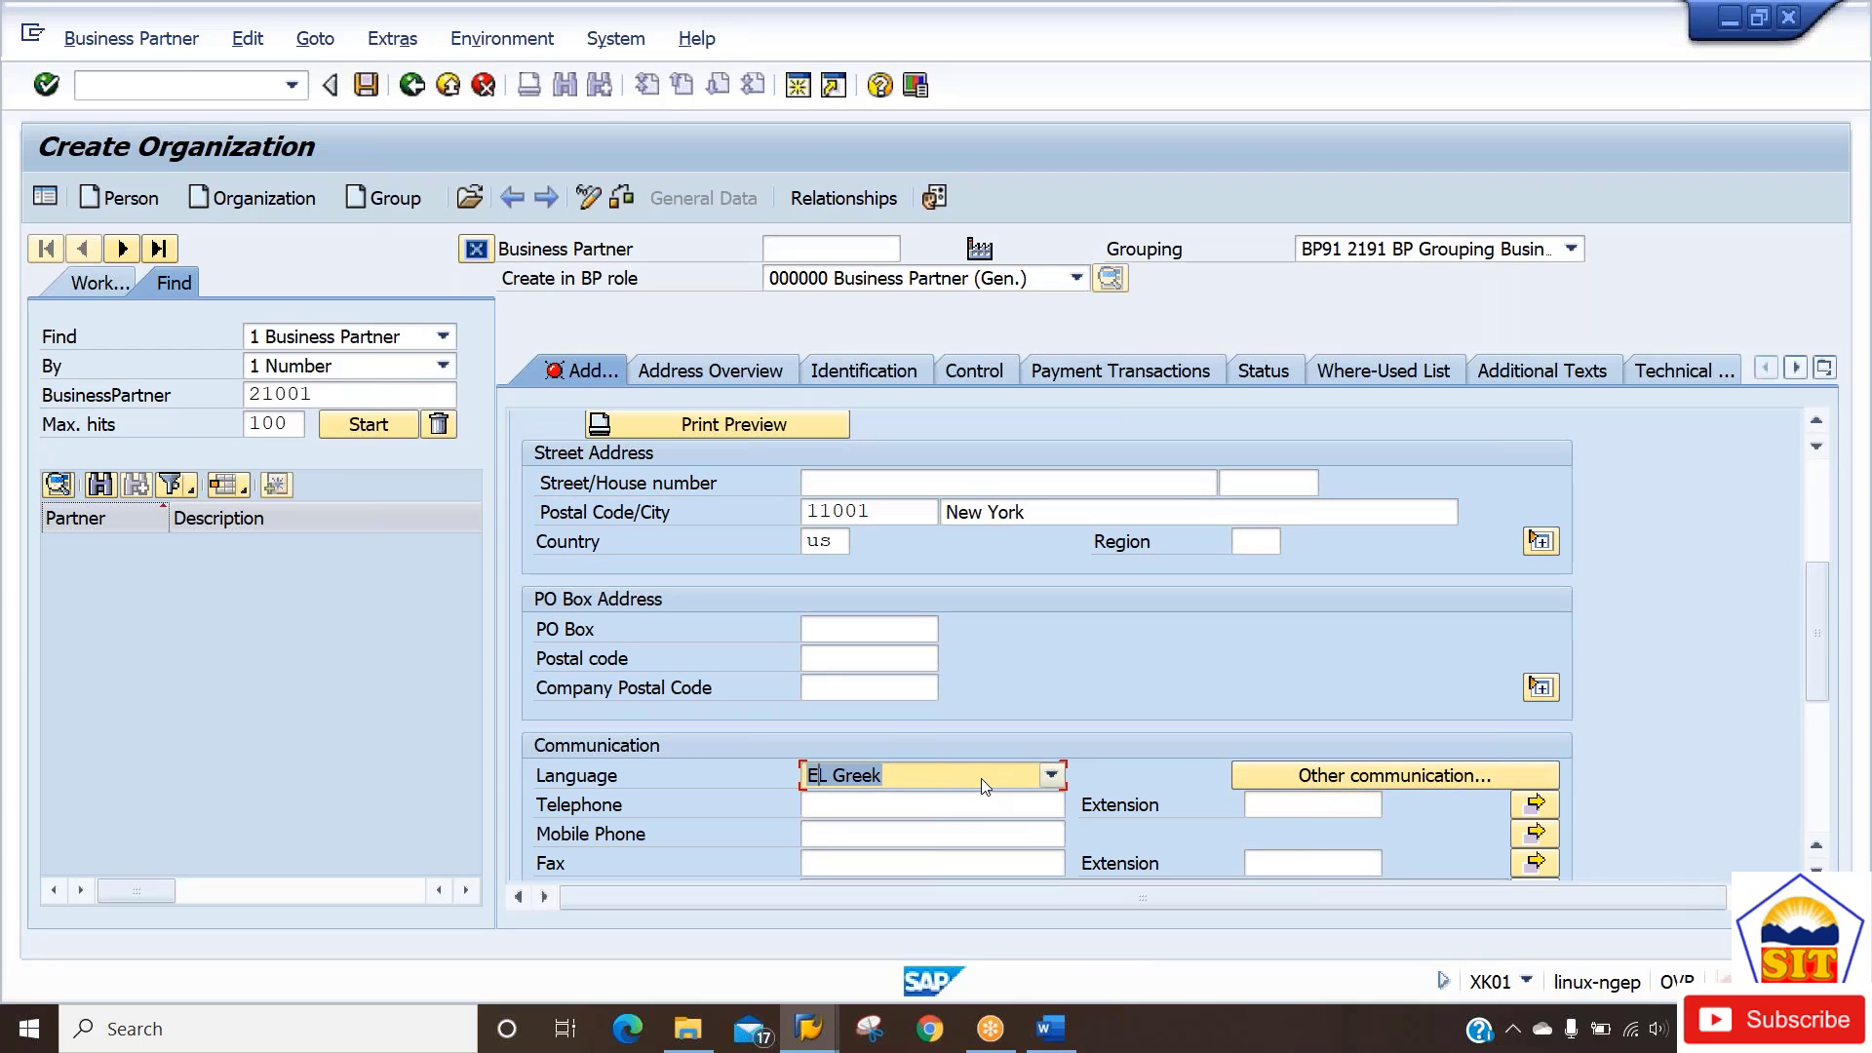
{"action": "key", "text": "Tab"}
{"action": "left_click", "coordinate": [981, 779]}
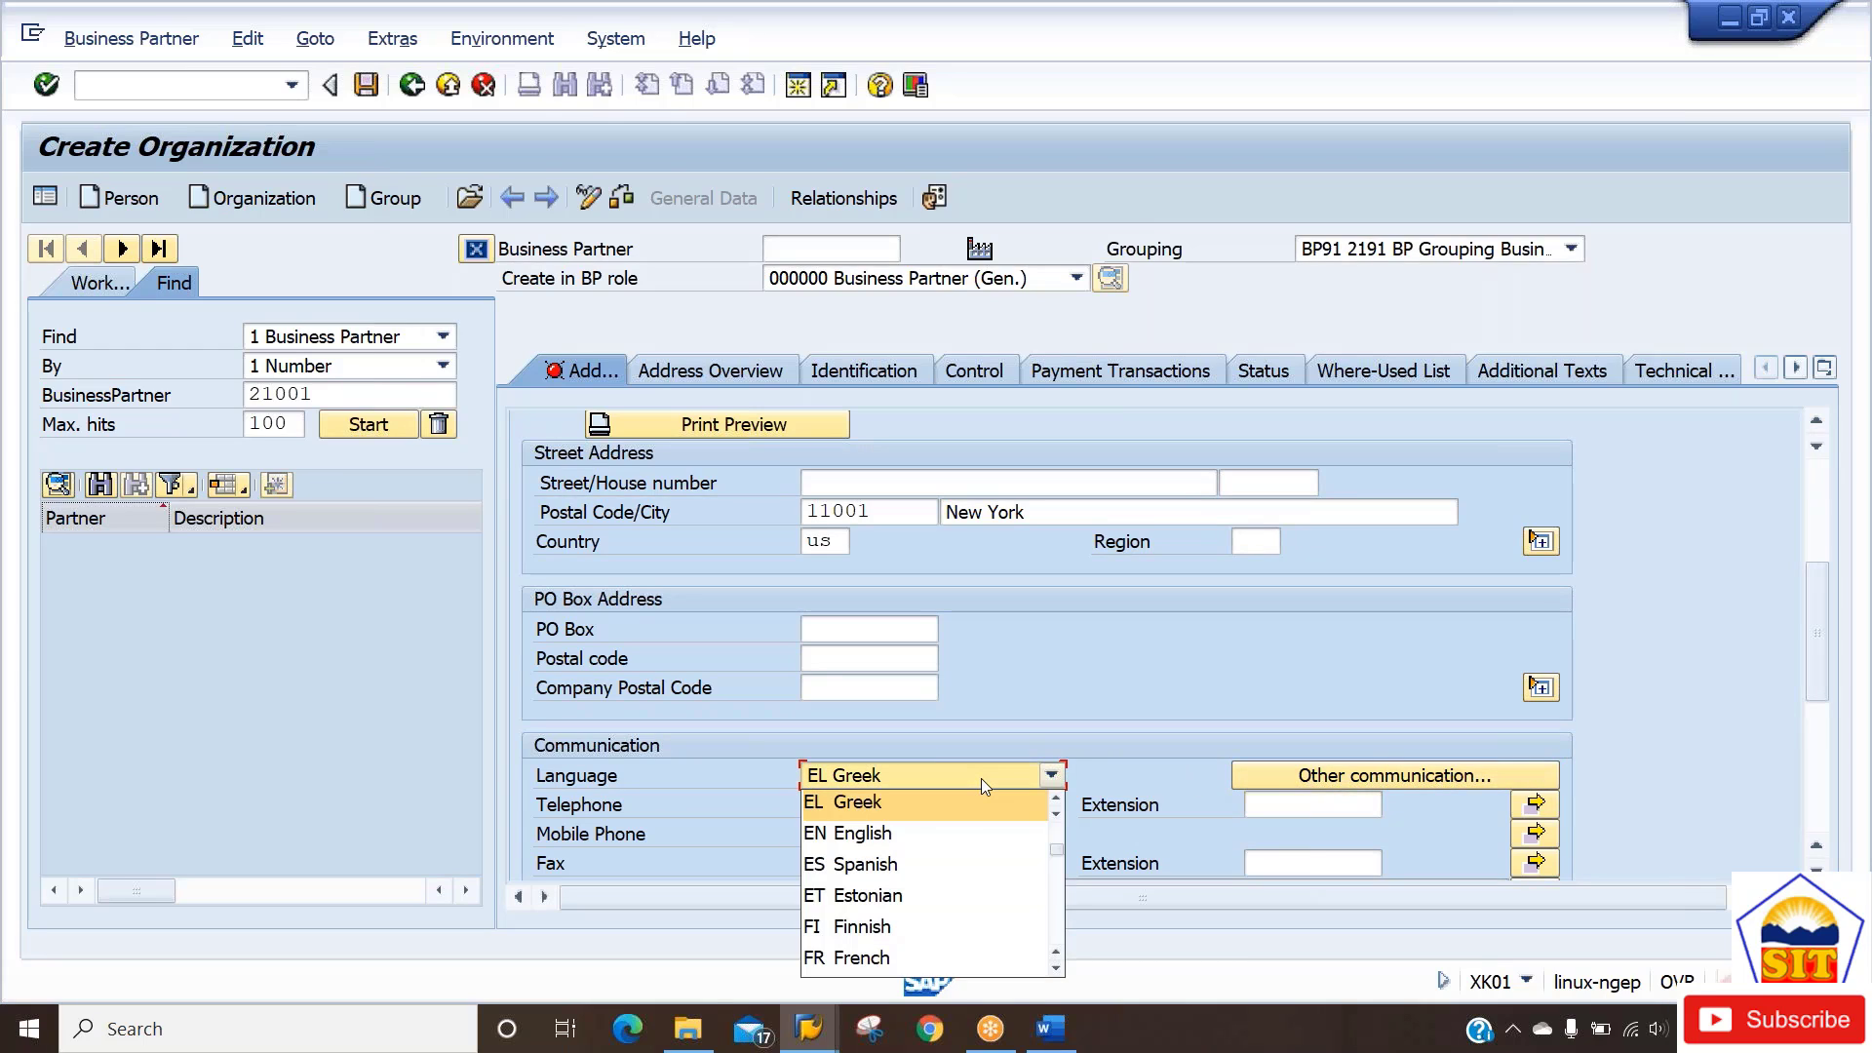
{"action": "key", "text": "Down"}
{"action": "key", "text": "Return"}
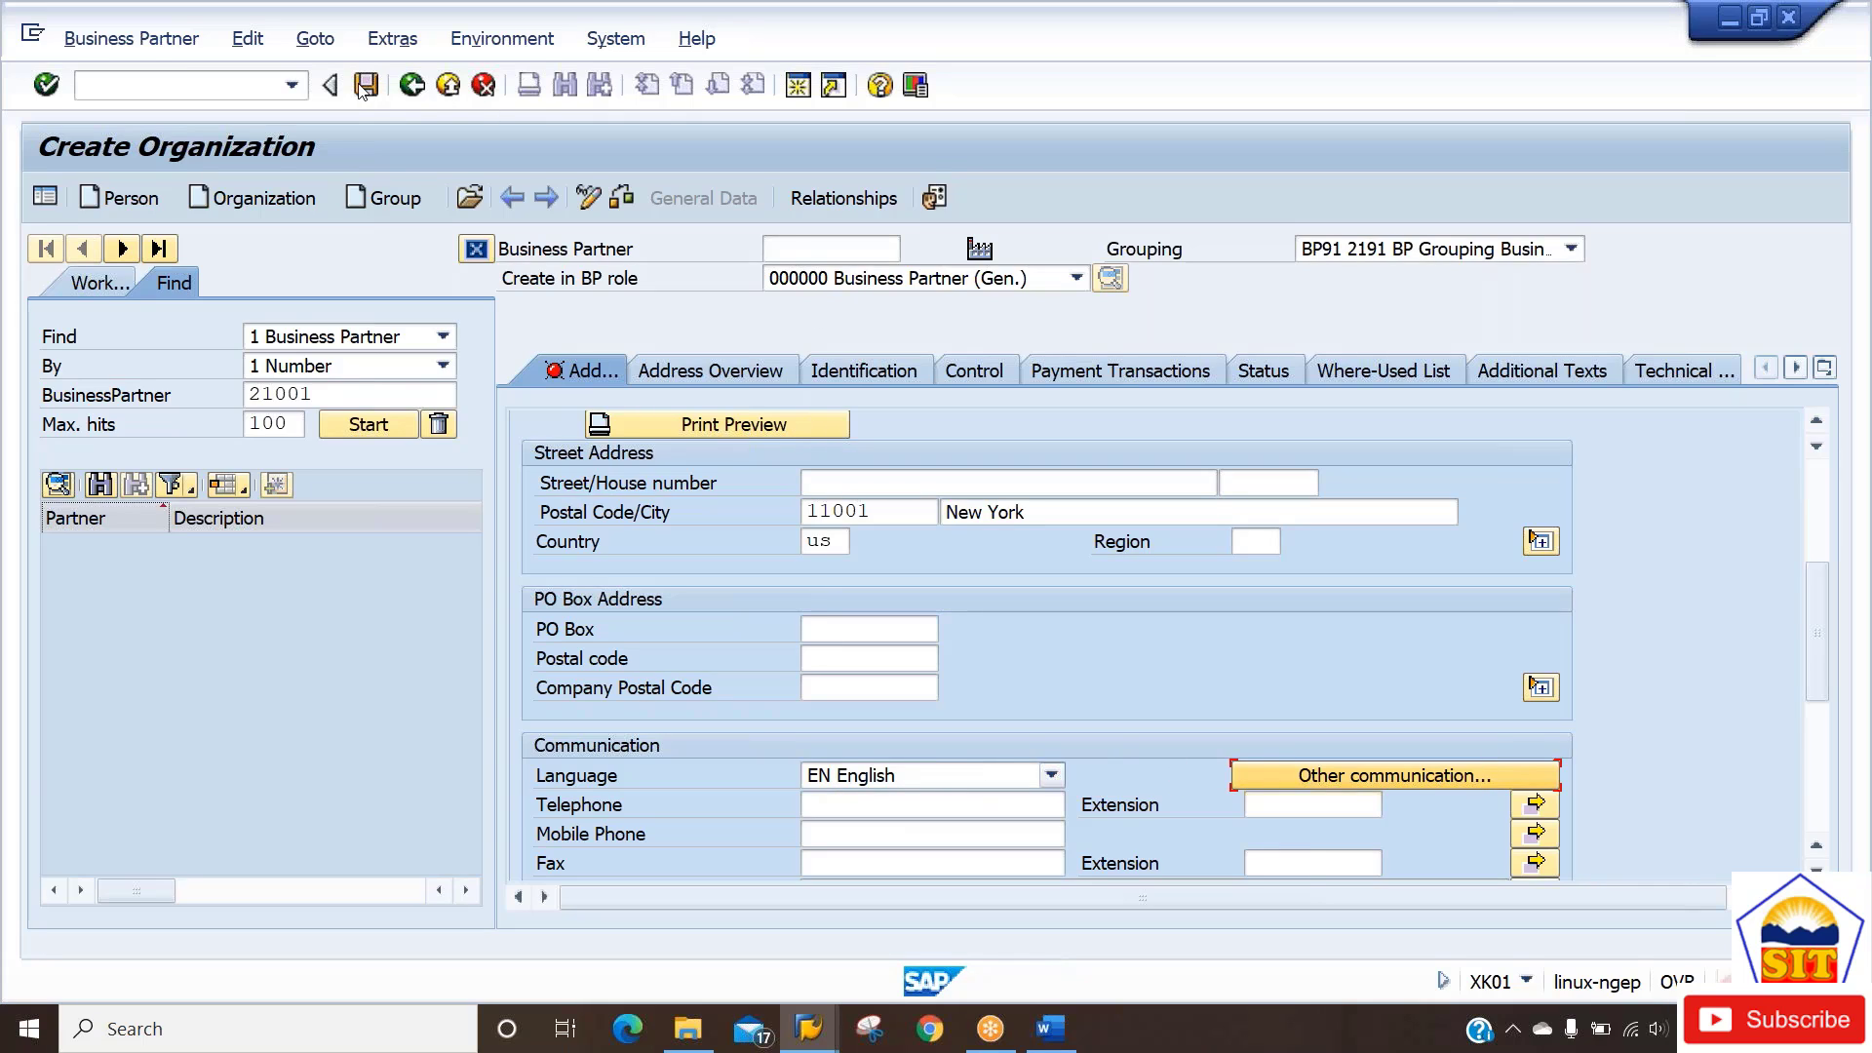
{"action": "key", "text": "shift+Tab"}
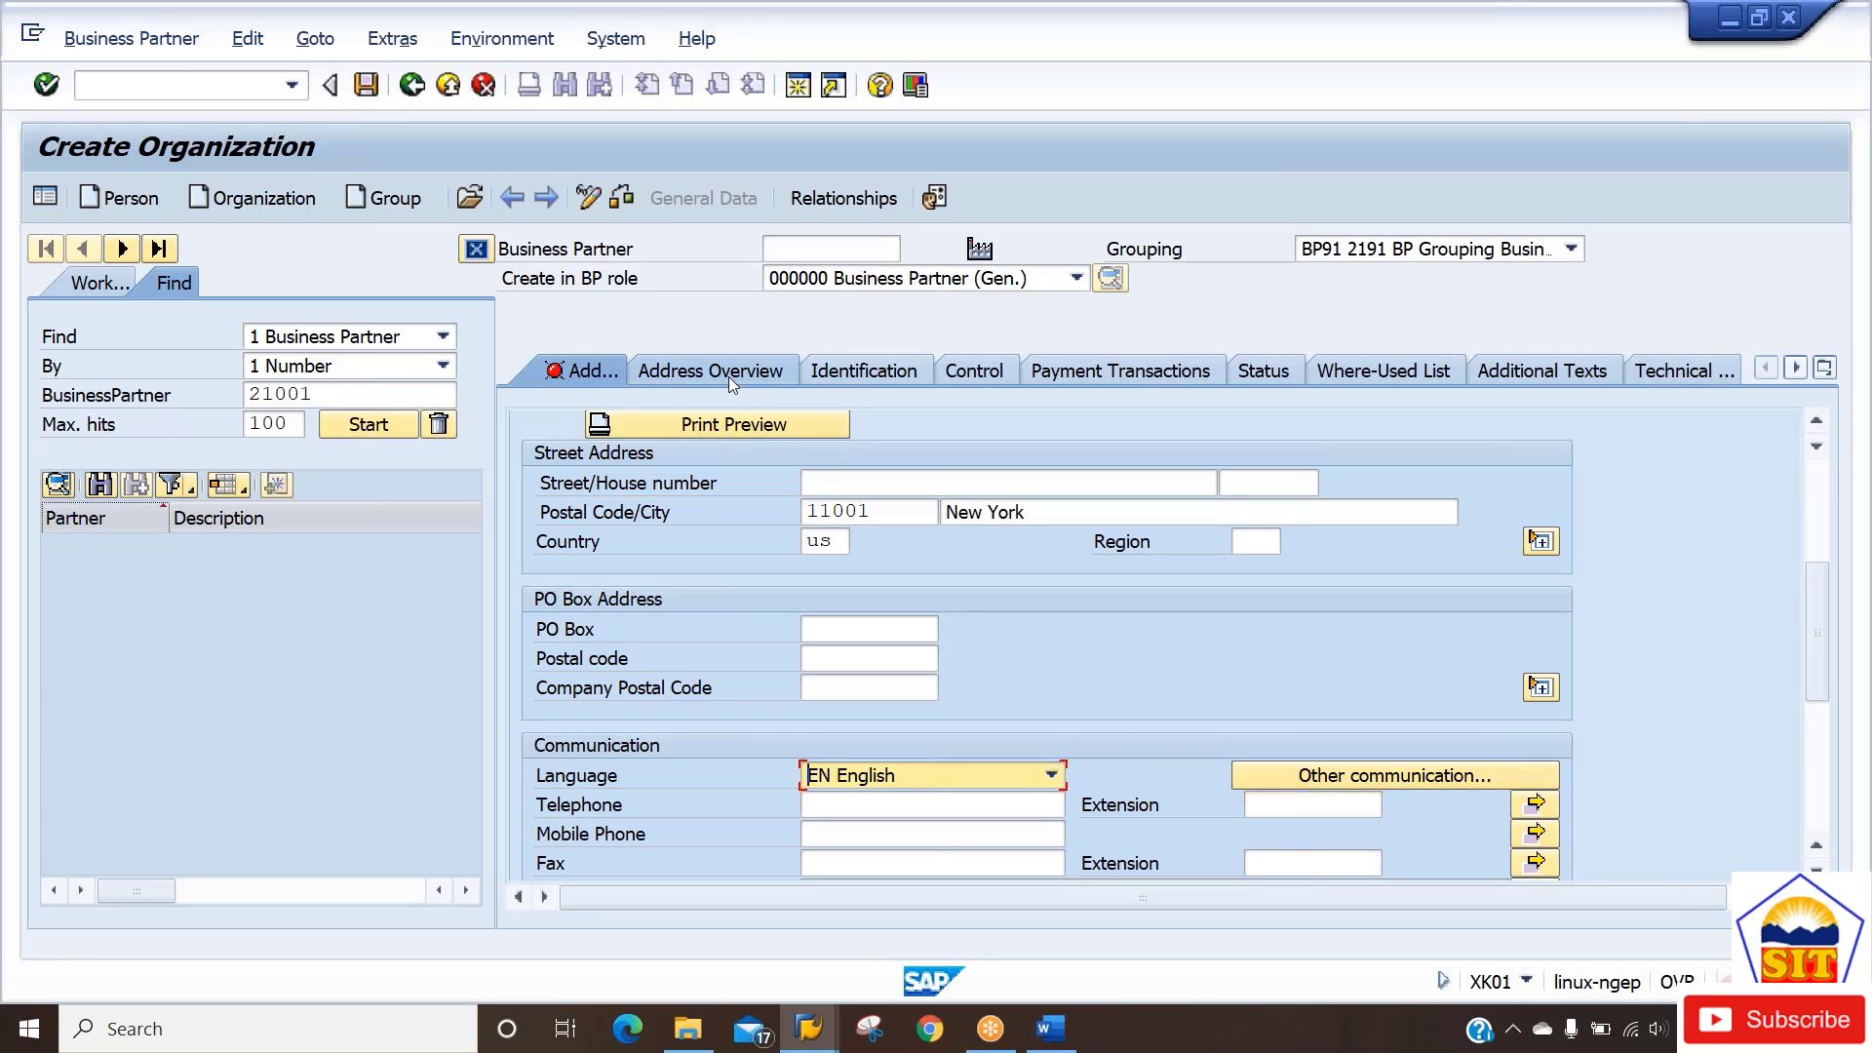
Check the organization's address overview, return to its address data and save the business partner.
{"action": "left_click", "coordinate": [813, 378]}
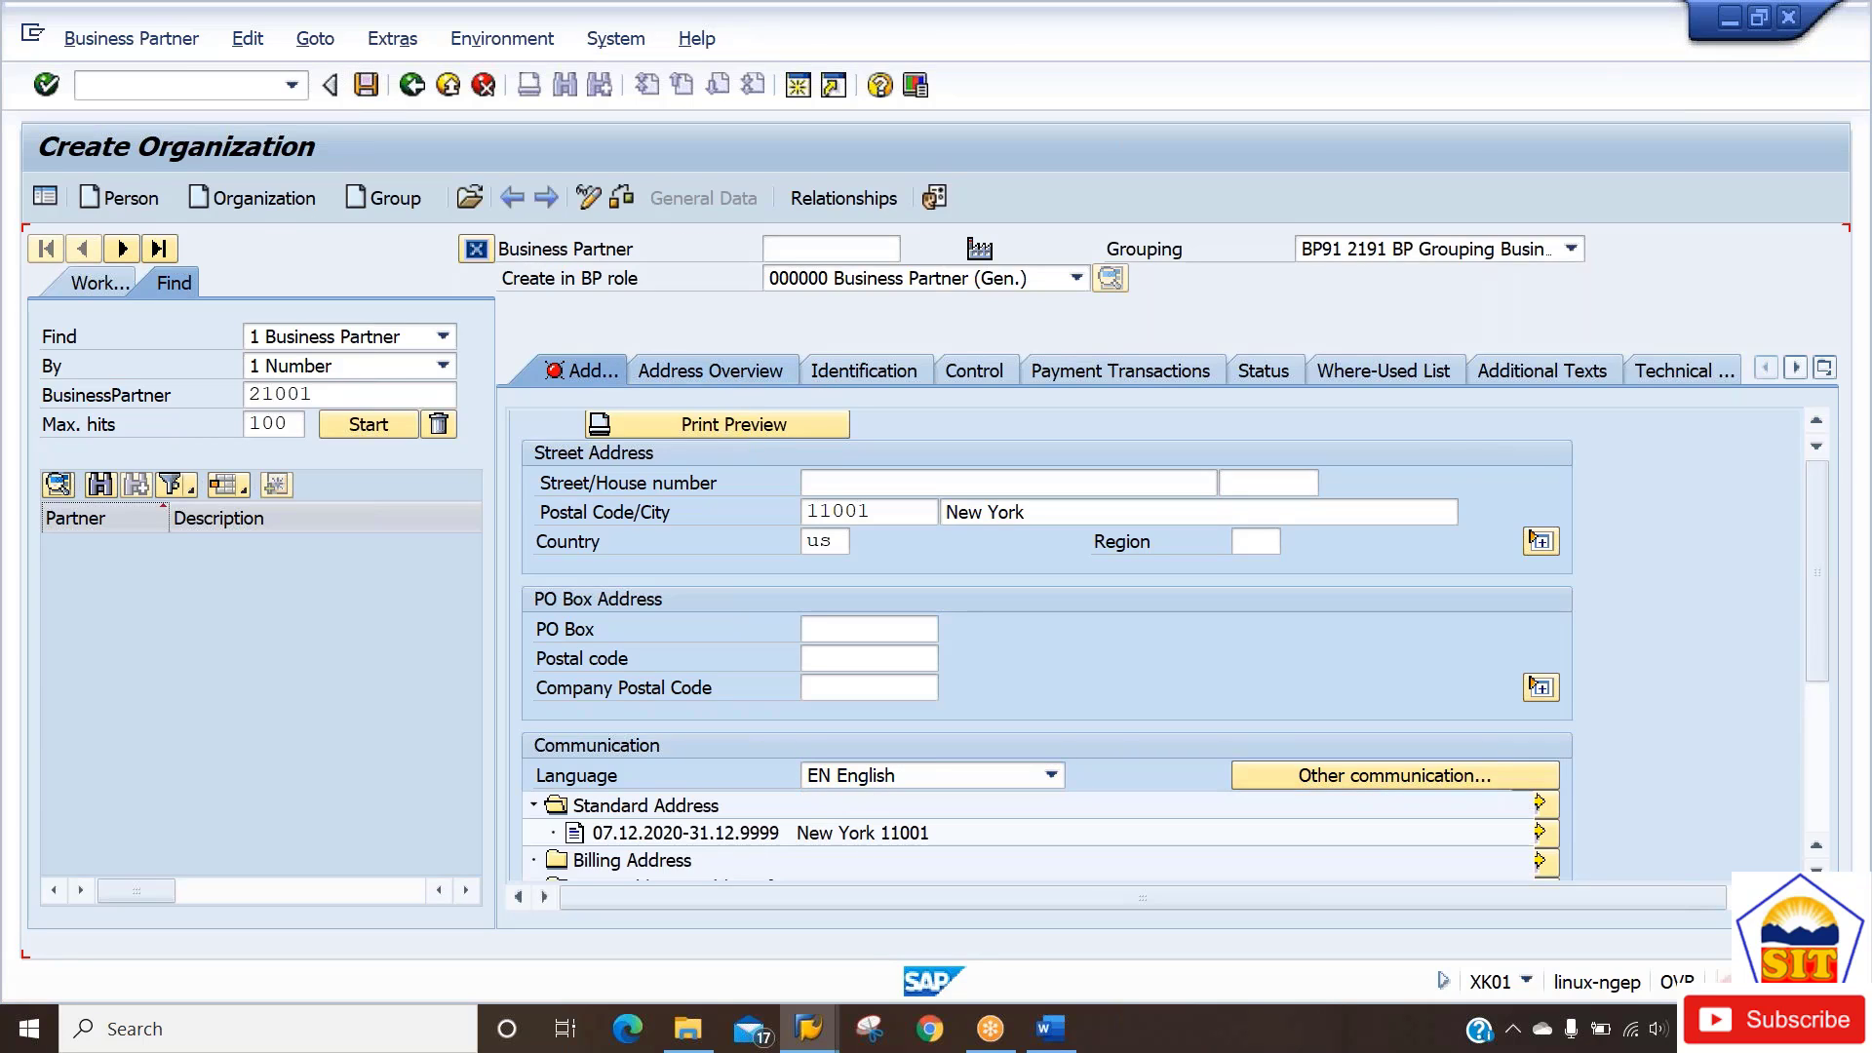
{"action": "left_click", "coordinate": [700, 378]}
{"action": "left_click", "coordinate": [565, 371]}
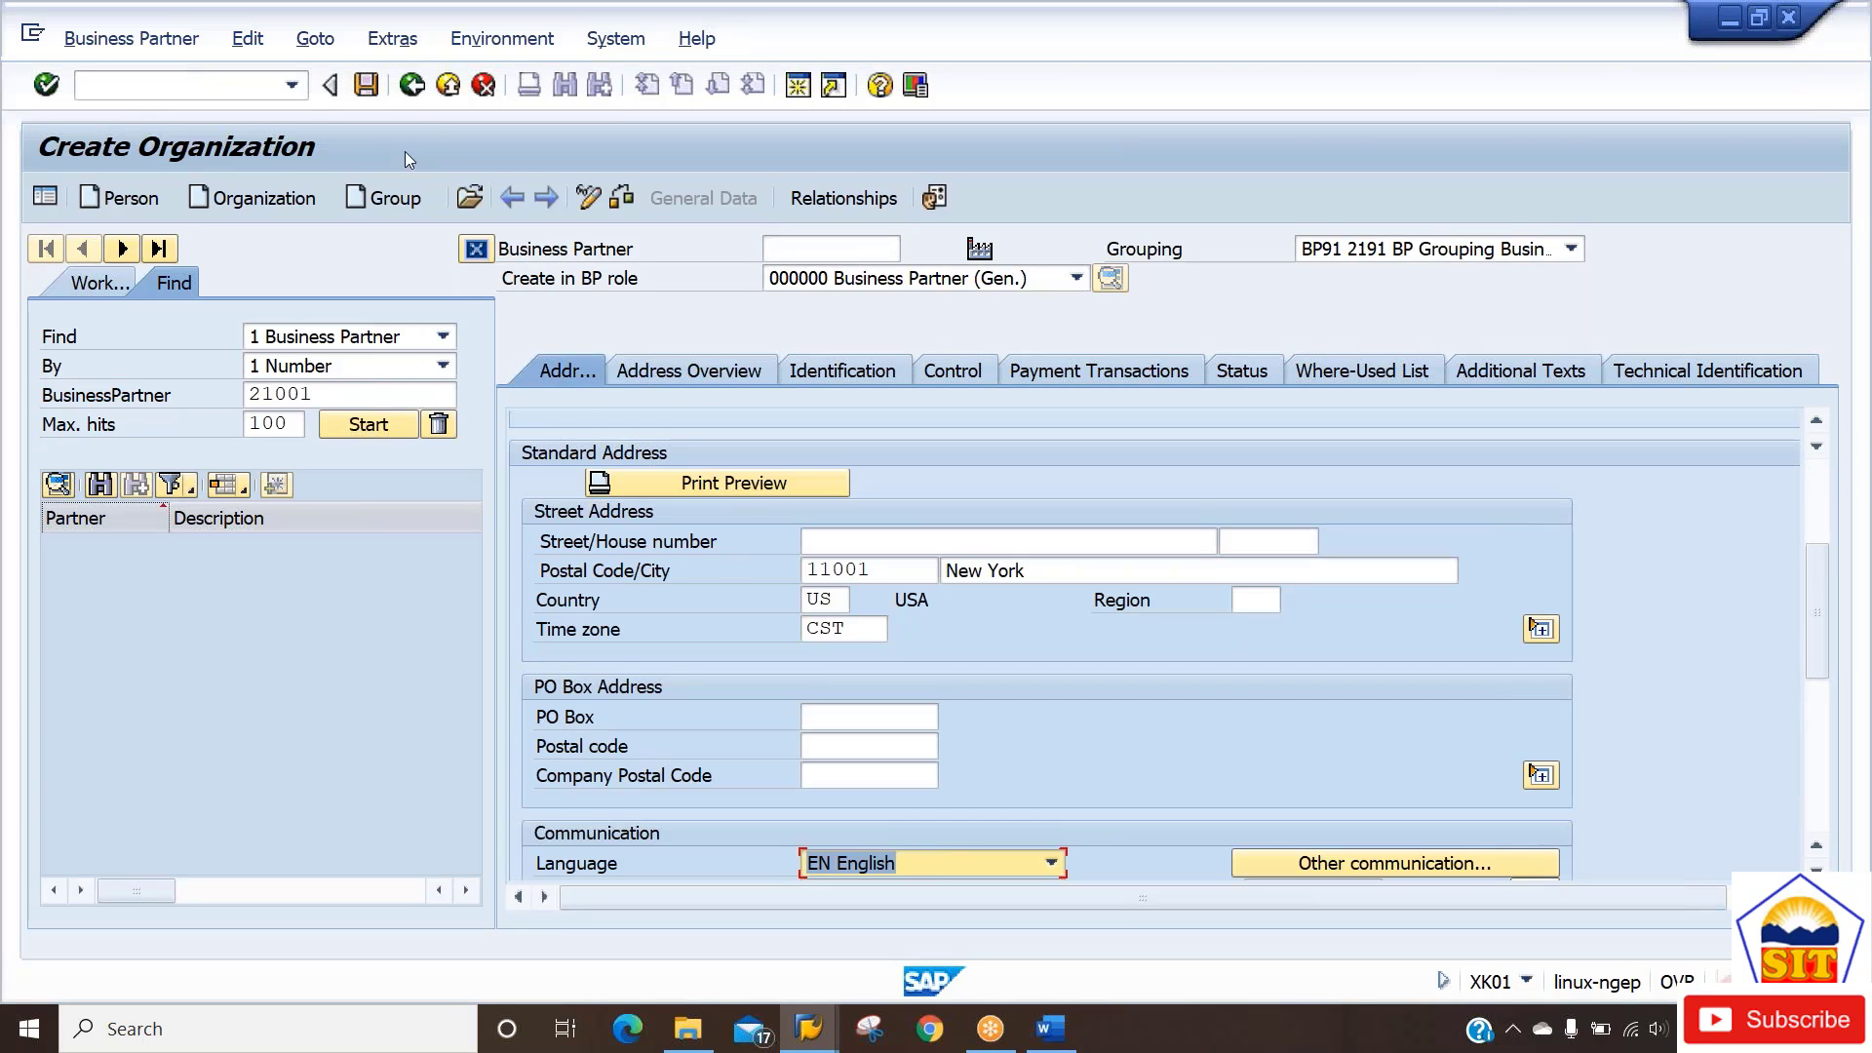
{"action": "left_click", "coordinate": [367, 85]}
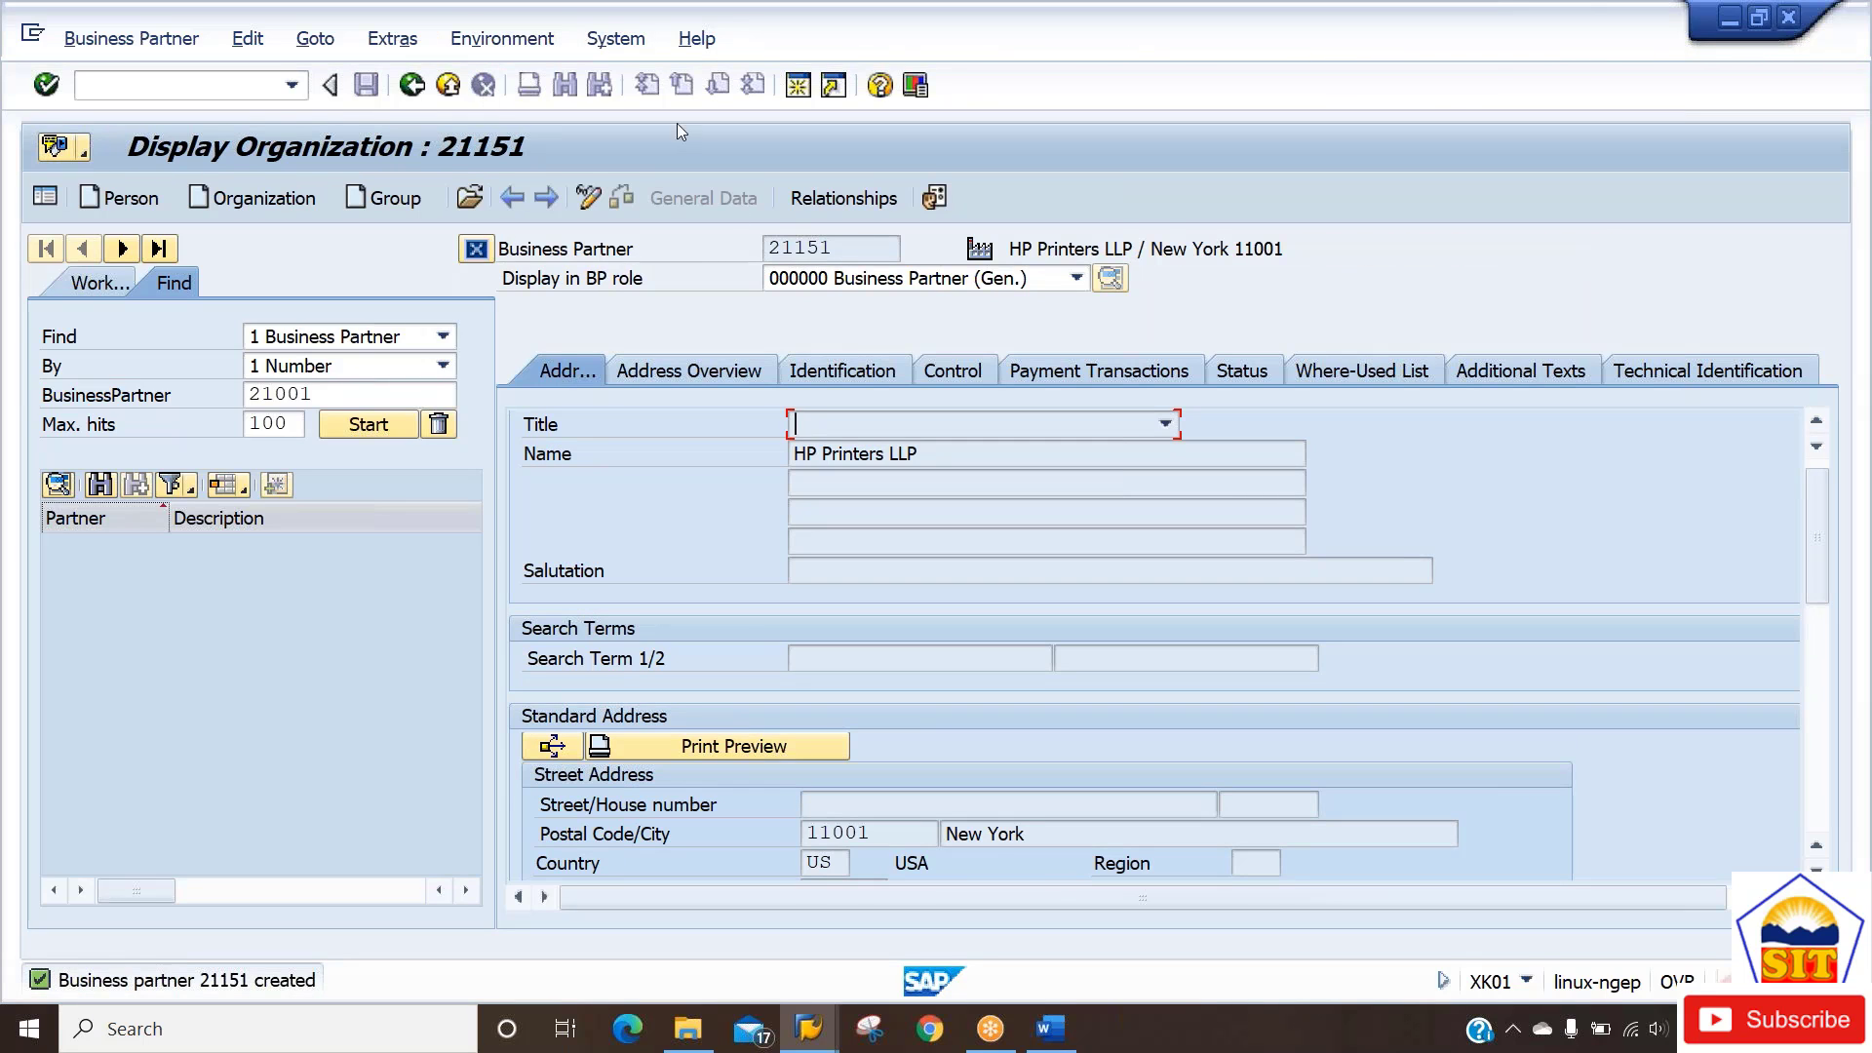
Switch the HP Printers LLP business partner from display to change mode.
{"action": "left_click_drag", "start_coordinate": [854, 248], "coordinate": [710, 256]}
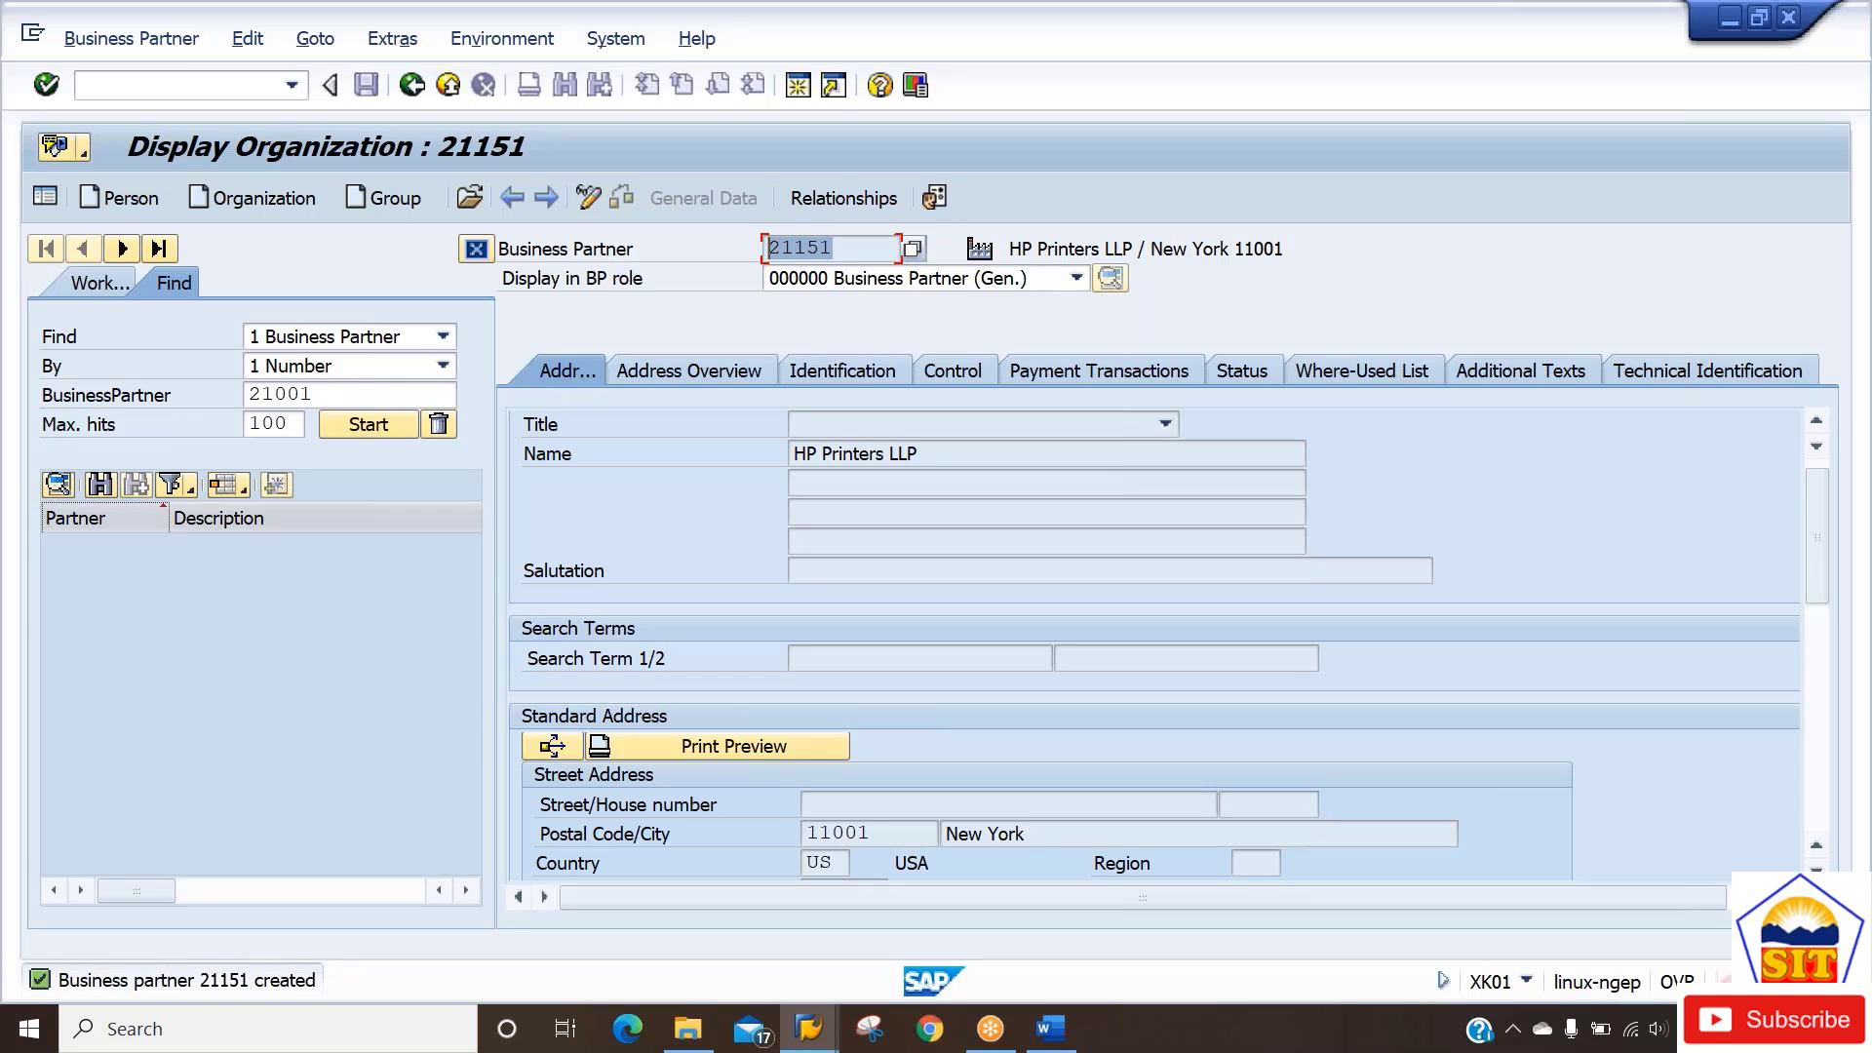
{"action": "left_click", "coordinate": [936, 279]}
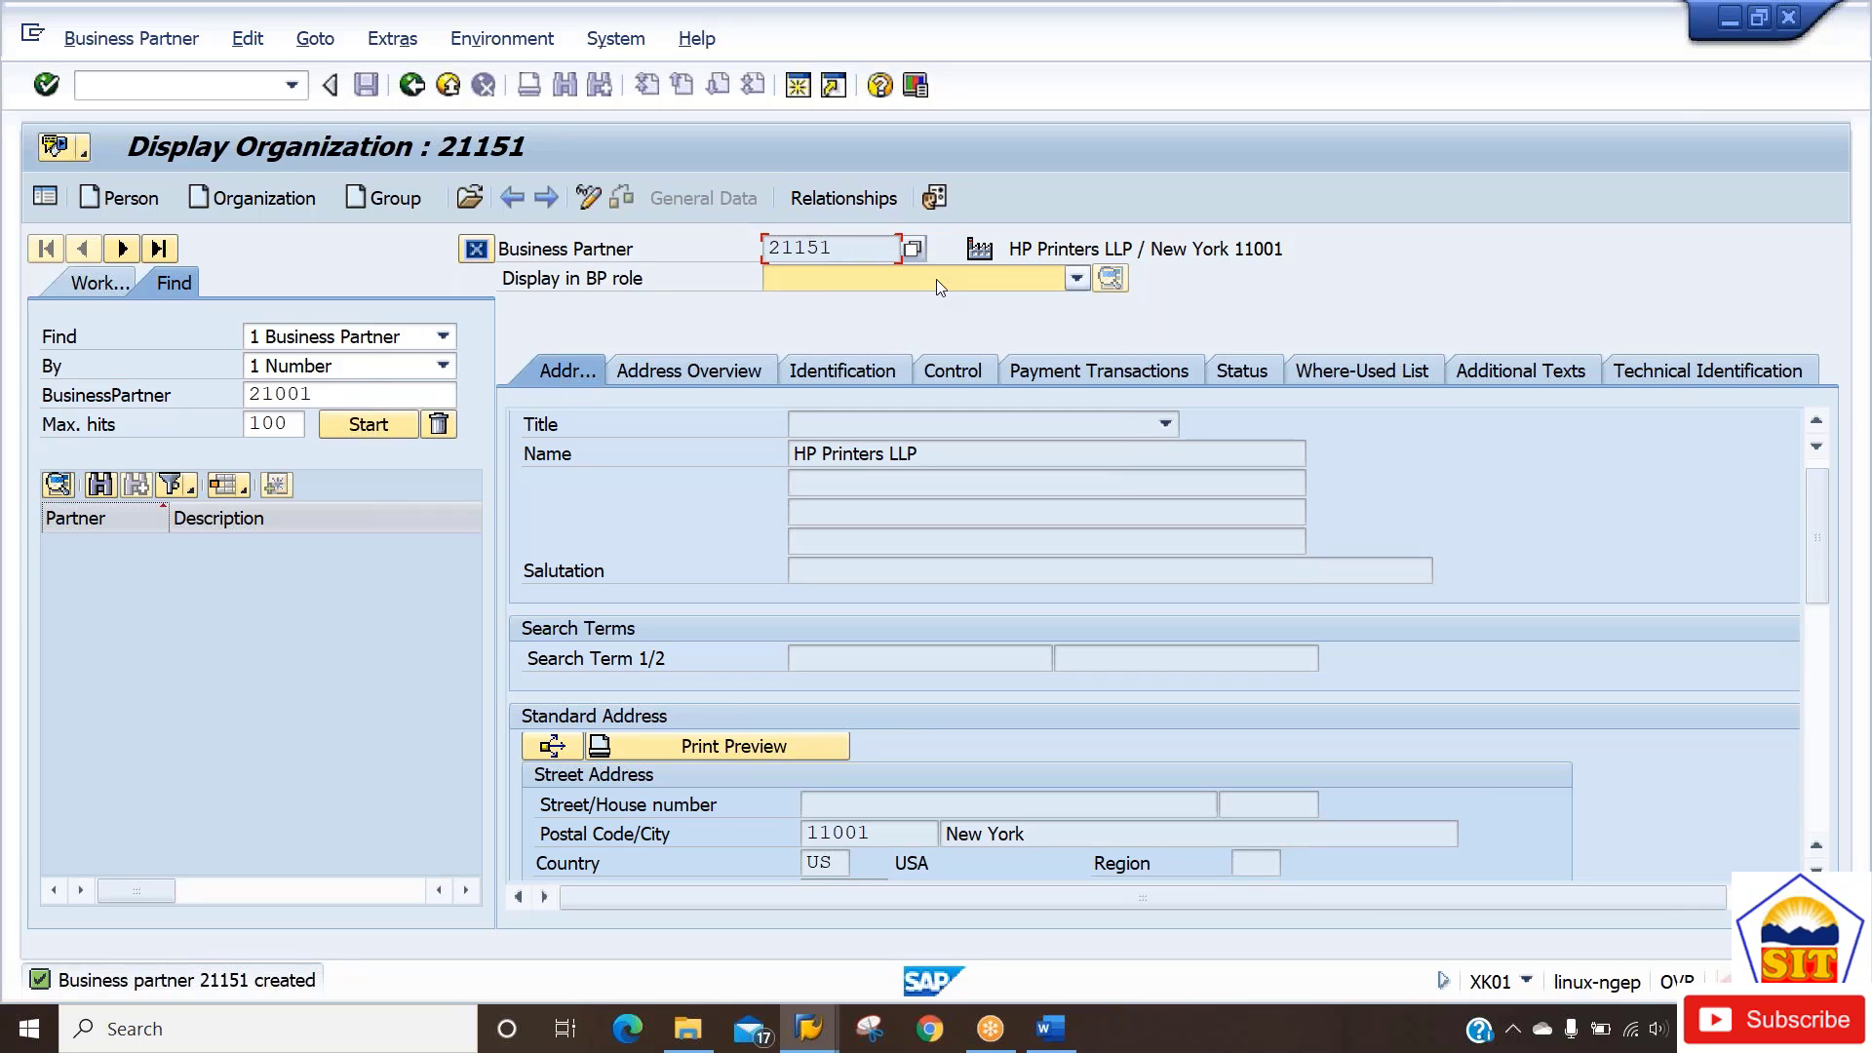
{"action": "left_click", "coordinate": [671, 326]}
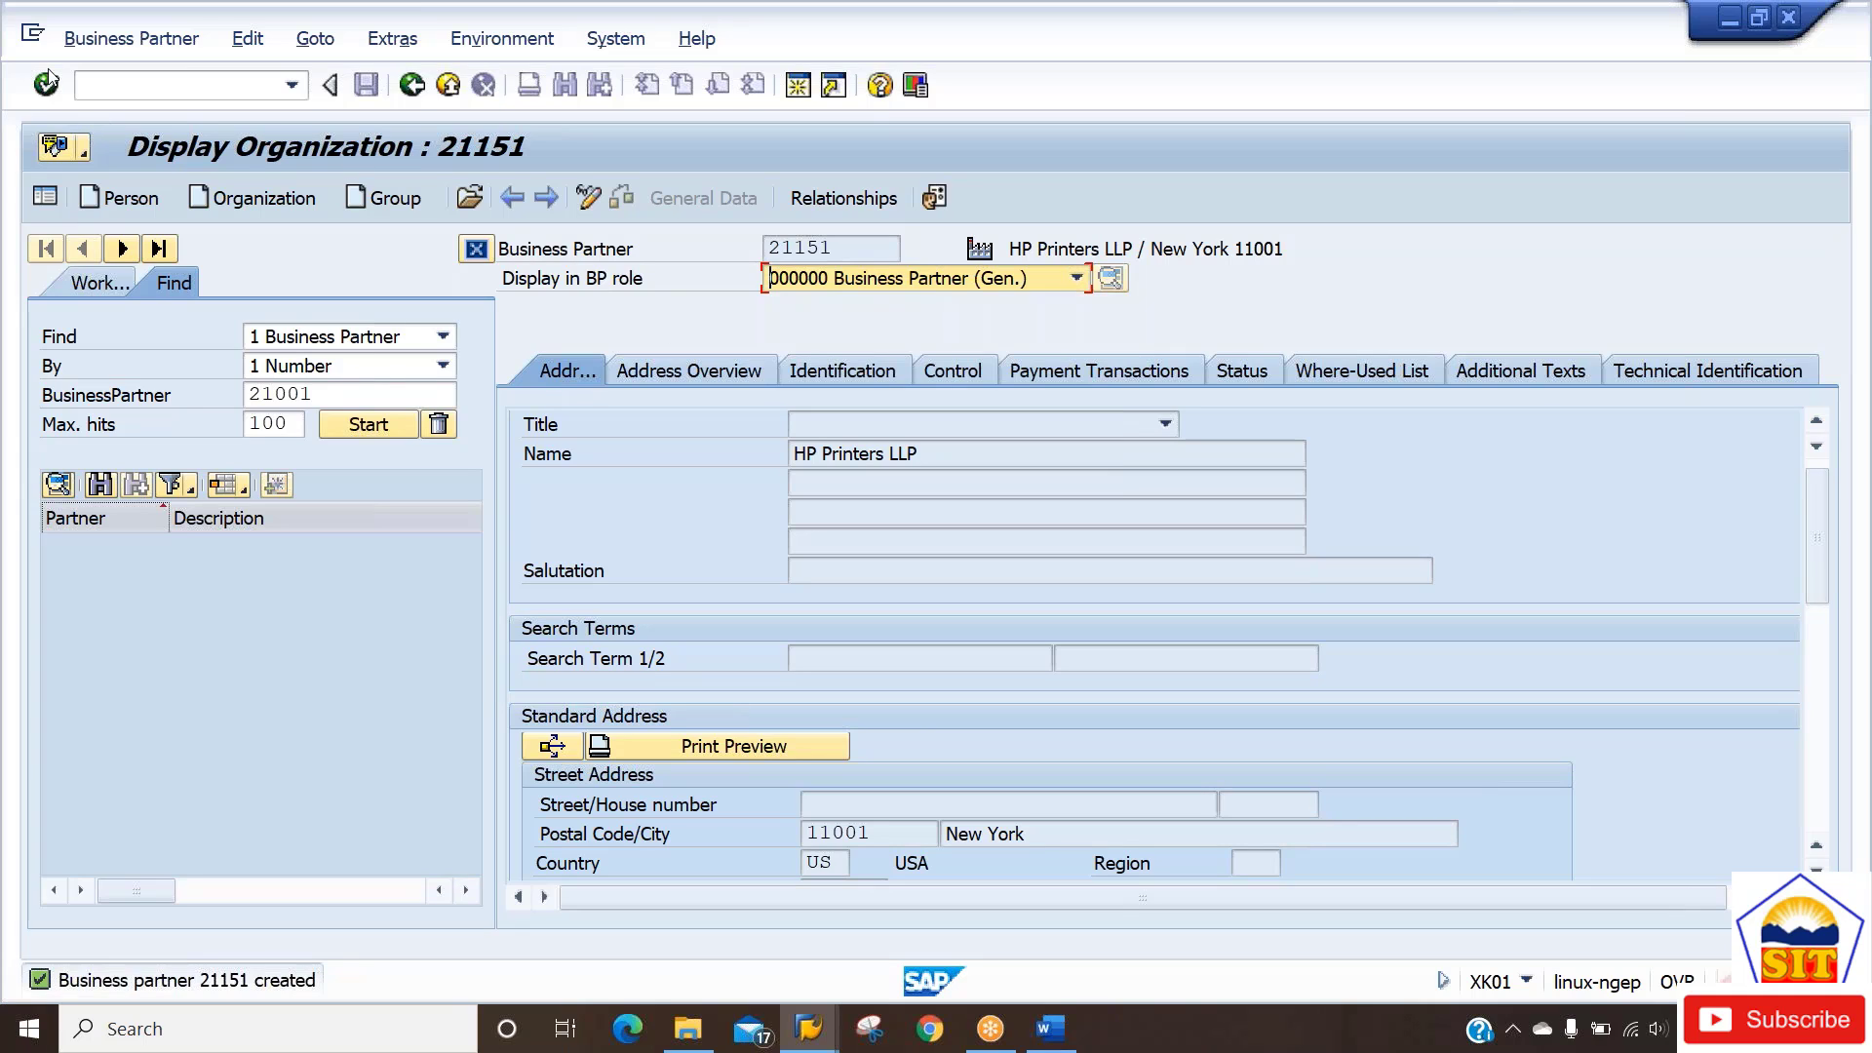
{"action": "left_click", "coordinate": [95, 51]}
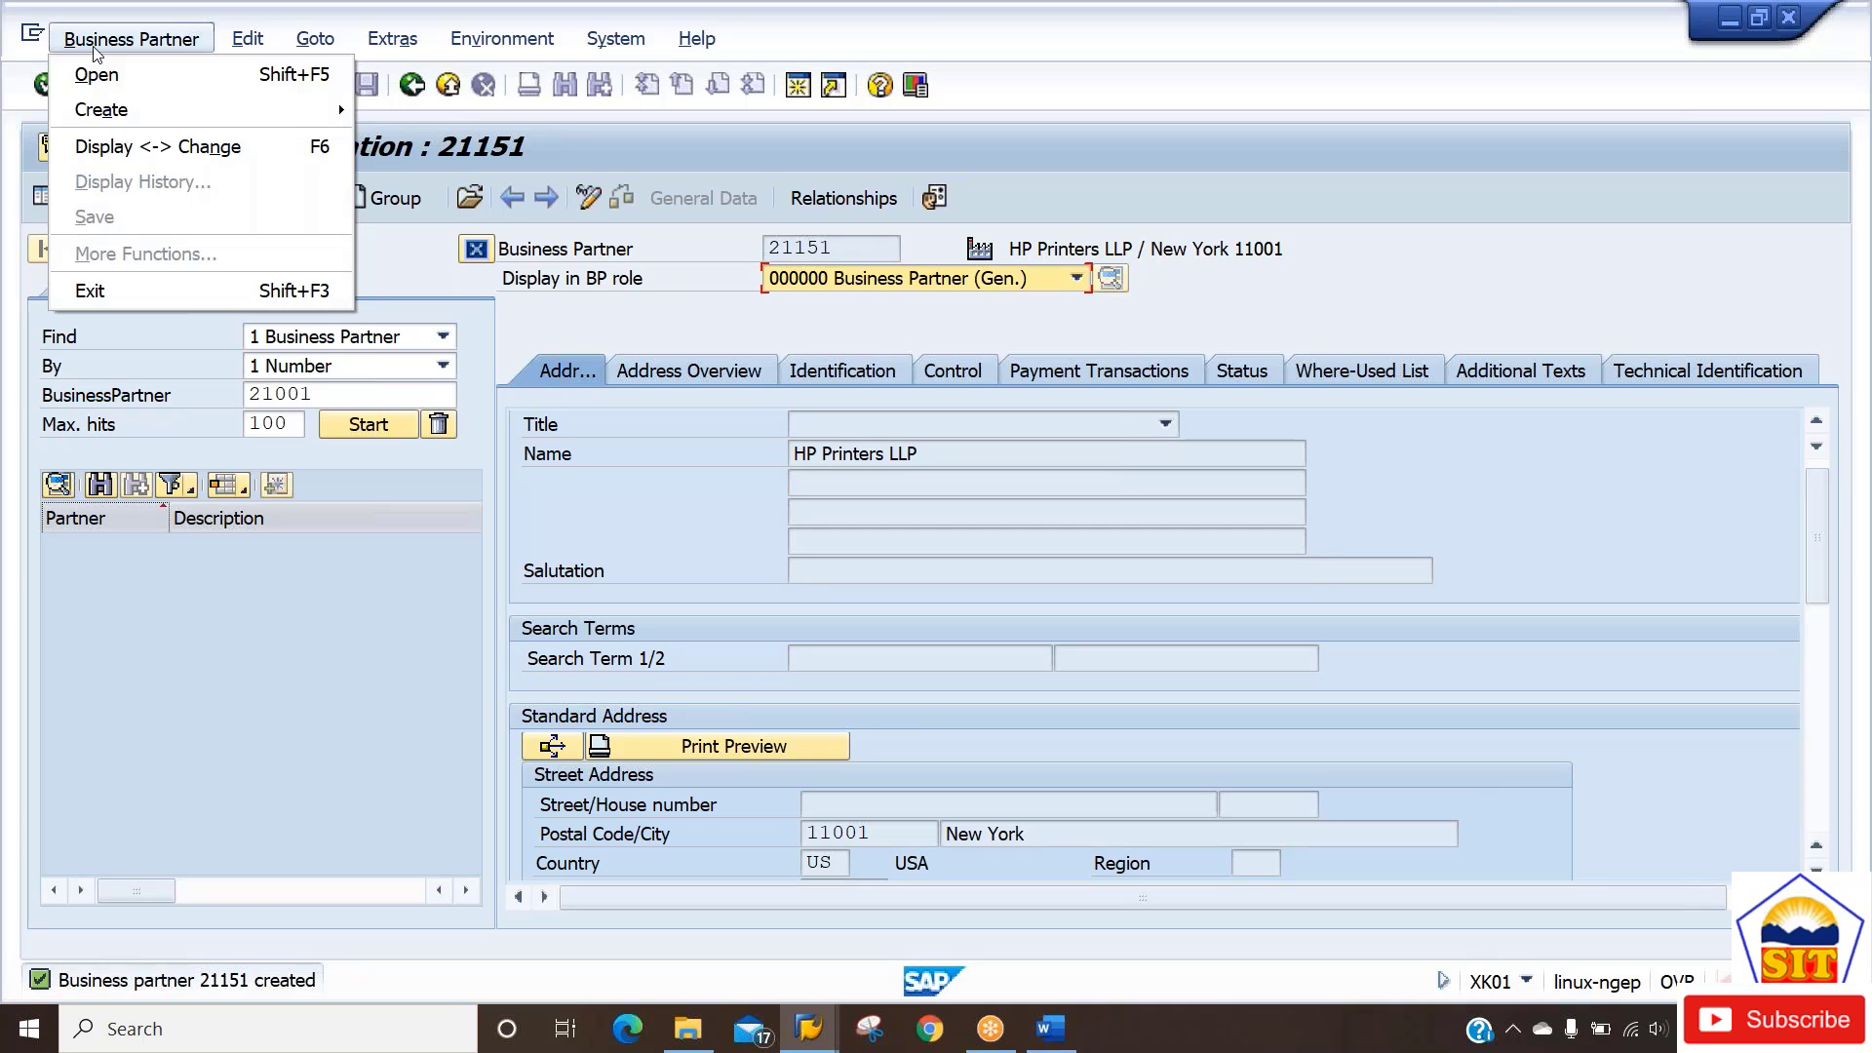
{"action": "left_click", "coordinate": [126, 149]}
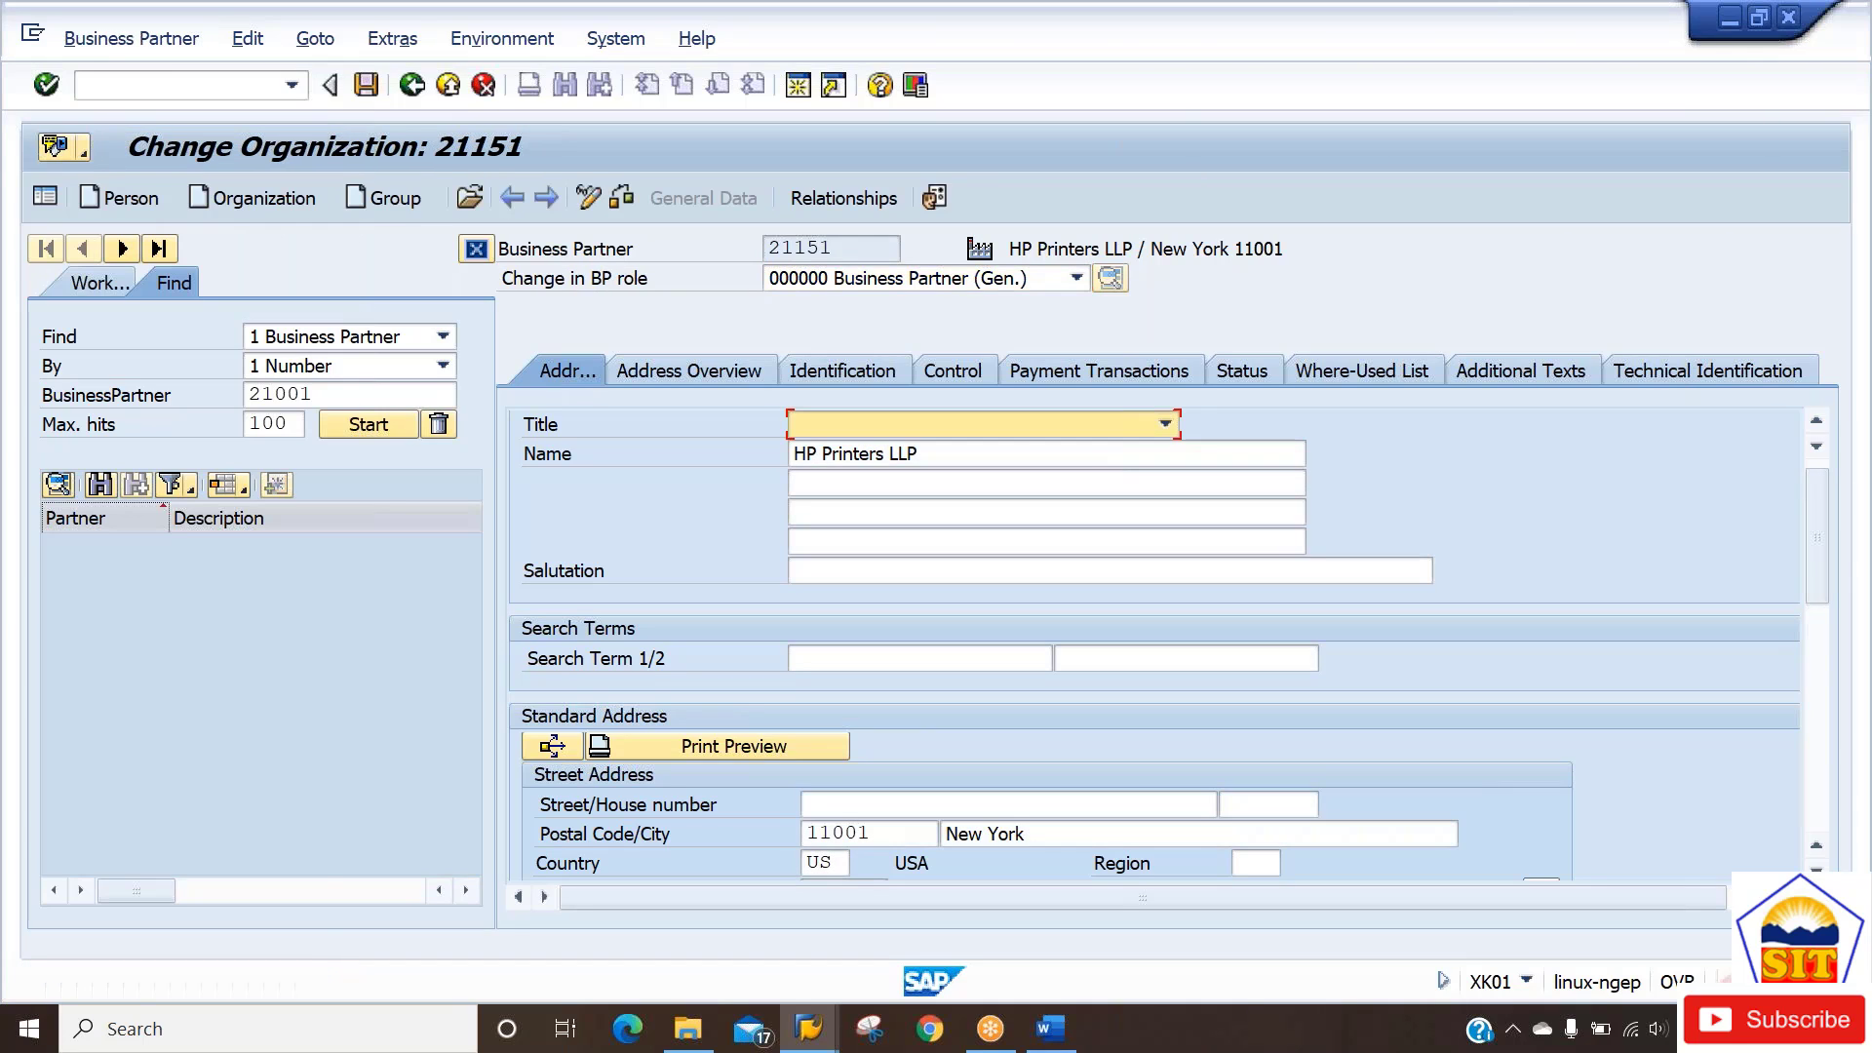
Set the business partner's role to FLVN00 FI Supplier.
{"action": "left_click", "coordinate": [876, 280]}
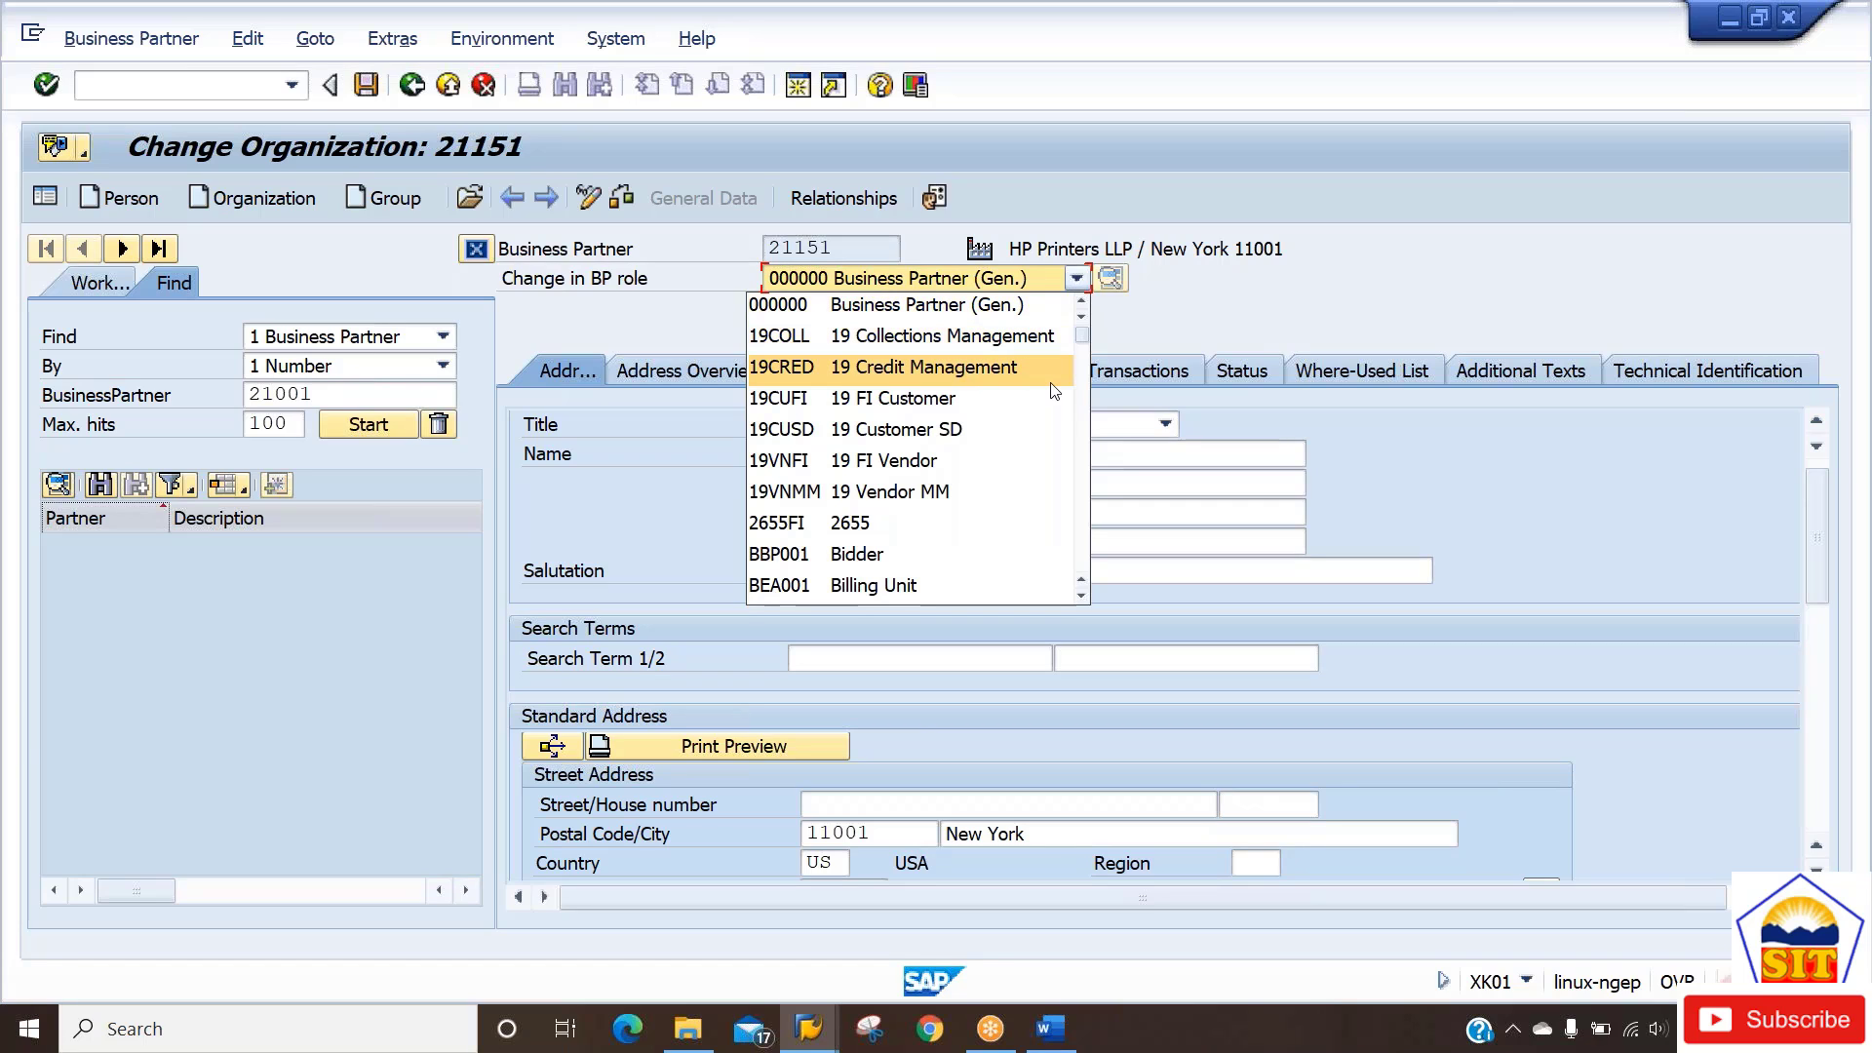
{"action": "key", "text": "f"}
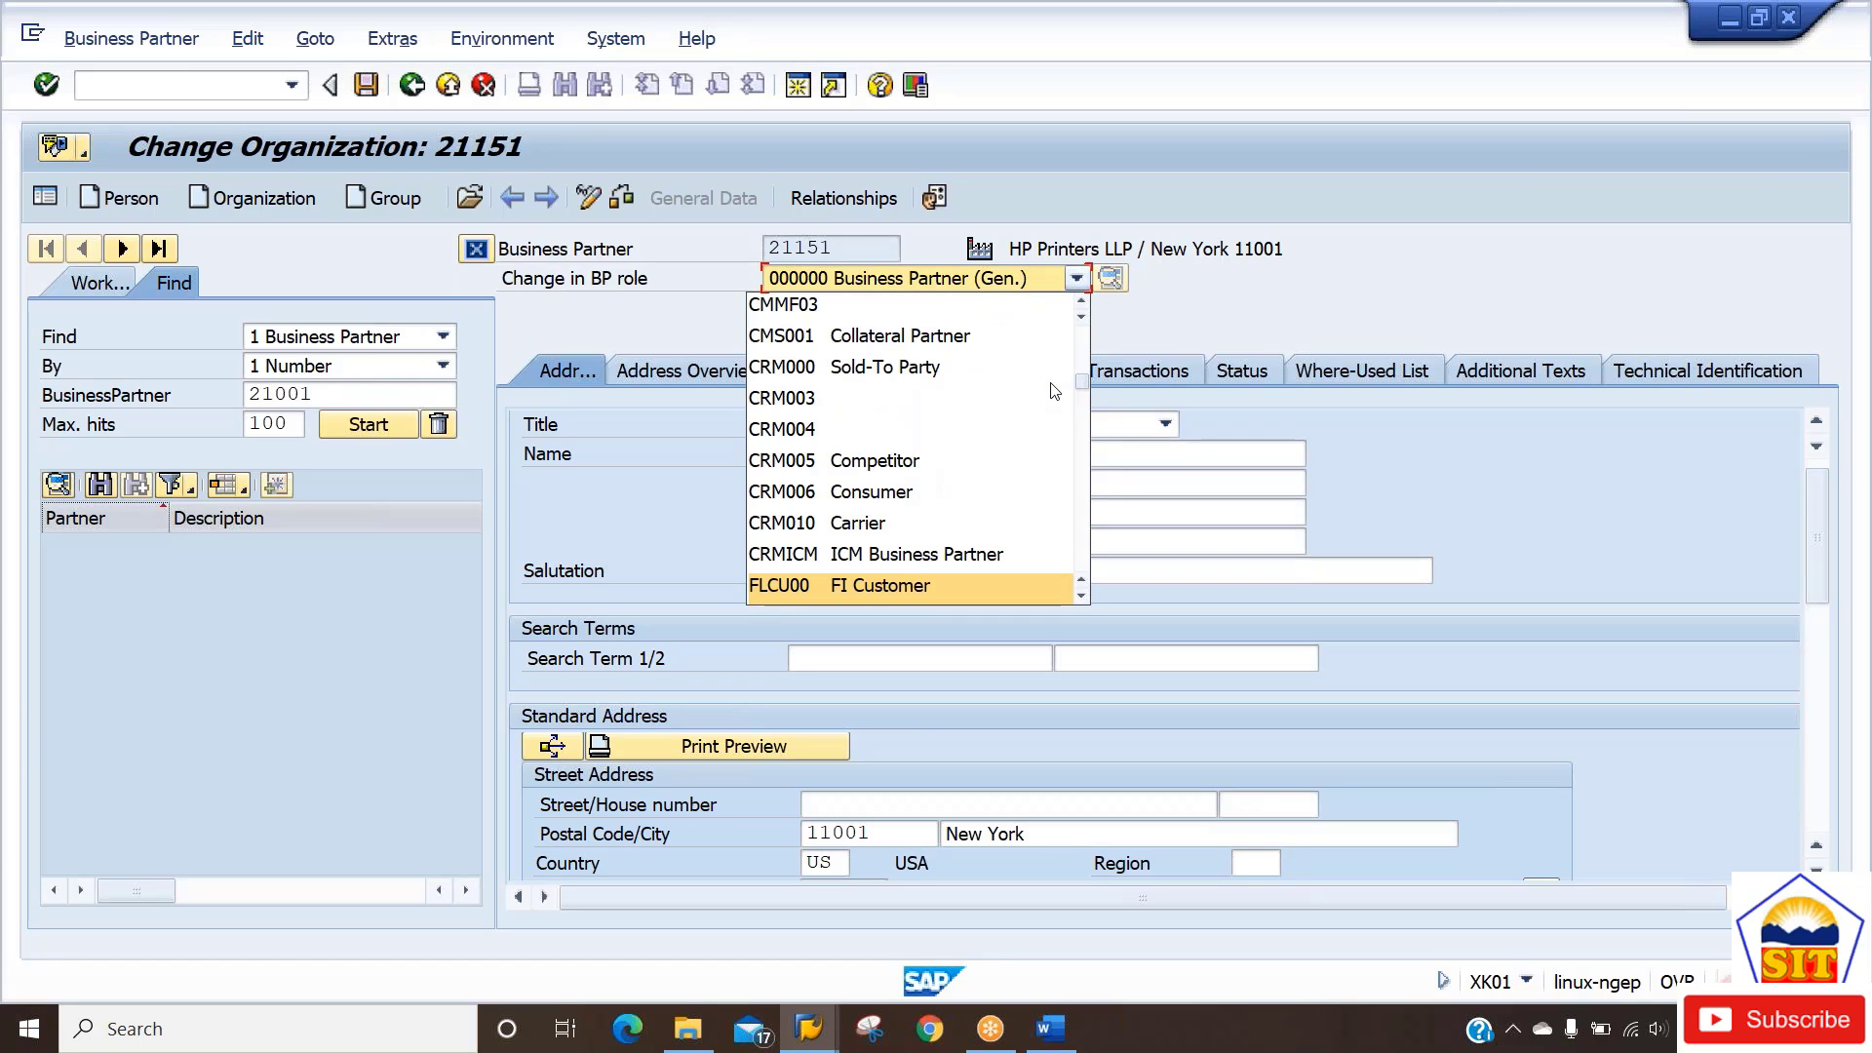
{"action": "key", "text": "Down"}
{"action": "key", "text": "Down"}
{"action": "key", "text": "Down"}
{"action": "key", "text": "Down"}
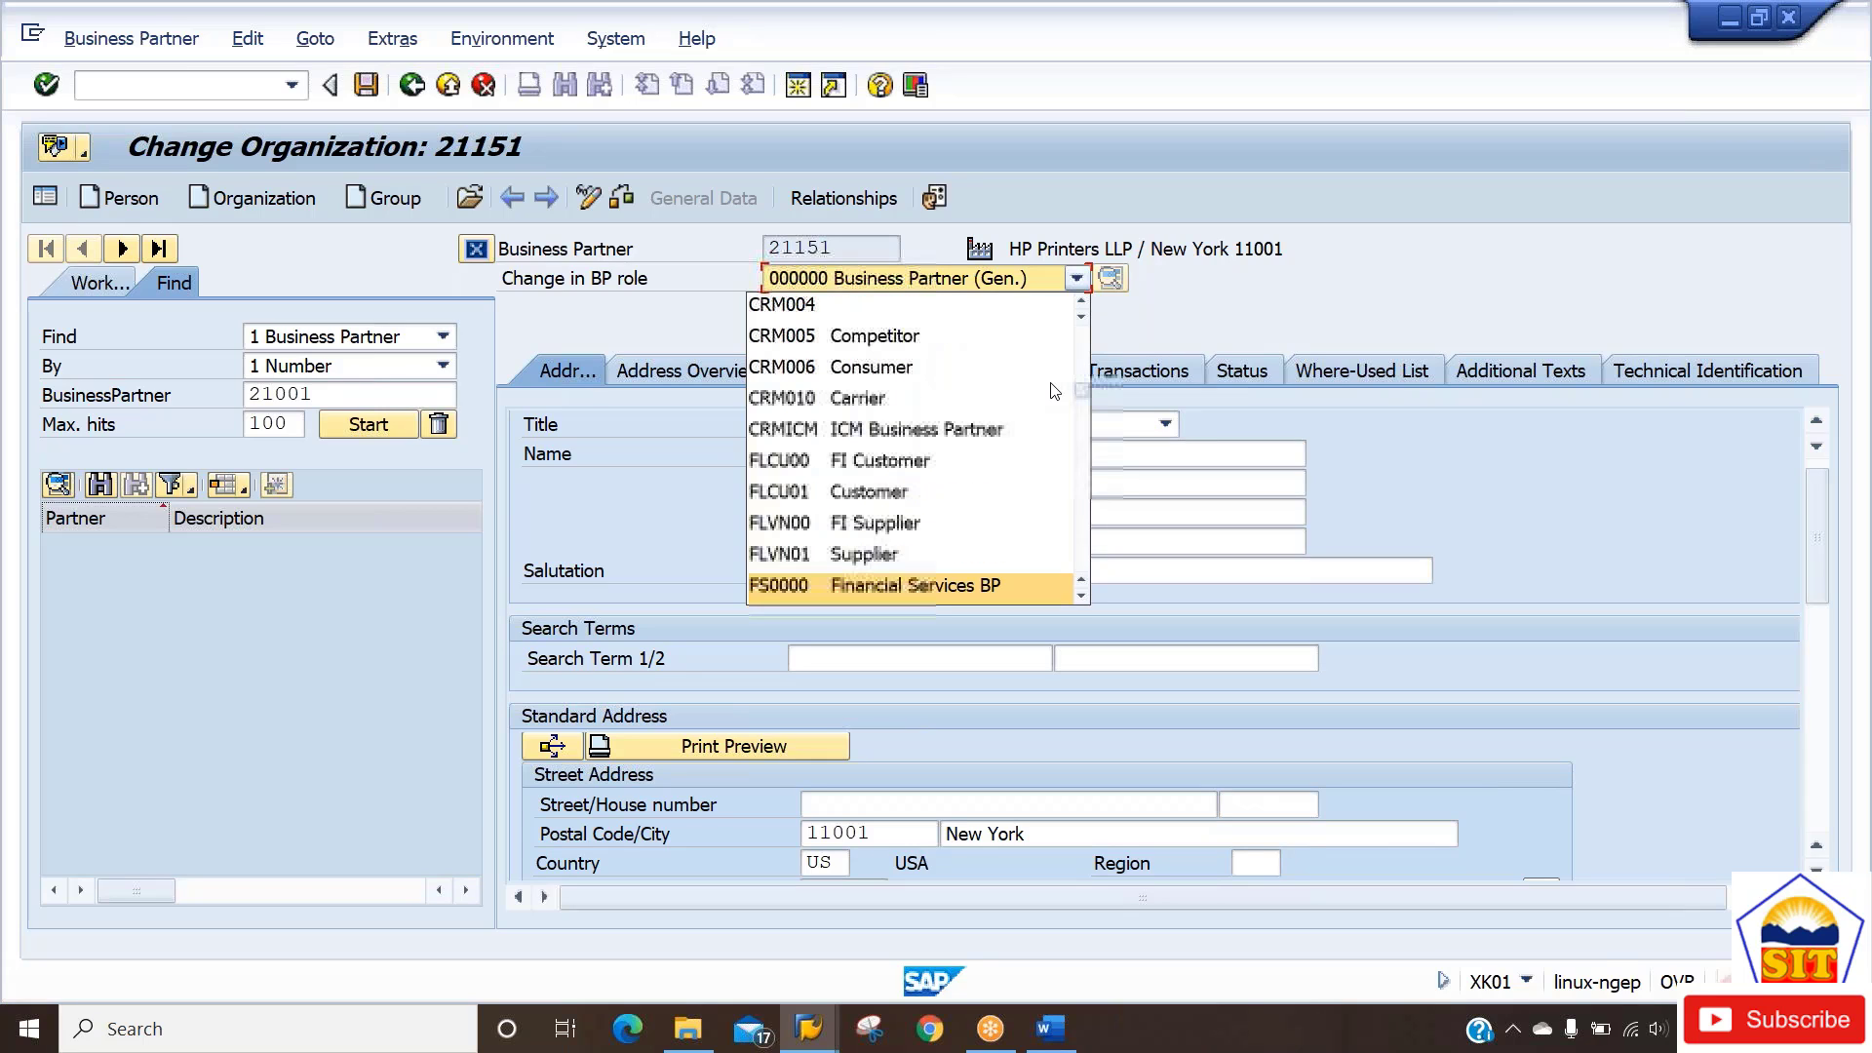
{"action": "key", "text": "Up"}
{"action": "key", "text": "Up"}
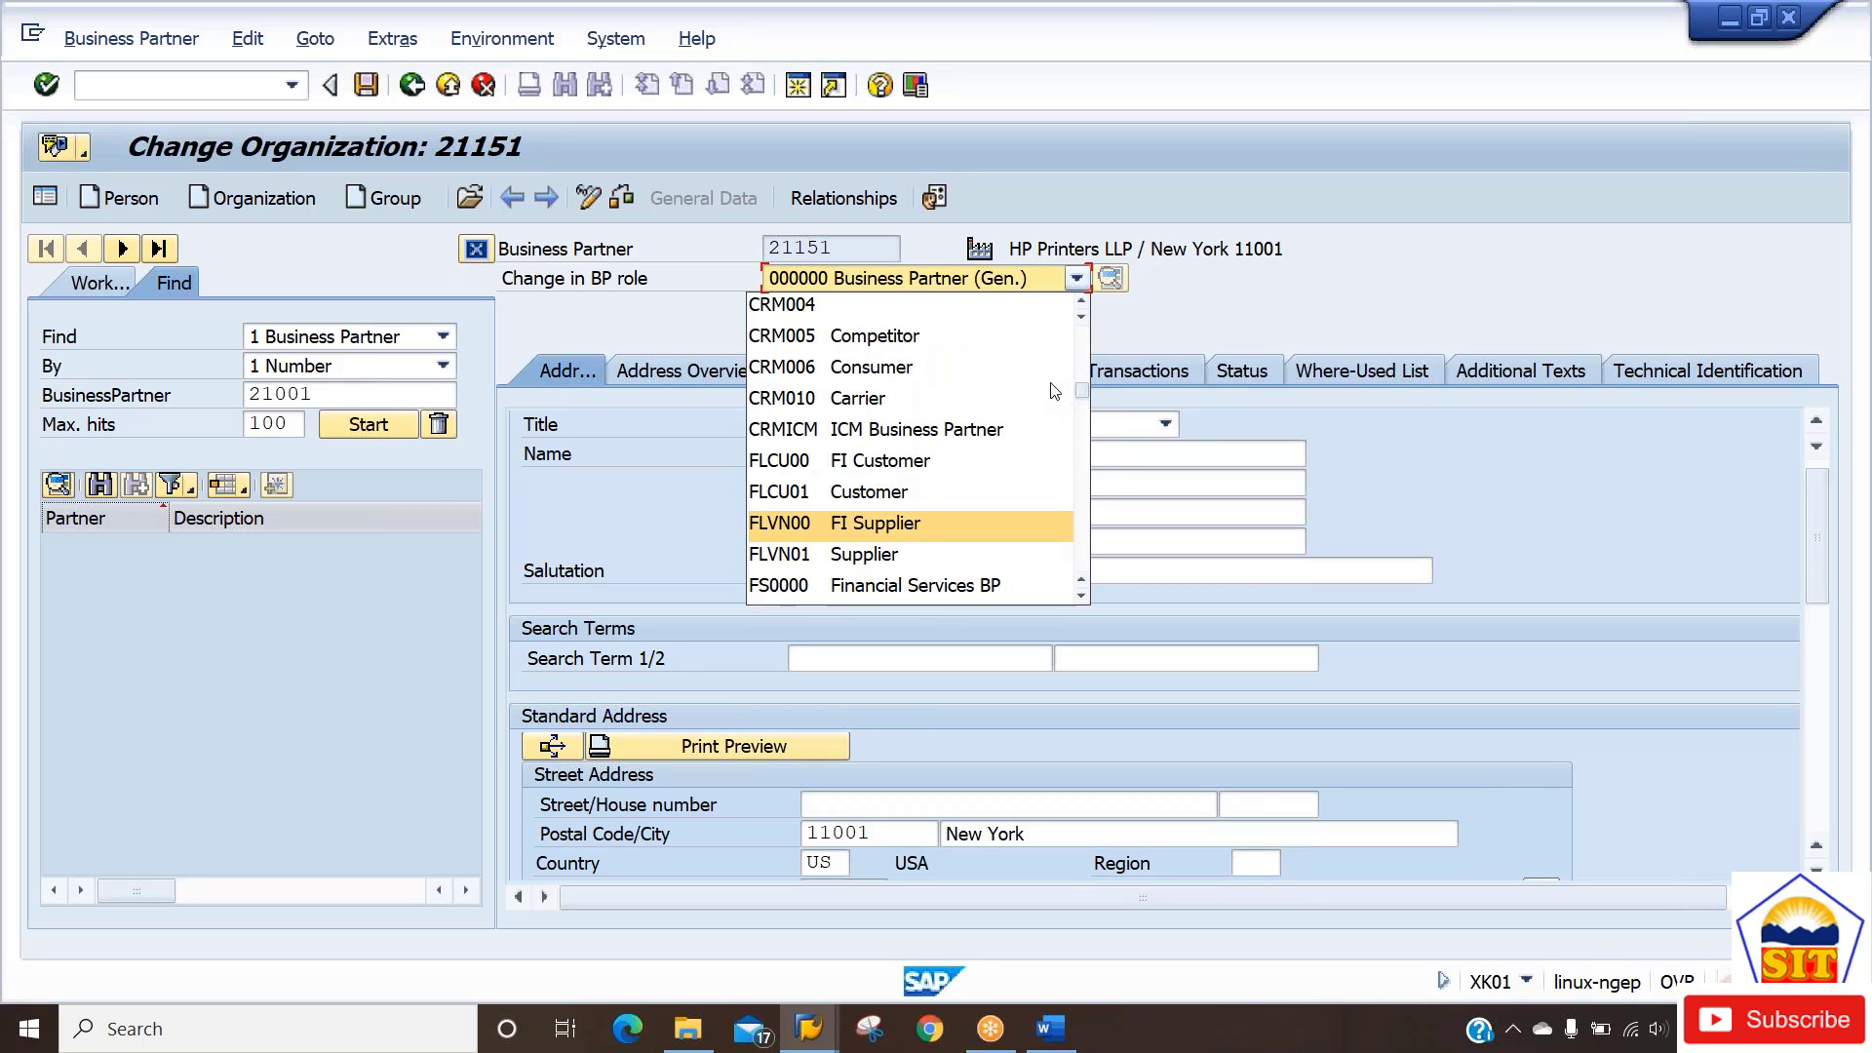
{"action": "left_click", "coordinate": [885, 529]}
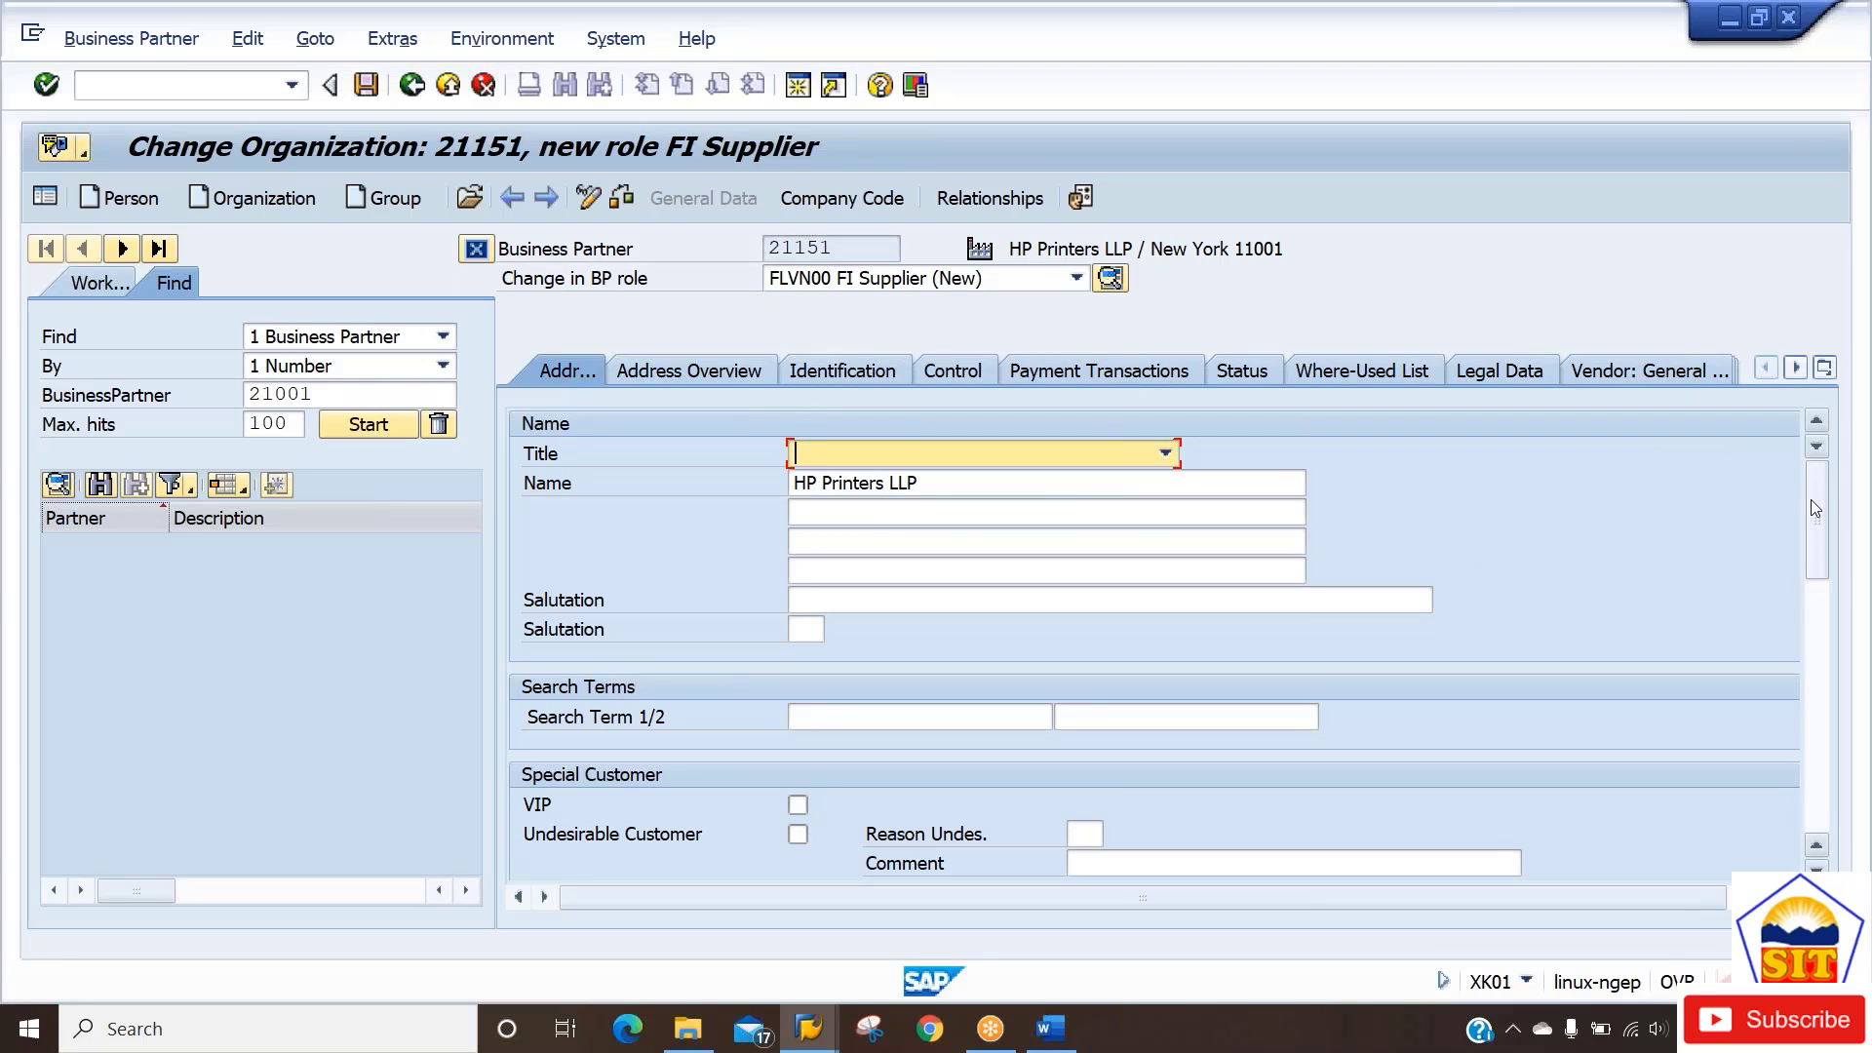
Review the supplier's standard address, then its vendor number and account group in the vendor general data.
{"action": "left_click_drag", "start_coordinate": [1811, 499], "coordinate": [1817, 615]}
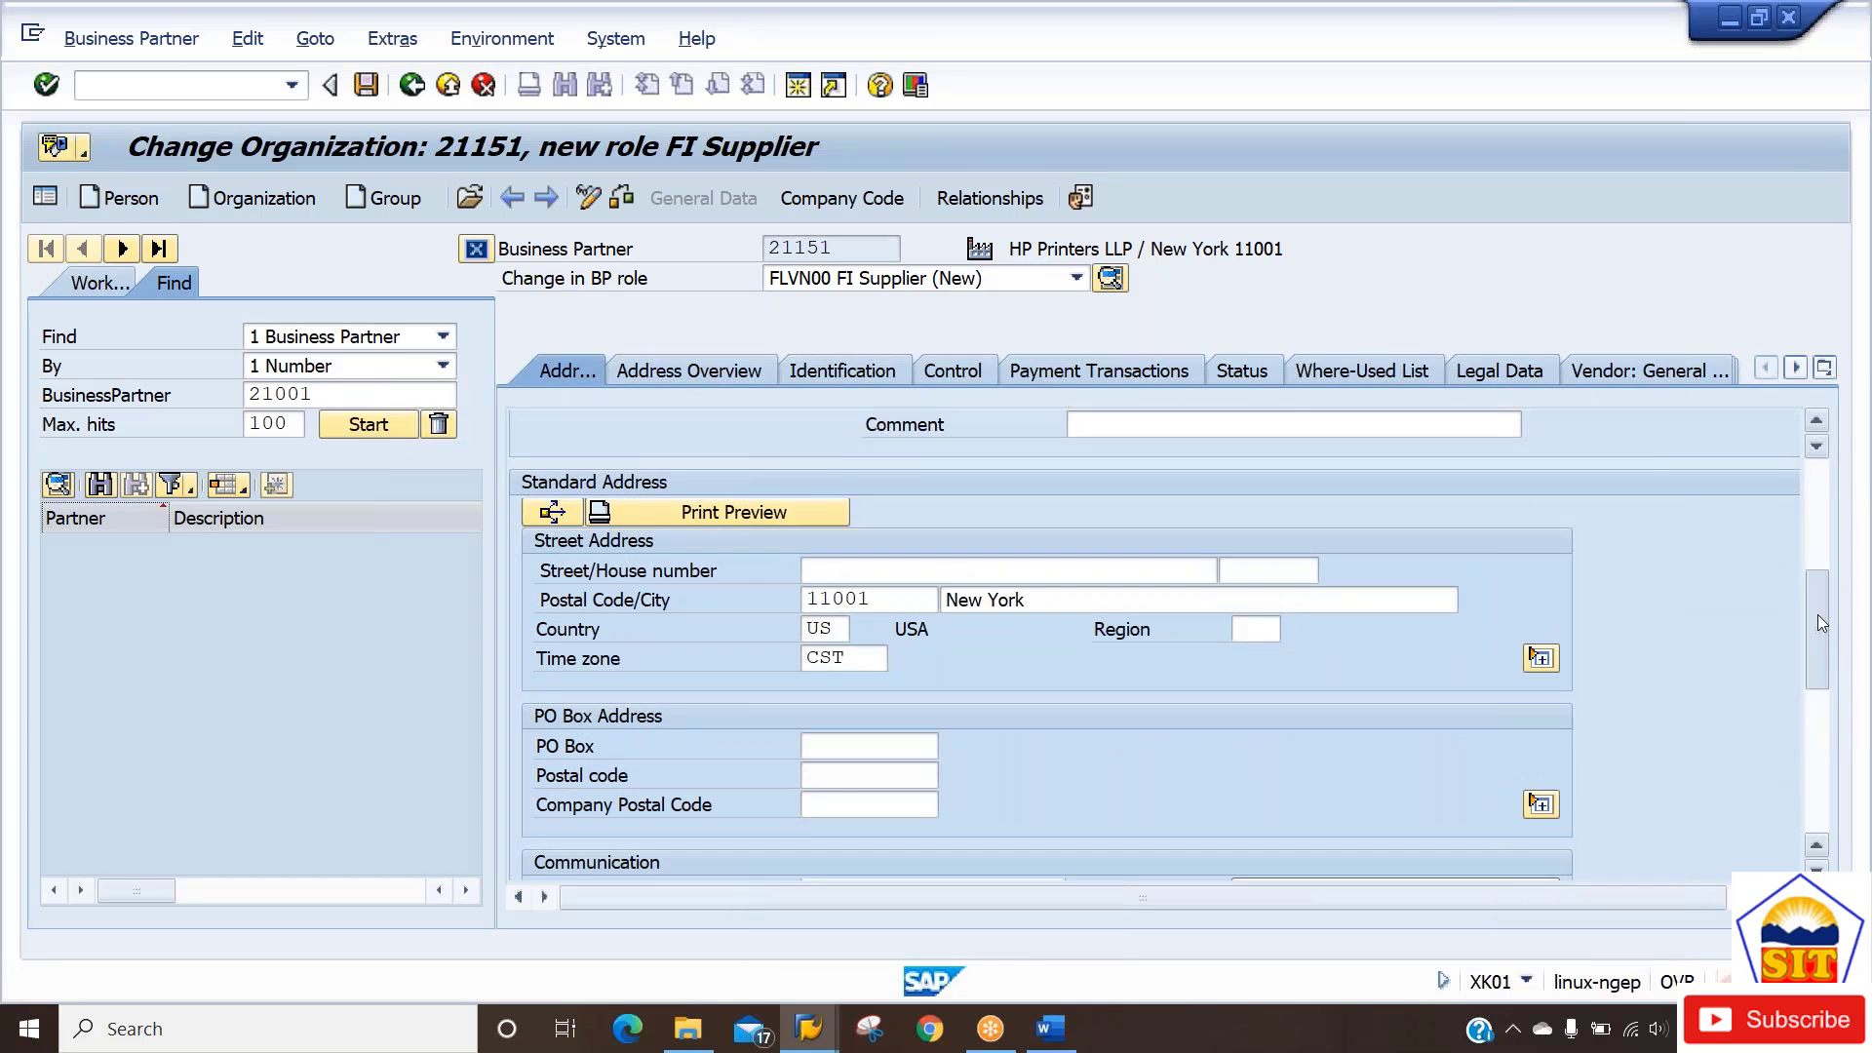
{"action": "left_click", "coordinate": [1640, 371]}
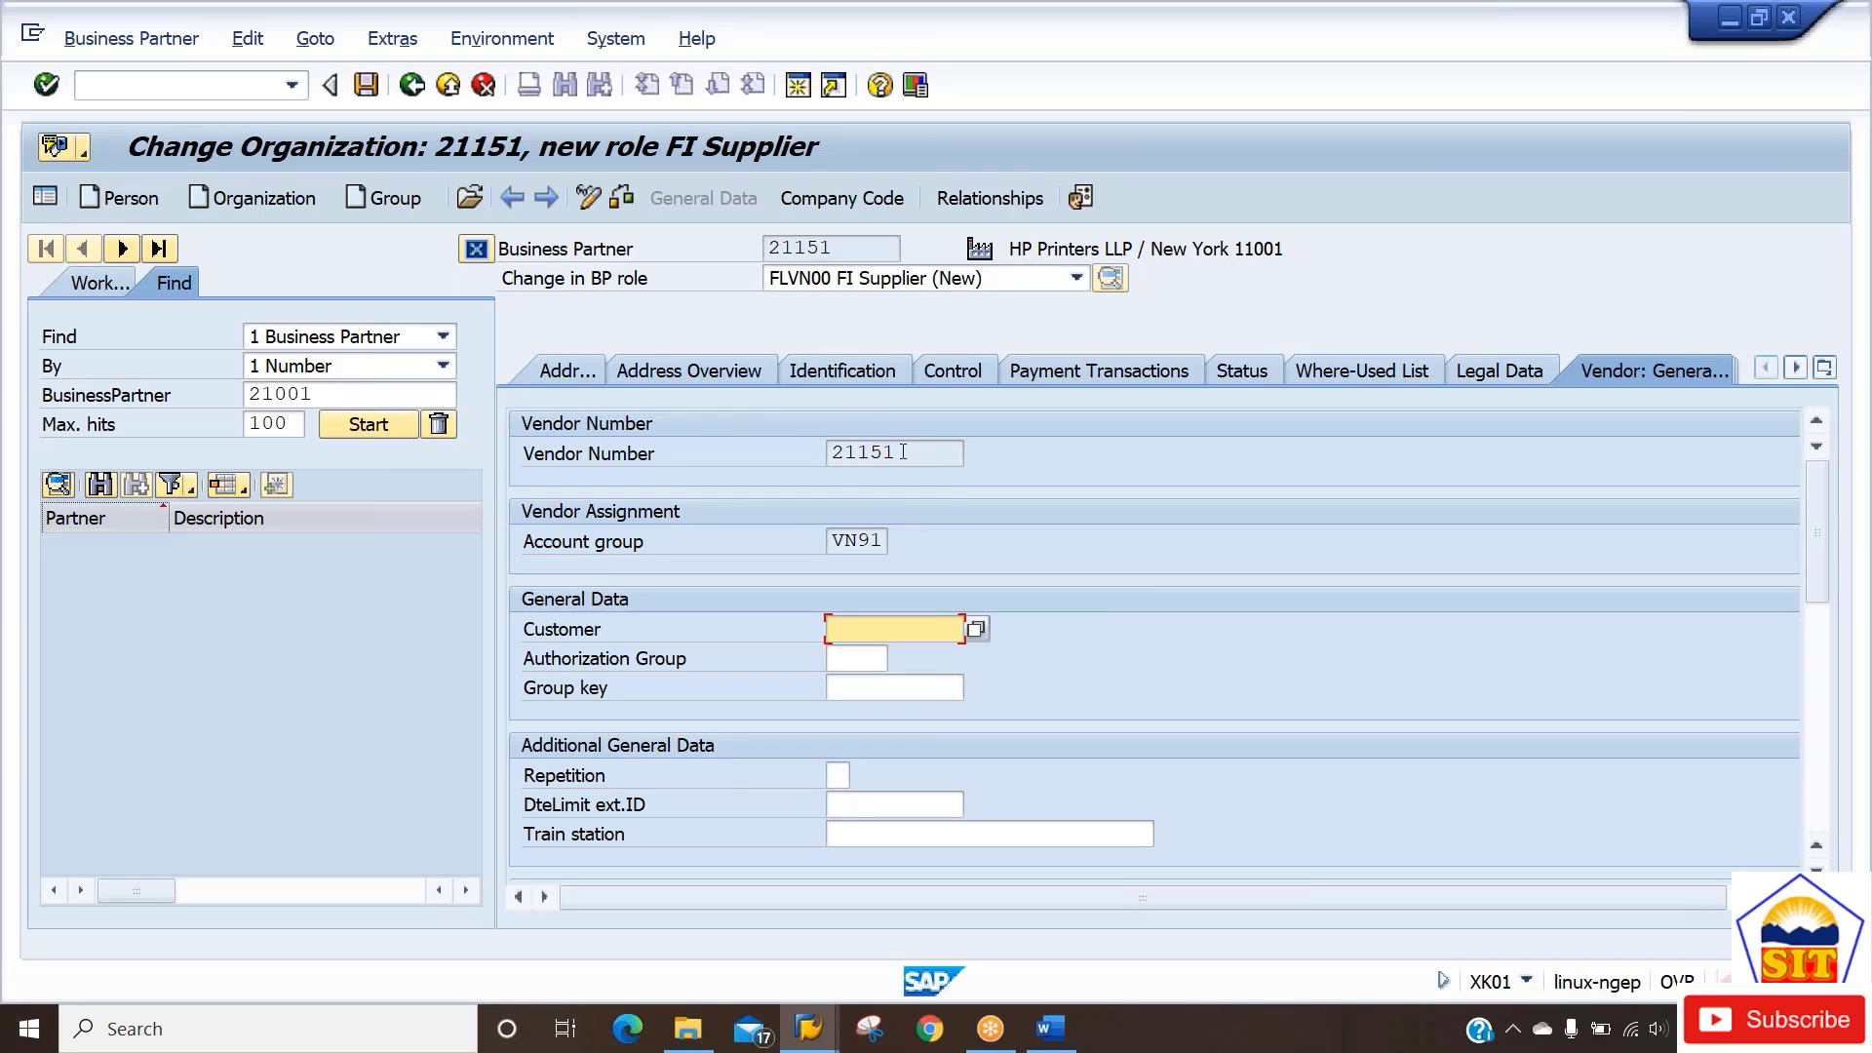
{"action": "left_click_drag", "start_coordinate": [899, 454], "coordinate": [818, 459]}
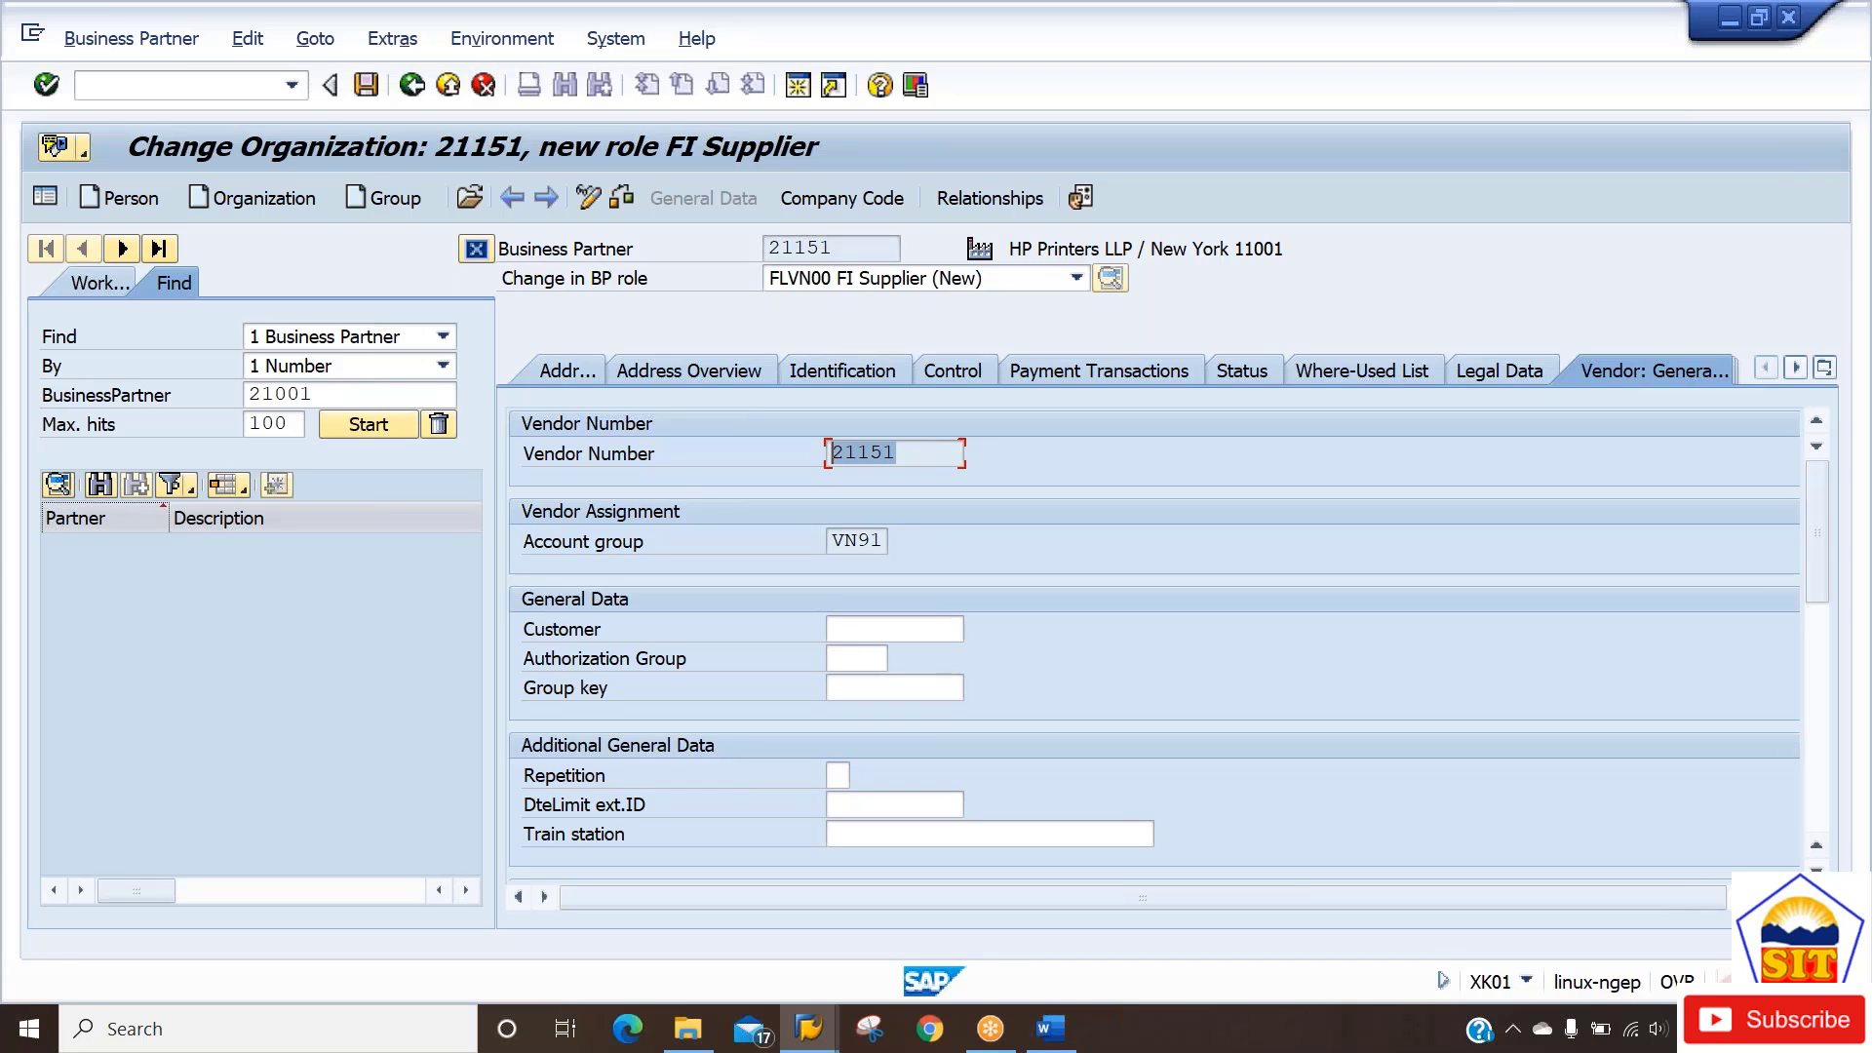
{"action": "left_click", "coordinate": [829, 540]}
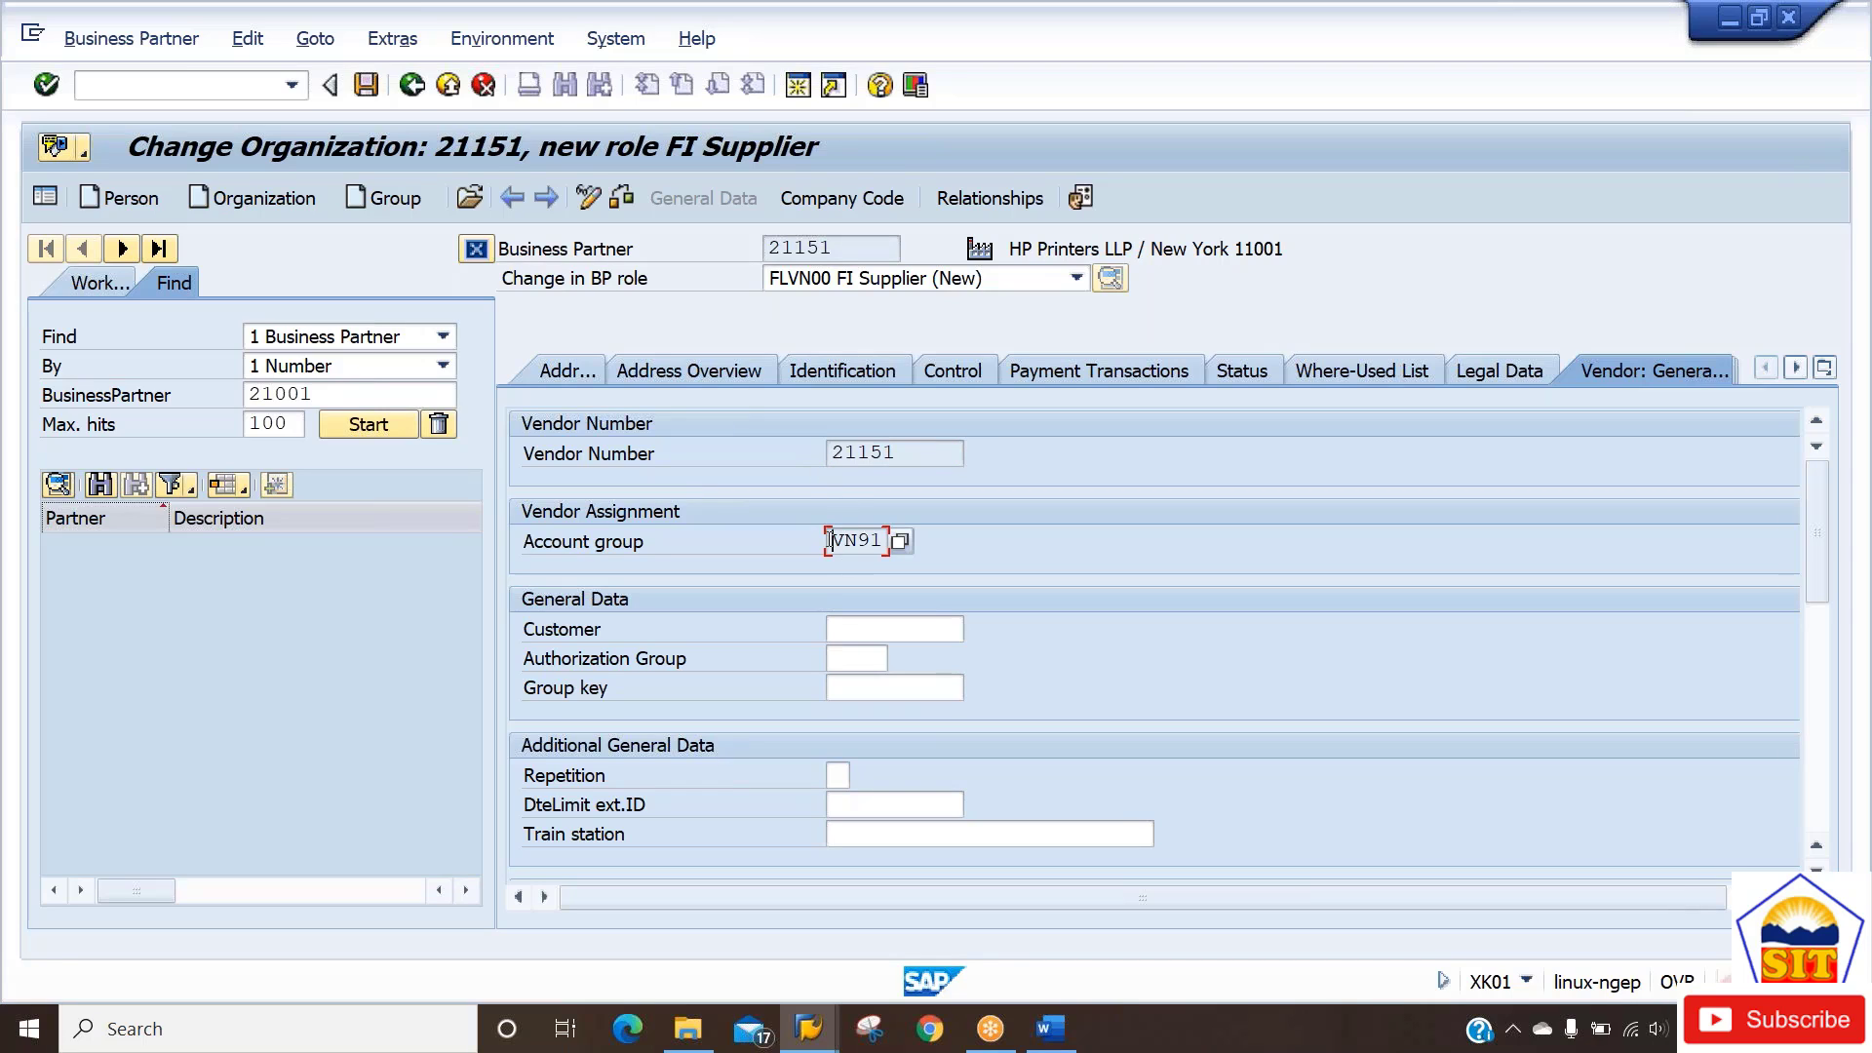
{"action": "left_click_drag", "start_coordinate": [830, 540], "coordinate": [886, 540]}
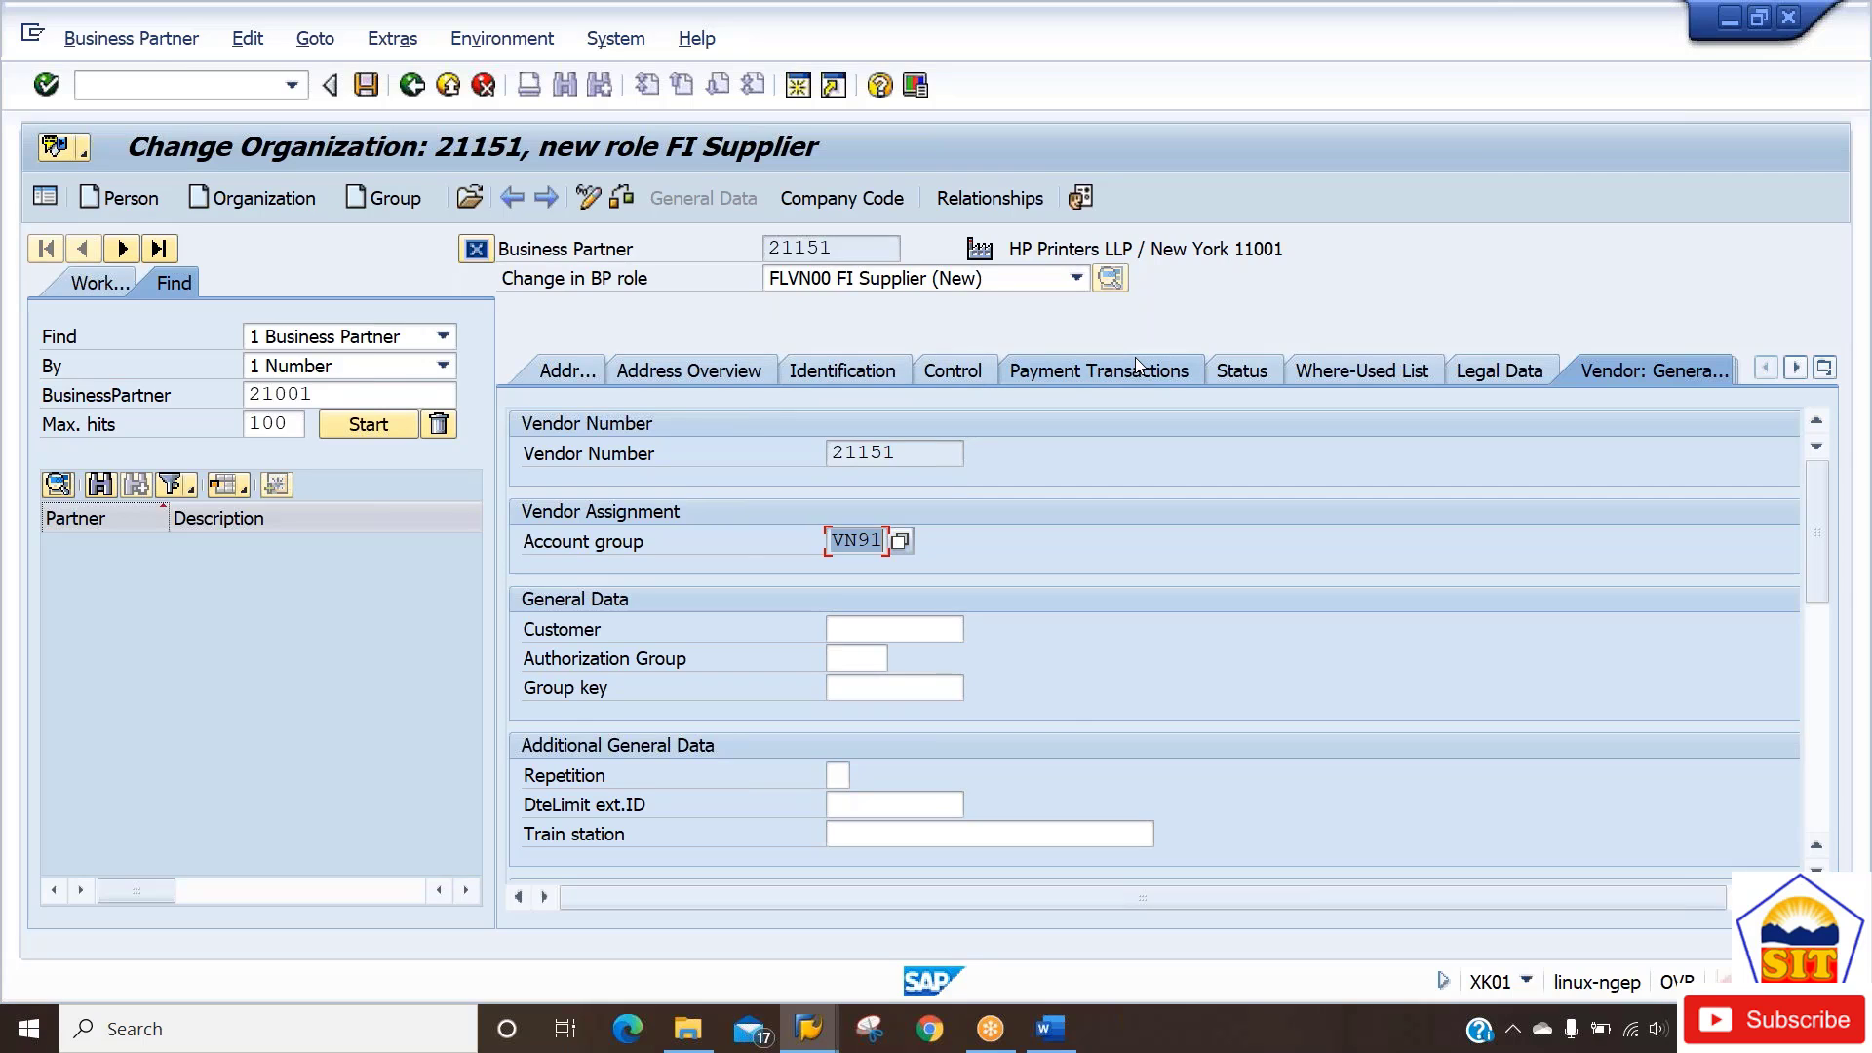
Open the supplier's company code data for company code 2191 and enter reconciliation account 100500.
{"action": "left_click", "coordinate": [837, 200]}
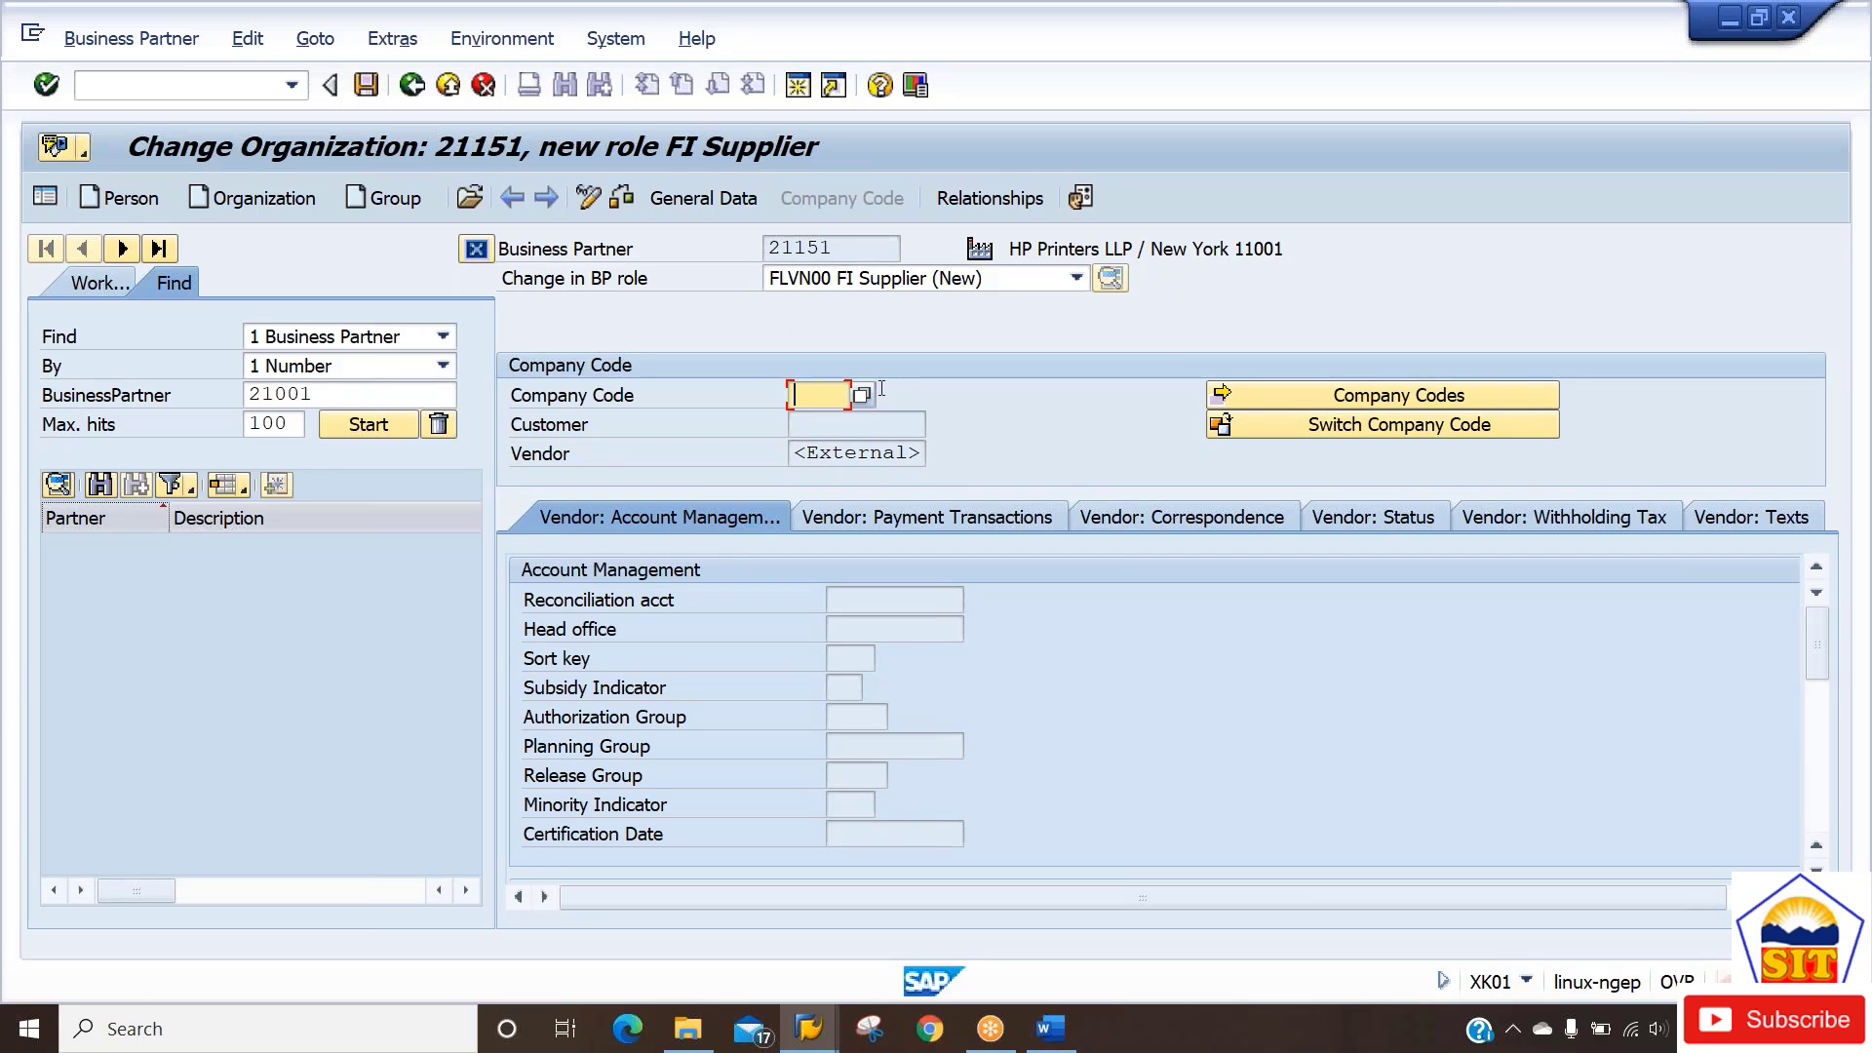
{"action": "type", "text": "2191"}
{"action": "key", "text": "Return"}
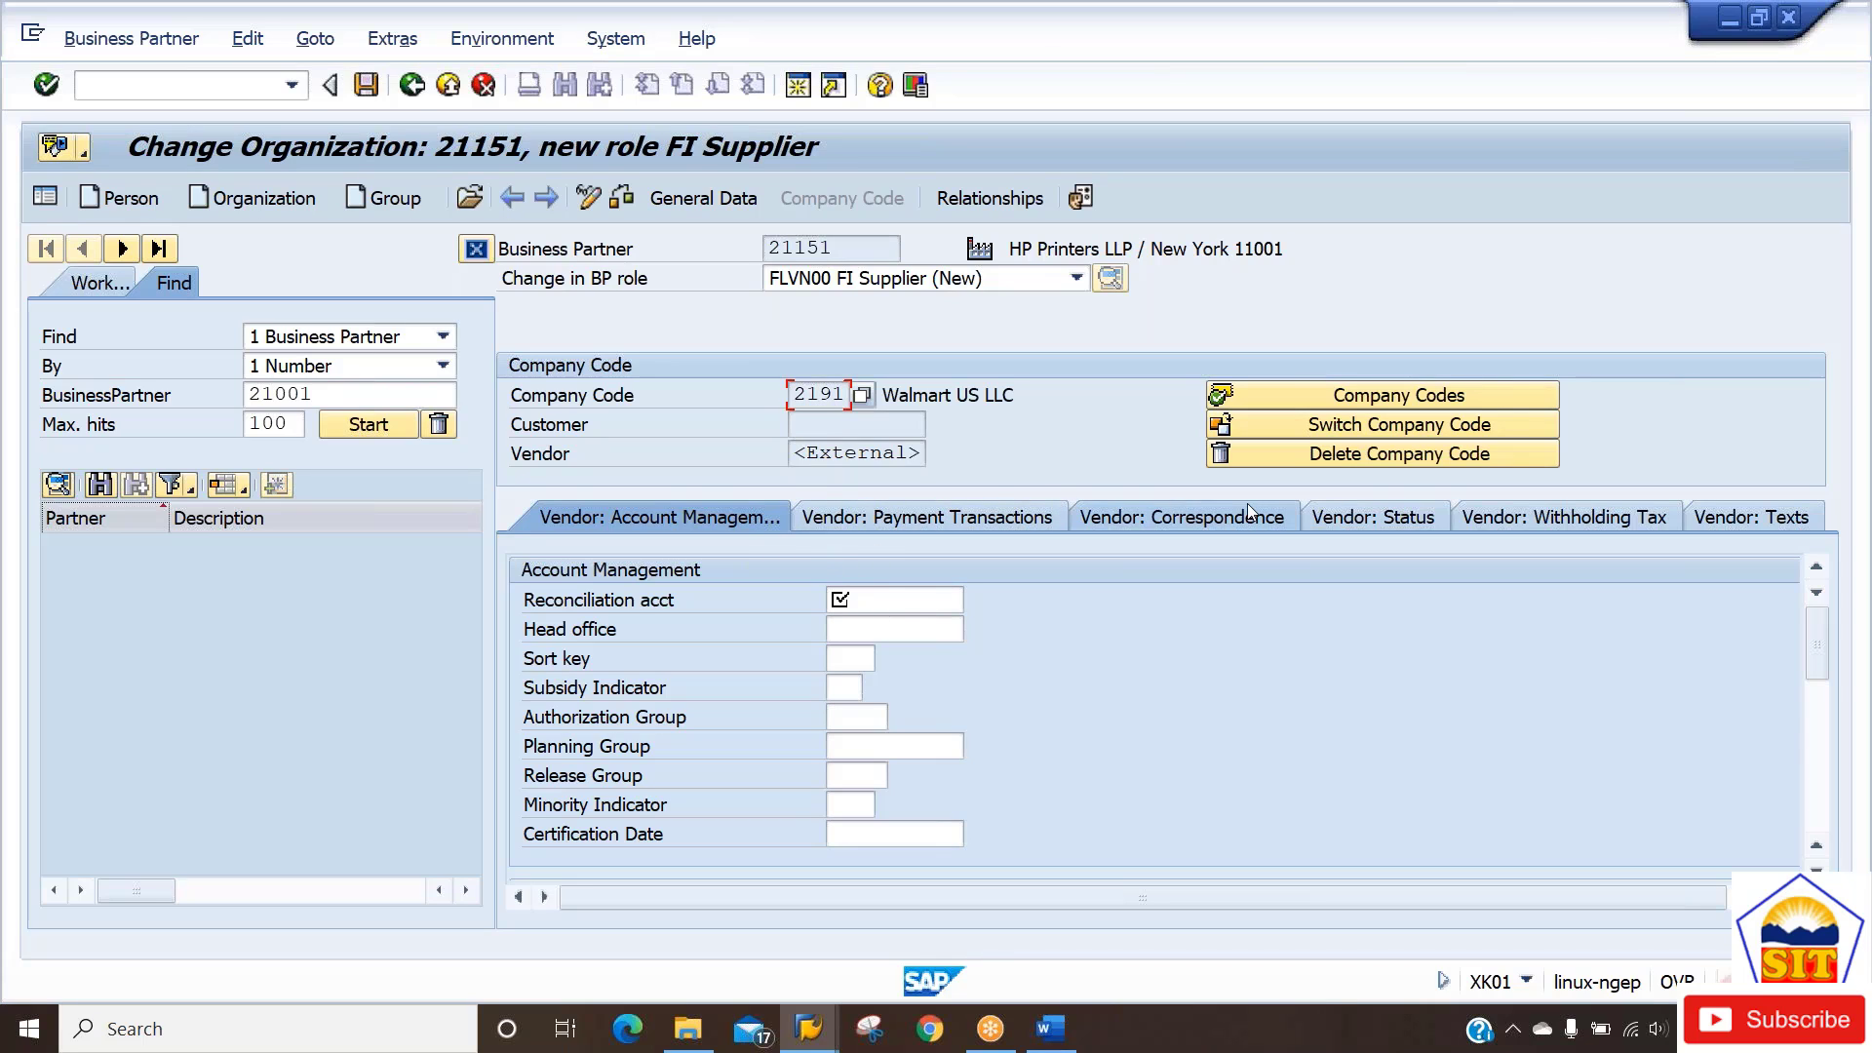
{"action": "left_click", "coordinate": [875, 600]}
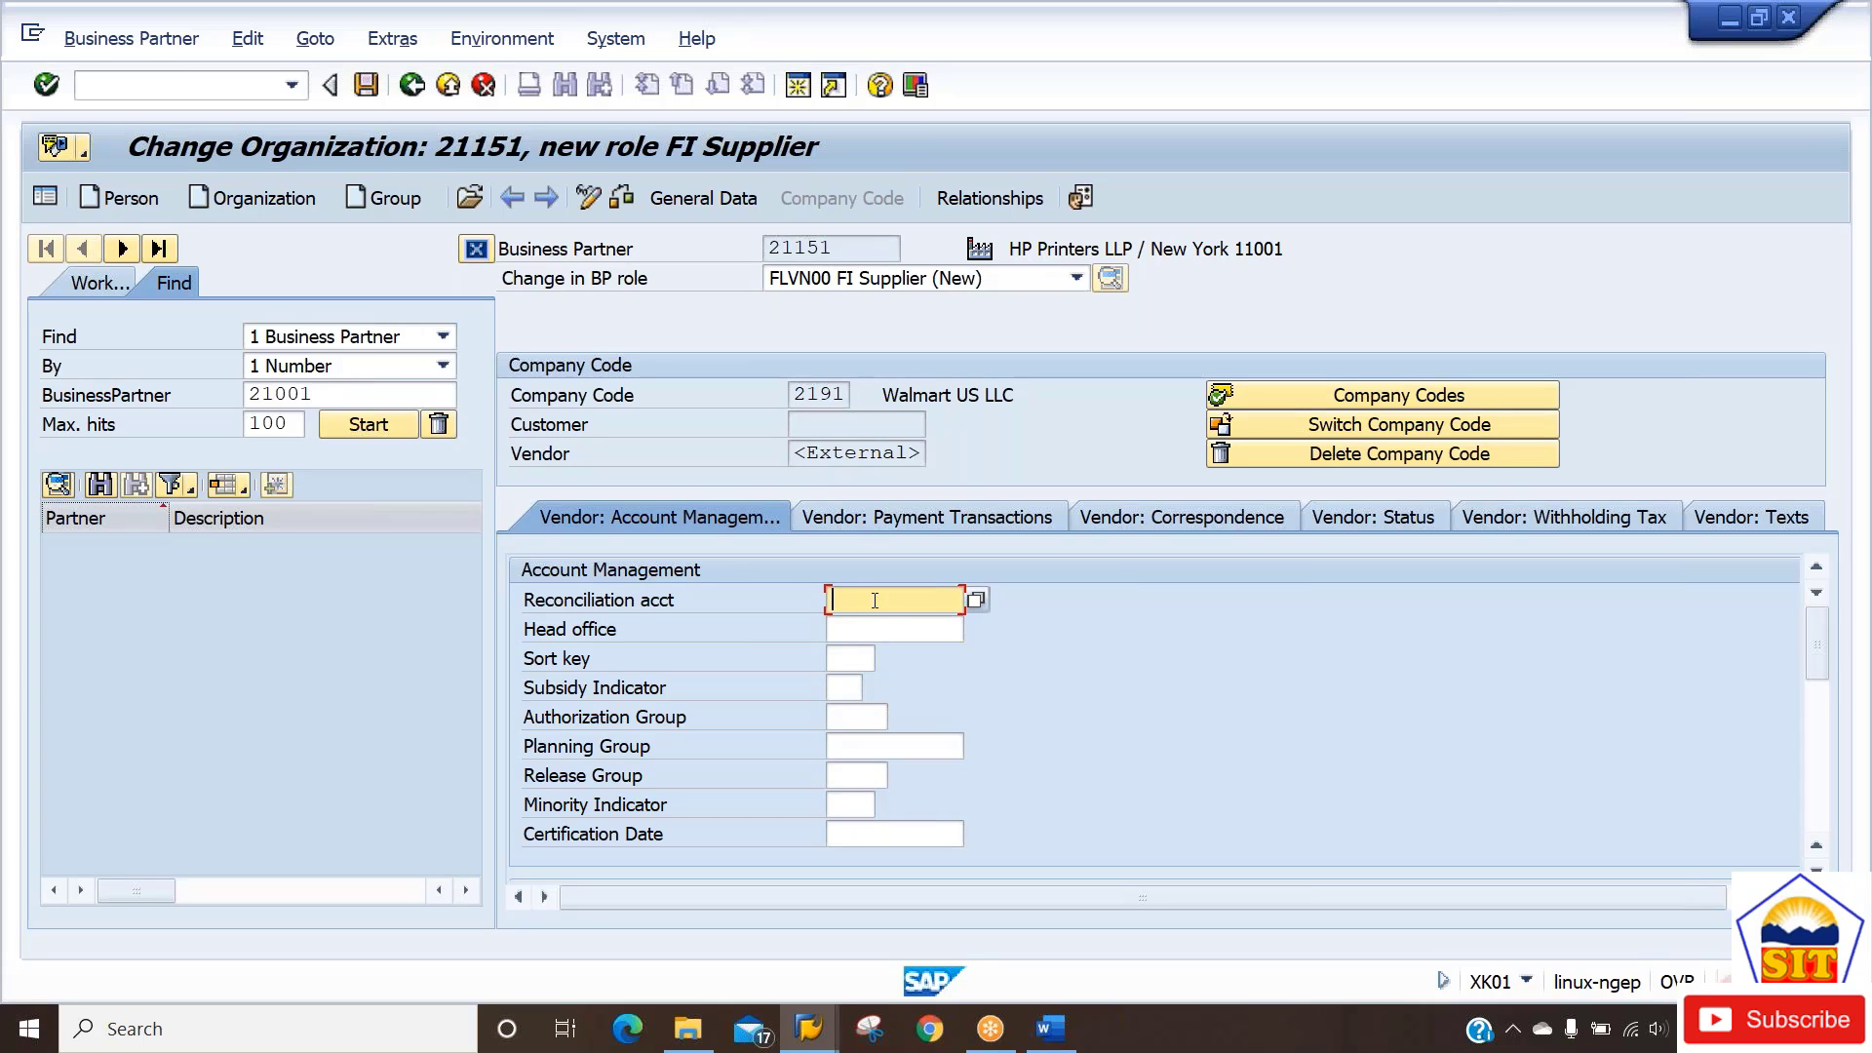
{"action": "type", "text": "100500"}
Set the vendor's payment terms to 0001 and save the FI Supplier role.
{"action": "left_click", "coordinate": [916, 522]}
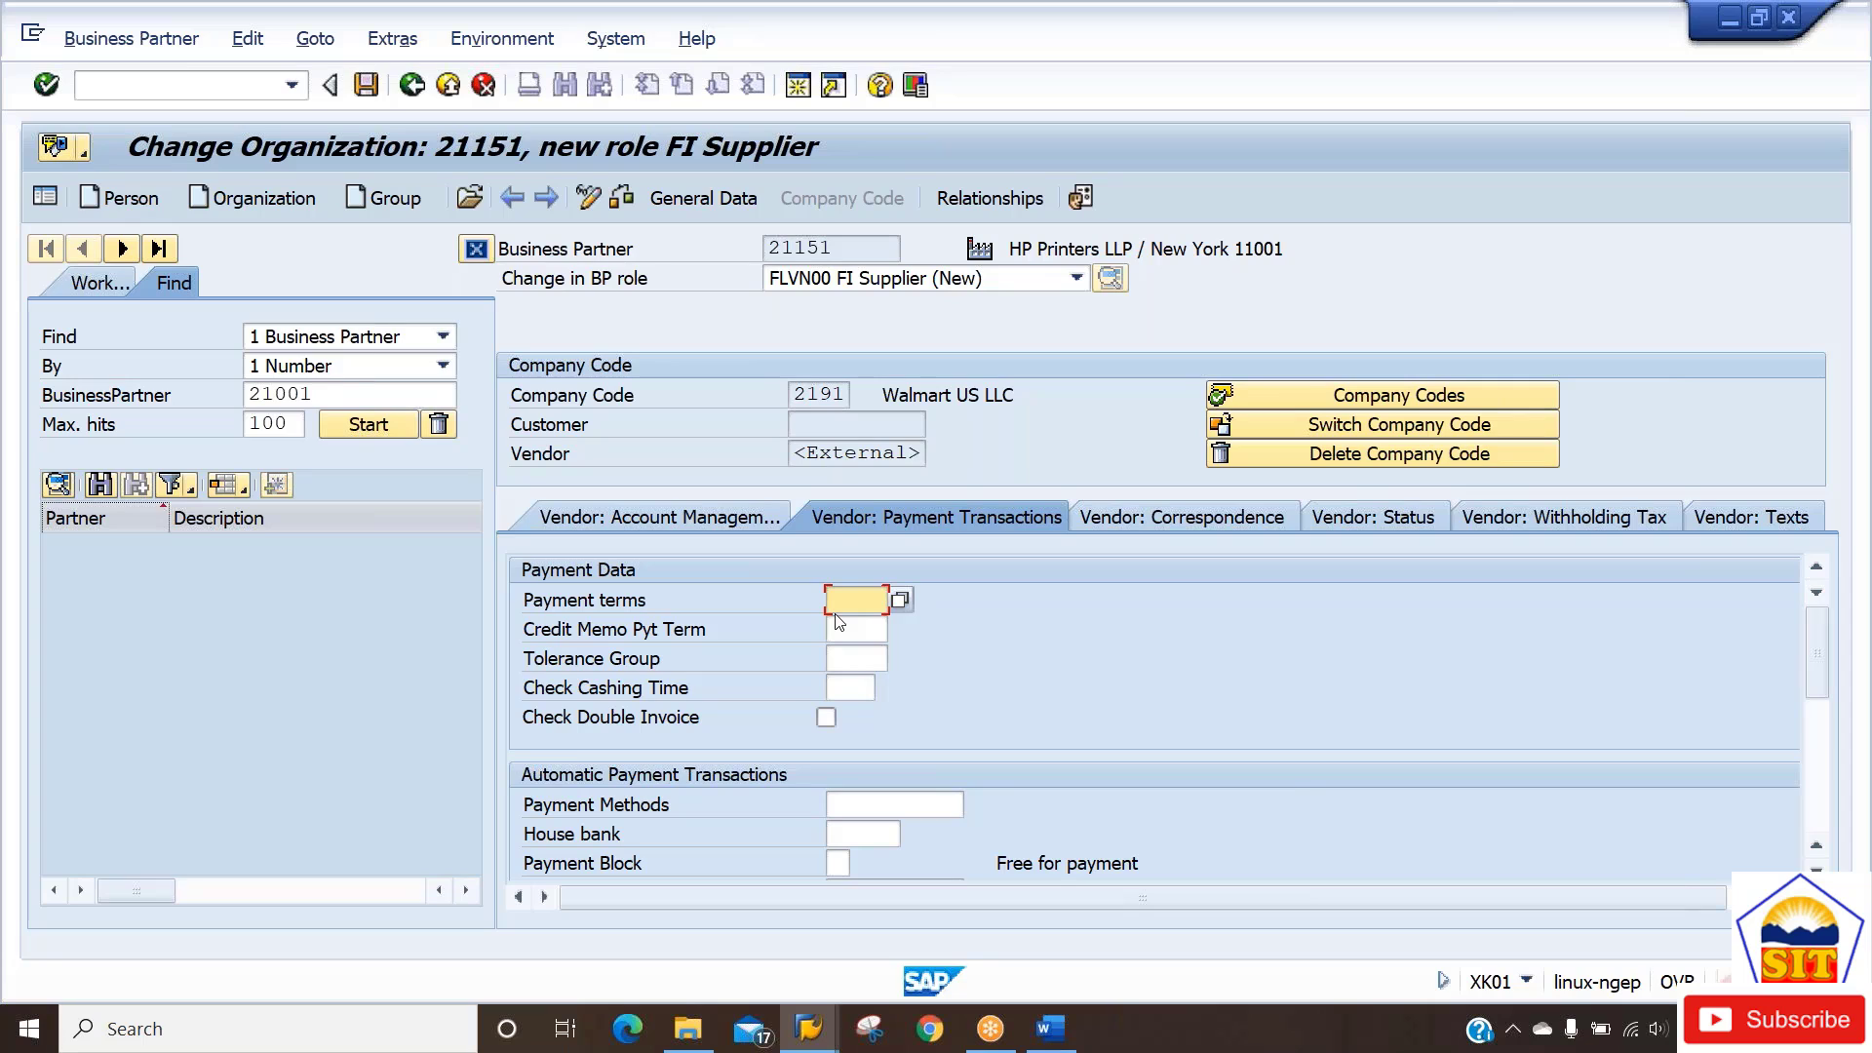
{"action": "type", "text": "0001"}
{"action": "key", "text": "Tab"}
{"action": "key", "text": "Tab"}
{"action": "key", "text": "Tab"}
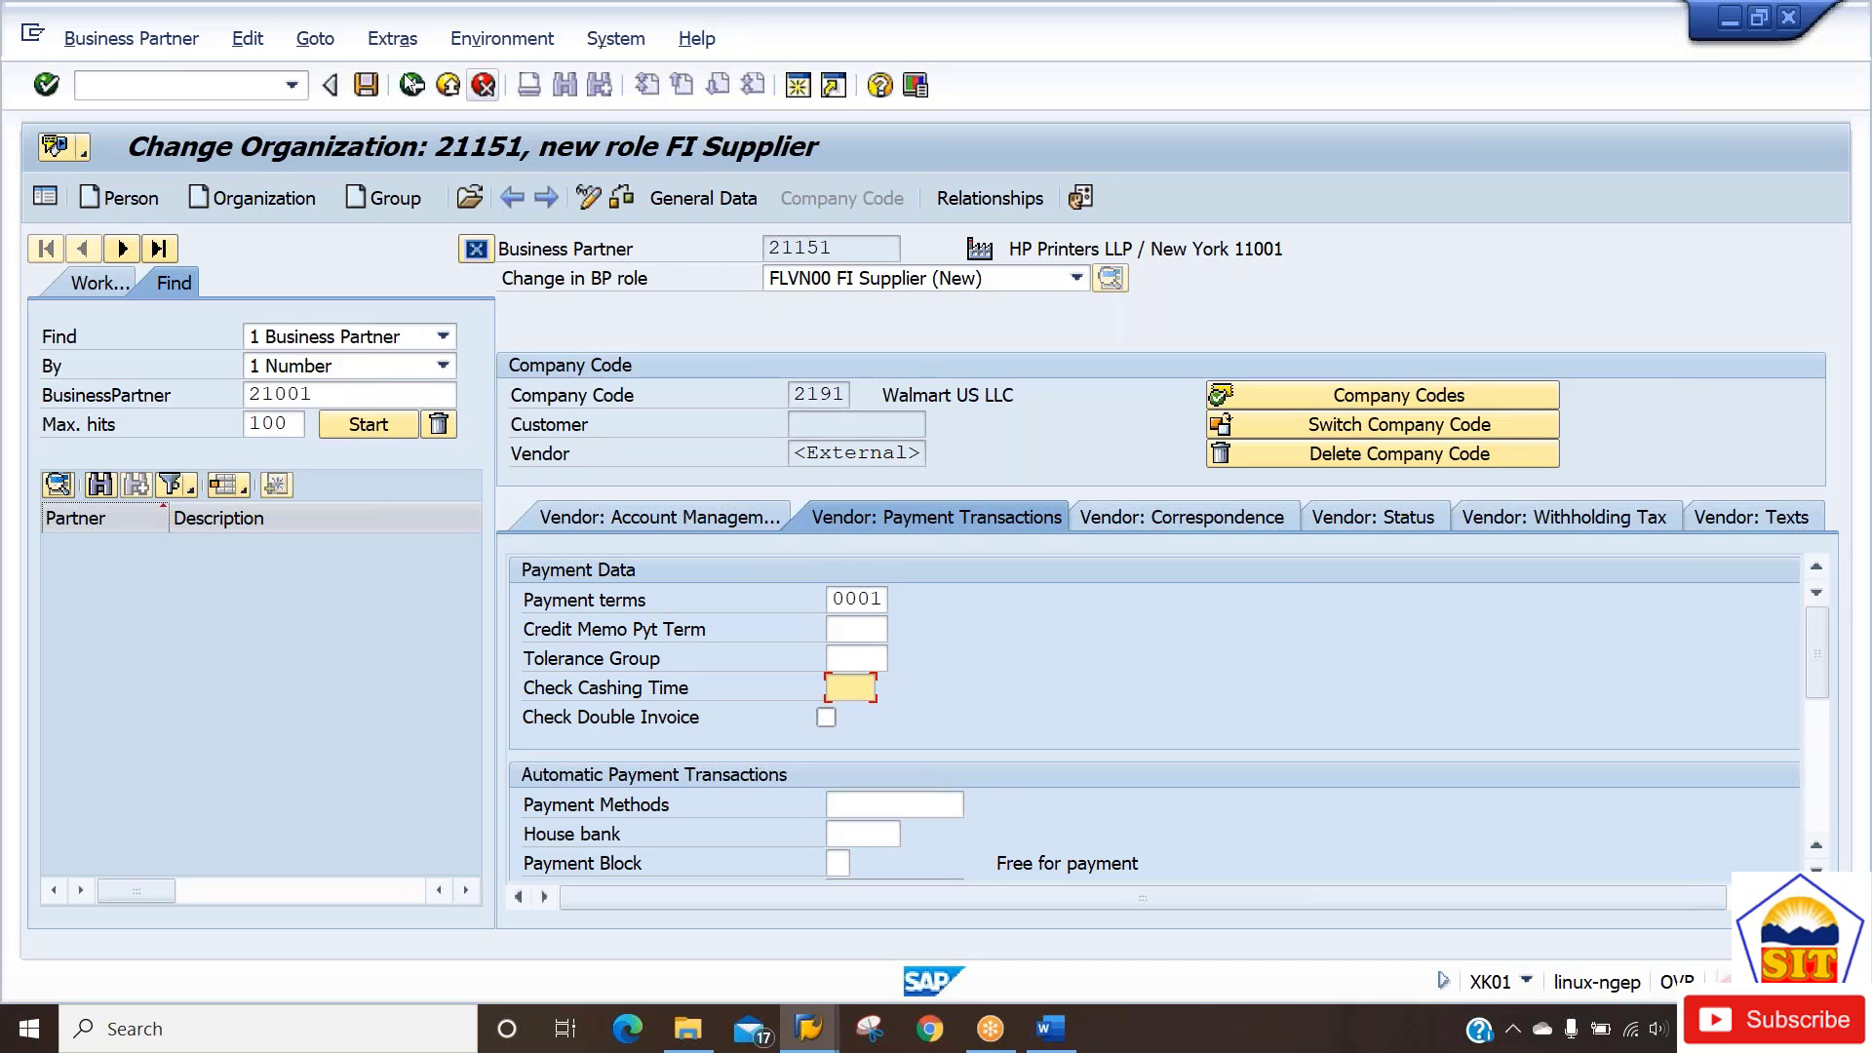
{"action": "left_click", "coordinate": [366, 86]}
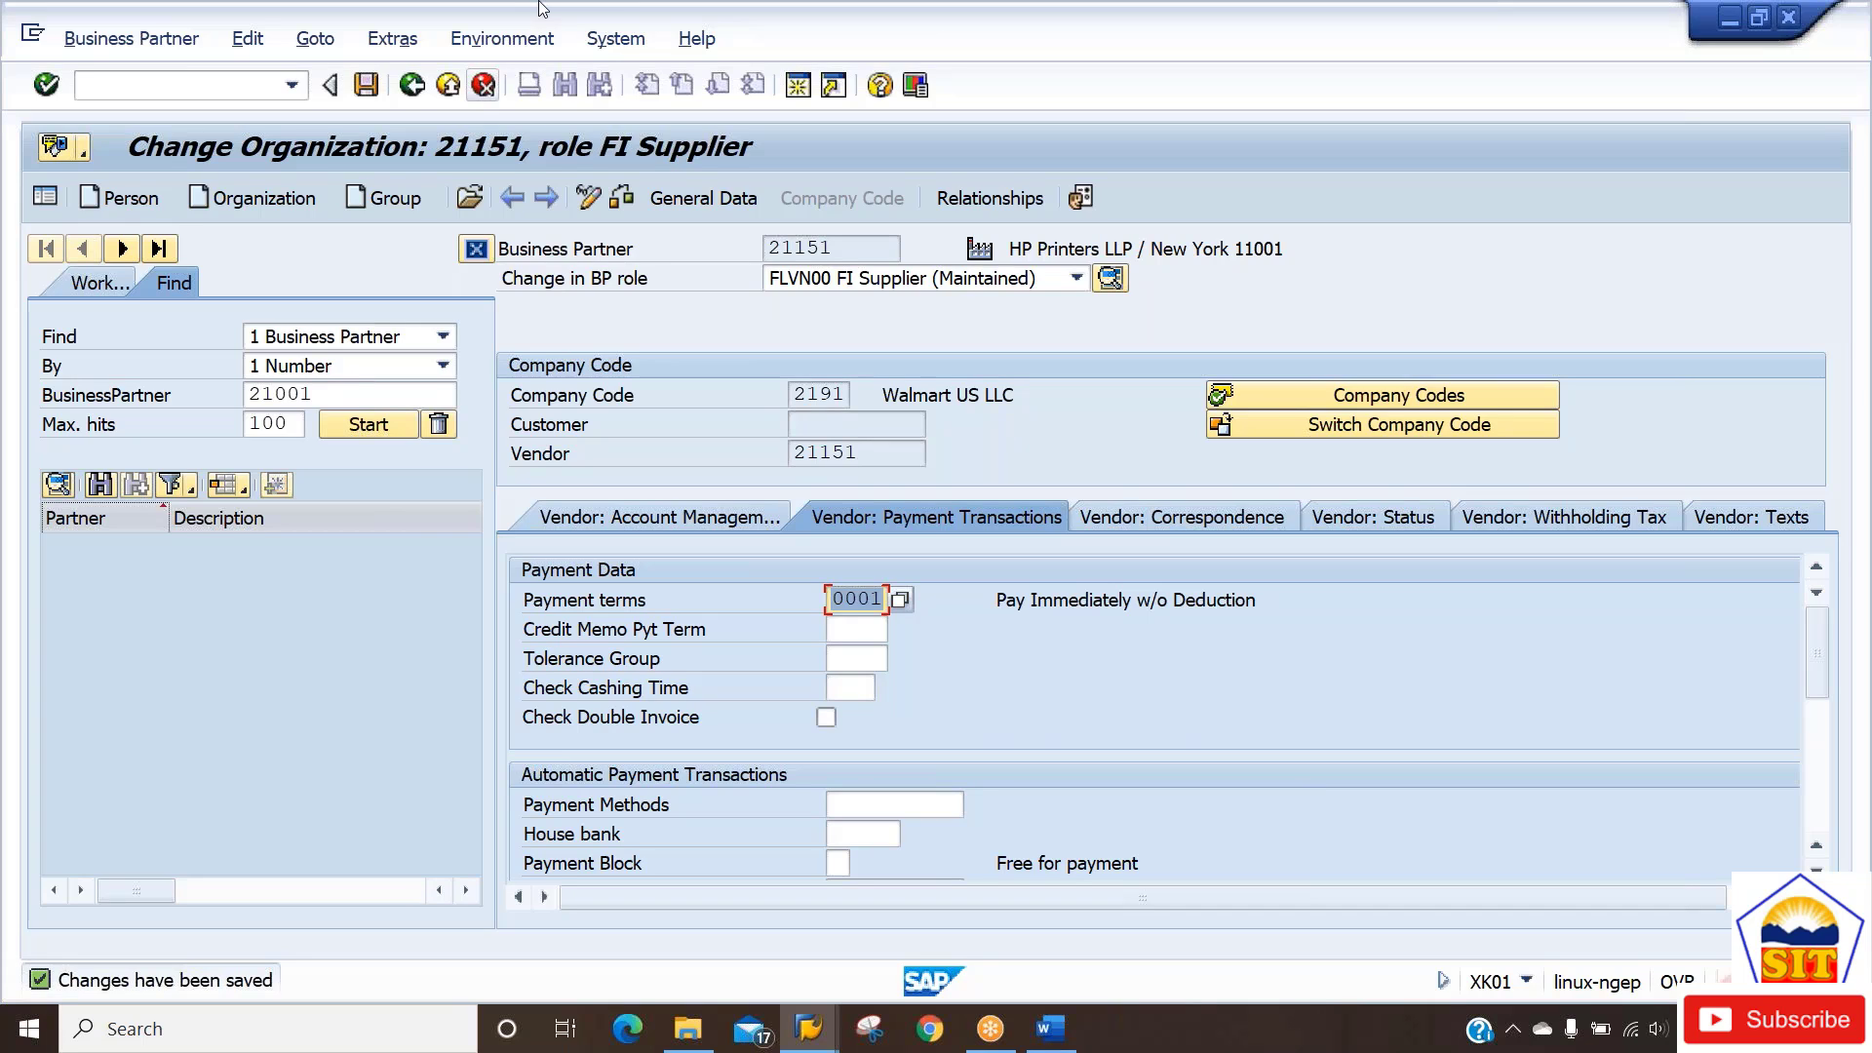
Go to vendor invoice entry (F-43), enter document date 07.12.2020 and move on to the first line item's account.
{"action": "left_click", "coordinate": [841, 248]}
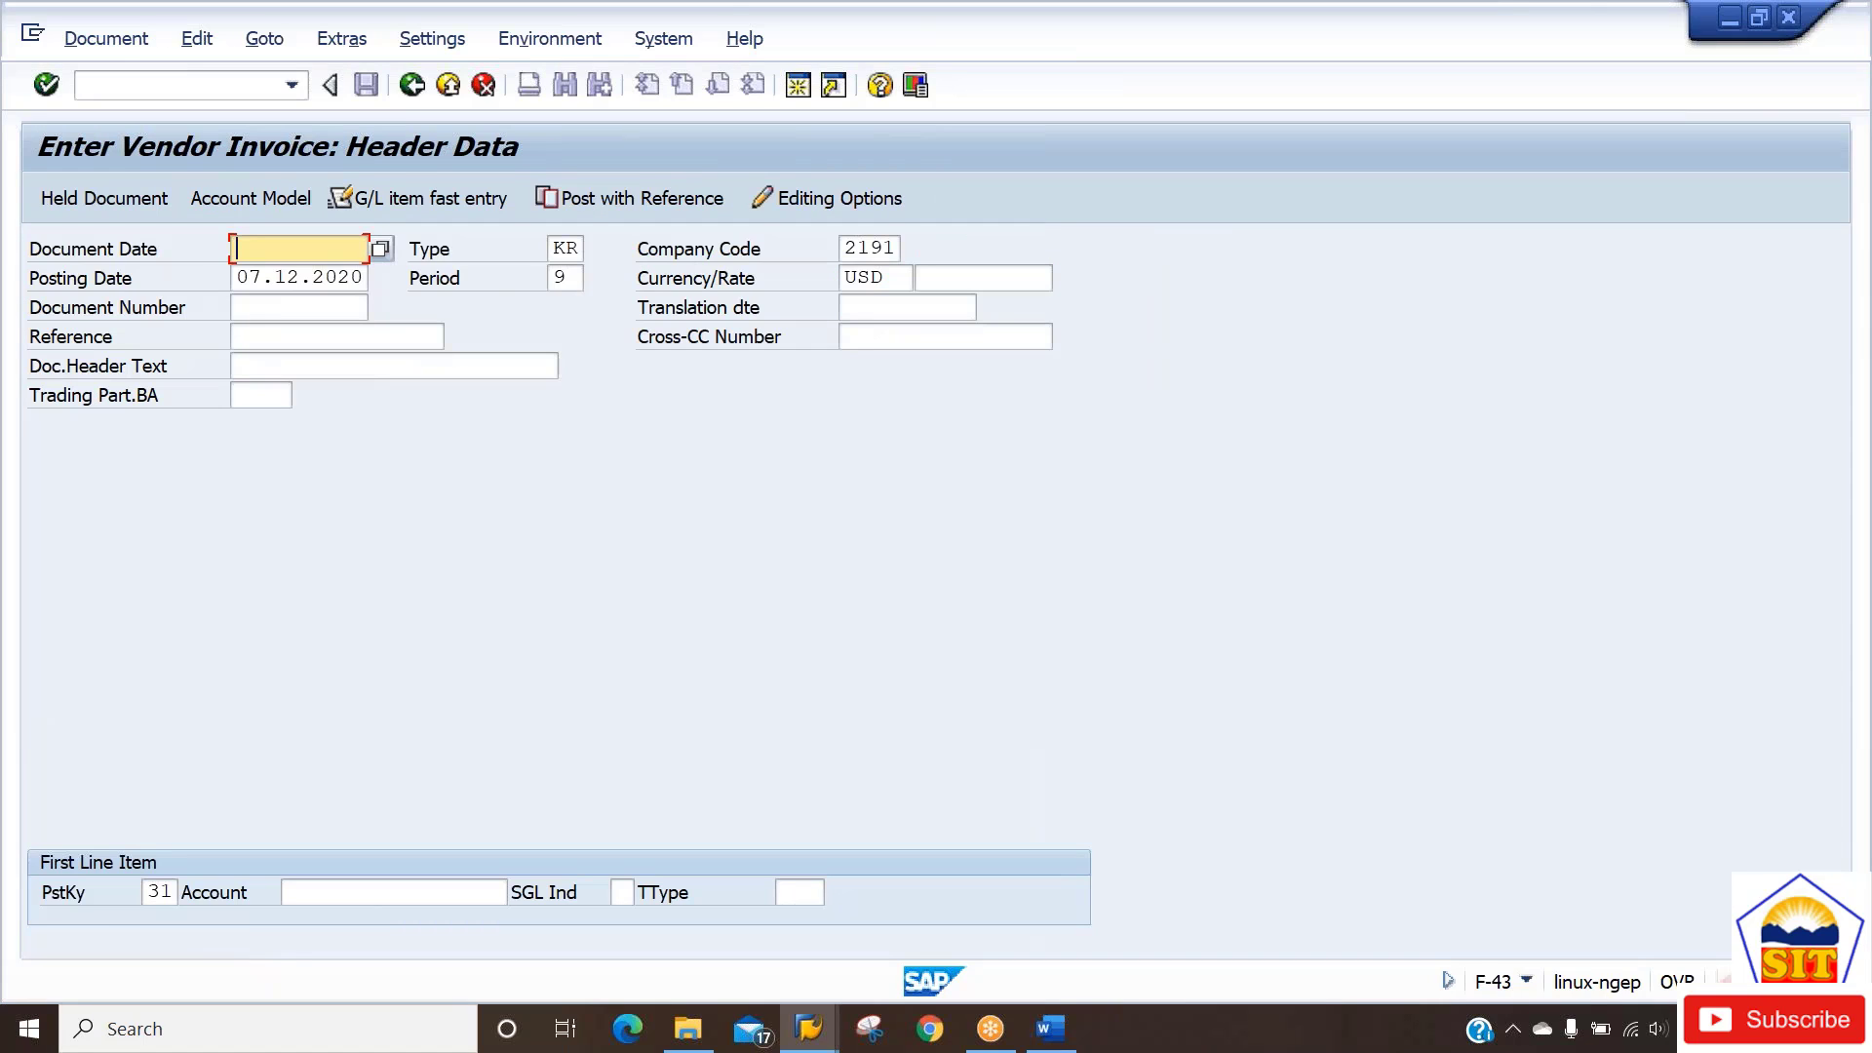
{"action": "type", "text": "07.12.2020"}
{"action": "key", "text": "Tab"}
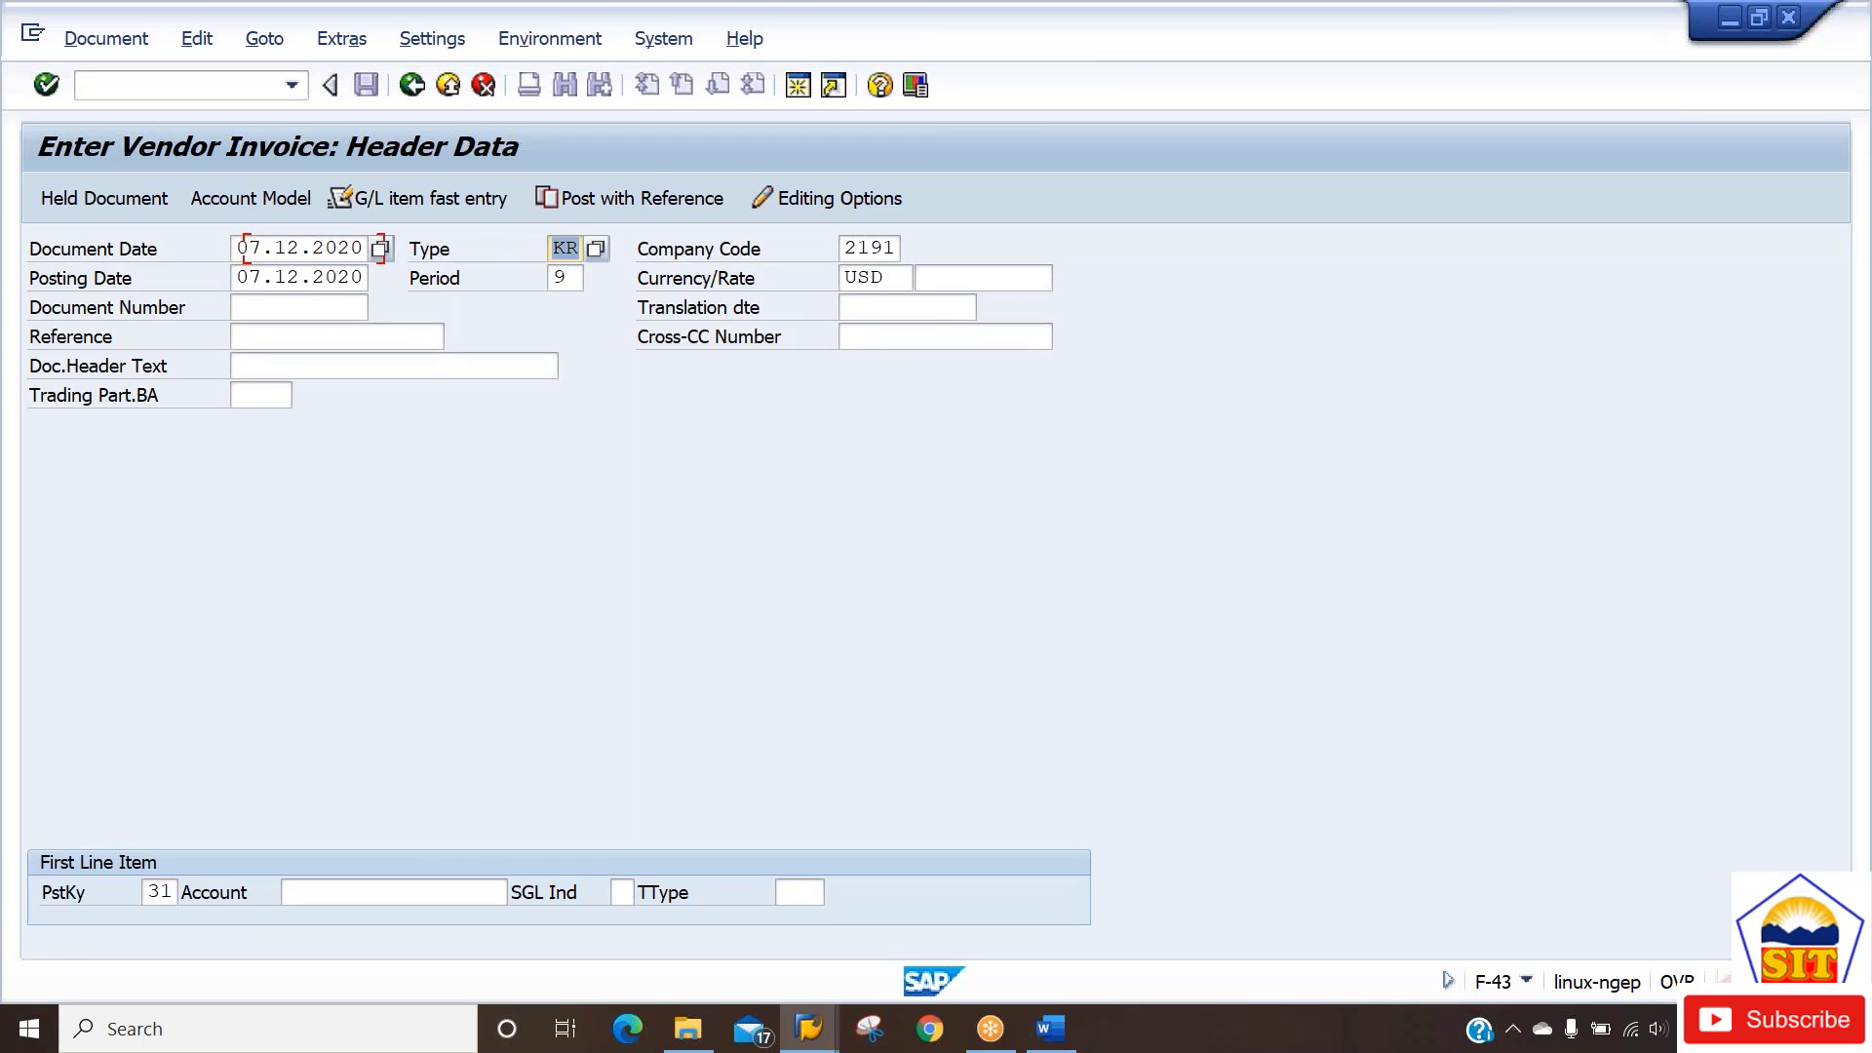
{"action": "key", "text": "Tab"}
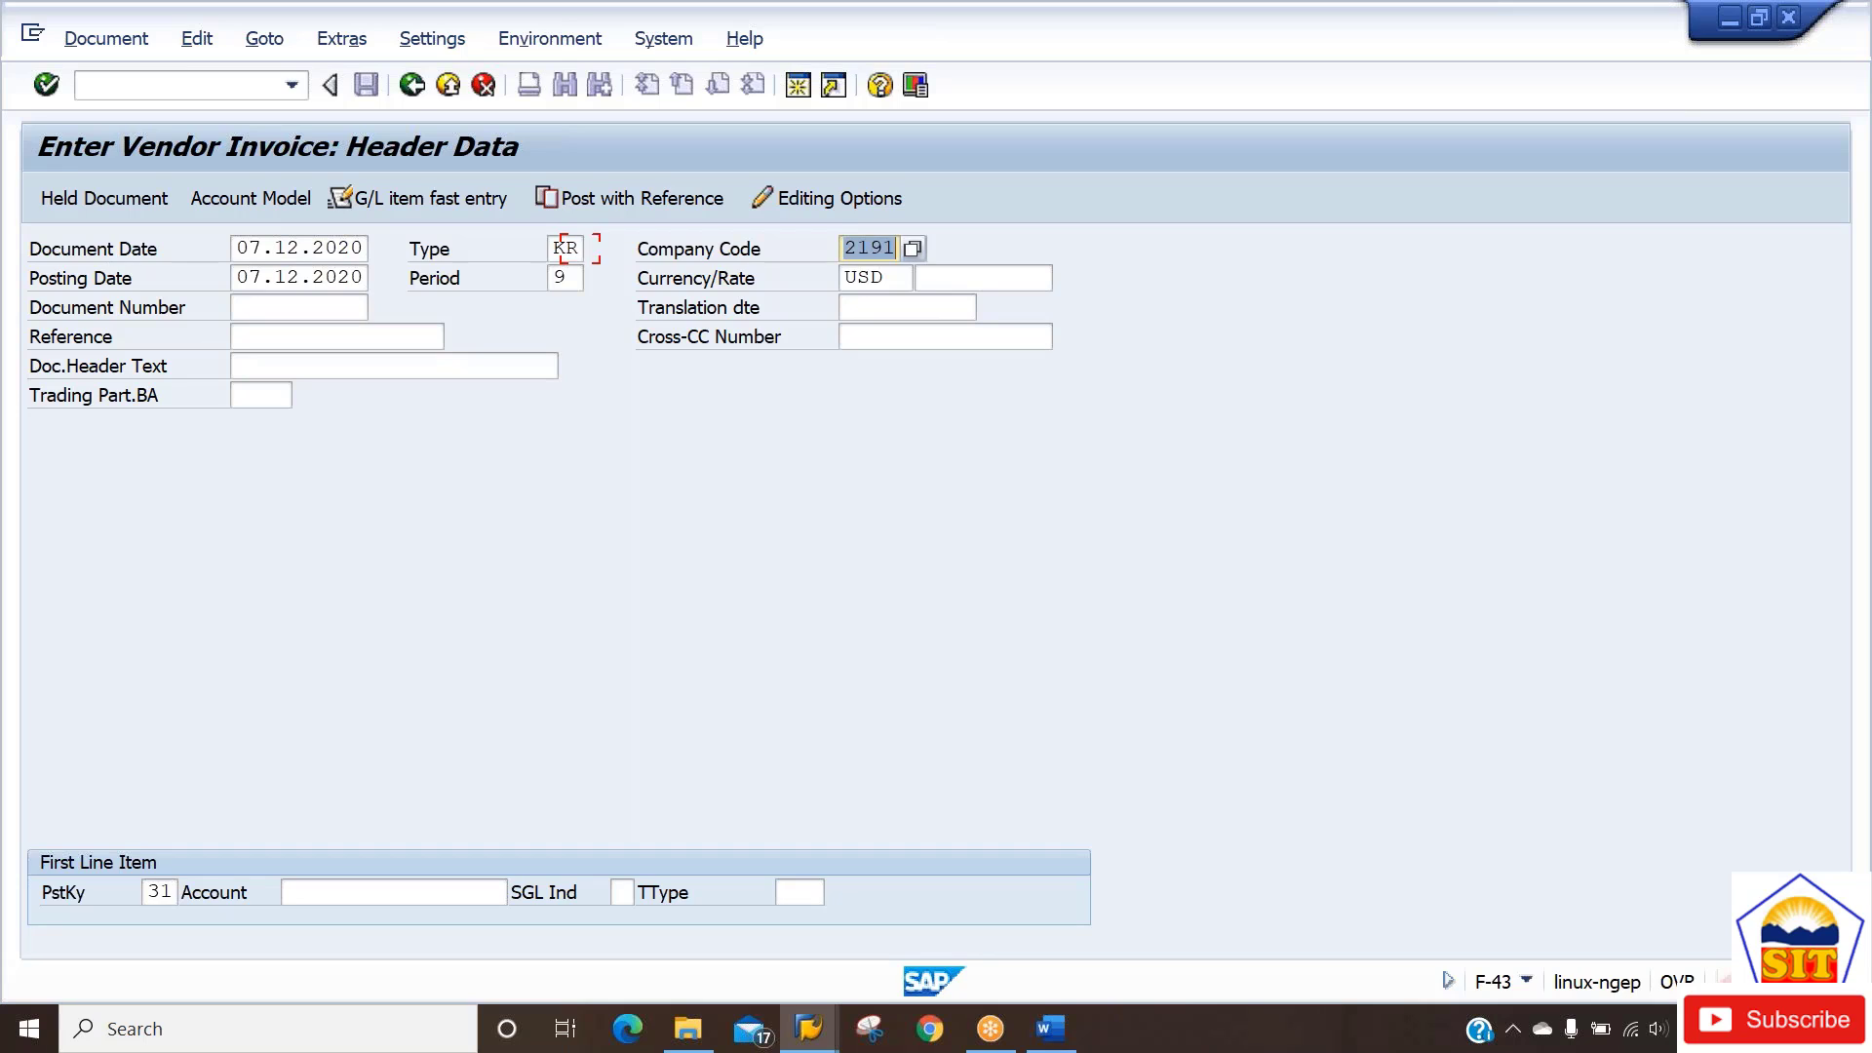
{"action": "key", "text": "Tab"}
{"action": "key", "text": "Tab"}
{"action": "key", "text": "Tab"}
{"action": "key", "text": "Tab"}
{"action": "key", "text": "Tab"}
{"action": "key", "text": "Tab"}
{"action": "key", "text": "Tab"}
{"action": "key", "text": "Tab"}
{"action": "key", "text": "Tab"}
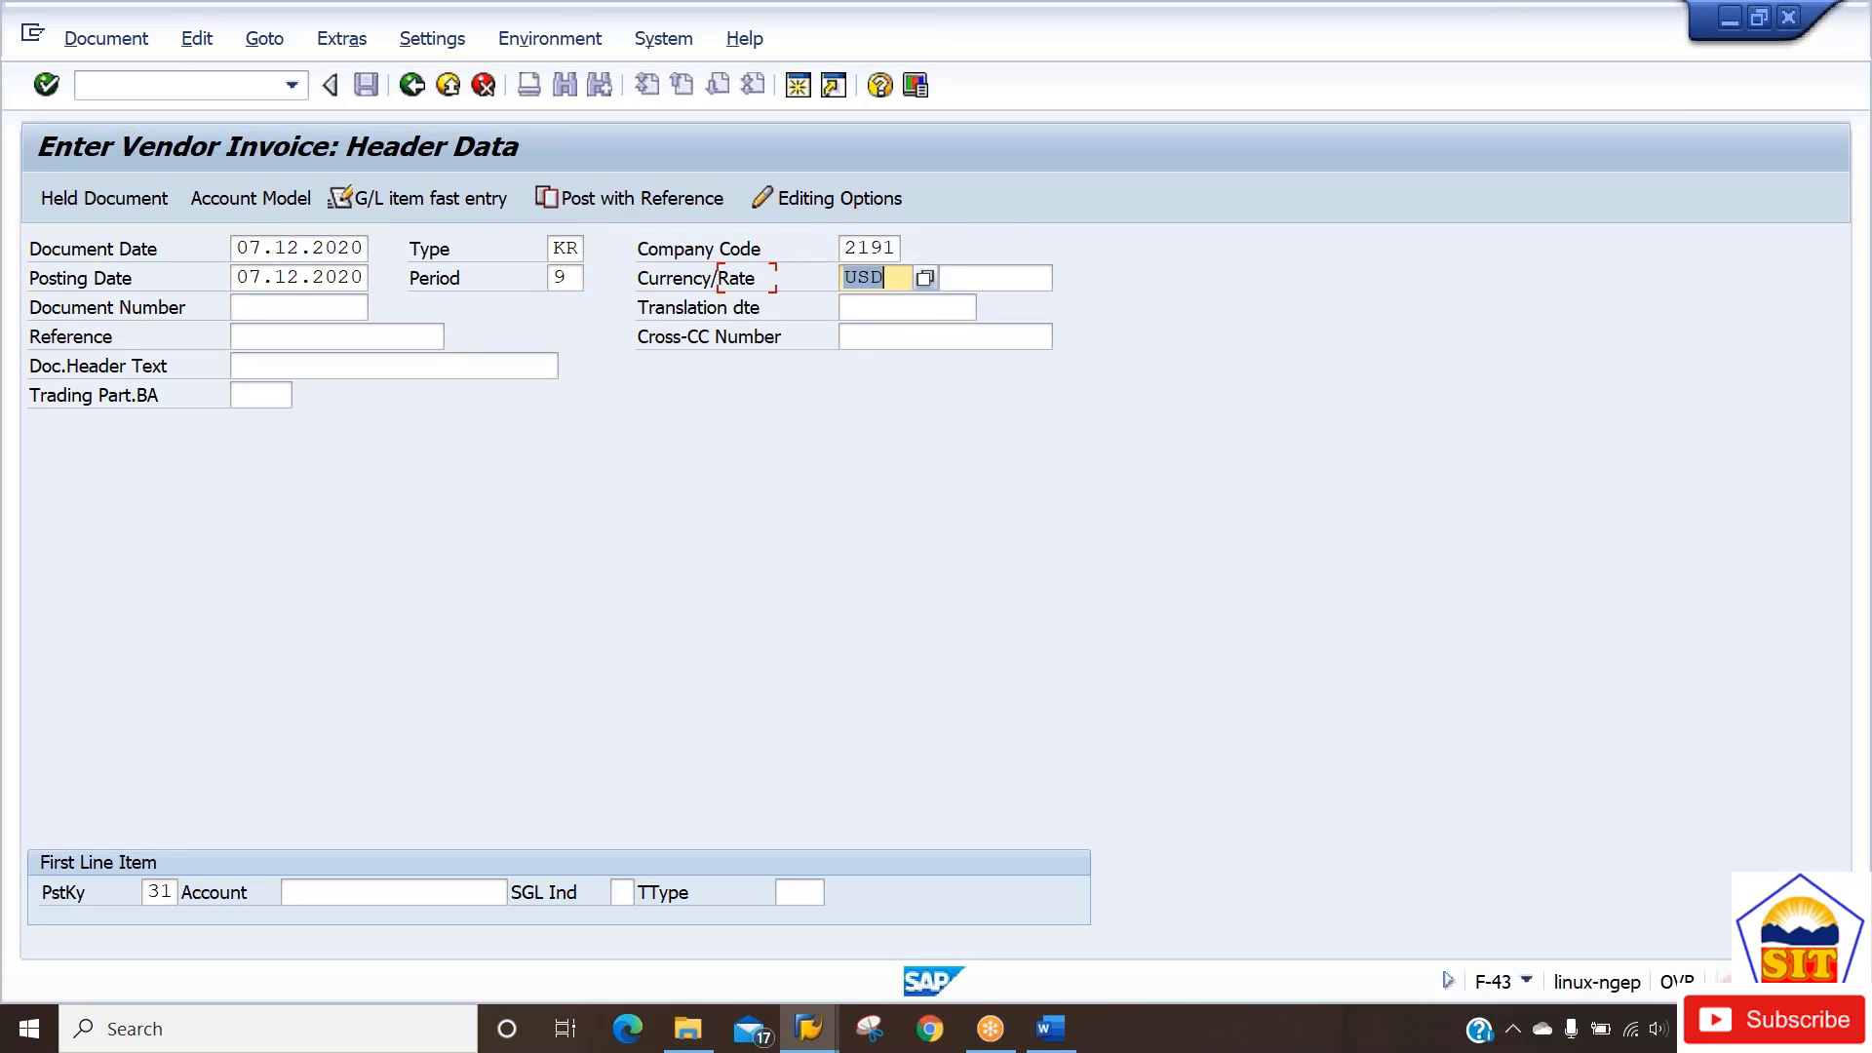
{"action": "key", "text": "Tab"}
{"action": "key", "text": "Tab"}
{"action": "key", "text": "Tab"}
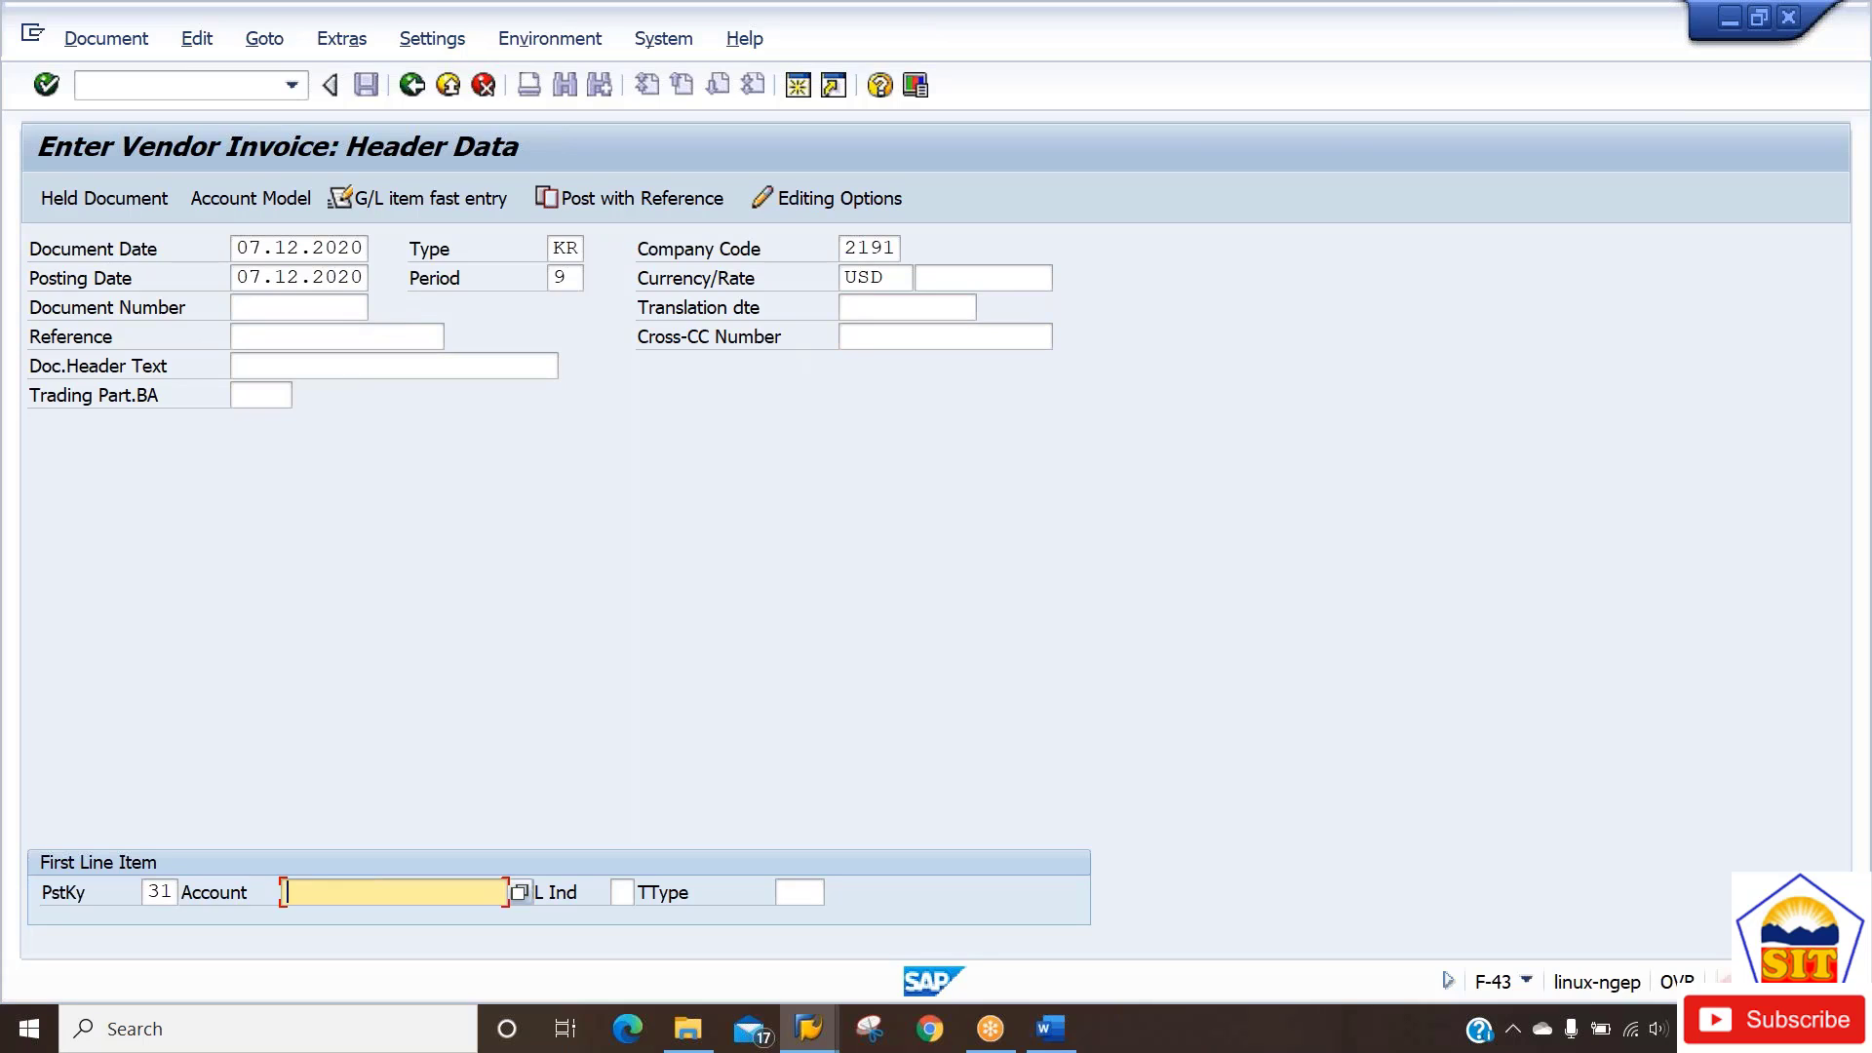
{"action": "type", "text": "21191"}
{"action": "key", "text": "Return"}
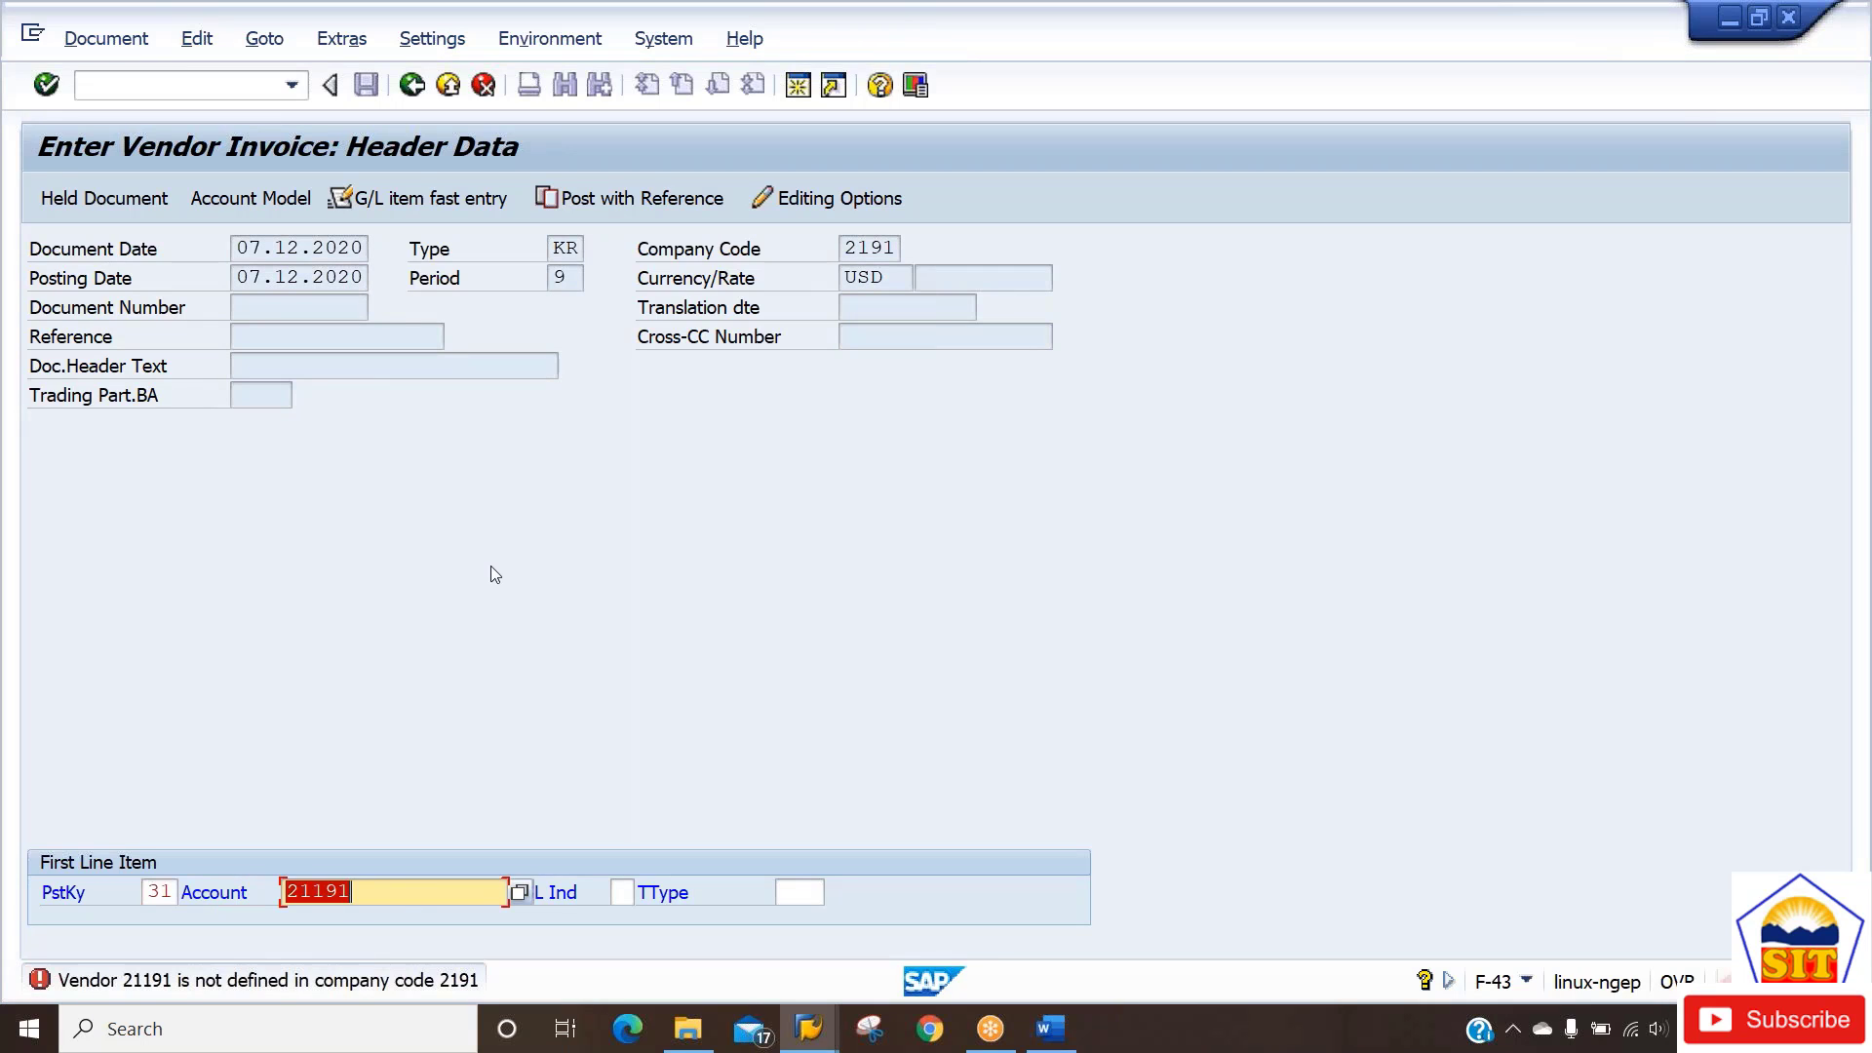
{"action": "key", "text": "BackSpace"}
Choose HP Printers LLP from the suppliers of company code 2191 as the first line item's account and proceed to the vendor item.
{"action": "left_click", "coordinate": [519, 892]}
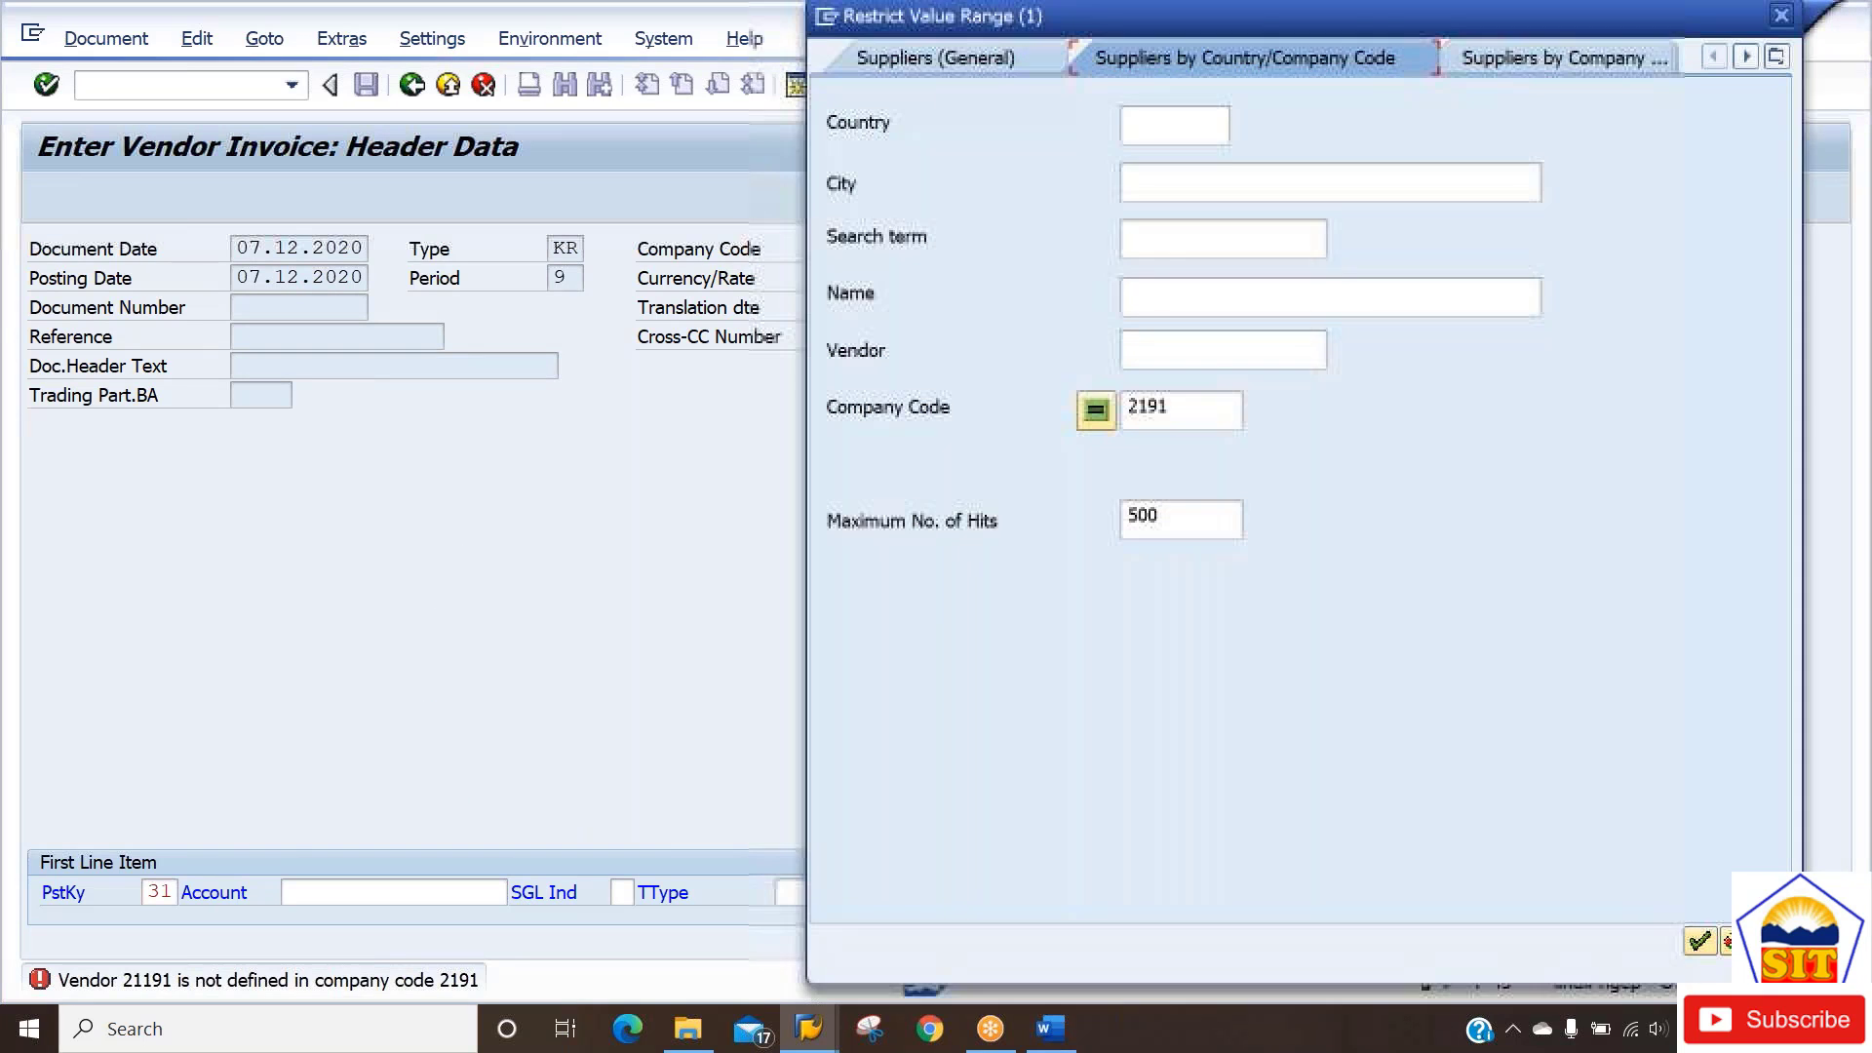
{"action": "key", "text": "Return"}
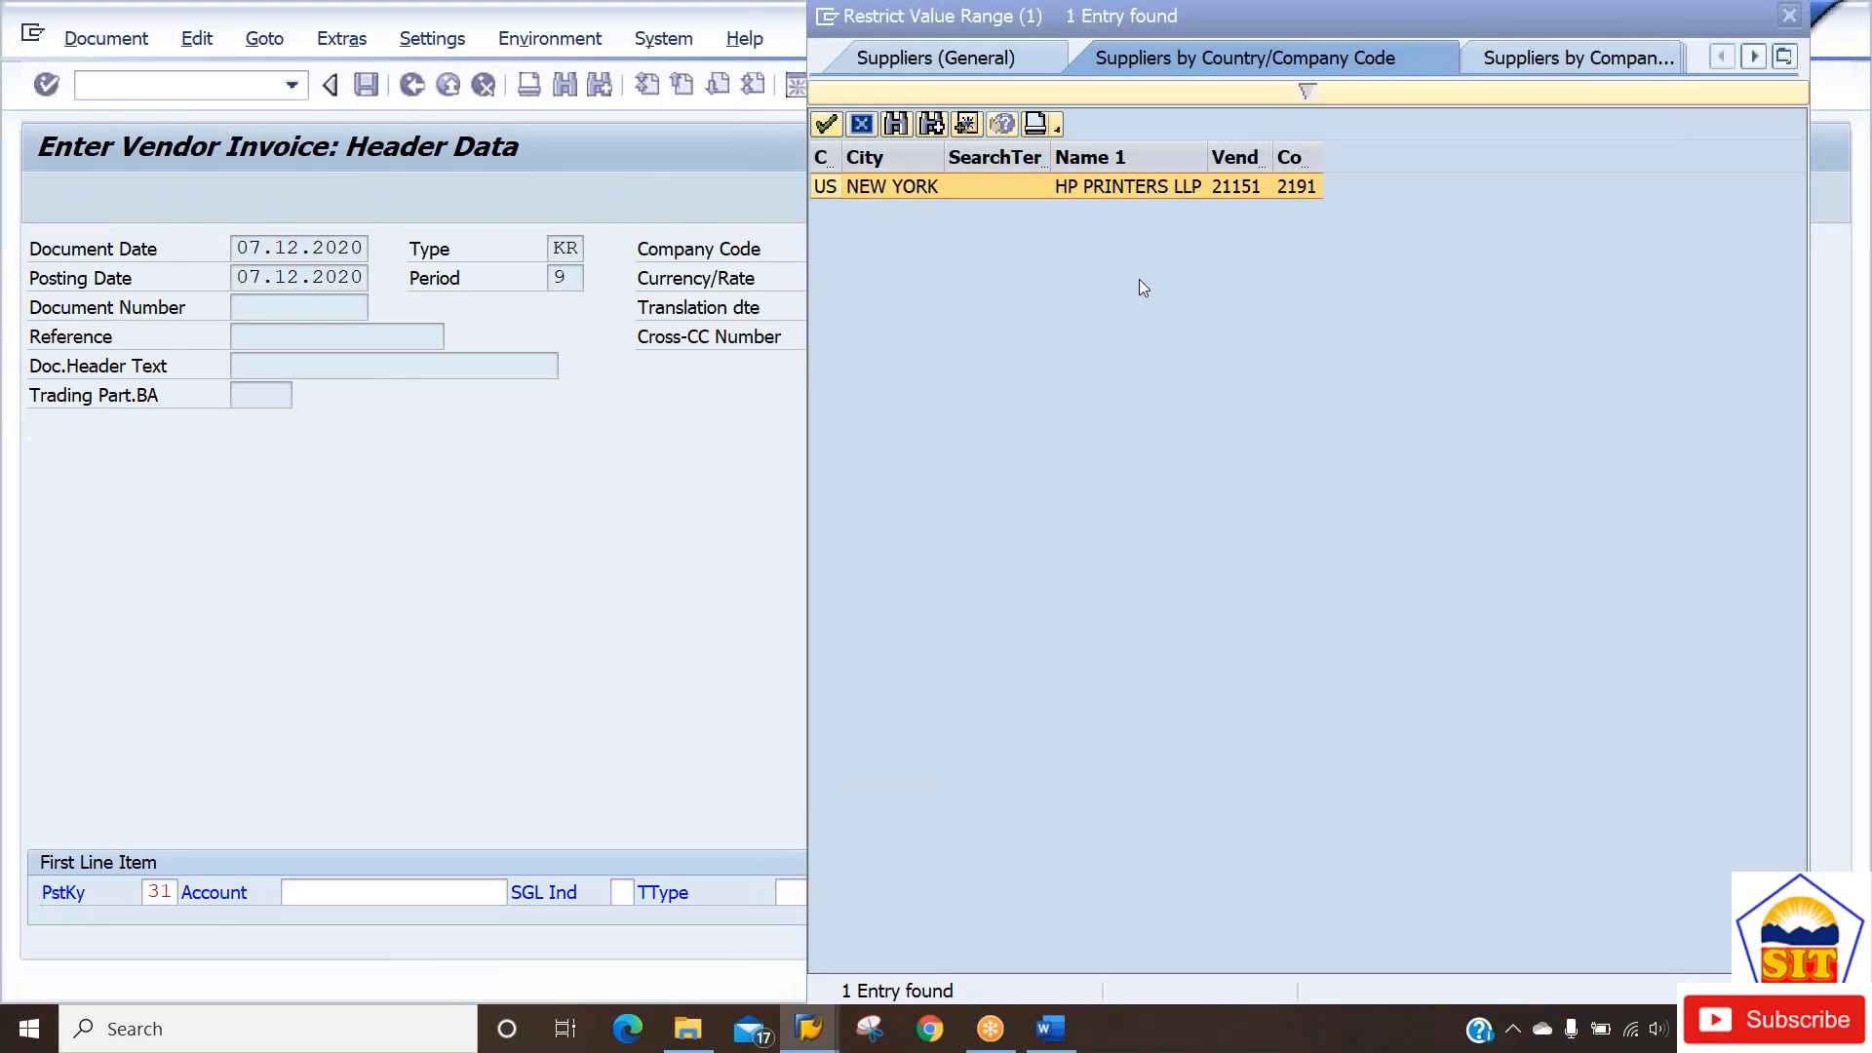
{"action": "double_click", "coordinate": [1098, 189]}
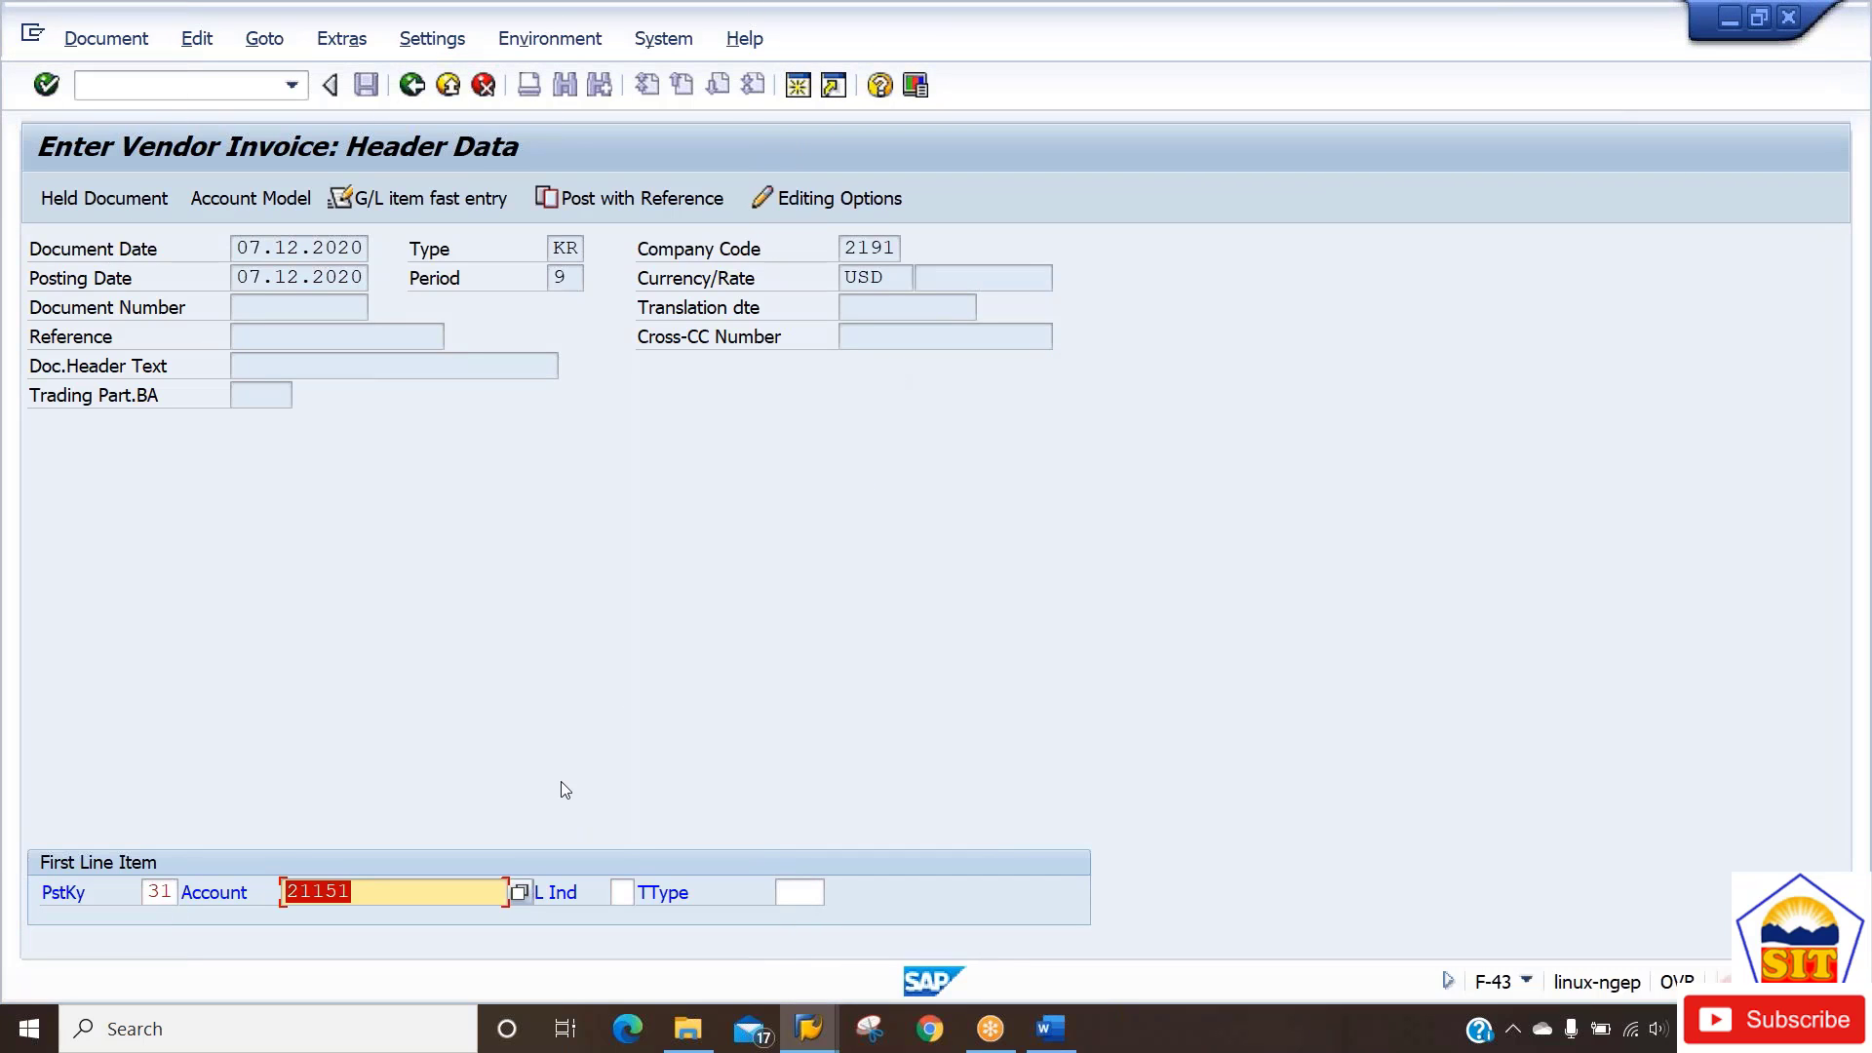
{"action": "key", "text": "Return"}
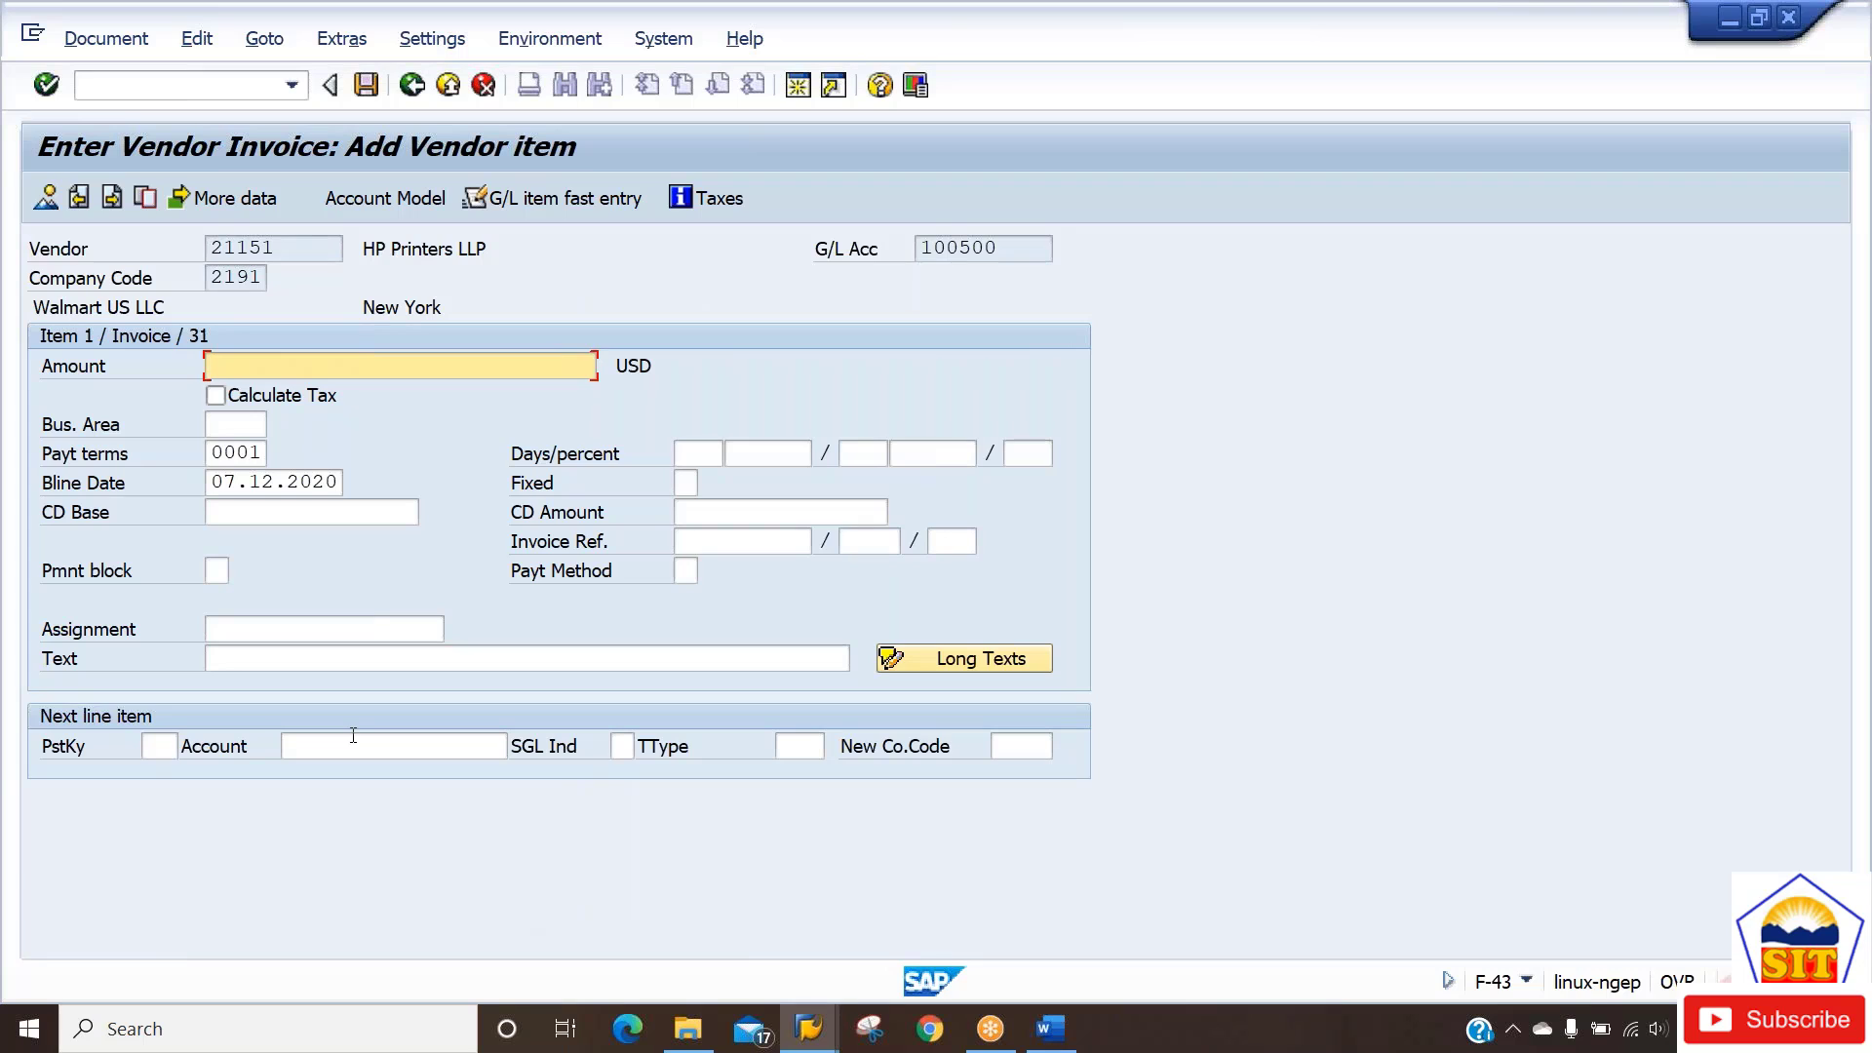
Check the vendor item's payment terms and set its amount to 20000 USD.
{"action": "left_click_drag", "start_coordinate": [220, 454], "coordinate": [261, 454]}
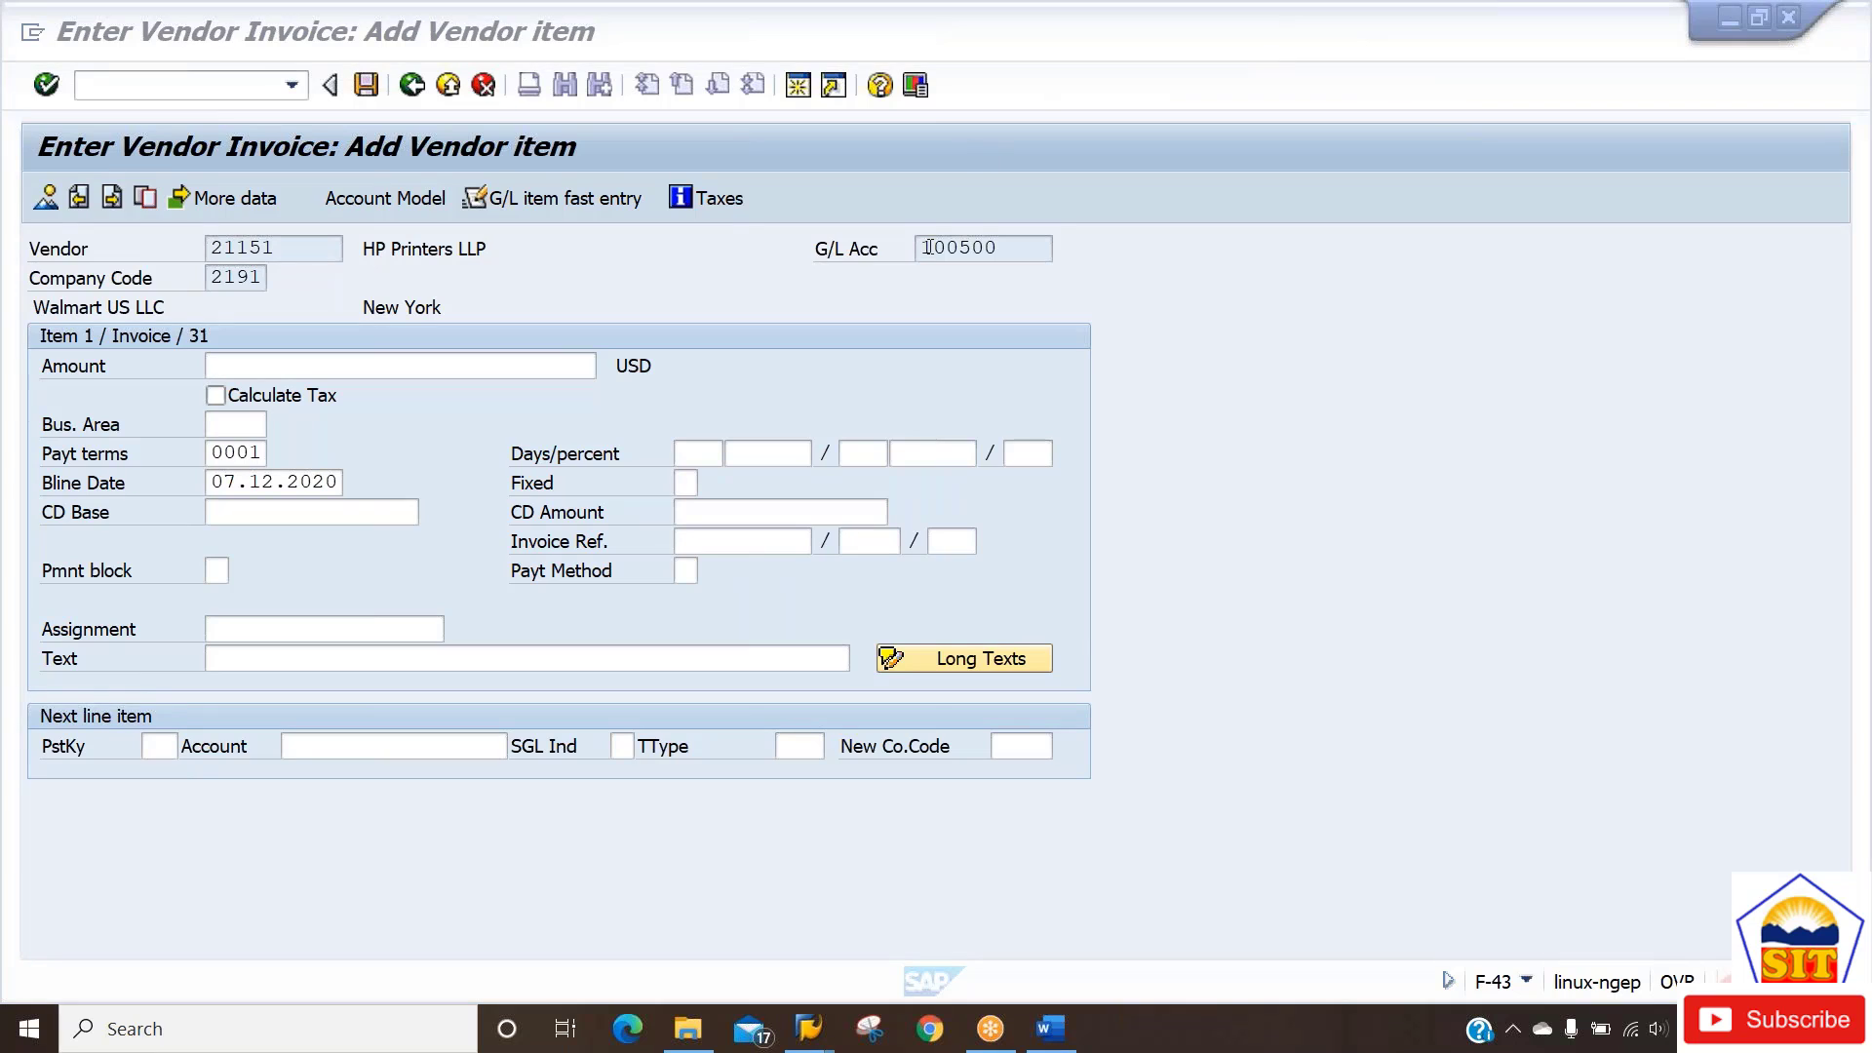
{"action": "left_click", "coordinate": [229, 450]}
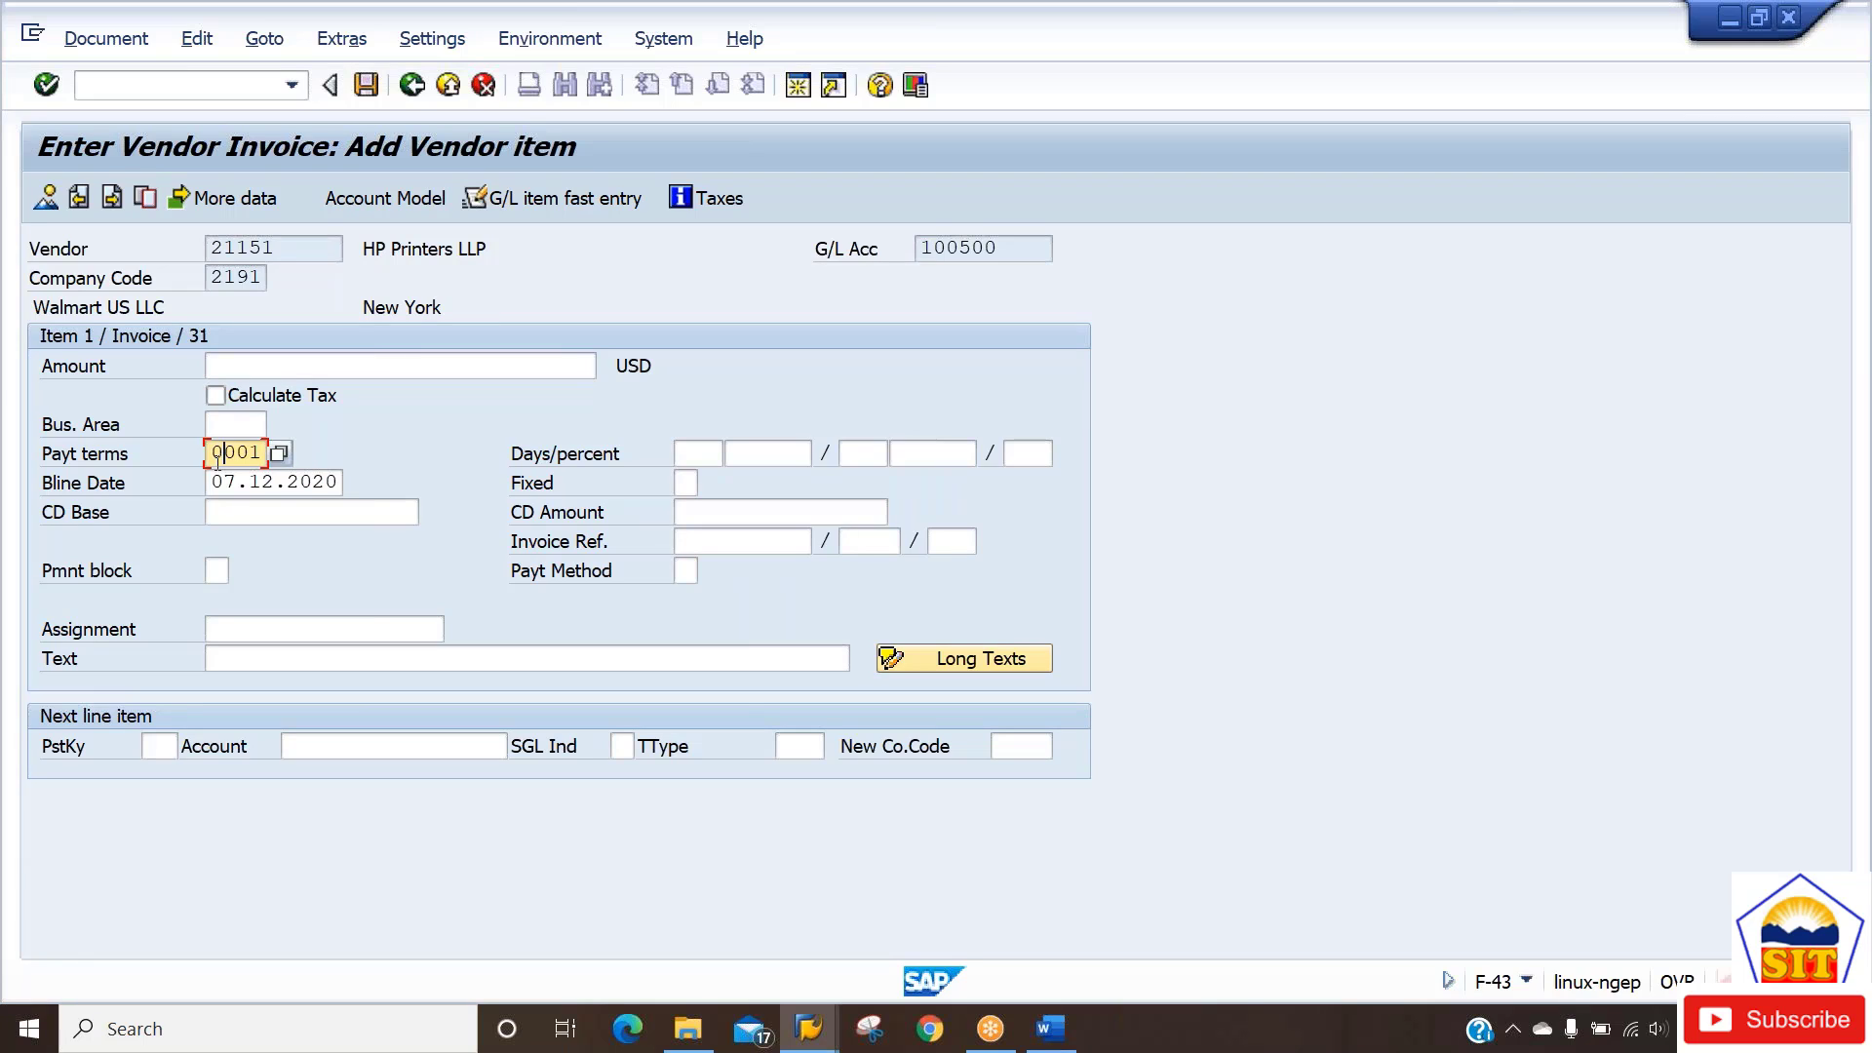
{"action": "left_click", "coordinate": [382, 370]}
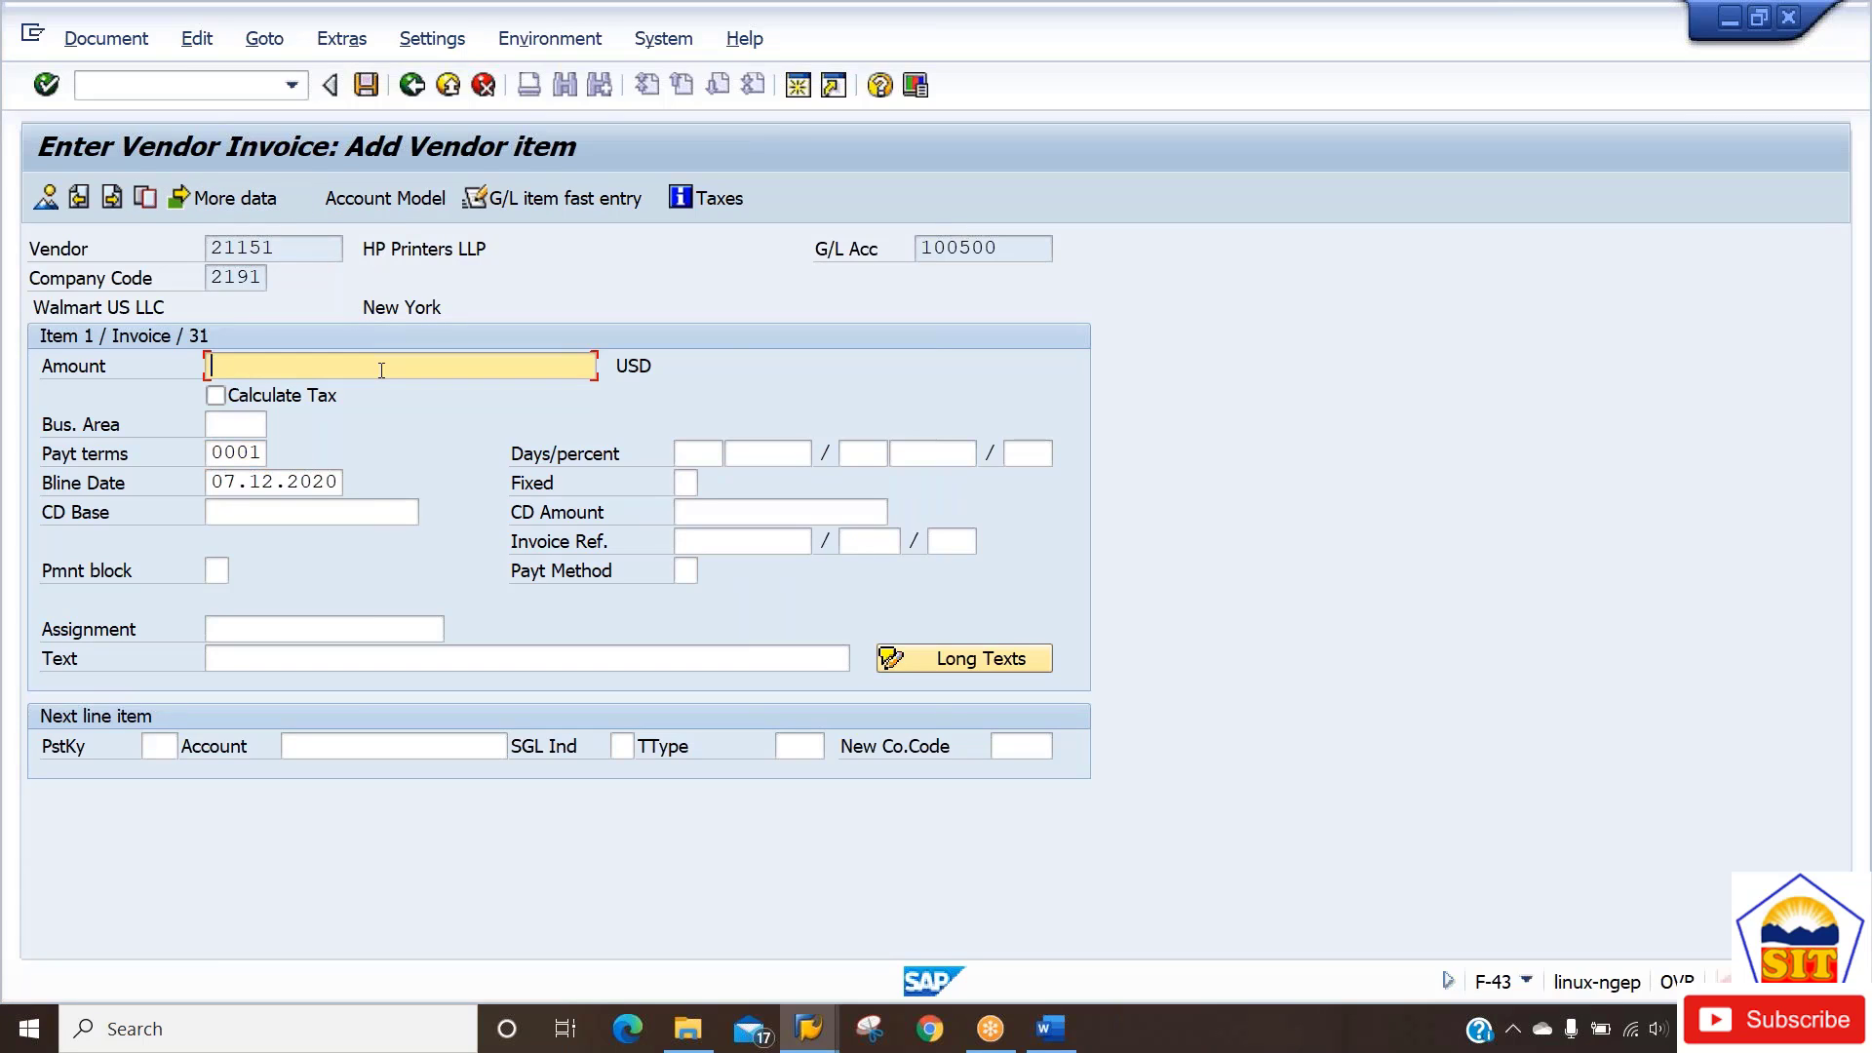
{"action": "type", "text": "20000"}
{"action": "key", "text": "Tab"}
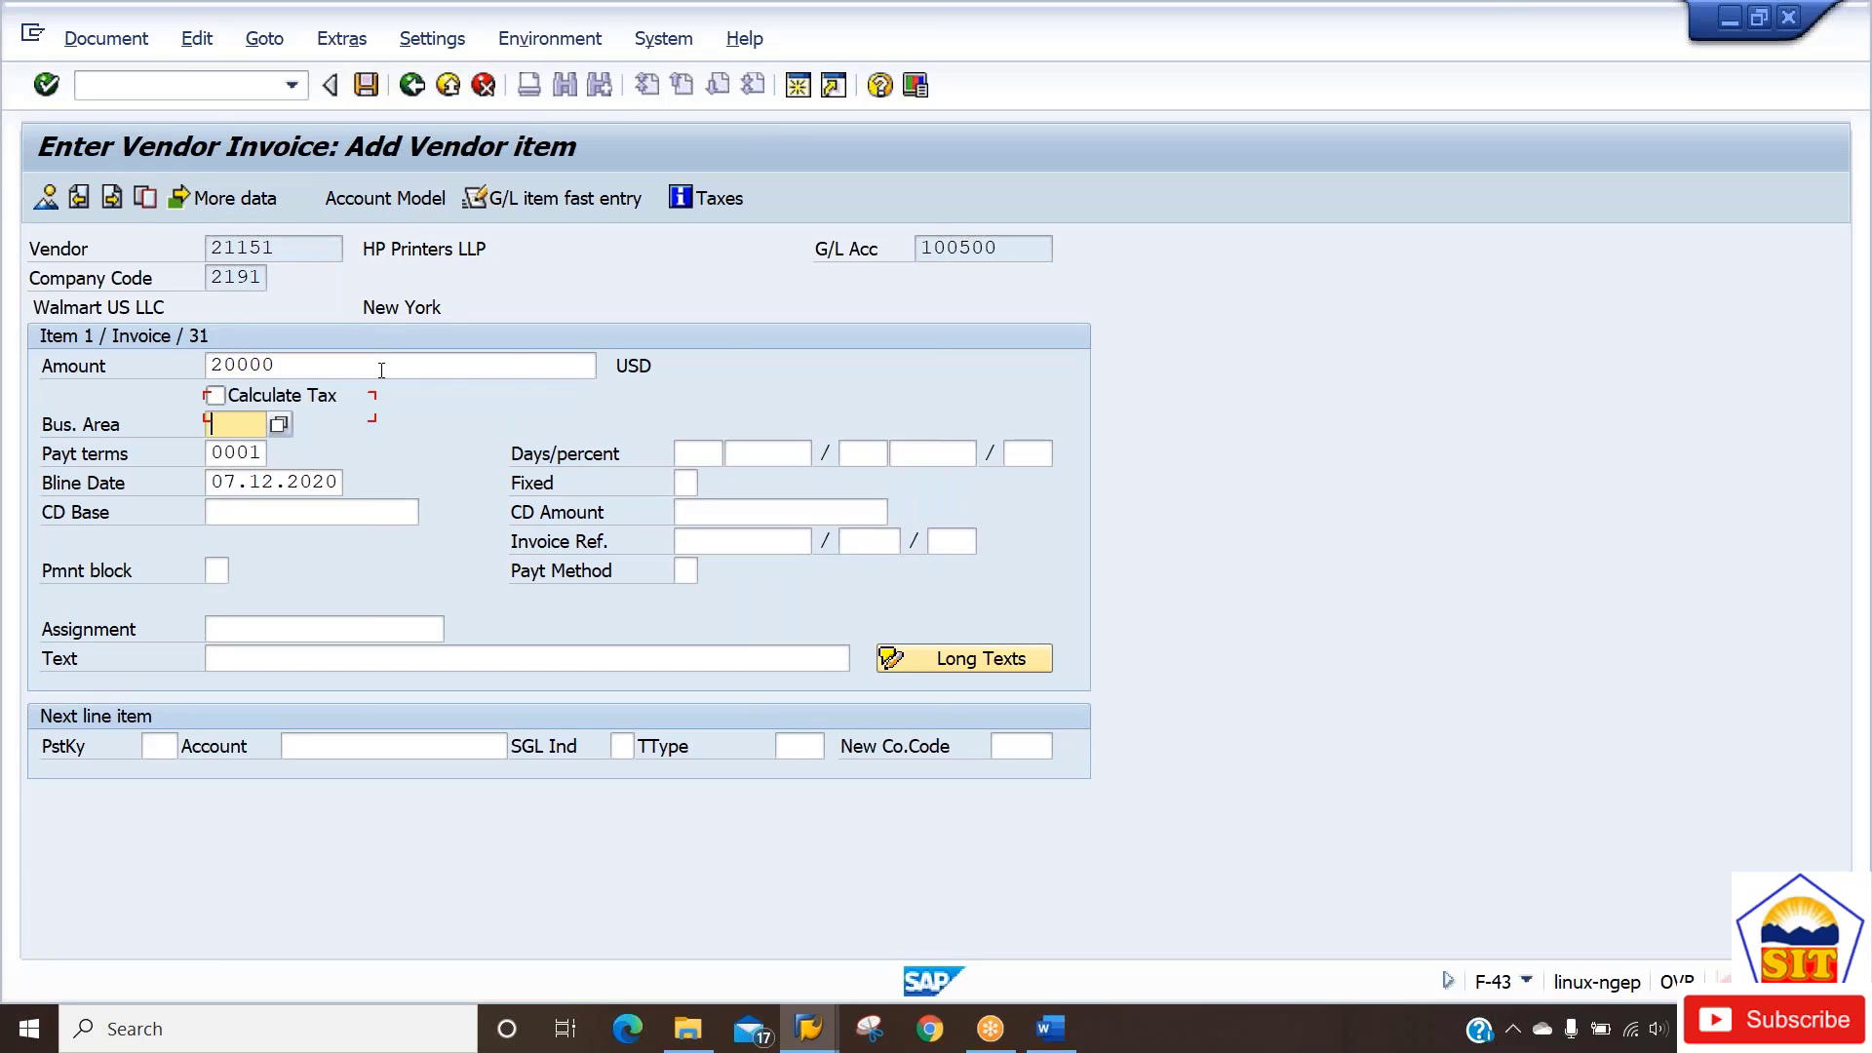
Enter "purchase invoice" as the vendor item's text.
{"action": "key", "text": "Tab"}
{"action": "key", "text": "Tab"}
{"action": "key", "text": "Tab"}
{"action": "key", "text": "Tab"}
{"action": "key", "text": "Tab"}
{"action": "key", "text": "Tab"}
{"action": "key", "text": "Tab"}
{"action": "key", "text": "Tab"}
{"action": "key", "text": "Tab"}
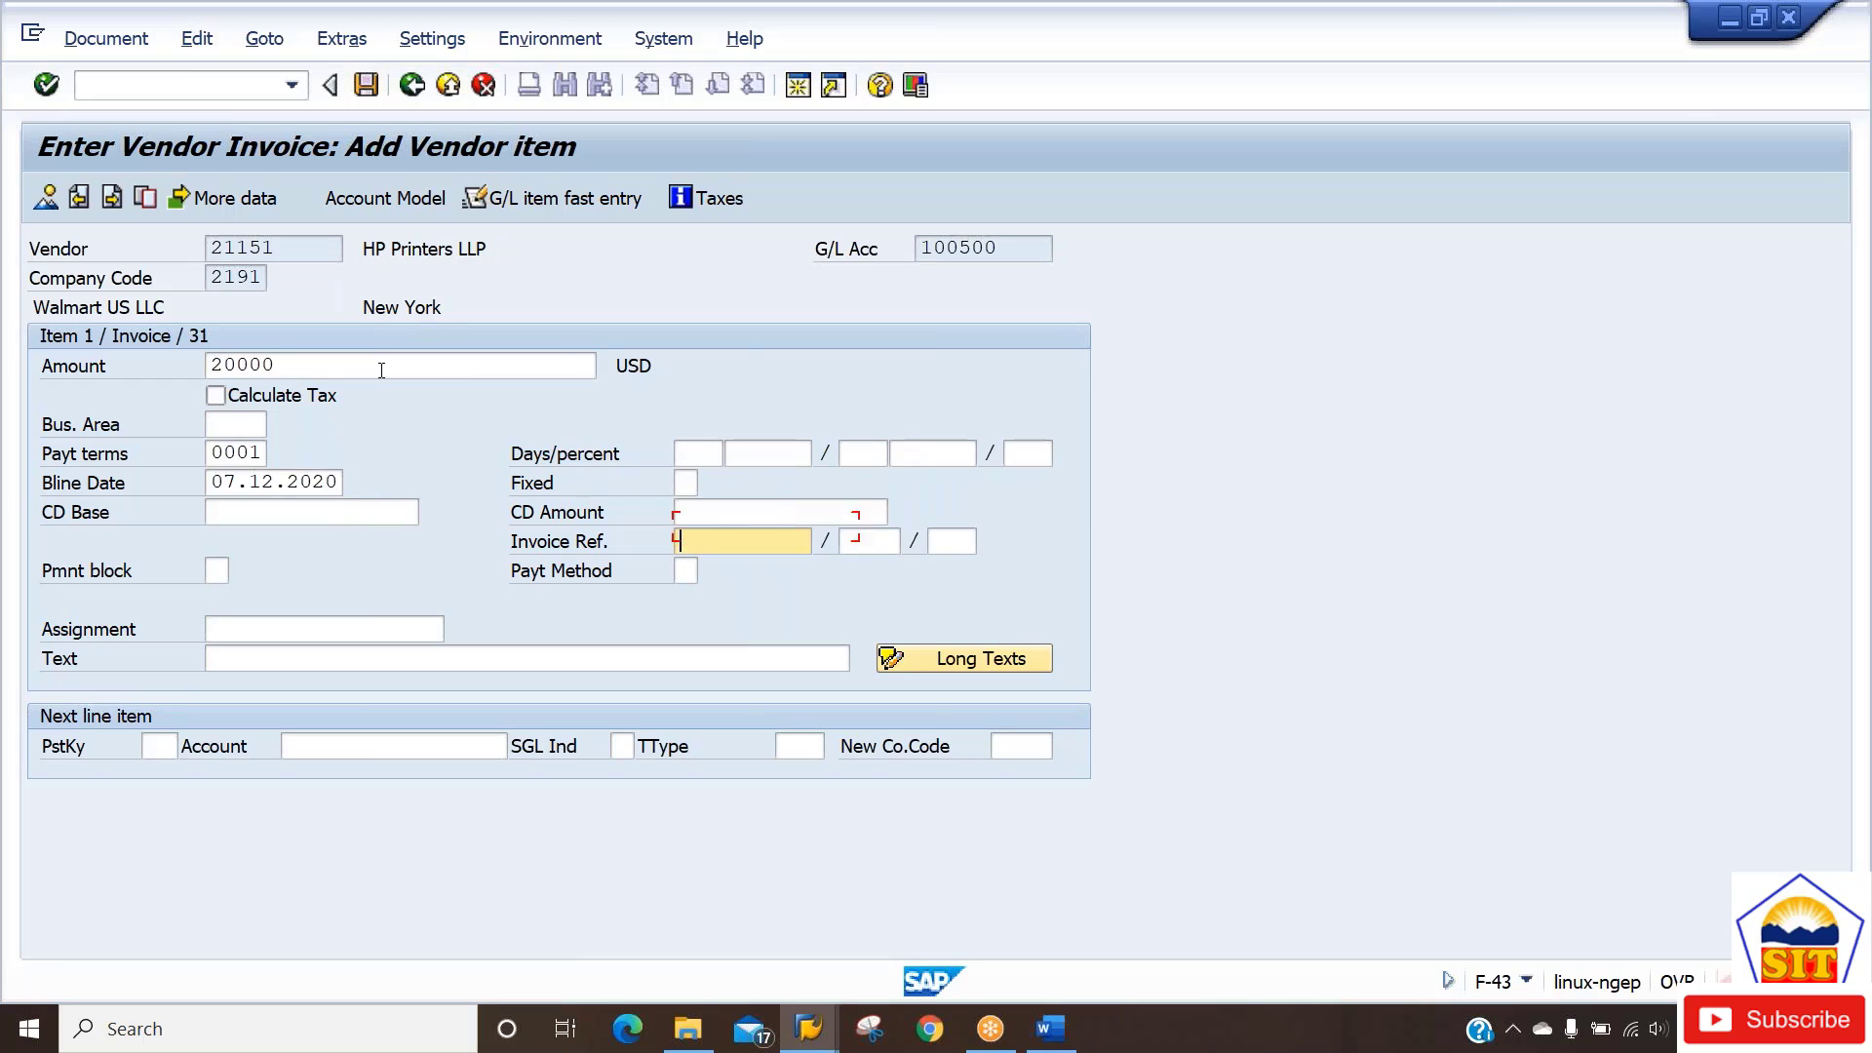
{"action": "key", "text": "Tab"}
{"action": "key", "text": "Tab"}
{"action": "key", "text": "Tab"}
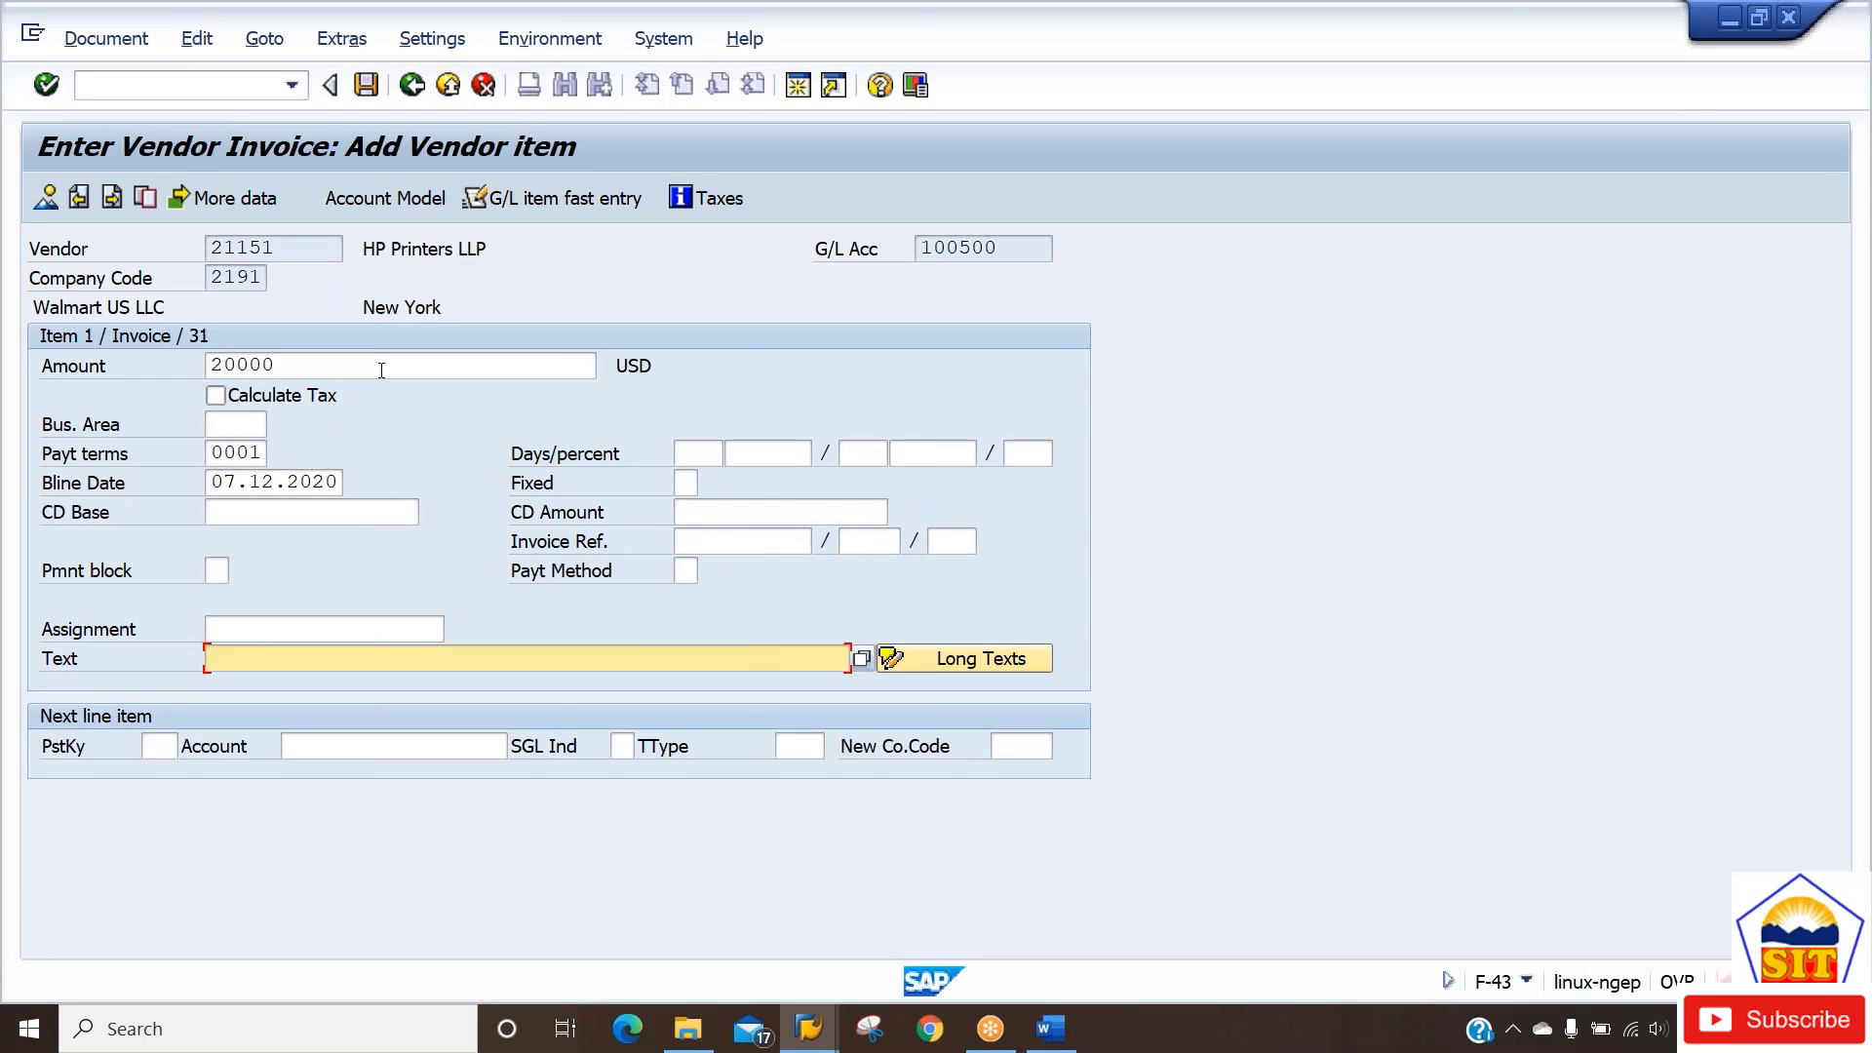
{"action": "type", "text": "purchase"}
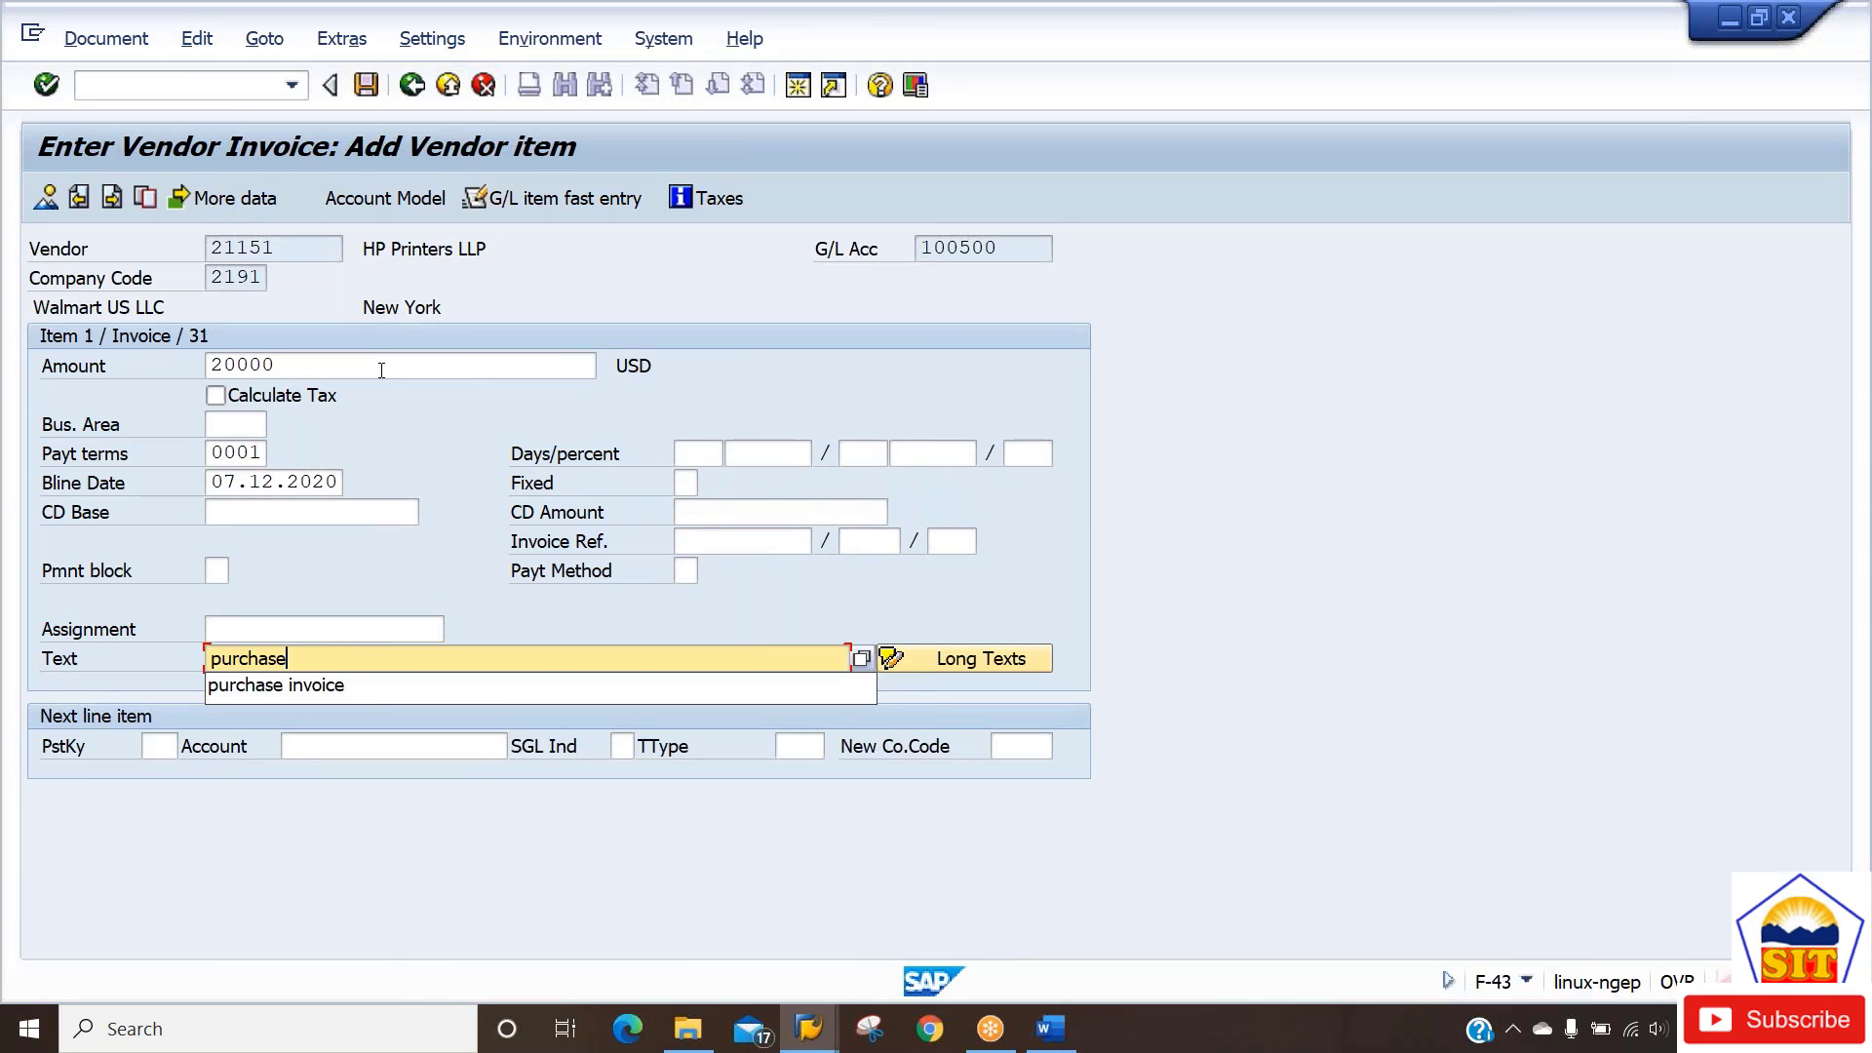
{"action": "key", "text": "Down"}
{"action": "key", "text": "Return"}
Start the next line item with posting key 40 and G/L account 400000.
{"action": "type", "text": "40"}
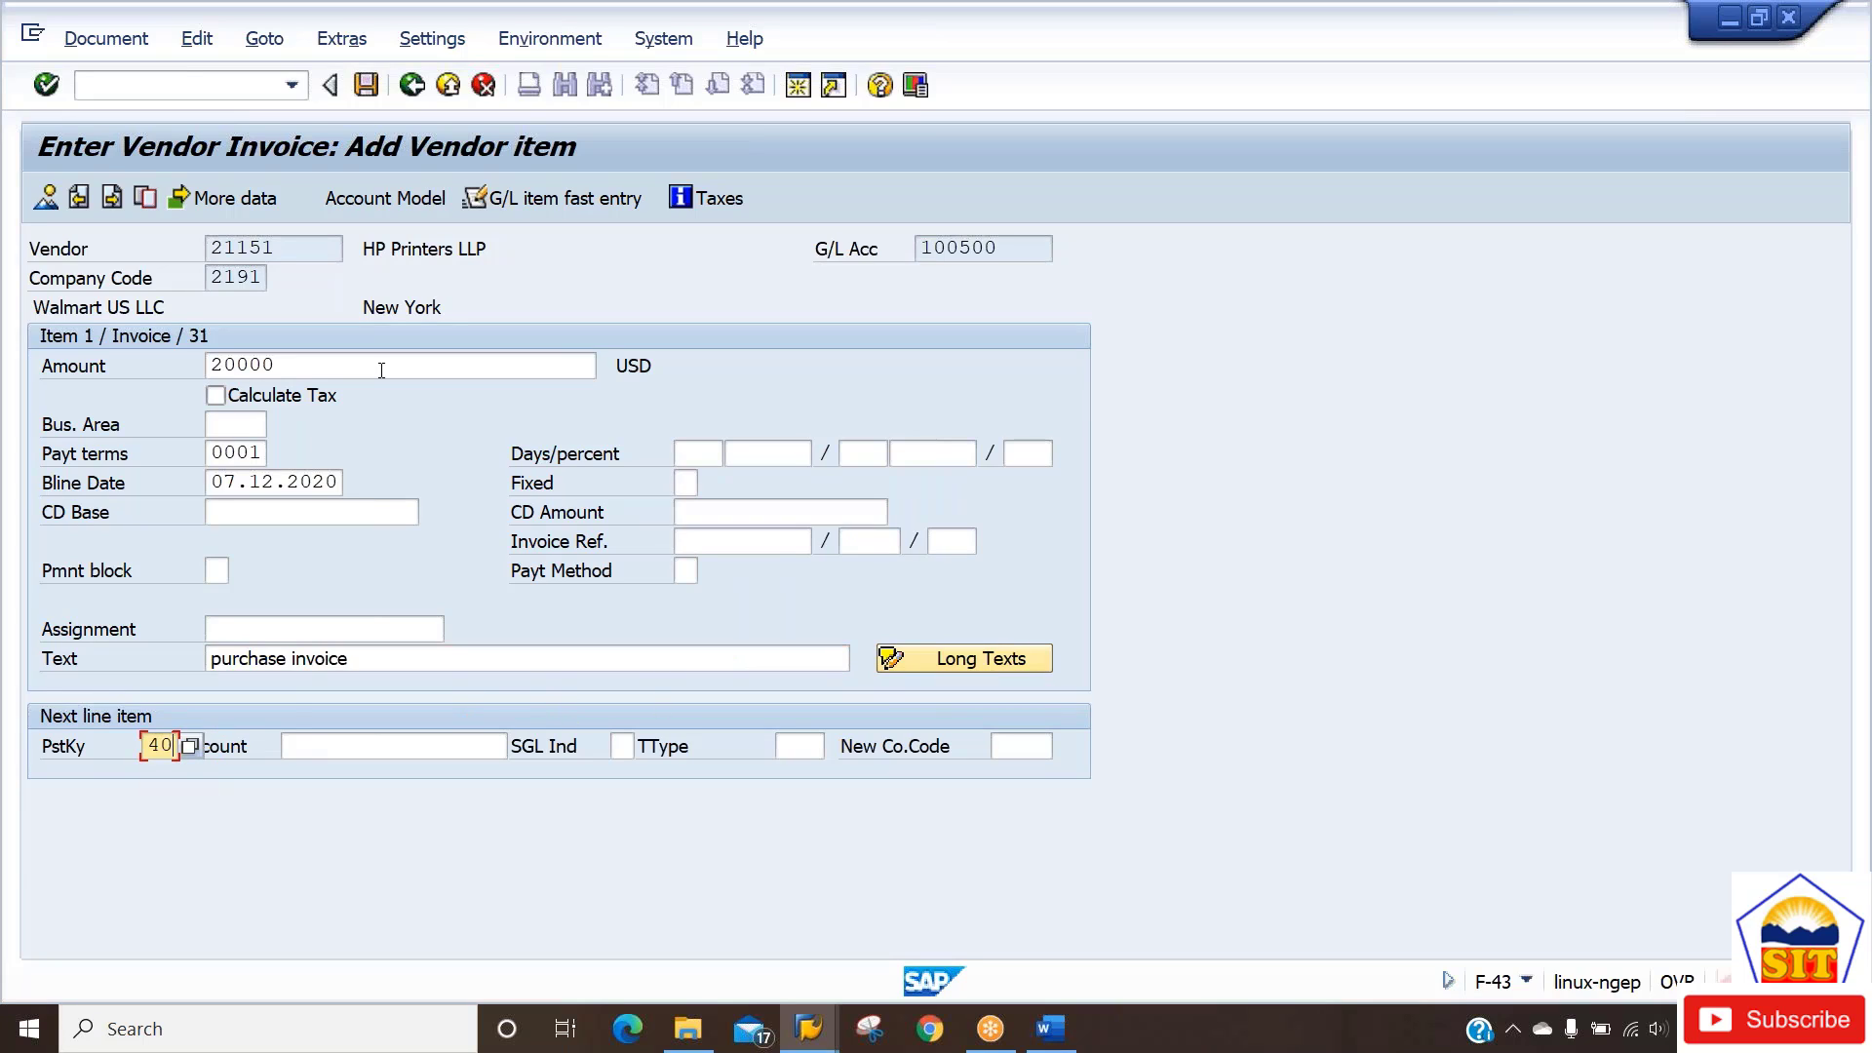
{"action": "key", "text": "Tab"}
{"action": "type", "text": "4"}
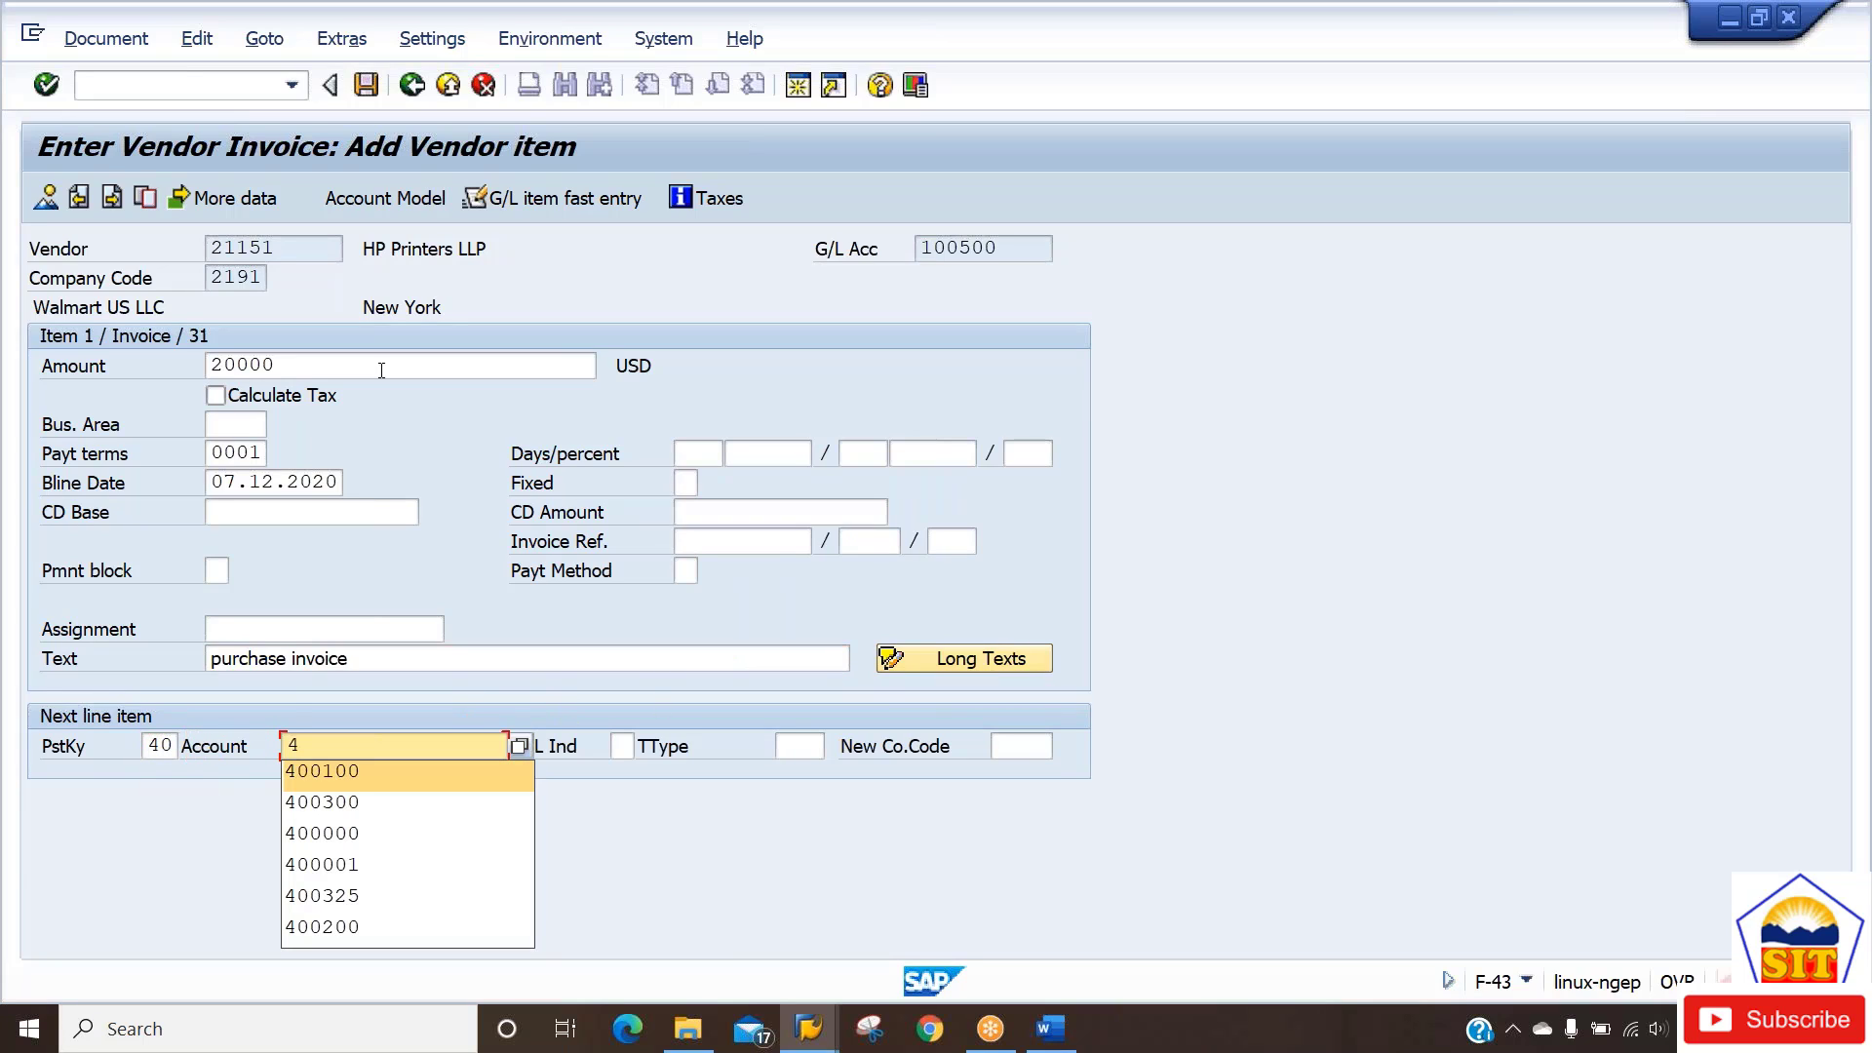
{"action": "type", "text": "00000"}
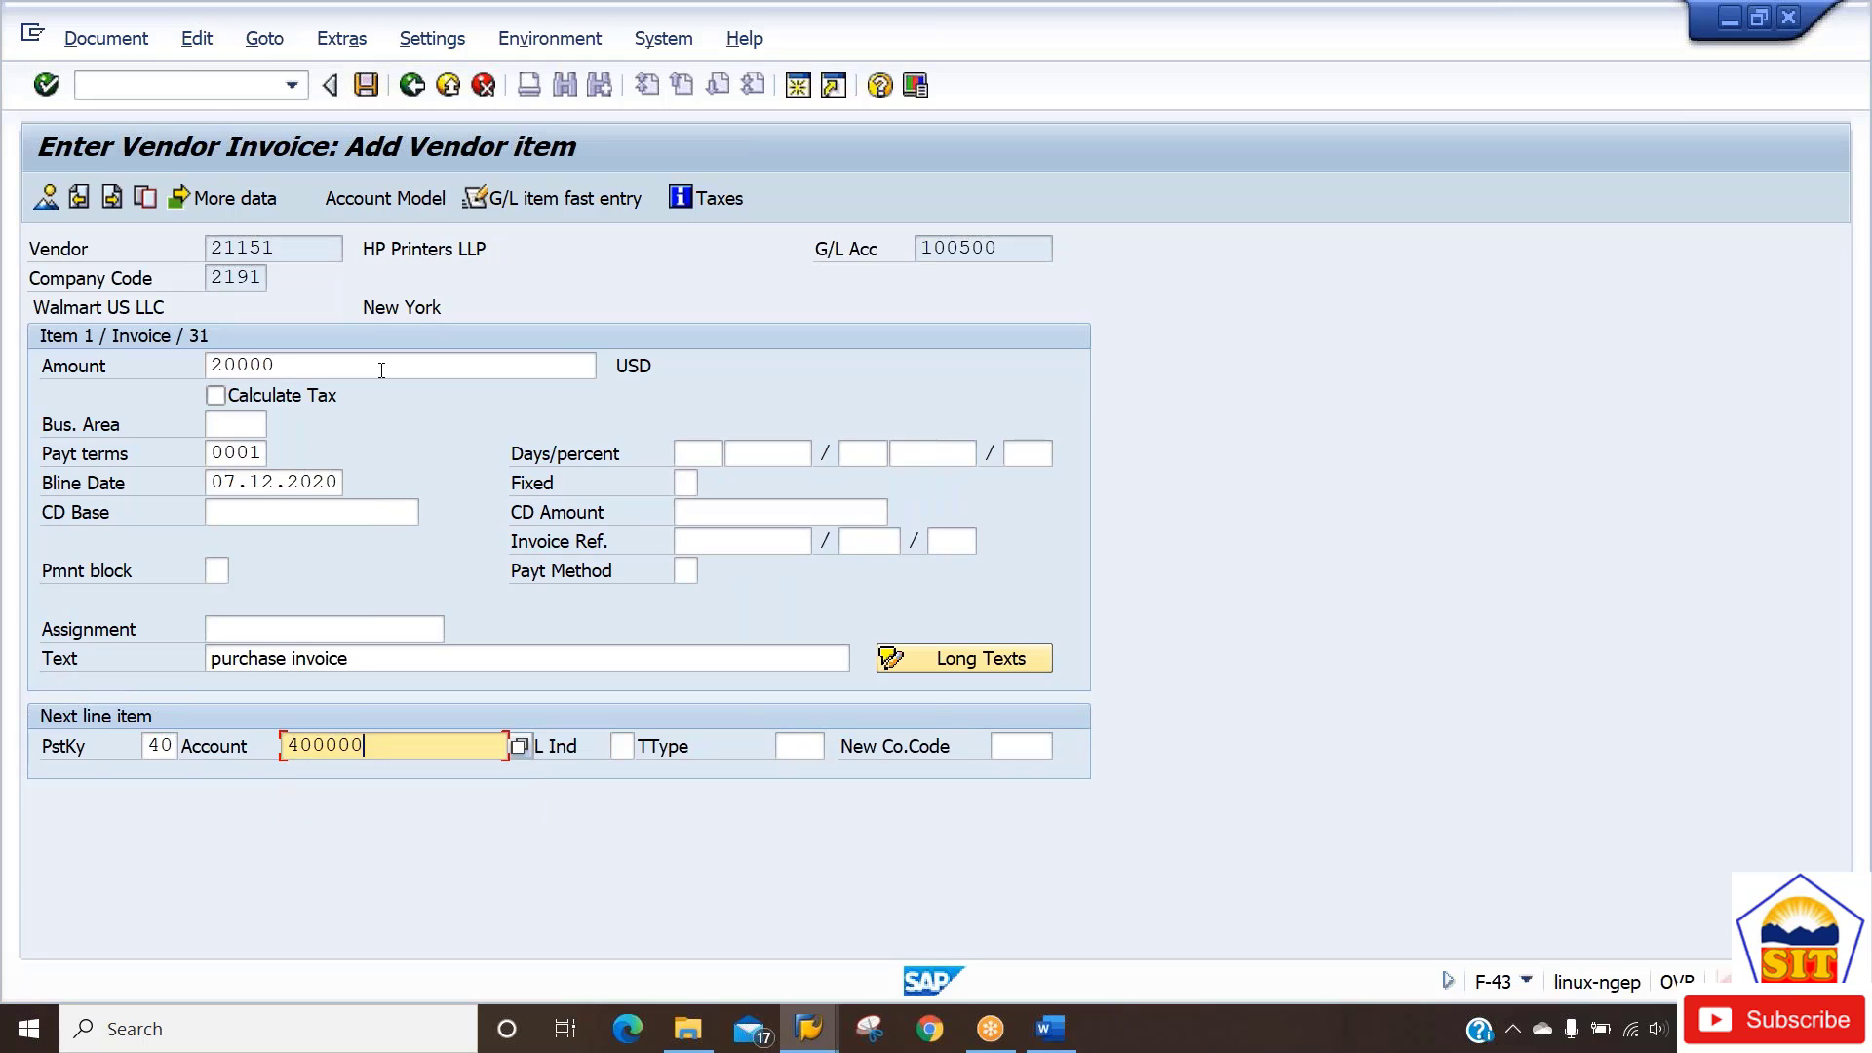
{"action": "key", "text": "Return"}
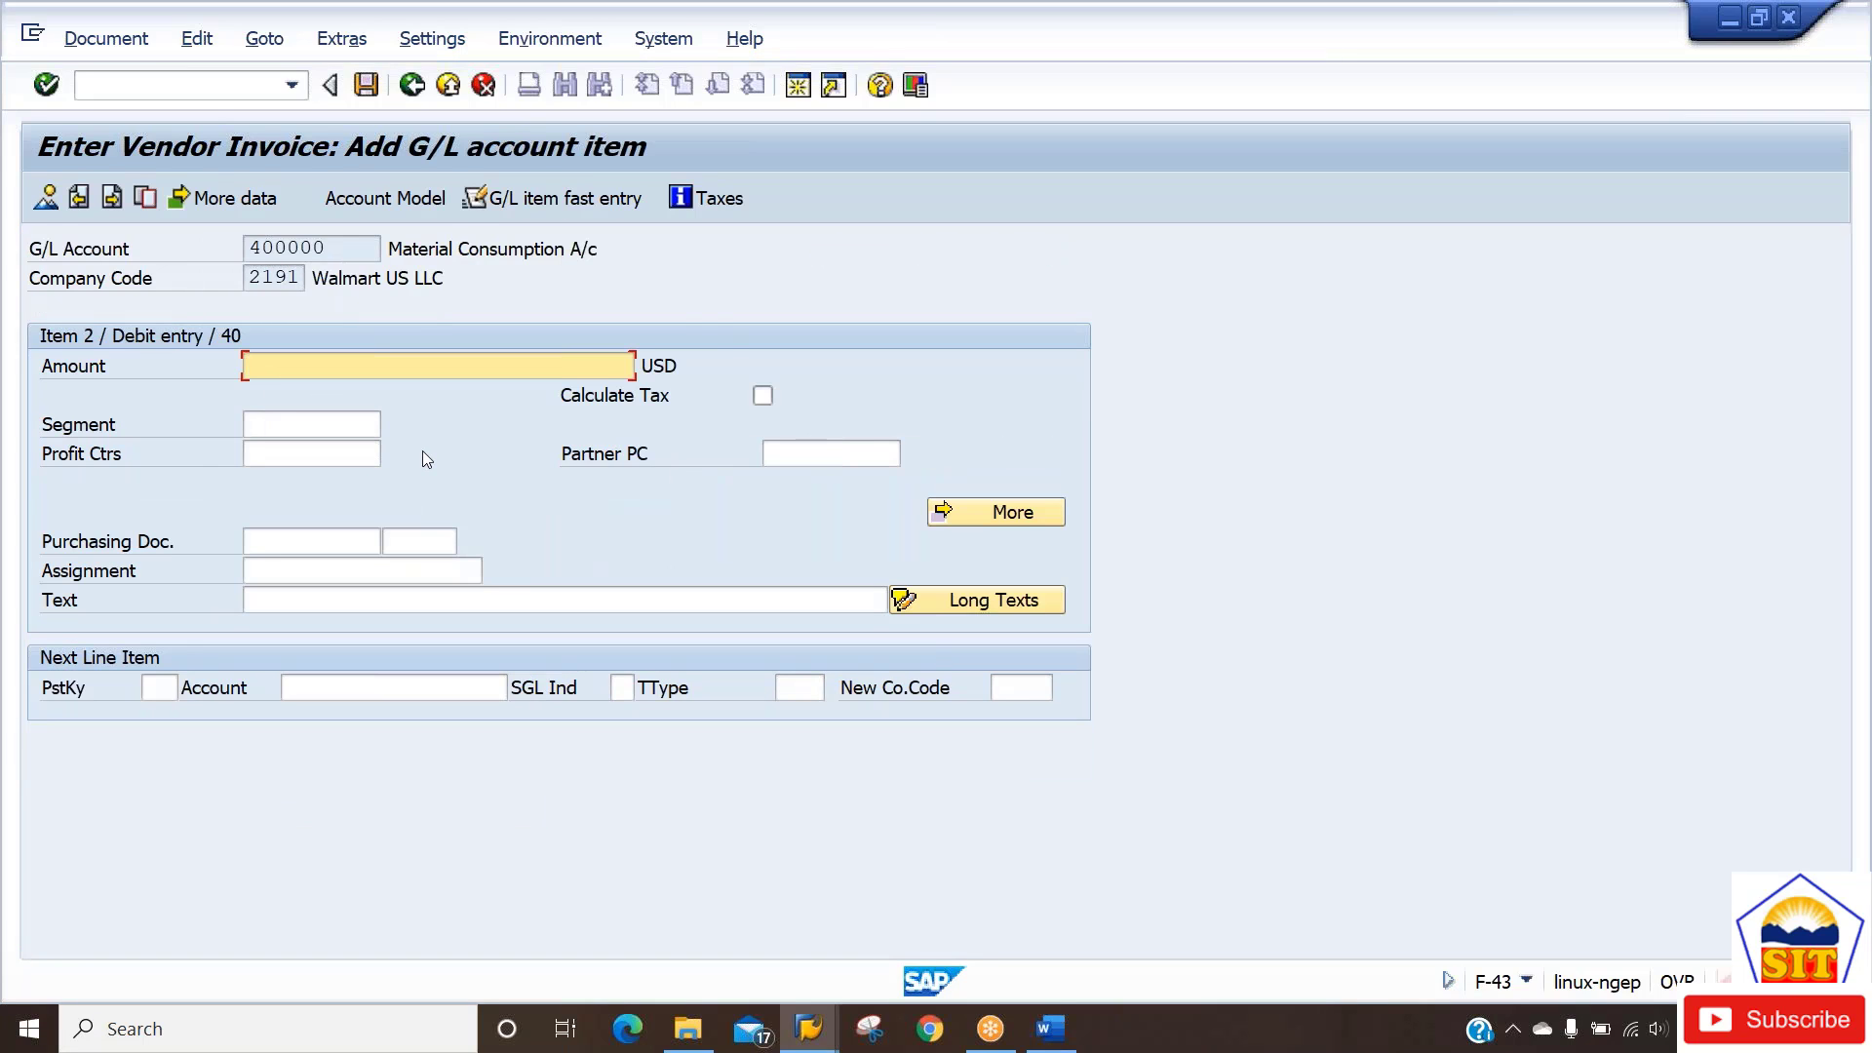
Fill the debit item's amount with * and its text with +, and try to go to the document overview.
{"action": "type", "text": "*"}
{"action": "key", "text": "Tab"}
{"action": "key", "text": "Tab"}
{"action": "key", "text": "Tab"}
{"action": "key", "text": "Tab"}
{"action": "key", "text": "shift+Tab"}
{"action": "key", "text": "shift+Tab"}
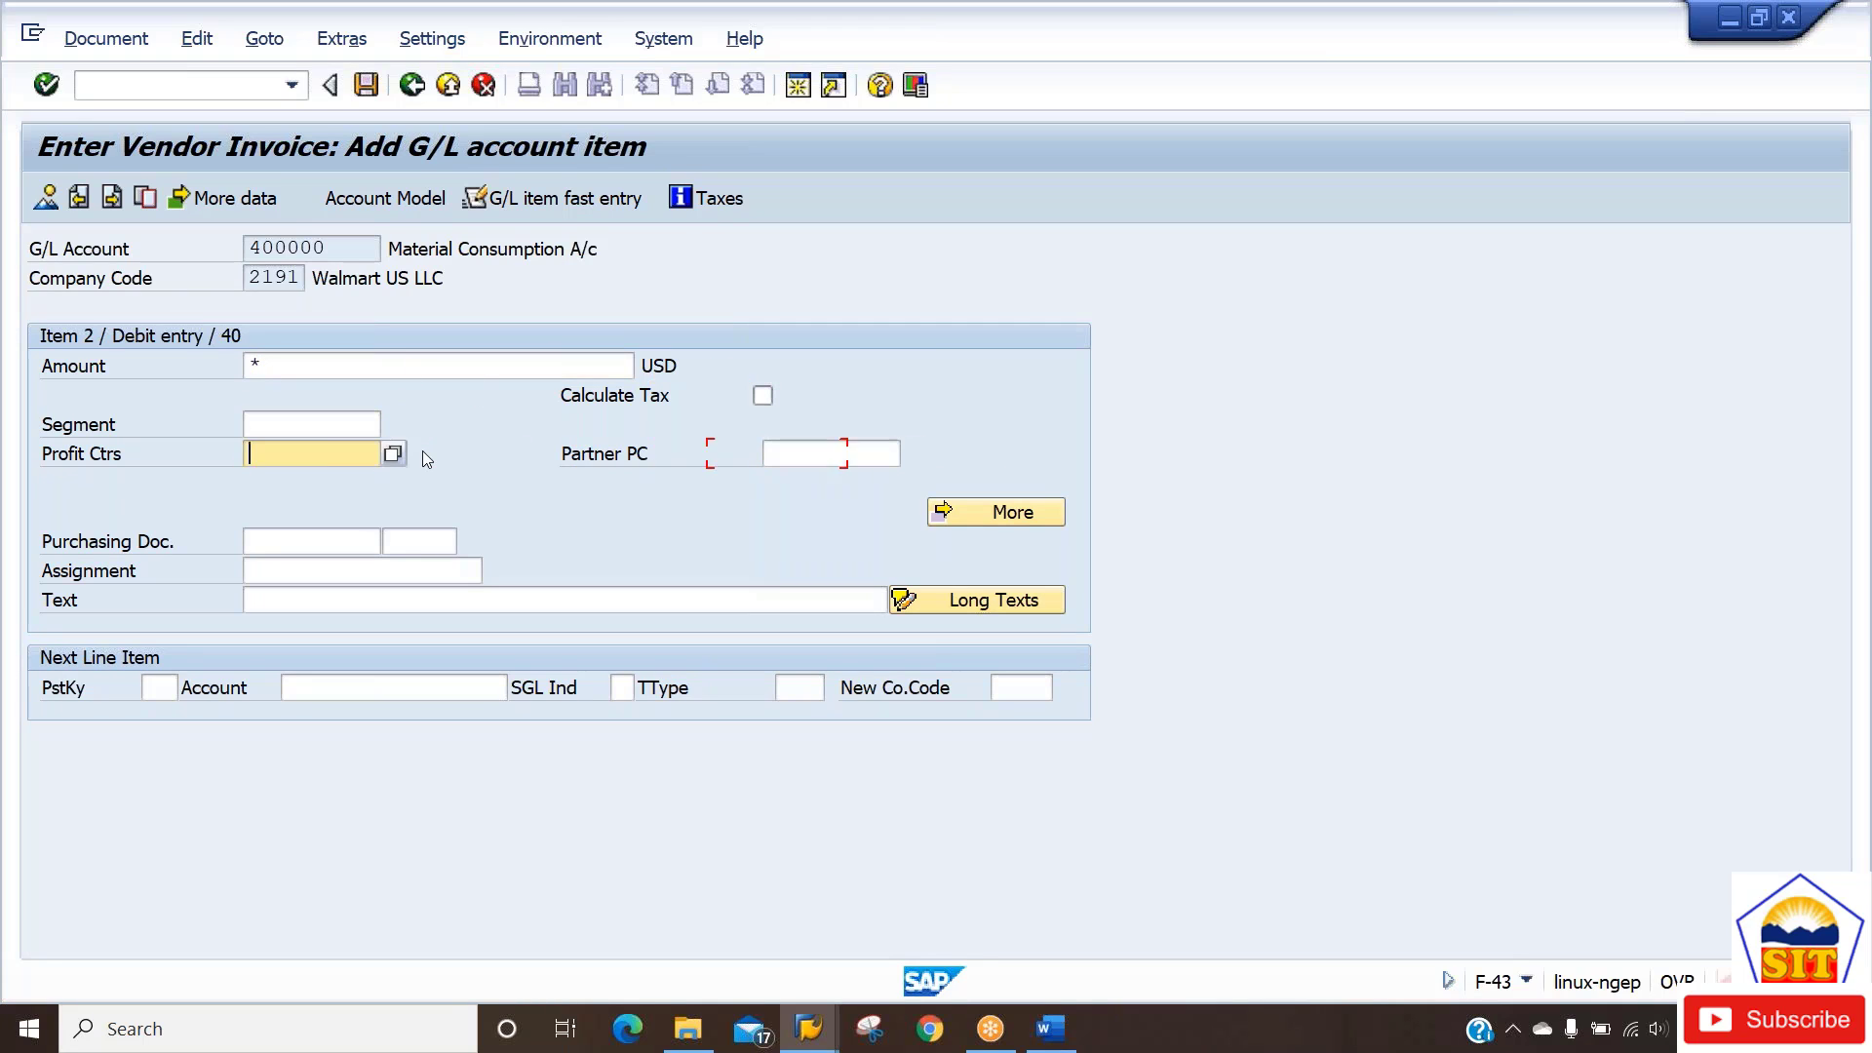
{"action": "key", "text": "Tab"}
{"action": "key", "text": "Tab"}
{"action": "key", "text": "Tab"}
{"action": "key", "text": "Tab"}
{"action": "key", "text": "Tab"}
{"action": "key", "text": "Tab"}
{"action": "key", "text": "Tab"}
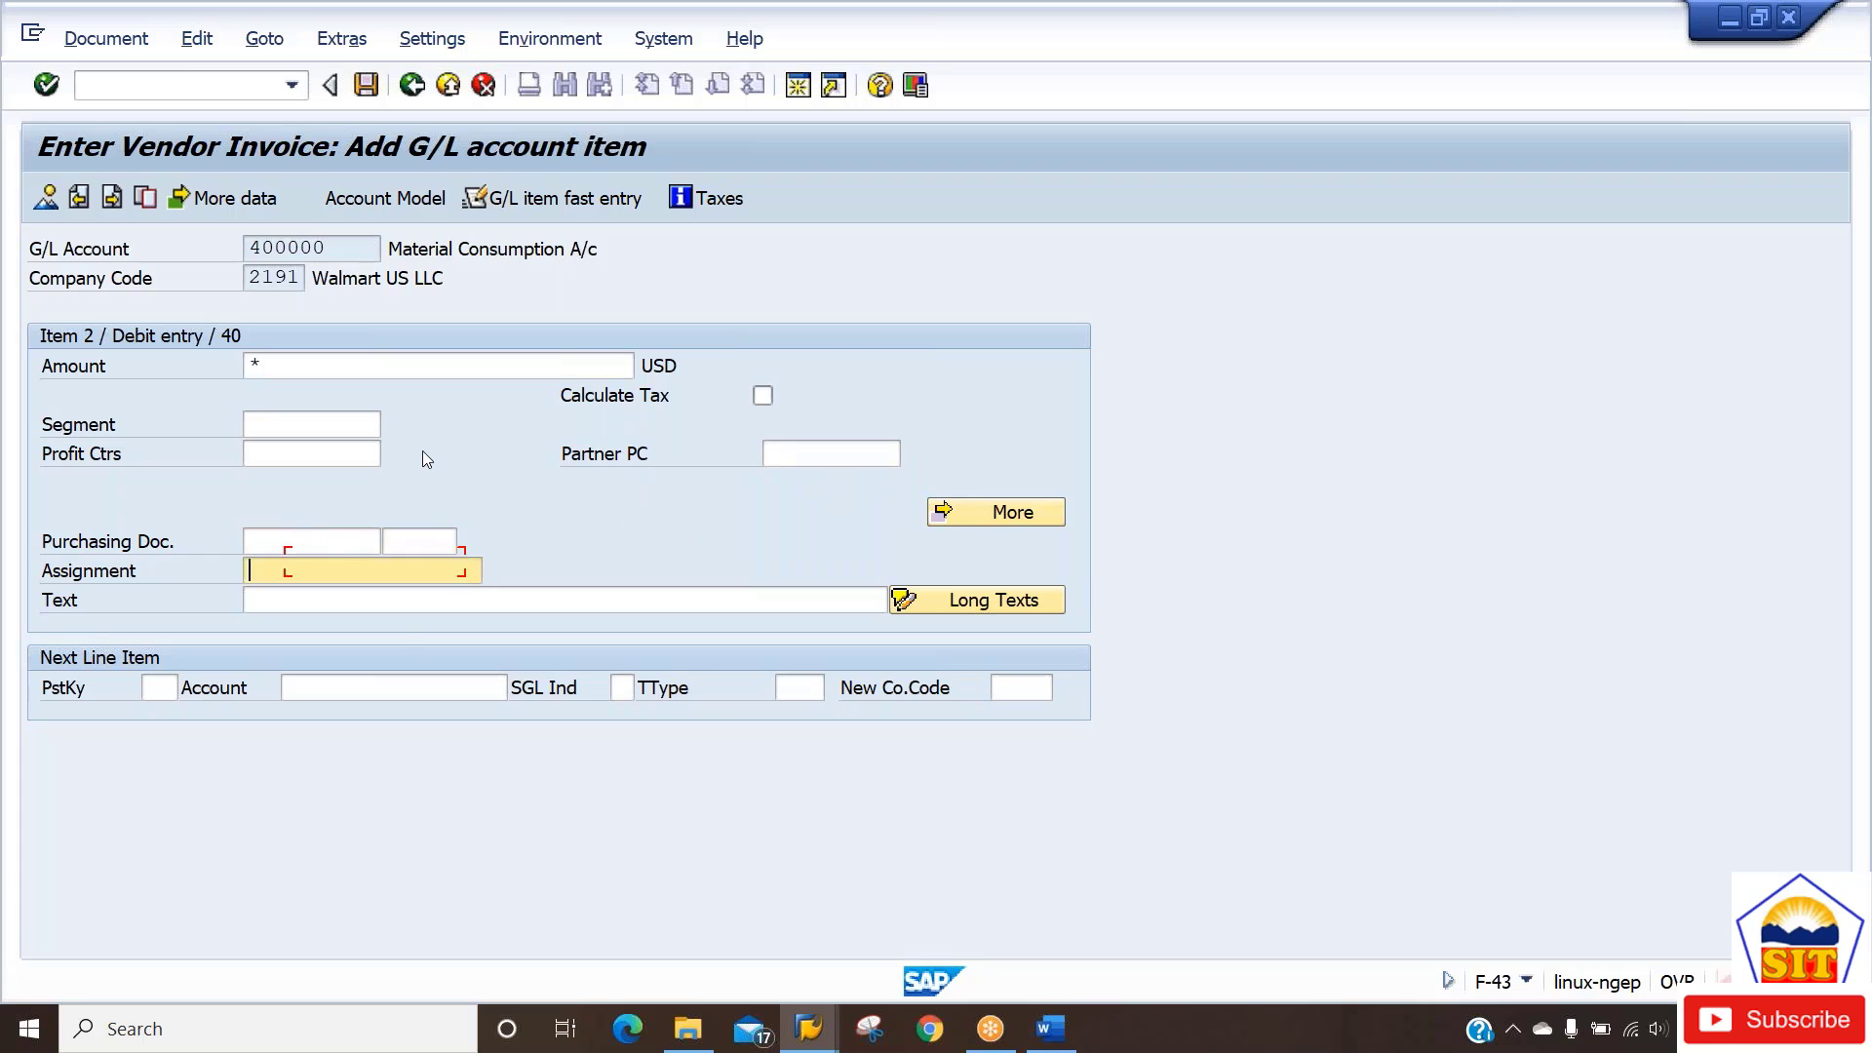
{"action": "type", "text": "+"}
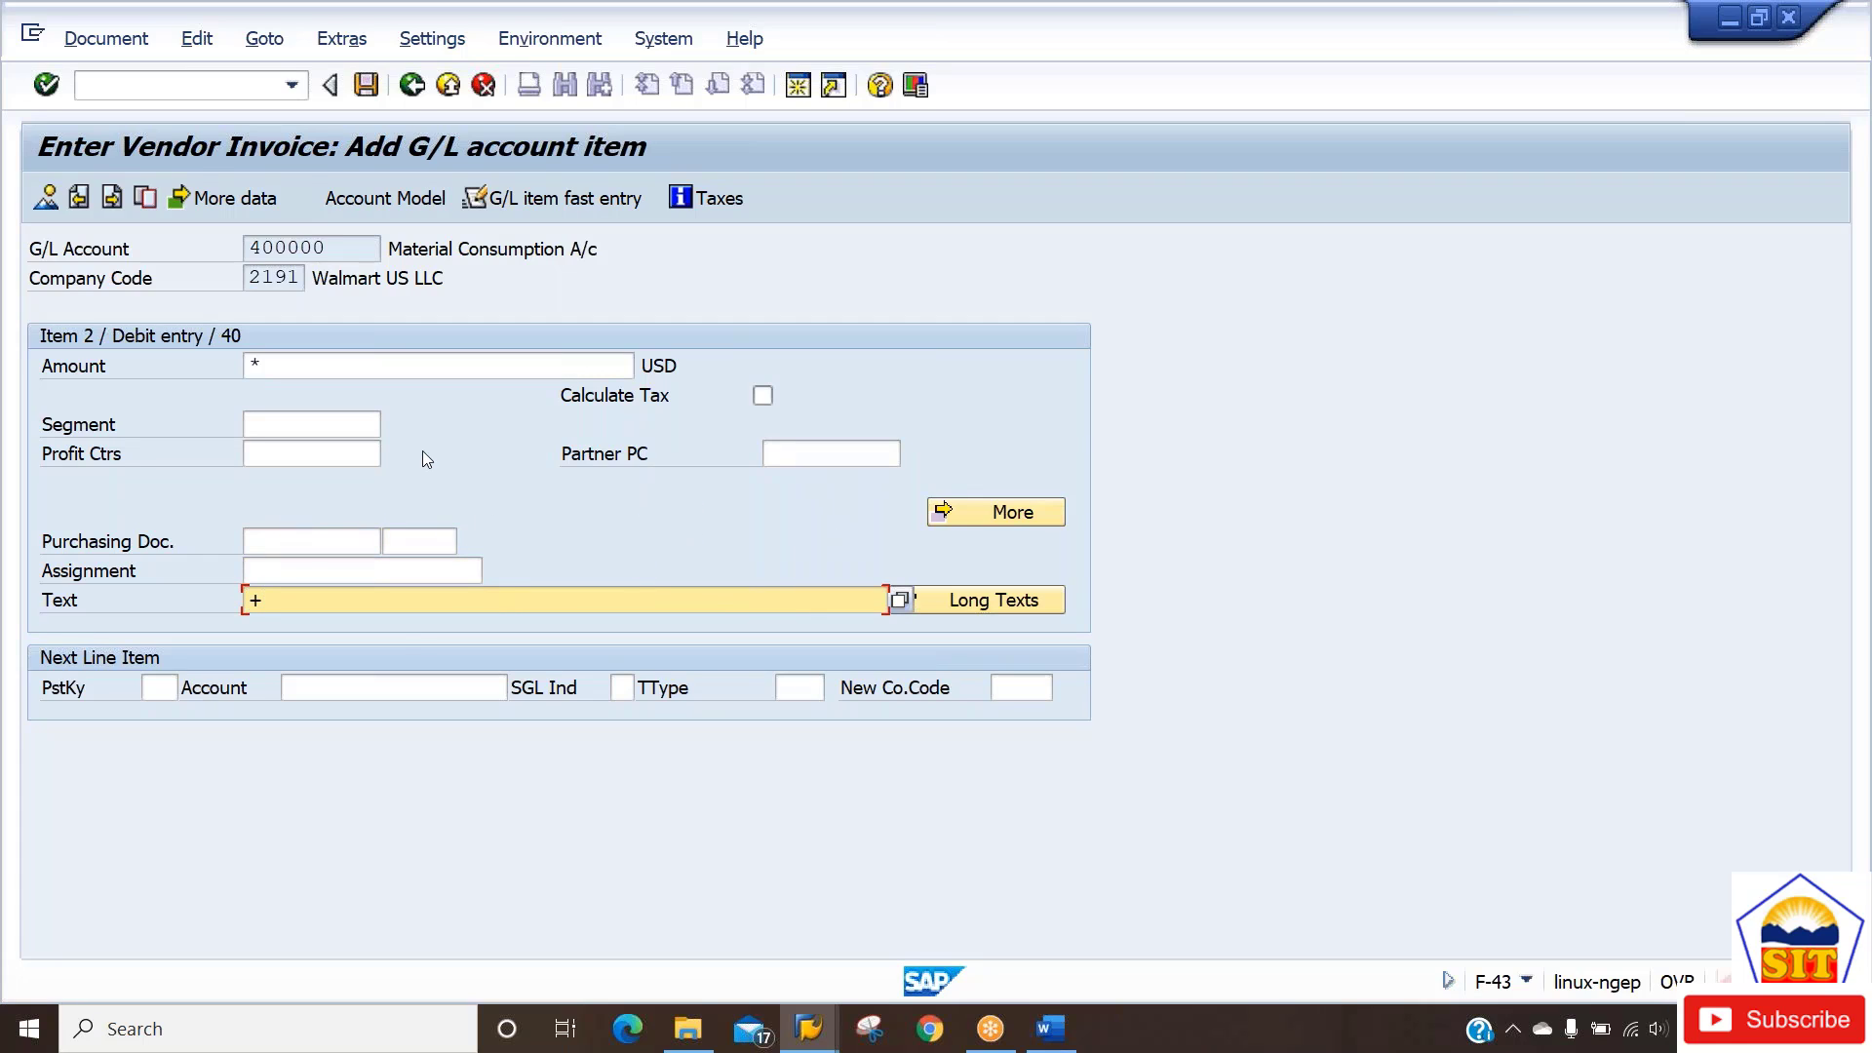
{"action": "left_click", "coordinate": [46, 200]}
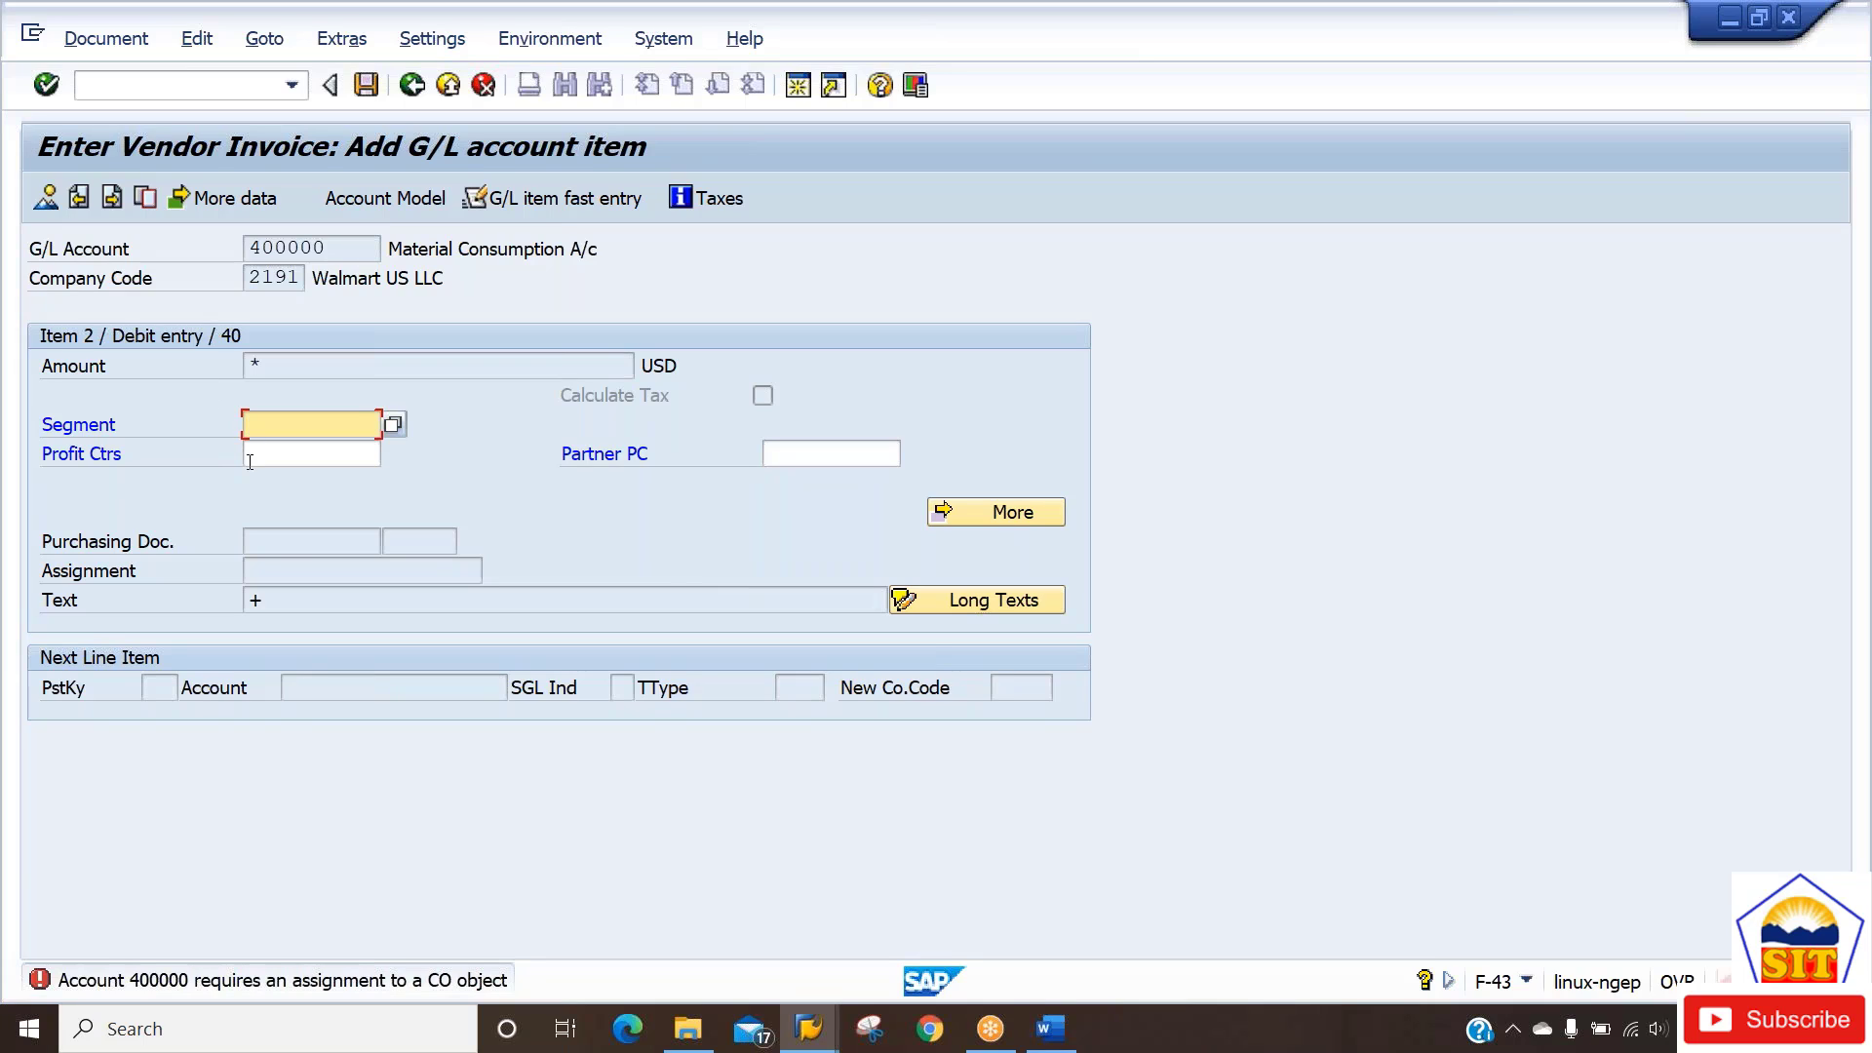
Open the coding block of G/L account 400000's item and close it without entering anything.
{"action": "left_click_drag", "start_coordinate": [334, 251], "coordinate": [218, 255]}
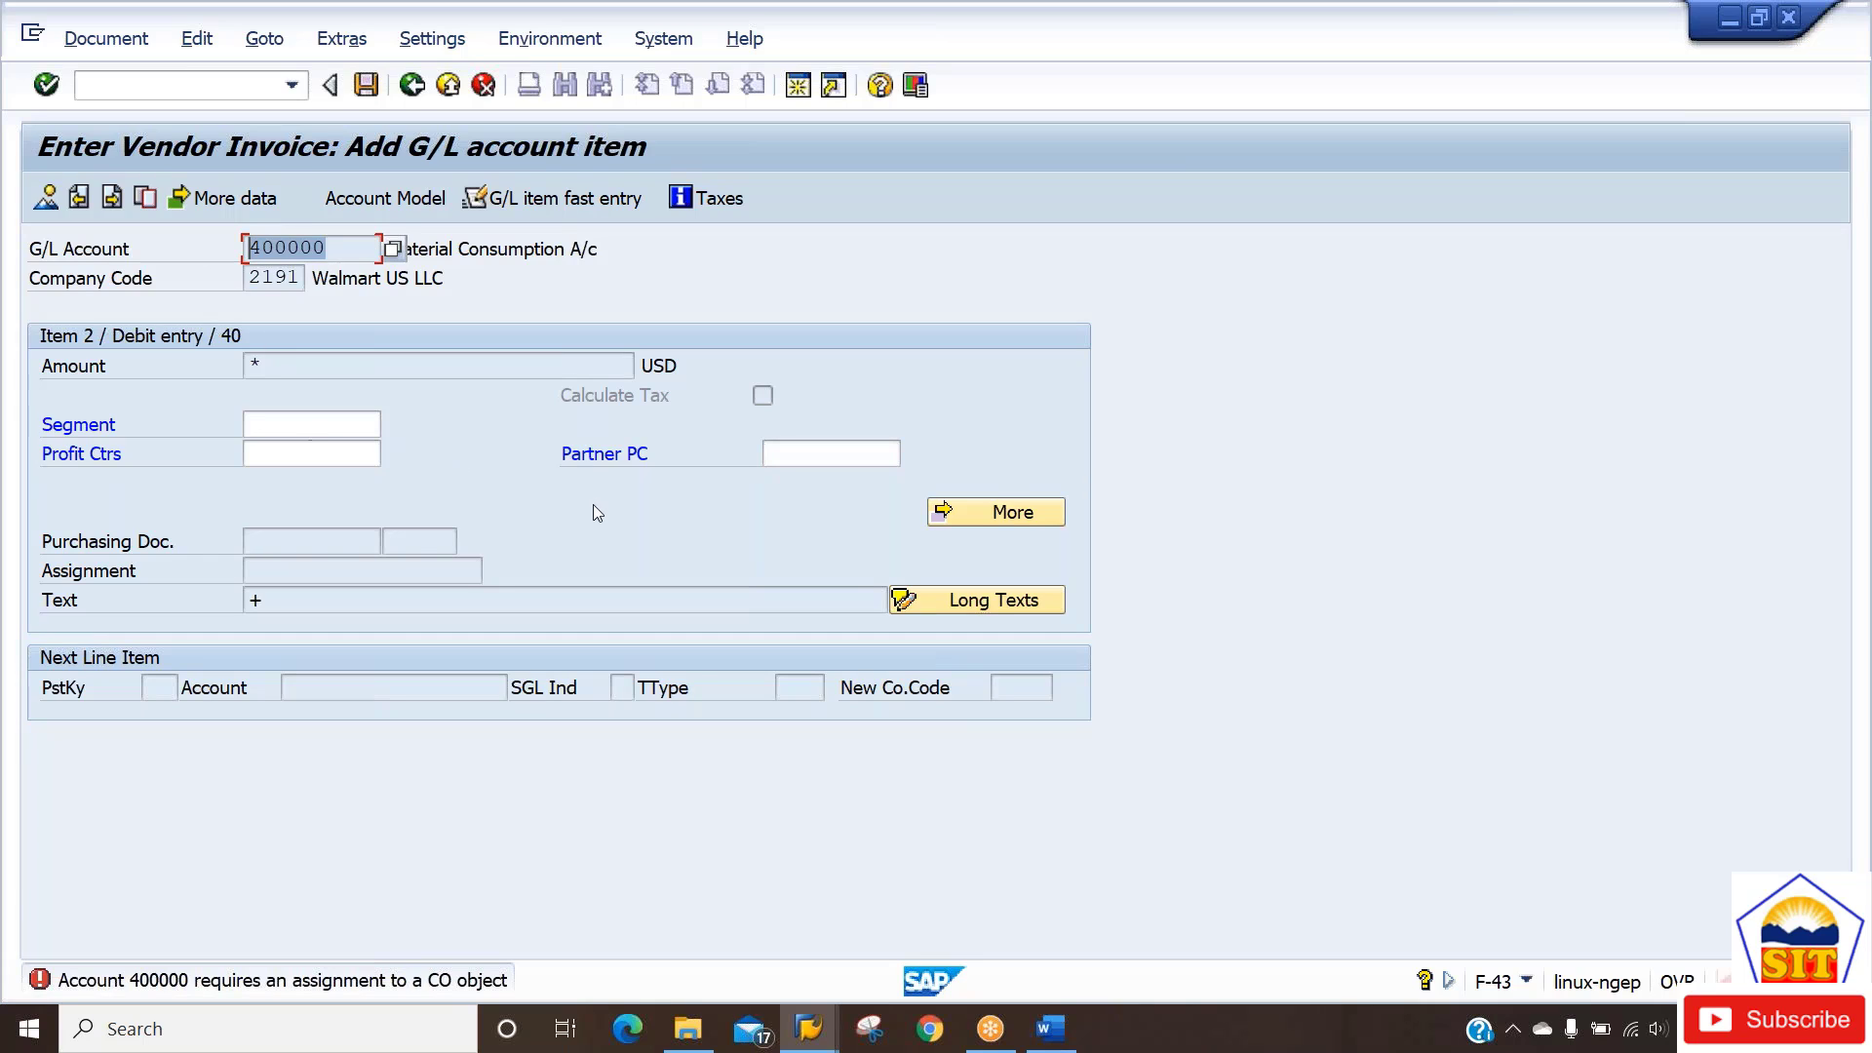
{"action": "left_click", "coordinate": [983, 517]}
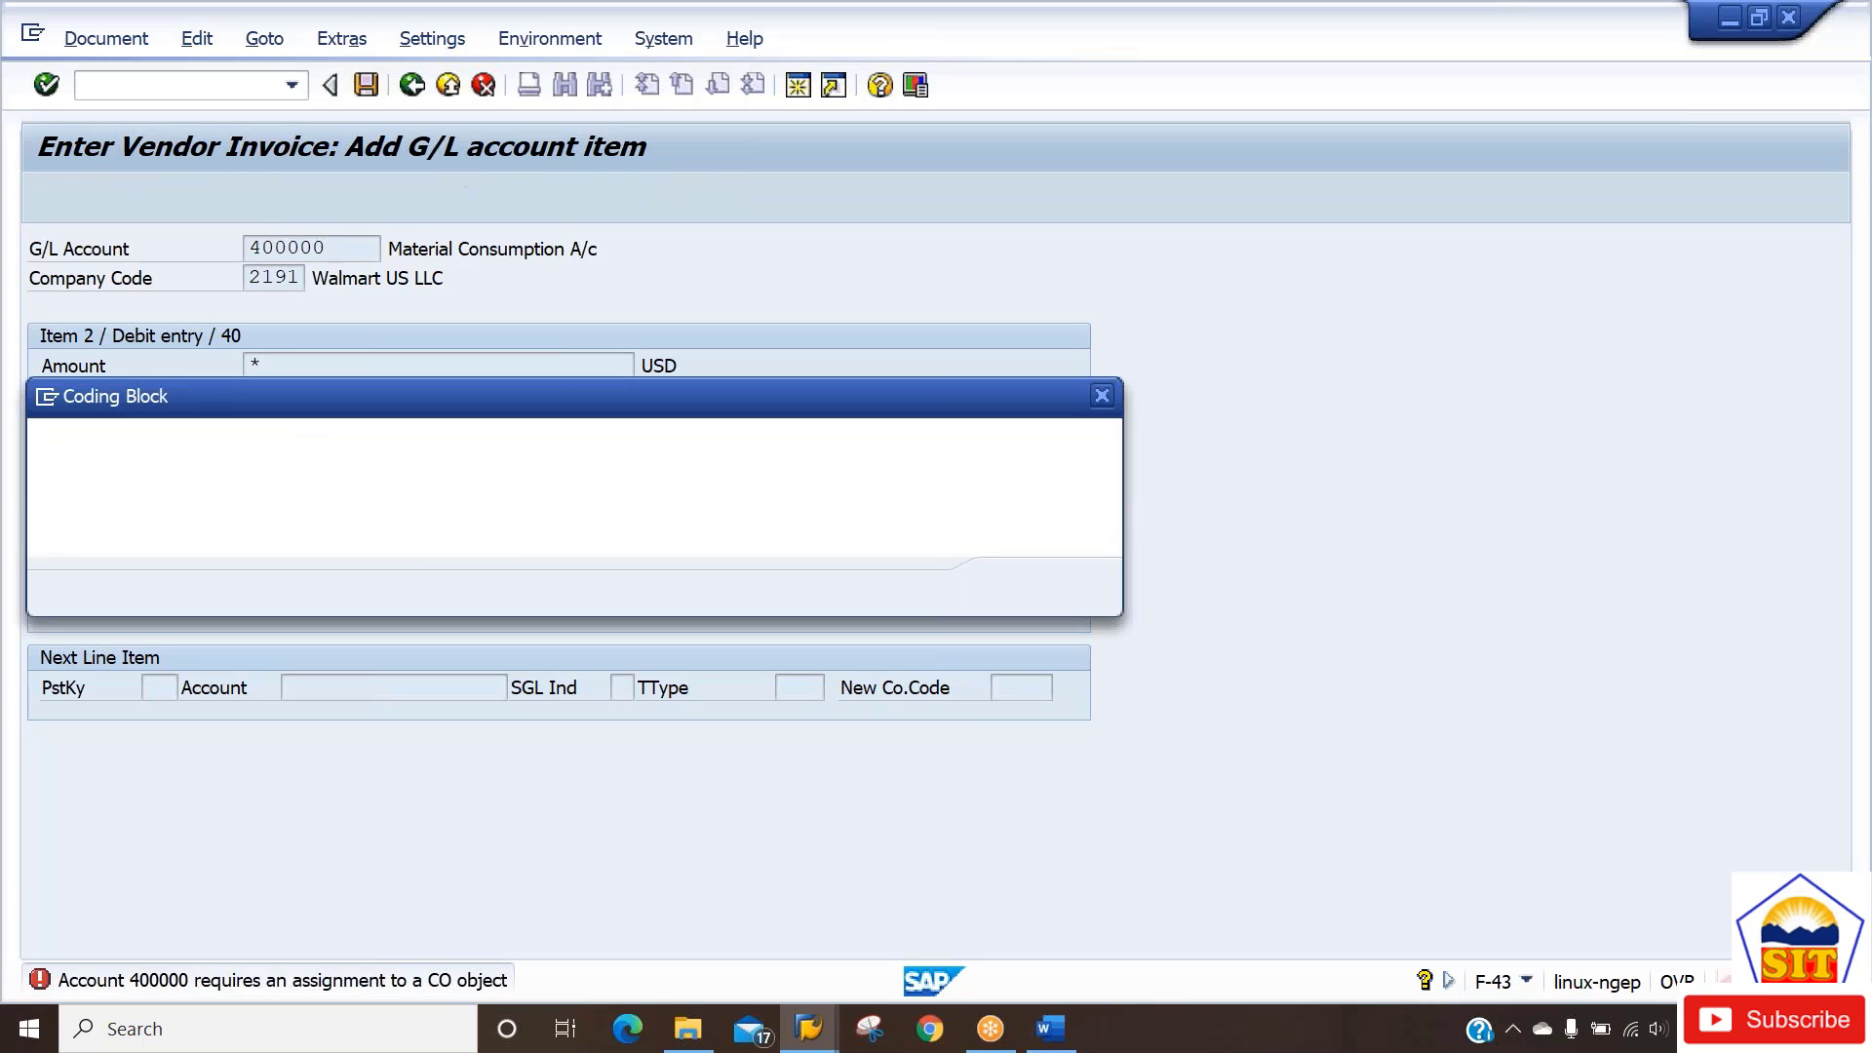
{"action": "left_click", "coordinate": [1102, 395]}
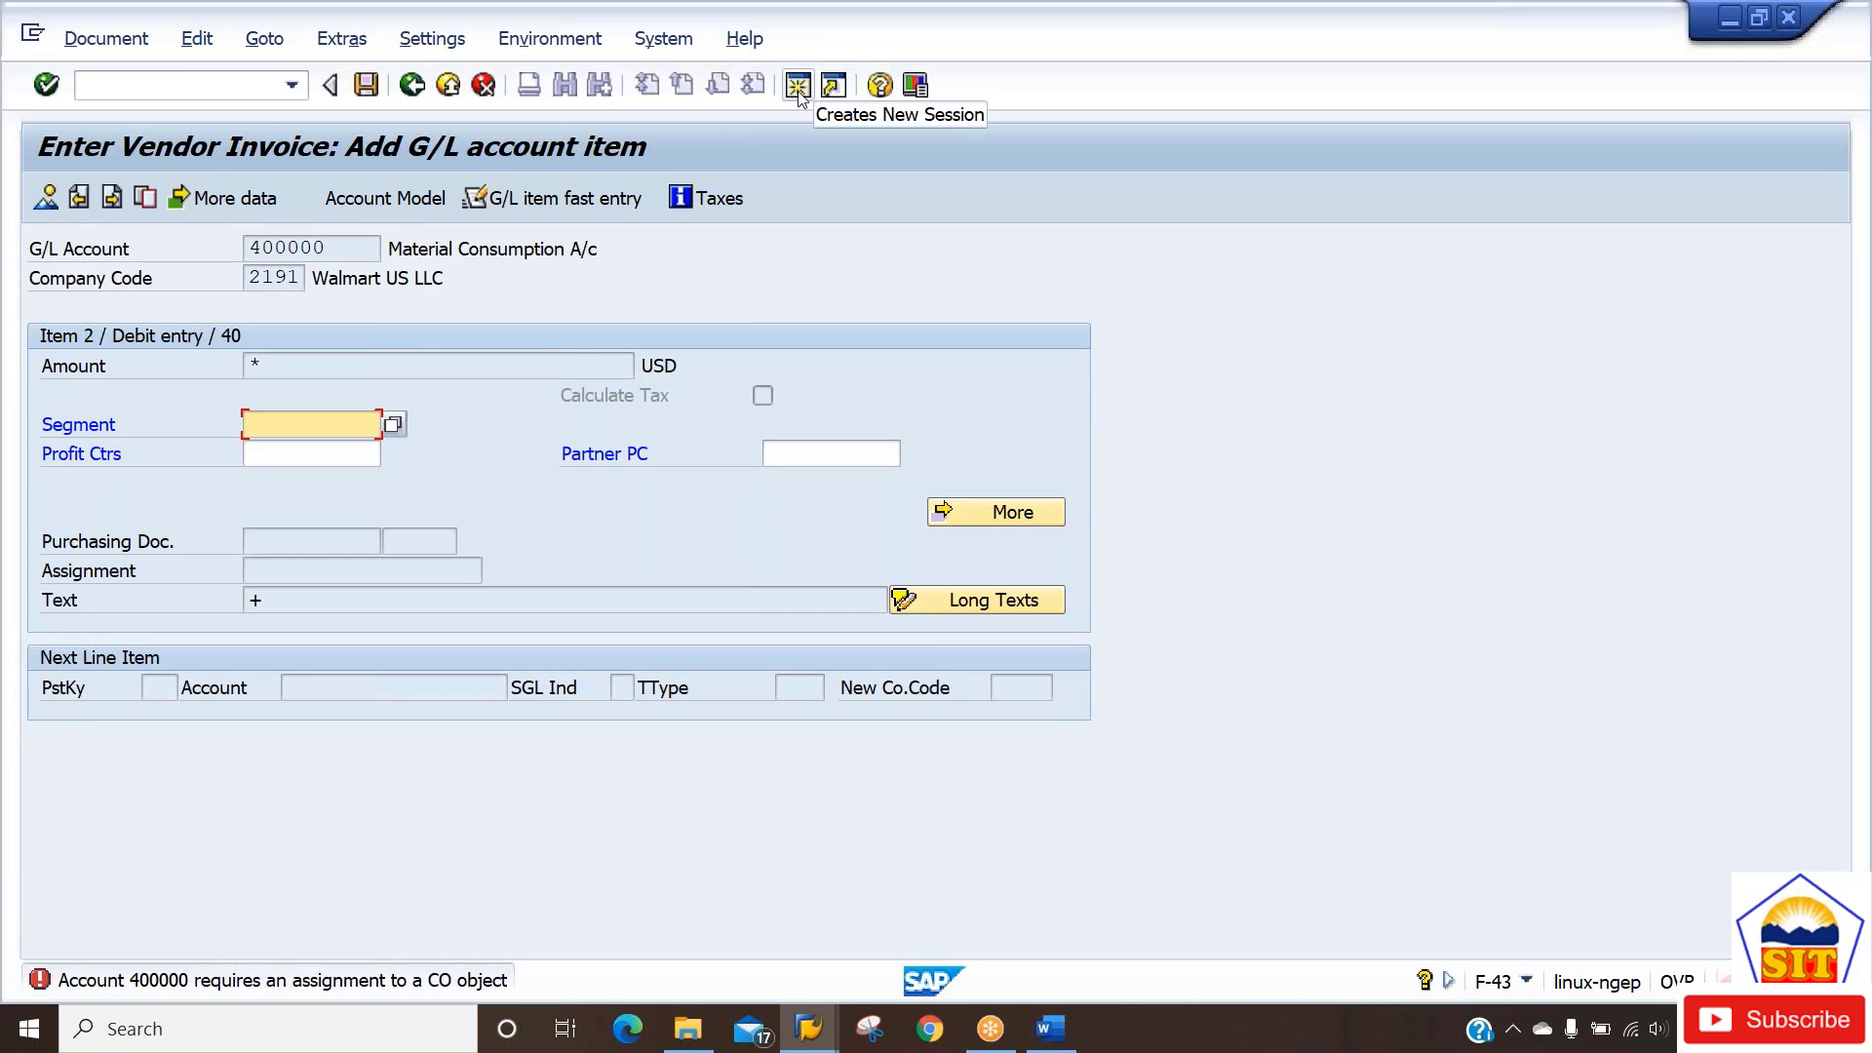
In a new session, go to default account assignment (OKB9) and start a new entry for company code 2191 with cost element 400000.
{"action": "left_click", "coordinate": [797, 87]}
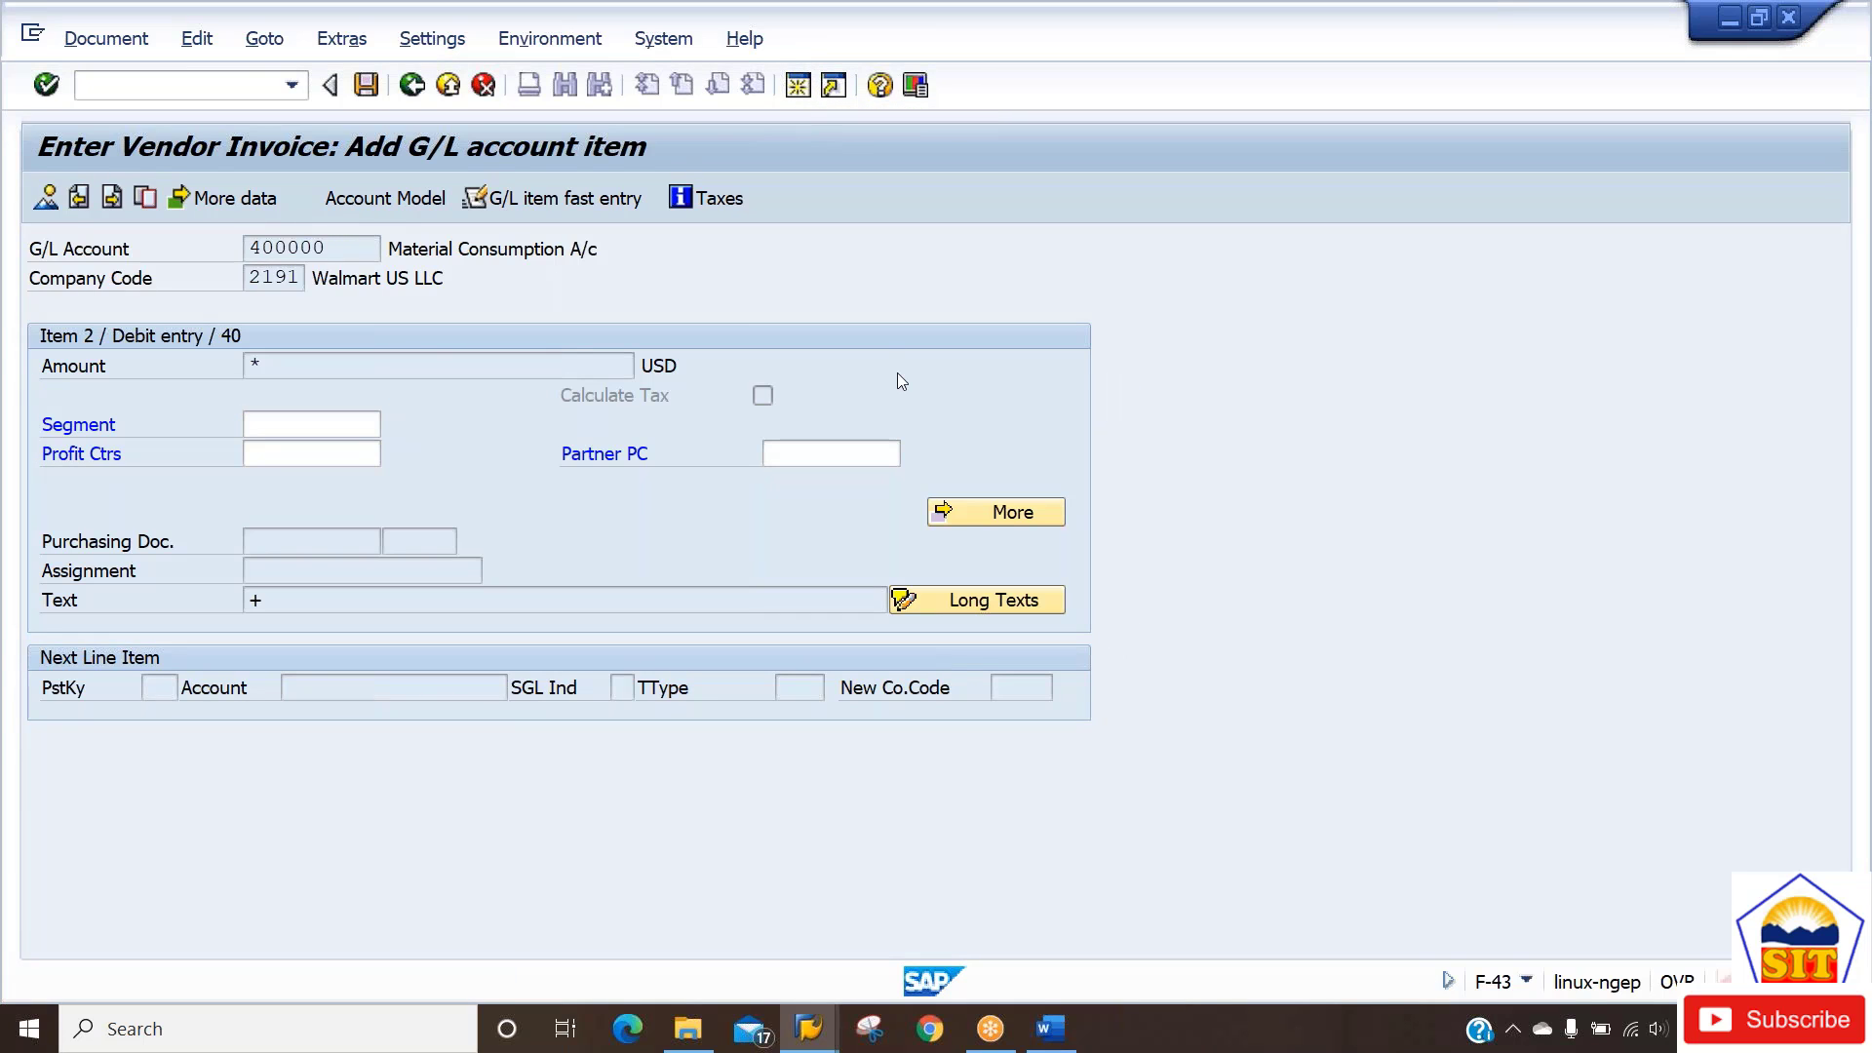
{"action": "type", "text": "o"}
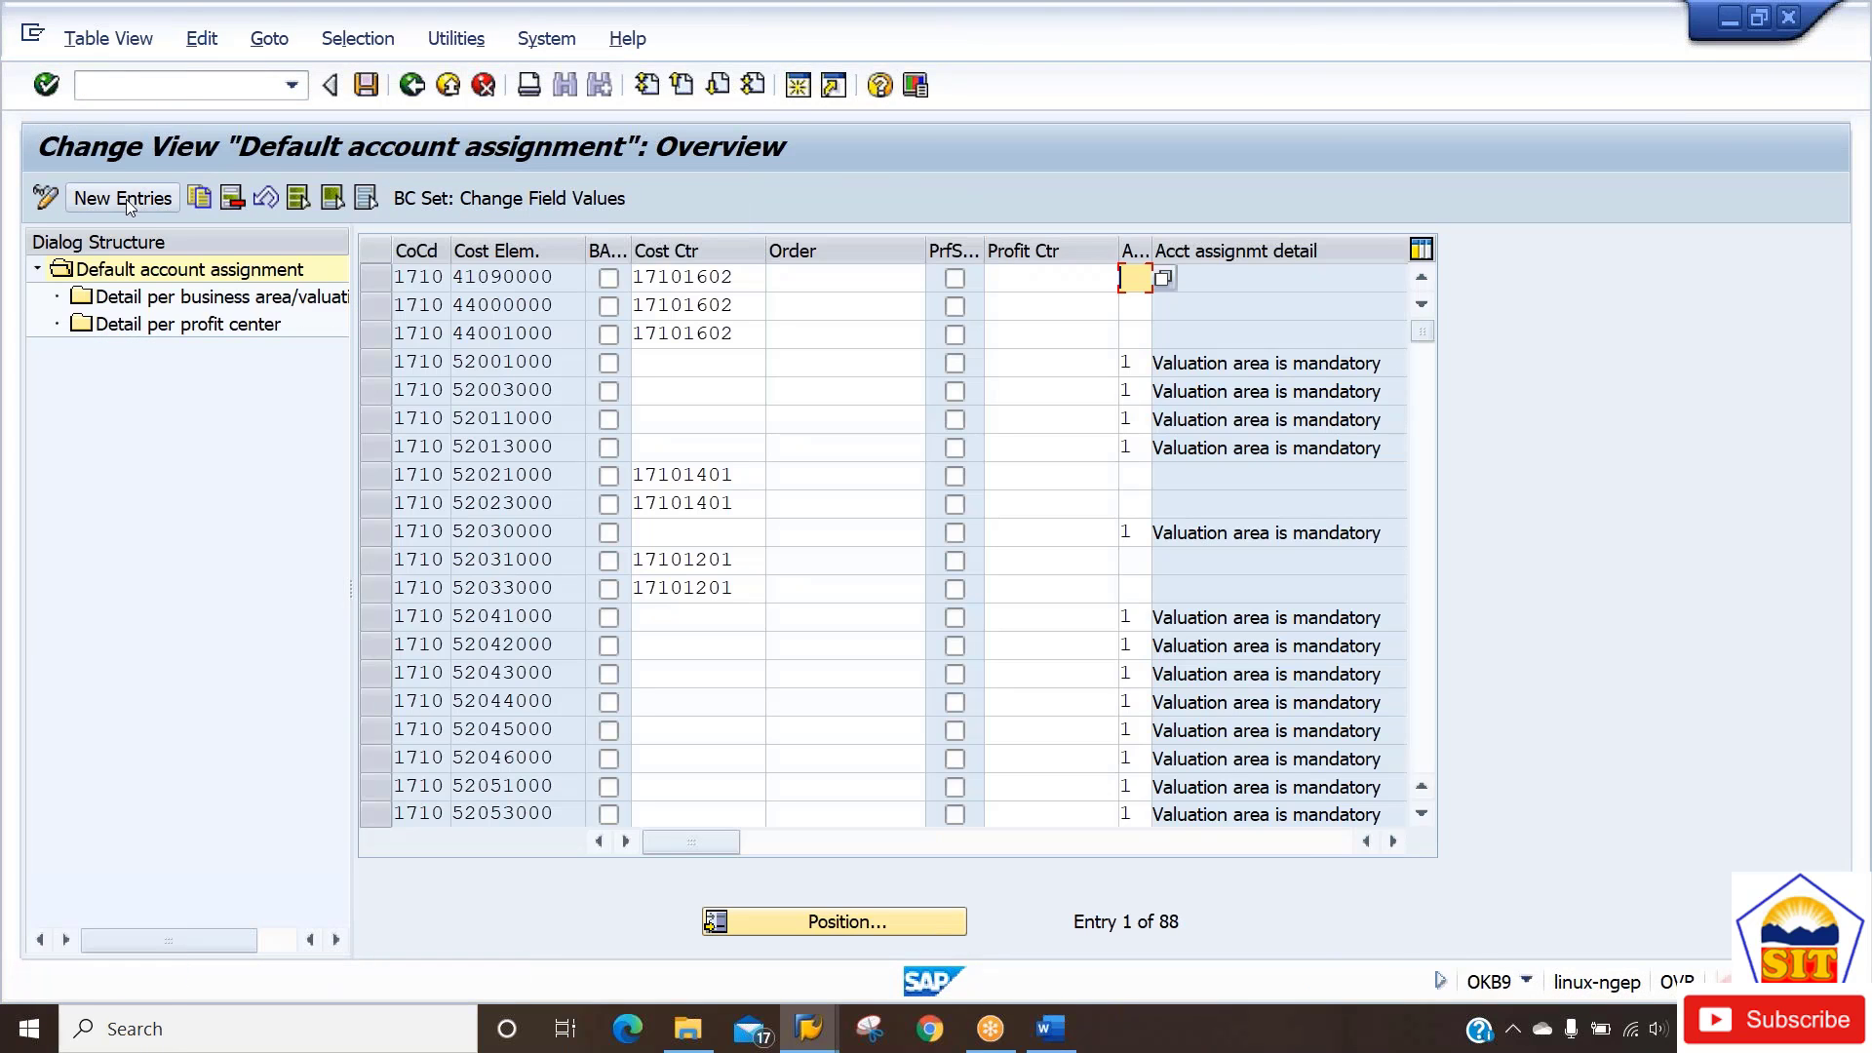
{"action": "left_click", "coordinate": [125, 199]}
{"action": "type", "text": "2191"}
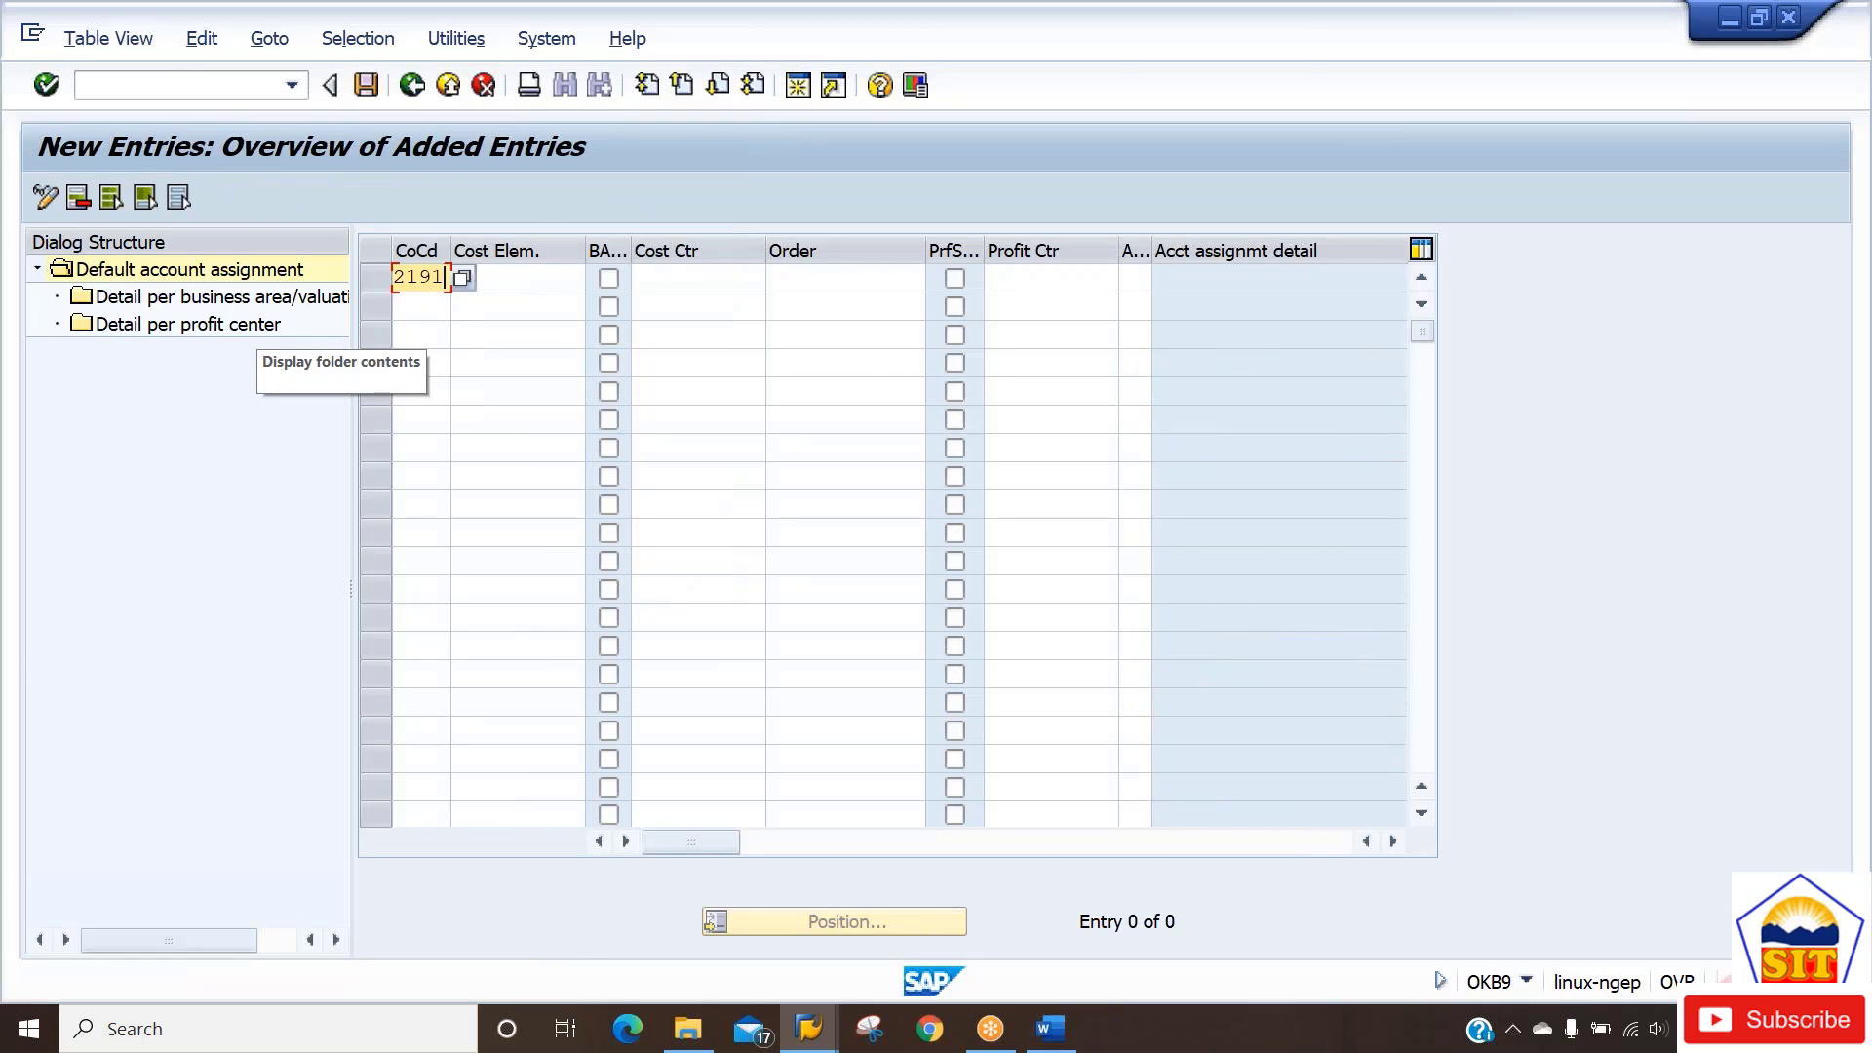
{"action": "key", "text": "Tab"}
{"action": "type", "text": "400000"}
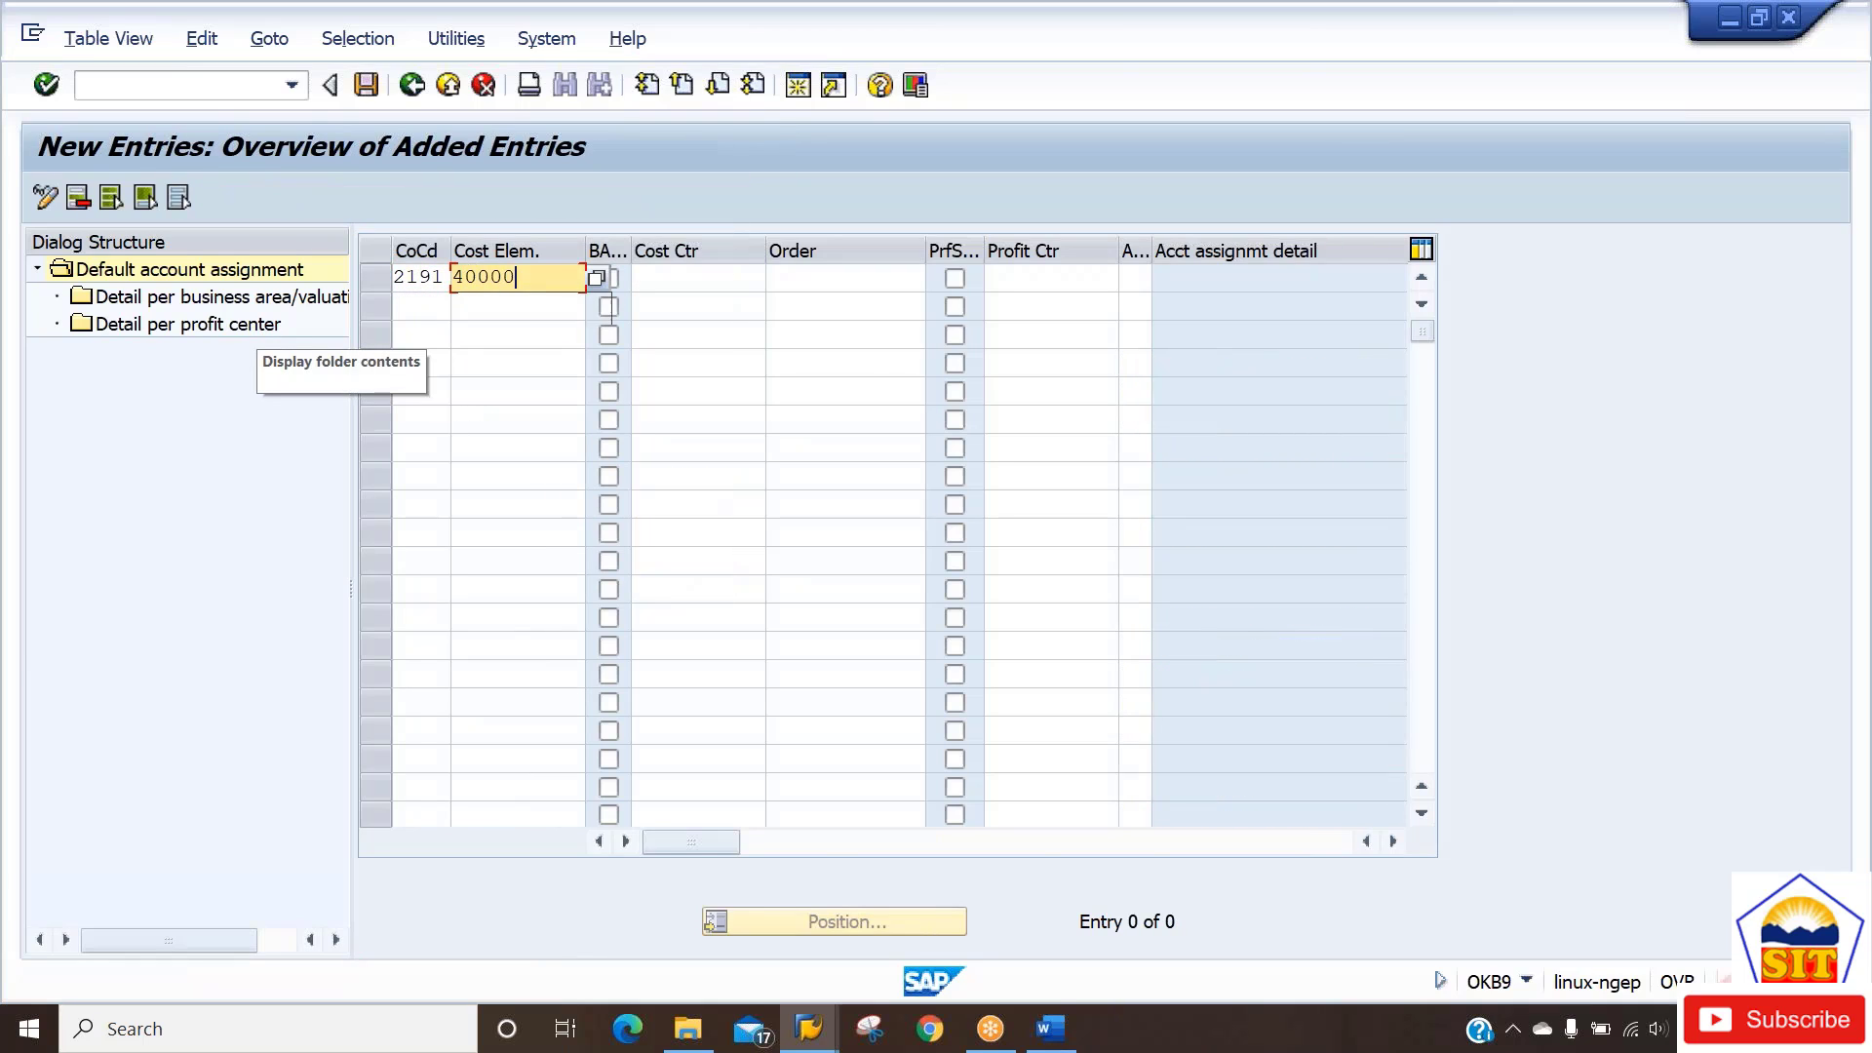
{"action": "key", "text": "Tab"}
{"action": "key", "text": "shift+Tab"}
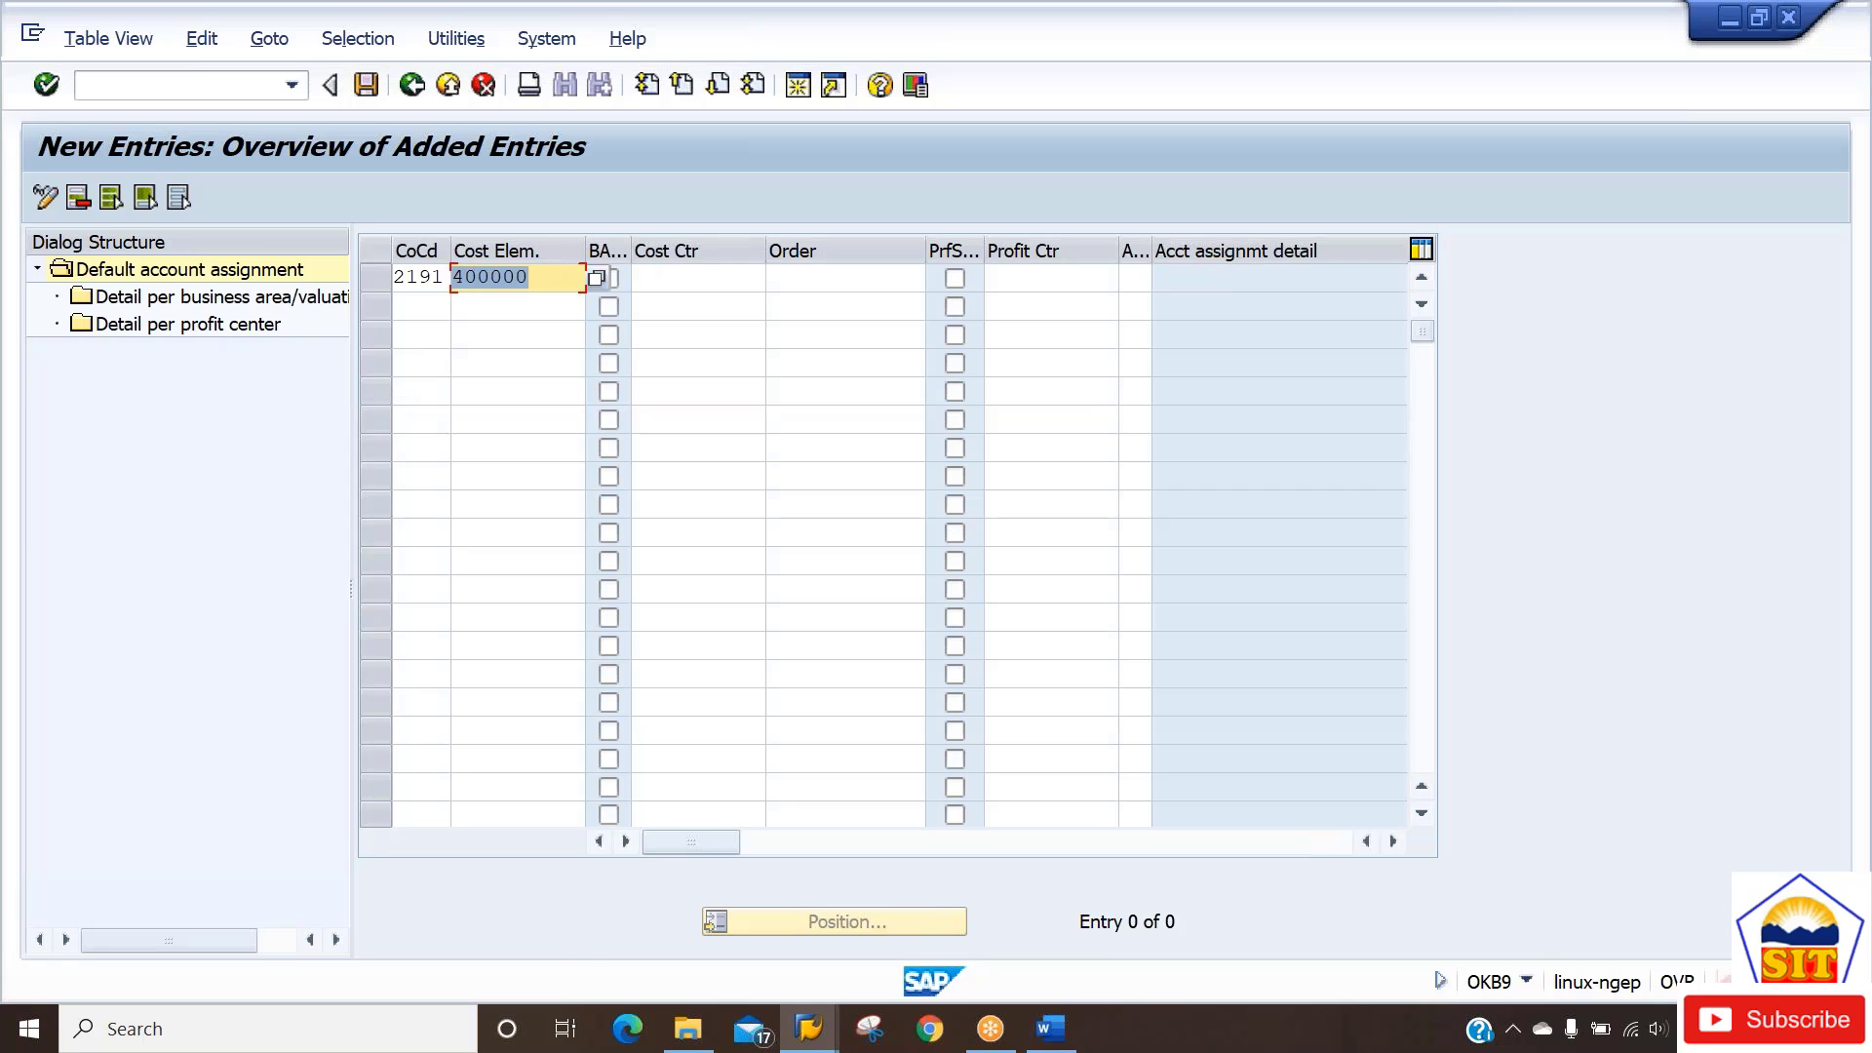
{"action": "key", "text": "Tab"}
{"action": "key", "text": "Tab"}
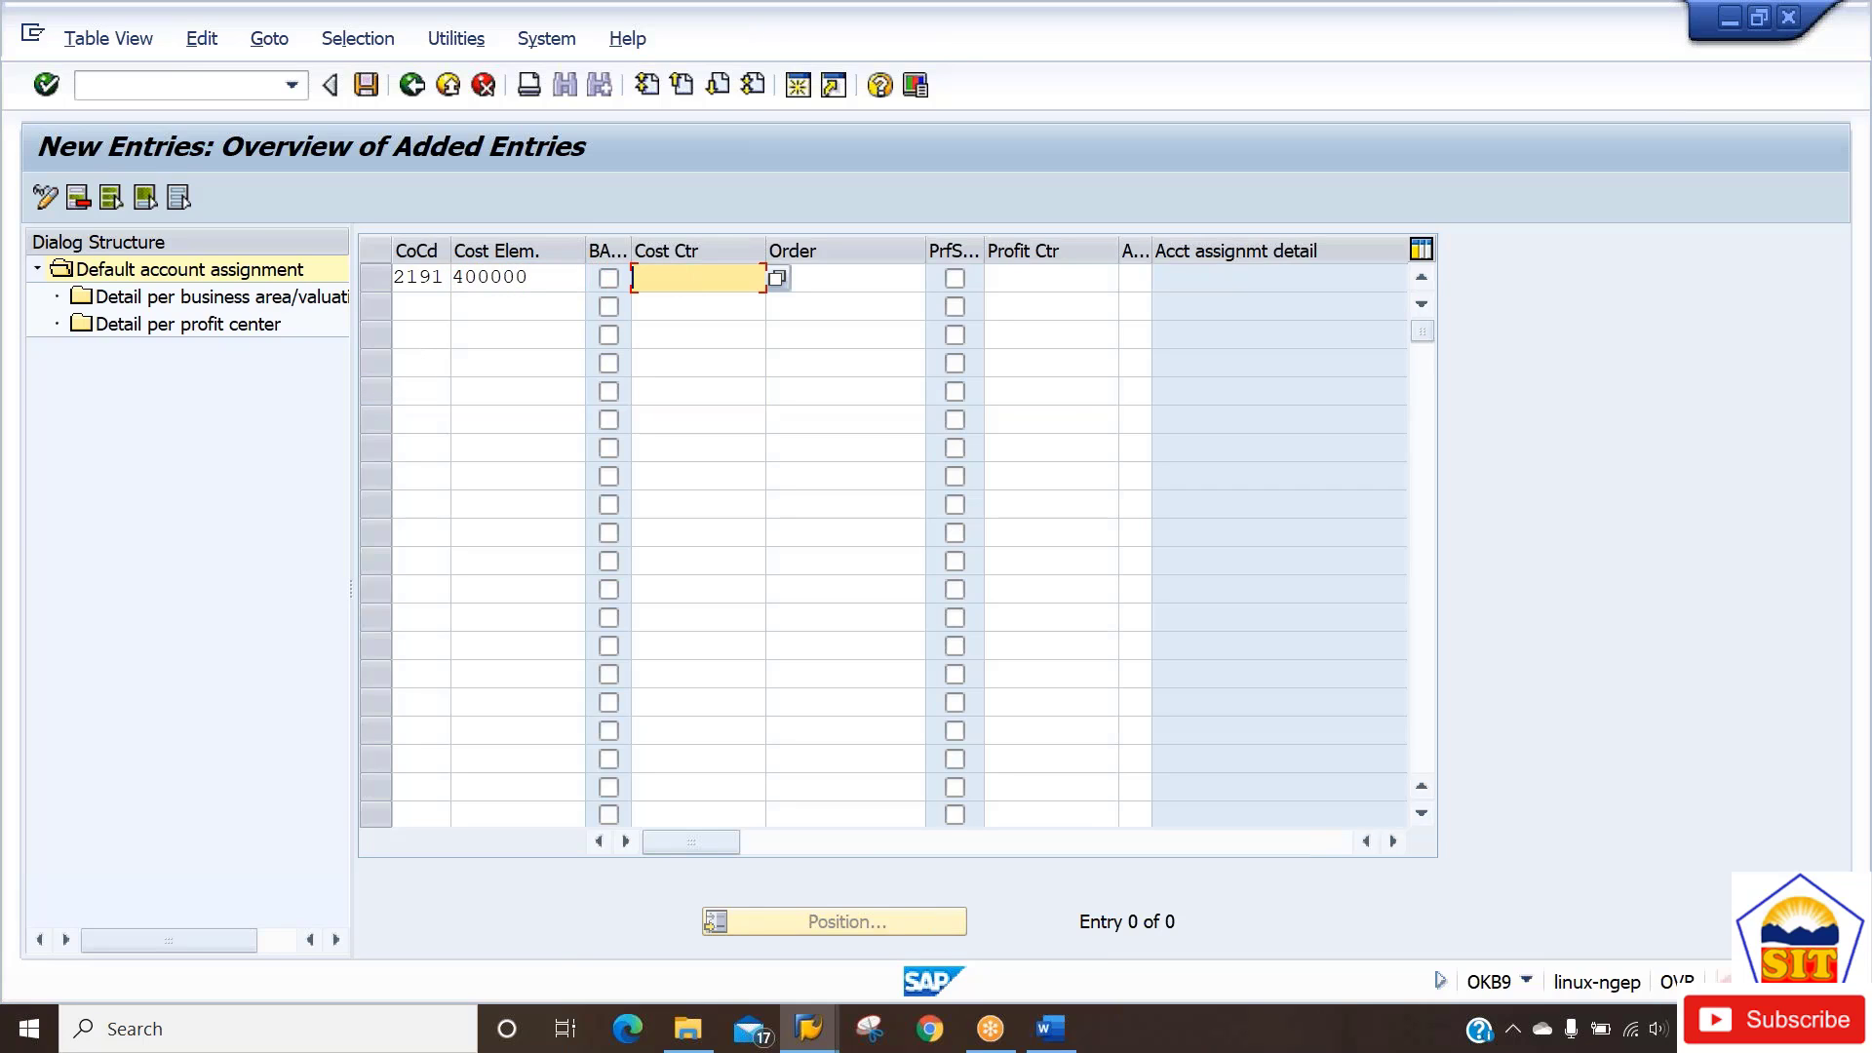
Assign cost center 2191 from the value list to the entry and save it under the proposed customizing request.
{"action": "left_click", "coordinate": [777, 281]}
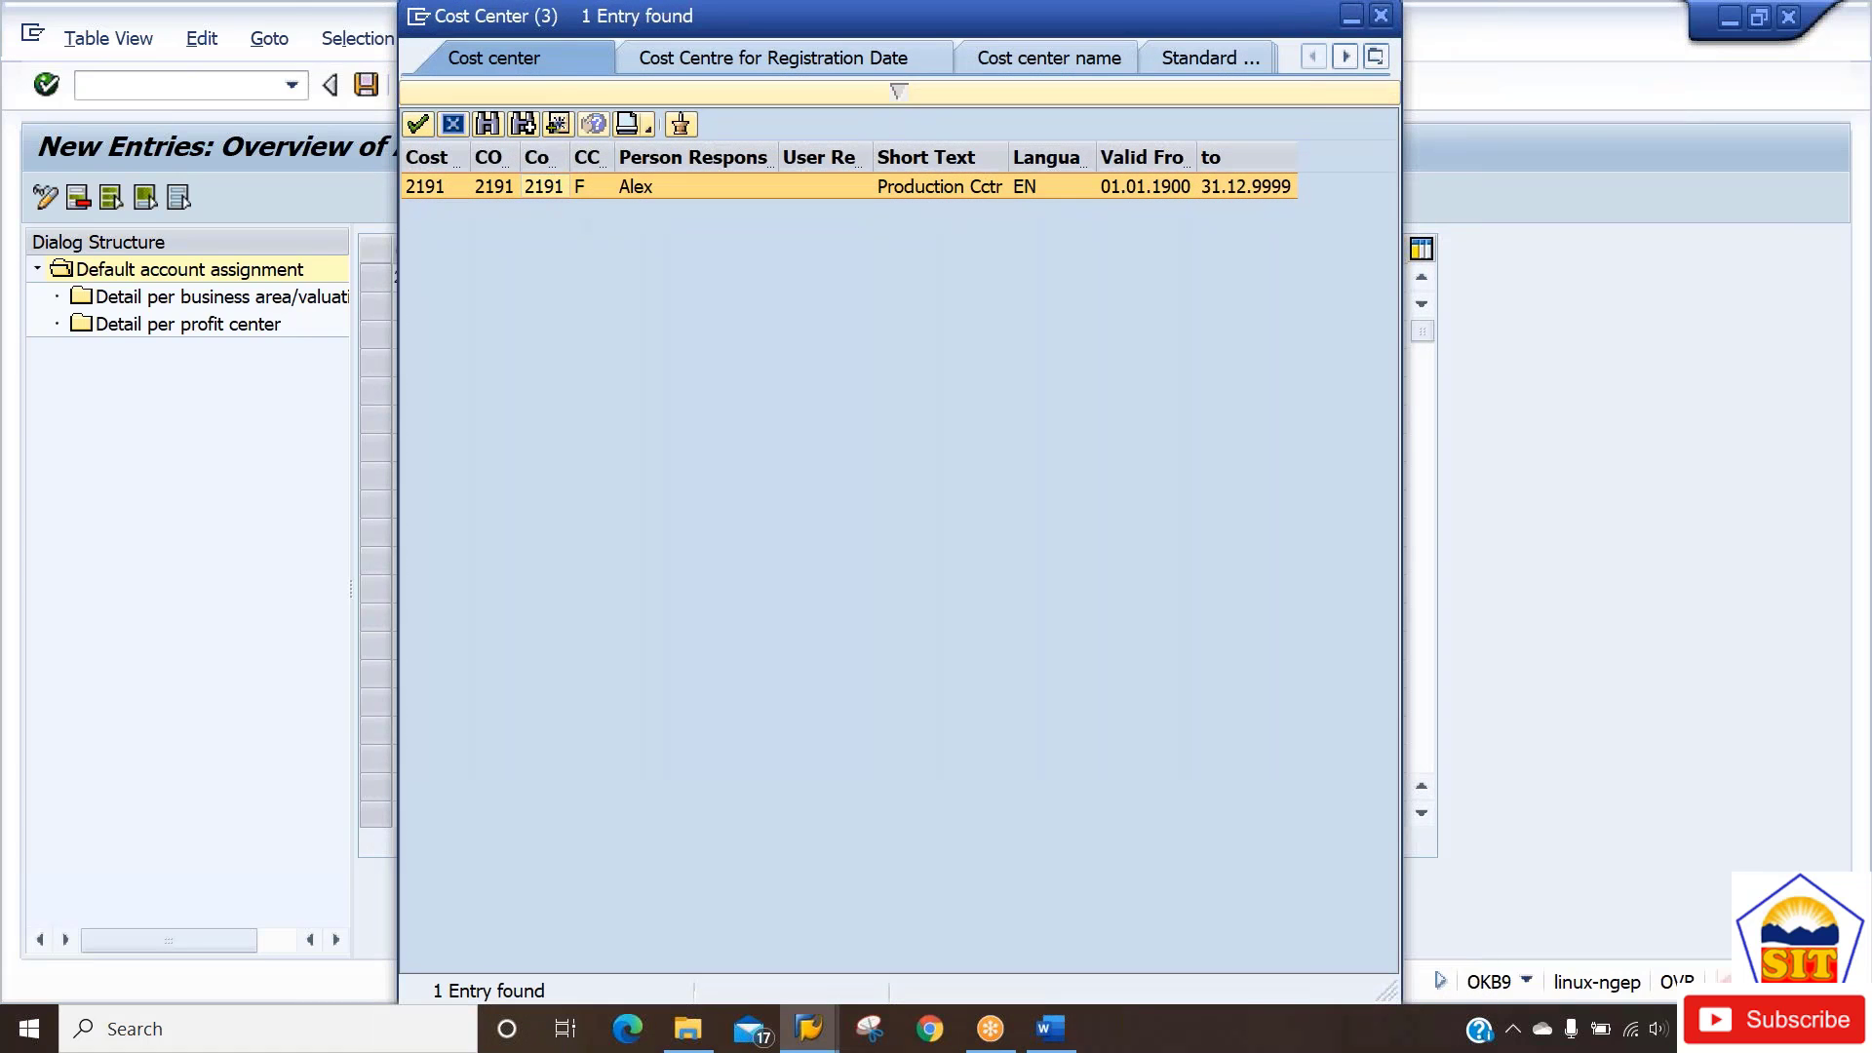
{"action": "double_click", "coordinate": [562, 194]}
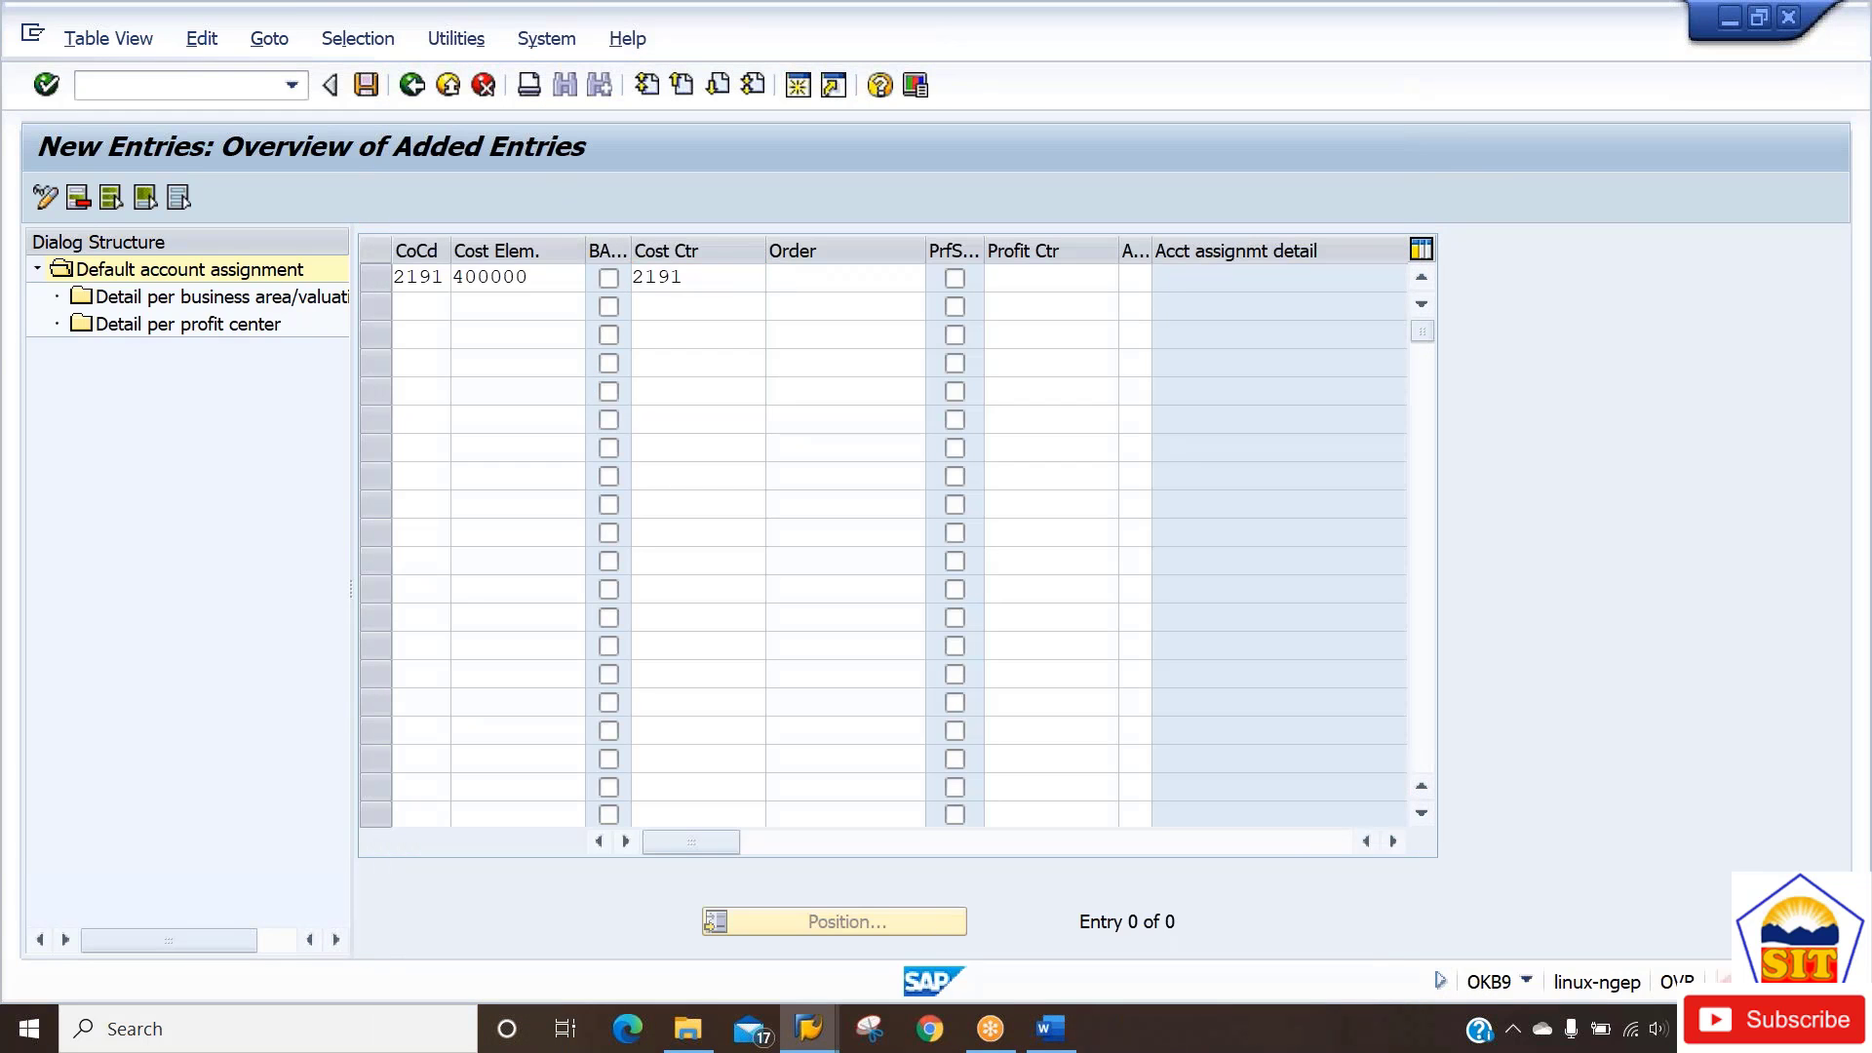
{"action": "key", "text": "Return"}
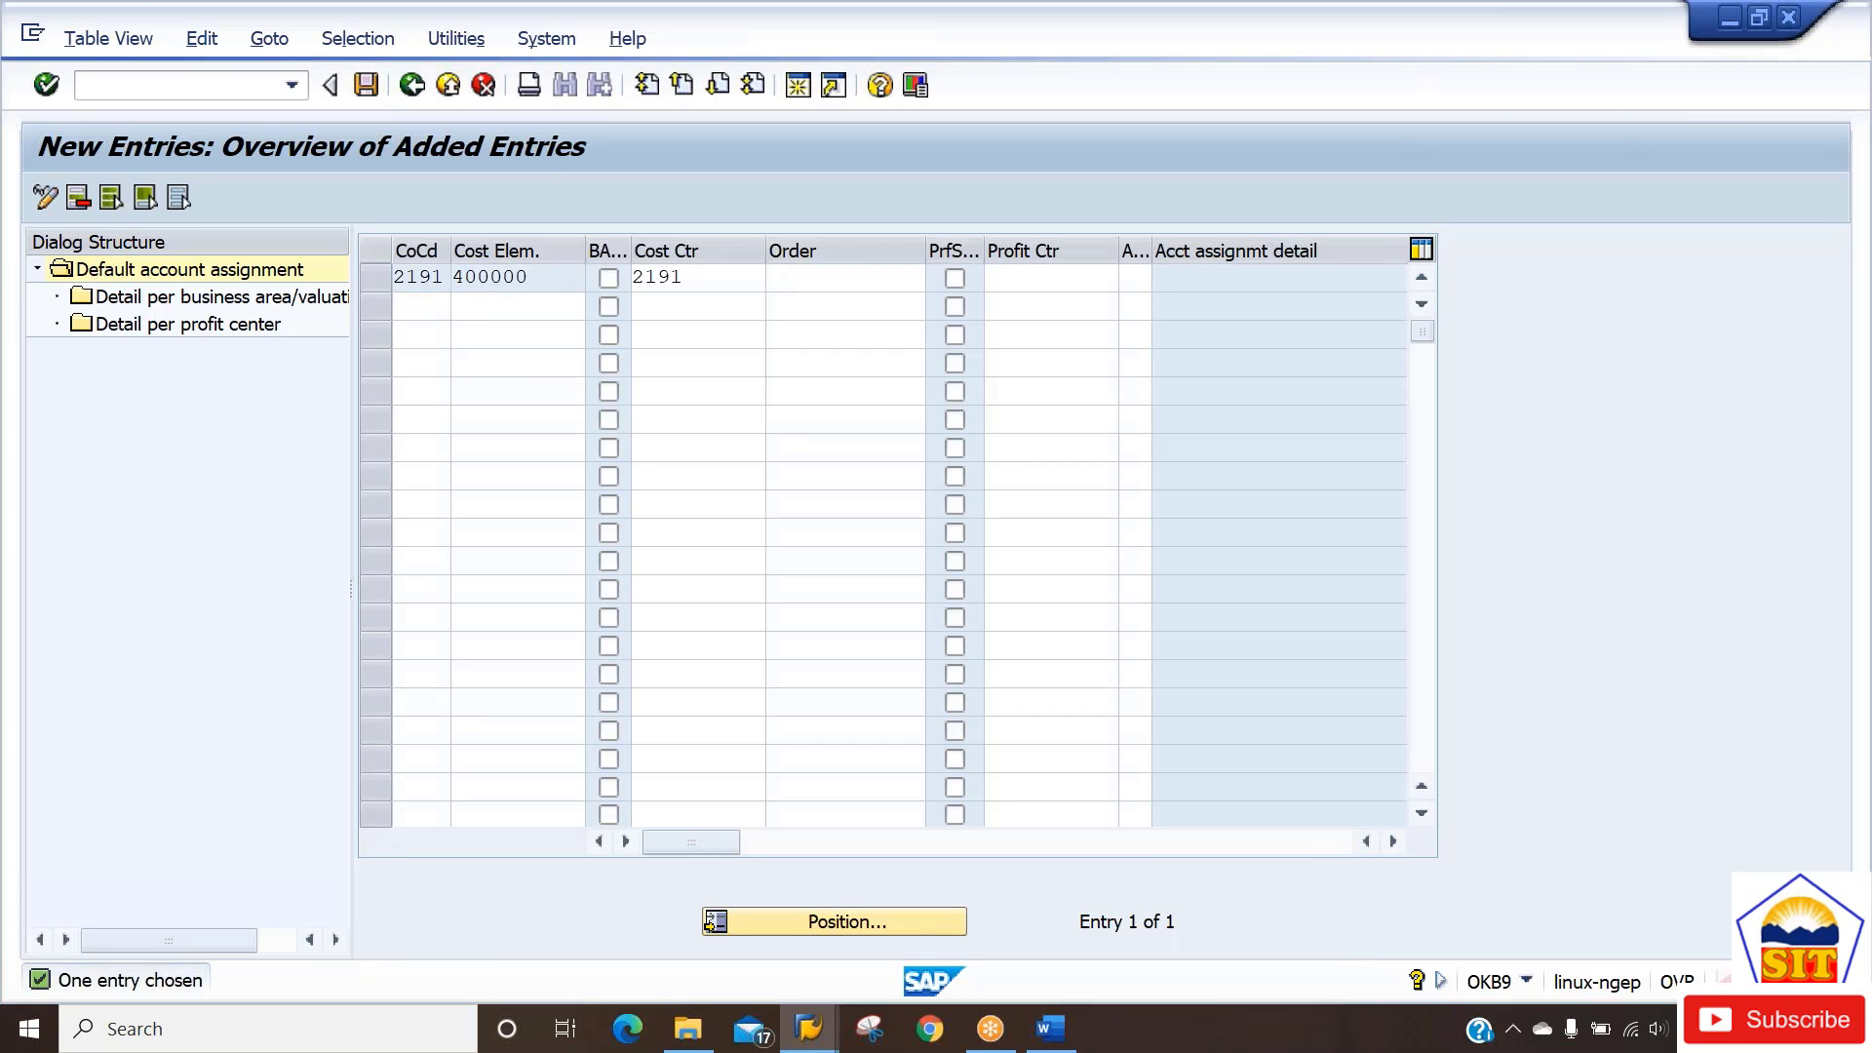
{"action": "key", "text": "ctrl+s"}
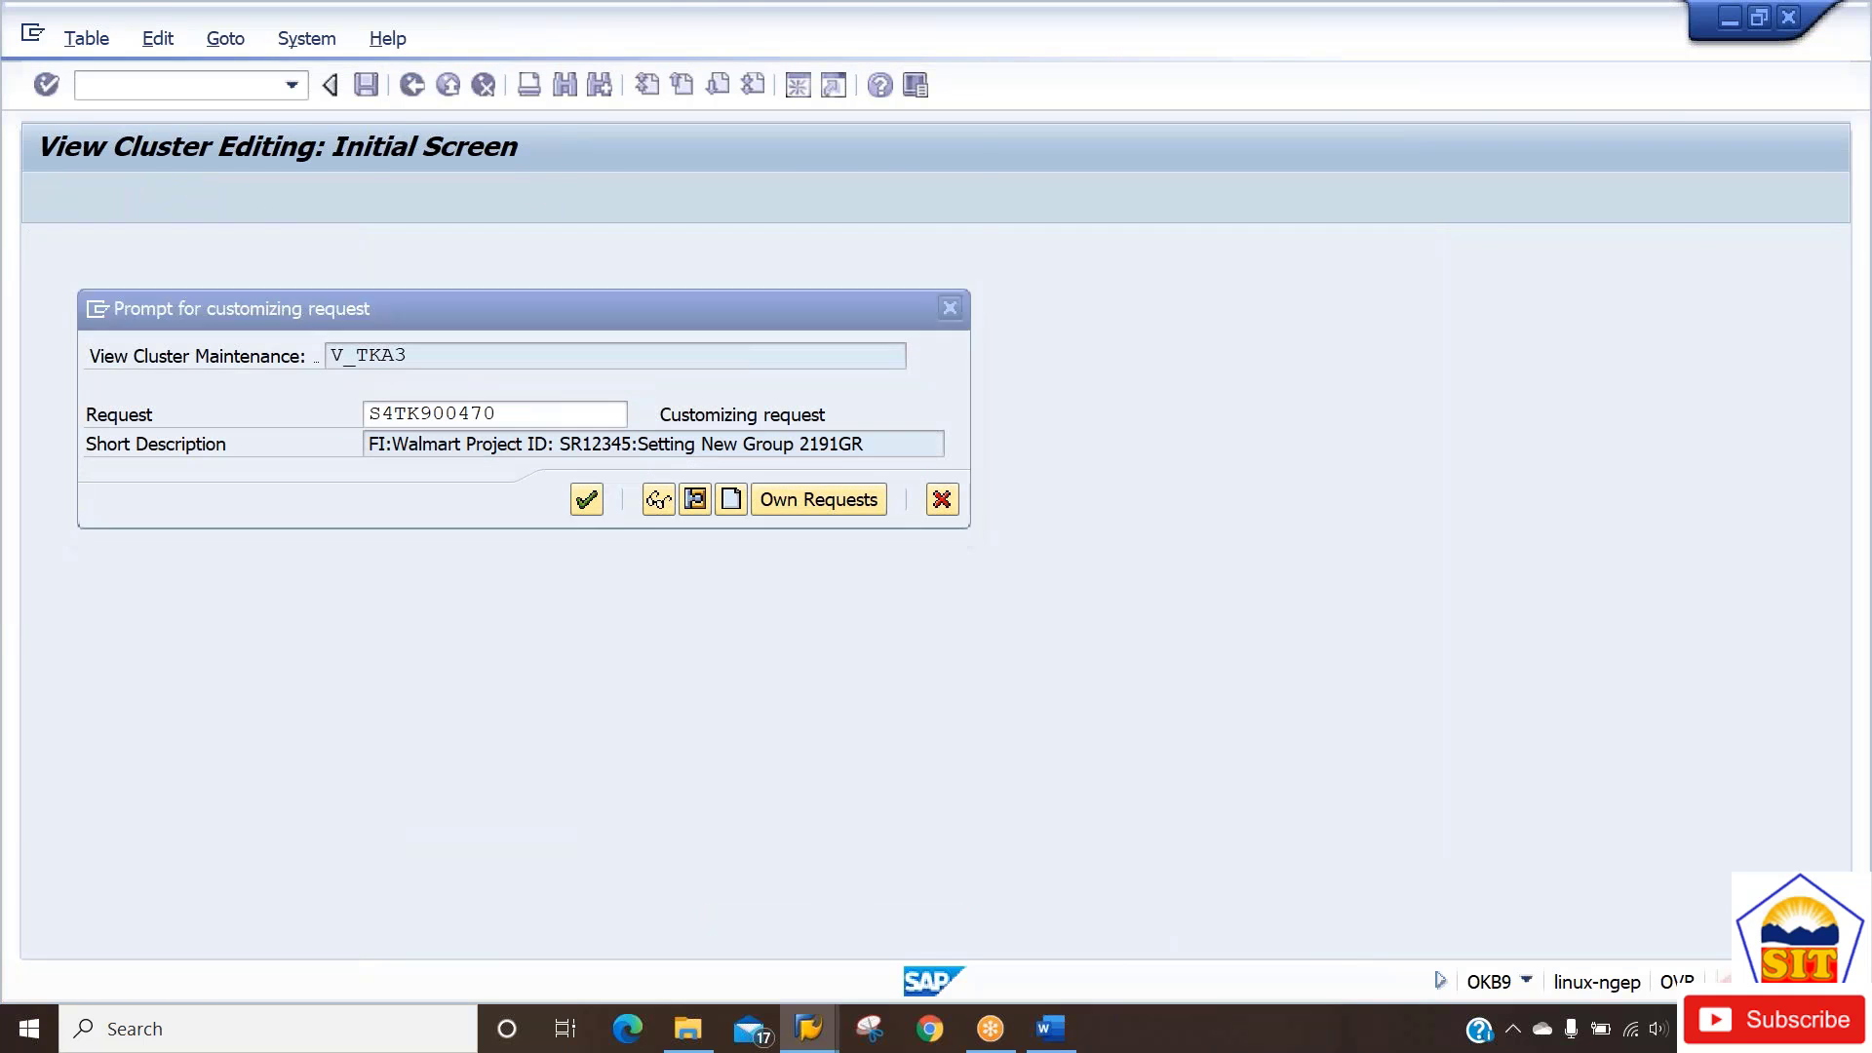
{"action": "key", "text": "Return"}
Return to the vendor invoice session, leave the incomplete G/L item and add a new line item with posting key 40 and account 400000.
{"action": "key", "text": "alt+Tab"}
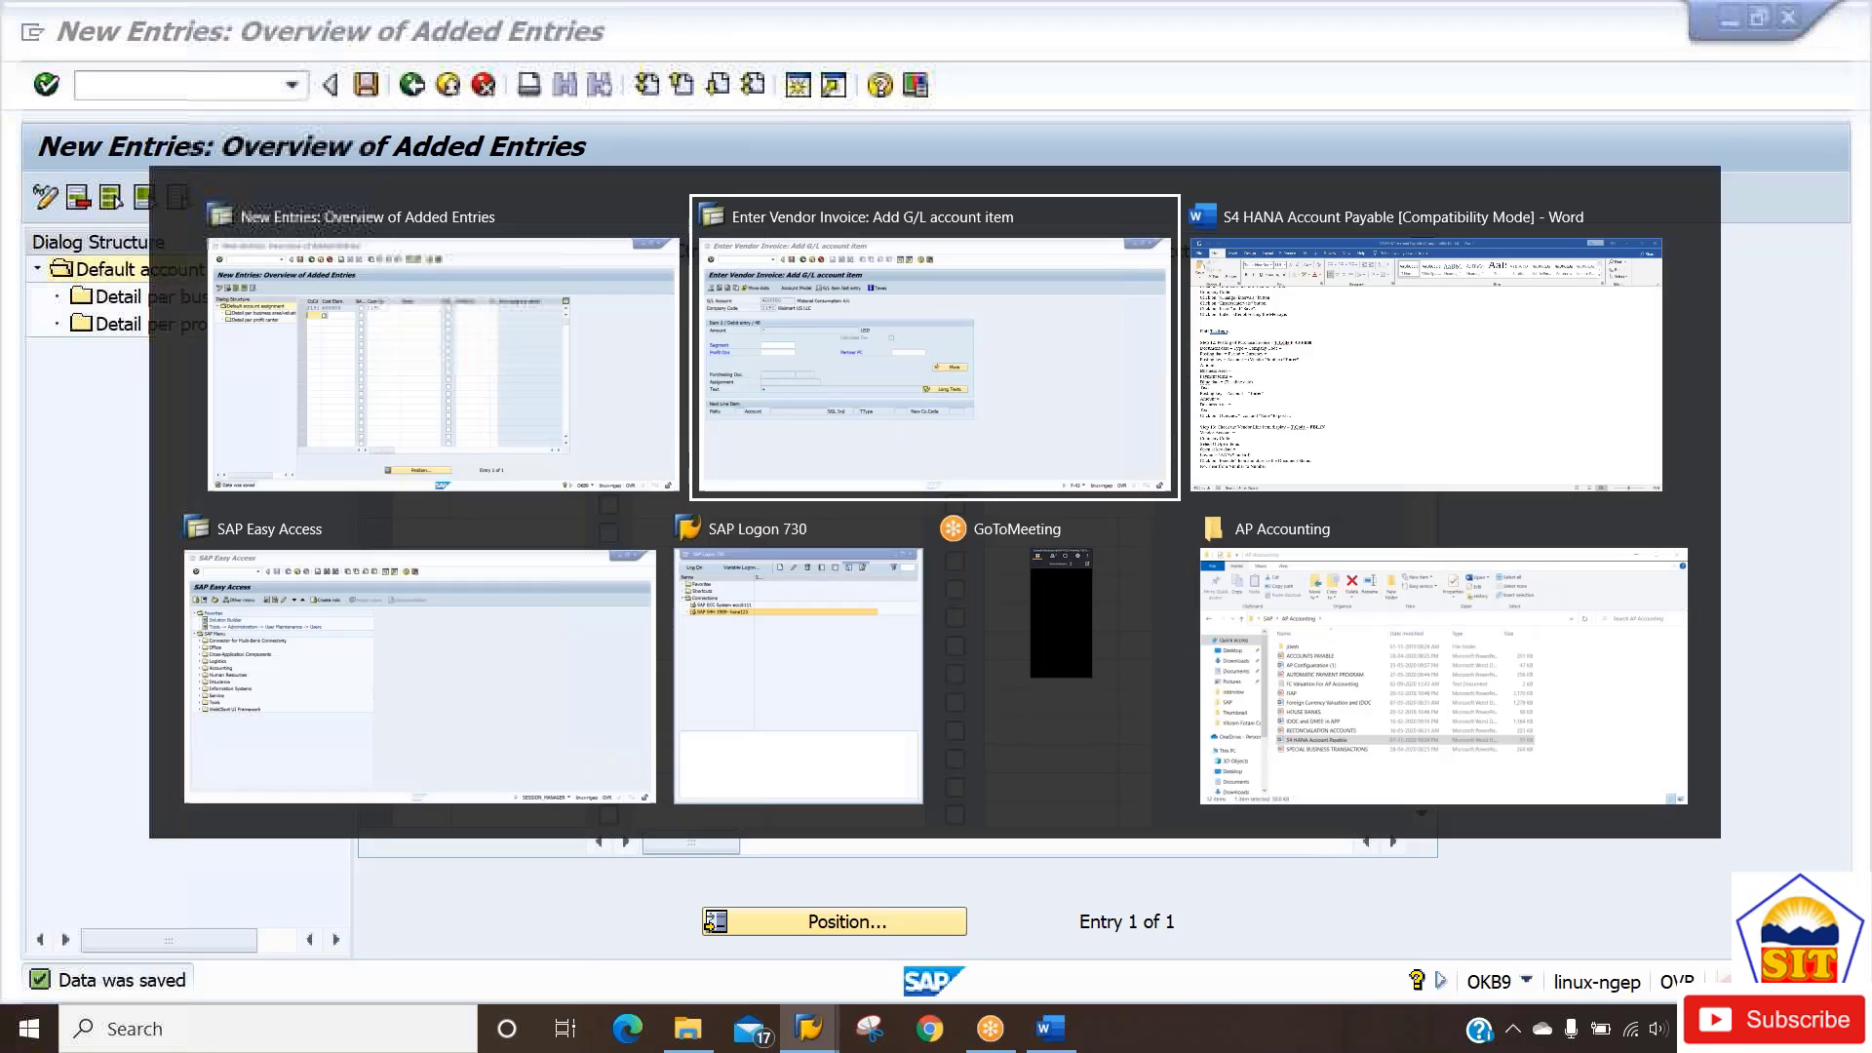
{"action": "key", "text": "F3"}
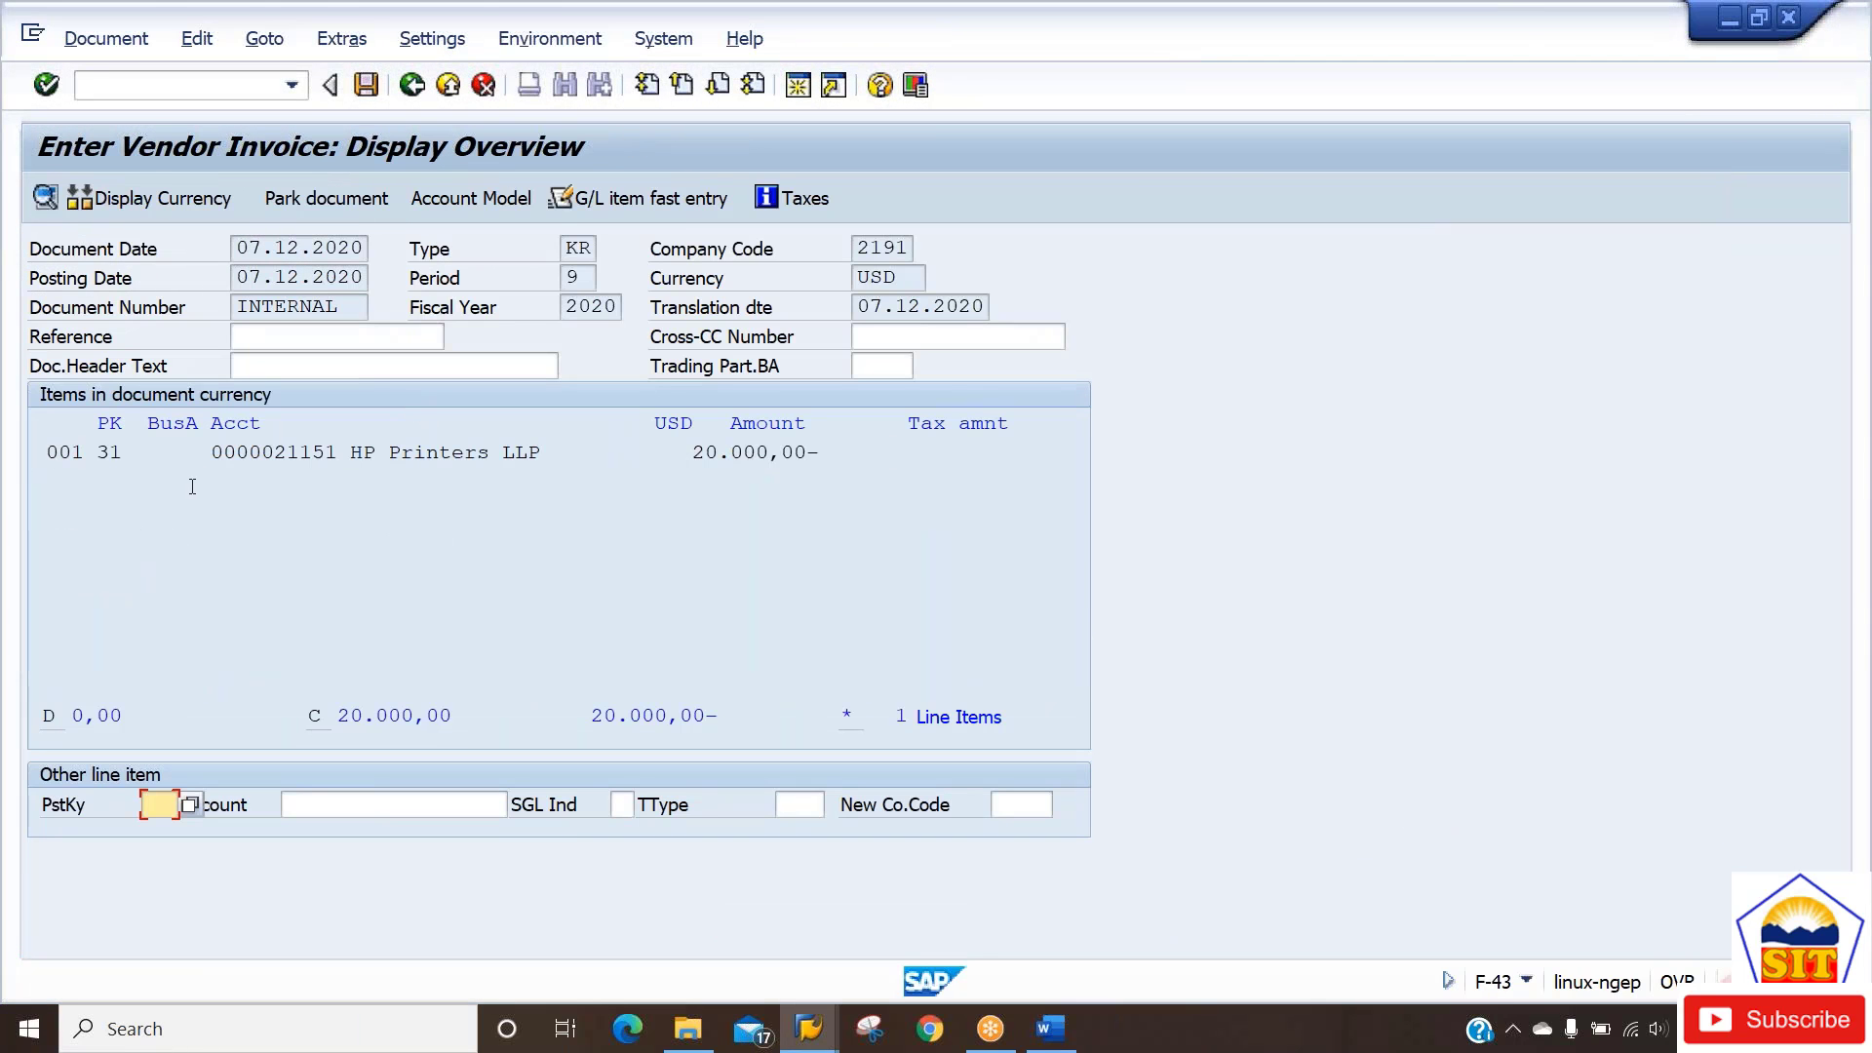
{"action": "type", "text": "40"}
{"action": "key", "text": "Tab"}
{"action": "type", "text": "4"}
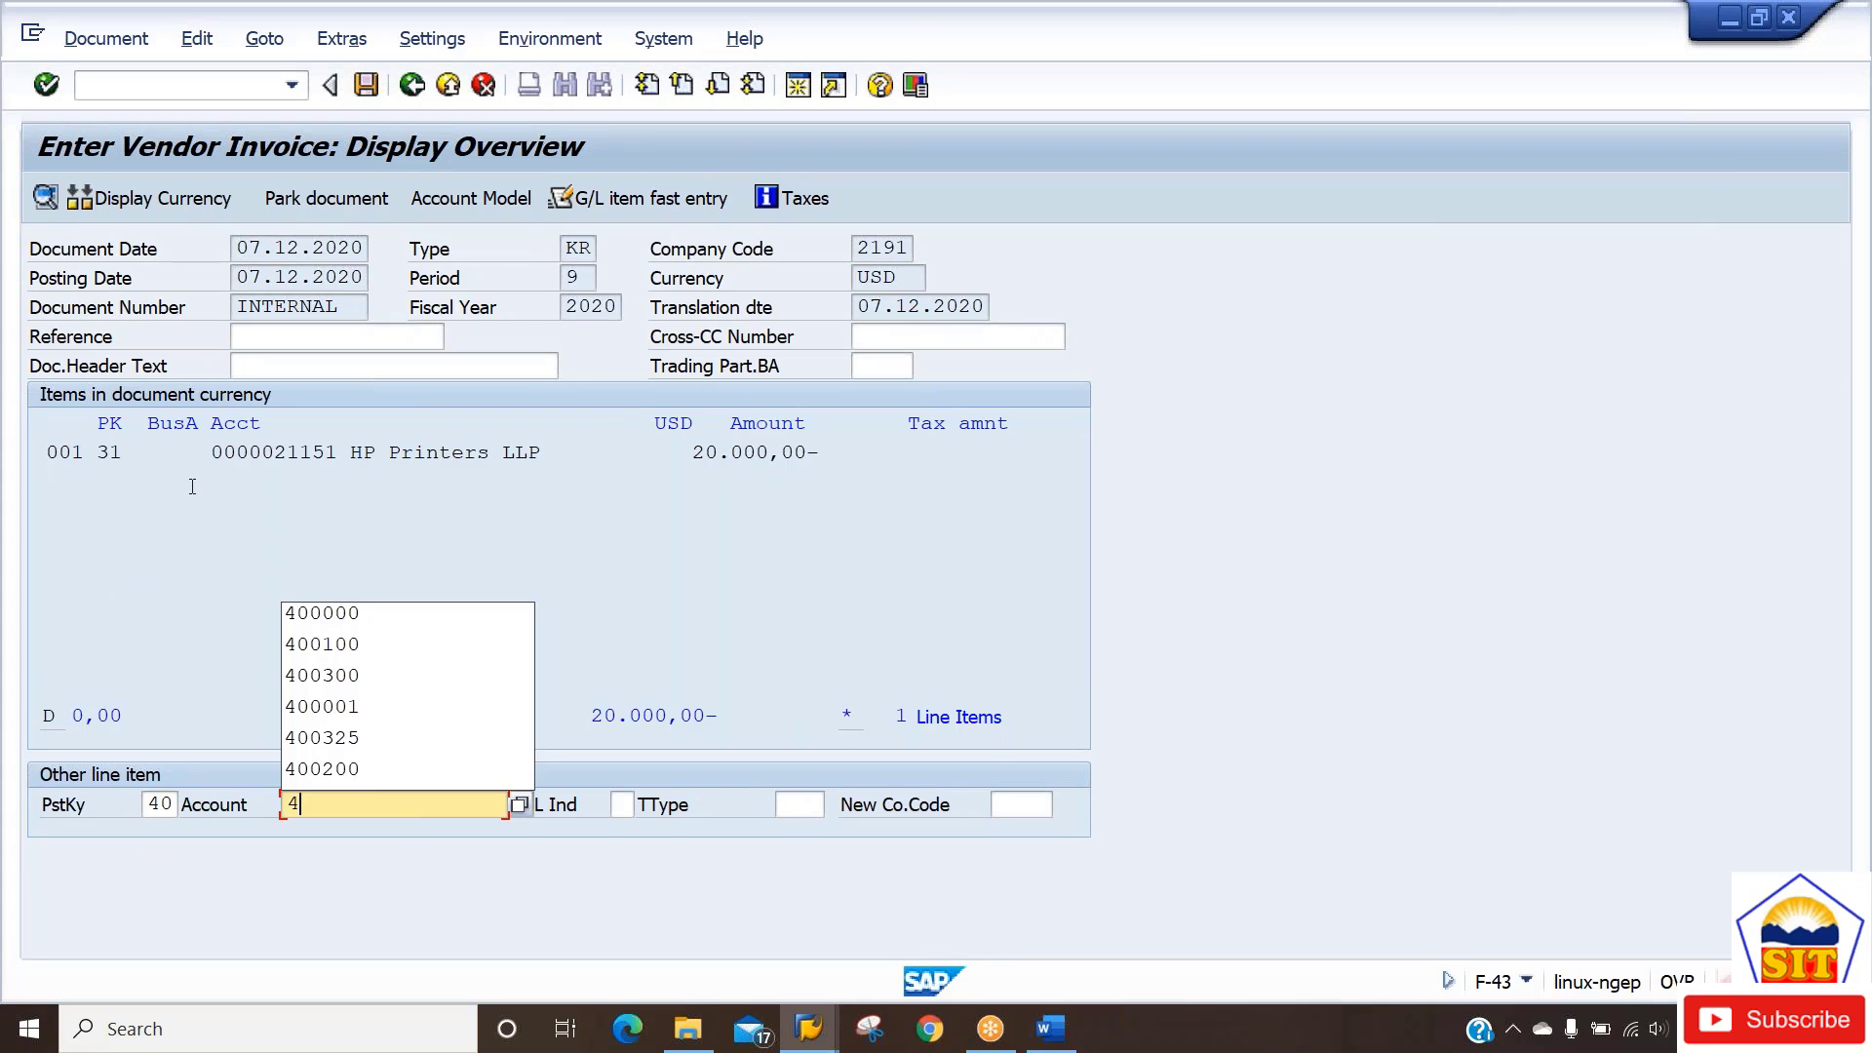
{"action": "key", "text": "Return"}
{"action": "key", "text": "Return"}
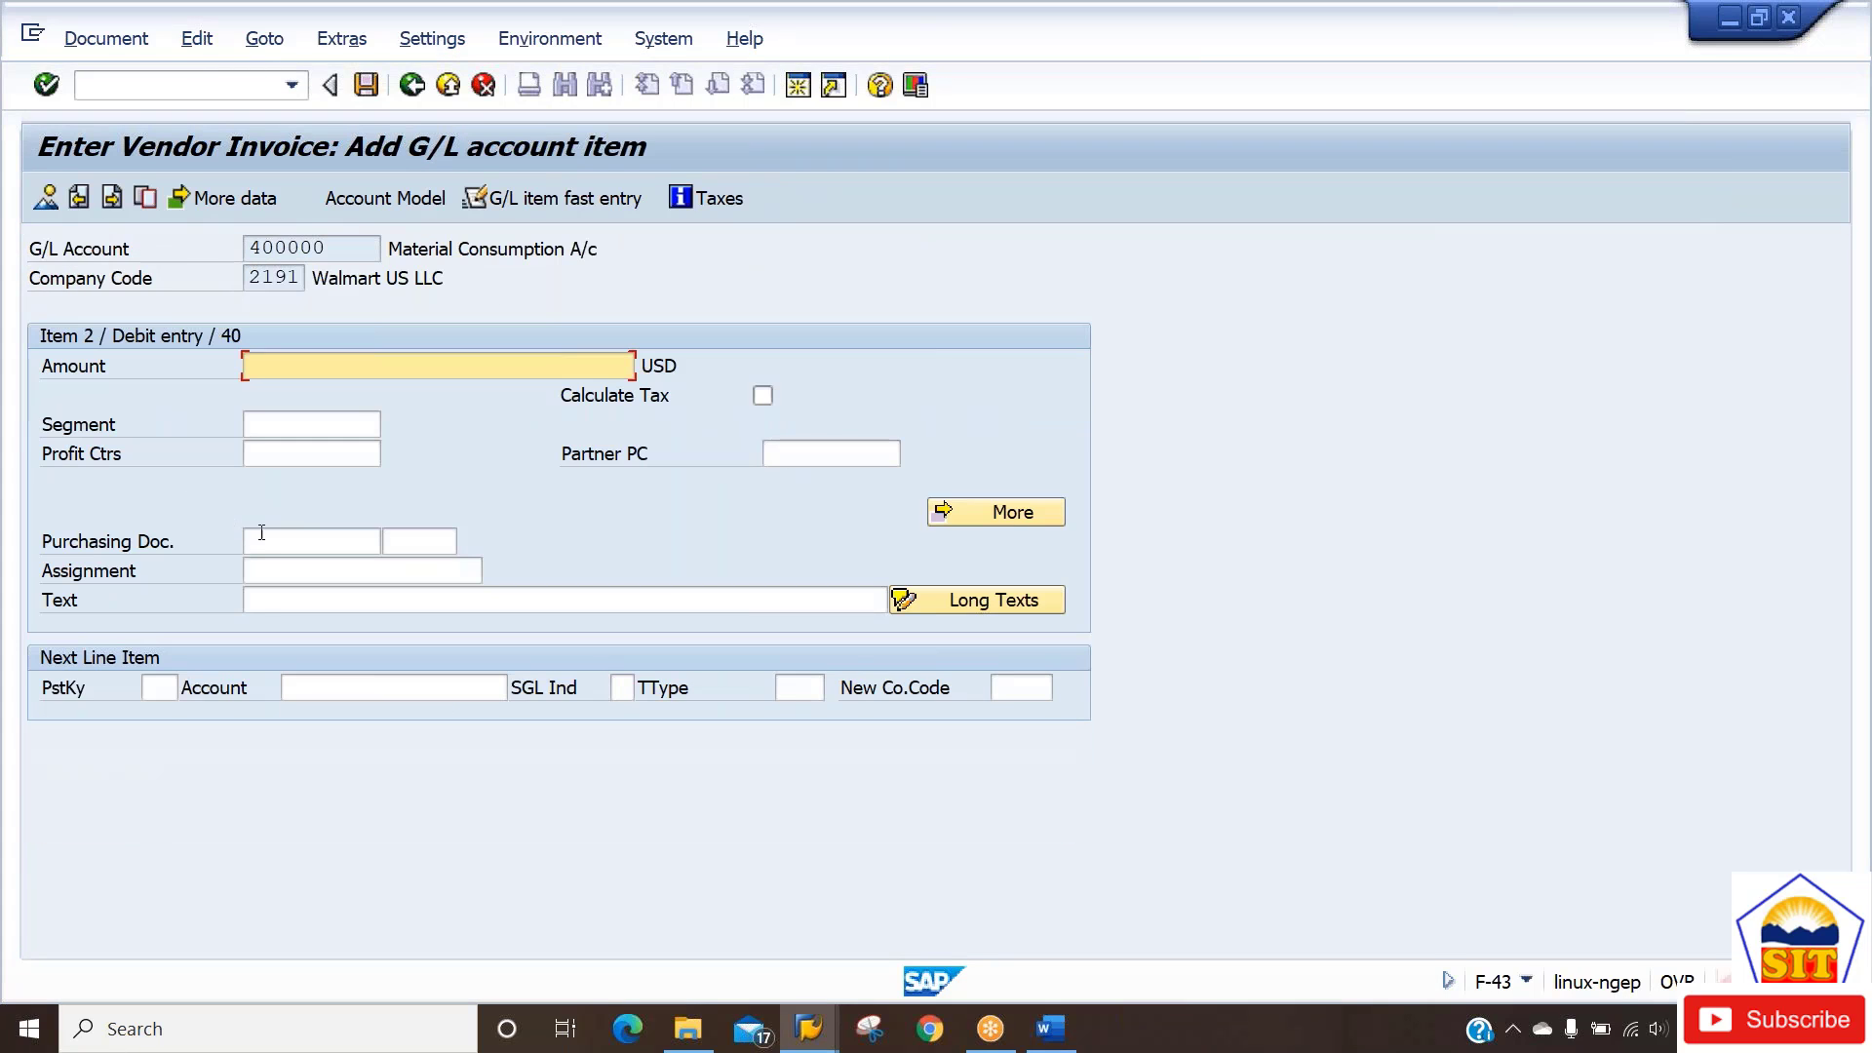
Set the Material Consumption item's amount to * and text to +, and go to the document overview.
{"action": "key", "text": "Tab"}
{"action": "key", "text": "Tab"}
{"action": "key", "text": "Tab"}
{"action": "key", "text": "Tab"}
{"action": "key", "text": "Tab"}
{"action": "key", "text": "Tab"}
{"action": "key", "text": "Tab"}
{"action": "key", "text": "Tab"}
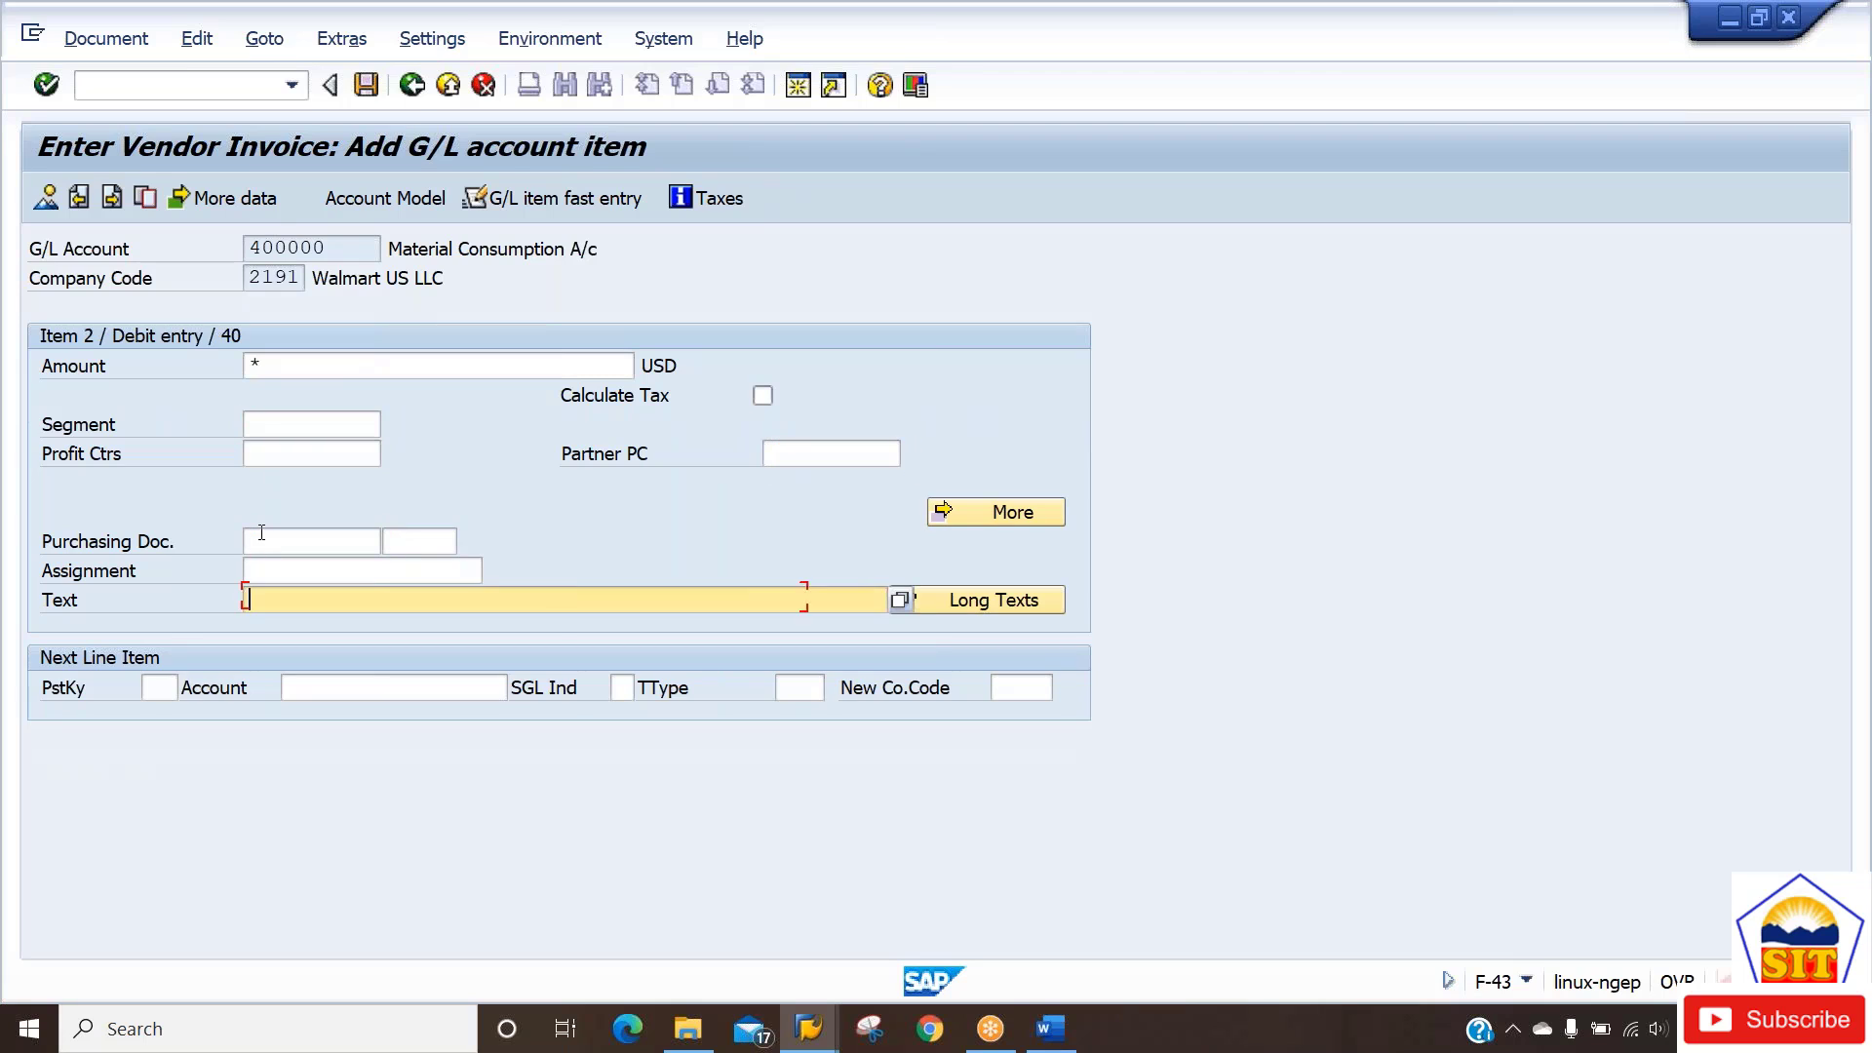
{"action": "type", "text": "+"}
{"action": "left_click", "coordinate": [49, 194]}
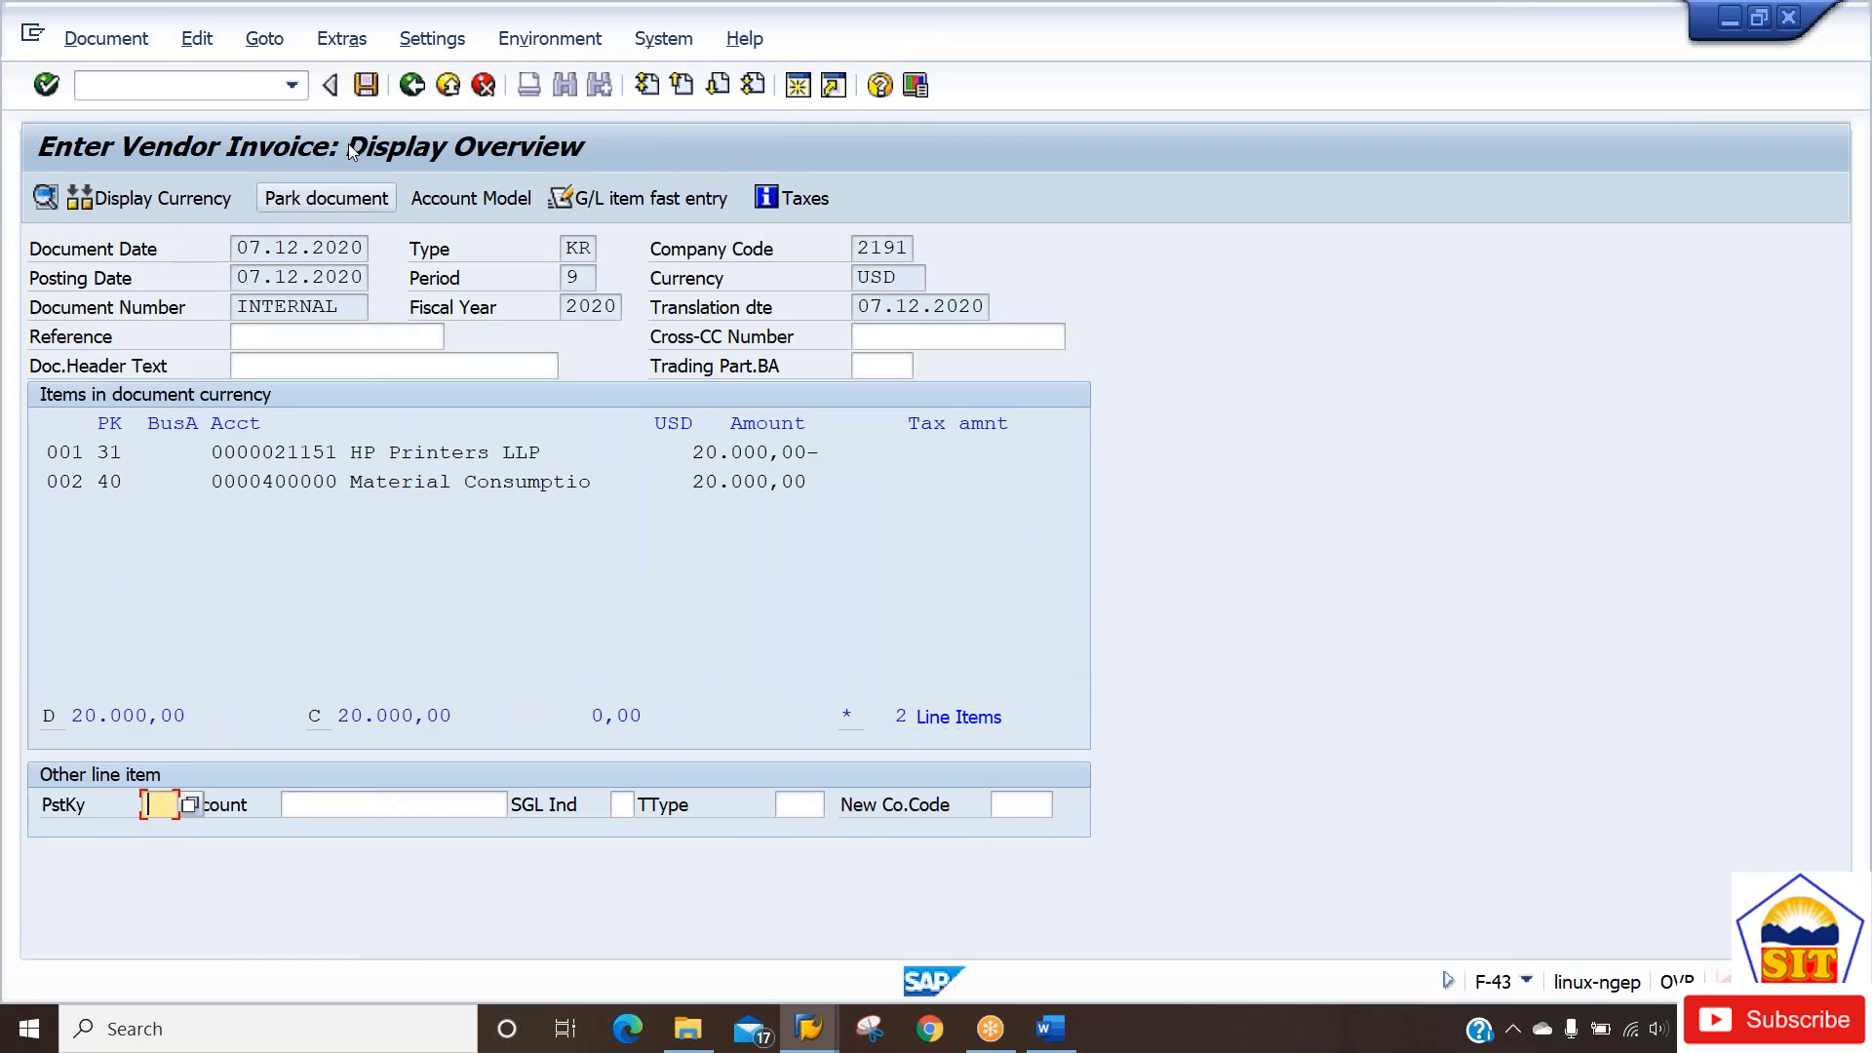
Post the vendor invoice and display the posted document.
{"action": "left_click", "coordinate": [367, 86]}
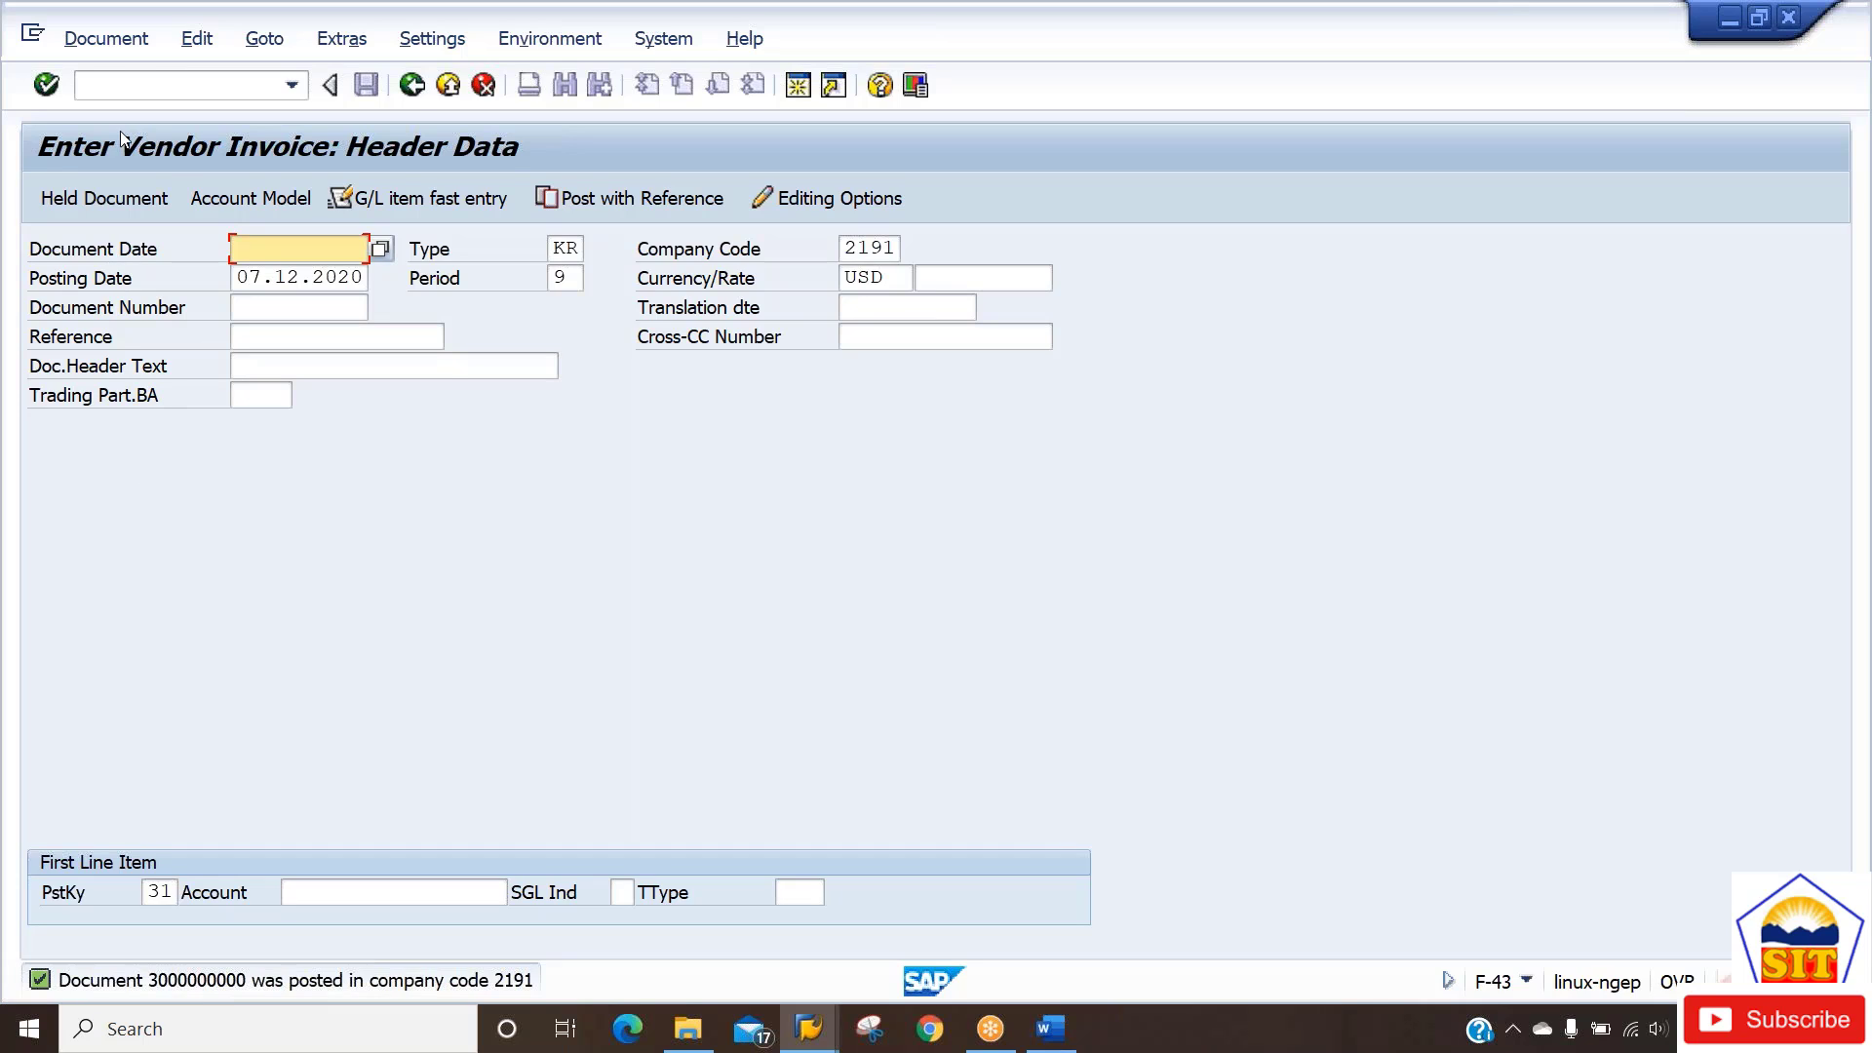
{"action": "left_click", "coordinate": [107, 44]}
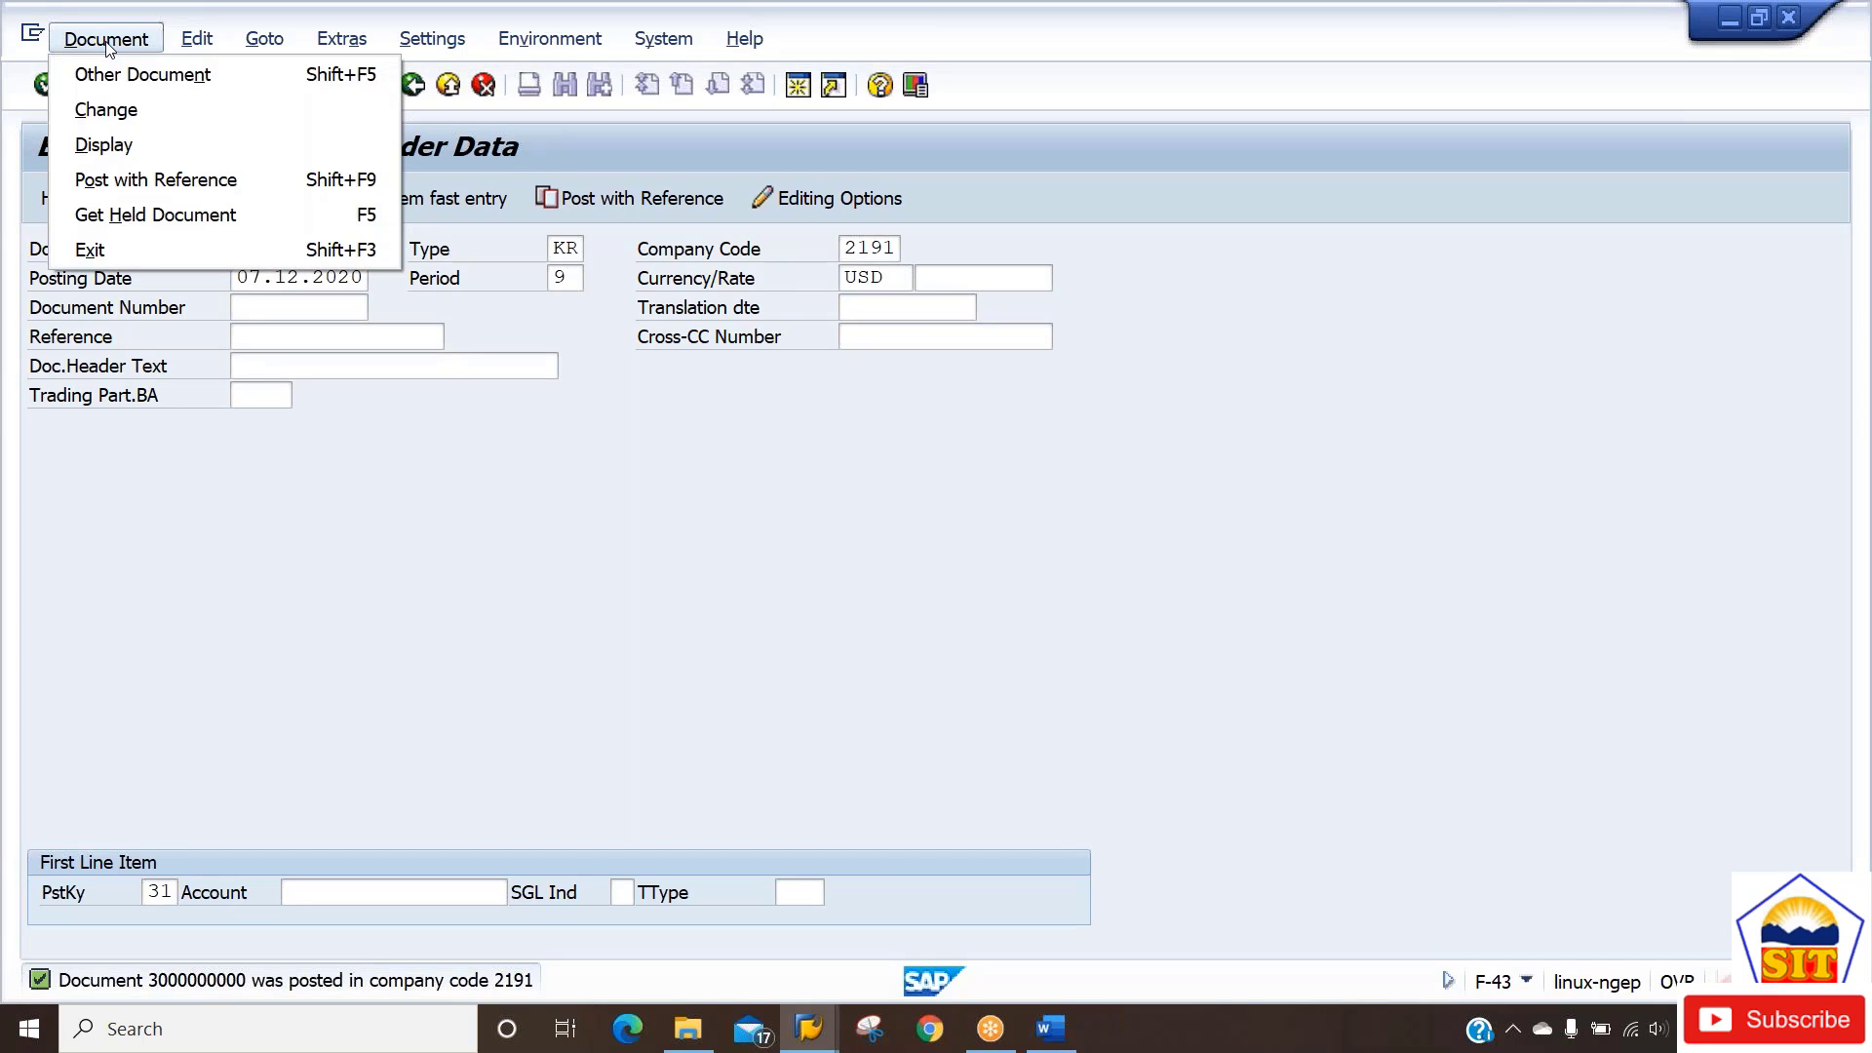
{"action": "left_click", "coordinate": [127, 148]}
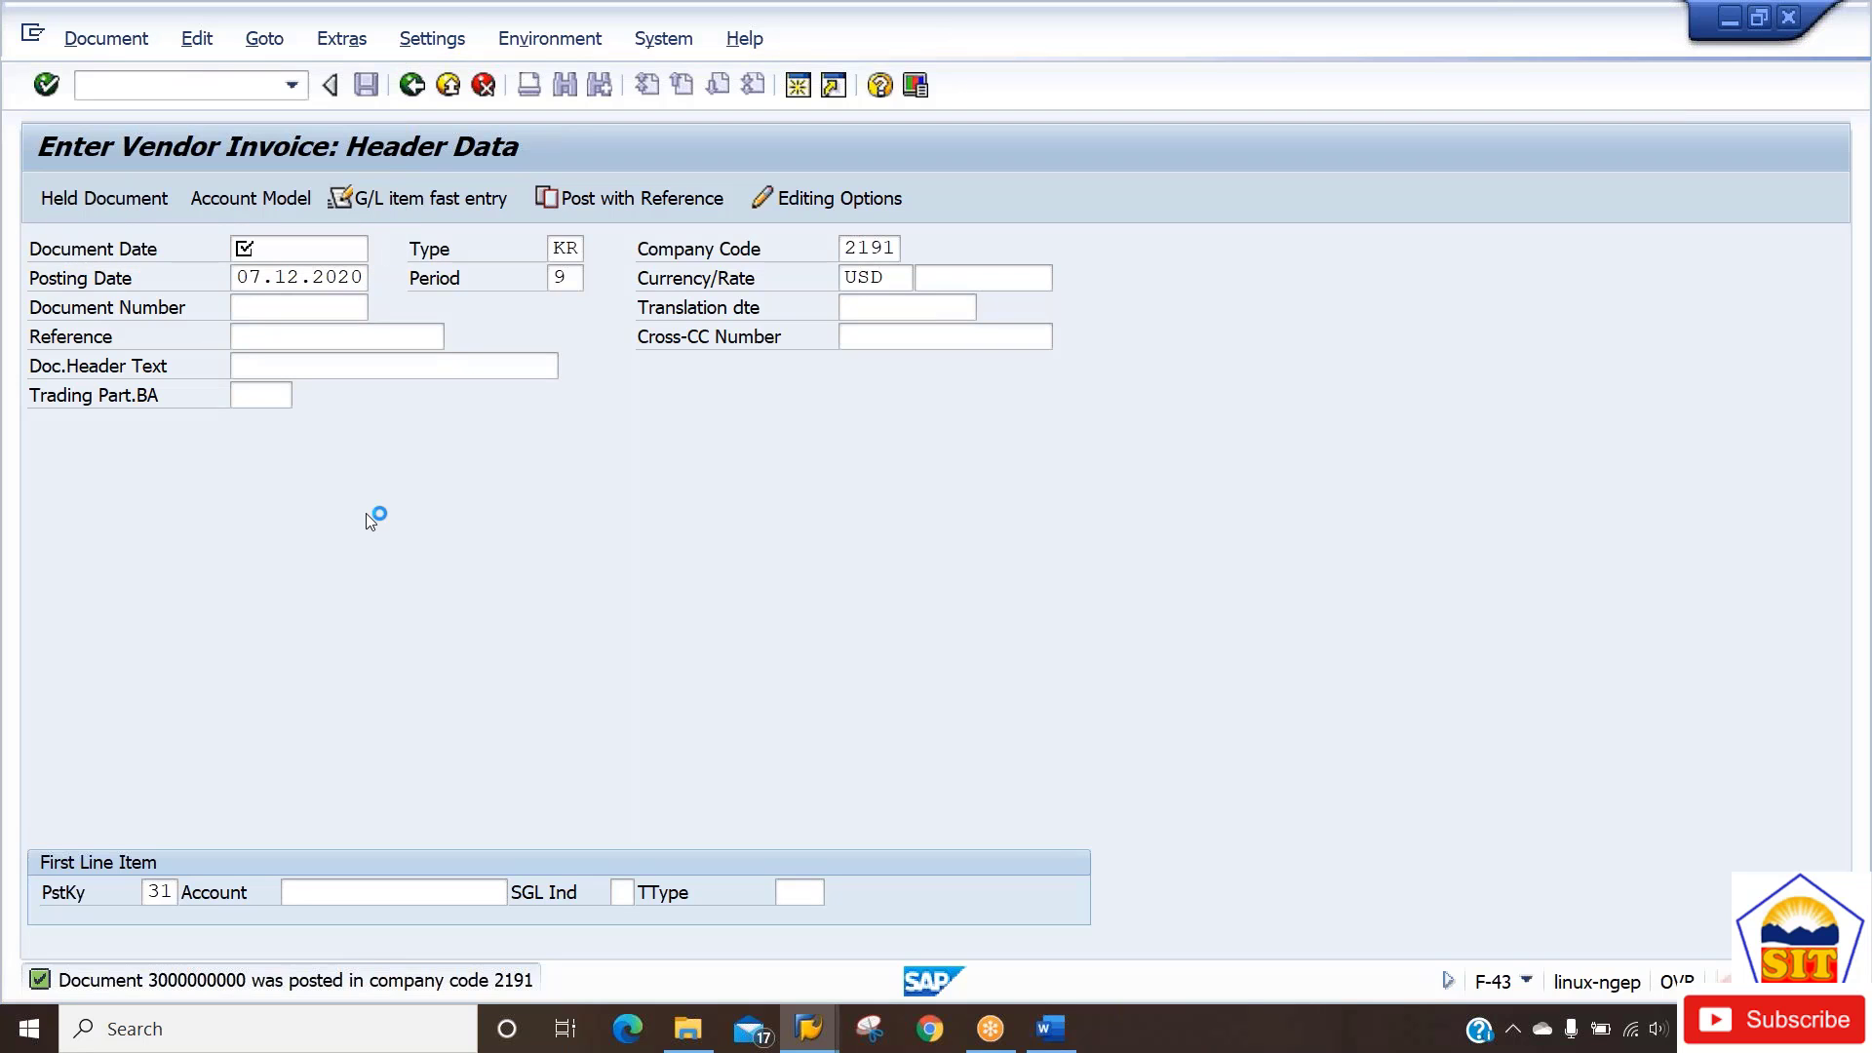